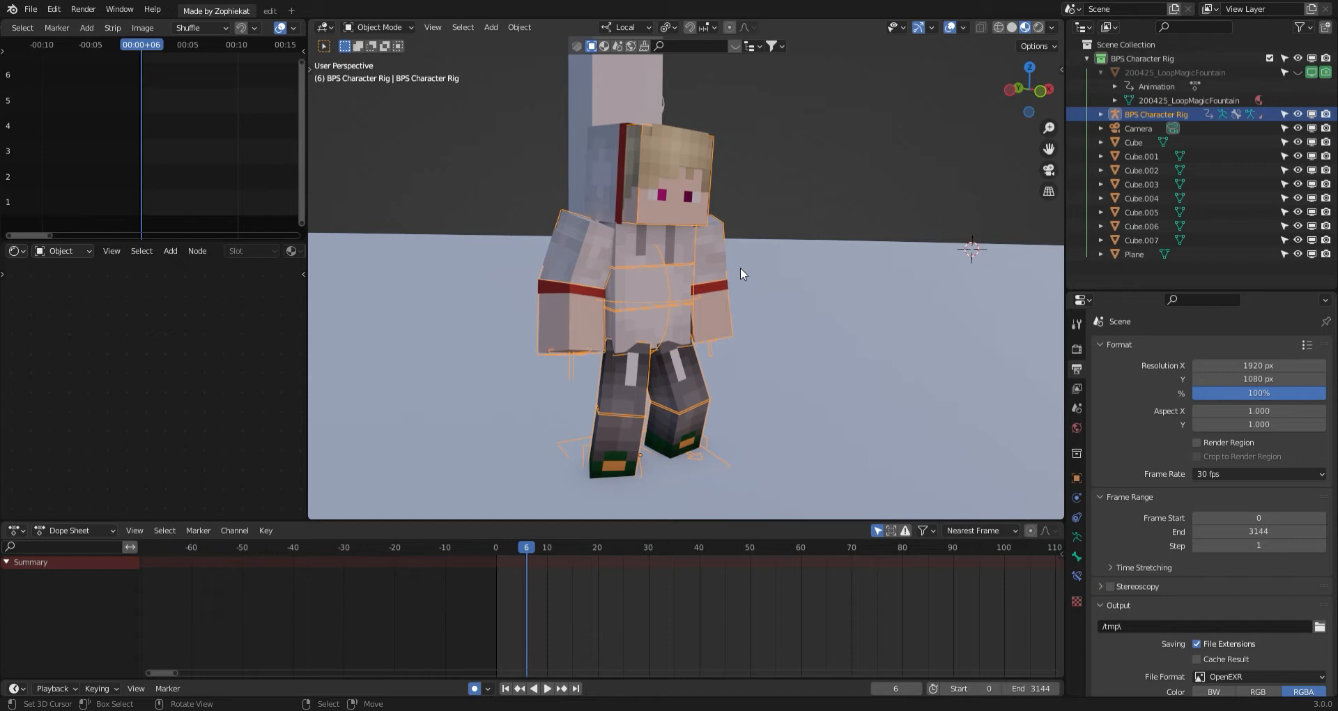
Move the whole character rig slightly in Object Mode and try a trackball rotation on it.
{"action": "key", "text": "g"}
{"action": "left_click", "coordinate": [758, 266]}
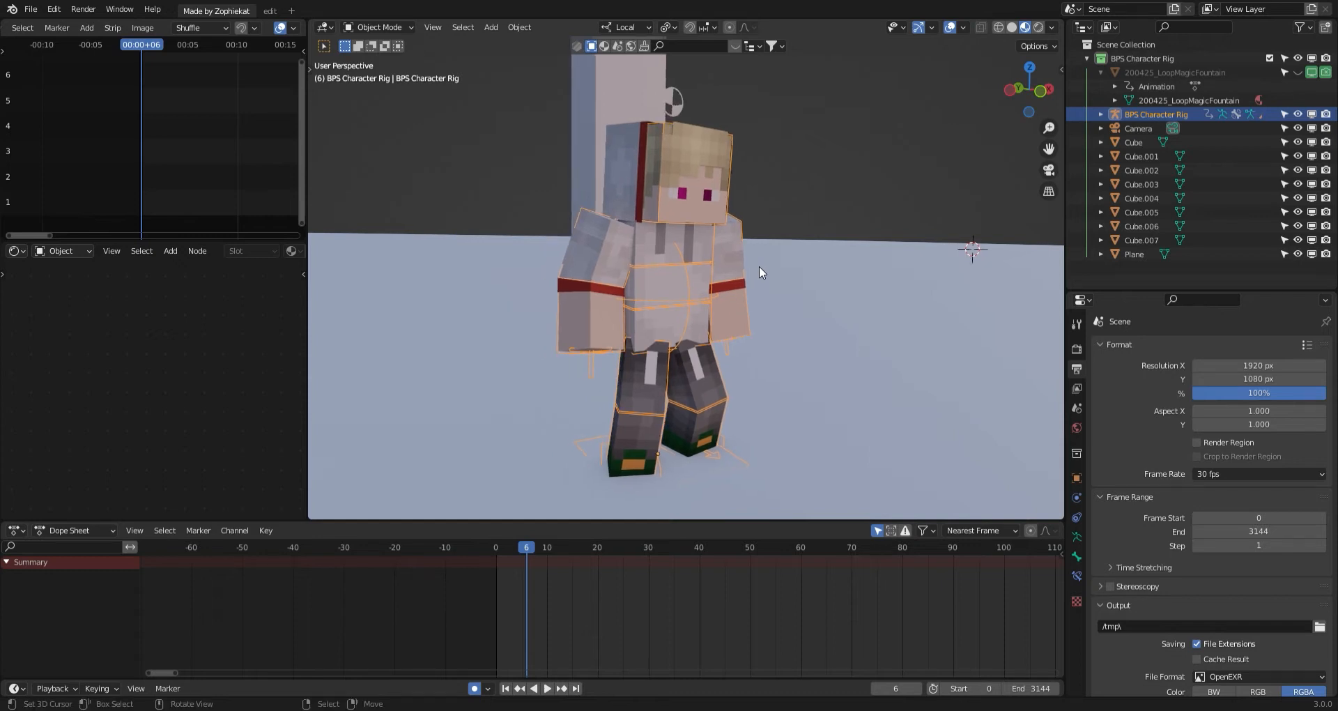
{"action": "key", "text": "r"}
{"action": "key", "text": "r"}
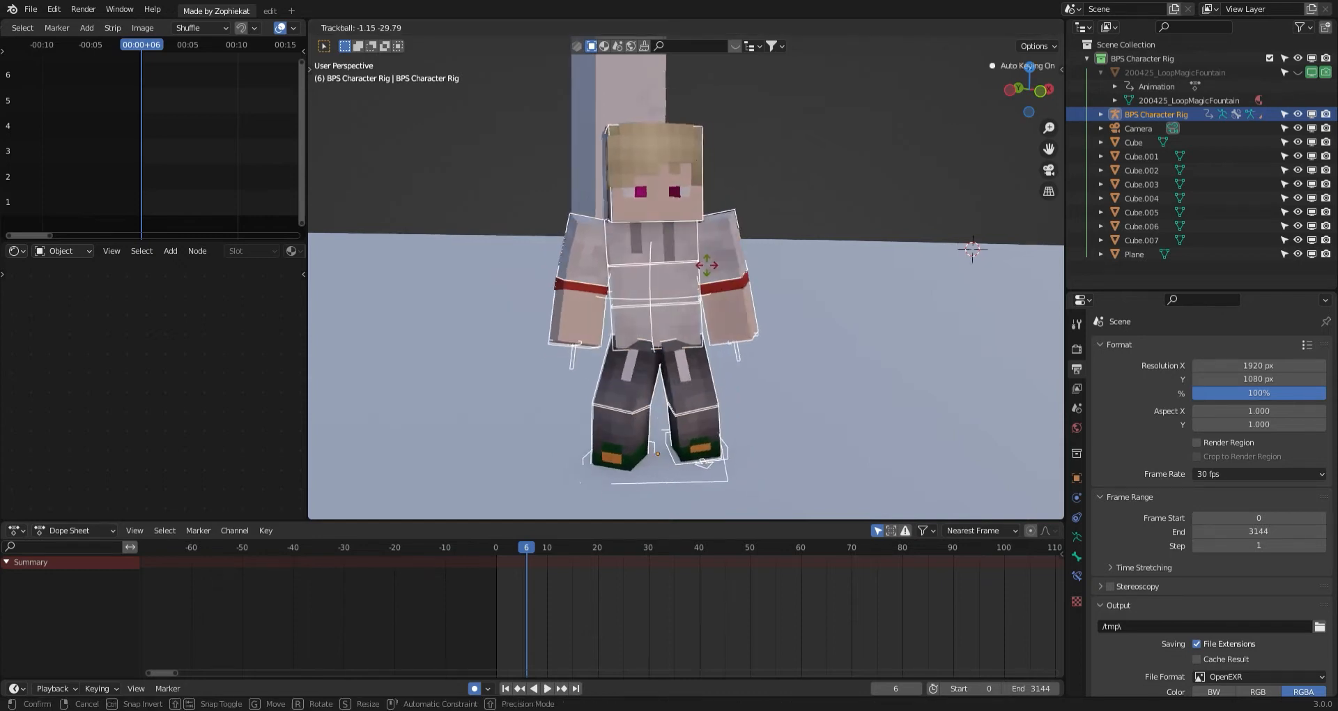
{"action": "left_click", "coordinate": [663, 261]}
Examine the character's standing pose from the side and front, at close and wider range.
{"action": "middle_click_drag", "start_coordinate": [664, 262], "coordinate": [734, 233]}
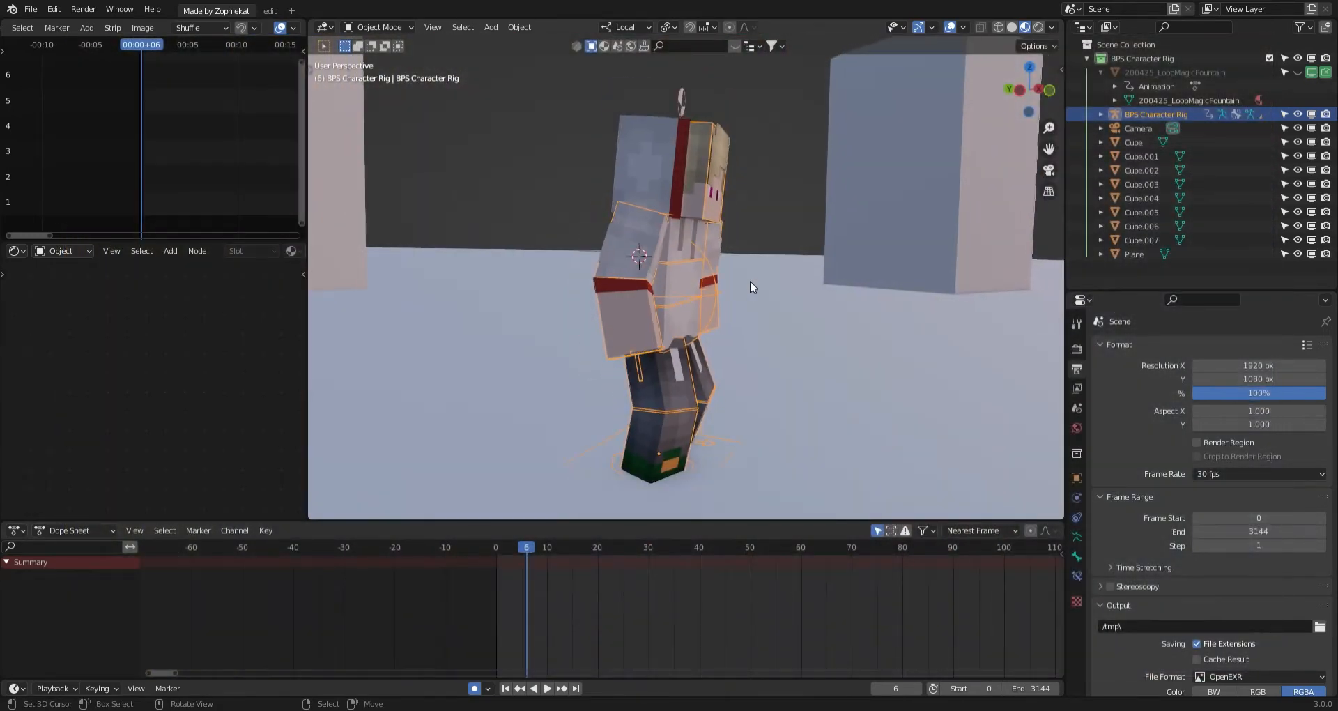
{"action": "middle_click_drag", "start_coordinate": [729, 268], "coordinate": [684, 263]}
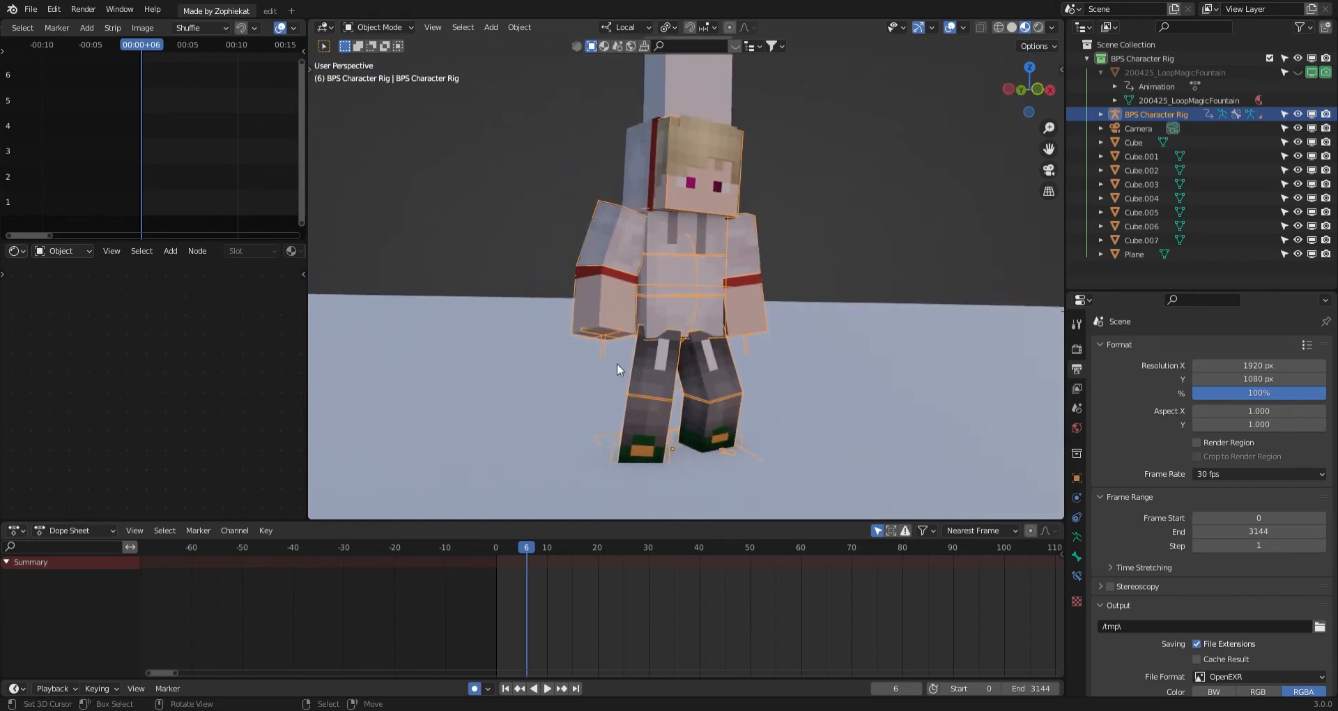
{"action": "scroll", "coordinate": [590, 390], "scroll_direction": "up", "scroll_amount": 3}
{"action": "middle_click_drag", "start_coordinate": [683, 294], "coordinate": [719, 283]}
{"action": "scroll", "coordinate": [687, 399], "scroll_direction": "down", "scroll_amount": 2}
{"action": "scroll", "coordinate": [682, 372], "scroll_direction": "down", "scroll_amount": 2}
{"action": "scroll", "coordinate": [720, 359], "scroll_direction": "up", "scroll_amount": 1}
{"action": "scroll", "coordinate": [674, 328], "scroll_direction": "up", "scroll_amount": 1}
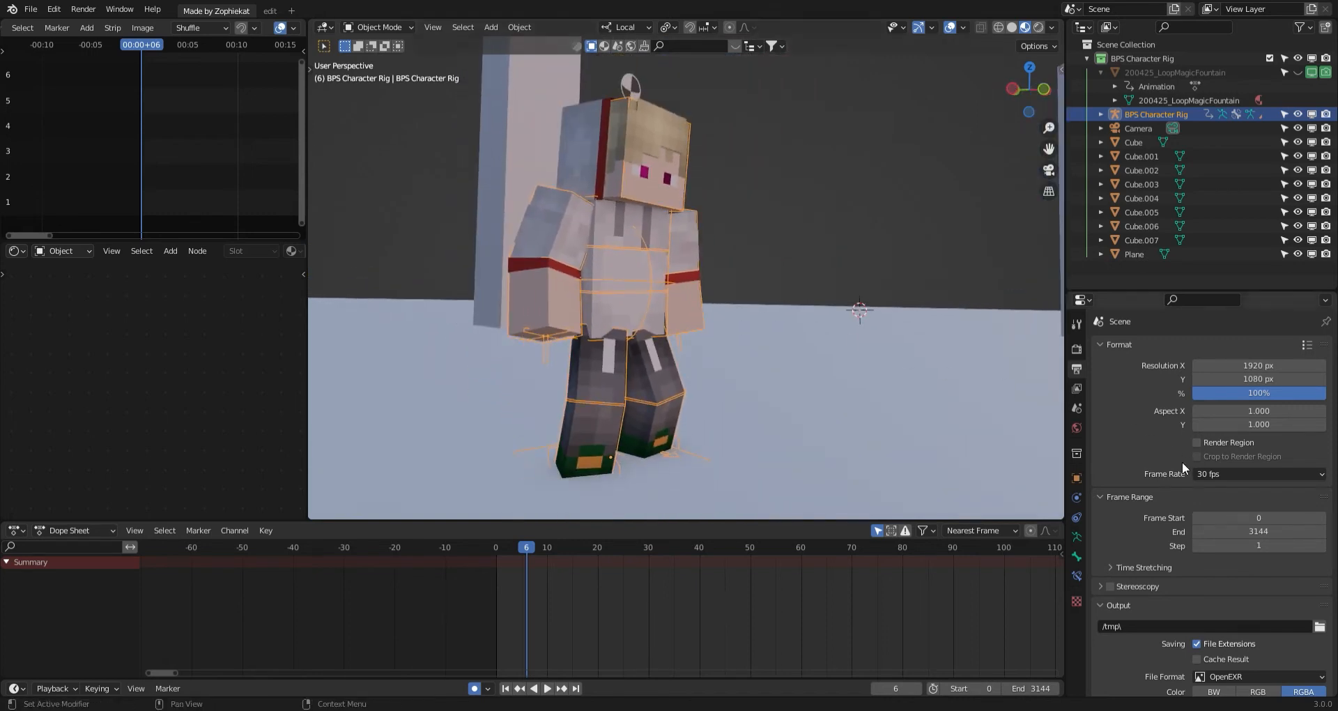
Look through the available frame rate choices in the scene's output settings.
{"action": "scroll", "coordinate": [1184, 464], "scroll_direction": "down", "scroll_amount": 1}
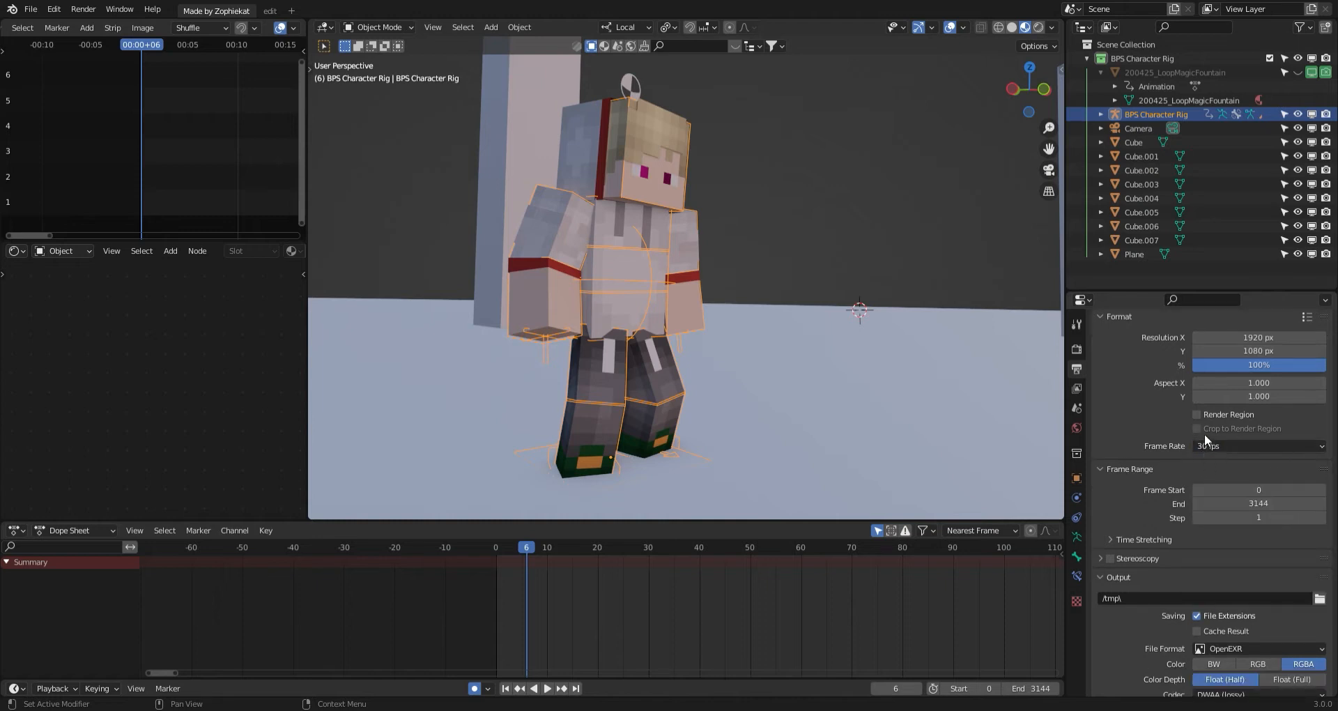
{"action": "middle_click_drag", "start_coordinate": [808, 348], "coordinate": [707, 354]}
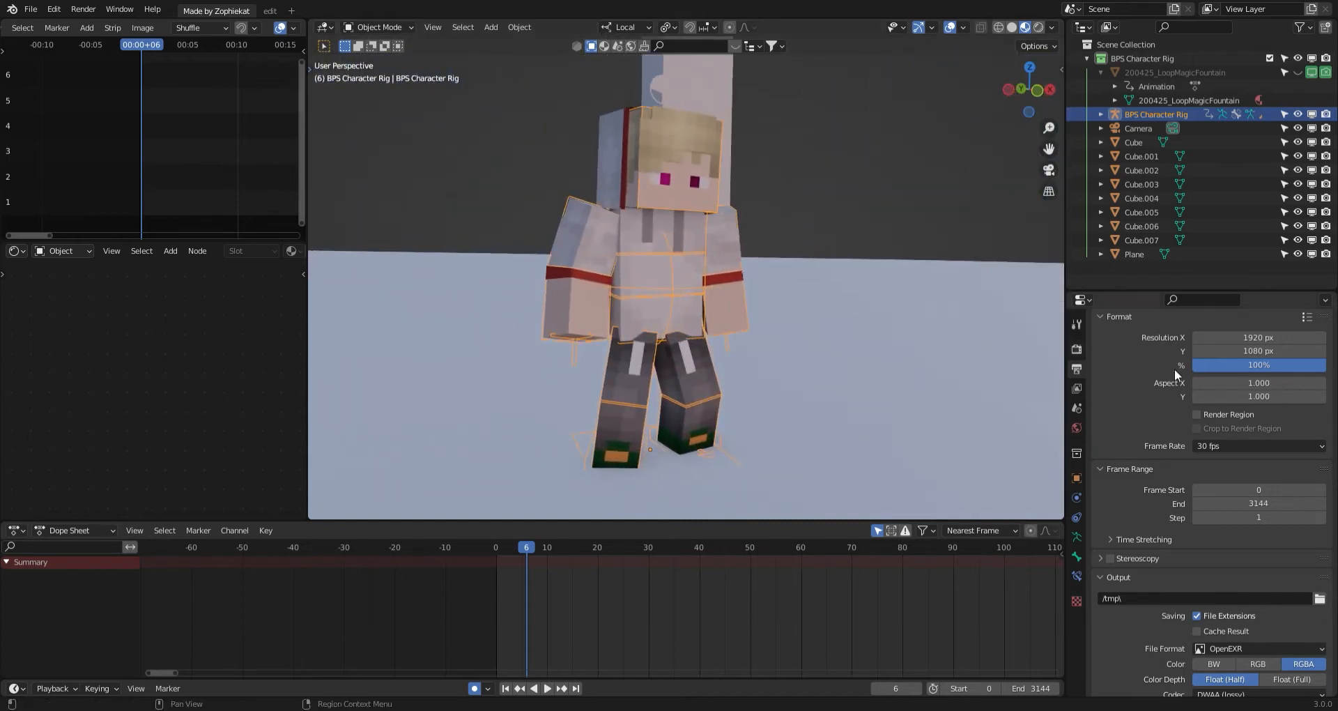
{"action": "left_click", "coordinate": [1270, 443]}
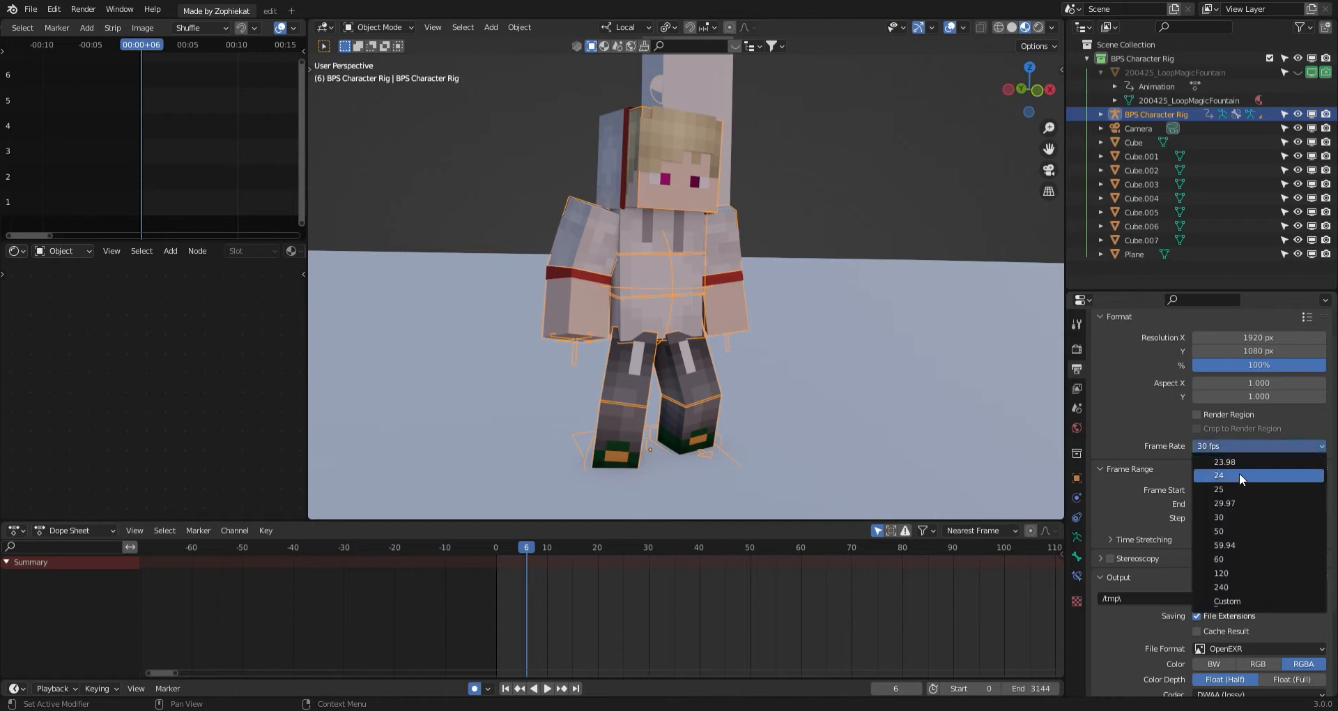
Switch the character rig to Pose Mode and select the Pelvis bone.
{"action": "mouse_move", "coordinate": [677, 245]}
{"action": "middle_mouse_down"}
{"action": "mouse_move", "coordinate": [768, 254]}
{"action": "mouse_move", "coordinate": [760, 241]}
{"action": "mouse_move", "coordinate": [690, 241]}
{"action": "middle_mouse_up"}
{"action": "key", "text": "r"}
{"action": "key", "text": "r"}
{"action": "right_click", "coordinate": [686, 234]}
{"action": "key", "text": "ctrl+Tab"}
{"action": "left_click", "coordinate": [658, 316]}
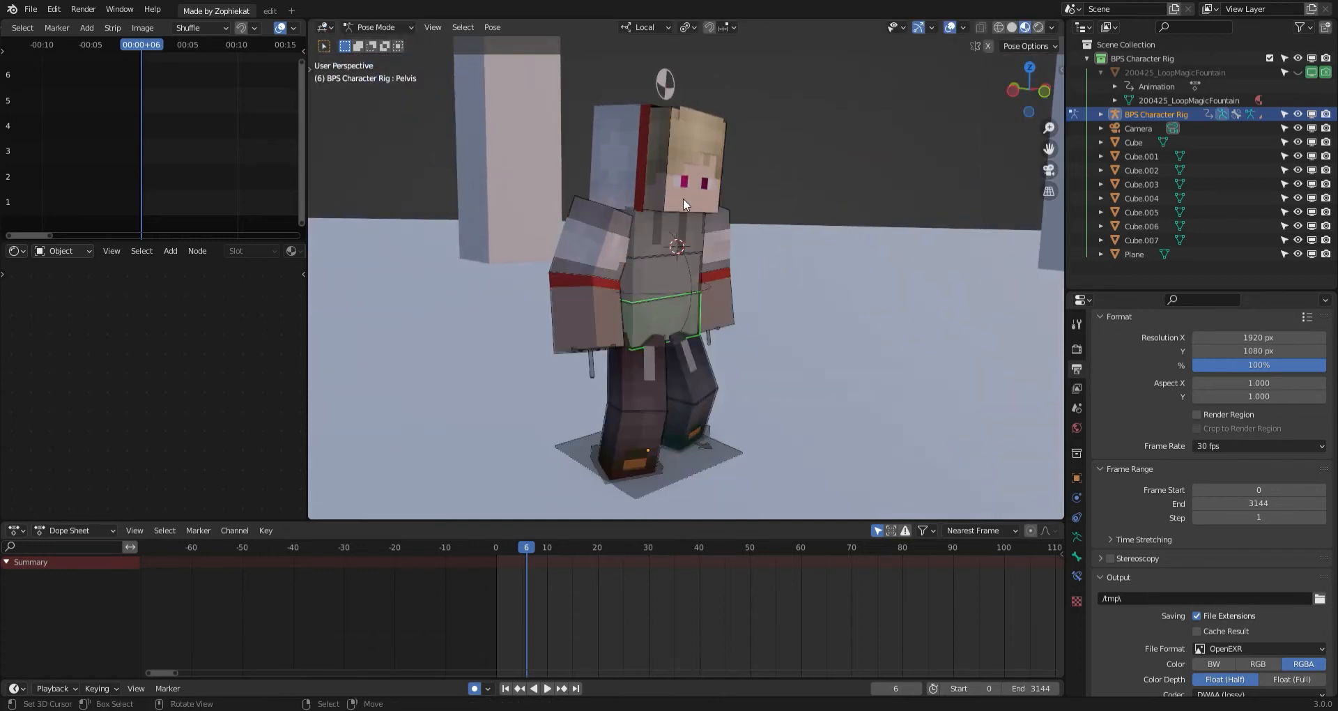
Try moving the right leg's IK control and rotating the right upper arm bone.
{"action": "key", "text": "r"}
{"action": "right_click", "coordinate": [747, 253]}
{"action": "middle_click_drag", "start_coordinate": [747, 254], "coordinate": [652, 379]}
{"action": "key", "text": "g"}
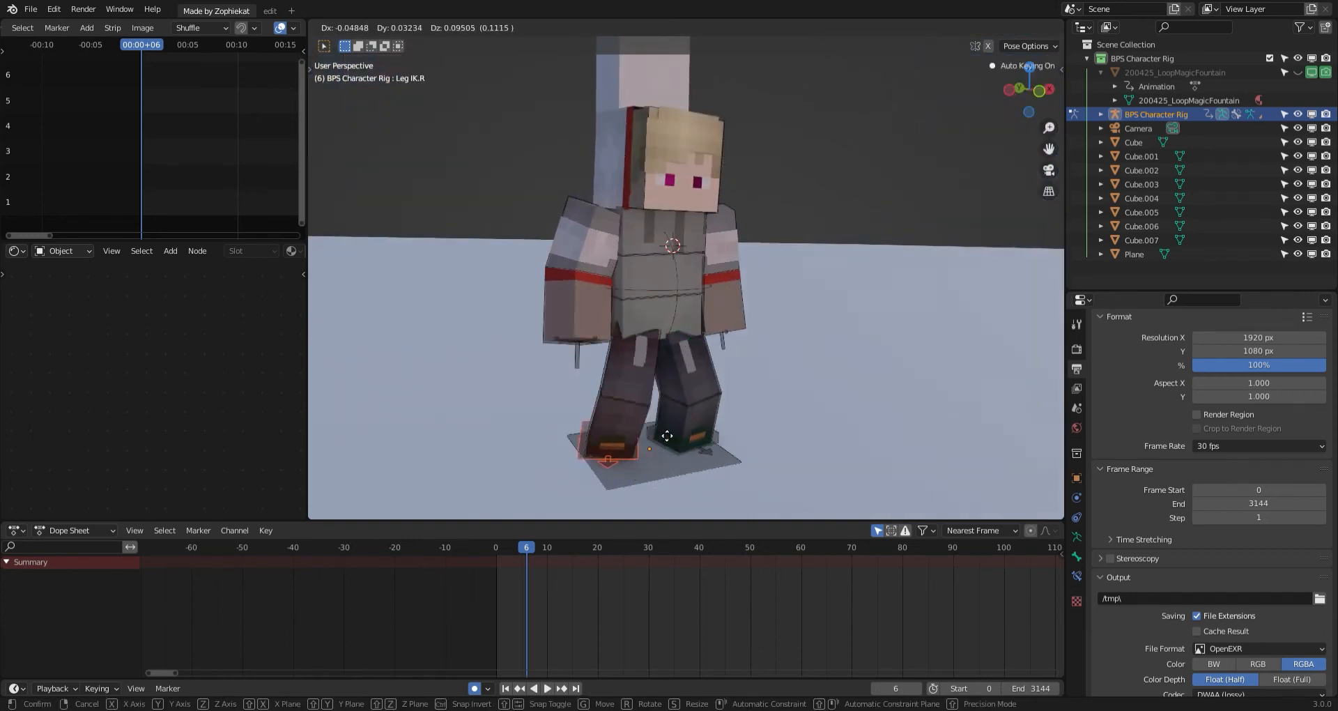
{"action": "right_click", "coordinate": [669, 437]}
{"action": "right_click", "coordinate": [595, 261]}
{"action": "key", "text": "r"}
{"action": "left_click", "coordinate": [711, 227]}
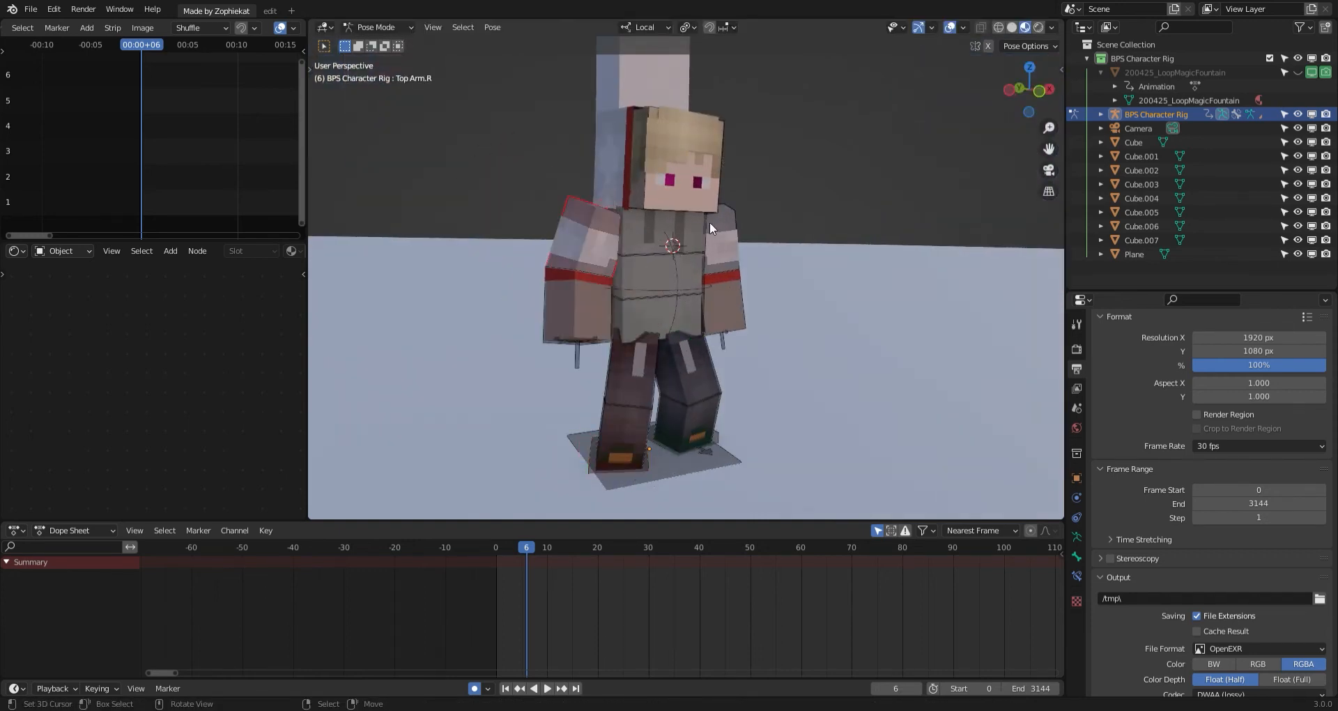
Try turning the head with a trackball rotation and bending the torso forward in side view.
{"action": "key", "text": "r"}
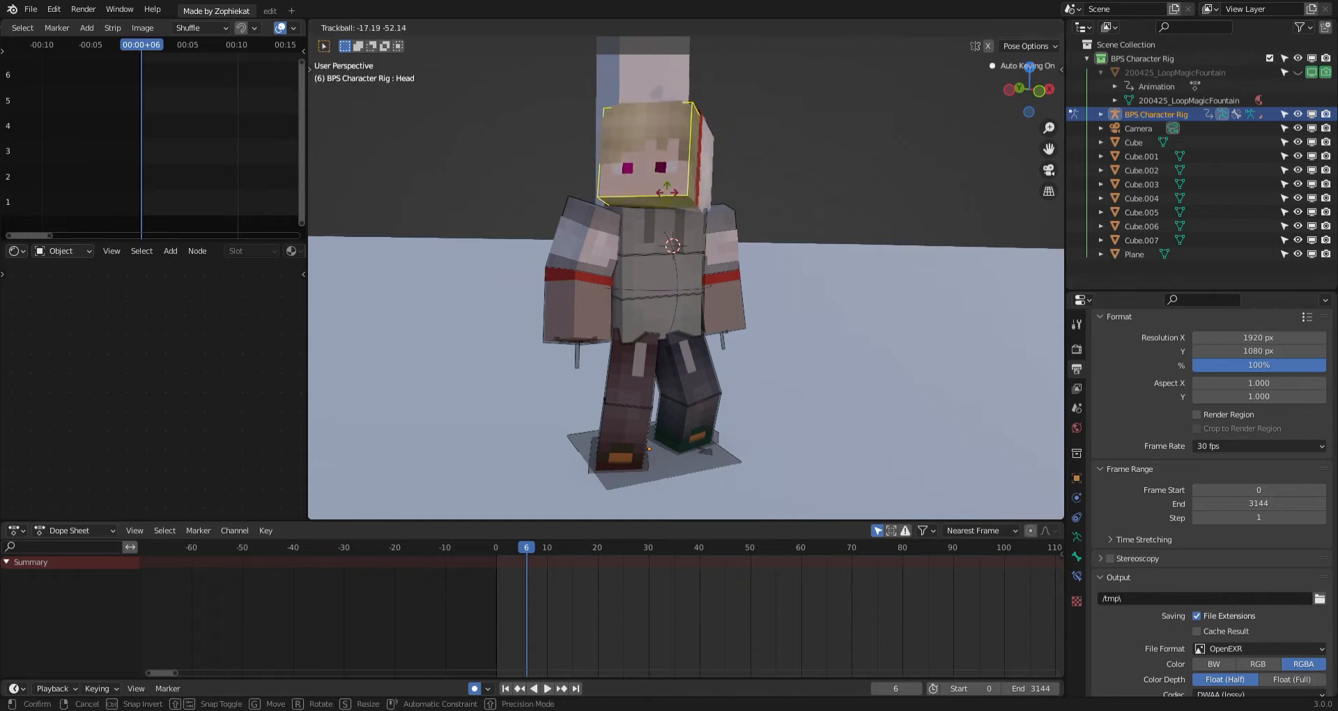
{"action": "right_click", "coordinate": [725, 230]}
{"action": "middle_click_drag", "start_coordinate": [673, 246], "coordinate": [765, 223]}
{"action": "key", "text": "r"}
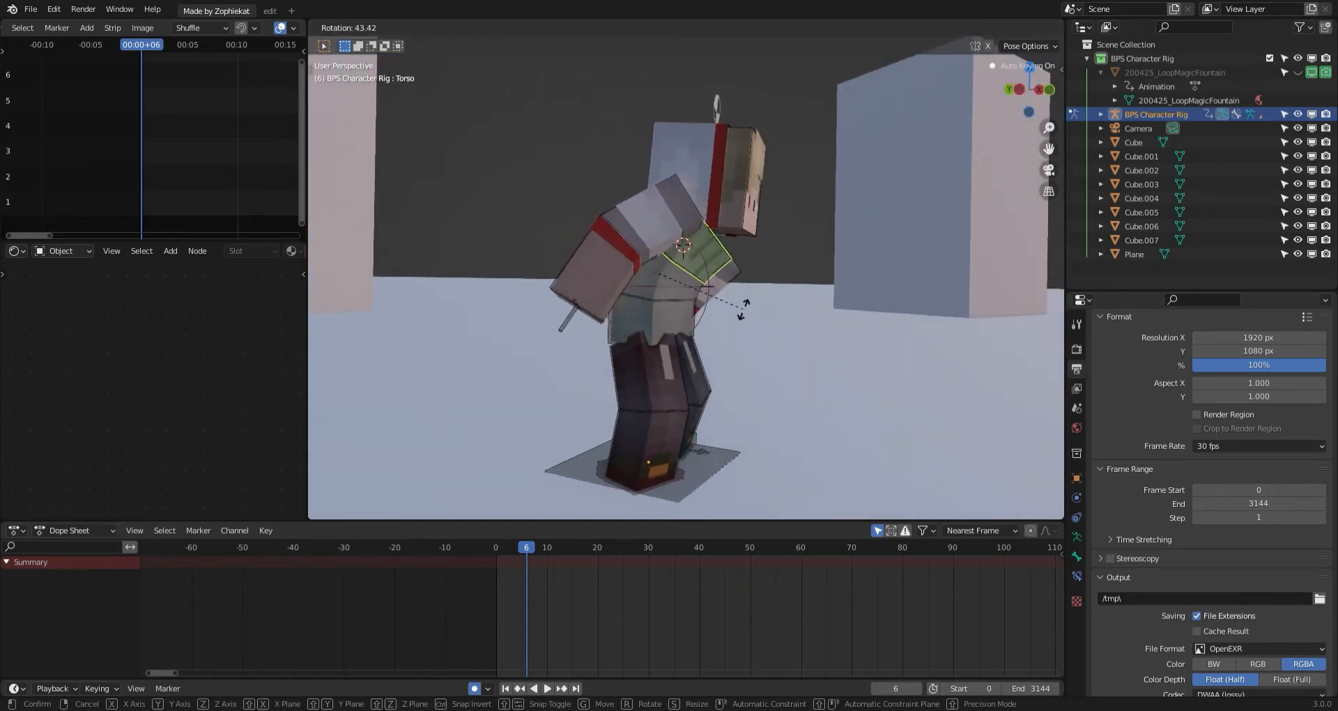
{"action": "right_click", "coordinate": [718, 250]}
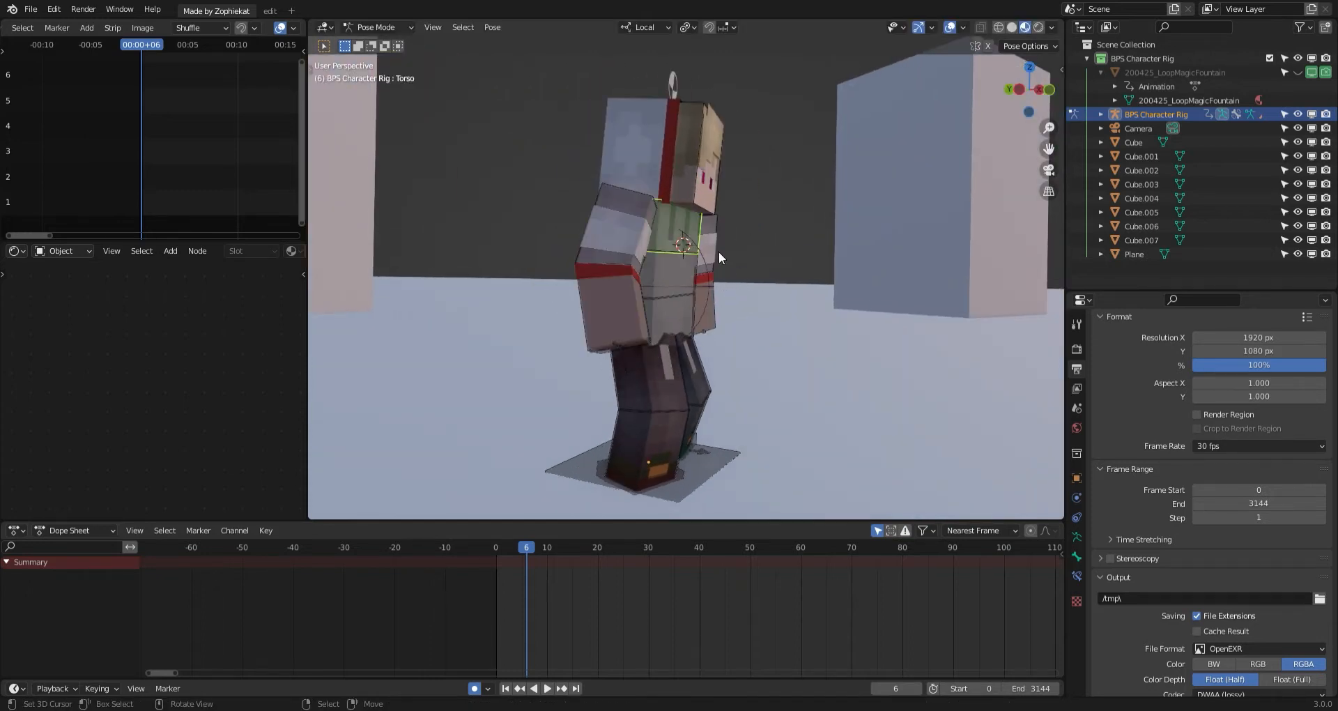
Try tilting the head and the torso sideways, viewed from the character's front.
{"action": "middle_click_drag", "start_coordinate": [717, 251], "coordinate": [639, 240]}
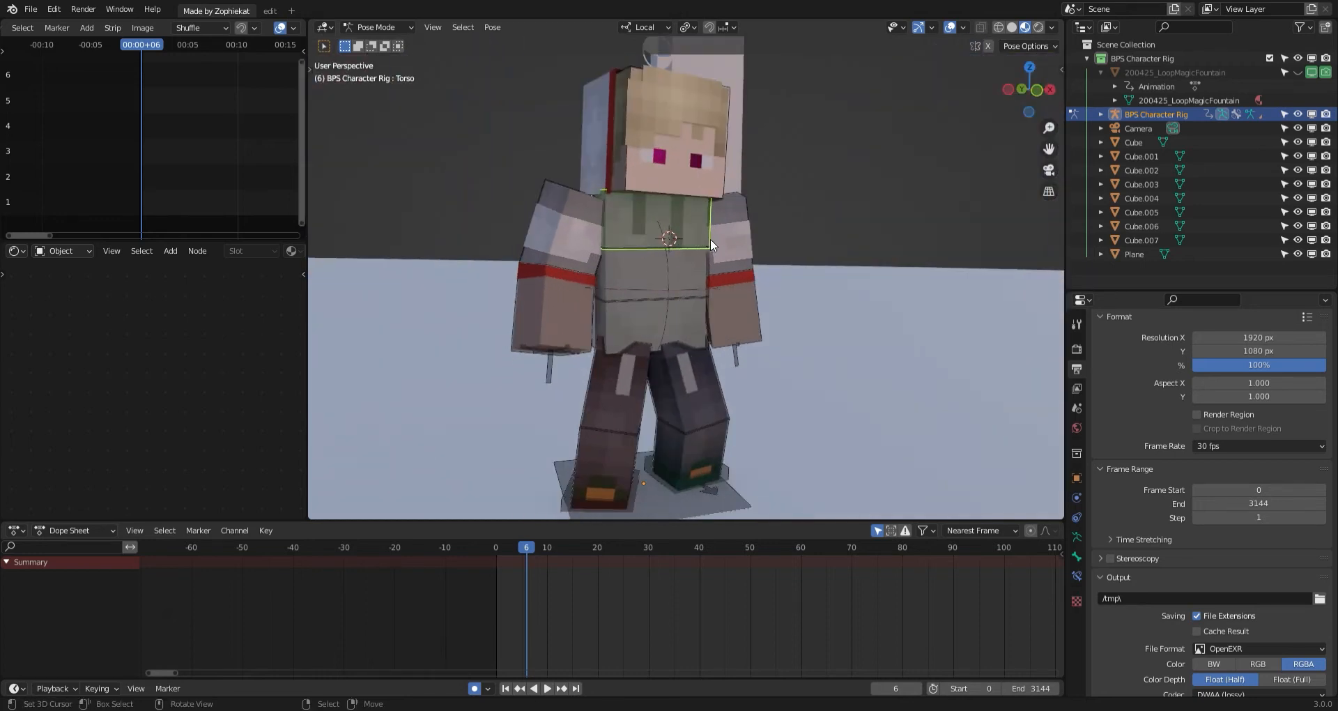
{"action": "key", "text": "r"}
{"action": "right_click", "coordinate": [722, 198]}
{"action": "left_click", "coordinate": [721, 196]}
{"action": "key", "text": "r"}
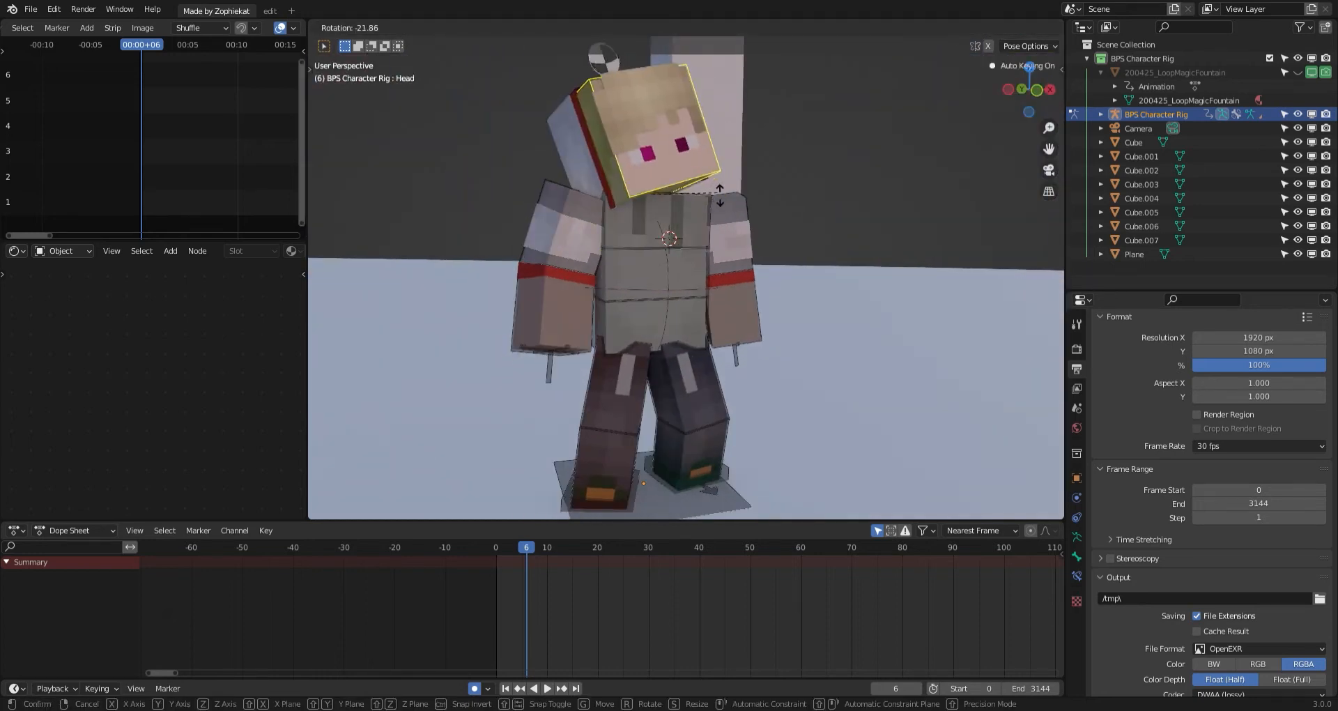
{"action": "right_click", "coordinate": [686, 216]}
{"action": "right_click", "coordinate": [662, 212]}
{"action": "key", "text": "r"}
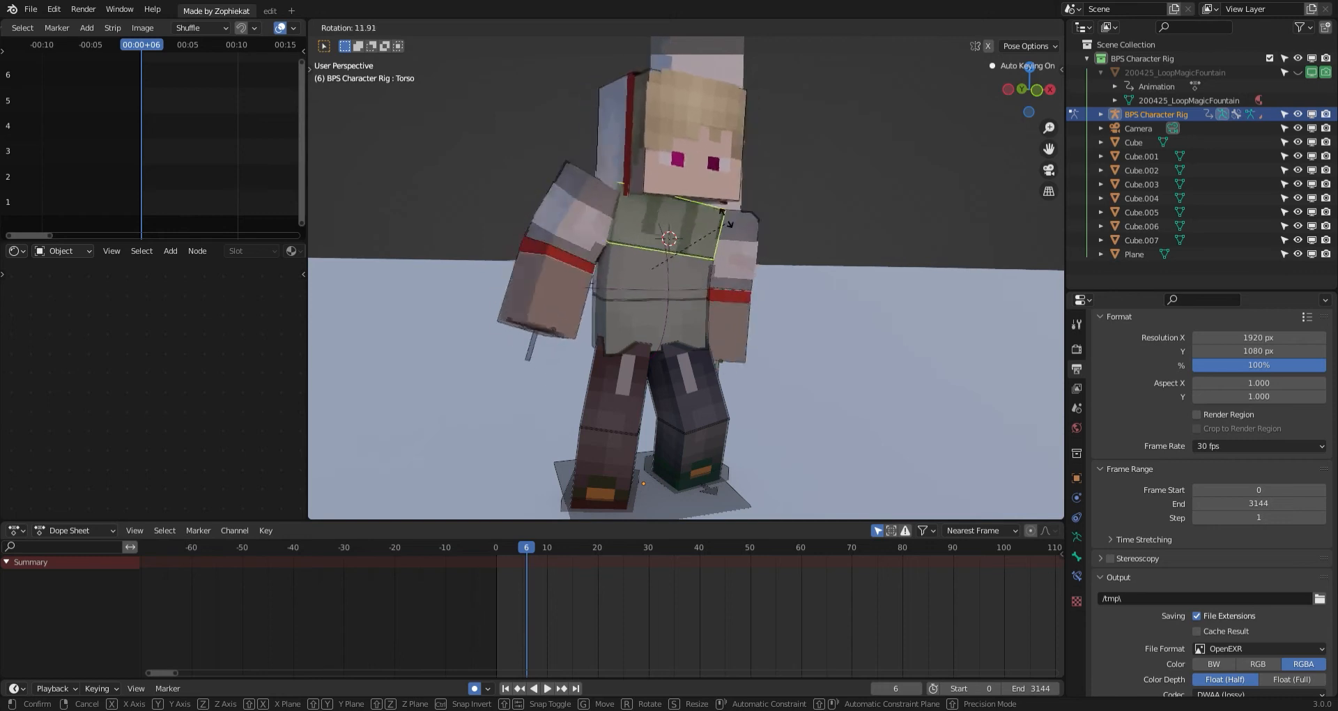
{"action": "right_click", "coordinate": [723, 212]}
Select the Head bone, open its bone properties and have Inherit Rotation enabled.
{"action": "key", "text": "ctrl+Tab"}
{"action": "right_click", "coordinate": [729, 179]}
{"action": "right_click", "coordinate": [729, 178]}
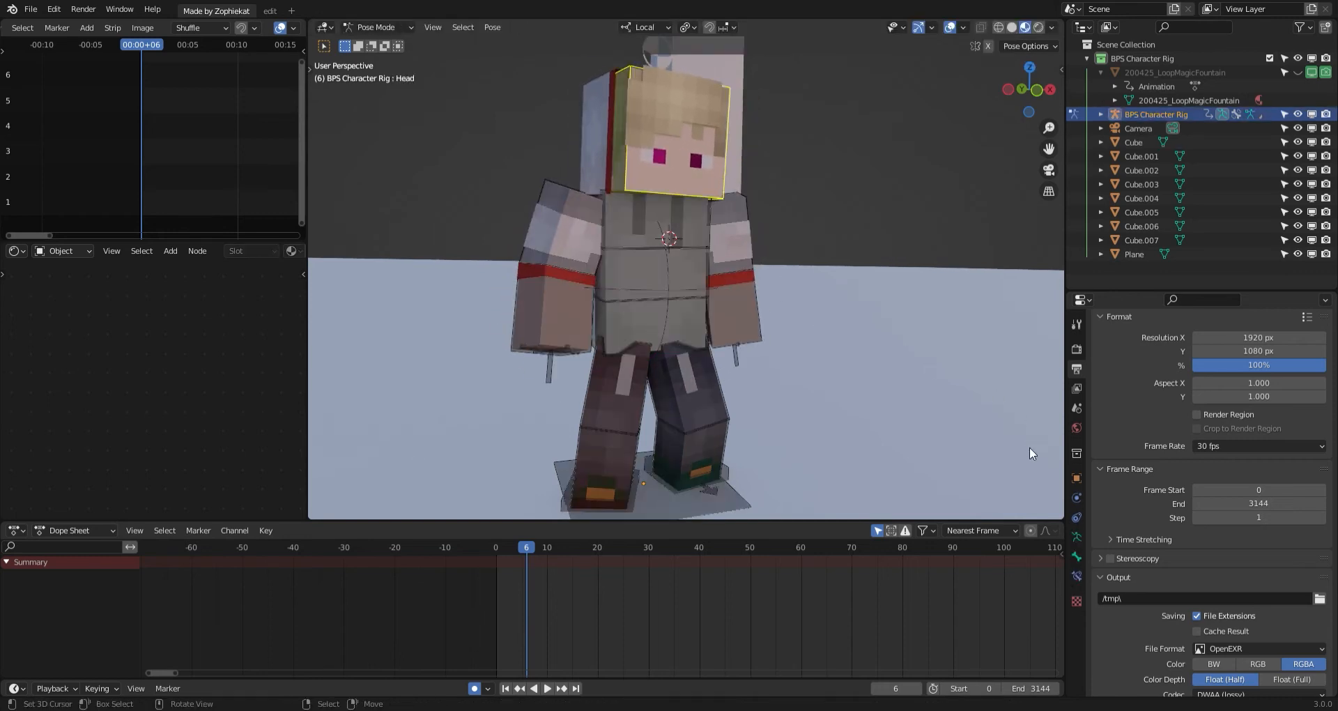
{"action": "scroll", "coordinate": [1030, 446], "scroll_direction": "down", "scroll_amount": 2}
{"action": "left_click", "coordinate": [1078, 556]}
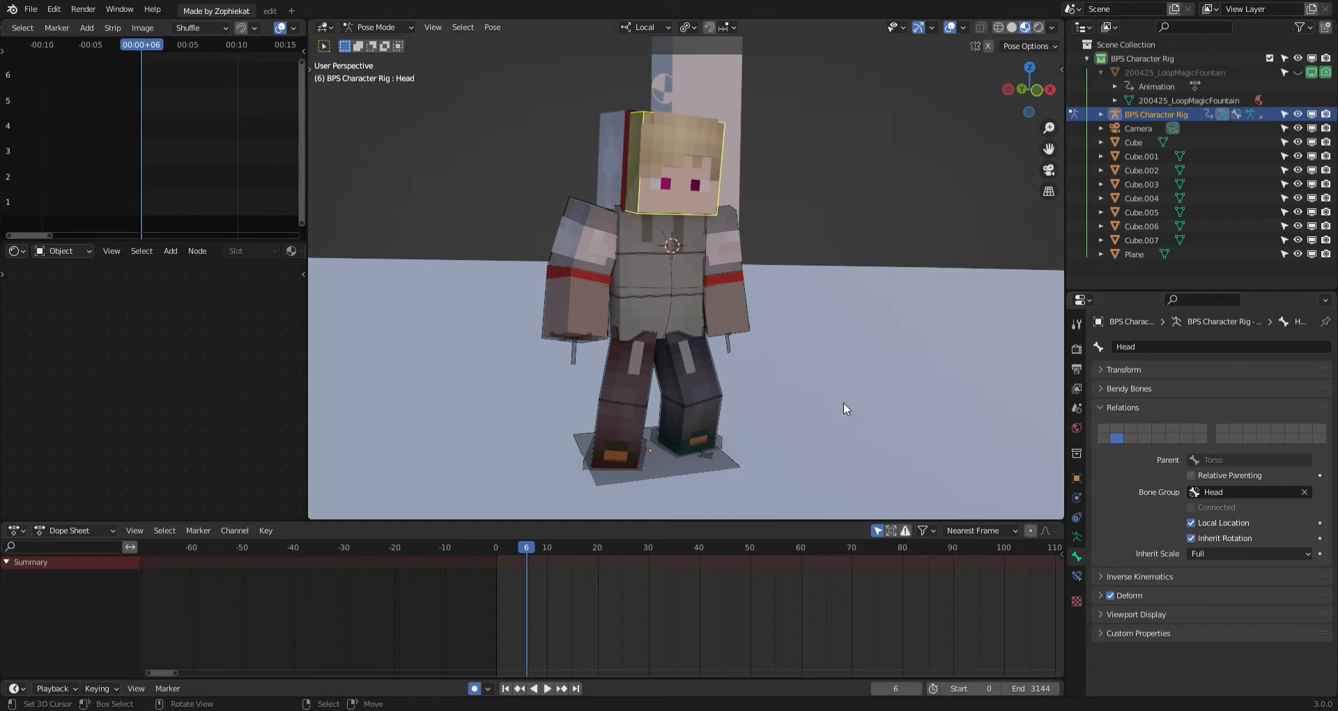
Try tilting the Torso bone sideways to test how the head follows it.
{"action": "scroll", "coordinate": [761, 295], "scroll_direction": "up", "scroll_amount": 2}
{"action": "key", "text": "r"}
{"action": "key", "text": "r"}
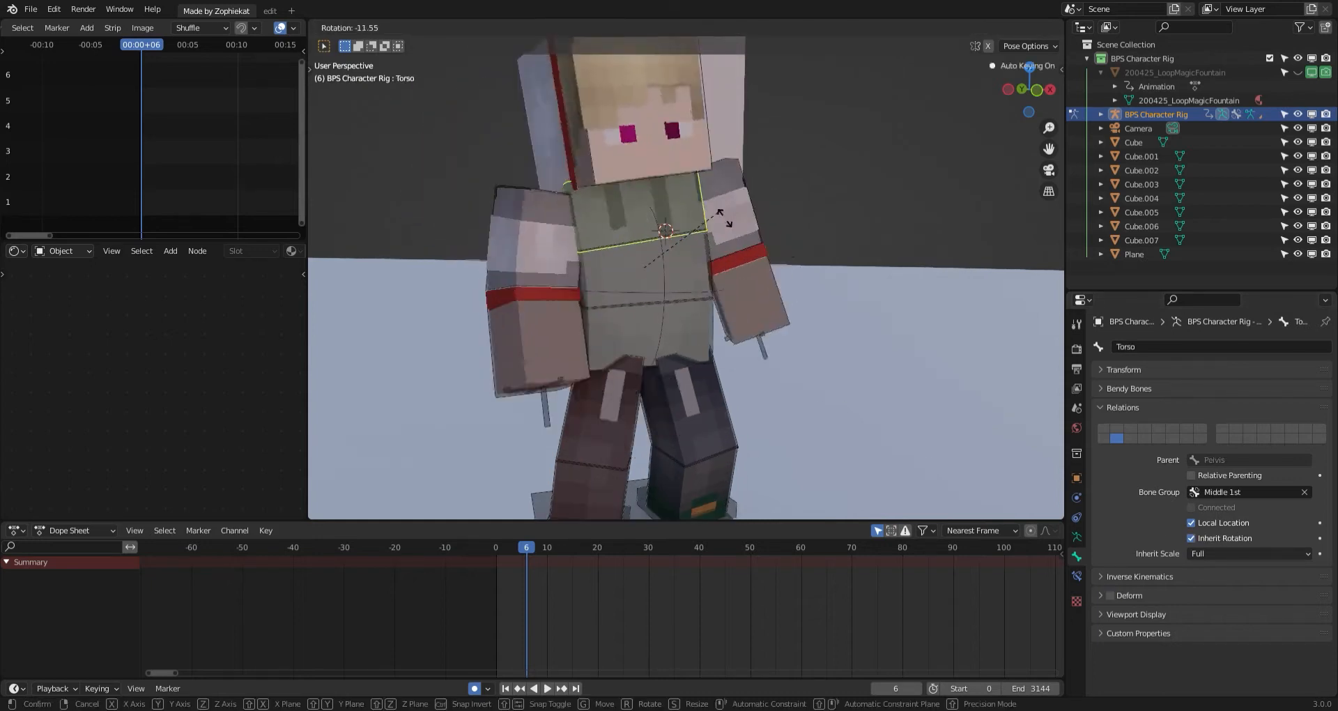
{"action": "right_click", "coordinate": [758, 245]}
{"action": "scroll", "coordinate": [1010, 390], "scroll_direction": "down", "scroll_amount": 1}
{"action": "scroll", "coordinate": [1011, 394], "scroll_direction": "down", "scroll_amount": 1}
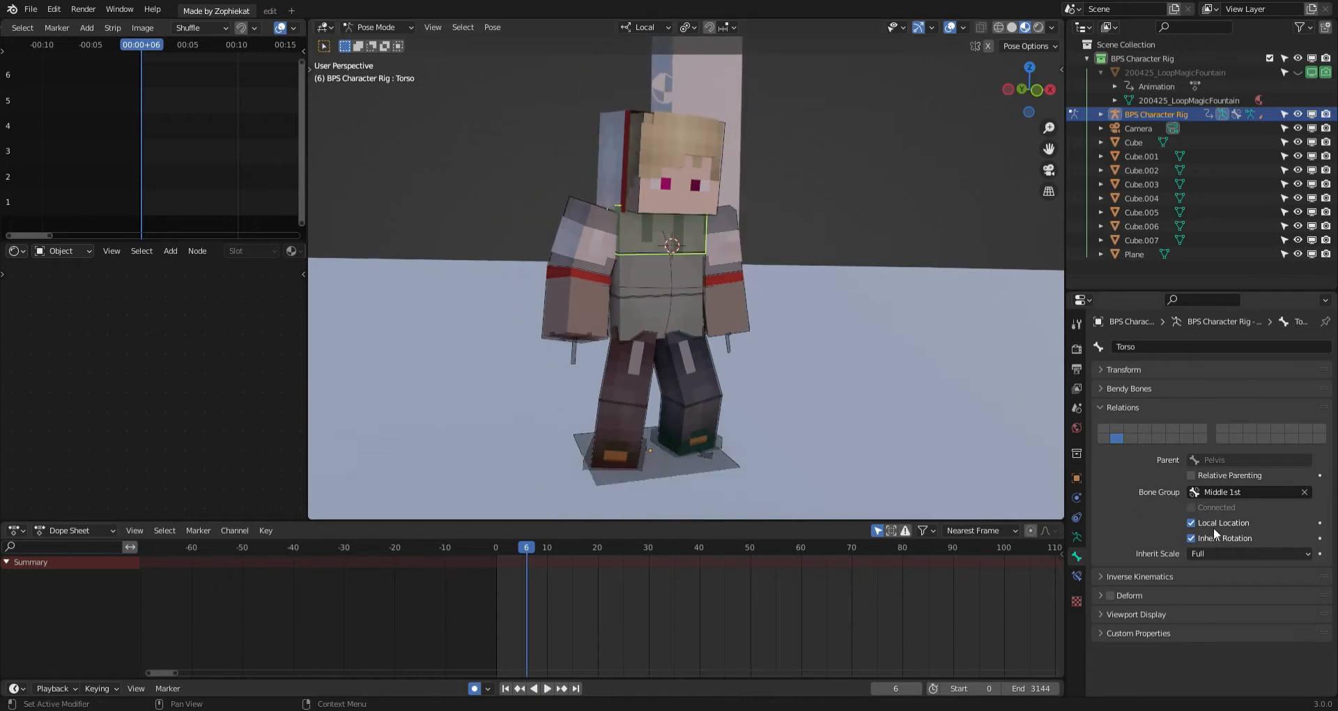
Check the Torso bone's Inherit Rotation option and try twisting the torso with trackball rotations.
{"action": "left_click", "coordinate": [1218, 538]}
{"action": "scroll", "coordinate": [679, 344], "scroll_direction": "up", "scroll_amount": 1}
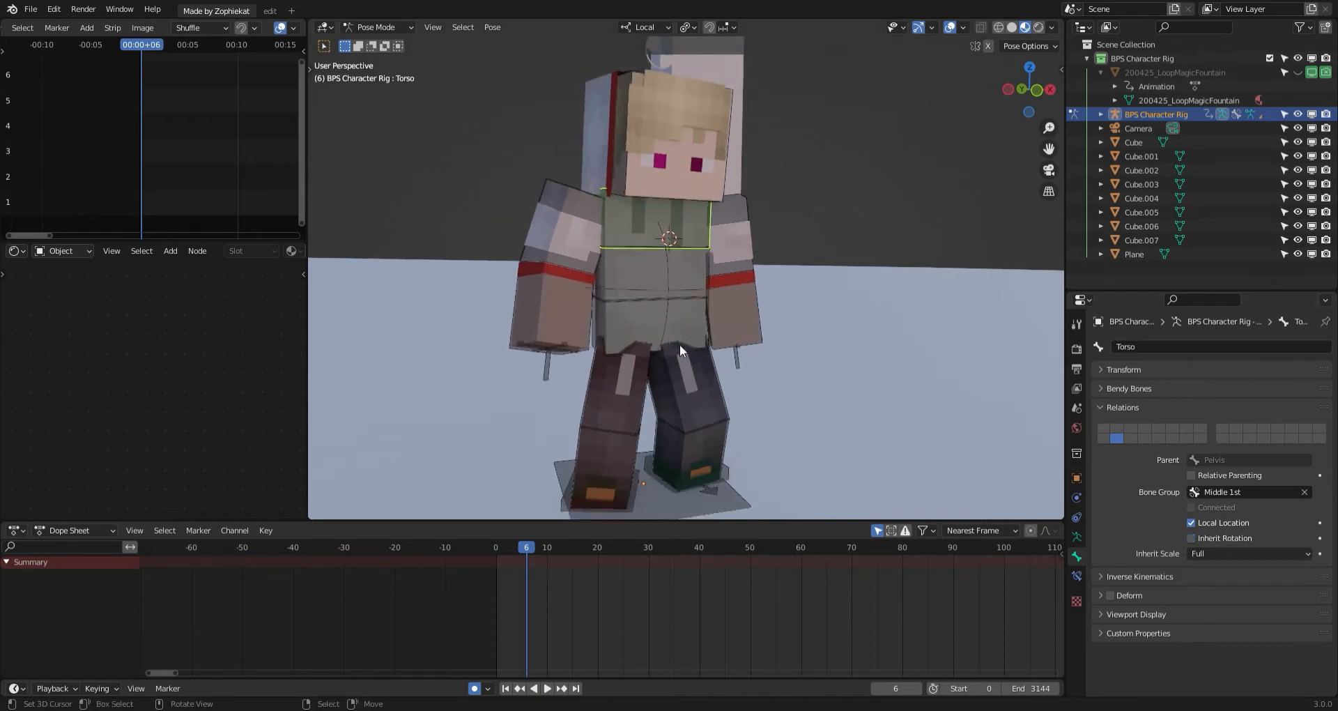
{"action": "key", "text": "r"}
{"action": "key", "text": "r"}
{"action": "scroll", "coordinate": [679, 274], "scroll_direction": "up", "scroll_amount": 1}
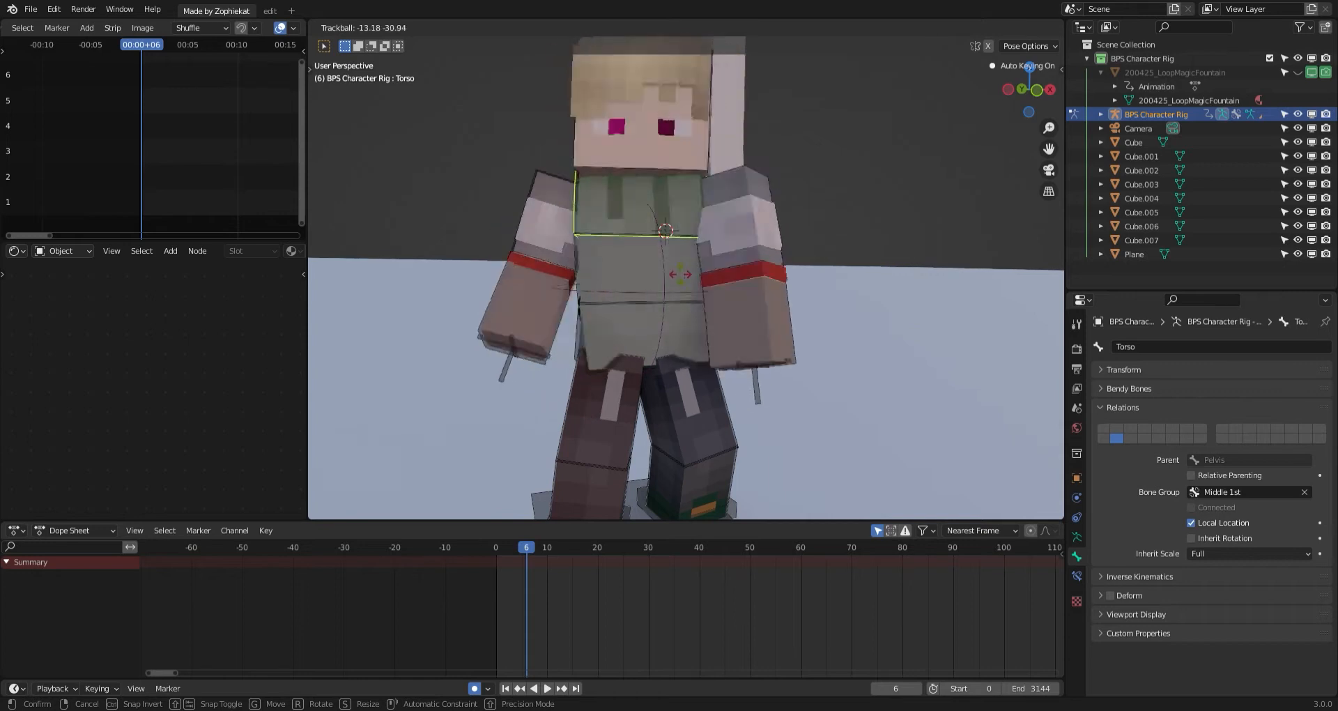
{"action": "right_click", "coordinate": [680, 274]}
{"action": "left_click", "coordinate": [1191, 538]}
{"action": "key", "text": "r"}
{"action": "key", "text": "r"}
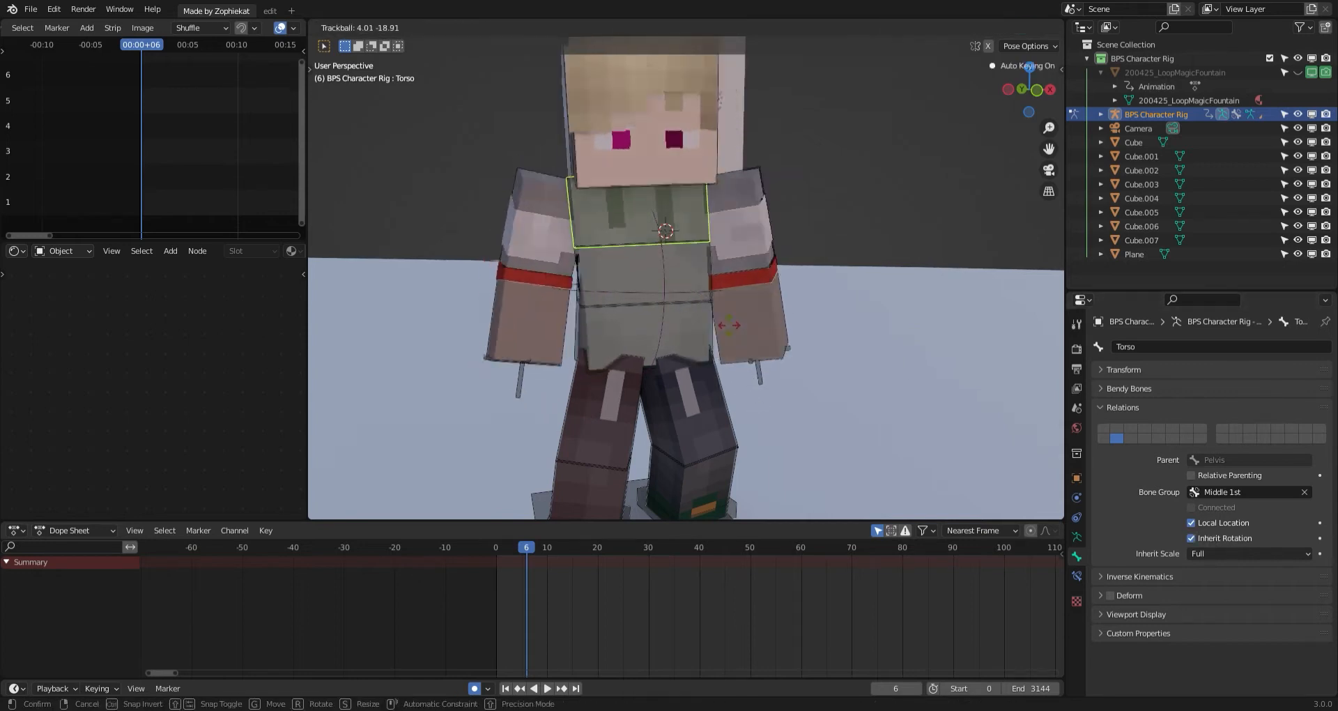
{"action": "right_click", "coordinate": [716, 292]}
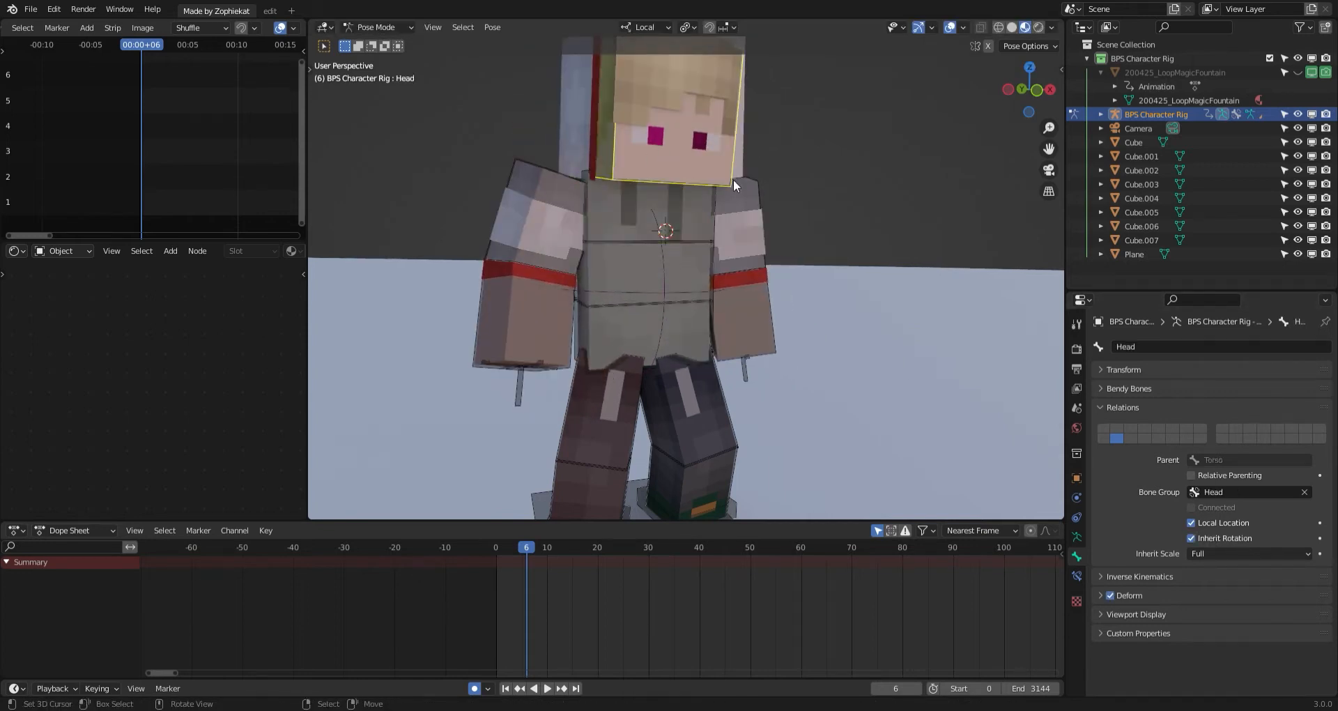
Turn off Inherit Rotation for the Head bone and try tilting the torso sideways.
{"action": "key", "text": "r"}
{"action": "key", "text": "r"}
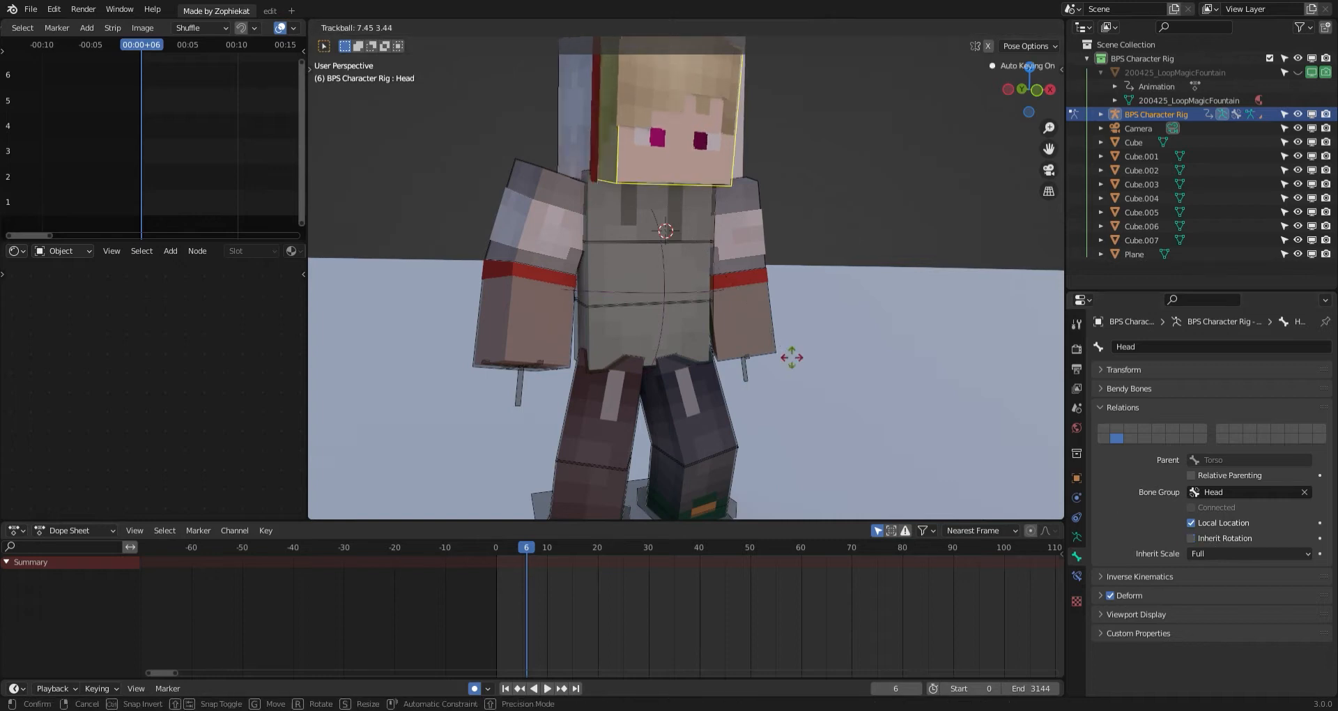
{"action": "right_click", "coordinate": [667, 195]}
{"action": "left_click", "coordinate": [667, 191]}
{"action": "key", "text": "r"}
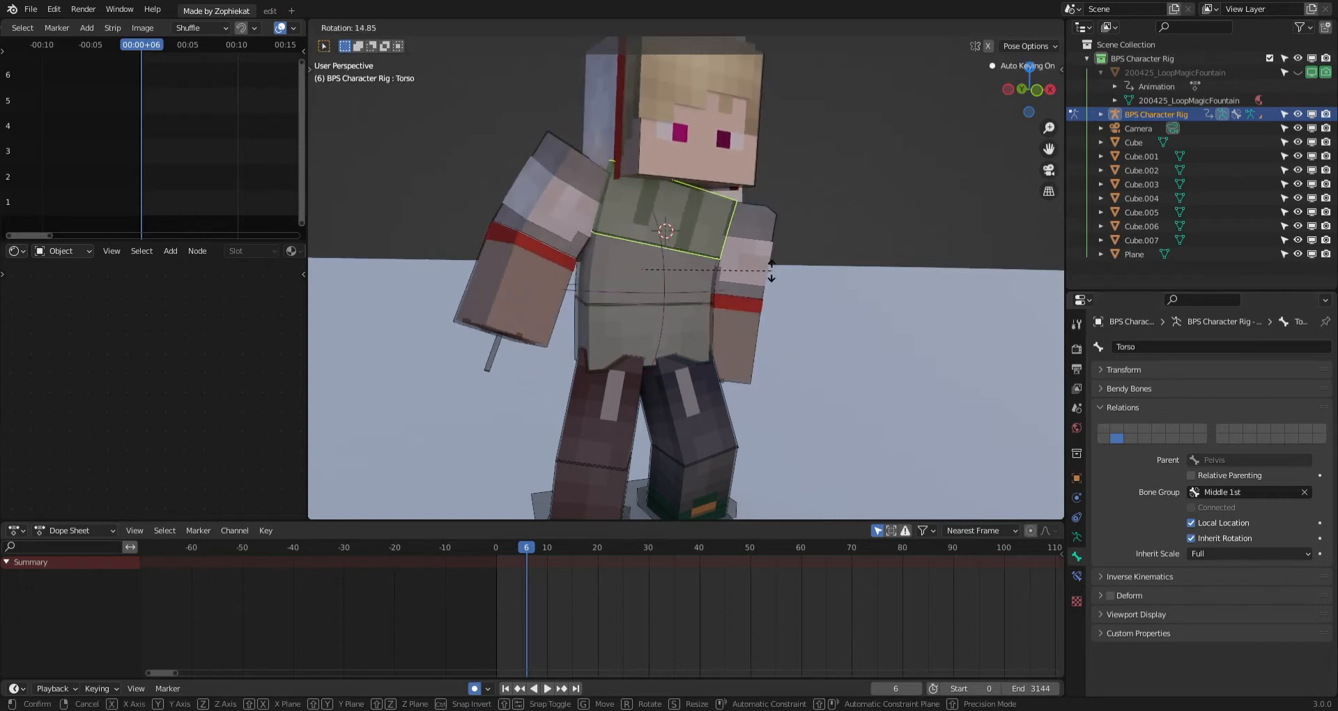
{"action": "right_click", "coordinate": [771, 275]}
Try twisting the torso again with trackball rotations and rotating the Head bone on its own.
{"action": "key", "text": "r"}
{"action": "key", "text": "r"}
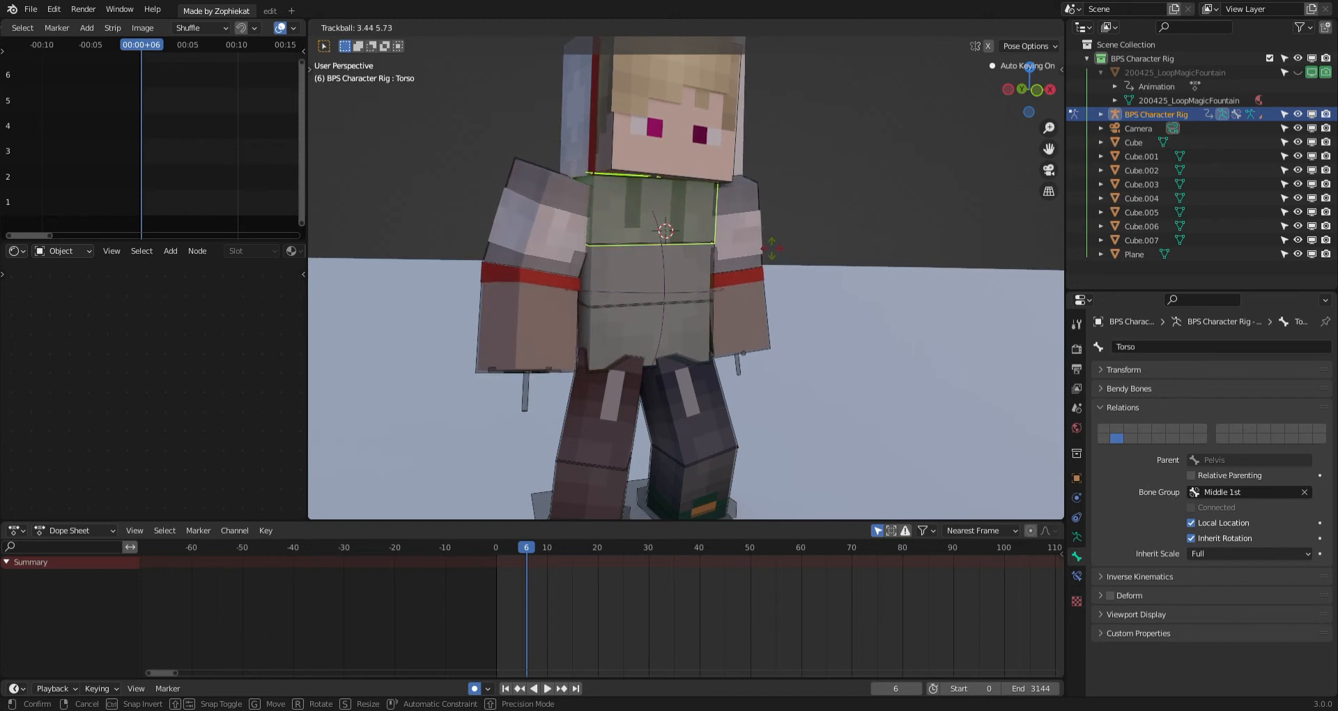
{"action": "left_click", "coordinate": [765, 240]}
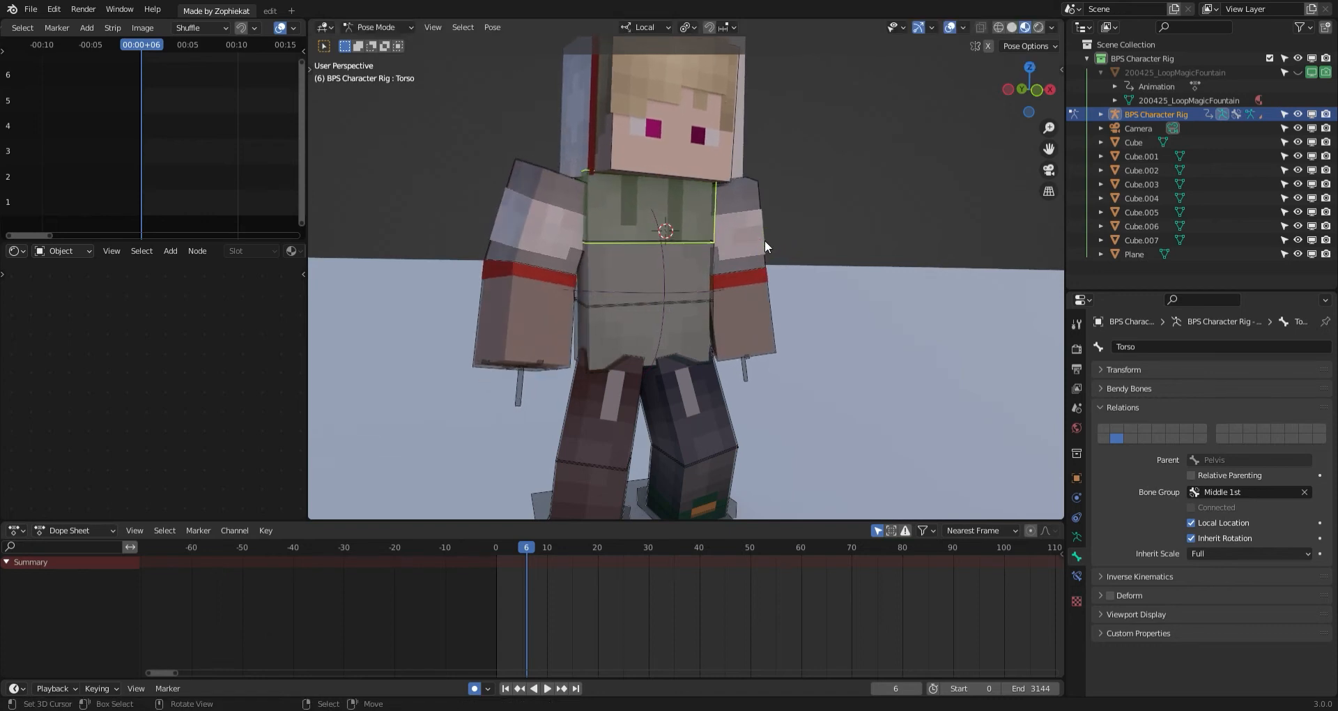
{"action": "key", "text": "r"}
{"action": "key", "text": "r"}
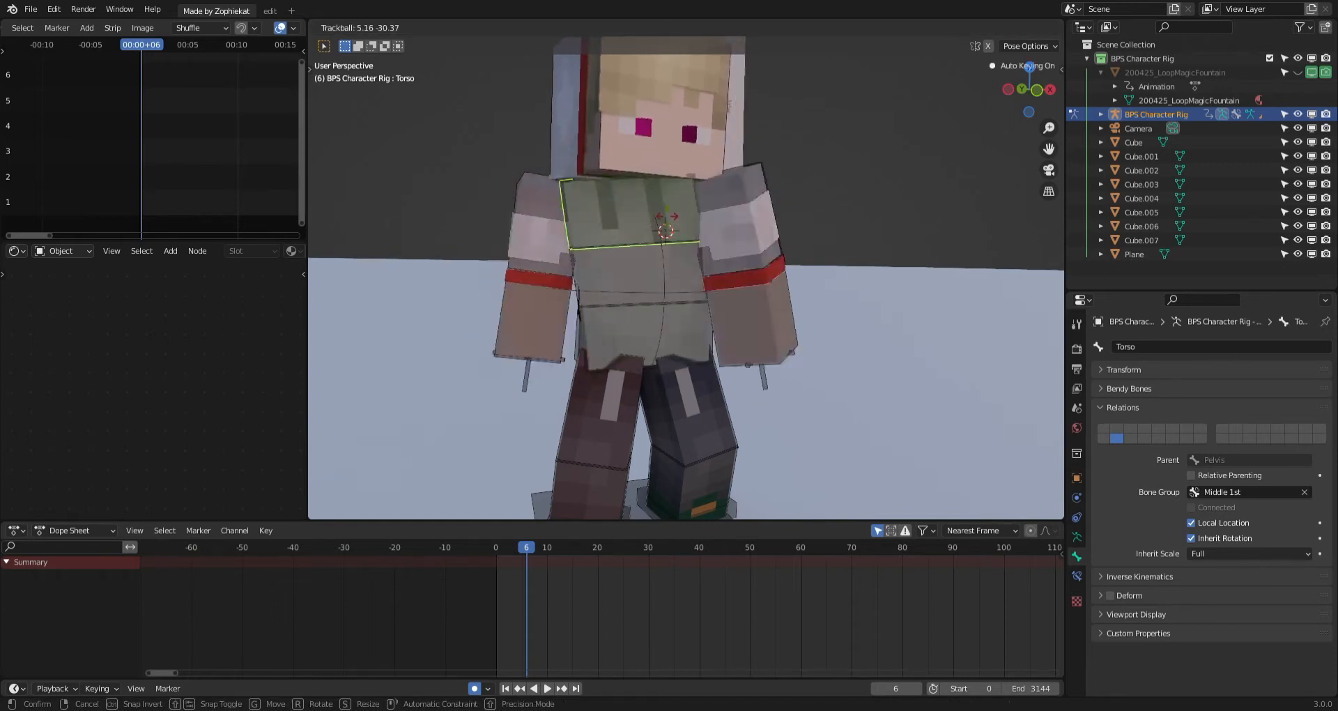
{"action": "left_click", "coordinate": [700, 169]}
{"action": "right_click", "coordinate": [700, 169]}
{"action": "right_click", "coordinate": [731, 180]}
{"action": "key", "text": "r"}
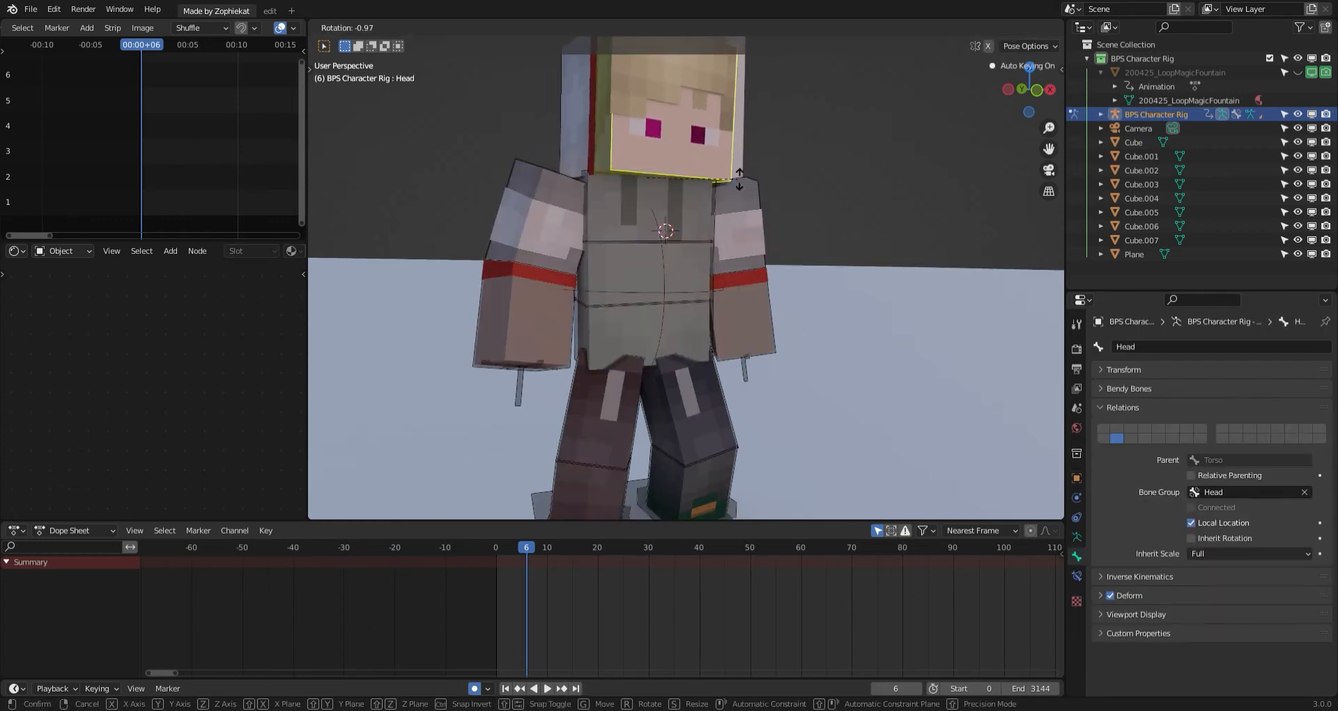
{"action": "right_click", "coordinate": [821, 237]}
Select the Pelvis bone and move the timeline to frame 0.
{"action": "scroll", "coordinate": [631, 253], "scroll_direction": "down", "scroll_amount": 1}
{"action": "right_click", "coordinate": [637, 300]}
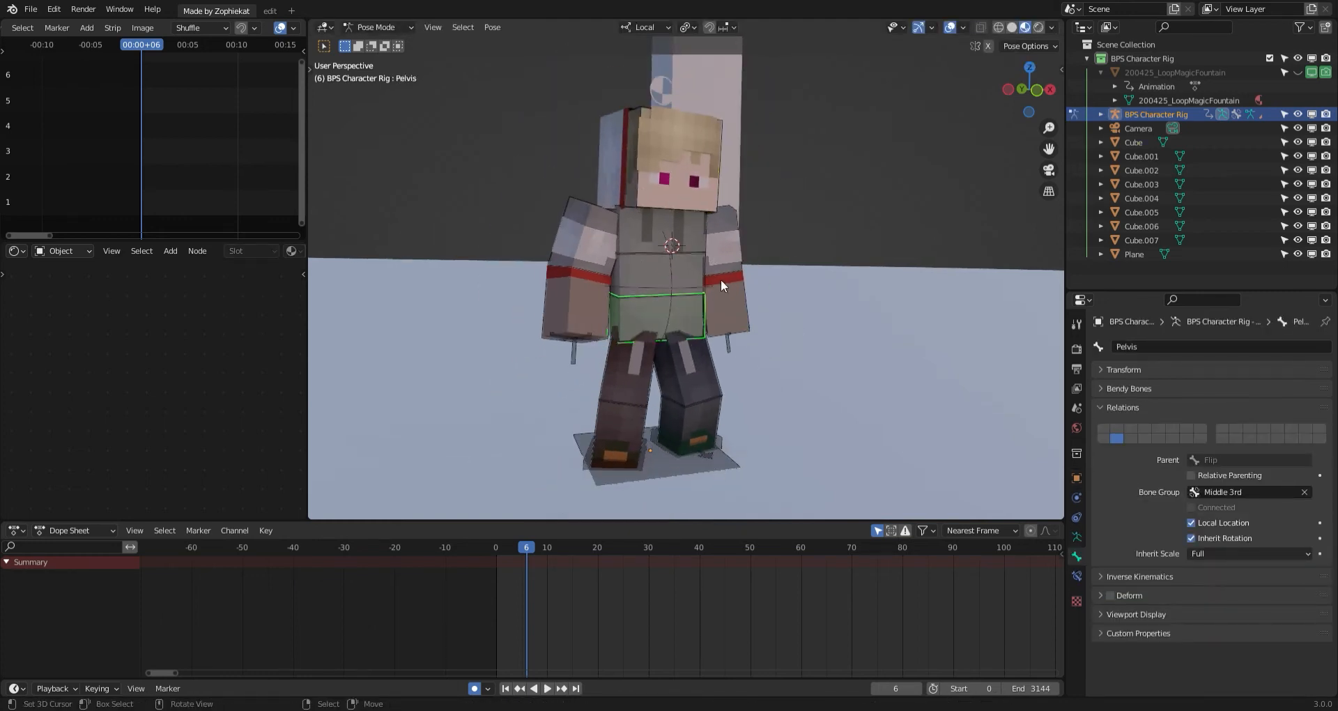
{"action": "middle_click_drag", "start_coordinate": [721, 279], "coordinate": [771, 219]}
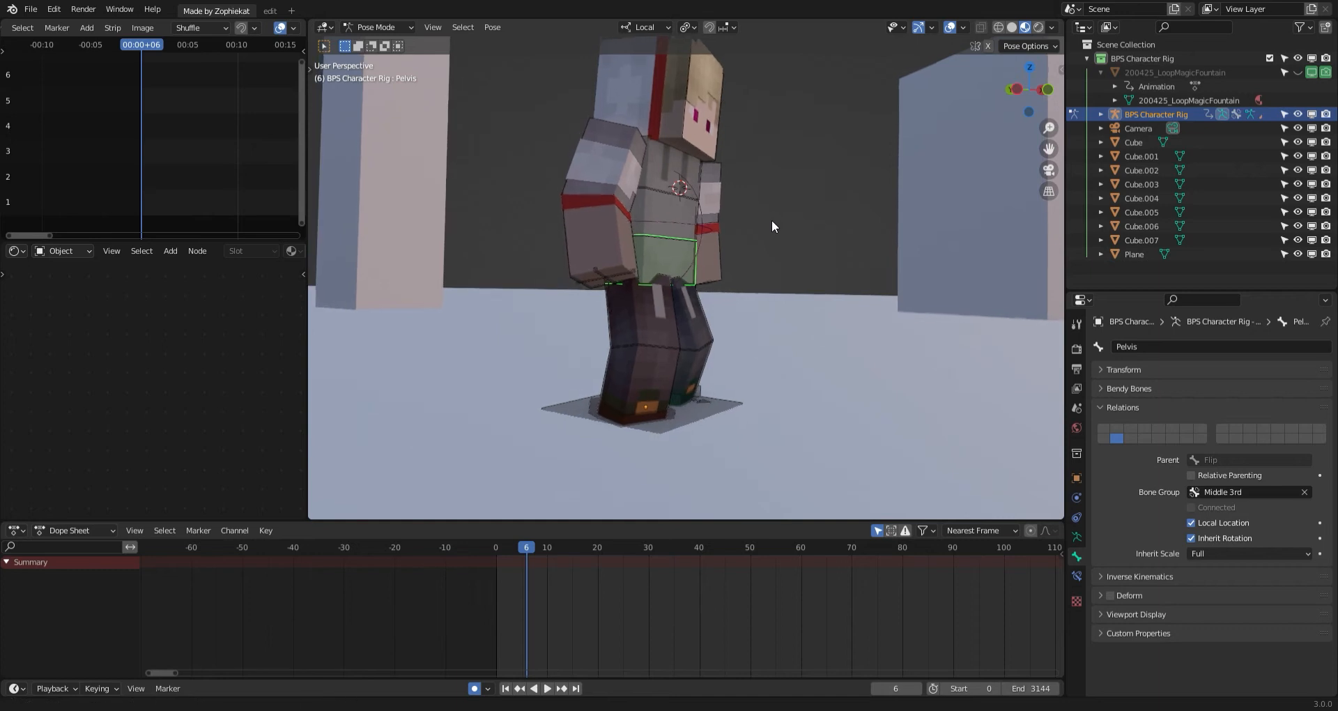
{"action": "middle_click_drag", "start_coordinate": [689, 317], "coordinate": [653, 219]}
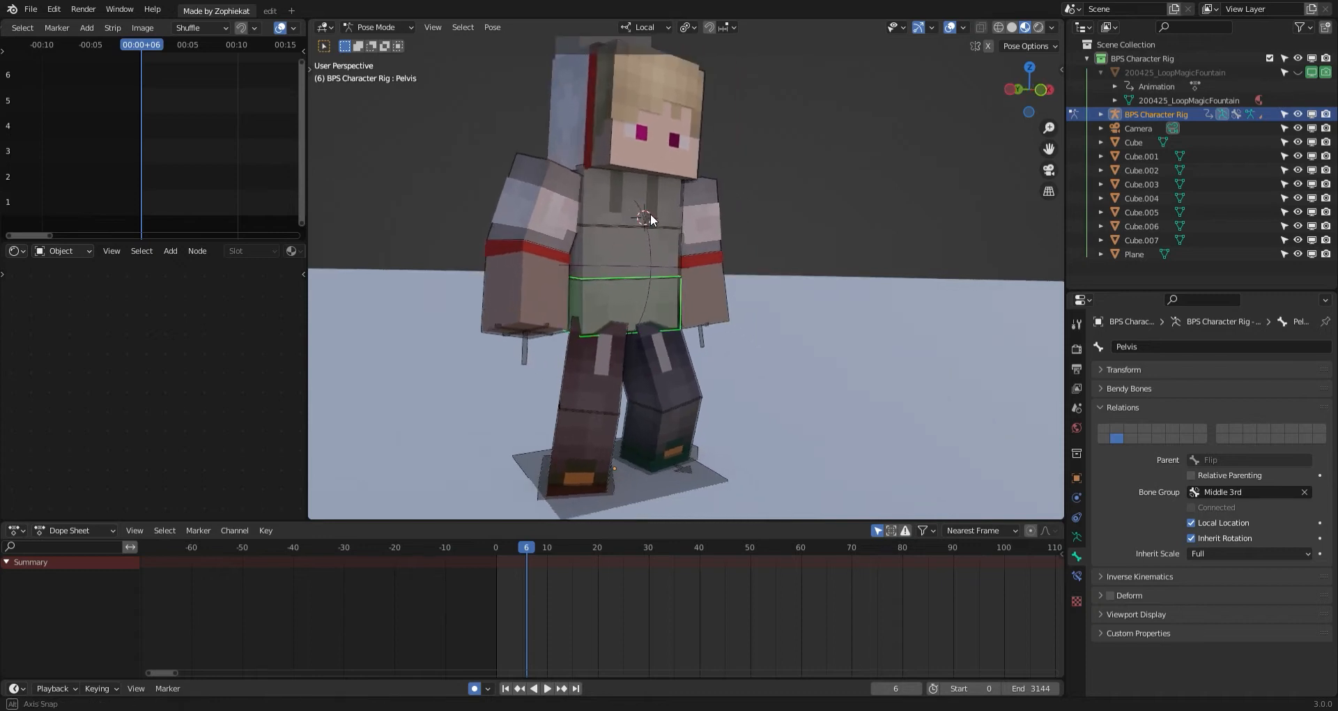
{"action": "key", "text": "space"}
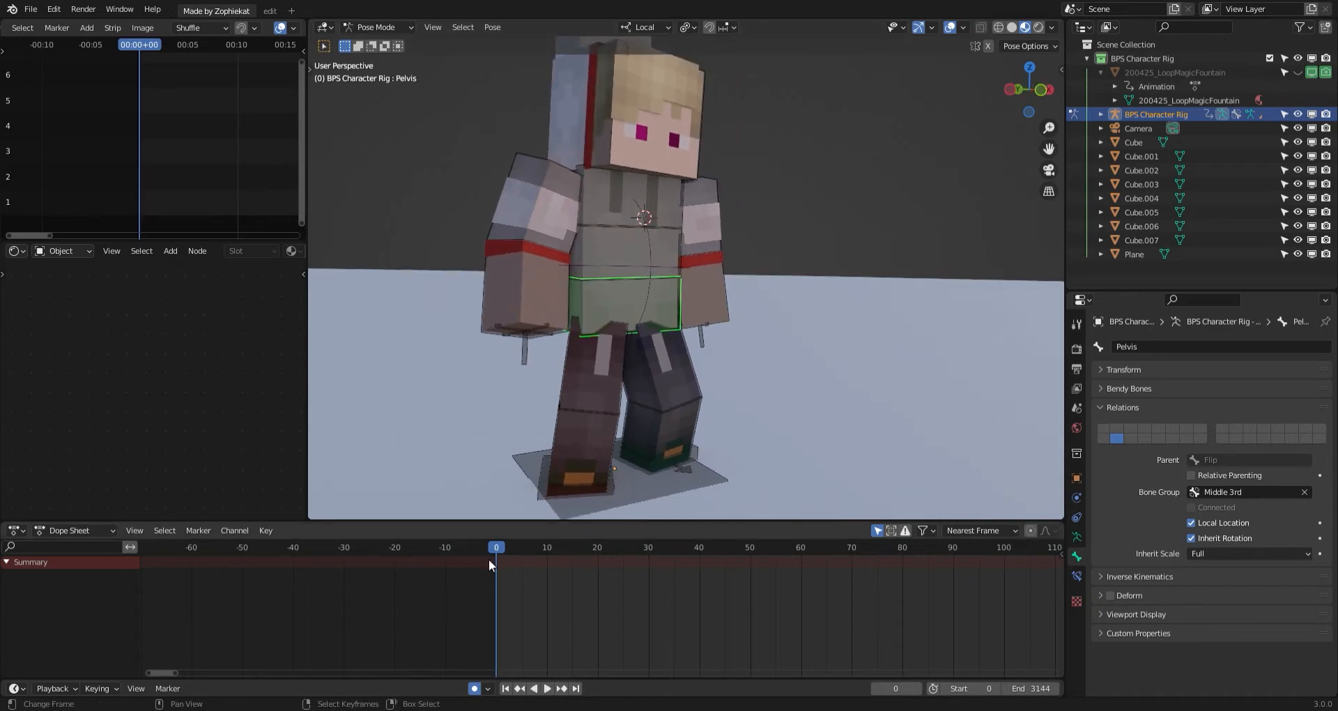
Switch the rig back to Pose Mode and key the Pelvis bone's starting position at frame 0 by moving it.
{"action": "middle_click_drag", "start_coordinate": [599, 374], "coordinate": [745, 316]}
{"action": "key", "text": "ctrl+Tab"}
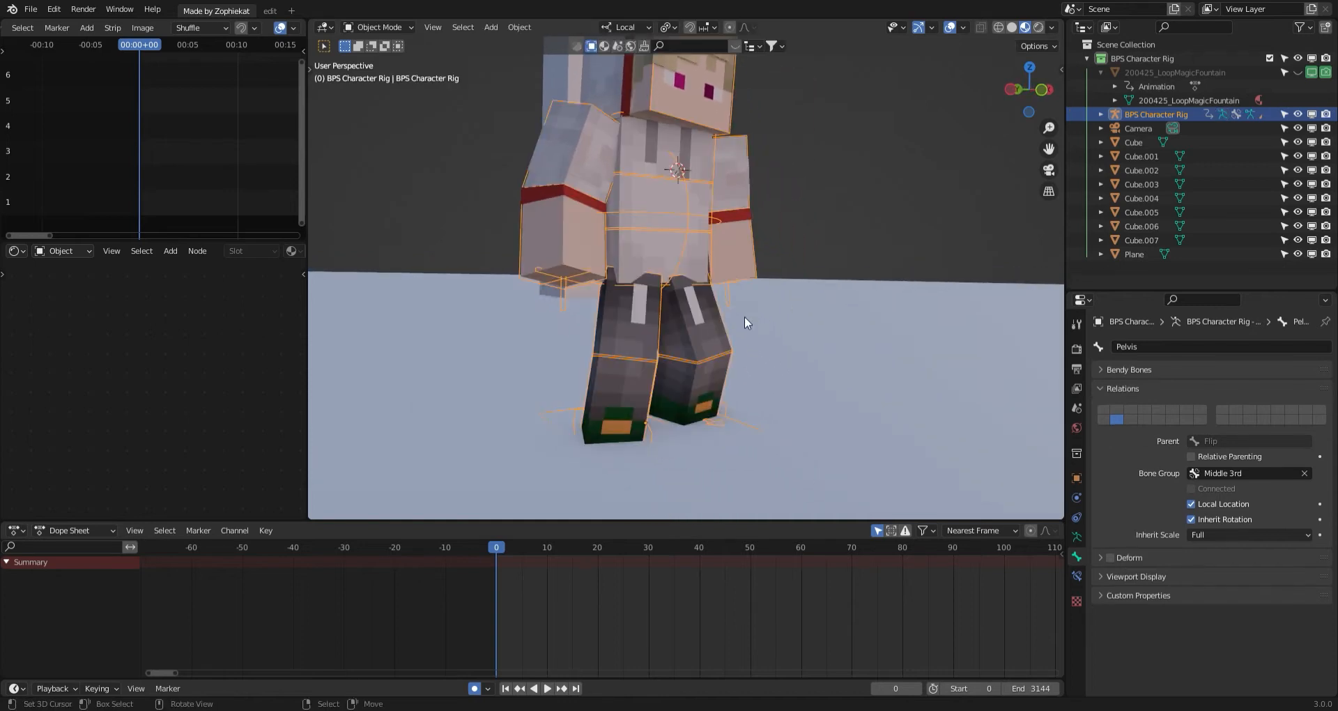
{"action": "key", "text": "ctrl+Tab"}
{"action": "key", "text": "g"}
{"action": "left_click", "coordinate": [700, 241]}
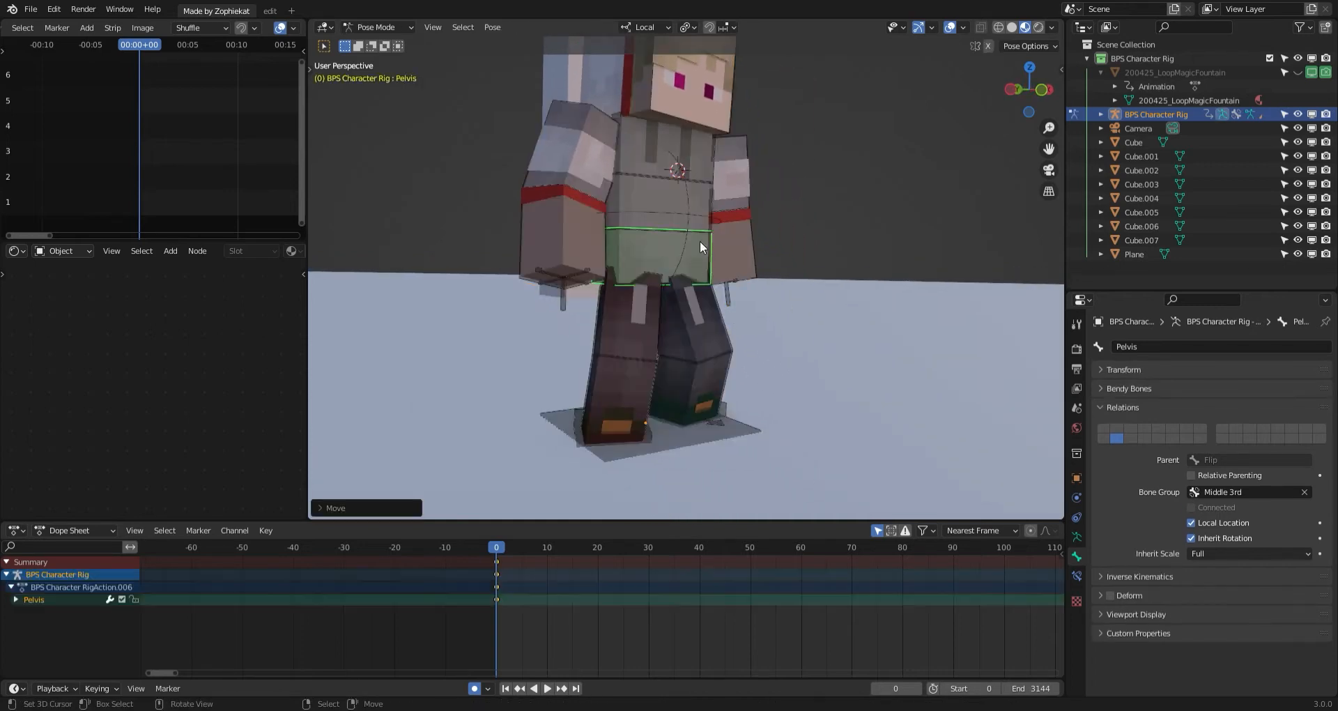
Key the Leg IK.L bone's position at frame 0 by moving it, and play the animation briefly.
{"action": "middle_click_drag", "start_coordinate": [700, 373], "coordinate": [722, 417]}
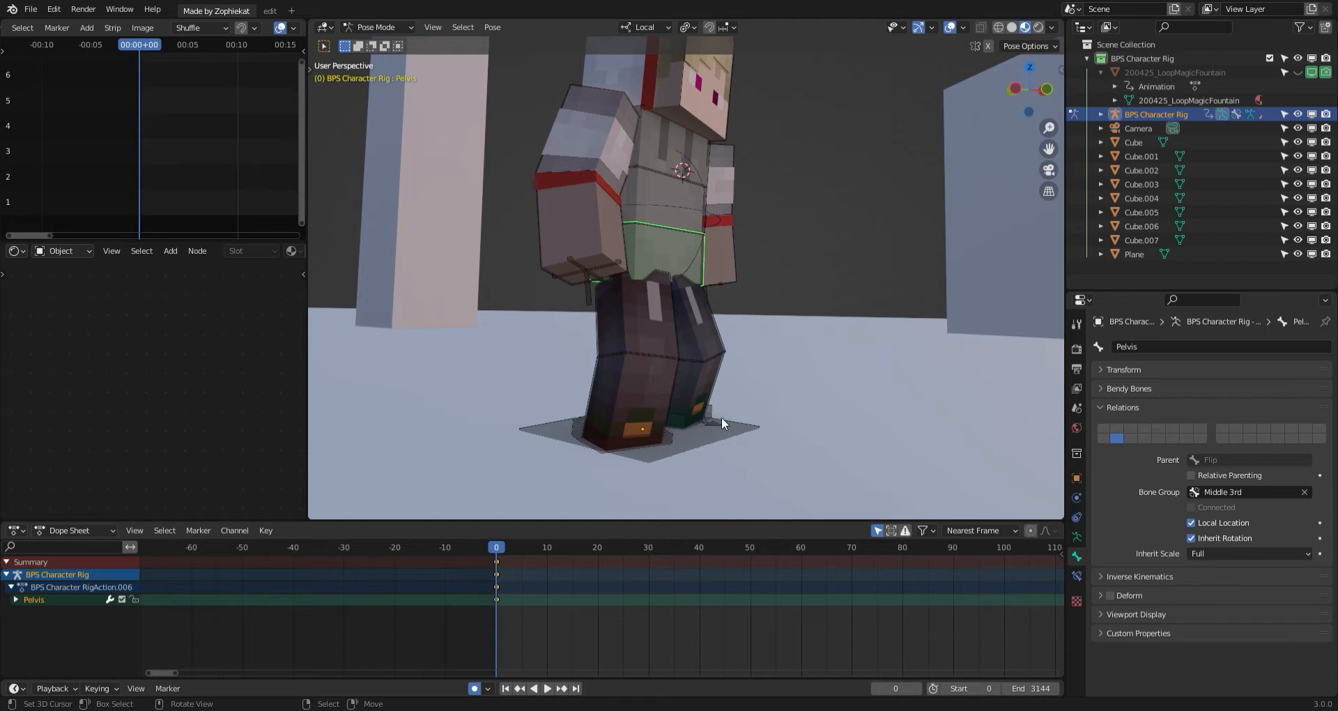
{"action": "left_click", "coordinate": [721, 417]}
{"action": "right_click", "coordinate": [710, 411]}
{"action": "key", "text": "g"}
{"action": "left_click", "coordinate": [710, 411]}
{"action": "key", "text": "space"}
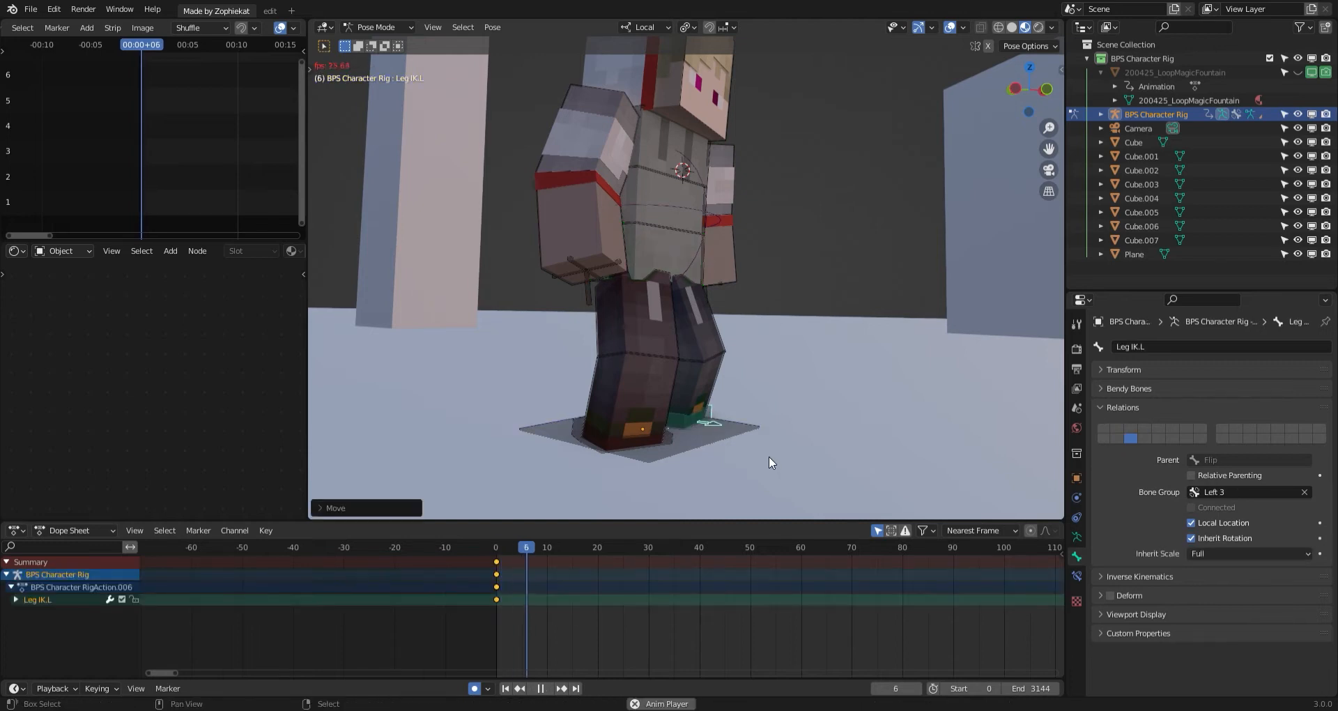
{"action": "key", "text": "space"}
{"action": "key", "text": "space"}
Key the Pelvis bone with a slight shift and rotation at frame 4.
{"action": "middle_click_drag", "start_coordinate": [670, 434], "coordinate": [709, 429]}
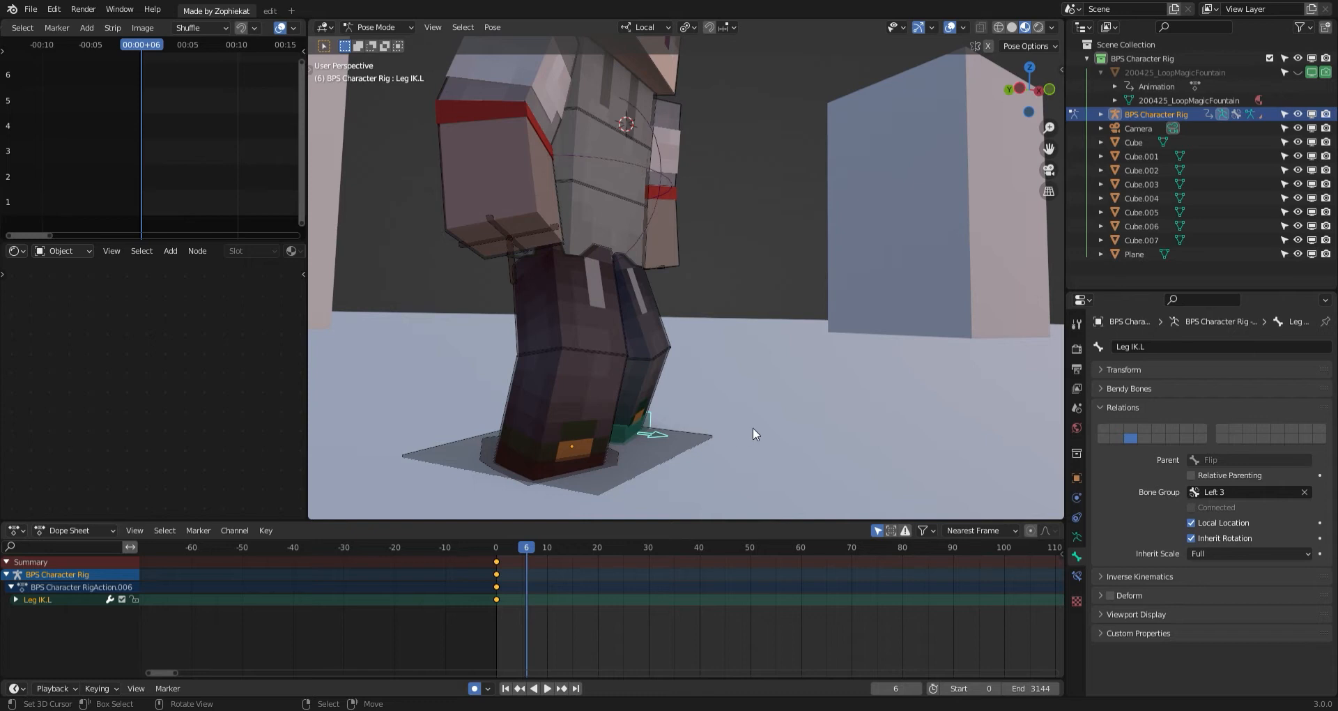
{"action": "middle_click_drag", "start_coordinate": [752, 428], "coordinate": [733, 347]}
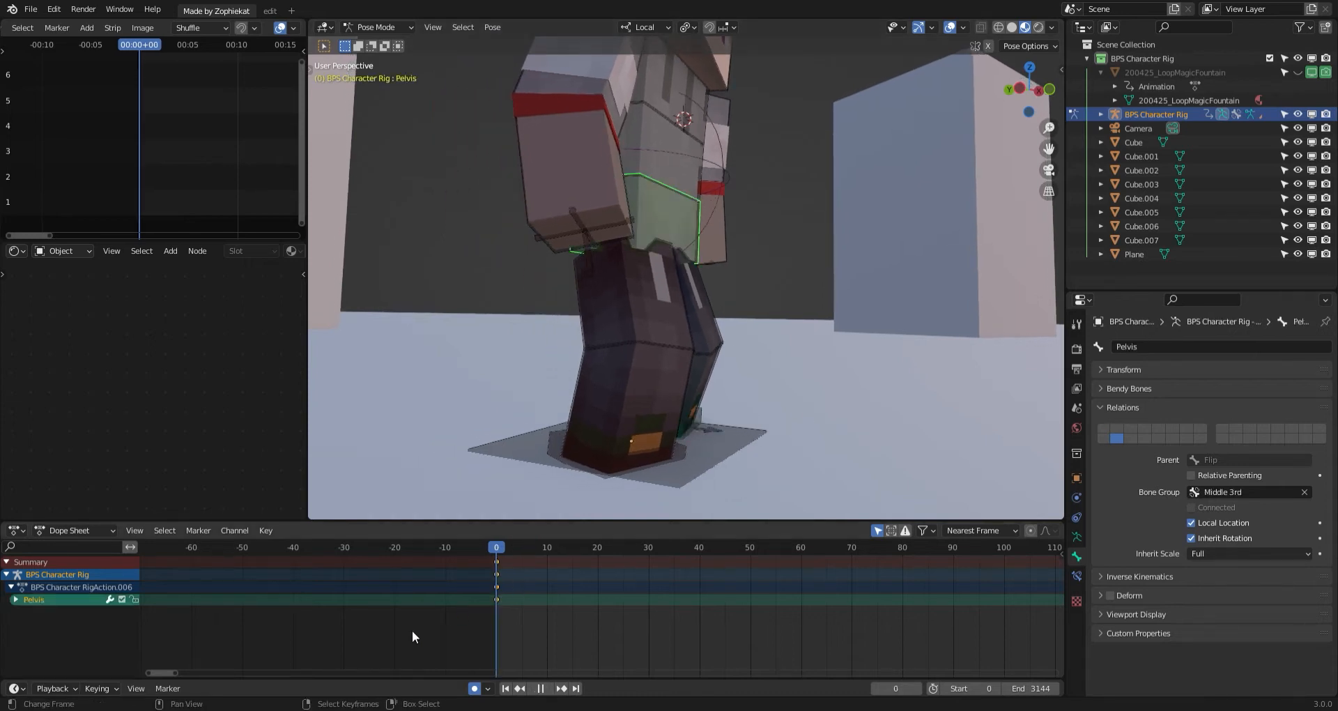
{"action": "key", "text": "g"}
{"action": "left_click", "coordinate": [718, 365]}
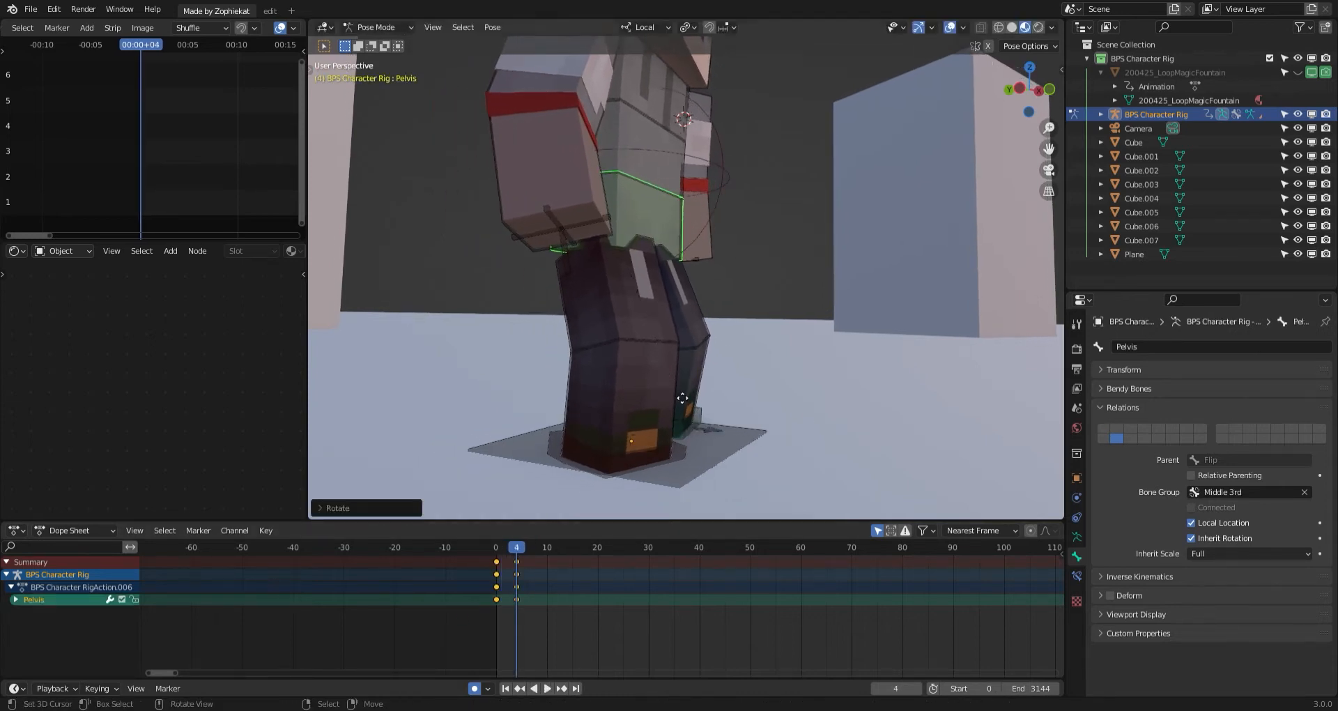
{"action": "key", "text": "i"}
Lower the Pelvis bone into a deep crouch and lean it forward at frame 10.
{"action": "key", "text": "space"}
{"action": "key", "text": "space"}
{"action": "key", "text": "r"}
{"action": "key", "text": "r"}
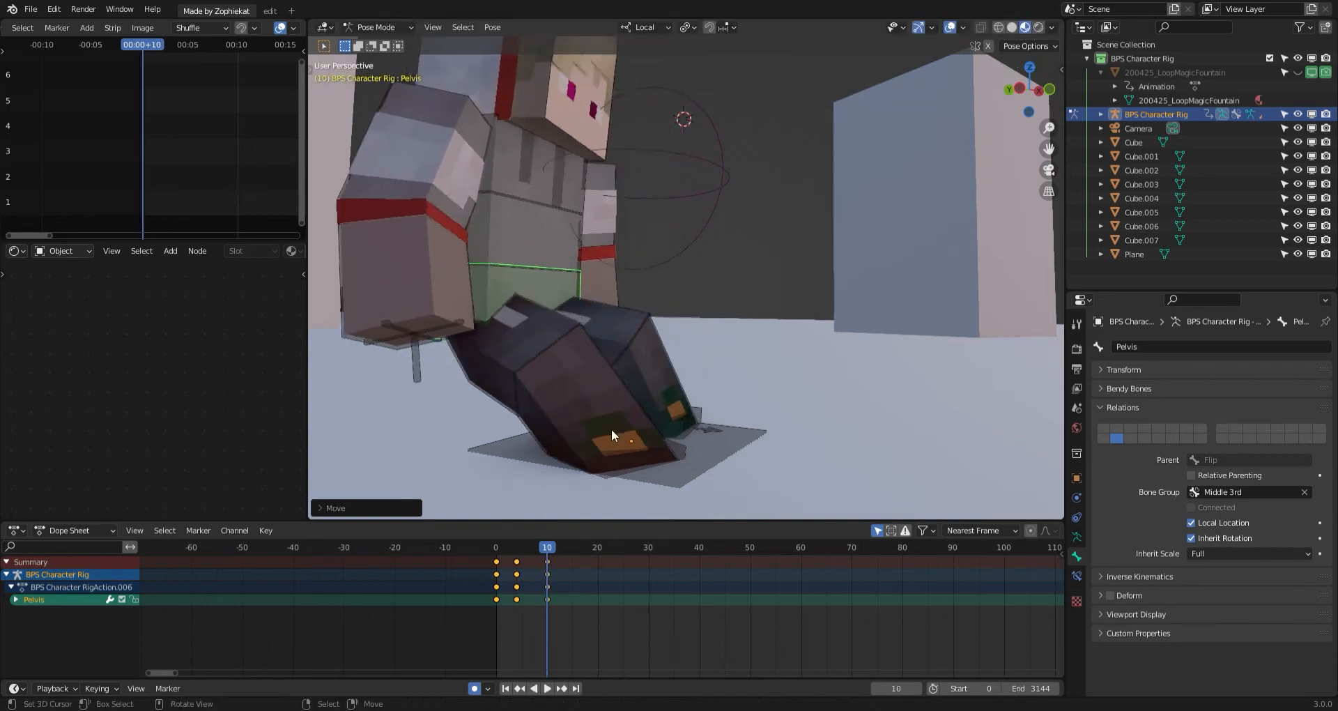
{"action": "key", "text": "Escape"}
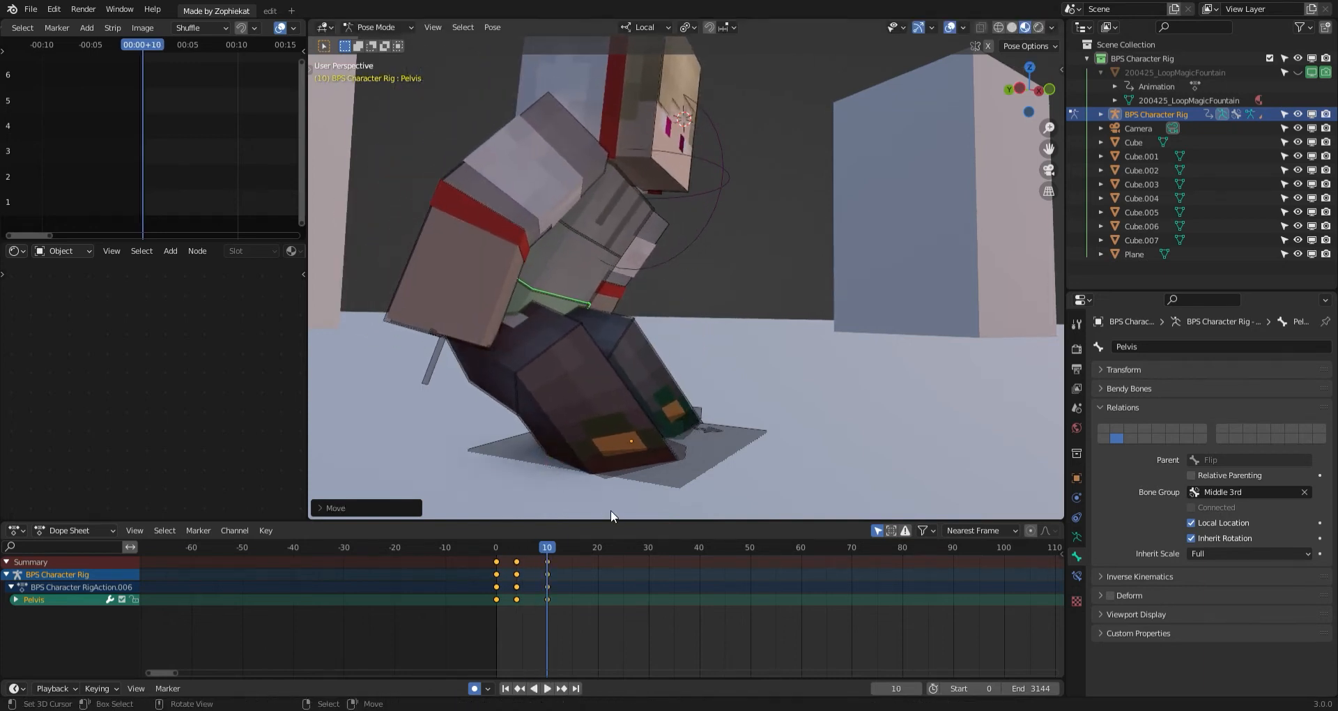
Rotate the Pelvis bone more upright and shift its position at frame 14.
{"action": "scroll", "coordinate": [554, 600], "scroll_direction": "up", "scroll_amount": 3}
{"action": "left_click", "coordinate": [558, 601]}
{"action": "middle_click_drag", "start_coordinate": [625, 403], "coordinate": [690, 404], "text": "shift"}
{"action": "key", "text": "r"}
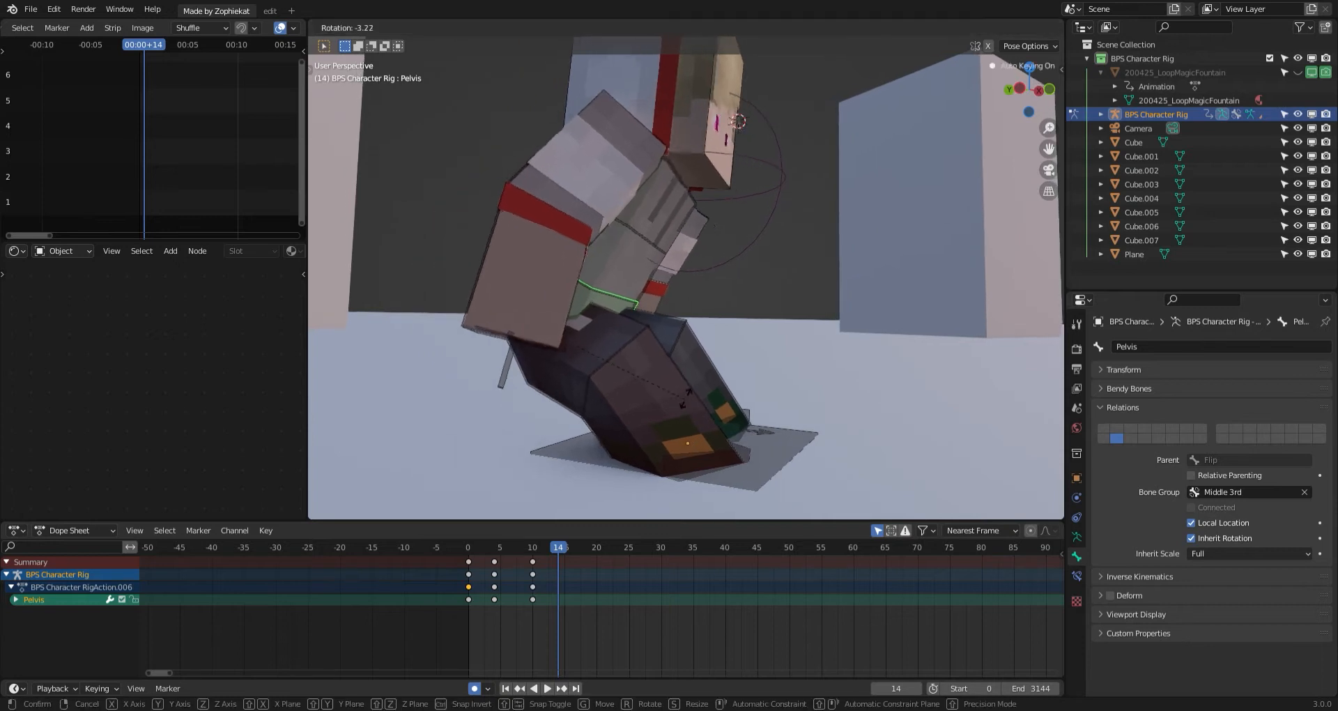
{"action": "left_click", "coordinate": [706, 369]}
{"action": "key", "text": "g"}
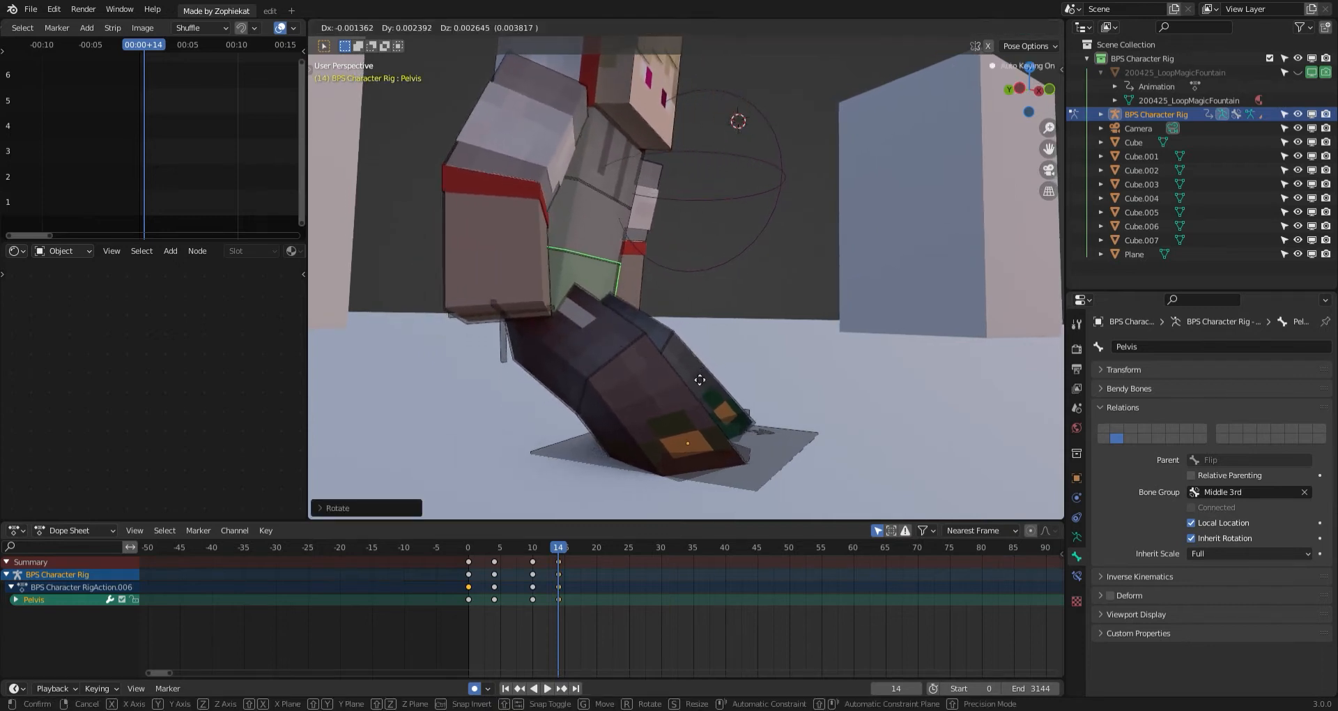
{"action": "left_click", "coordinate": [672, 439]}
Play back and scrub through the crouch keyframes between frames 0 and 14.
{"action": "key", "text": "space"}
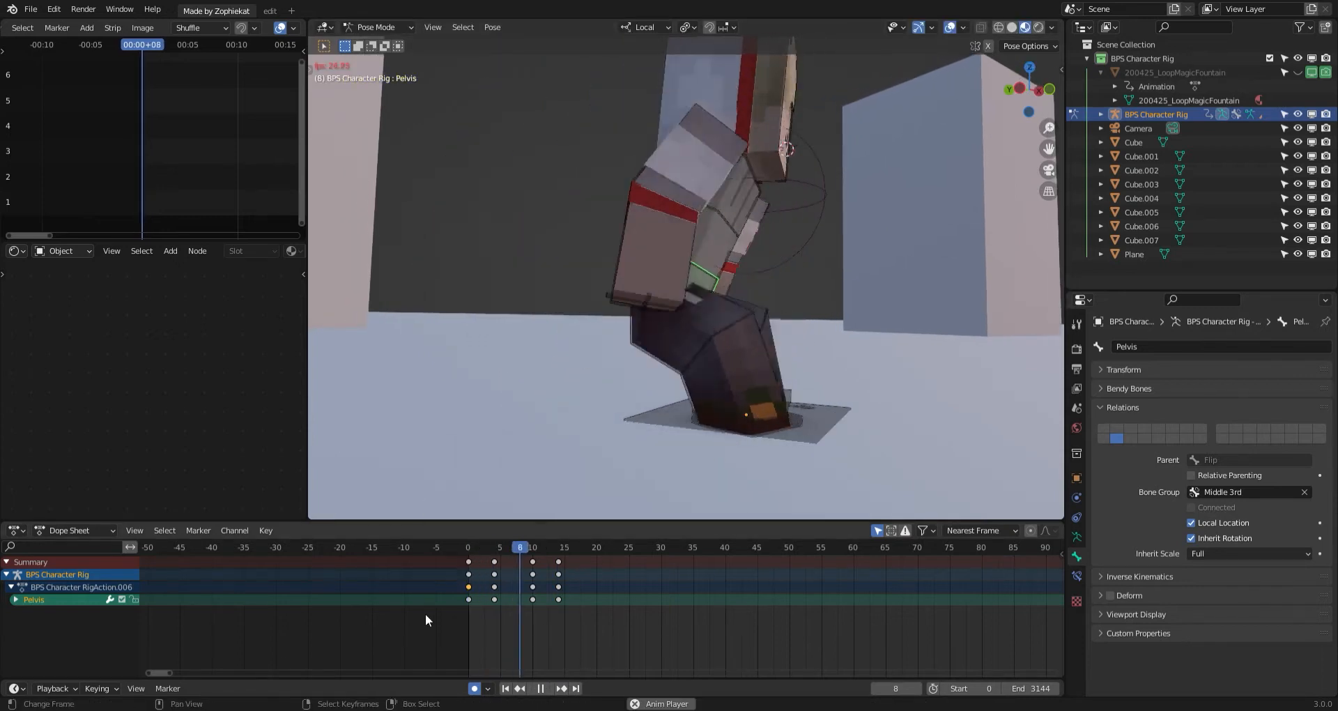
{"action": "key", "text": "Escape"}
{"action": "scroll", "coordinate": [528, 596], "scroll_direction": "up", "scroll_amount": 3}
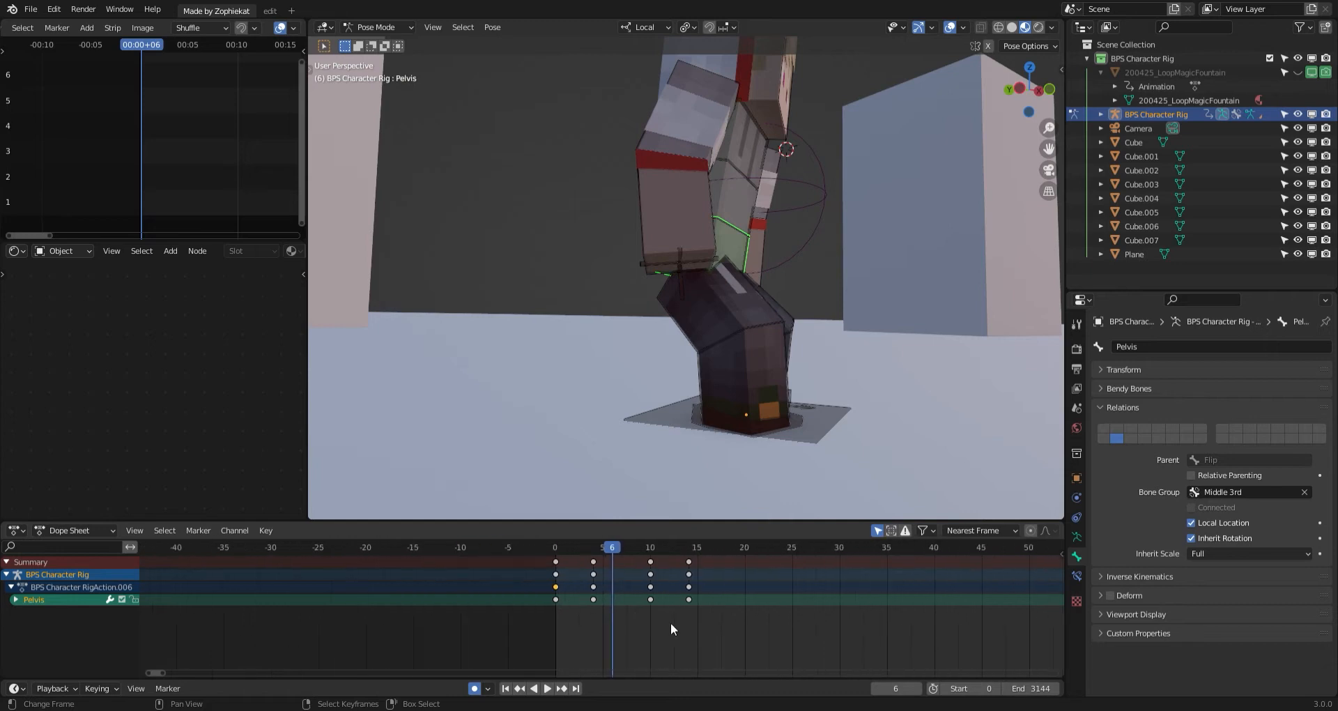
{"action": "key", "text": "space"}
{"action": "key", "text": "space"}
{"action": "left_click", "coordinate": [764, 587]}
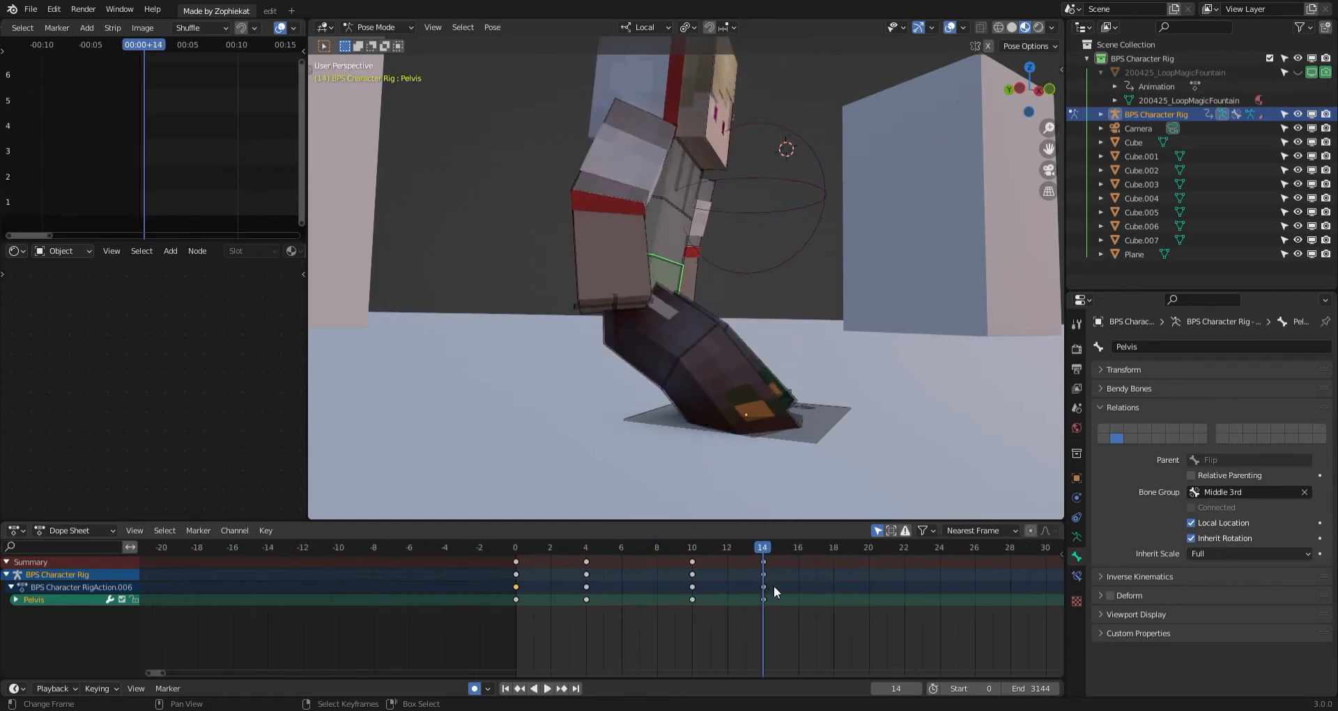
{"action": "left_click_drag", "start_coordinate": [774, 586], "coordinate": [821, 587]}
{"action": "key", "text": "shift+Left"}
{"action": "key", "text": "space"}
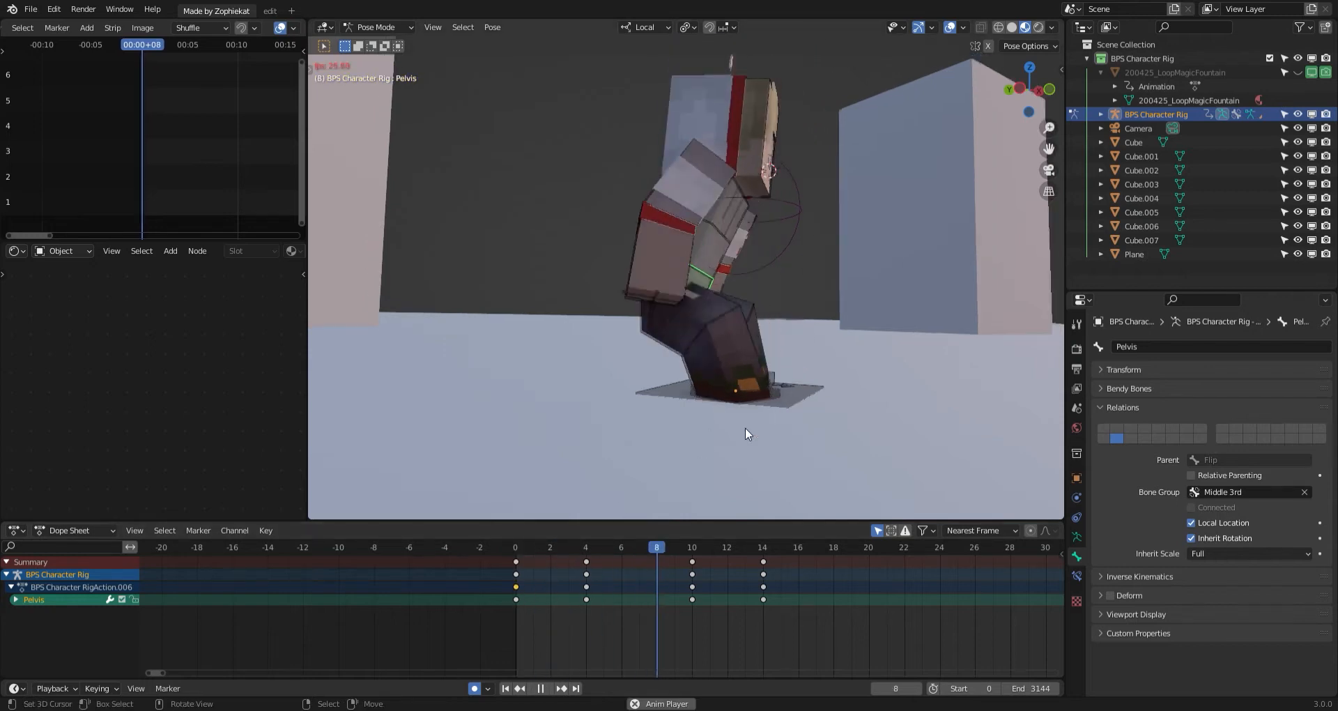
{"action": "scroll", "coordinate": [745, 428], "scroll_direction": "down", "scroll_amount": 1}
{"action": "key", "text": "space"}
{"action": "key", "text": "space"}
{"action": "left_click_drag", "start_coordinate": [568, 573], "coordinate": [697, 566]}
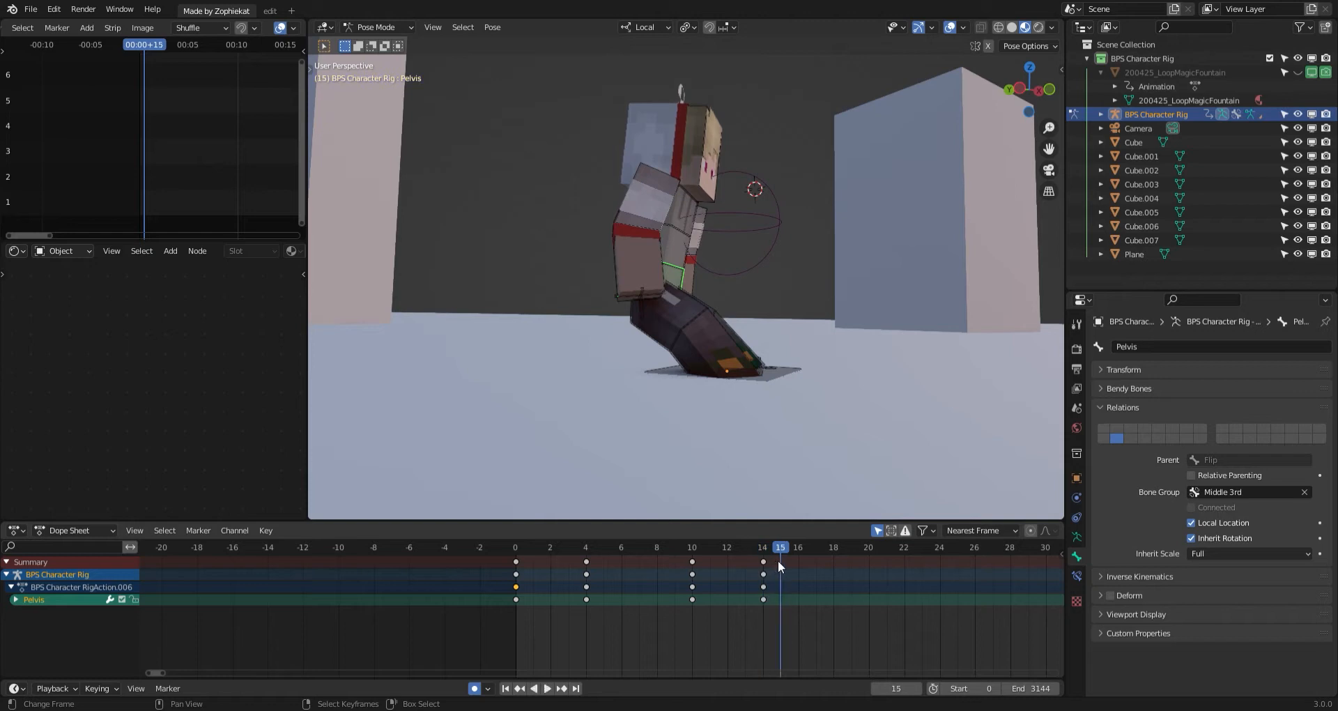
Review the timing of the crouch again, replaying from frame 0 up to frame 15.
{"action": "scroll", "coordinate": [776, 567], "scroll_direction": "up", "scroll_amount": 2}
{"action": "scroll", "coordinate": [776, 568], "scroll_direction": "up", "scroll_amount": 3}
{"action": "left_click", "coordinate": [448, 591]}
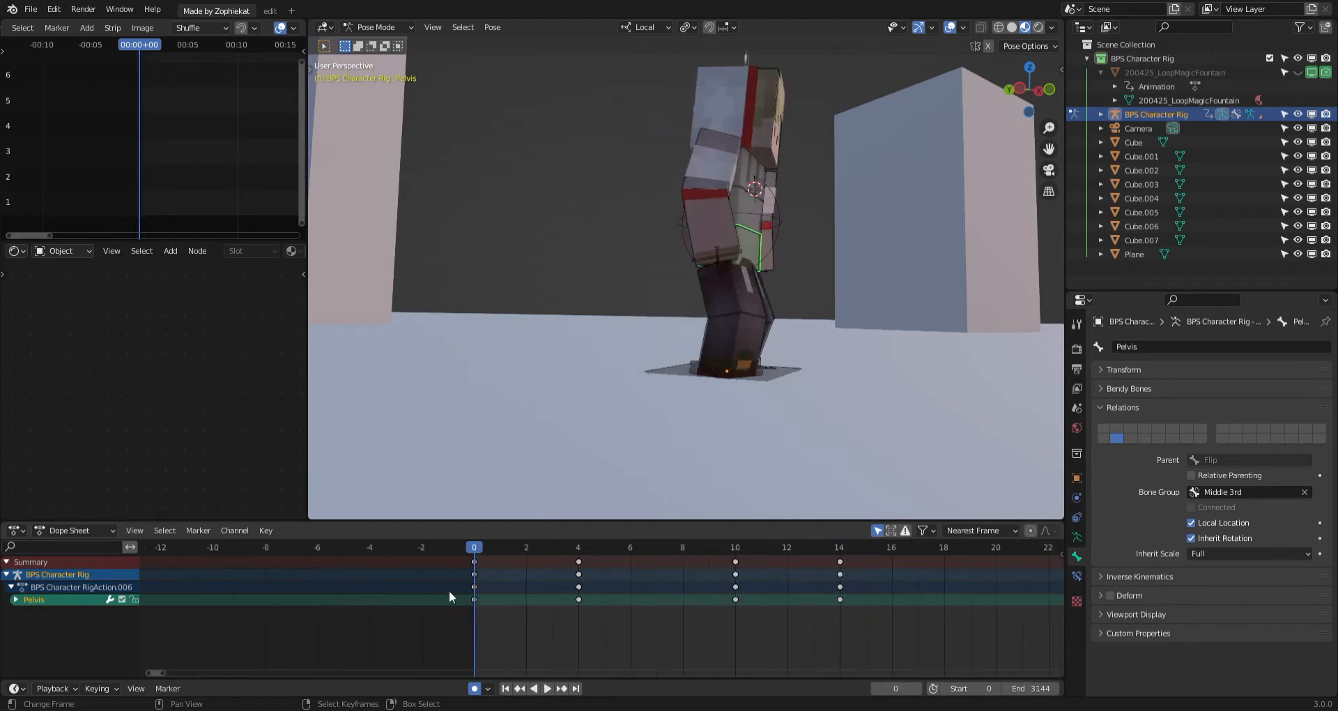
{"action": "key", "text": "space"}
{"action": "key", "text": "space"}
{"action": "left_click", "coordinate": [450, 592]}
{"action": "scroll", "coordinate": [520, 584], "scroll_direction": "up", "scroll_amount": 4}
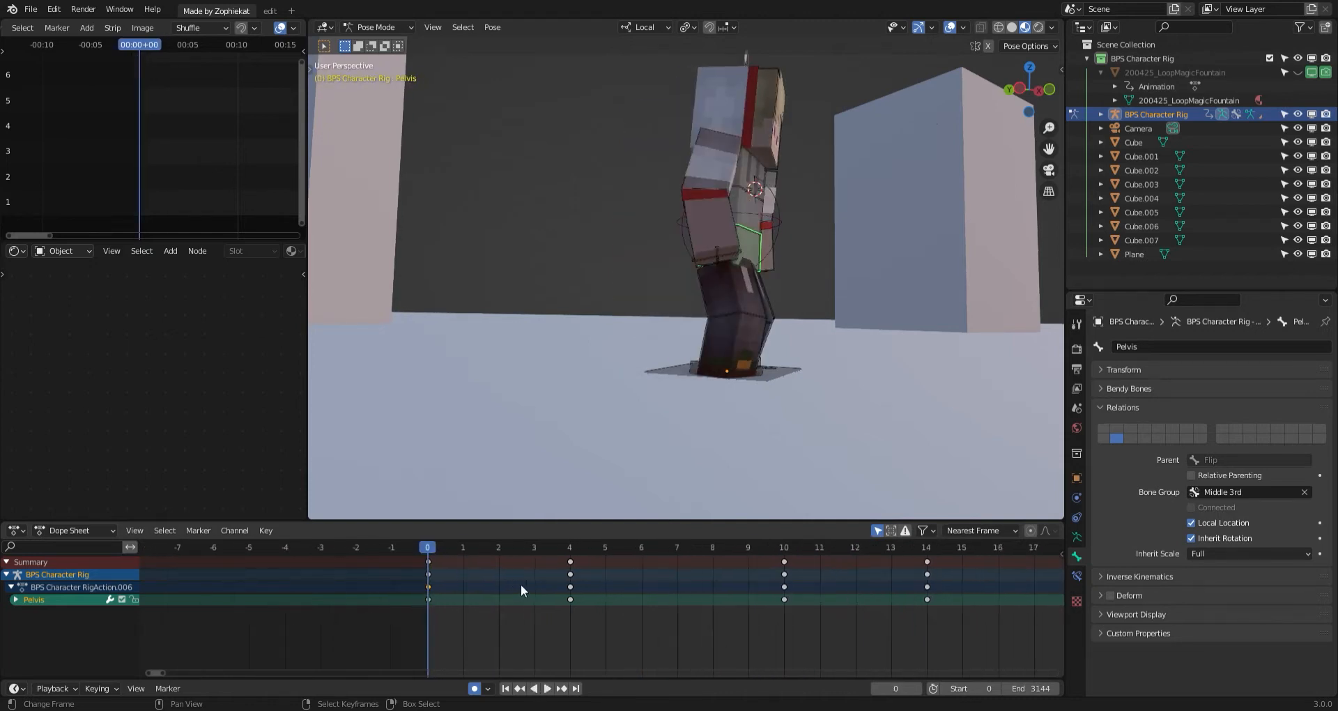
{"action": "key", "text": "space"}
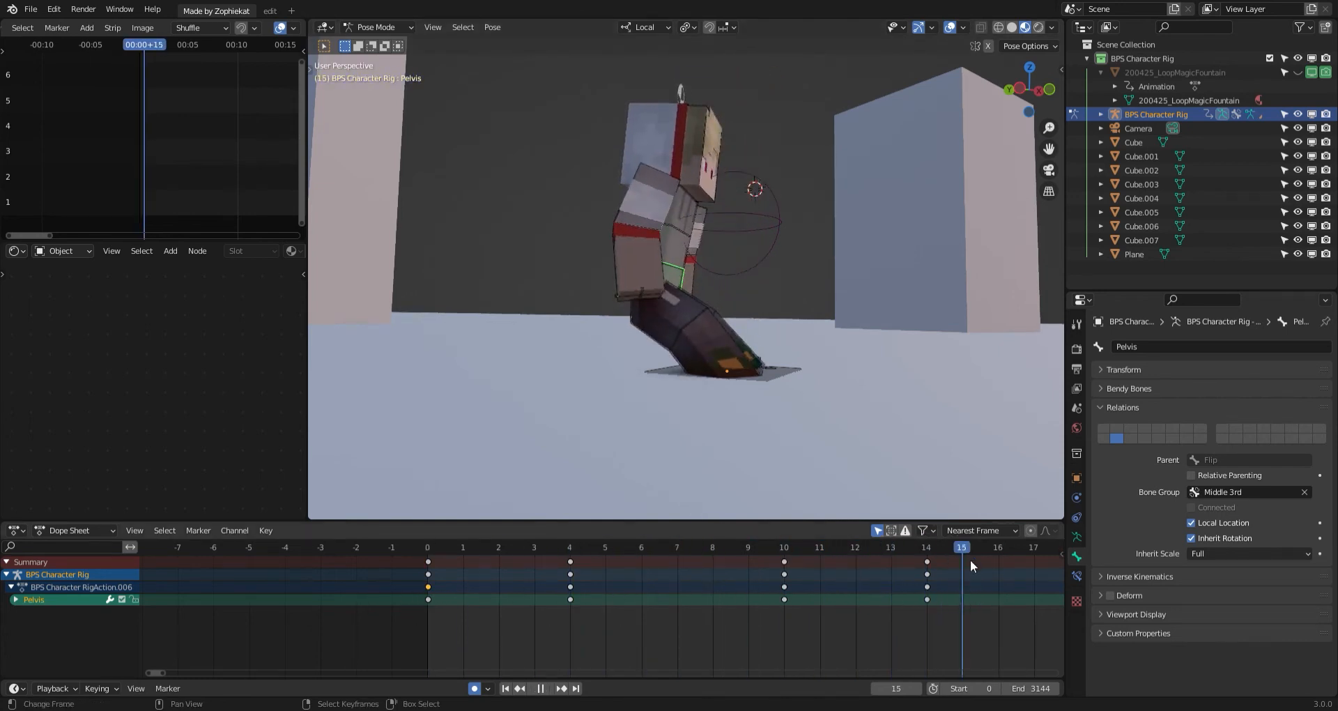
Raise the Pelvis bone so the feet leave the ground and adjust its trackball rotation at frame 16.
{"action": "middle_click_drag", "start_coordinate": [750, 461], "coordinate": [672, 412]}
{"action": "key", "text": "g"}
{"action": "left_click", "coordinate": [687, 244]}
{"action": "key", "text": "r"}
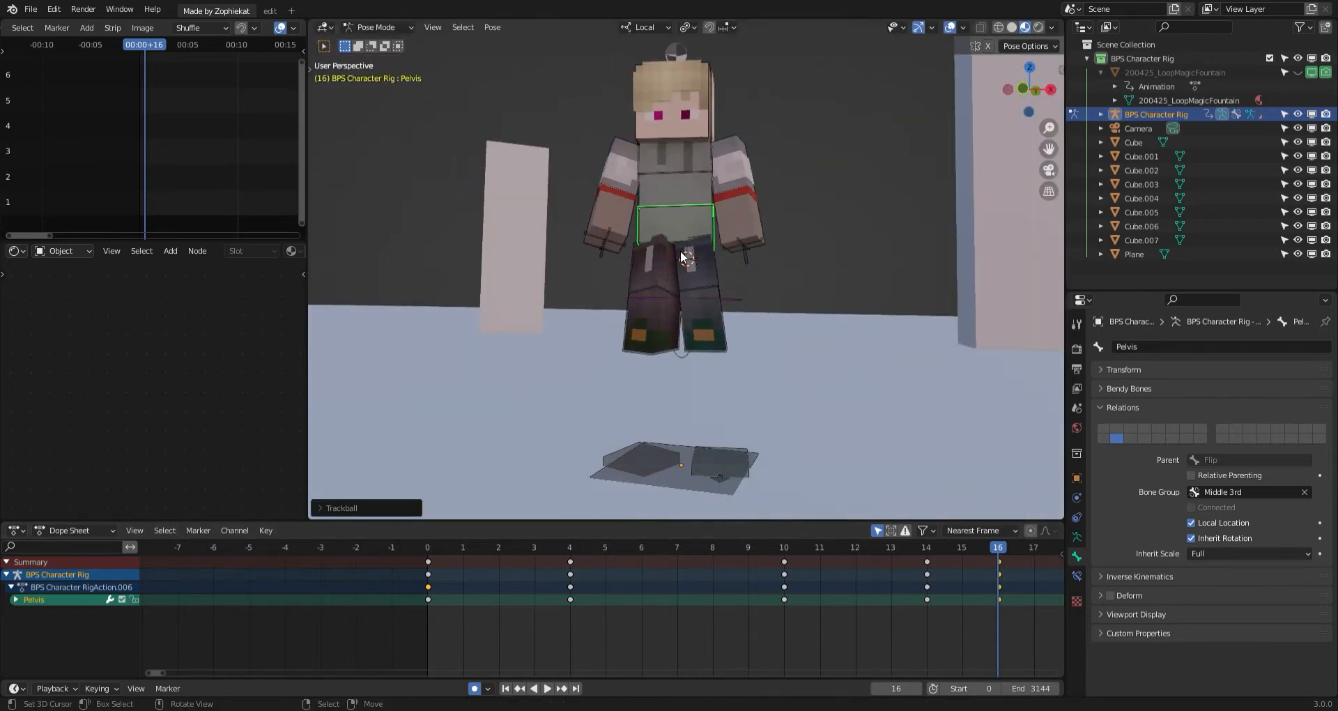
{"action": "middle_click_drag", "start_coordinate": [687, 244], "coordinate": [764, 299]}
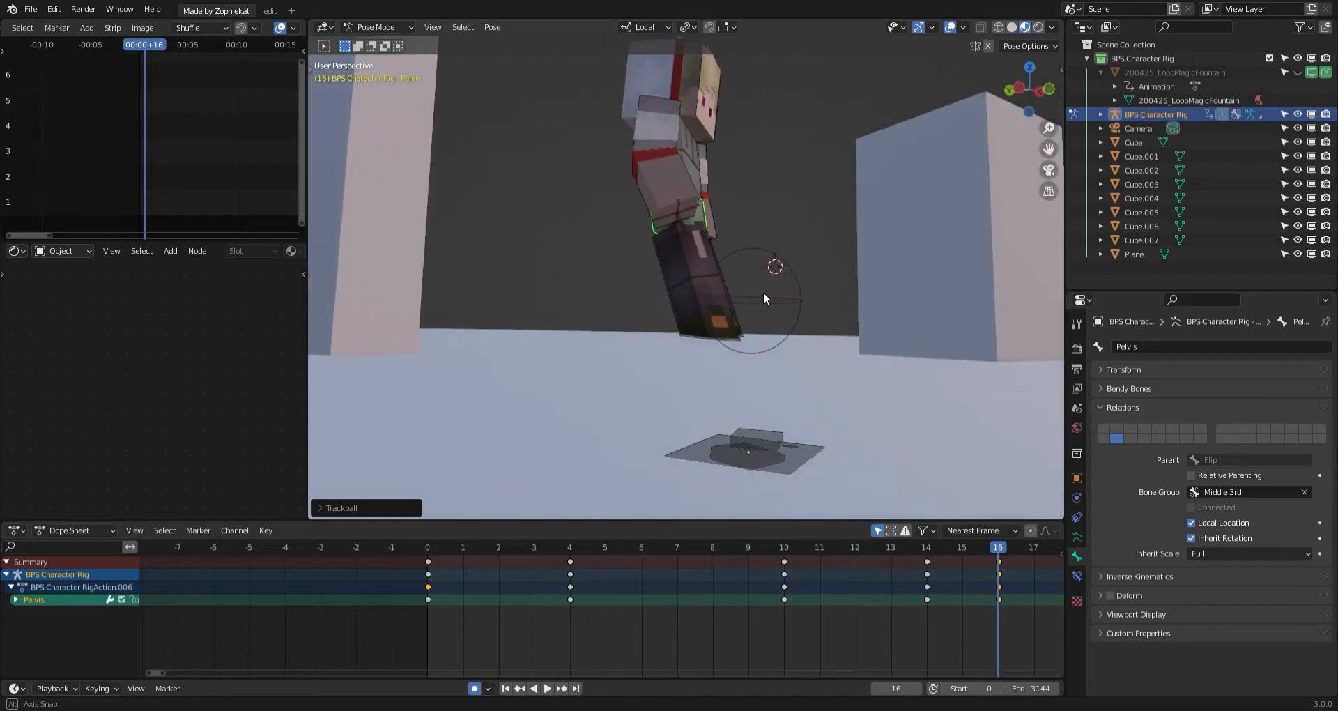
Replay the jump from frame 0 and scrub past the keyframe at frame 16.
{"action": "left_click", "coordinate": [419, 583]}
{"action": "key", "text": "space"}
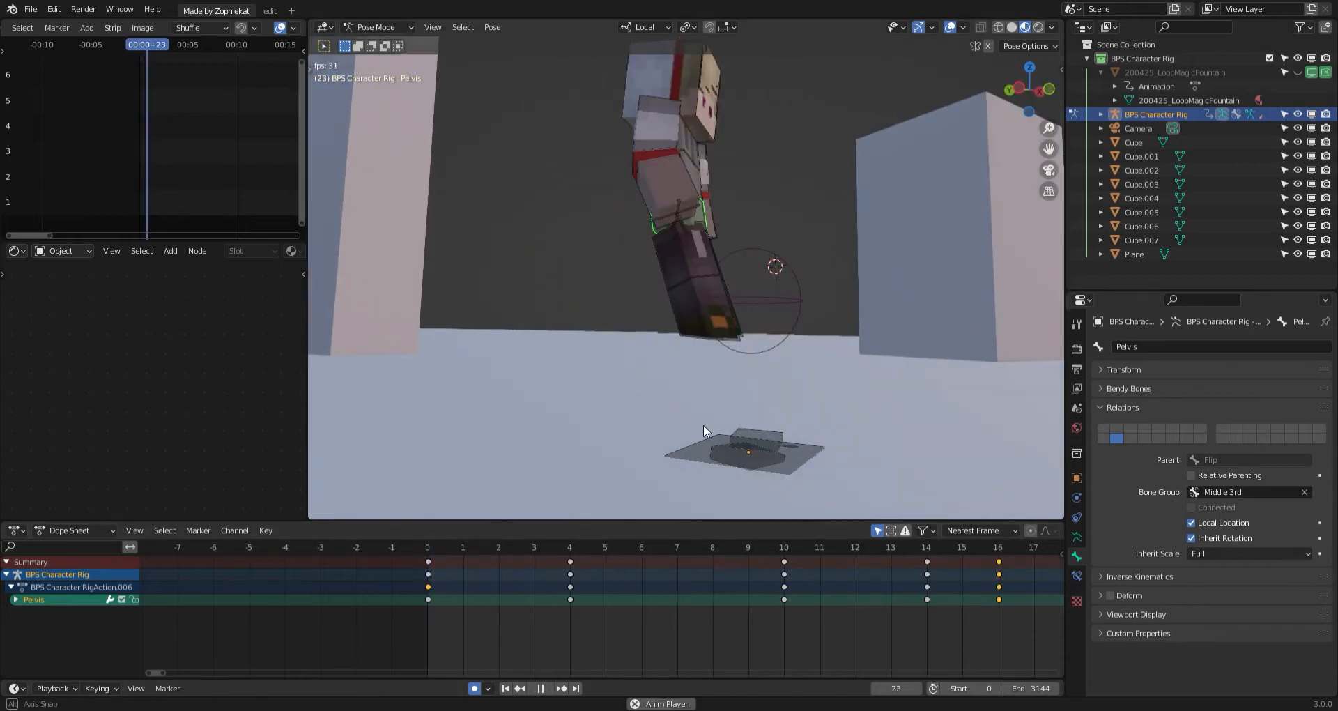
{"action": "left_click", "coordinate": [453, 578]}
{"action": "key", "text": "space"}
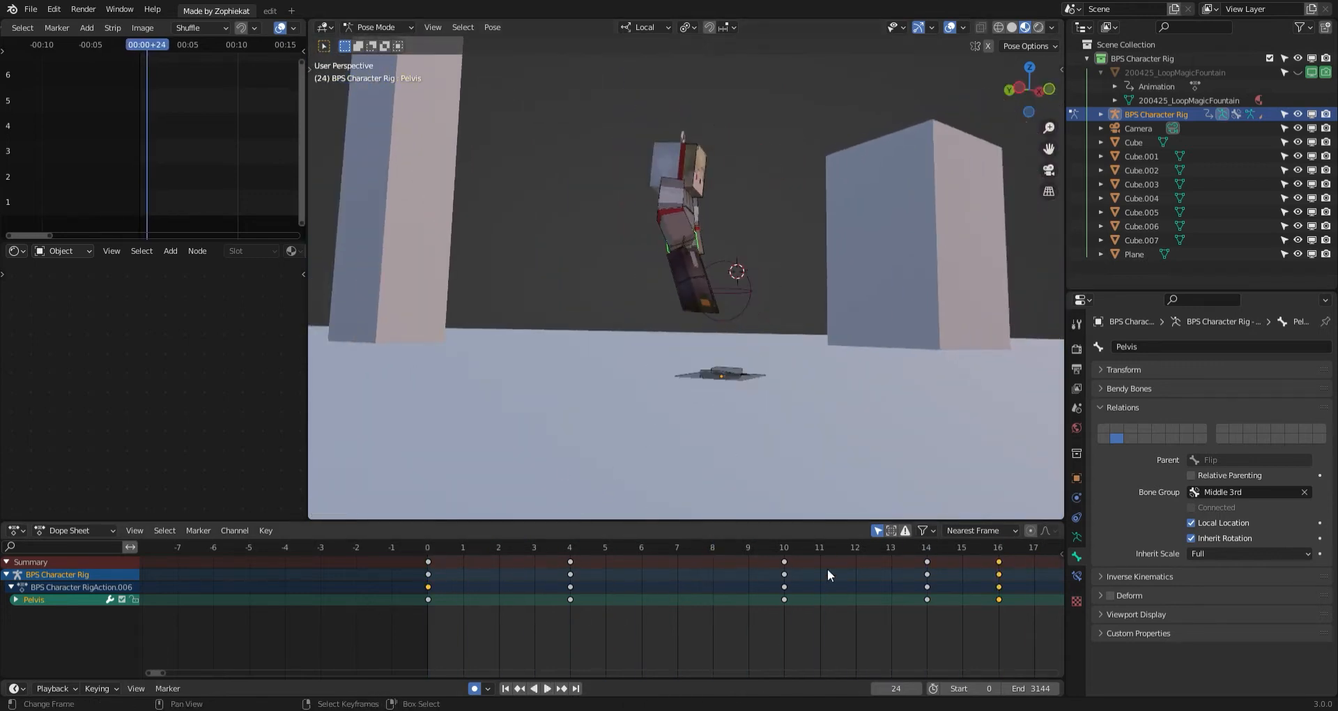
{"action": "middle_click_drag", "start_coordinate": [957, 598], "coordinate": [647, 620]}
{"action": "scroll", "coordinate": [642, 621], "scroll_direction": "down", "scroll_amount": 3}
{"action": "key", "text": "space"}
{"action": "scroll", "coordinate": [738, 582], "scroll_direction": "down", "scroll_amount": 3}
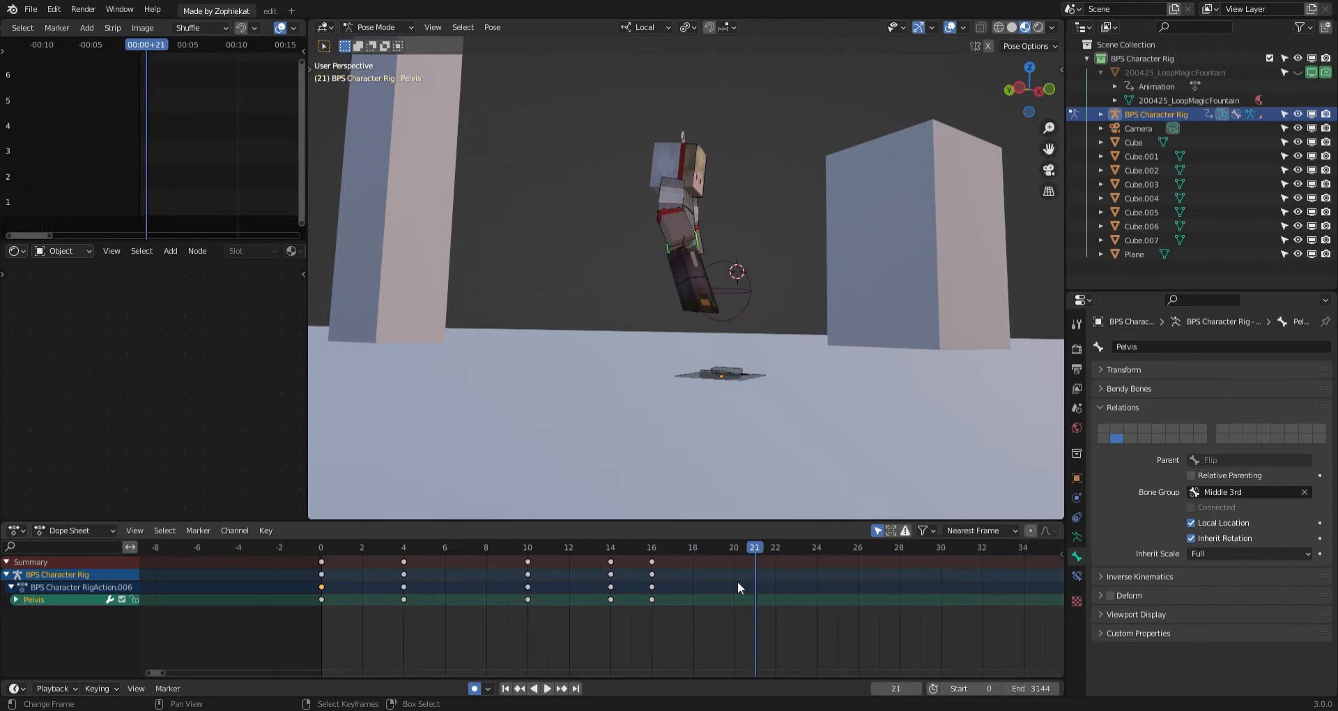
Examine the crouch and takeoff from the side, scrubbing the timeline from frame 0 to frame 19.
{"action": "scroll", "coordinate": [704, 376], "scroll_direction": "up", "scroll_amount": 4}
{"action": "middle_click_drag", "start_coordinate": [618, 377], "coordinate": [743, 393]}
{"action": "left_click", "coordinate": [453, 575]}
{"action": "key", "text": "space"}
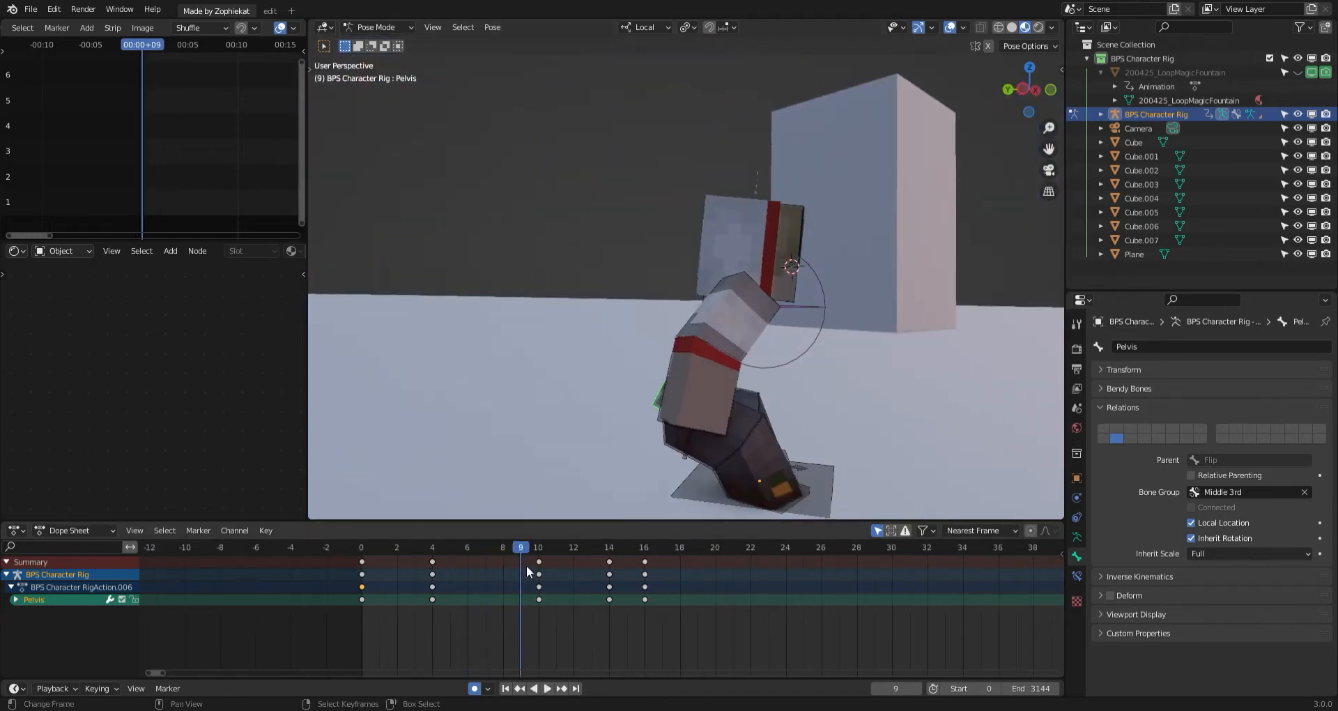
{"action": "key", "text": "space"}
{"action": "middle_click_drag", "start_coordinate": [660, 445], "coordinate": [582, 442]}
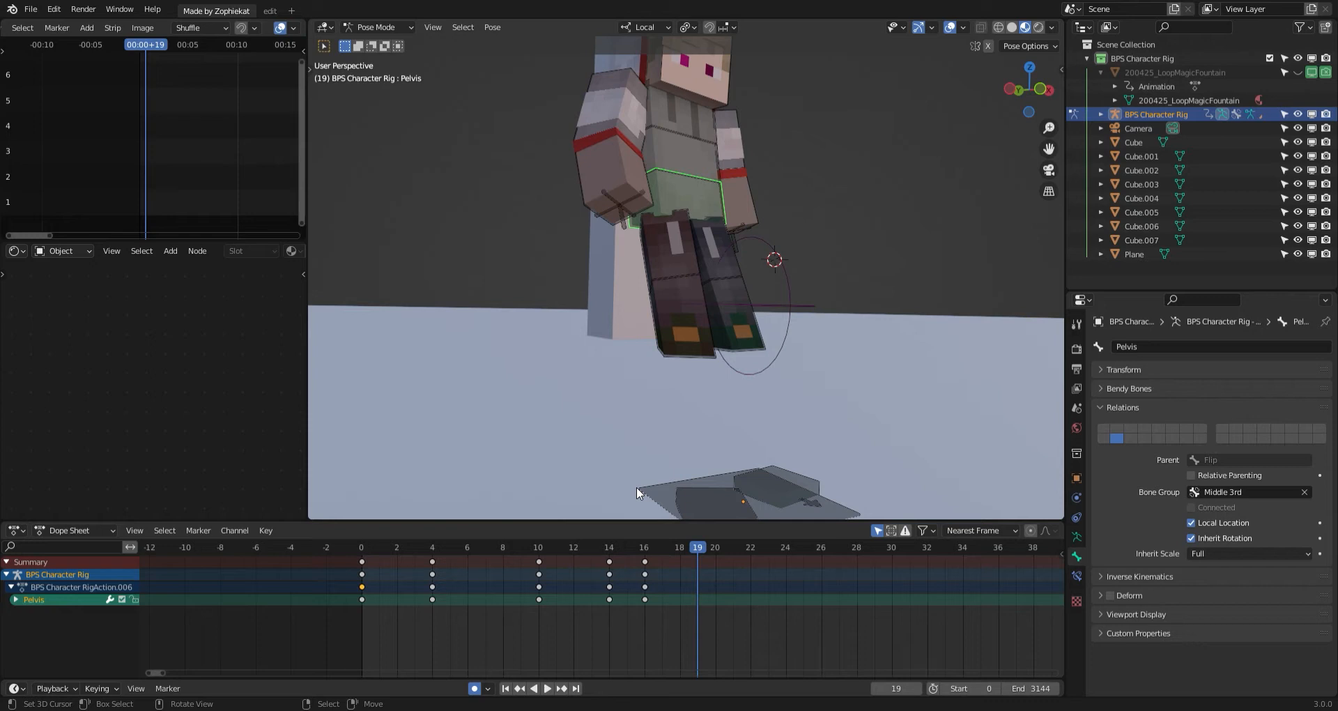
{"action": "middle_click_drag", "start_coordinate": [592, 487], "coordinate": [600, 470]}
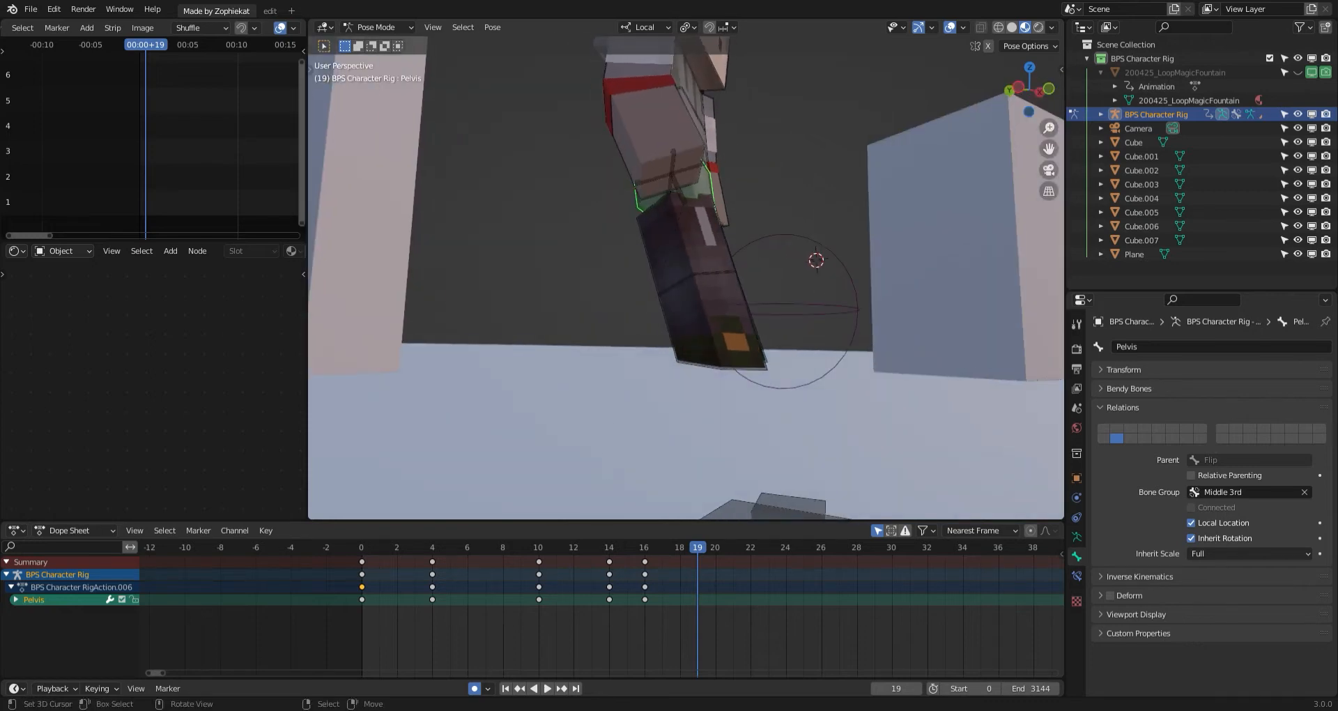
{"action": "key", "text": "r"}
{"action": "key", "text": "y"}
{"action": "right_click", "coordinate": [624, 458]}
Tip the Pelvis bone backward about the X axis and reposition it in the air at frame 19.
{"action": "key", "text": "r"}
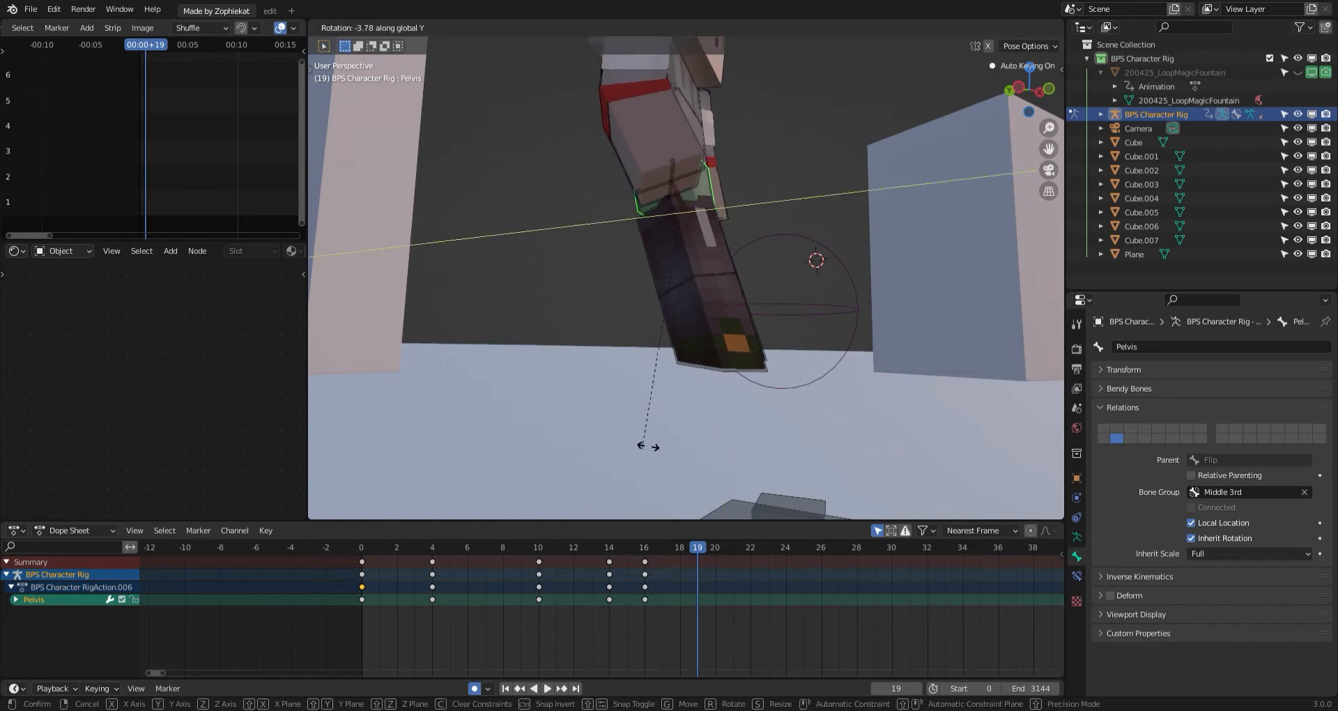
{"action": "key", "text": "x"}
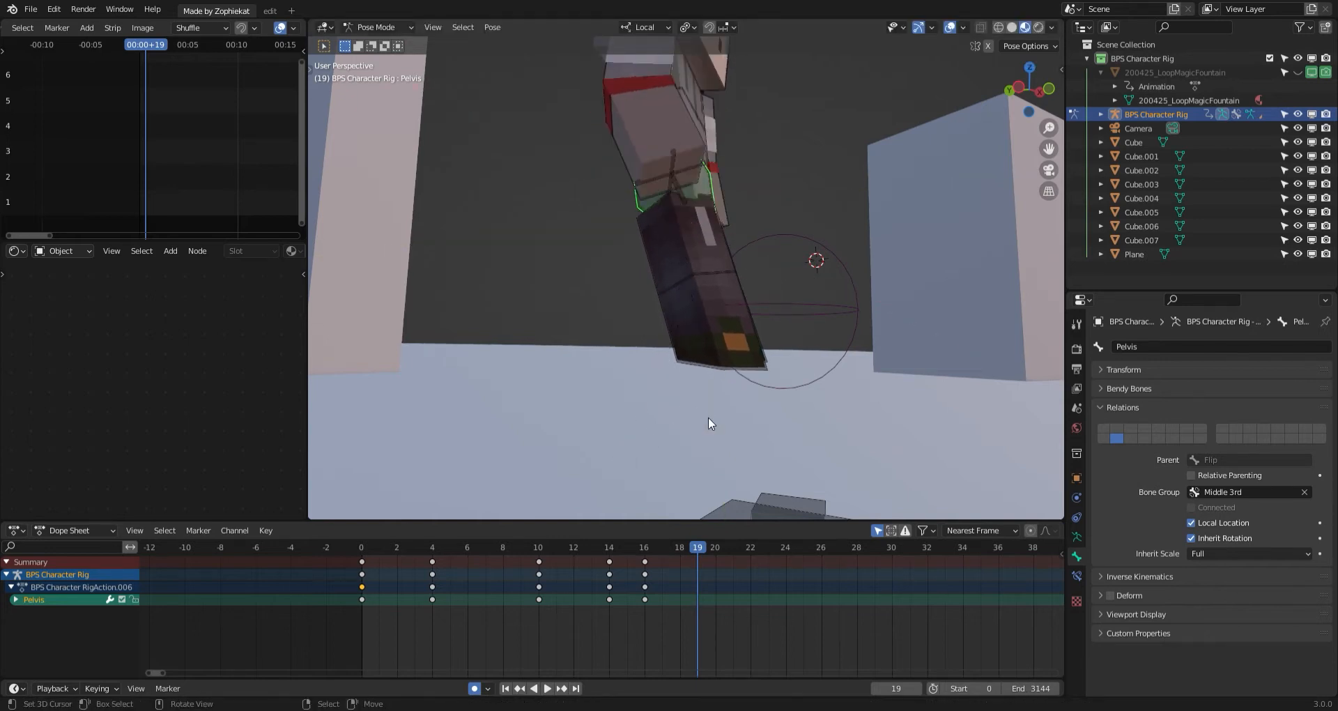
{"action": "key", "text": "x"}
{"action": "left_click", "coordinate": [747, 394]}
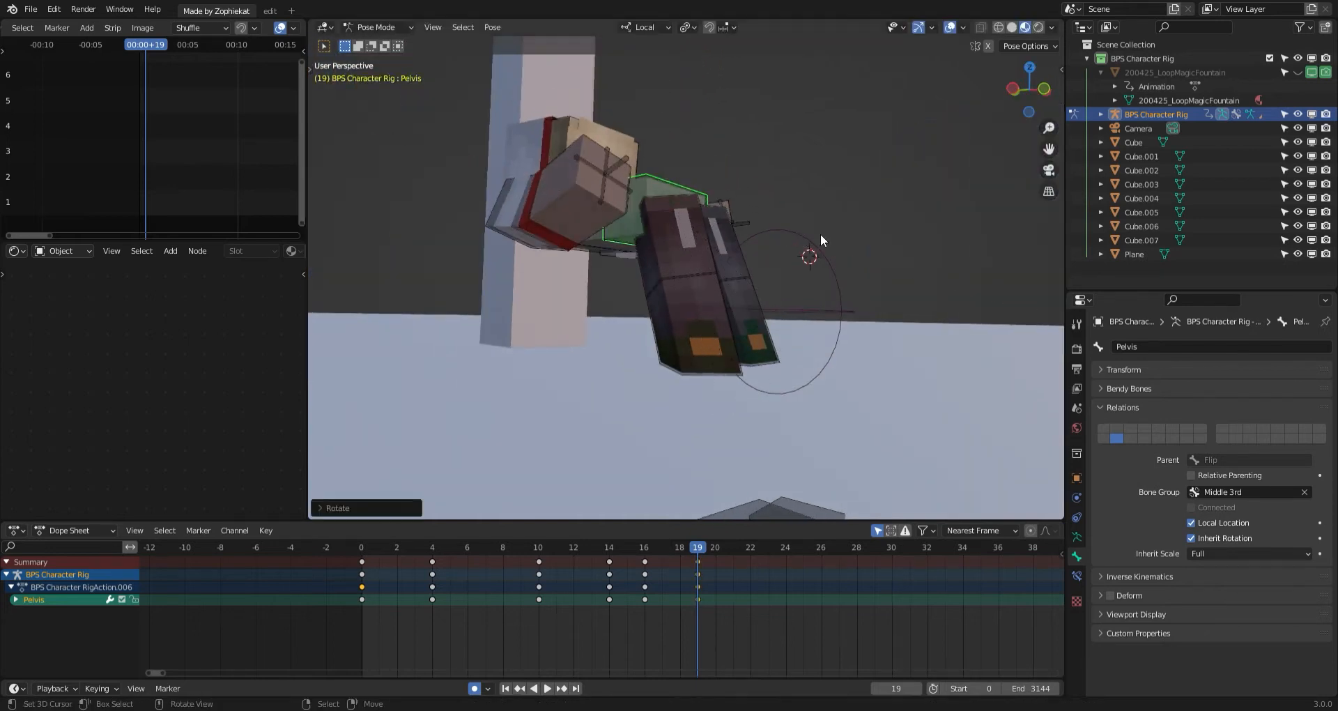
{"action": "middle_click_drag", "start_coordinate": [821, 233], "coordinate": [781, 316]}
{"action": "key", "text": "g"}
{"action": "left_click", "coordinate": [824, 304]}
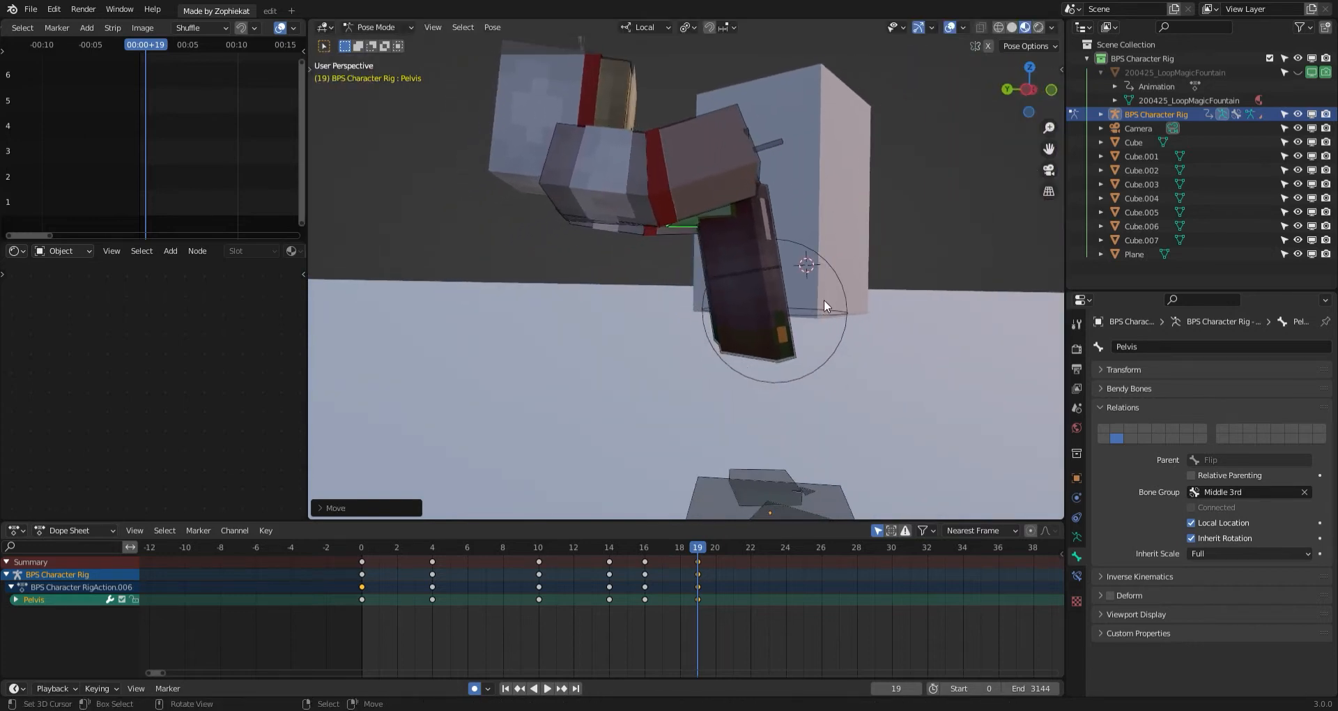
Rotate the Pelvis bone further around its local X axis and raise it at frame 22.
{"action": "key", "text": "space"}
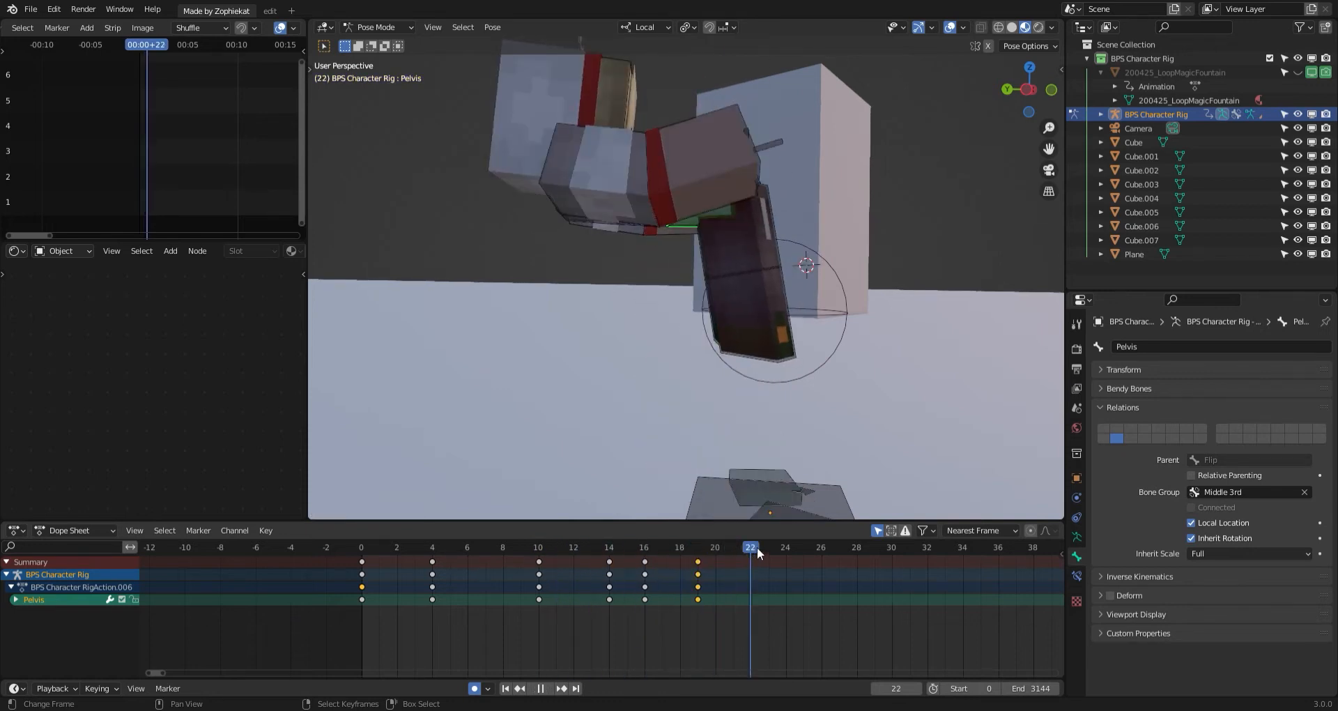
{"action": "key", "text": "y"}
{"action": "right_click", "coordinate": [805, 313]}
{"action": "key", "text": "r"}
{"action": "key", "text": "x"}
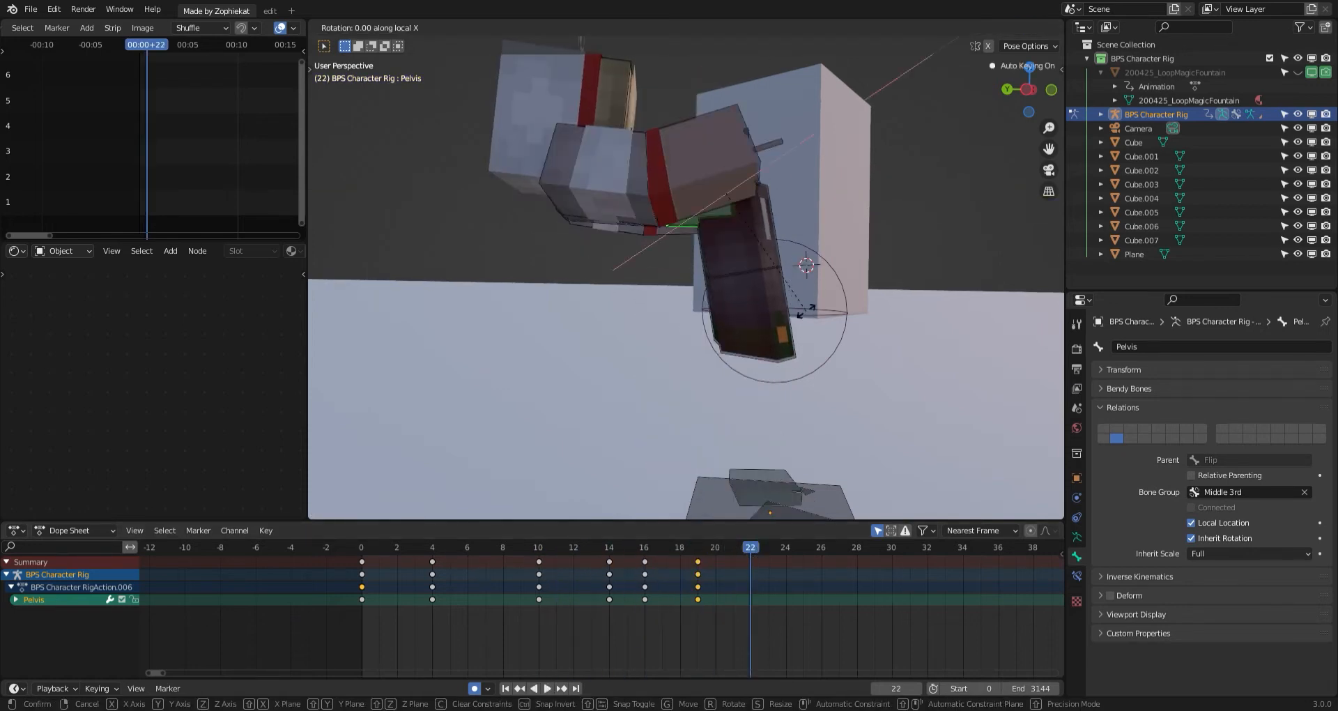
{"action": "right_click", "coordinate": [772, 329]}
{"action": "key", "text": "g"}
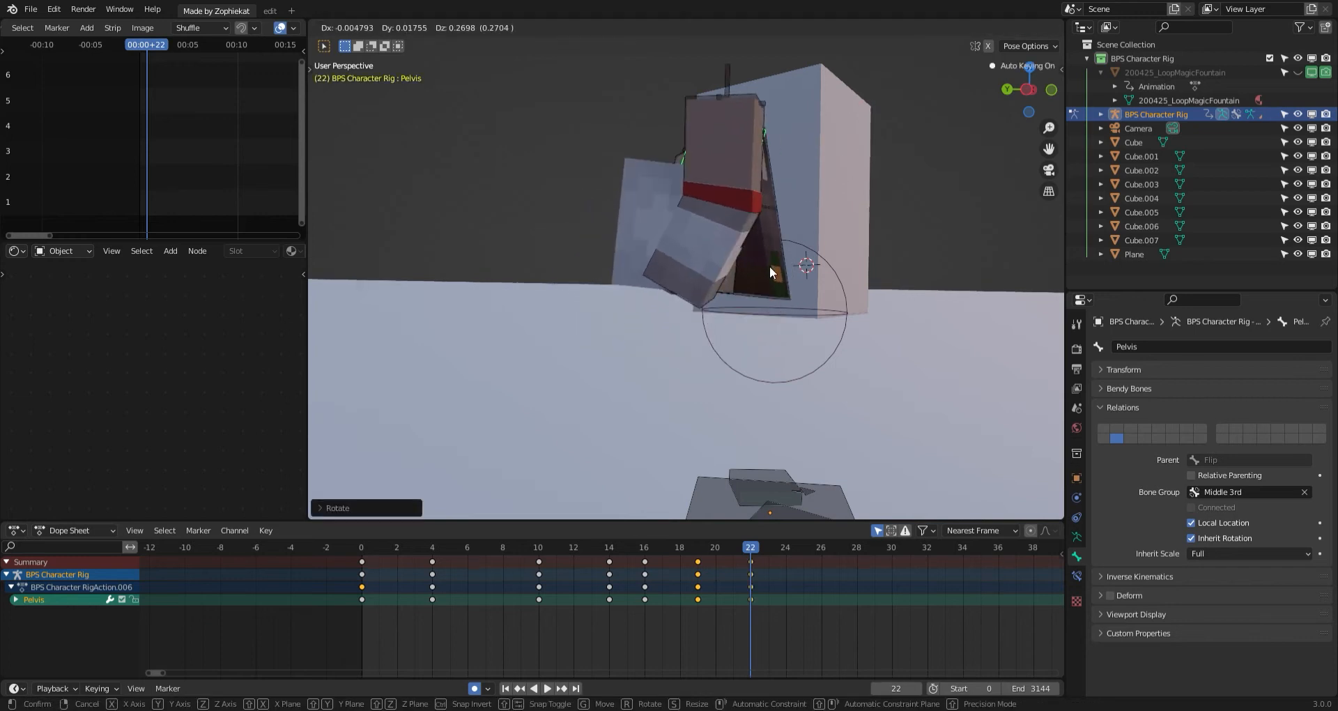
{"action": "right_click", "coordinate": [756, 279]}
Play back and scrub through the backflip from different angles to check its motion.
{"action": "middle_click_drag", "start_coordinate": [747, 280], "coordinate": [578, 288]}
{"action": "left_click_drag", "start_coordinate": [628, 576], "coordinate": [584, 575]}
{"action": "key", "text": "space"}
{"action": "middle_click_drag", "start_coordinate": [651, 453], "coordinate": [749, 429]}
{"action": "key", "text": "space"}
{"action": "left_click", "coordinate": [418, 579]}
{"action": "key", "text": "space"}
{"action": "key", "text": "space"}
{"action": "middle_click_drag", "start_coordinate": [659, 437], "coordinate": [734, 447]}
{"action": "key", "text": "space"}
{"action": "left_click", "coordinate": [592, 572]}
{"action": "key", "text": "space"}
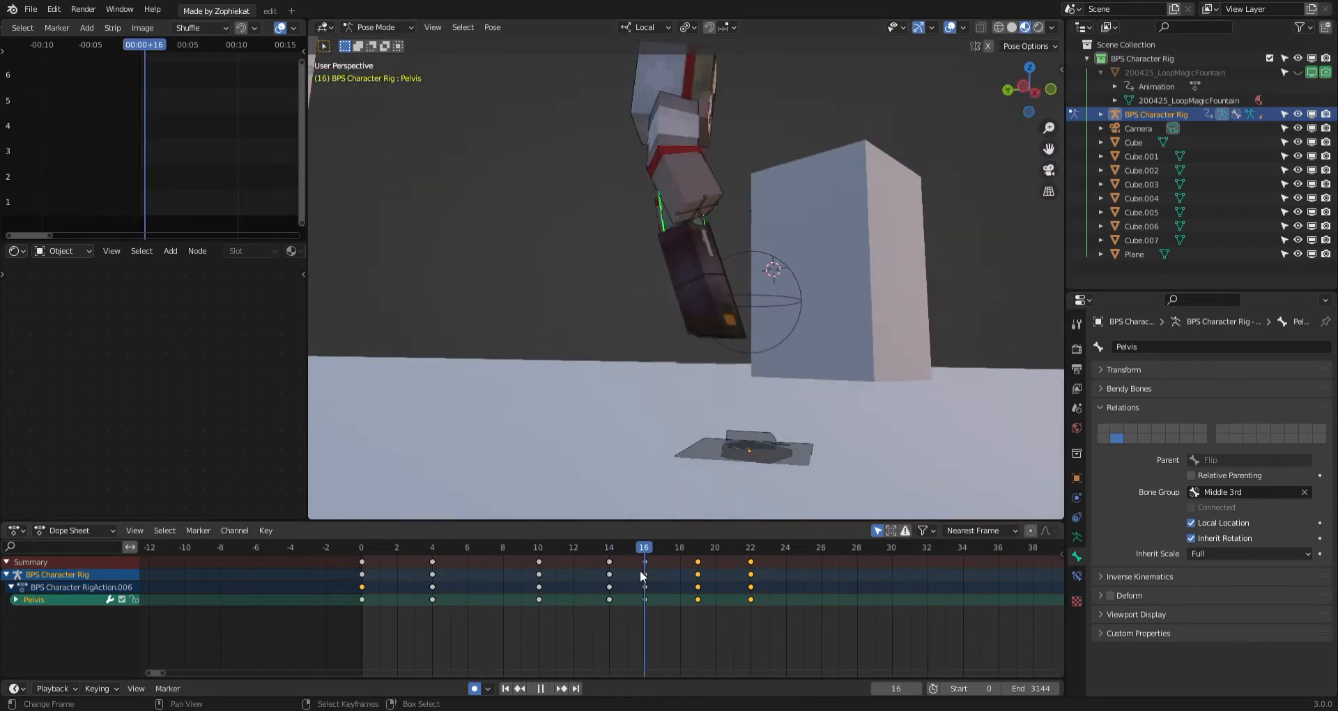
Replay the crouch and backflip from the side to check its timing up to frame 25.
{"action": "key", "text": "space"}
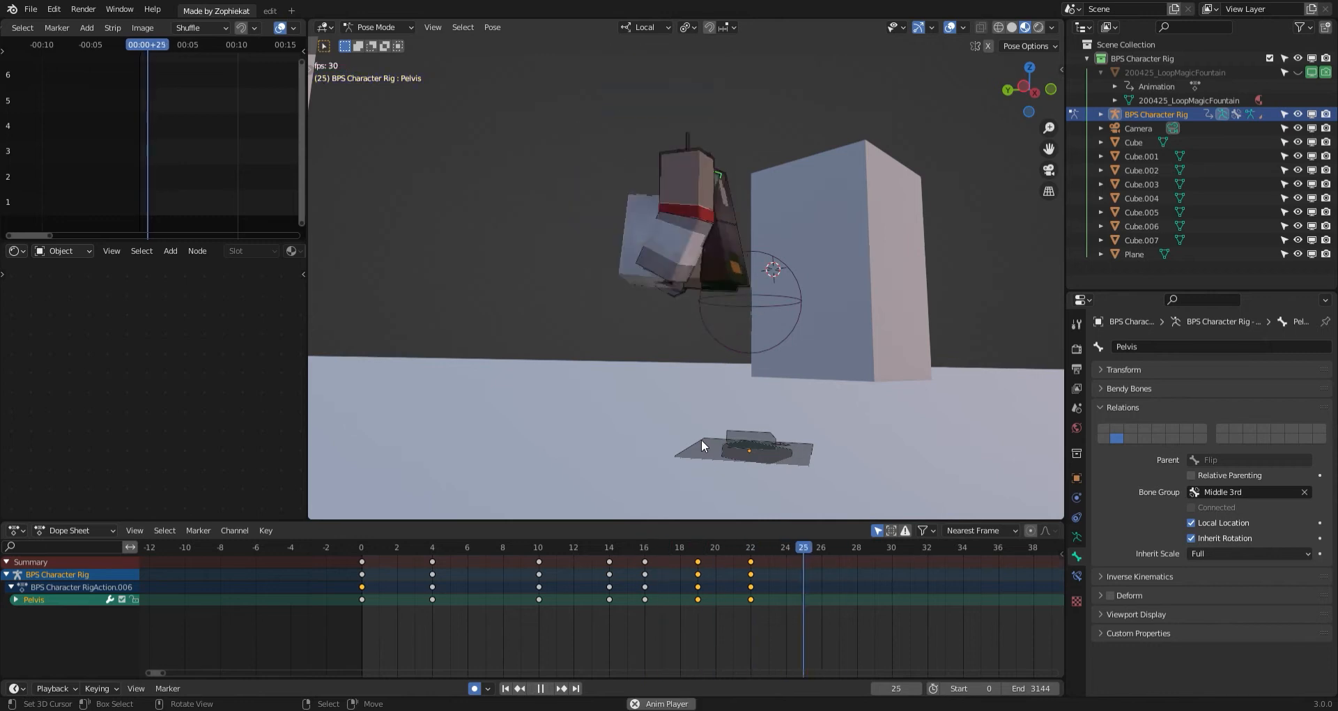
{"action": "left_click", "coordinate": [512, 580]}
{"action": "key", "text": "space"}
{"action": "left_click", "coordinate": [436, 599]}
{"action": "key", "text": "space"}
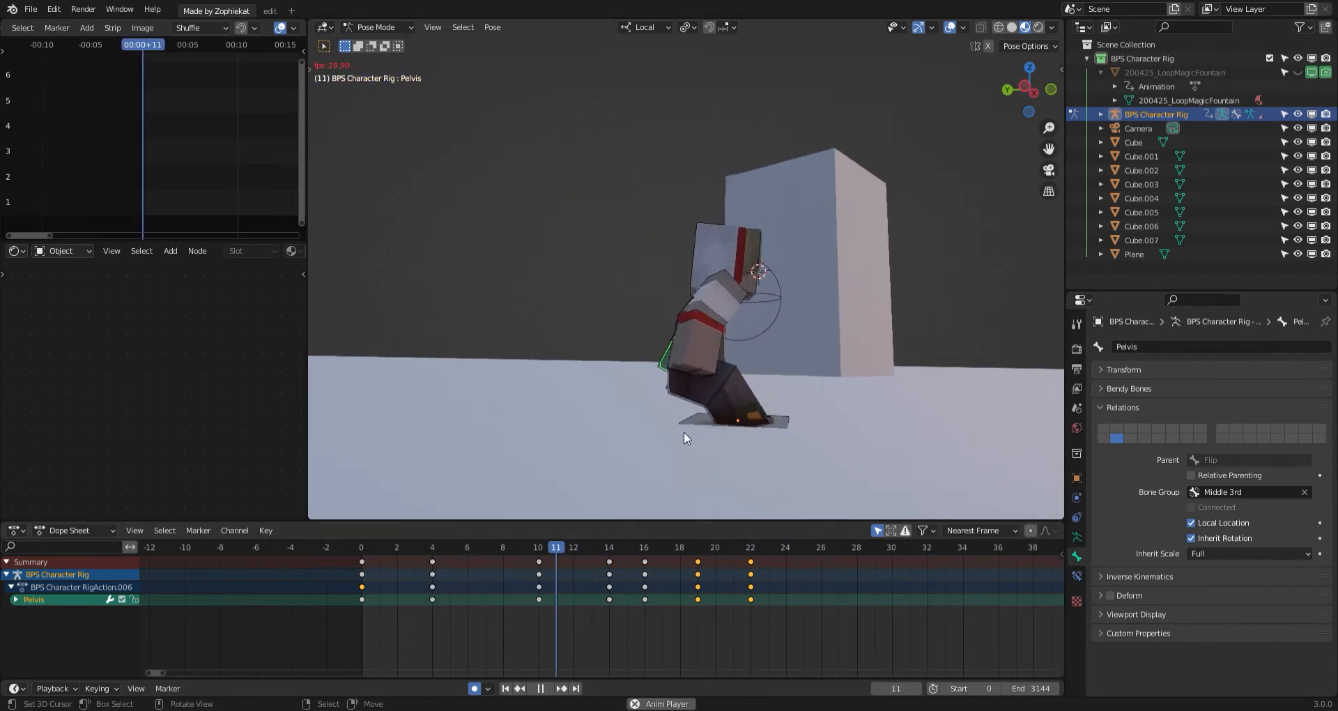
{"action": "key", "text": "space"}
View the rig from a slightly different angle and replay the takeoff and flip, checking frames 16 to 20.
{"action": "middle_click_drag", "start_coordinate": [684, 430], "coordinate": [664, 473]}
{"action": "left_click", "coordinate": [479, 579]}
{"action": "key", "text": "space"}
{"action": "key", "text": "space"}
{"action": "key", "text": "space"}
{"action": "key", "text": "space"}
{"action": "left_click", "coordinate": [573, 598]}
{"action": "key", "text": "space"}
{"action": "key", "text": "space"}
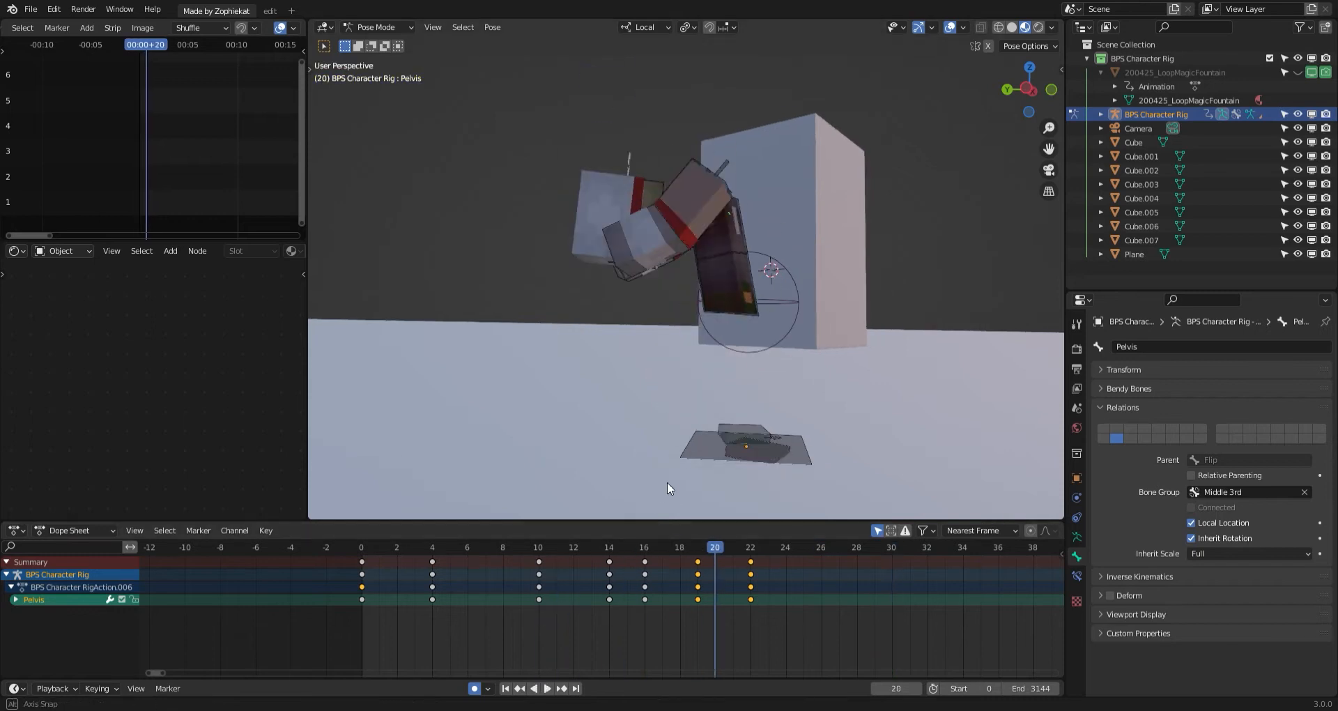
{"action": "left_click", "coordinate": [579, 588]}
{"action": "key", "text": "space"}
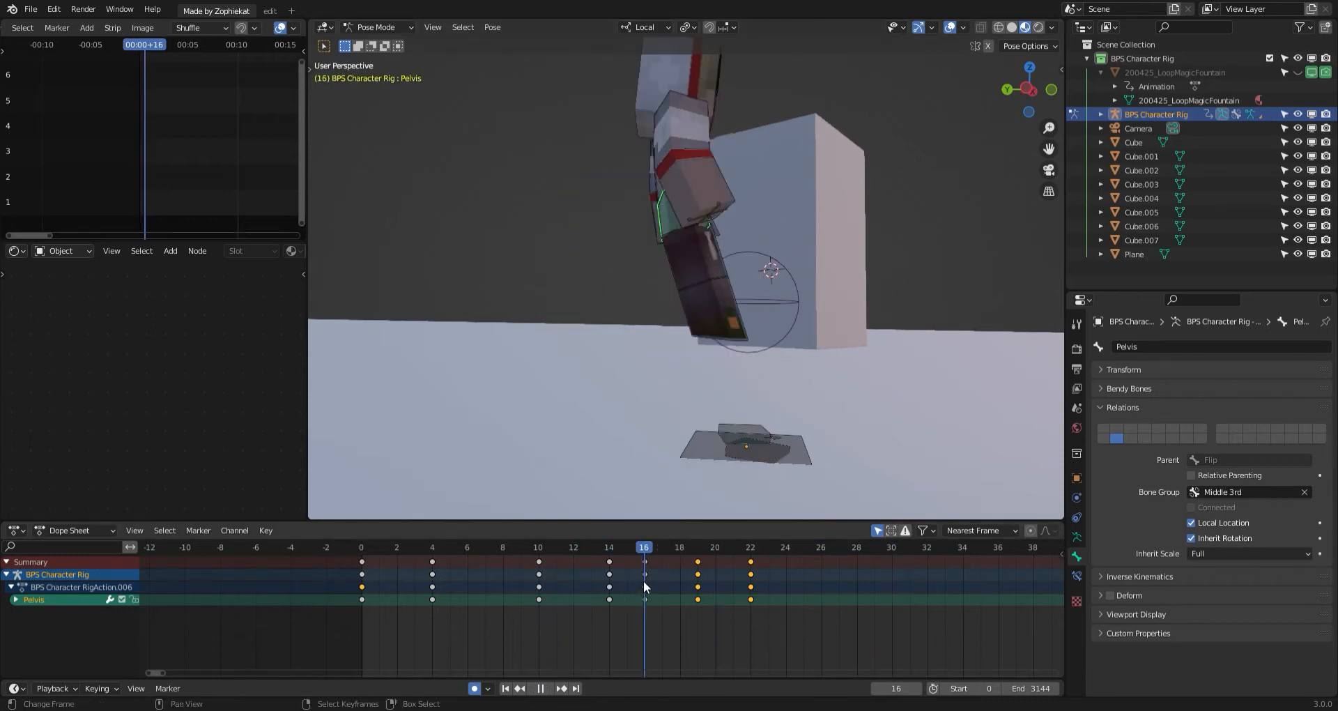
{"action": "key", "text": "space"}
Reposition the Pelvis bone in the air at frame 22.
{"action": "left_click_drag", "start_coordinate": [658, 565], "coordinate": [746, 555]}
{"action": "key", "text": "g"}
{"action": "left_click", "coordinate": [729, 420]}
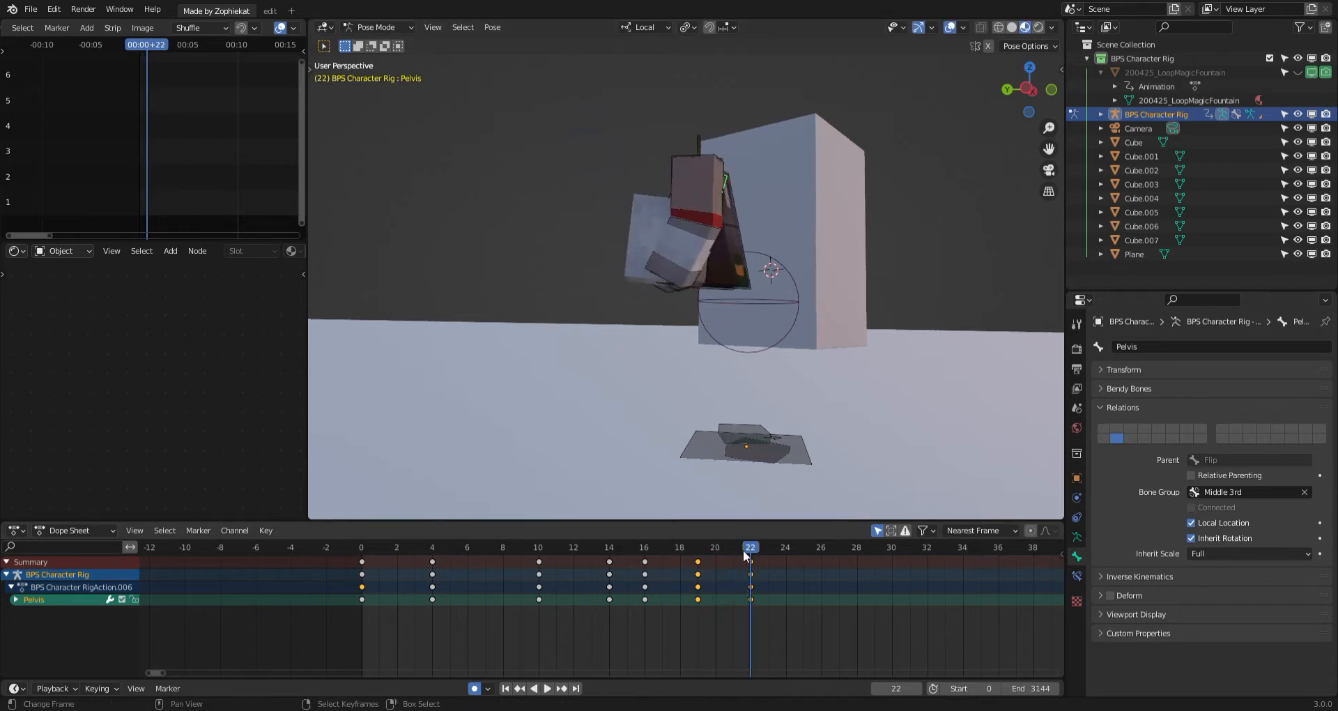
{"action": "key", "text": "g"}
{"action": "left_click", "coordinate": [743, 428]}
{"action": "key", "text": "r"}
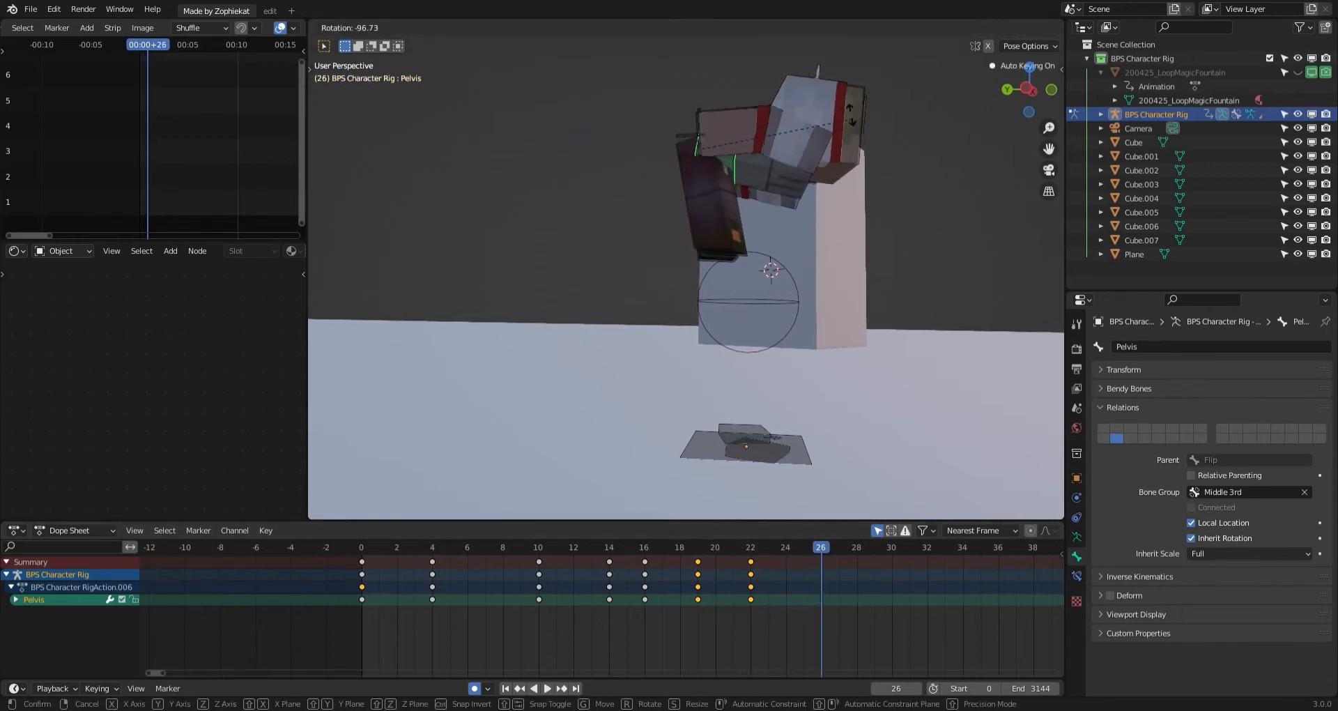
{"action": "right_click", "coordinate": [726, 365]}
{"action": "key", "text": "r"}
{"action": "key", "text": "y"}
{"action": "right_click", "coordinate": [788, 290]}
Rotate the Pelvis bone around its local X axis and lower it toward the ground at frame 26.
{"action": "key", "text": "r"}
{"action": "key", "text": "x"}
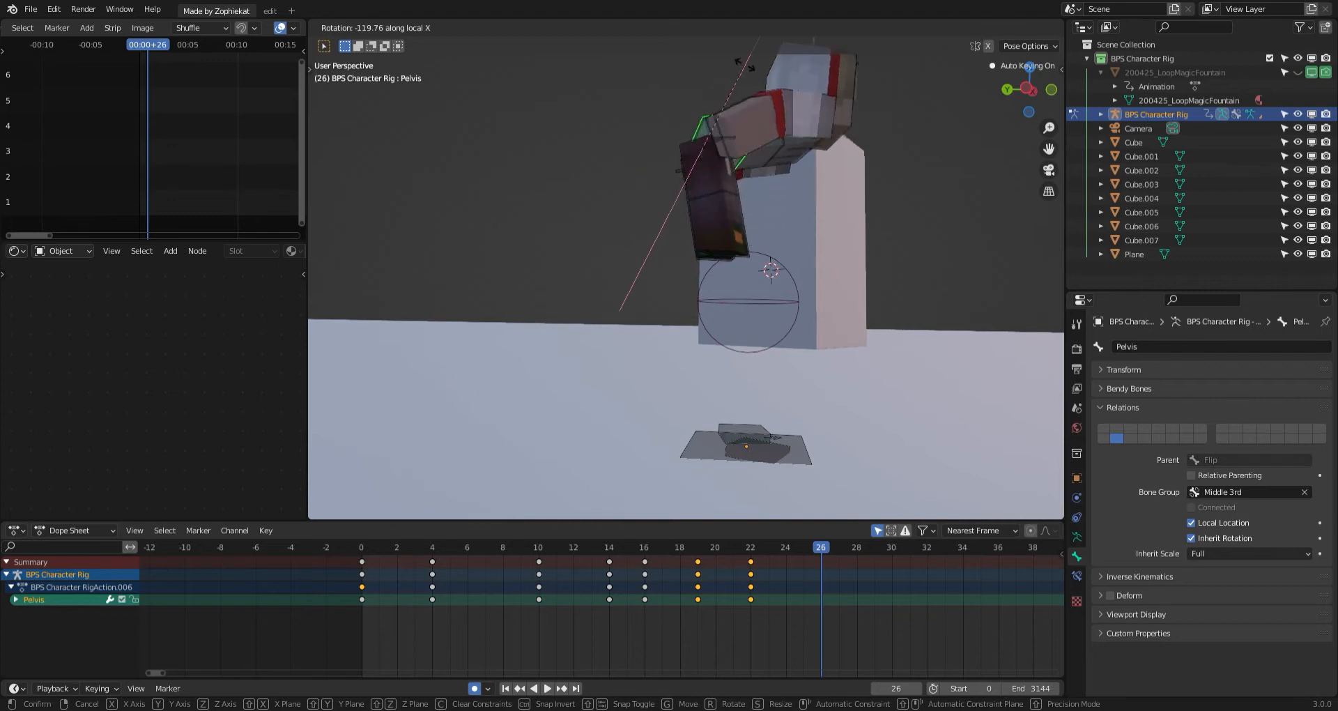
{"action": "left_click", "coordinate": [620, 310]}
{"action": "key", "text": "g"}
{"action": "left_click", "coordinate": [679, 302]}
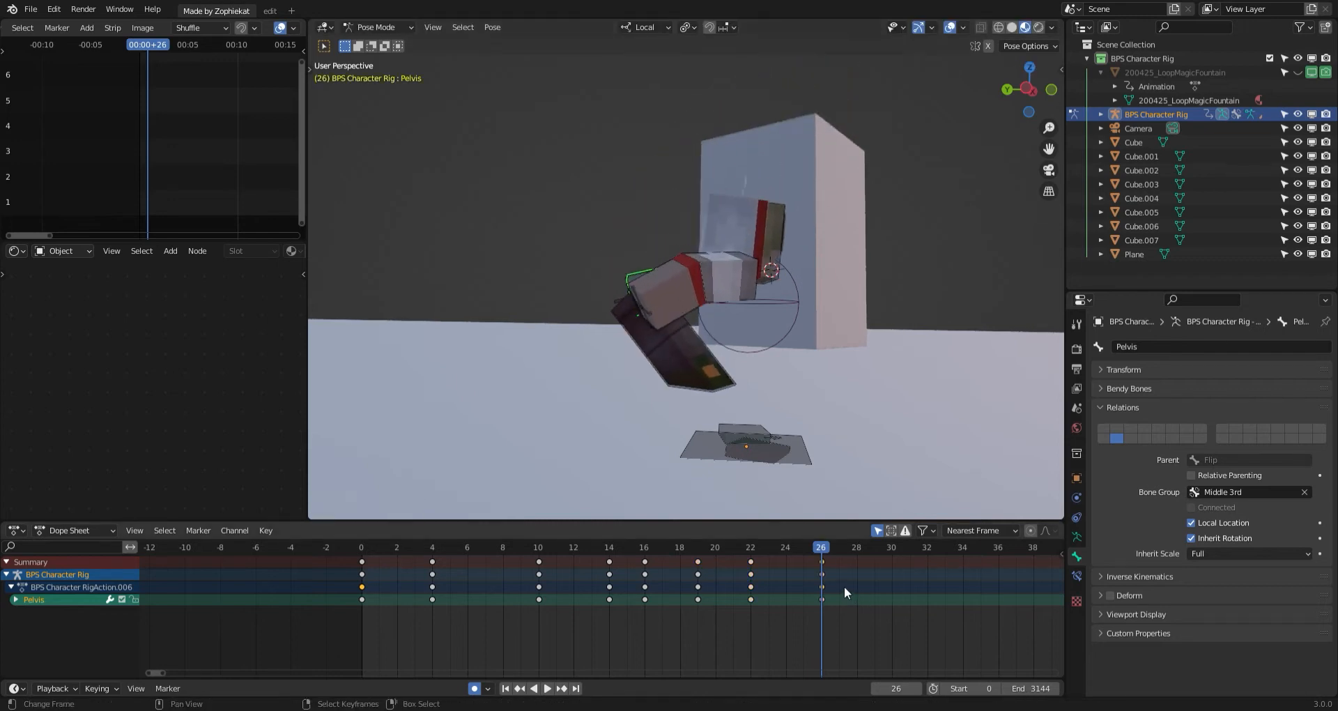
Rotate the Pelvis bone upright and reposition it for the landing at frame 29.
{"action": "left_click", "coordinate": [865, 589]}
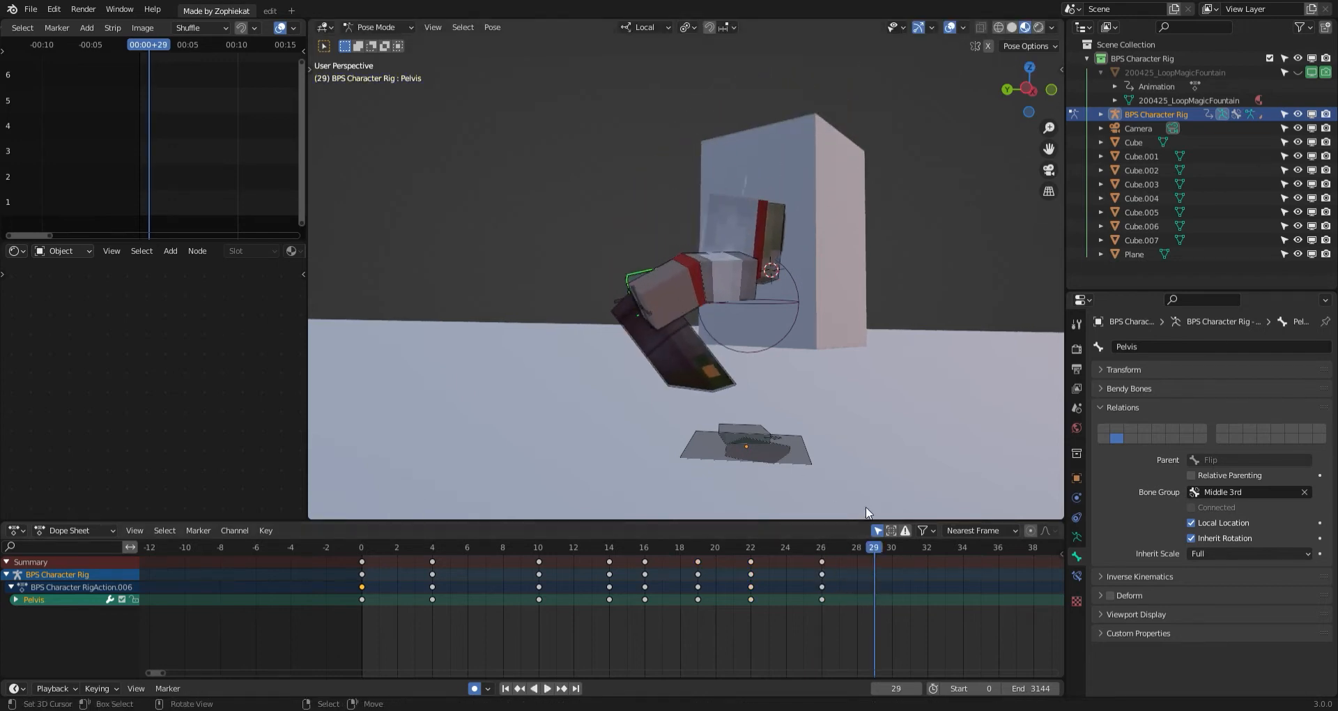
{"action": "key", "text": "r"}
{"action": "left_click", "coordinate": [783, 203]}
{"action": "key", "text": "g"}
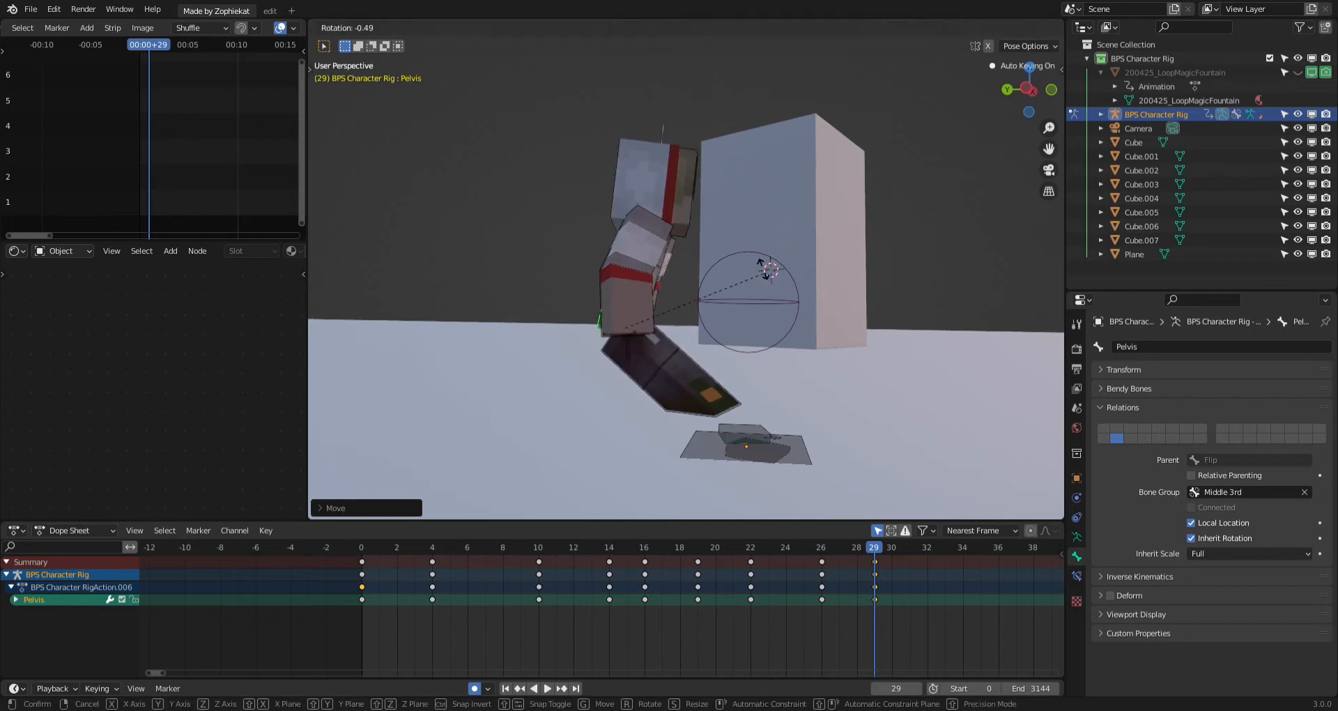
{"action": "left_click", "coordinate": [745, 282]}
Adjust the Pelvis bone's rotation and move it for the landing settle at frame 33.
{"action": "key", "text": "Right"}
{"action": "key", "text": "Right"}
{"action": "key", "text": "Right"}
{"action": "key", "text": "Right"}
{"action": "key", "text": "r"}
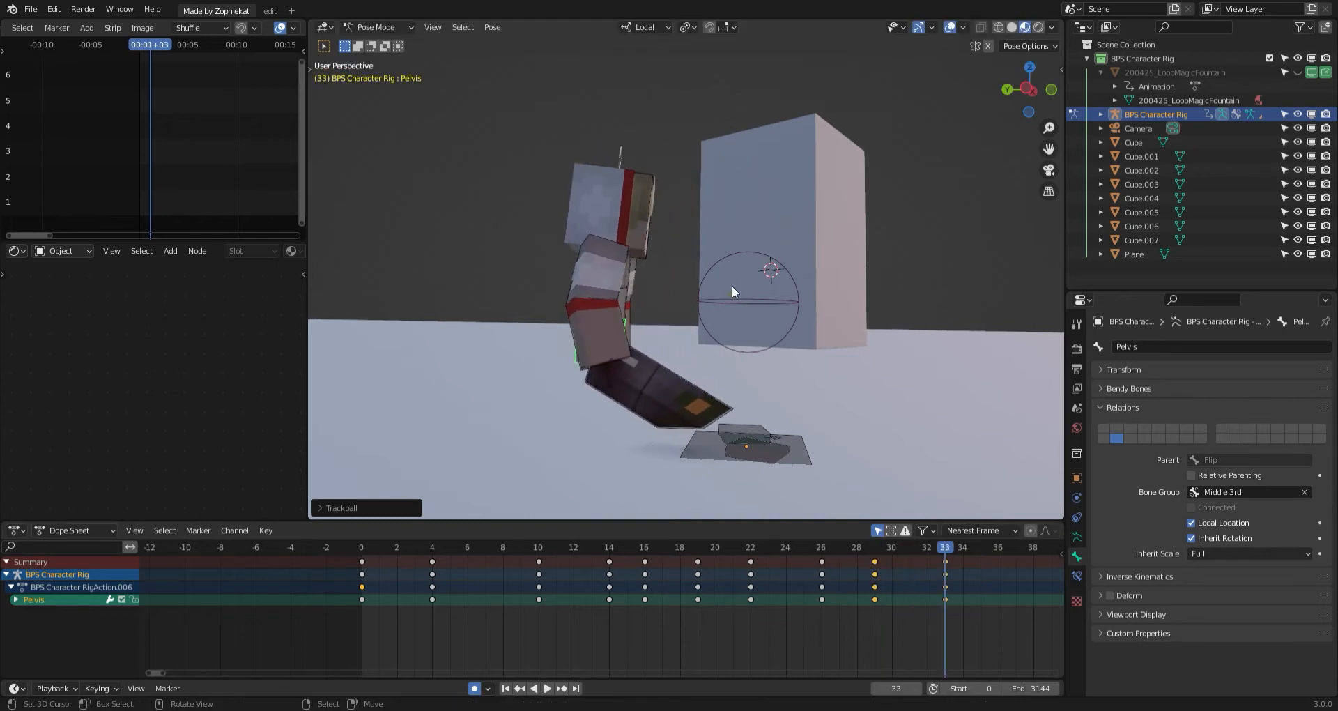
{"action": "key", "text": "g"}
{"action": "left_click", "coordinate": [690, 303]}
Rotate the Pelvis bone slightly at frame 38, checking the pose from the front.
{"action": "key", "text": "Right"}
{"action": "key", "text": "Right"}
{"action": "key", "text": "Right"}
{"action": "key", "text": "Right"}
{"action": "key", "text": "Right"}
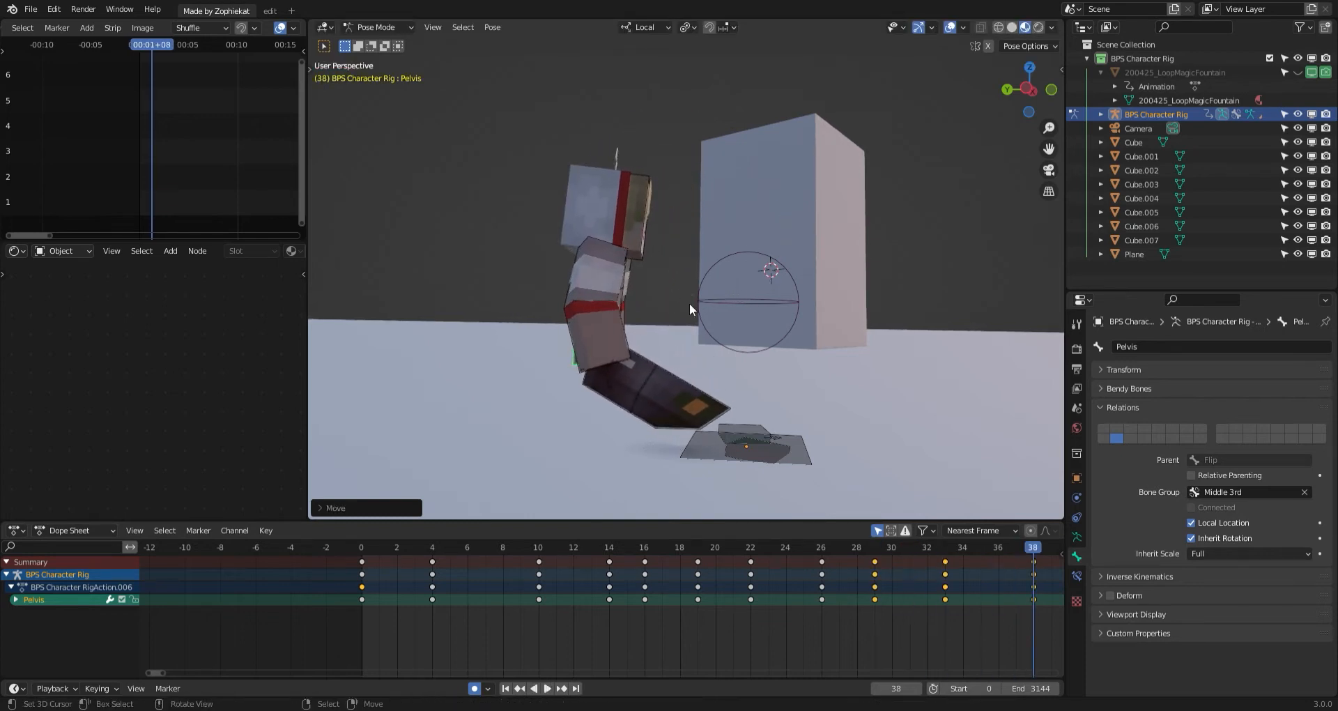
{"action": "middle_click_drag", "start_coordinate": [690, 304], "coordinate": [650, 290]}
{"action": "scroll", "coordinate": [649, 290], "scroll_direction": "up", "scroll_amount": 4}
{"action": "middle_click_drag", "start_coordinate": [729, 316], "coordinate": [738, 307]}
{"action": "key", "text": "r"}
{"action": "left_click", "coordinate": [754, 311]}
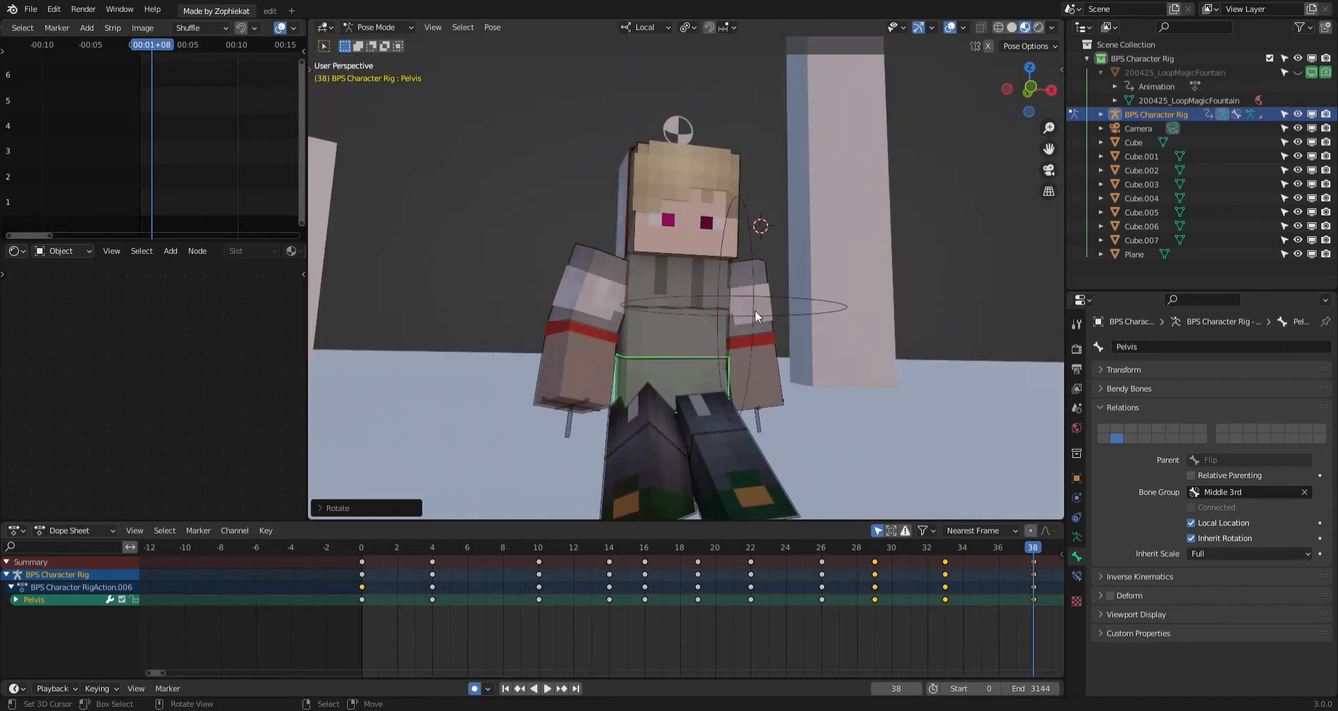
Move and rotate the Pelvis bone slightly from the side at frame 44.
{"action": "scroll", "coordinate": [814, 641], "scroll_direction": "down", "scroll_amount": 1}
{"action": "middle_click_drag", "start_coordinate": [788, 641], "coordinate": [646, 633]}
{"action": "middle_click_drag", "start_coordinate": [704, 467], "coordinate": [802, 498]}
{"action": "key", "text": "g"}
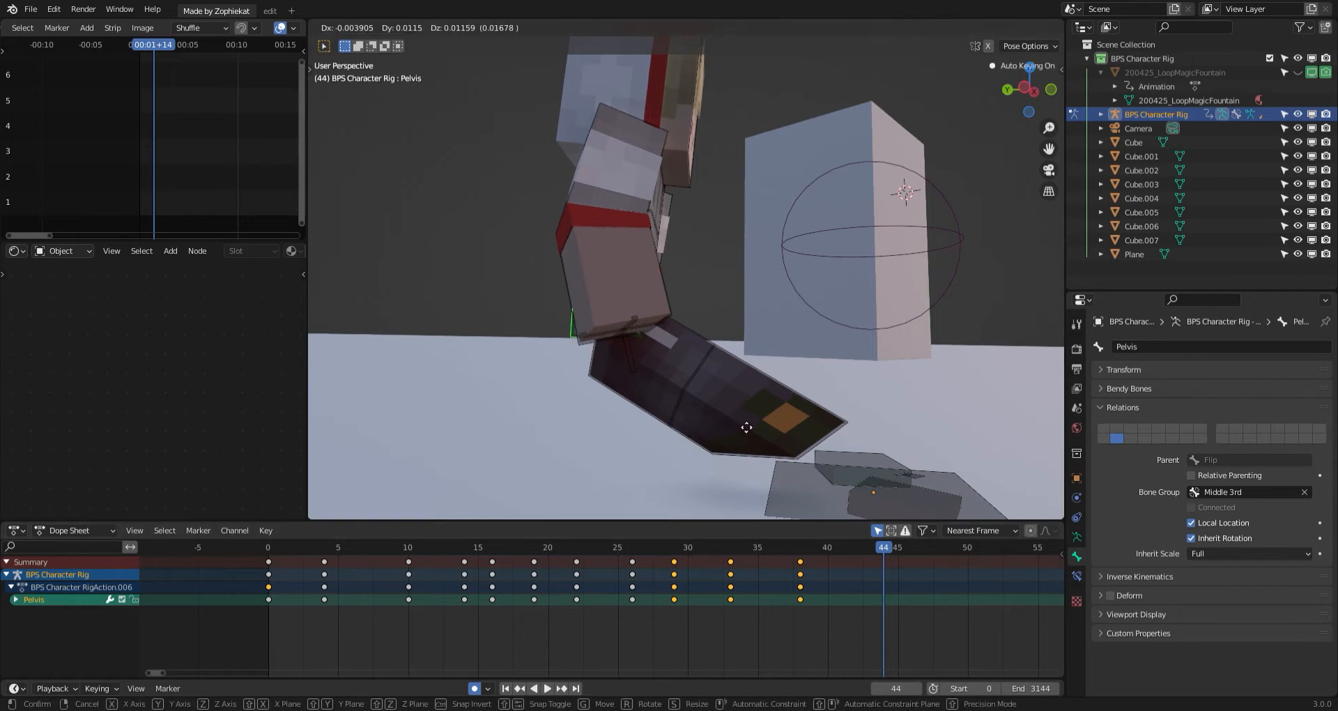
{"action": "left_click", "coordinate": [740, 421]}
{"action": "key", "text": "r"}
{"action": "key", "text": "r"}
{"action": "key", "text": "g"}
{"action": "left_click", "coordinate": [741, 427]}
Play back the whole backflip and landing from the front.
{"action": "middle_click_drag", "start_coordinate": [741, 427], "coordinate": [605, 427]}
{"action": "left_click", "coordinate": [574, 615]}
{"action": "key", "text": "space"}
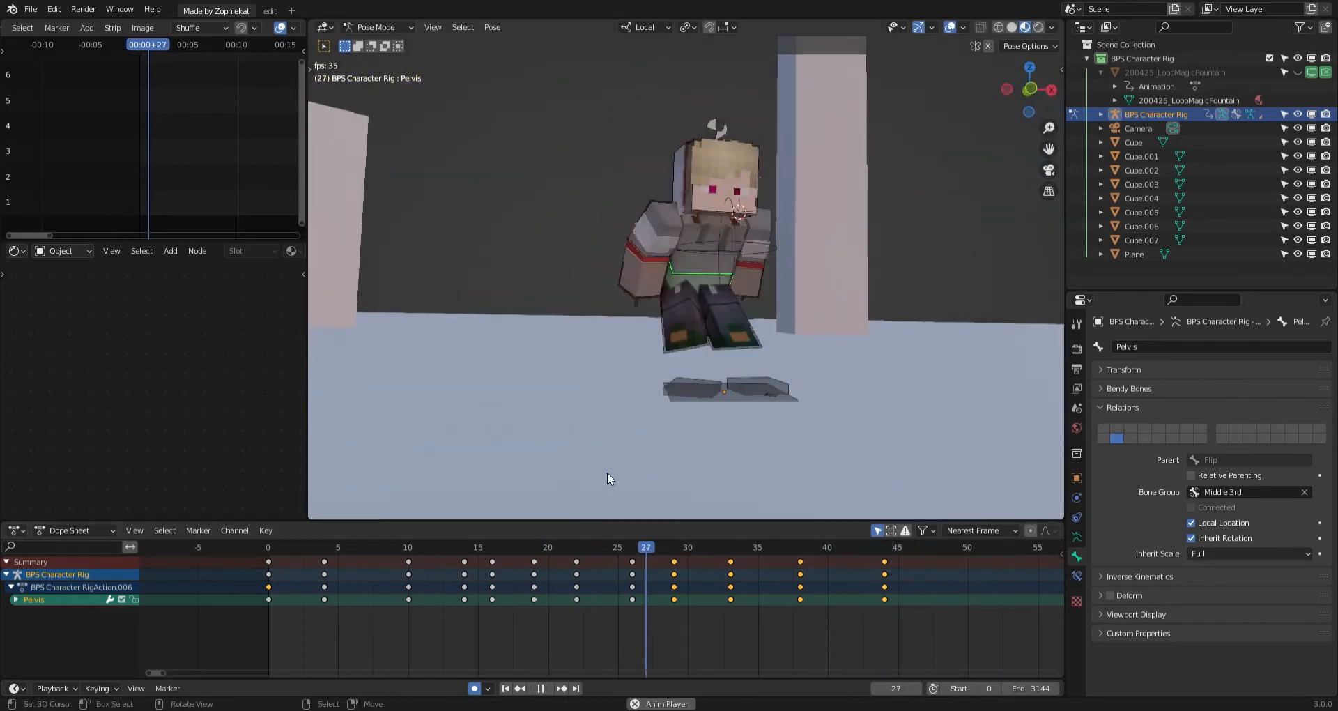
{"action": "middle_click_drag", "start_coordinate": [689, 475], "coordinate": [651, 474]}
{"action": "scroll", "coordinate": [651, 473], "scroll_direction": "down", "scroll_amount": 1}
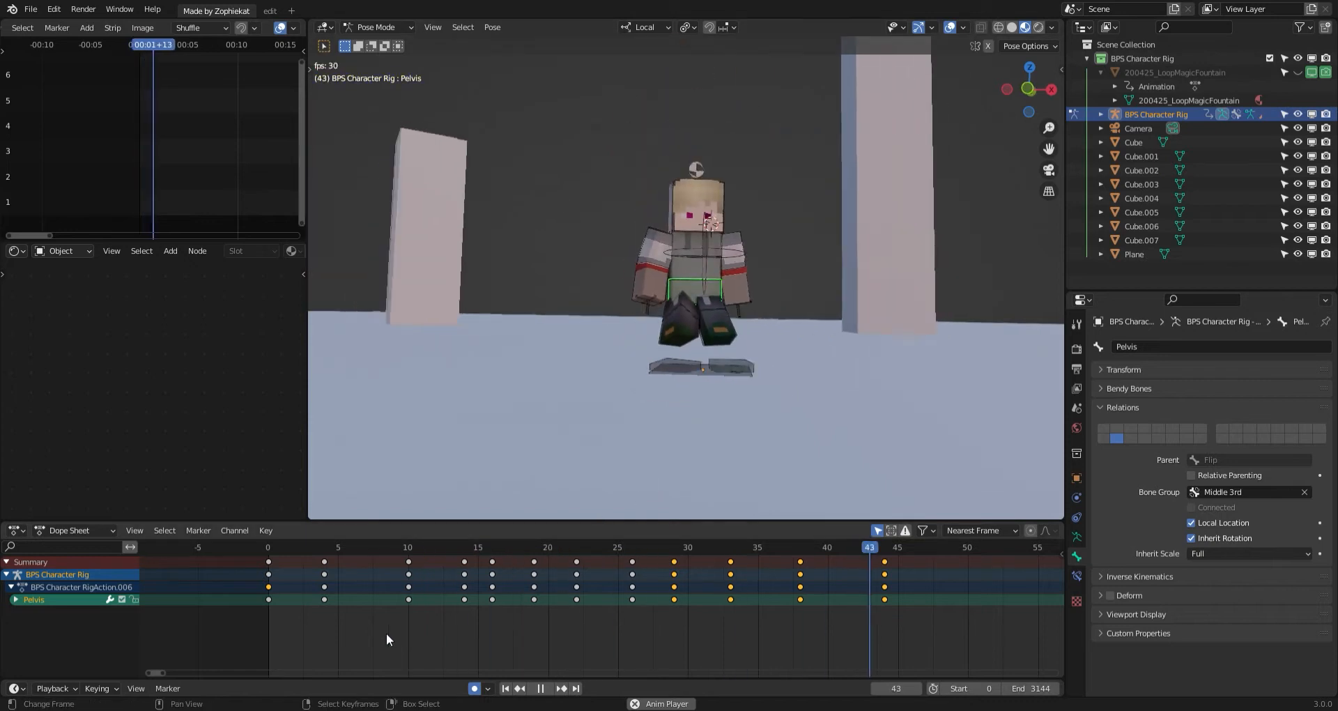
{"action": "left_click", "coordinate": [387, 631]}
{"action": "left_click", "coordinate": [240, 622]}
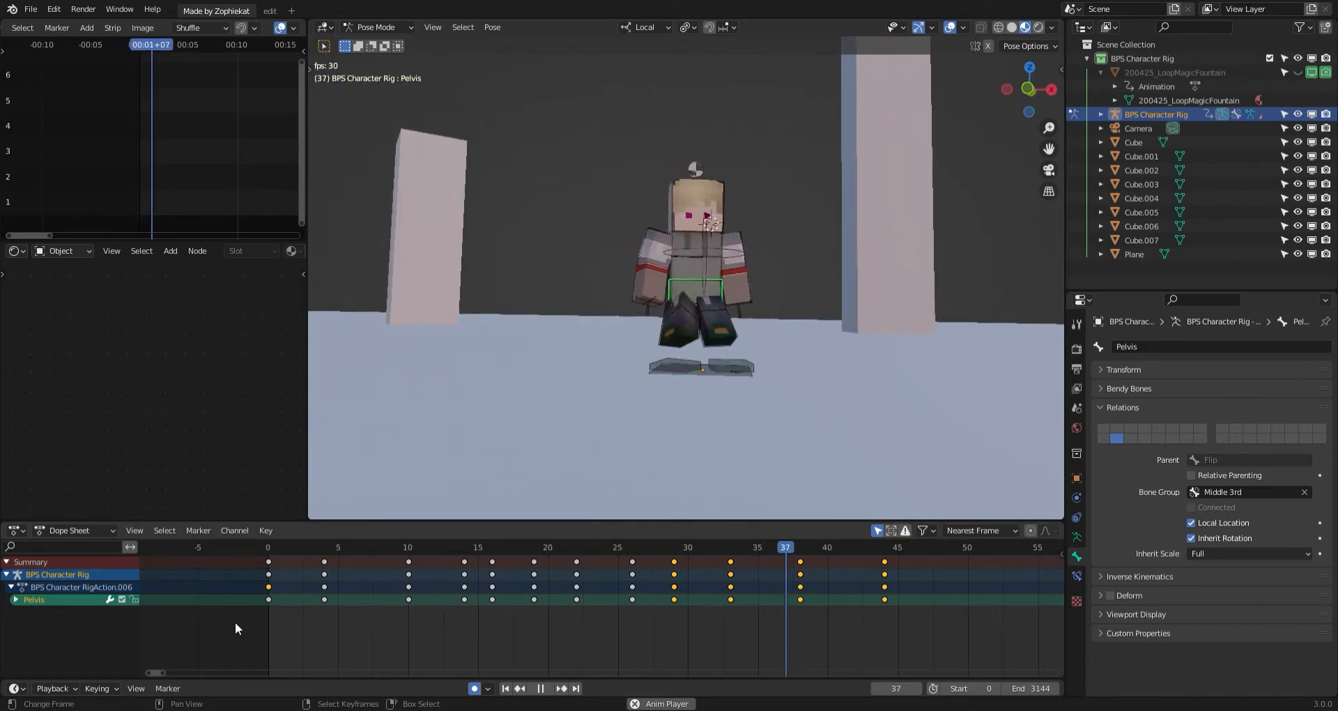
Replay the backflip from the side, scrub through the crouch and takeoff, and examine the front pose at frame 13.
{"action": "key", "text": "space"}
{"action": "middle_click_drag", "start_coordinate": [486, 495], "coordinate": [717, 471]}
{"action": "key", "text": "space"}
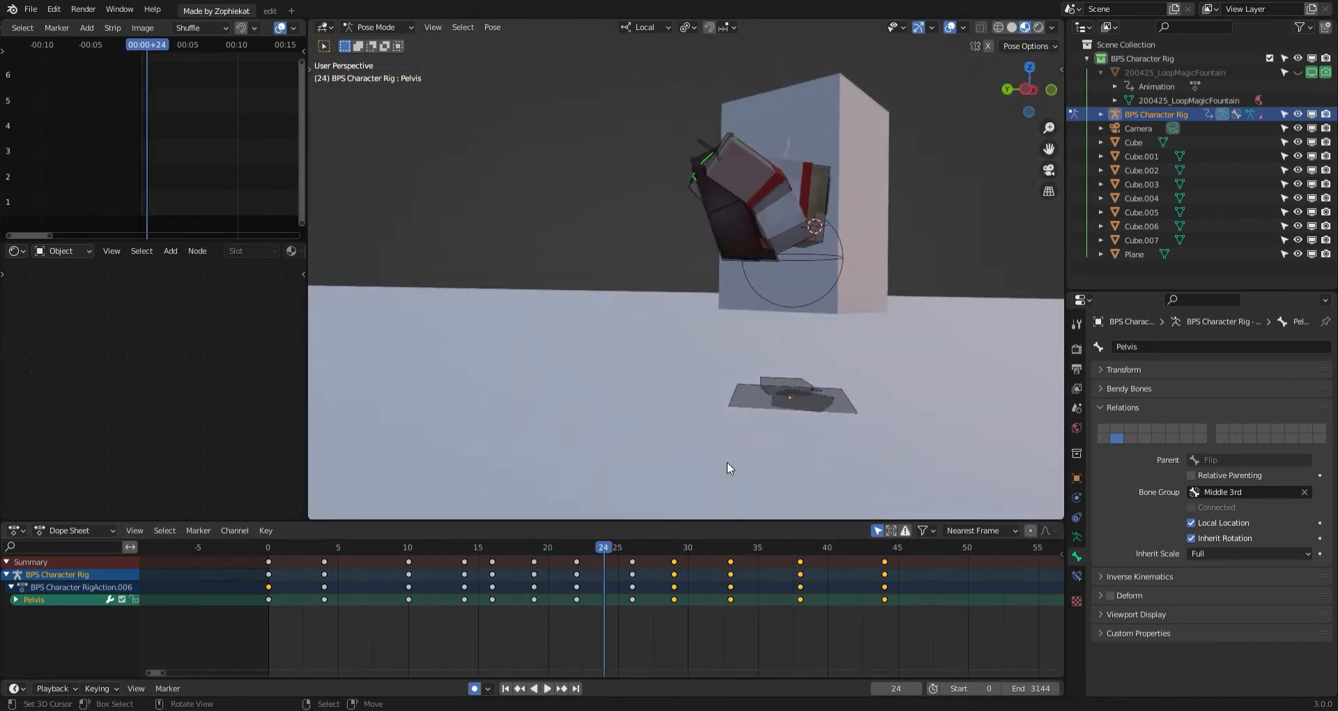
{"action": "left_click", "coordinate": [595, 593]}
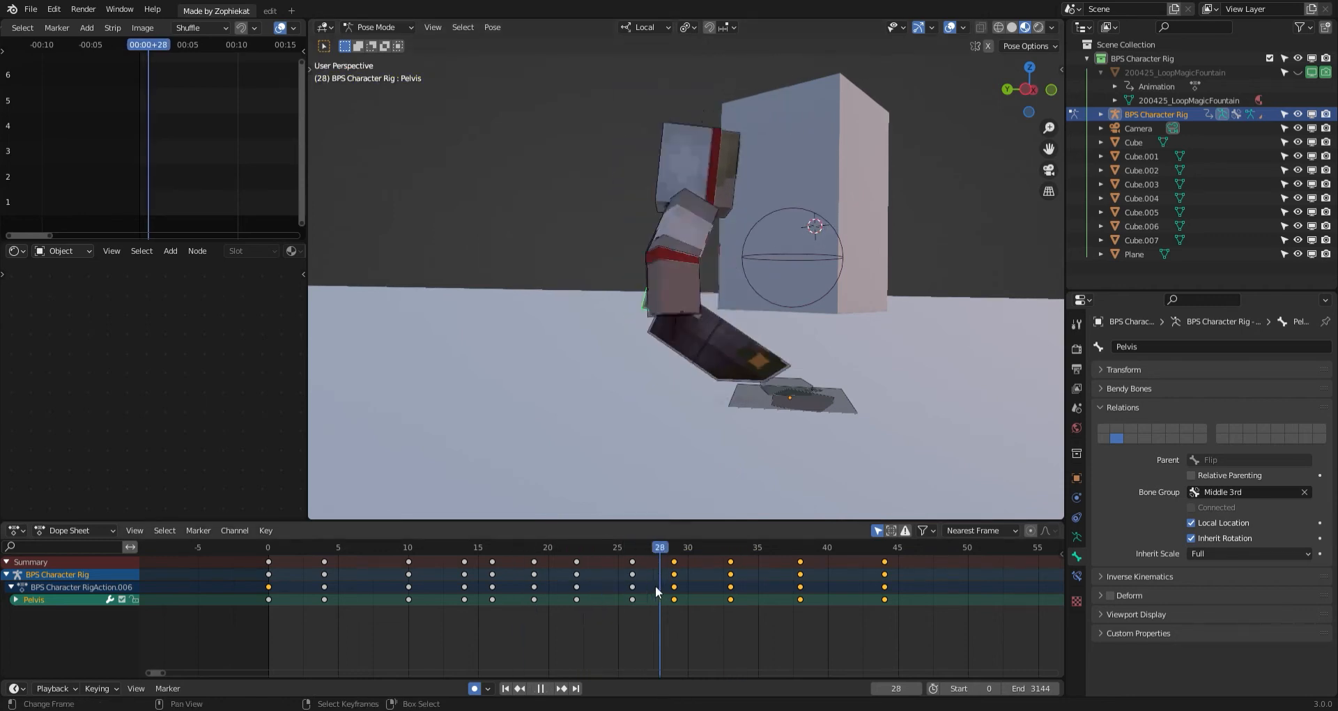
{"action": "key", "text": "Escape"}
{"action": "key", "text": "space"}
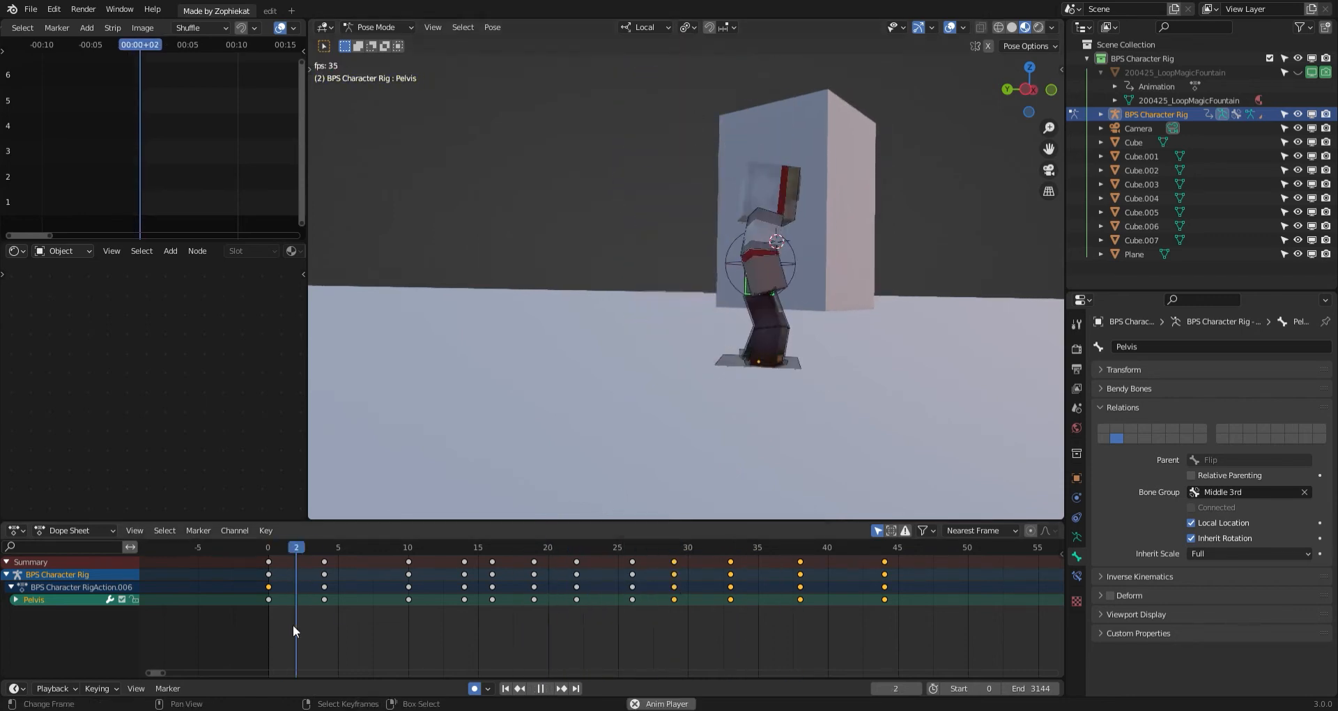
{"action": "left_click_drag", "start_coordinate": [411, 634], "coordinate": [490, 594]}
{"action": "middle_click_drag", "start_coordinate": [599, 464], "coordinate": [545, 474]}
{"action": "left_click_drag", "start_coordinate": [408, 561], "coordinate": [451, 551]}
{"action": "scroll", "coordinate": [731, 390], "scroll_direction": "up", "scroll_amount": 1}
{"action": "middle_click_drag", "start_coordinate": [749, 382], "coordinate": [738, 379]}
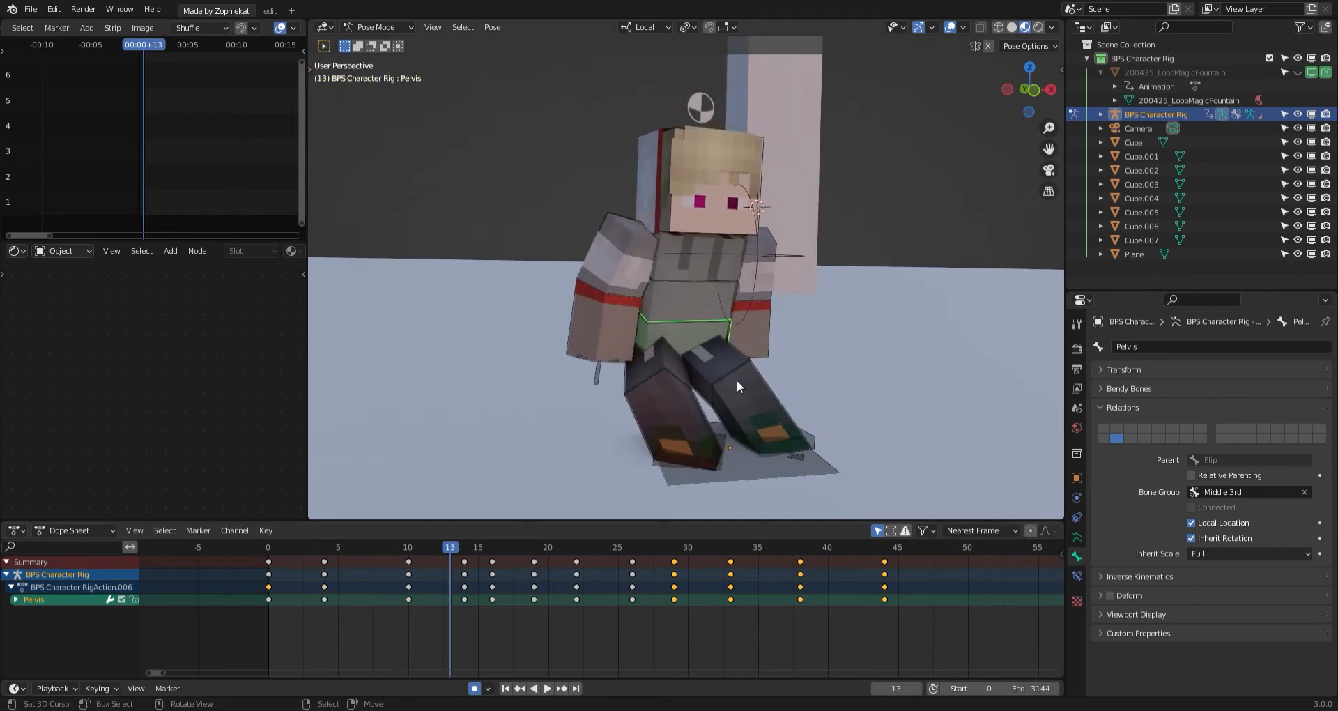
Try rotating the whole character with the Flip bone in trackball mode at frame 13.
{"action": "left_click", "coordinate": [773, 245]}
{"action": "key", "text": "r"}
{"action": "key", "text": "r"}
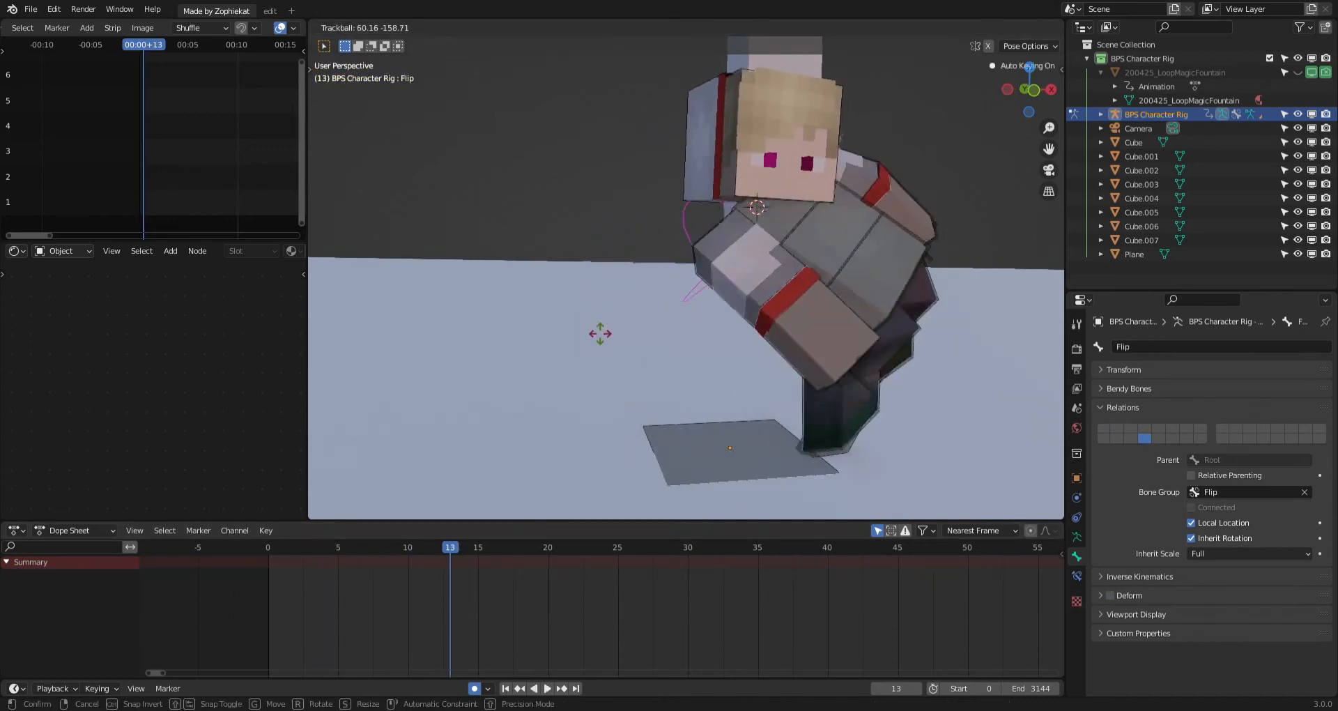
{"action": "right_click", "coordinate": [1041, 421]}
{"action": "middle_click_drag", "start_coordinate": [1041, 421], "coordinate": [792, 382]}
{"action": "middle_click_drag", "start_coordinate": [792, 321], "coordinate": [761, 349]}
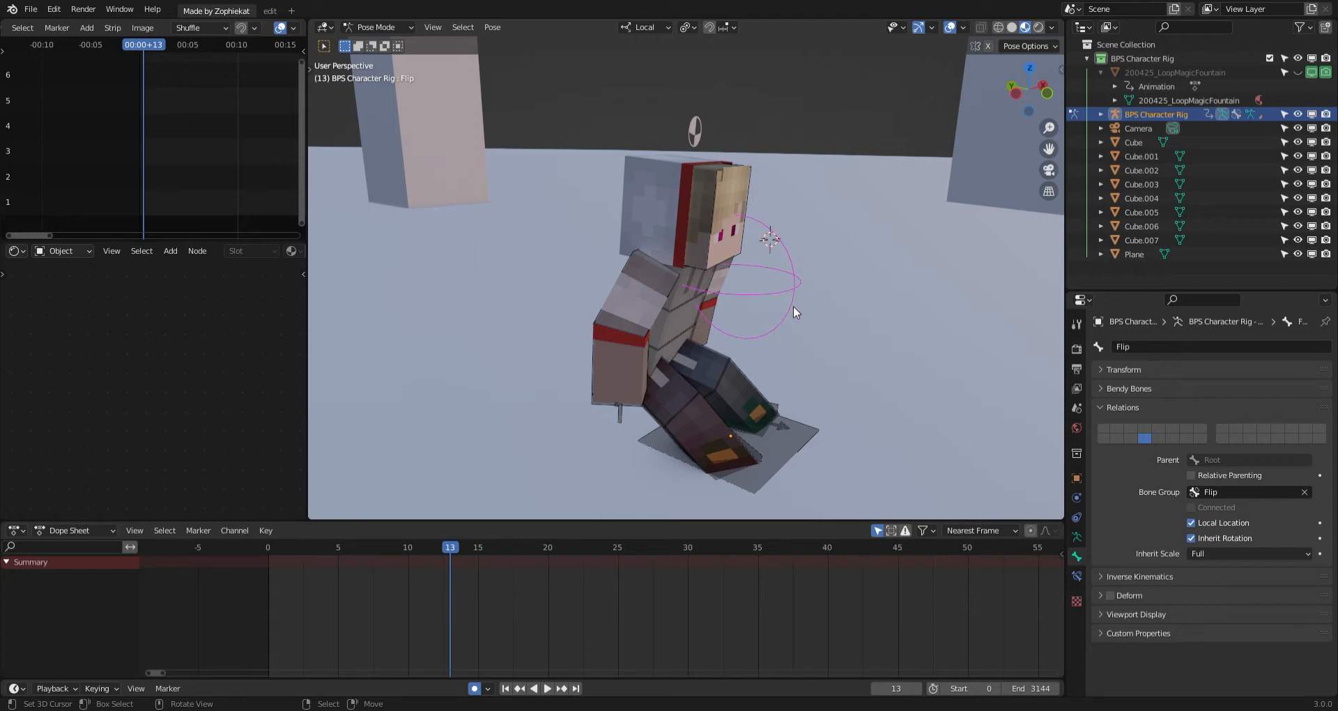
{"action": "mouse_move", "coordinate": [793, 305]}
{"action": "middle_mouse_down"}
{"action": "mouse_move", "coordinate": [836, 303]}
{"action": "mouse_move", "coordinate": [681, 299]}
{"action": "mouse_move", "coordinate": [780, 299]}
{"action": "mouse_move", "coordinate": [792, 285]}
{"action": "middle_mouse_up"}
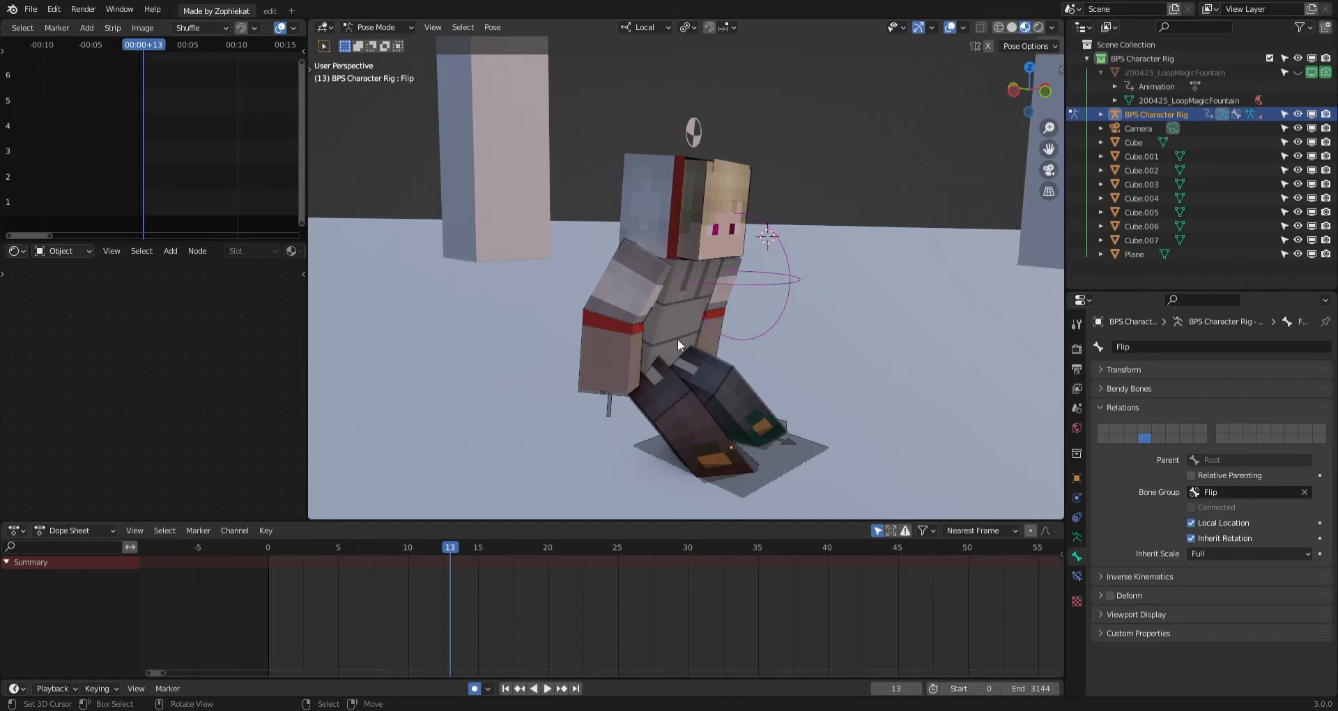
Try further trackball rotations of the Flip bone at frame 13, including from the side, and reselect the Pelvis bone.
{"action": "right_click", "coordinate": [681, 337]}
{"action": "right_click", "coordinate": [775, 284]}
{"action": "key", "text": "r"}
{"action": "key", "text": "r"}
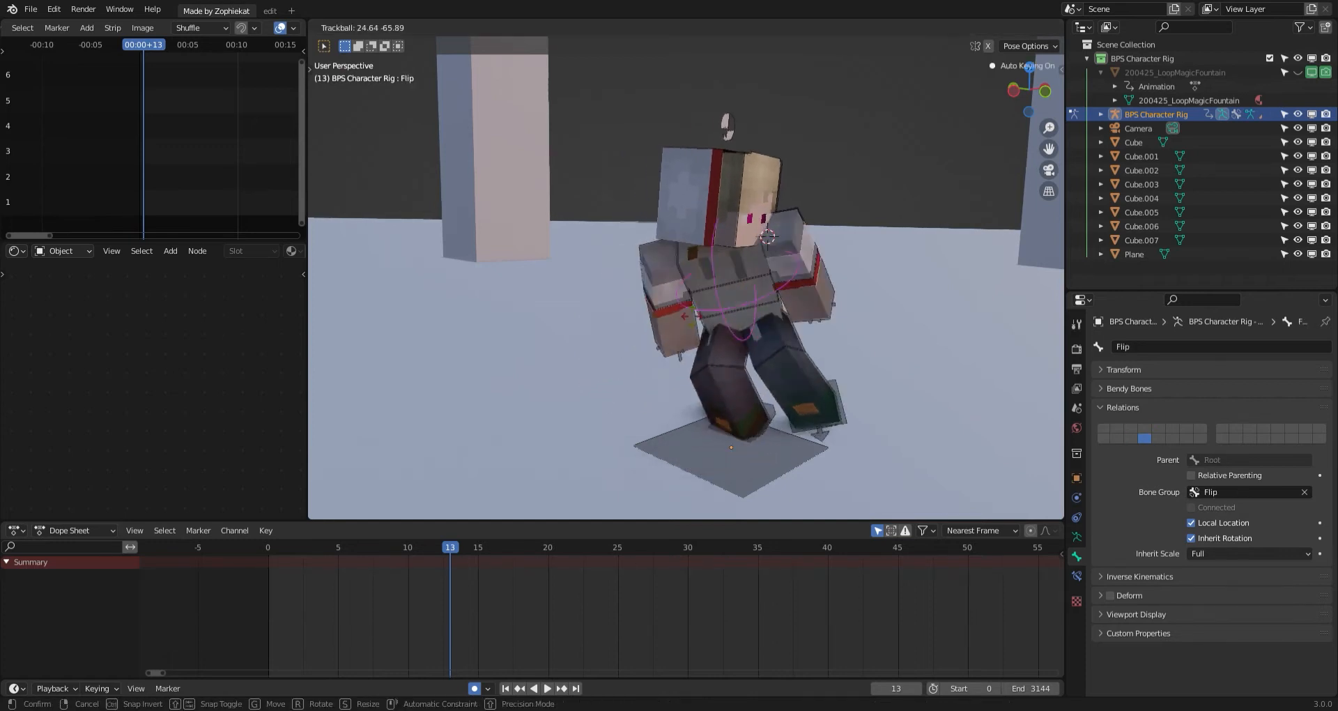
{"action": "right_click", "coordinate": [804, 323]}
{"action": "middle_click_drag", "start_coordinate": [763, 337], "coordinate": [827, 333]}
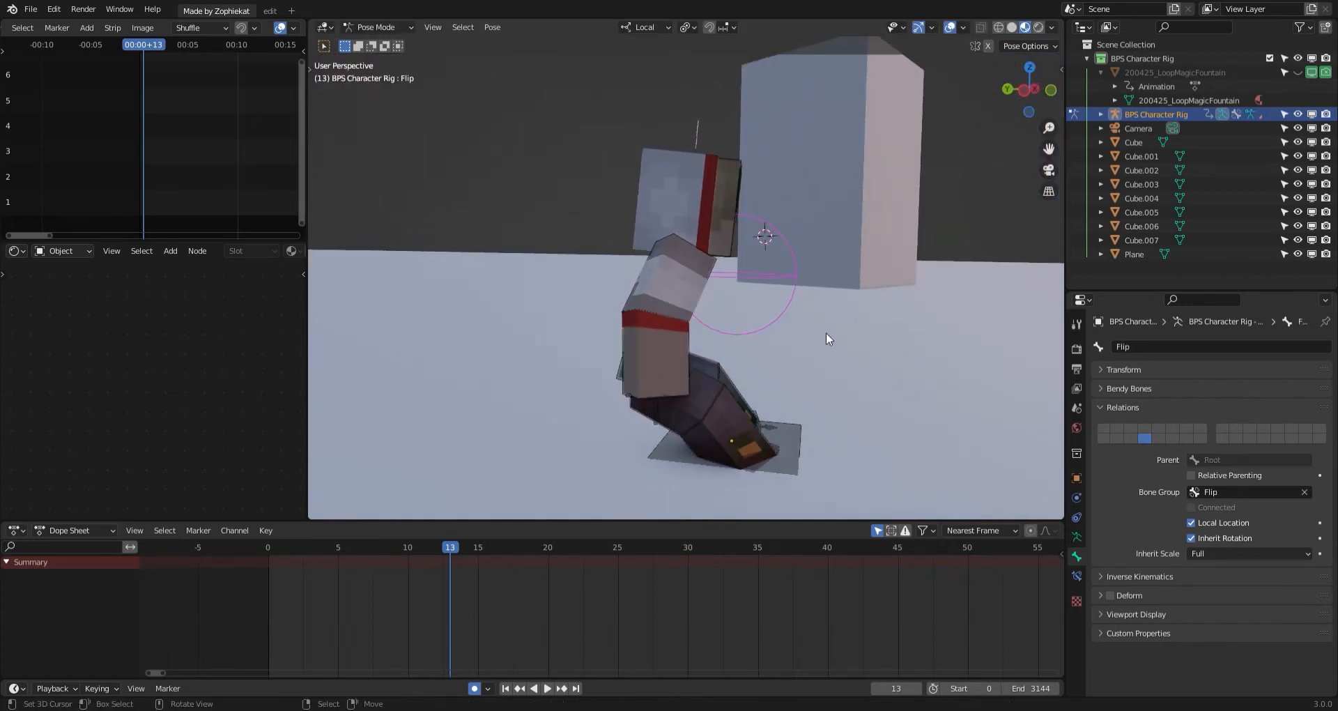
{"action": "right_click", "coordinate": [621, 359]}
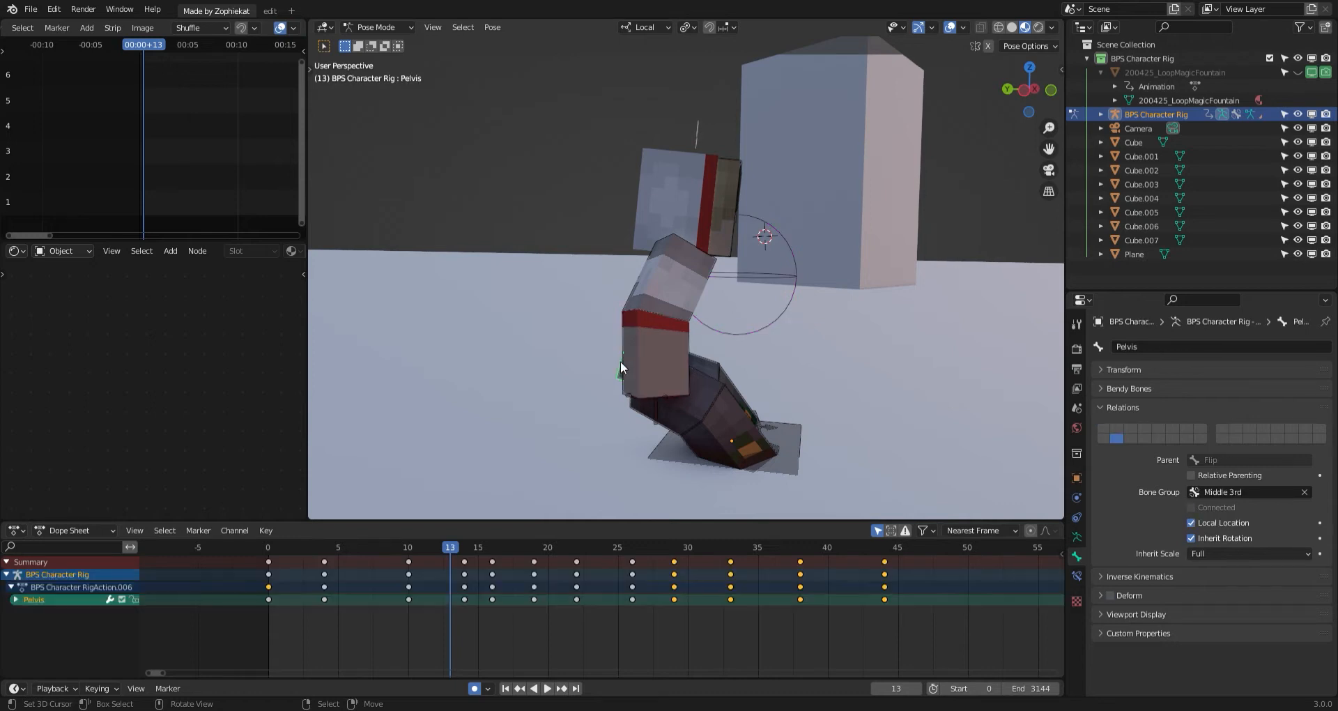
{"action": "right_click", "coordinate": [781, 276]}
{"action": "key", "text": "r"}
{"action": "key", "text": "r"}
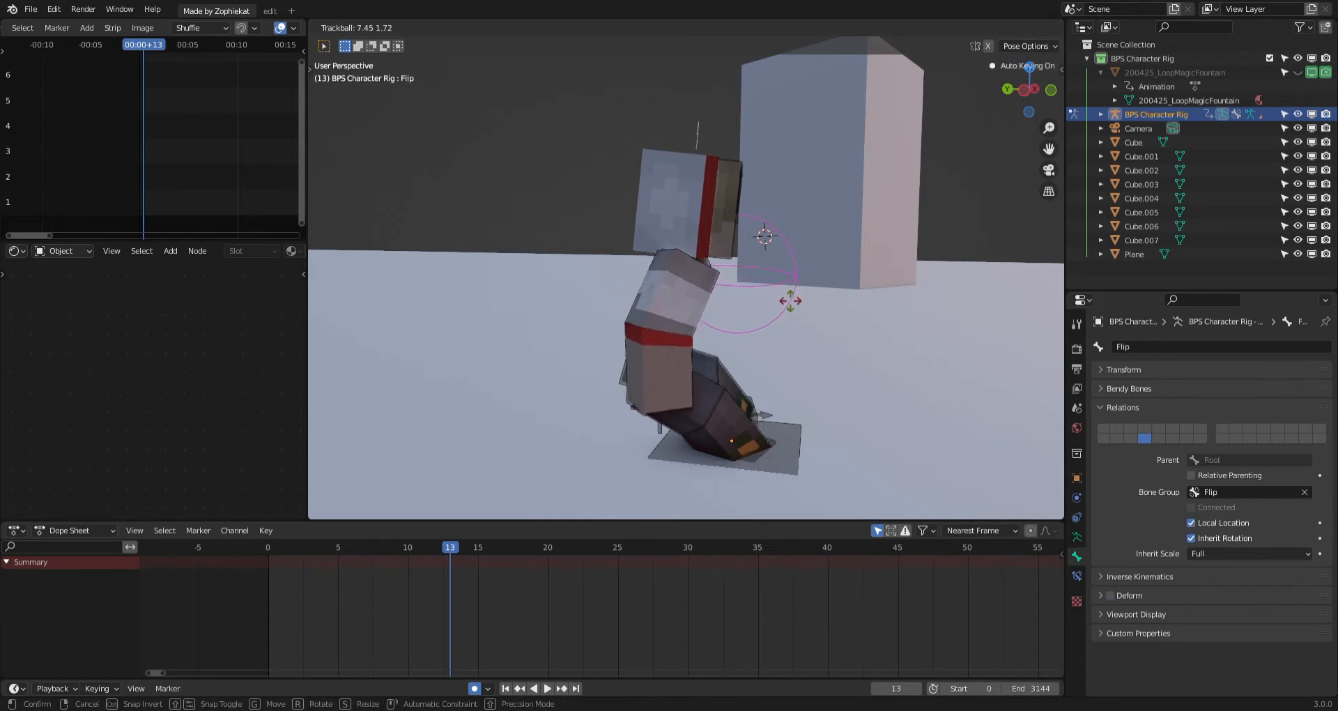
{"action": "right_click", "coordinate": [835, 308]}
{"action": "middle_click_drag", "start_coordinate": [760, 322], "coordinate": [761, 375]}
{"action": "right_click", "coordinate": [673, 346]}
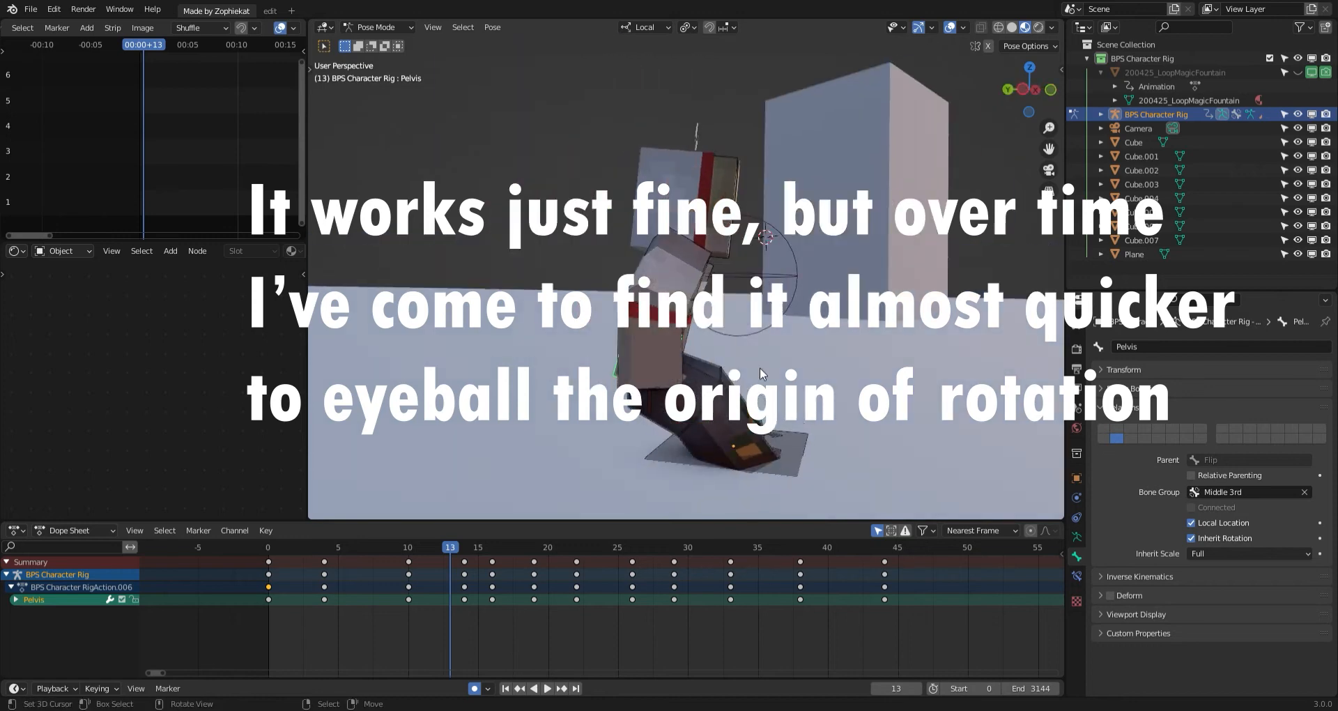
Play back the full animation from frame 0, viewing the flip from the side and the front.
{"action": "key", "text": "space"}
{"action": "key", "text": "space"}
{"action": "left_click", "coordinate": [269, 630]}
{"action": "key", "text": "space"}
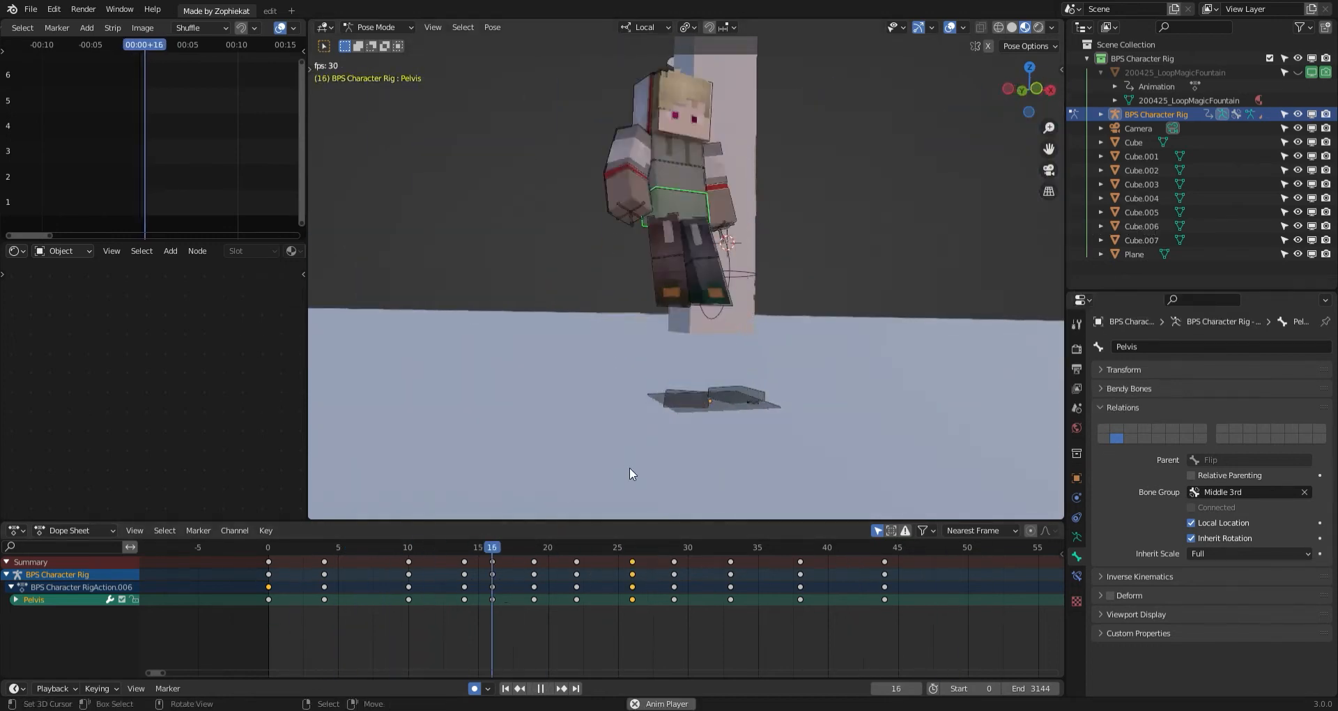
{"action": "middle_click_drag", "start_coordinate": [629, 467], "coordinate": [691, 253]}
{"action": "key", "text": "space"}
{"action": "left_click", "coordinate": [269, 614]}
{"action": "key", "text": "space"}
{"action": "key", "text": "space"}
Select the right foot's Leg IK.R control and return to frame 0 to examine the legs.
{"action": "left_click", "coordinate": [734, 428]}
{"action": "left_click", "coordinate": [650, 280]}
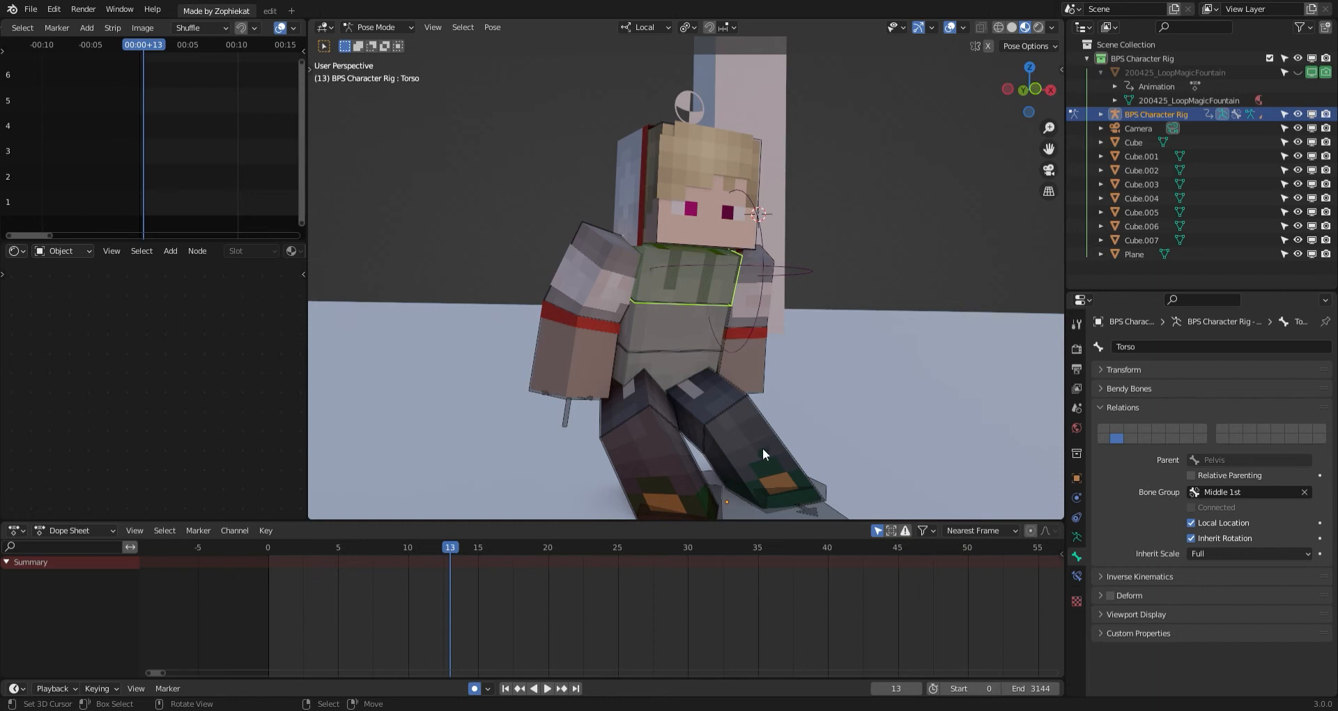
{"action": "right_click", "coordinate": [723, 490]}
{"action": "middle_click_drag", "start_coordinate": [722, 490], "coordinate": [750, 421]}
{"action": "left_click", "coordinate": [221, 617]}
{"action": "key", "text": "space"}
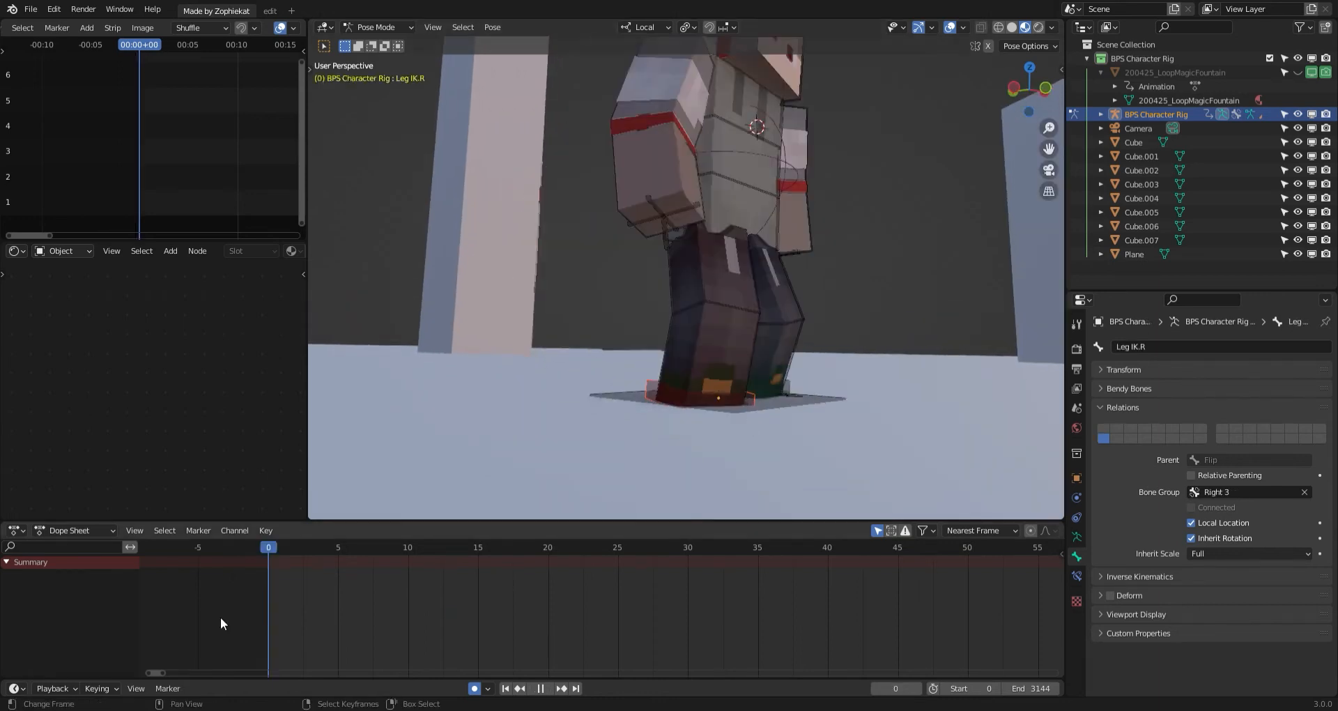
Examine the left lower leg and foot controls, and reselect Leg IK.R at frame 7 in the crouch.
{"action": "left_click", "coordinate": [793, 379]}
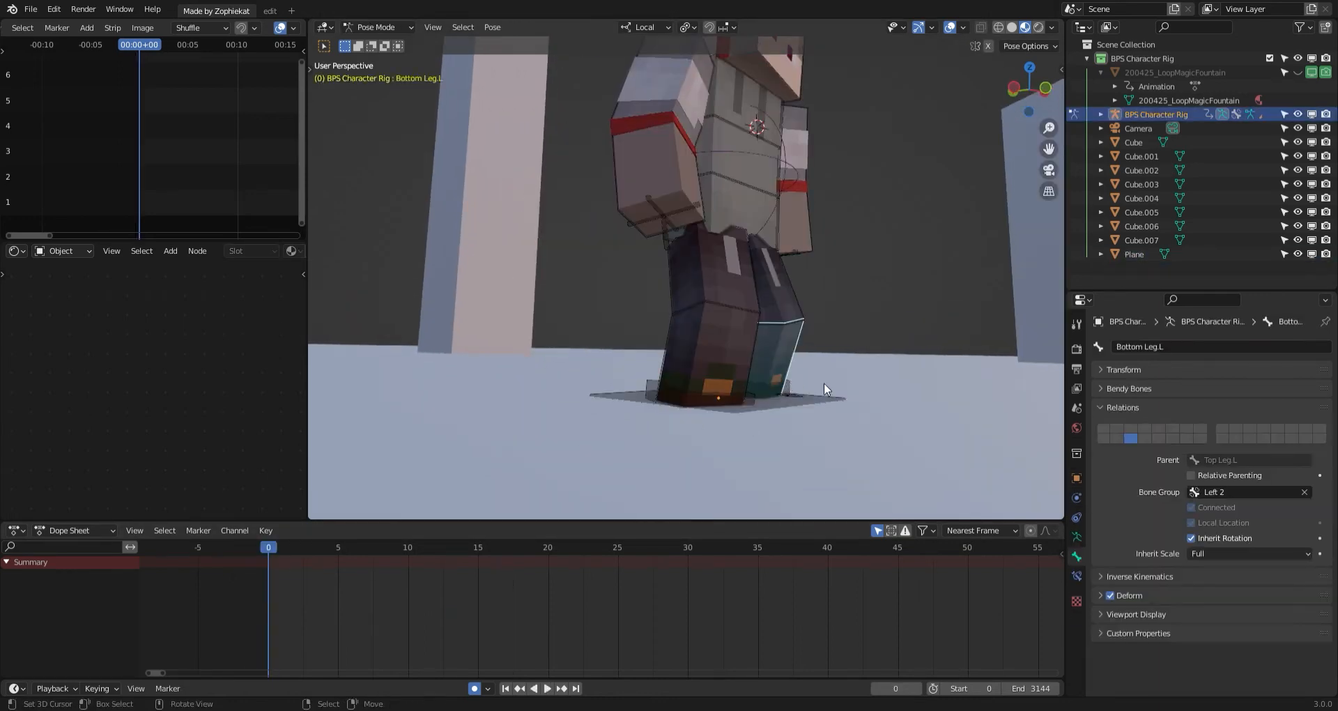
{"action": "left_click", "coordinate": [794, 383]}
{"action": "mouse_move", "coordinate": [825, 383]}
{"action": "middle_mouse_down"}
{"action": "mouse_move", "coordinate": [665, 386]}
{"action": "mouse_move", "coordinate": [696, 380]}
{"action": "mouse_move", "coordinate": [772, 385]}
{"action": "mouse_move", "coordinate": [660, 402]}
{"action": "mouse_move", "coordinate": [830, 398]}
{"action": "middle_mouse_up"}
{"action": "key", "text": "space"}
{"action": "key", "text": "space"}
{"action": "left_click", "coordinate": [661, 402]}
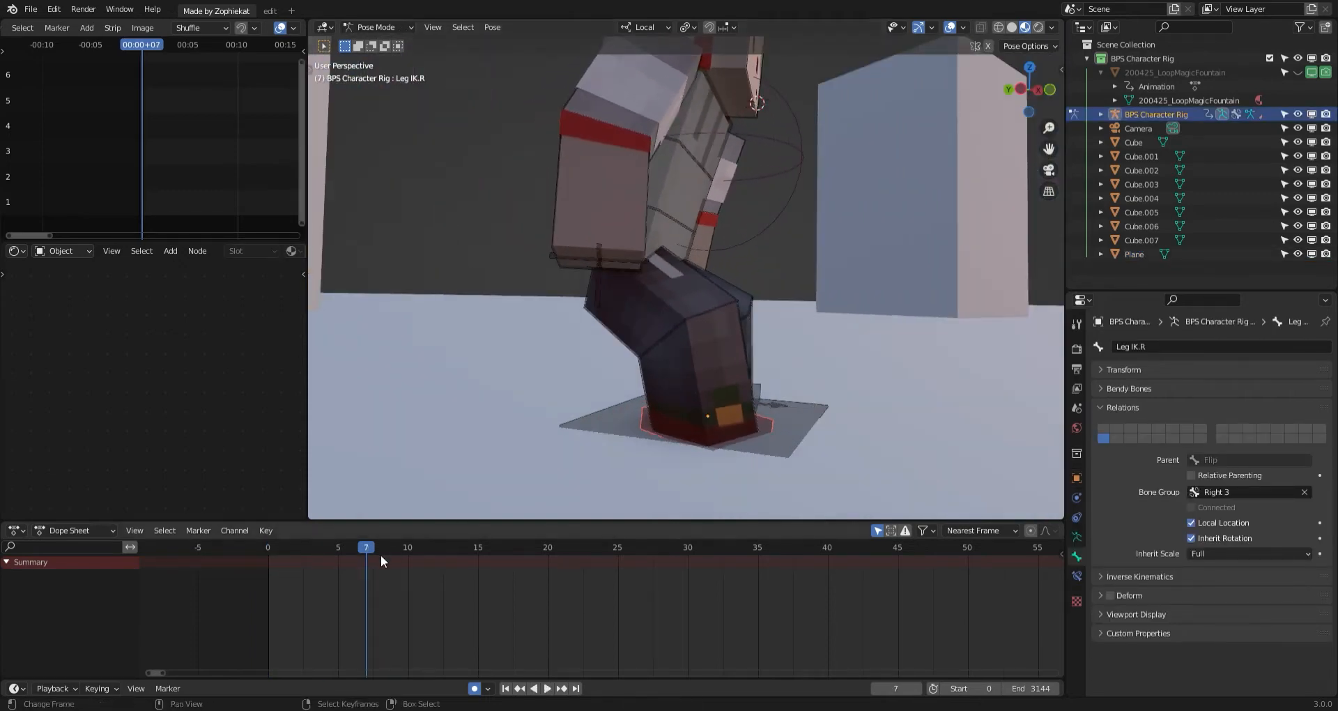
Try moving and trackball-rotating the Pelvis bone at frame 7 to test the legs' response, and reselect Leg IK.R.
{"action": "right_click", "coordinate": [649, 258]}
{"action": "key", "text": "r"}
{"action": "key", "text": "r"}
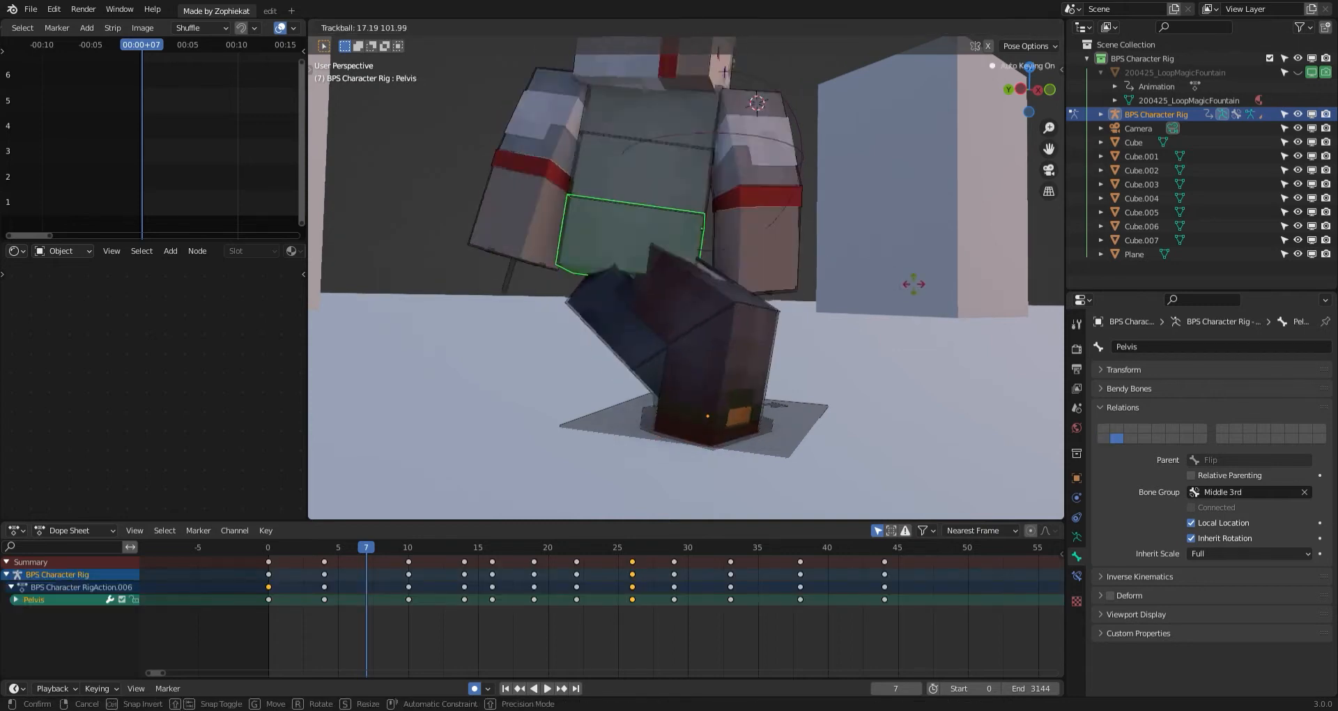
{"action": "right_click", "coordinate": [668, 280]}
{"action": "middle_click_drag", "start_coordinate": [836, 286], "coordinate": [729, 428]}
{"action": "right_click", "coordinate": [651, 241]}
{"action": "right_click", "coordinate": [654, 235]}
{"action": "key", "text": "g"}
{"action": "right_click", "coordinate": [846, 302]}
{"action": "key", "text": "r"}
{"action": "key", "text": "r"}
{"action": "right_click", "coordinate": [623, 309]}
{"action": "right_click", "coordinate": [743, 437]}
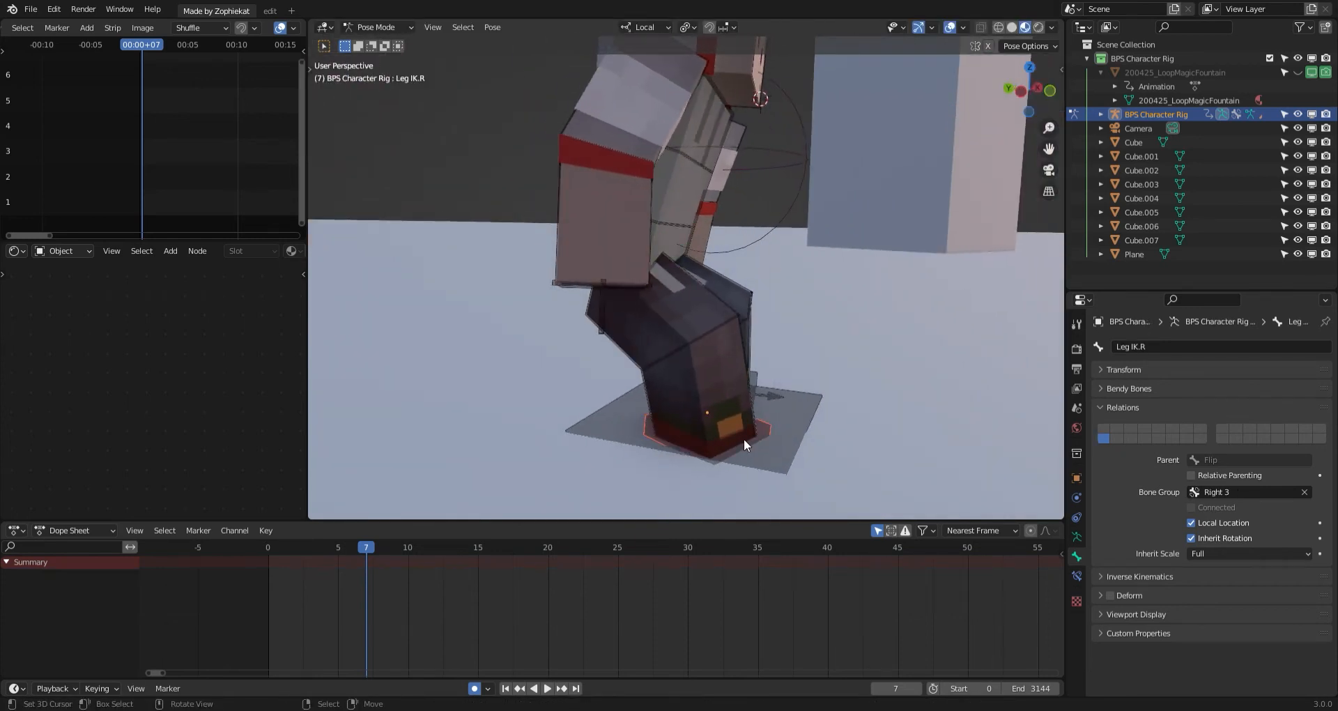
Select the Pelvis bone and play back the flip from frame 7 to examine the leg motion.
{"action": "right_click", "coordinate": [639, 240]}
{"action": "right_click", "coordinate": [664, 248]}
{"action": "scroll", "coordinate": [662, 286], "scroll_direction": "down", "scroll_amount": 3}
{"action": "middle_click_drag", "start_coordinate": [680, 298], "coordinate": [700, 301]}
{"action": "key", "text": "space"}
{"action": "scroll", "coordinate": [699, 301], "scroll_direction": "down", "scroll_amount": 3}
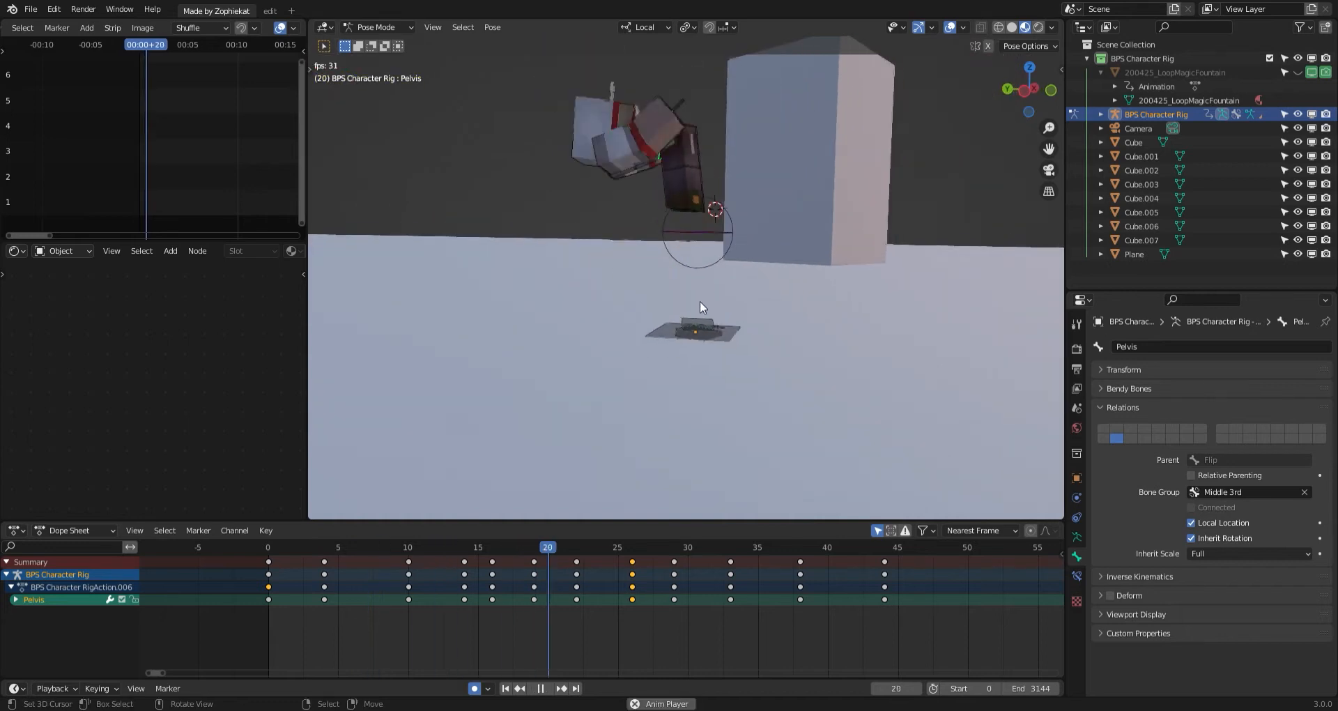
{"action": "scroll", "coordinate": [731, 320], "scroll_direction": "up", "scroll_amount": 3}
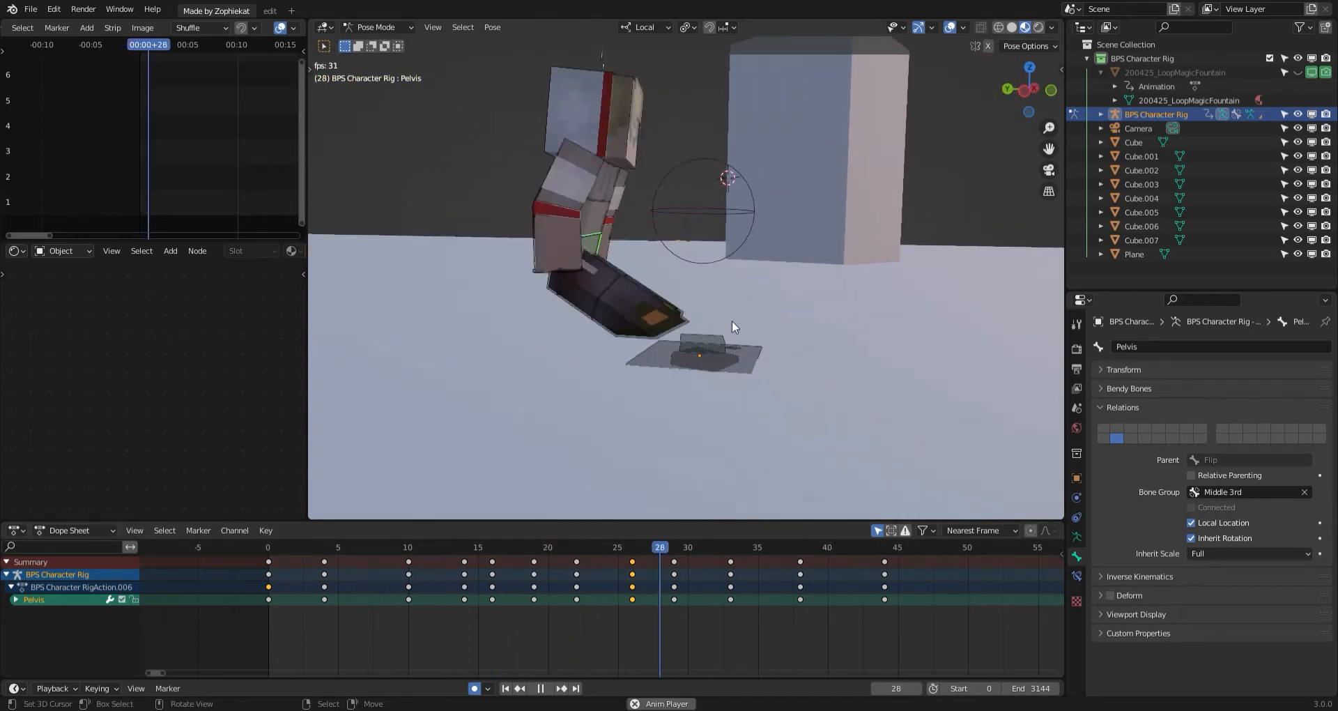
{"action": "key", "text": "space"}
Select the Leg IK.R bone and keyframe its position at frame 0 with a slight move.
{"action": "right_click", "coordinate": [710, 355]}
{"action": "scroll", "coordinate": [705, 355], "scroll_direction": "up", "scroll_amount": 3}
{"action": "key", "text": "shift+Left"}
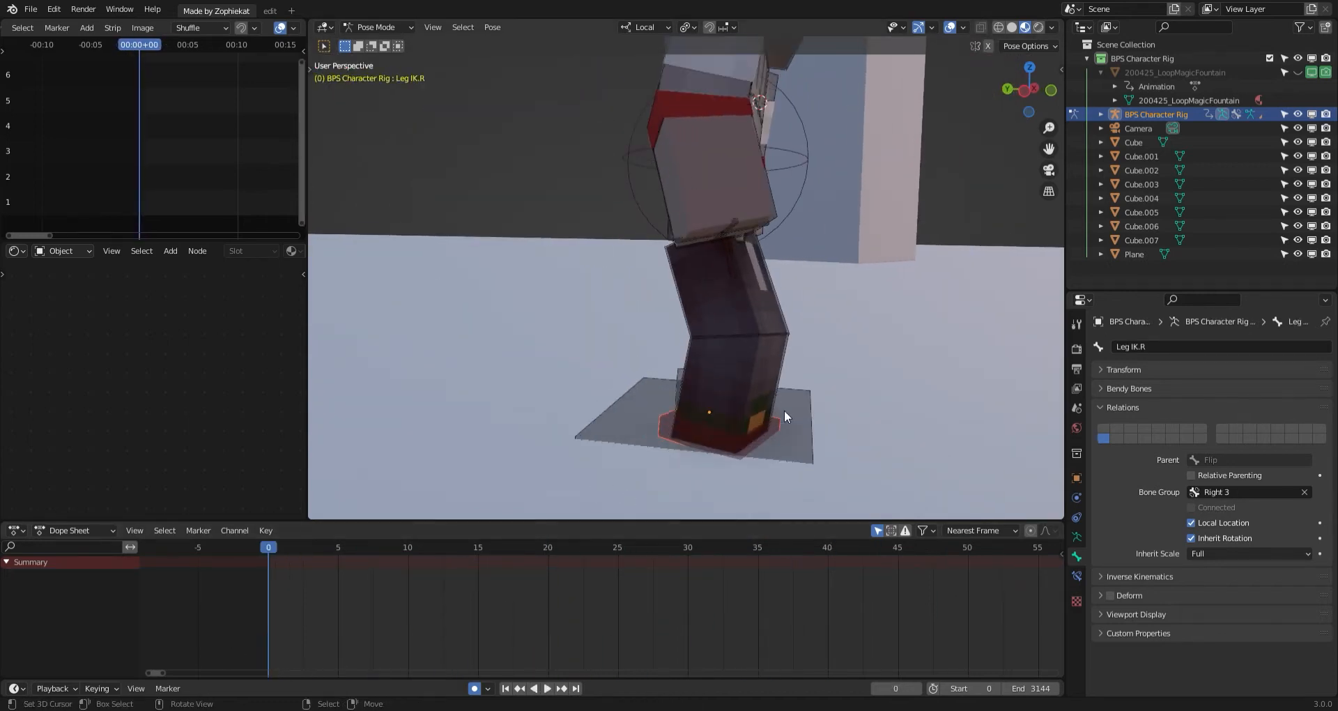
{"action": "scroll", "coordinate": [764, 406], "scroll_direction": "up", "scroll_amount": 2}
{"action": "key", "text": "g"}
{"action": "left_click", "coordinate": [730, 384]}
Insert a keyframe for Leg IK.R at frame 5.
{"action": "key", "text": "Right"}
{"action": "key", "text": "Right"}
{"action": "key", "text": "Right"}
{"action": "key", "text": "Right"}
{"action": "key", "text": "Right"}
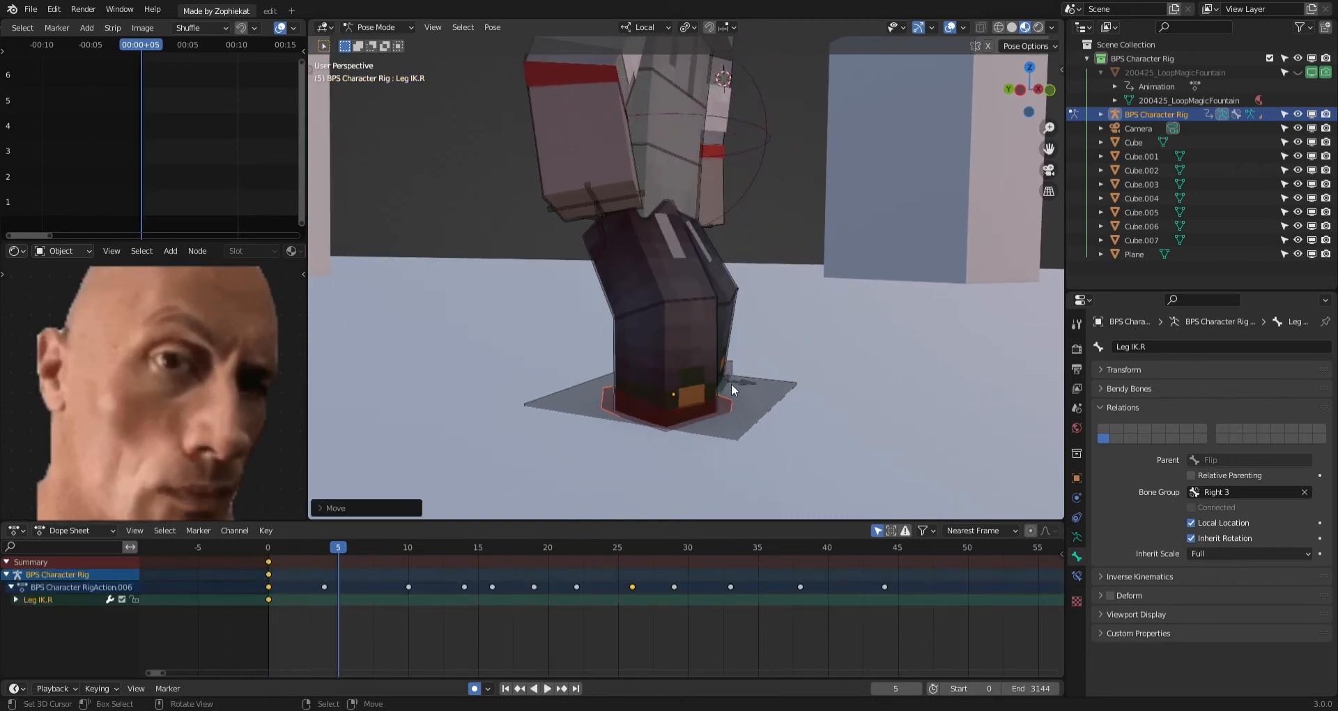
{"action": "middle_click_drag", "start_coordinate": [730, 384], "coordinate": [743, 382]}
{"action": "key", "text": "i"}
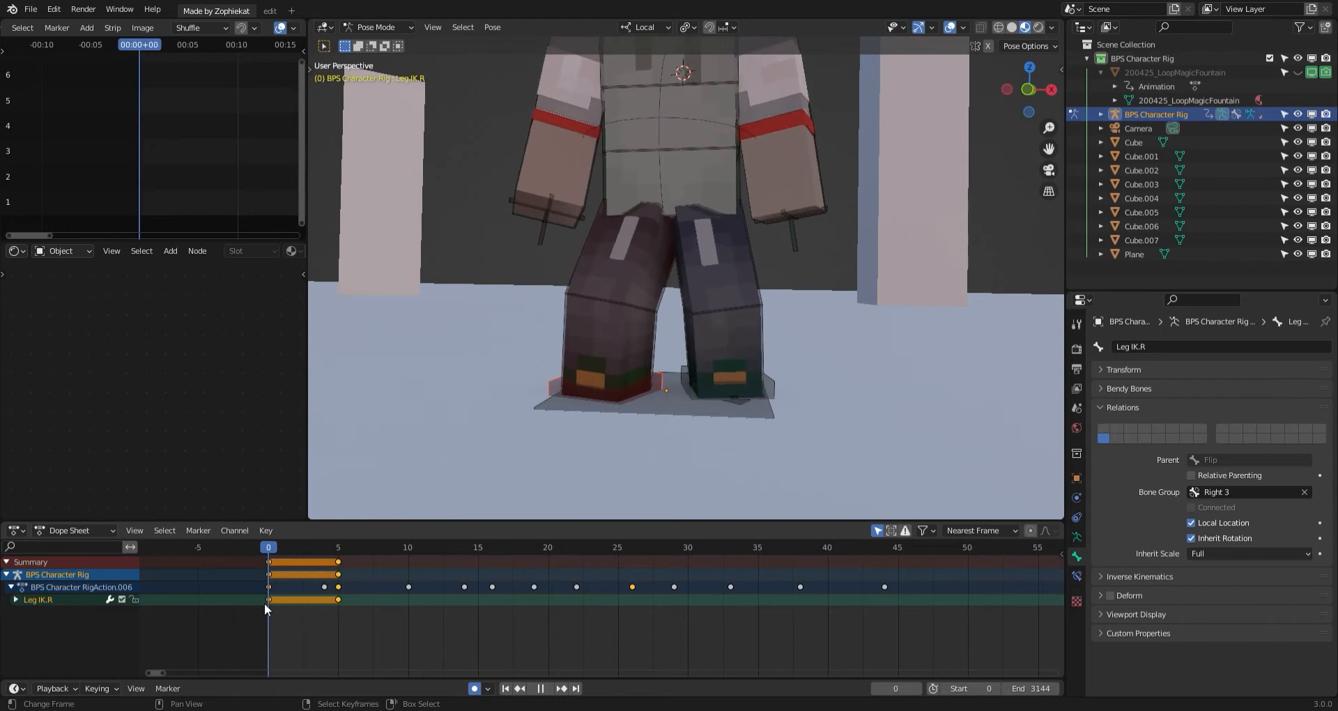
Keyframe Leg IK.R at frame 2 with the right foot slightly moved and rotated.
{"action": "mouse_move", "coordinate": [320, 603]}
{"action": "left_mouse_down"}
{"action": "mouse_move", "coordinate": [333, 604]}
{"action": "mouse_move", "coordinate": [298, 603]}
{"action": "left_mouse_up"}
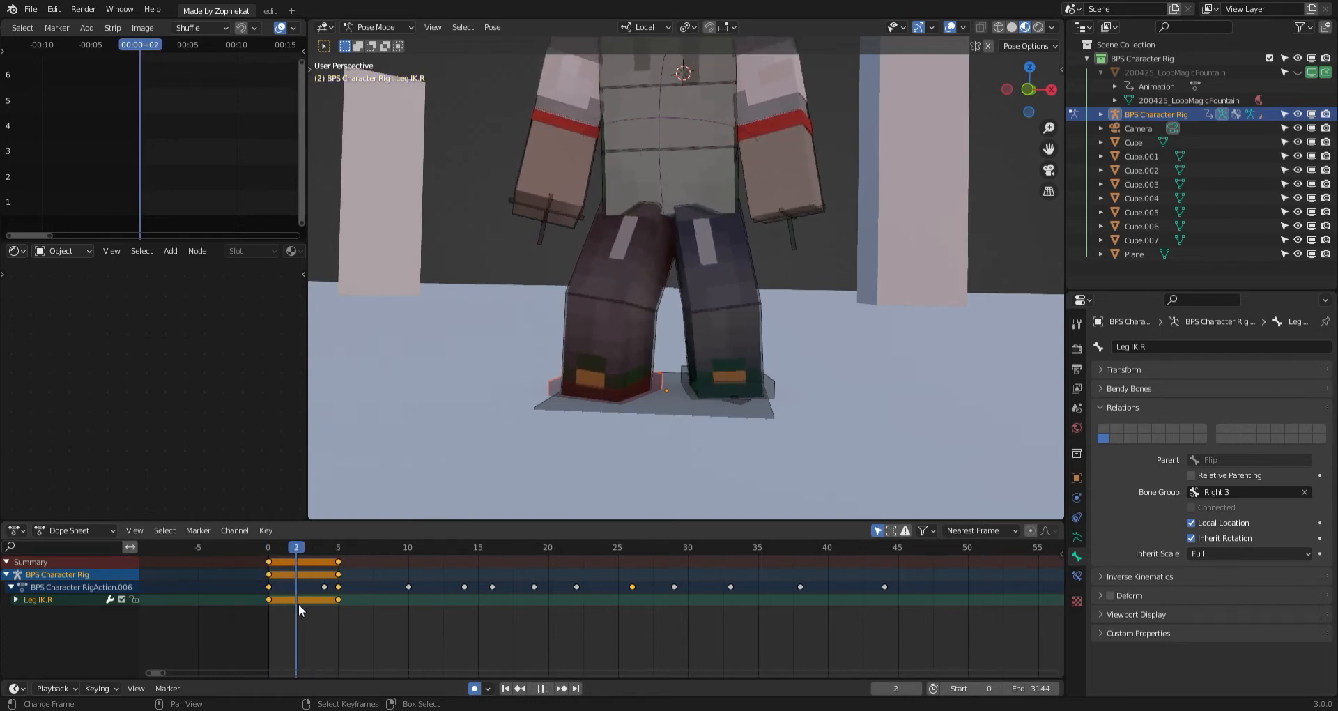
{"action": "middle_click_drag", "start_coordinate": [643, 434], "coordinate": [766, 417]}
{"action": "key", "text": "r"}
{"action": "left_click", "coordinate": [777, 411]}
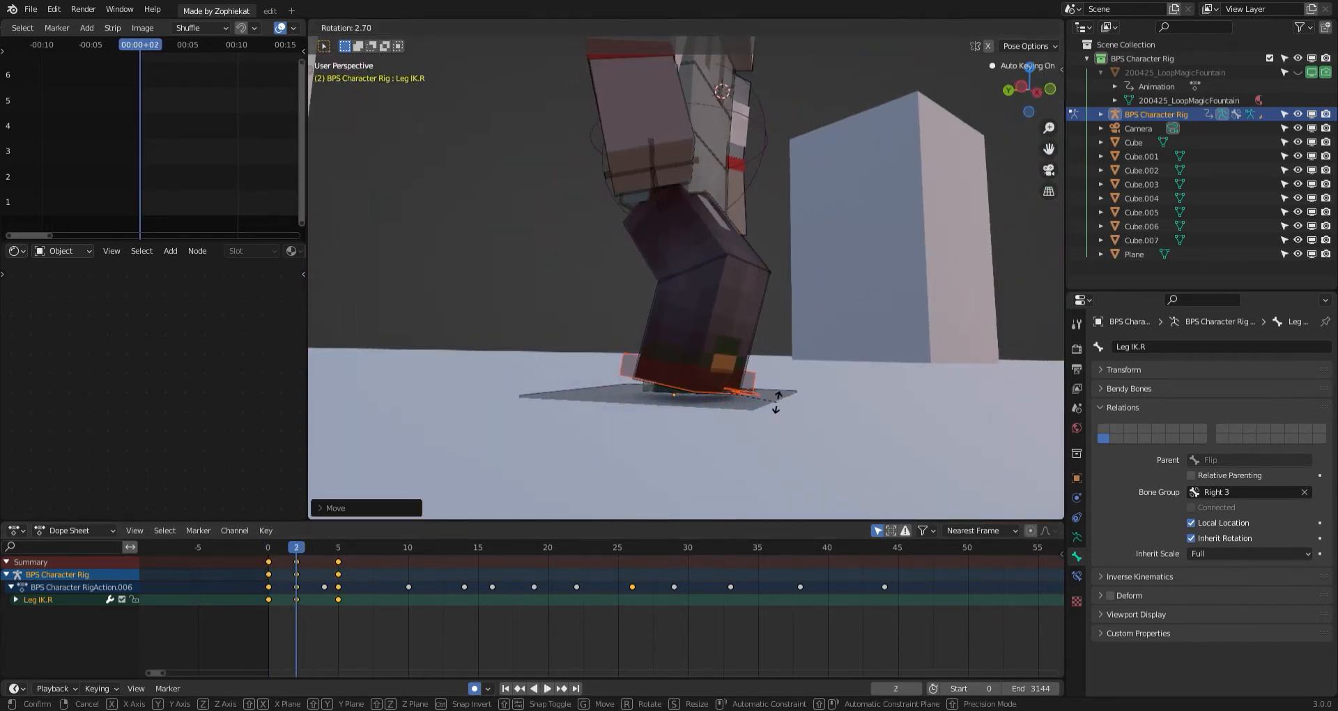
Move and rotate Leg IK.R at frame 4 so the right heel lifts off the ground.
{"action": "left_click_drag", "start_coordinate": [296, 590], "coordinate": [325, 587]}
{"action": "key", "text": "g"}
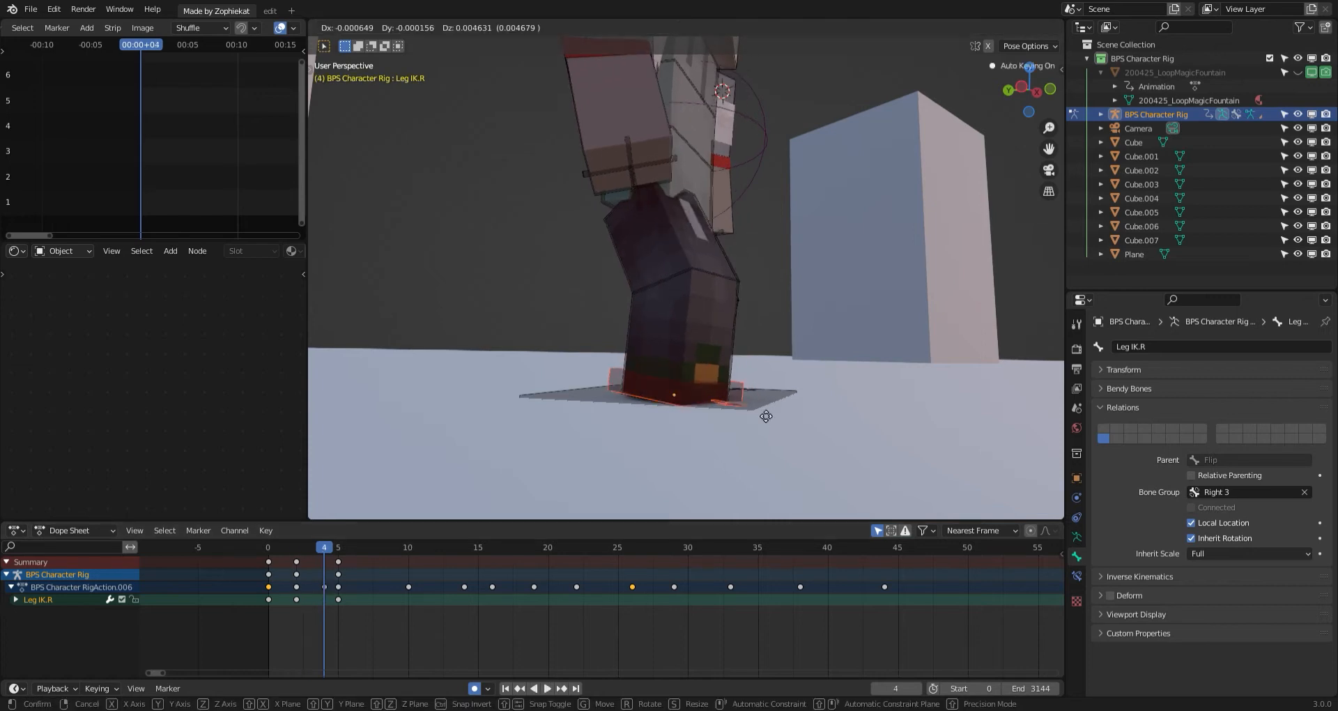
{"action": "left_click", "coordinate": [734, 393]}
{"action": "key", "text": "r"}
{"action": "left_click", "coordinate": [715, 401]}
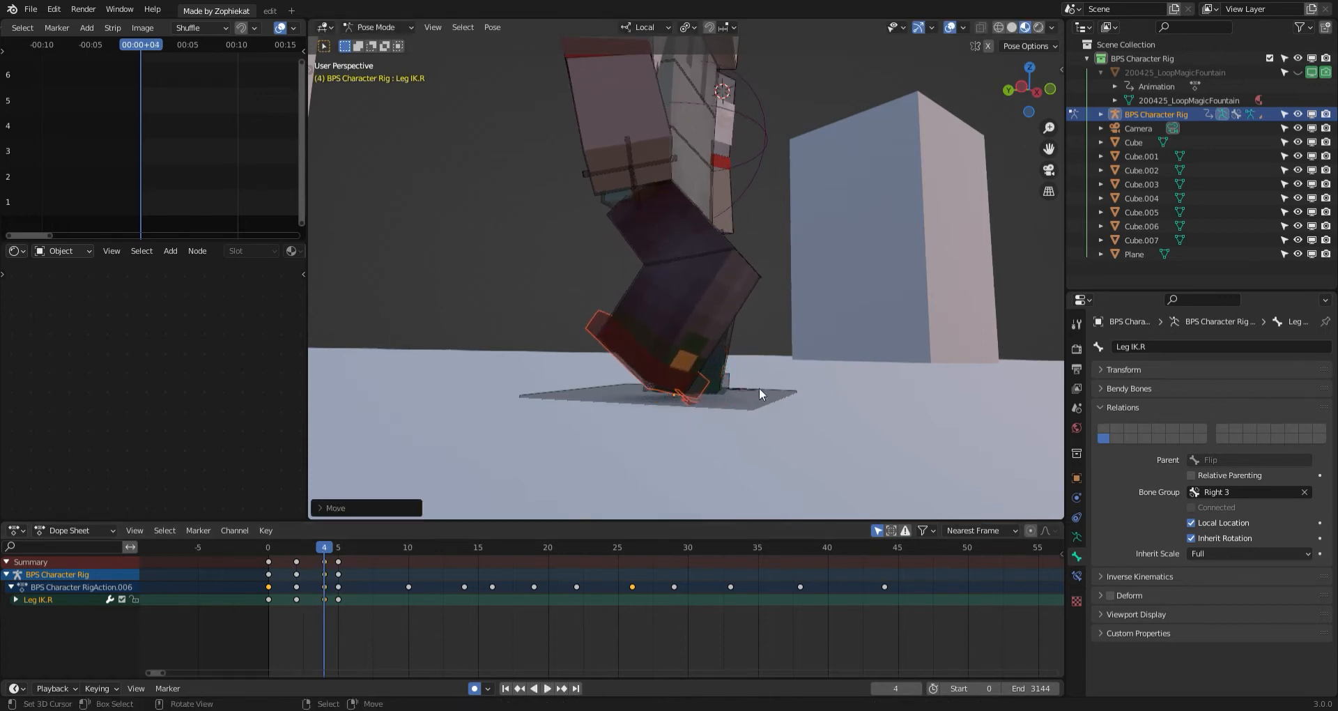
Check the foot pose at frame 5 and delete the Leg IK.R keyframe there.
{"action": "mouse_move", "coordinate": [759, 388]}
{"action": "middle_mouse_down"}
{"action": "mouse_move", "coordinate": [641, 389]}
{"action": "mouse_move", "coordinate": [755, 384]}
{"action": "middle_mouse_up"}
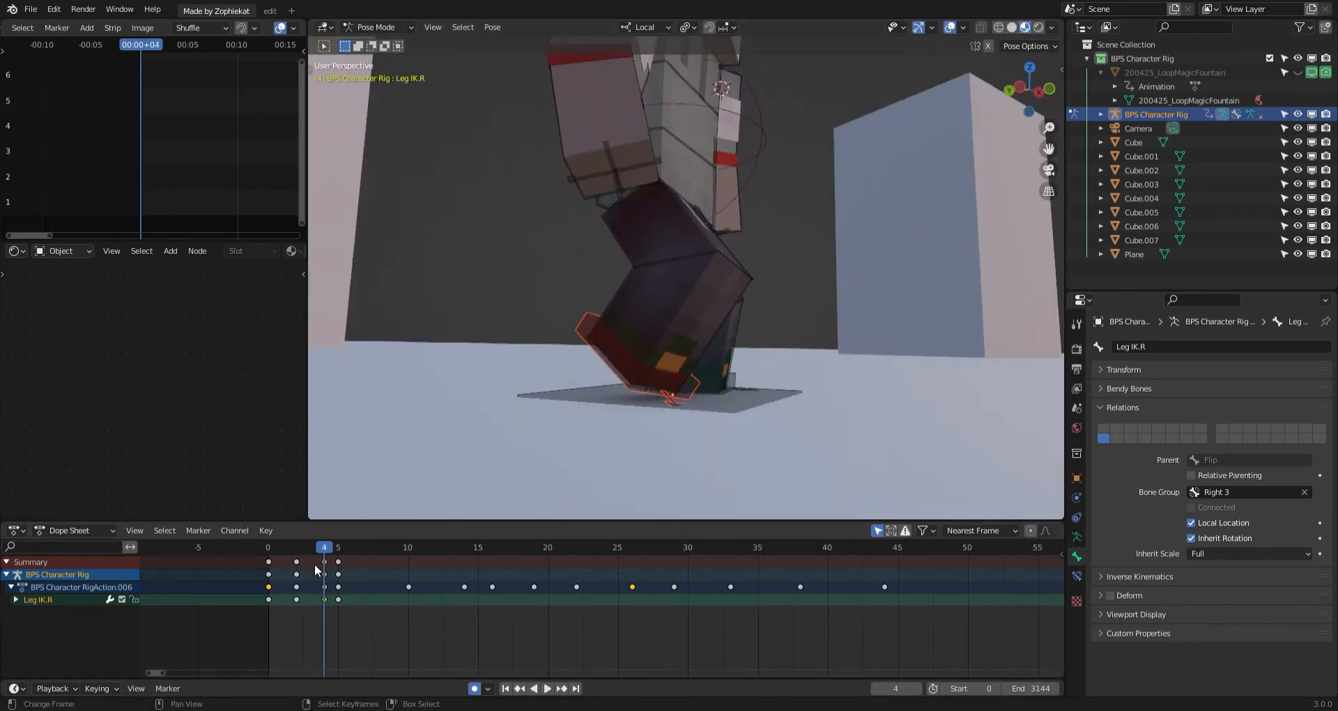
{"action": "left_click_drag", "start_coordinate": [315, 570], "coordinate": [336, 577]}
{"action": "middle_click_drag", "start_coordinate": [600, 433], "coordinate": [673, 406]}
{"action": "right_click", "coordinate": [340, 569]}
{"action": "key", "text": "Delete"}
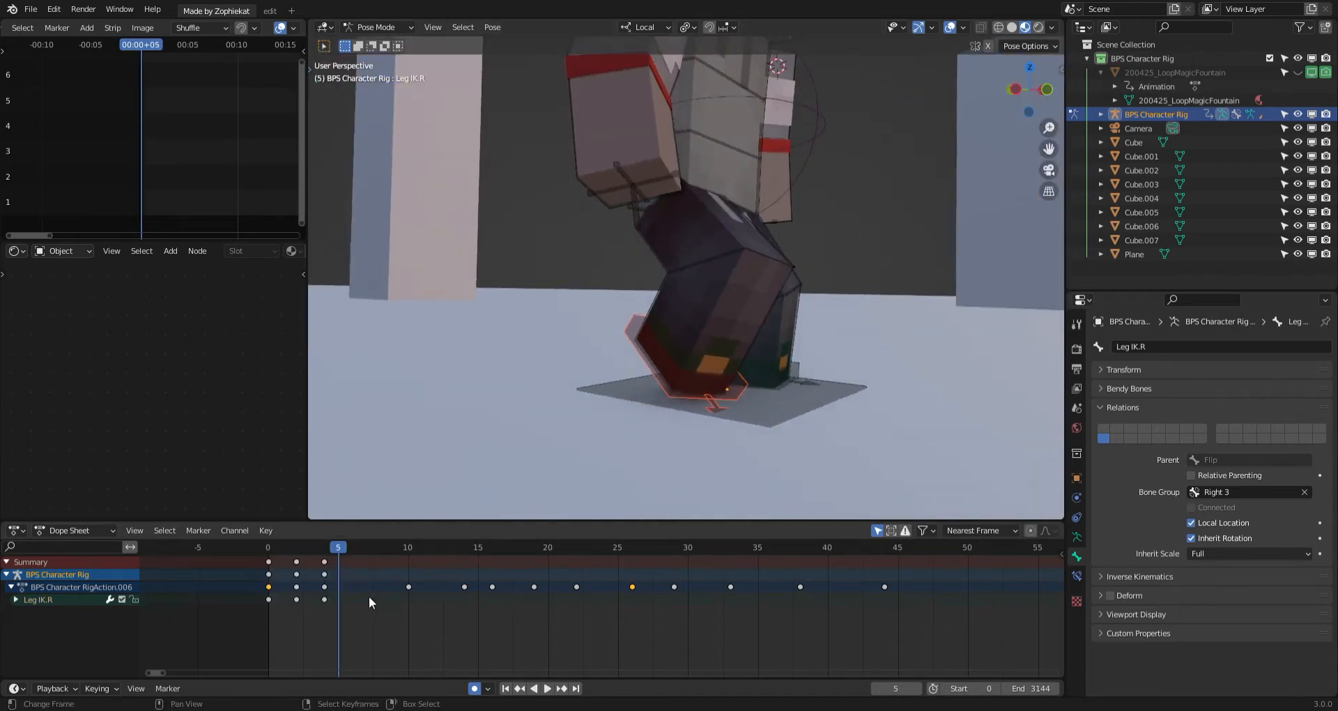
At frame 7, move Leg IK.R backward and rotate it so the right foot is planted behind the body.
{"action": "left_click", "coordinate": [361, 582]}
{"action": "middle_click_drag", "start_coordinate": [521, 492], "coordinate": [812, 404]}
{"action": "key", "text": "g"}
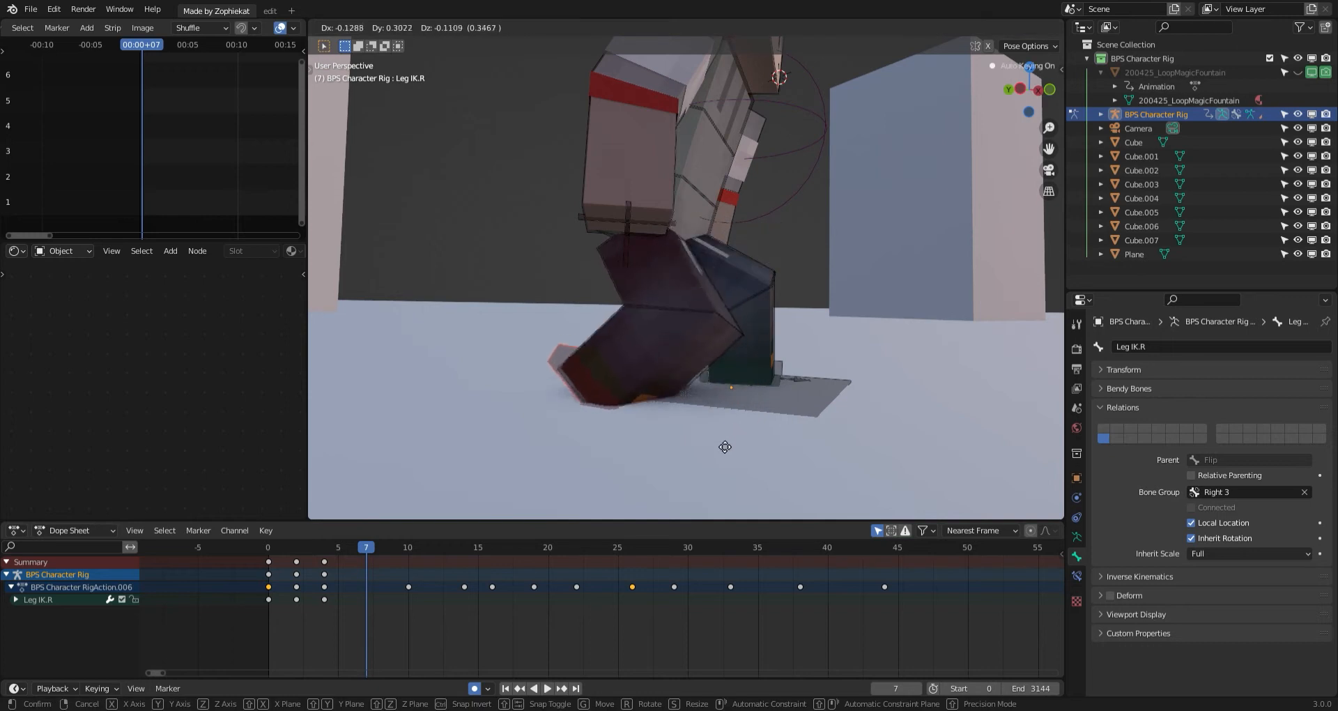
{"action": "left_click", "coordinate": [724, 446]}
{"action": "key", "text": "r"}
{"action": "left_click", "coordinate": [732, 377]}
{"action": "key", "text": "r"}
{"action": "key", "text": "r"}
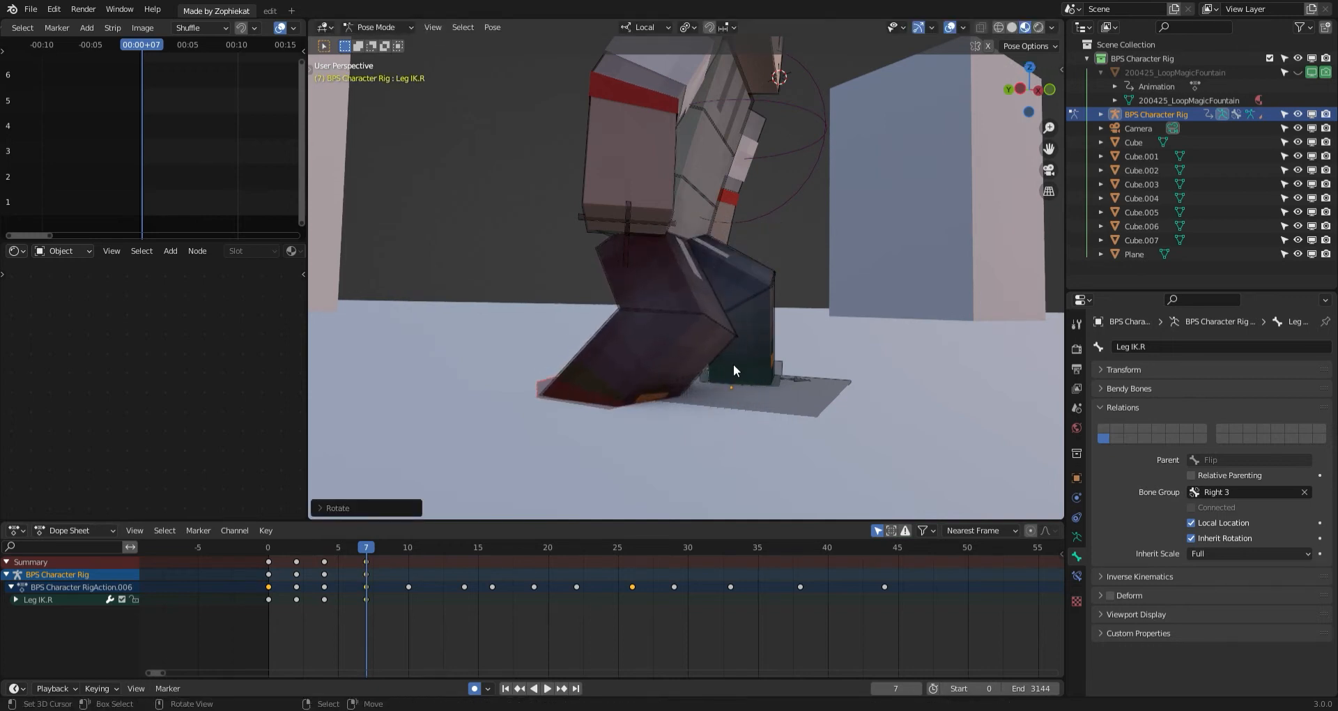
{"action": "left_click", "coordinate": [745, 371]}
From the front, adjust the sideways placement and rotation of Leg IK.R at frame 7.
{"action": "middle_click_drag", "start_coordinate": [746, 371], "coordinate": [630, 379]}
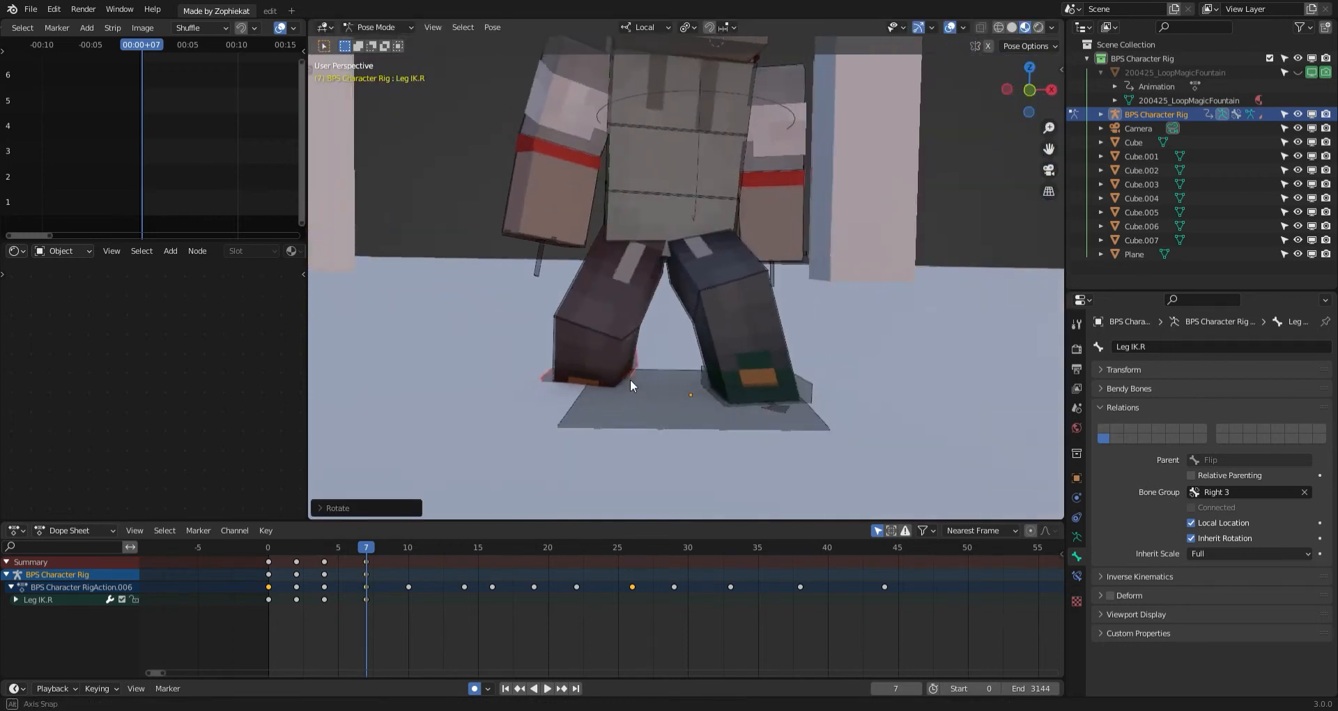
{"action": "key", "text": "g"}
{"action": "left_click", "coordinate": [691, 391]}
{"action": "key", "text": "r"}
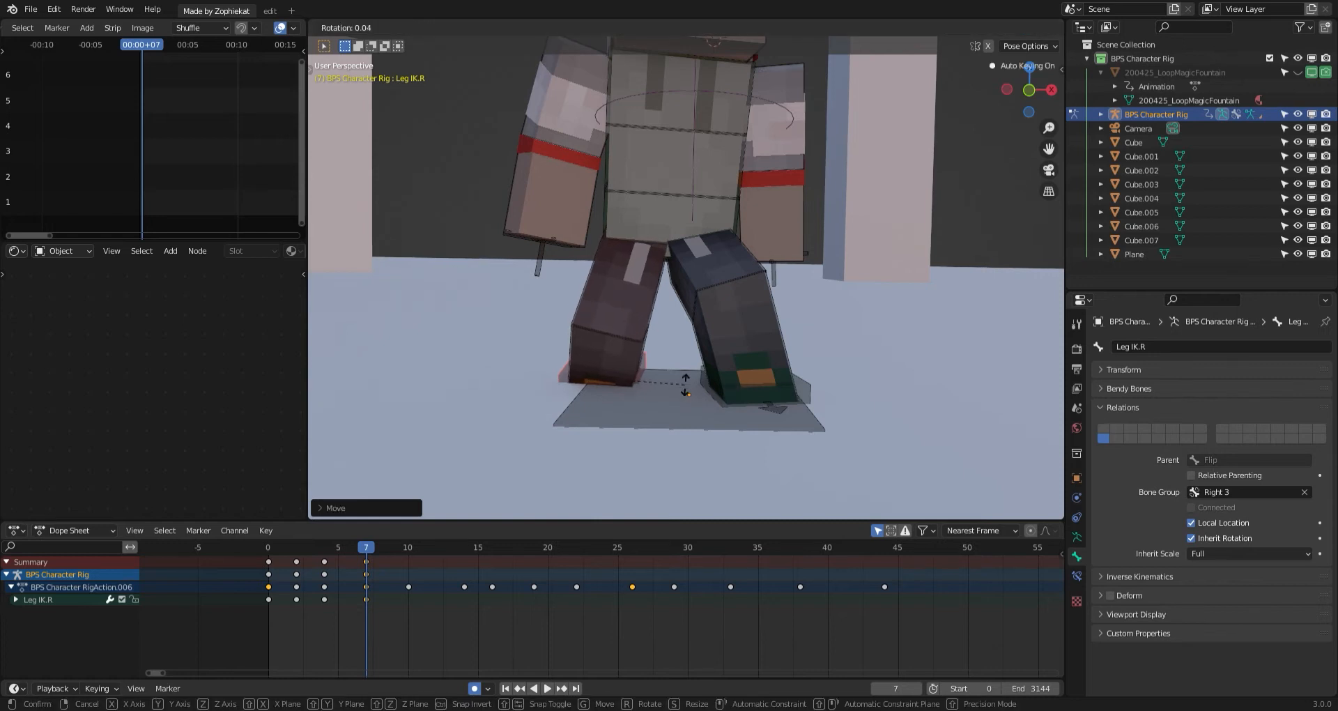
{"action": "key", "text": "g"}
{"action": "left_click", "coordinate": [668, 387]}
{"action": "middle_click_drag", "start_coordinate": [668, 388], "coordinate": [800, 388]}
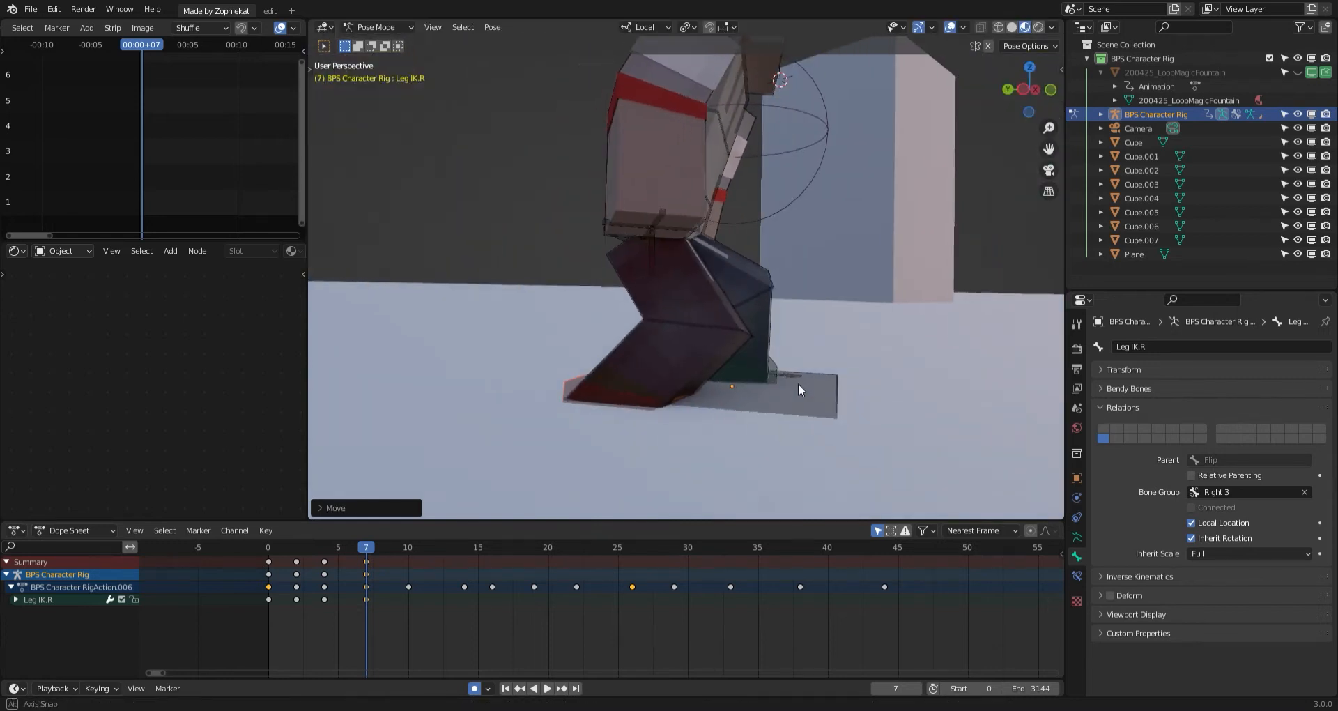
Play back the right foot's backward step from frame 0, viewing it from the side and the front.
{"action": "key", "text": "shift+Left"}
{"action": "key", "text": "space"}
{"action": "key", "text": "space"}
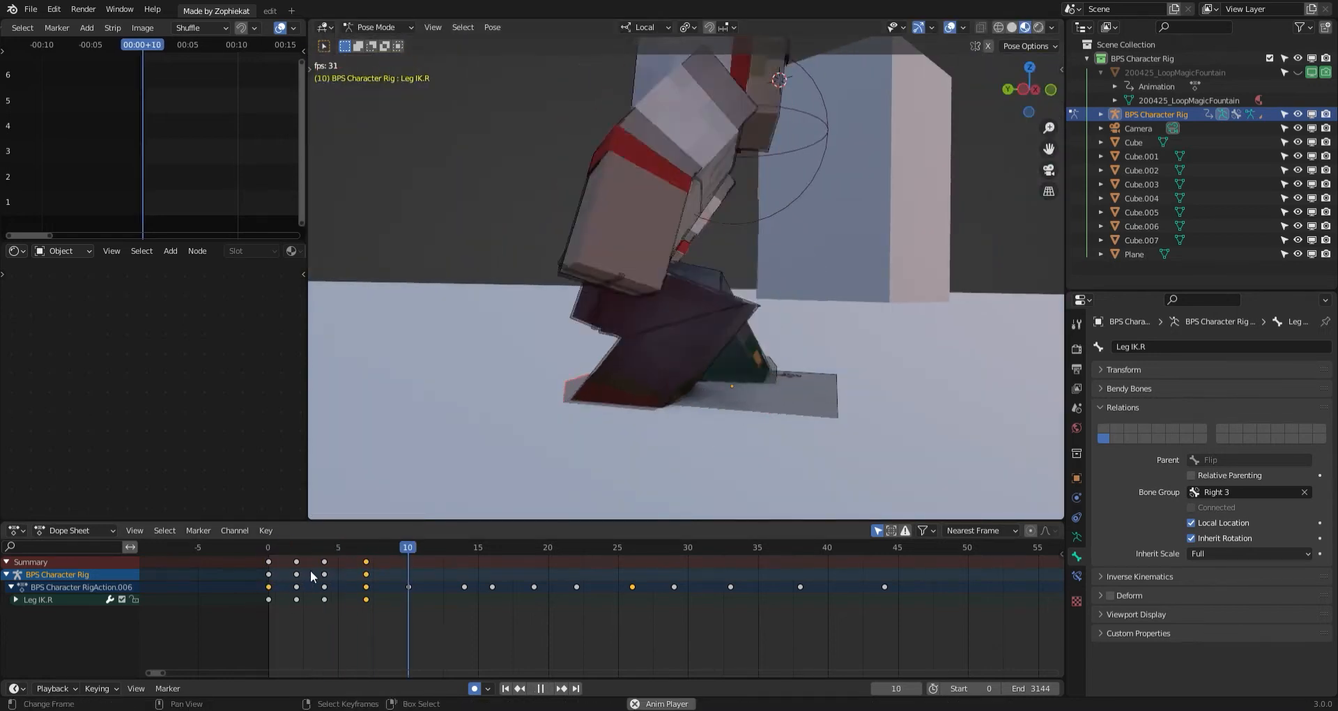
{"action": "key", "text": "Escape"}
{"action": "middle_click_drag", "start_coordinate": [727, 464], "coordinate": [591, 448]}
{"action": "key", "text": "space"}
{"action": "key", "text": "space"}
{"action": "middle_click_drag", "start_coordinate": [683, 445], "coordinate": [825, 444]}
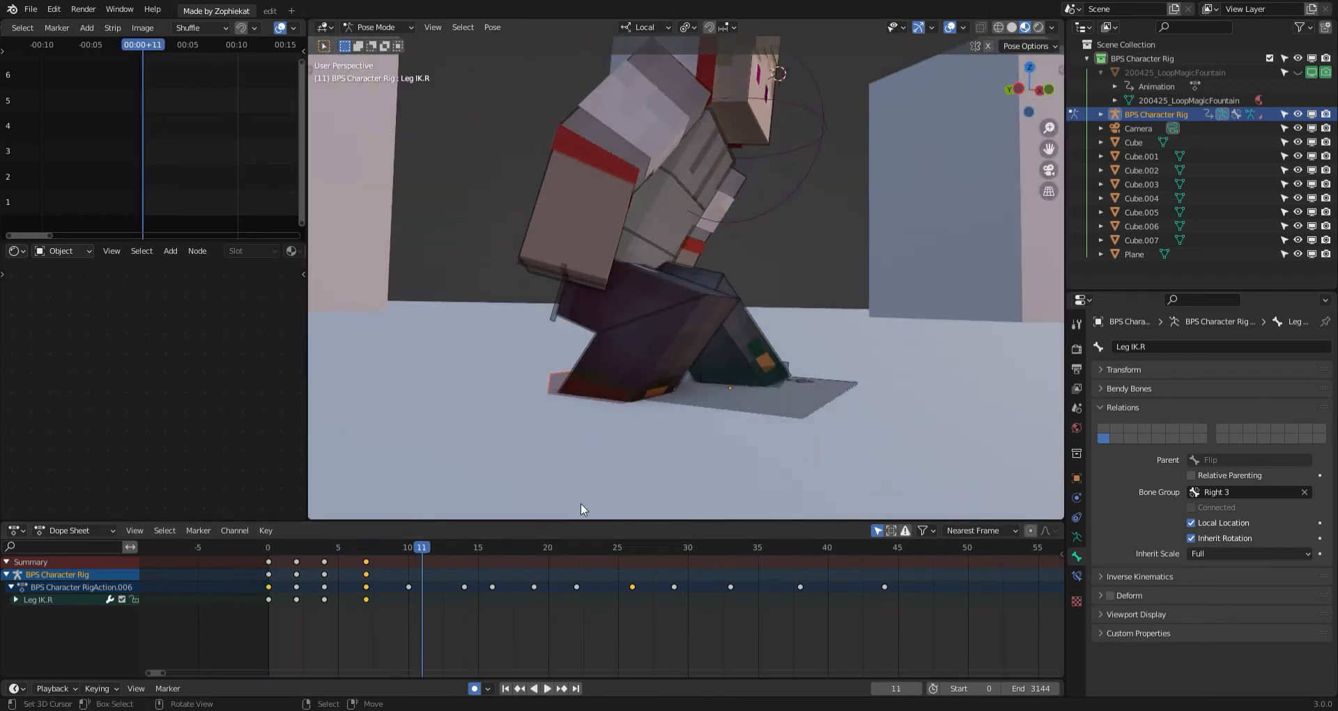
Reselect Leg IK.R at frame 1, replay the foot movement from the front, and return to frame 0.
{"action": "left_click", "coordinate": [278, 579]}
{"action": "left_click", "coordinate": [558, 492]}
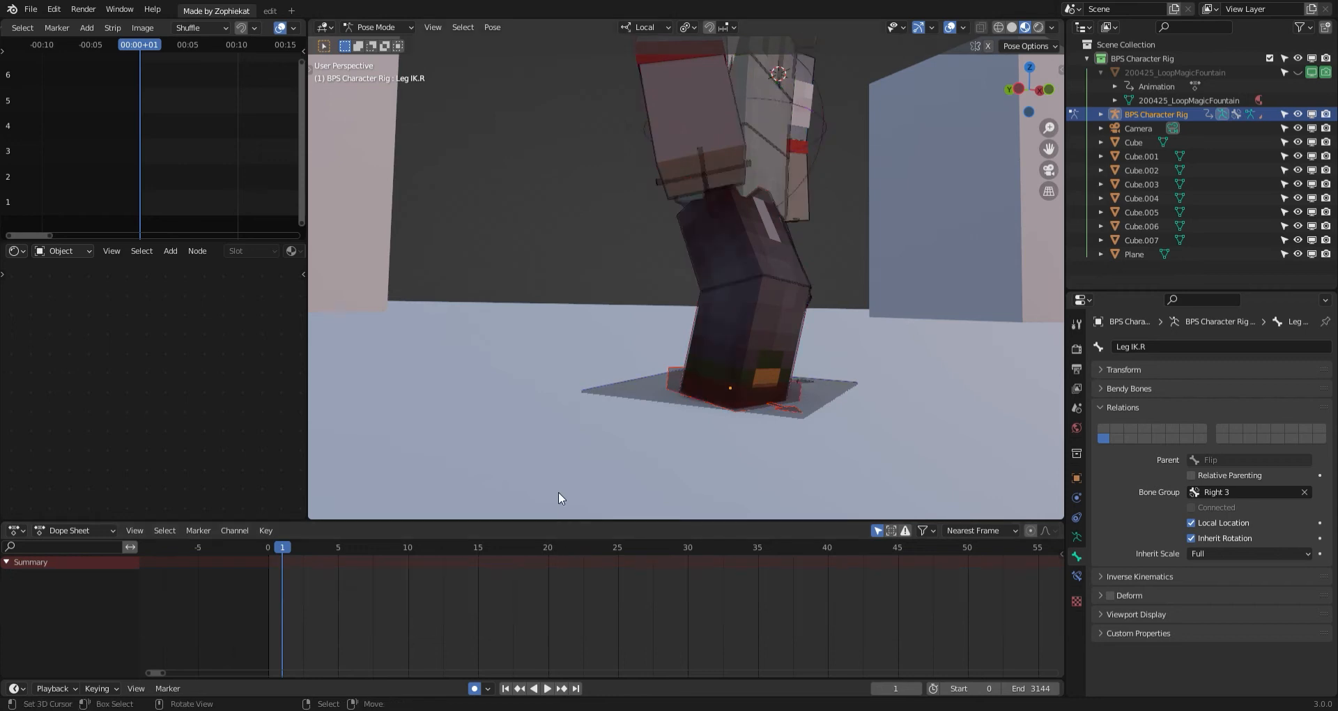
{"action": "scroll", "coordinate": [556, 478], "scroll_direction": "up", "scroll_amount": 2}
{"action": "left_click", "coordinate": [689, 381]}
{"action": "middle_click_drag", "start_coordinate": [688, 382], "coordinate": [584, 383]}
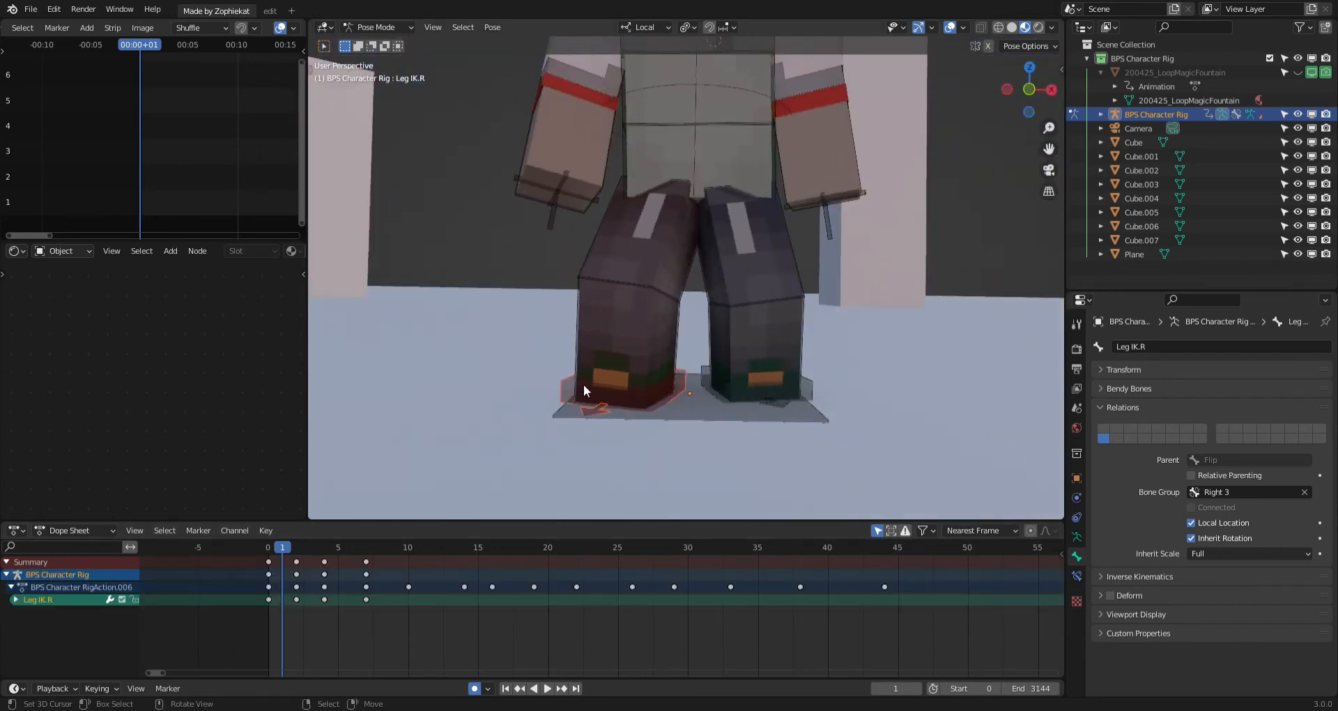
{"action": "key", "text": "space"}
{"action": "key", "text": "space"}
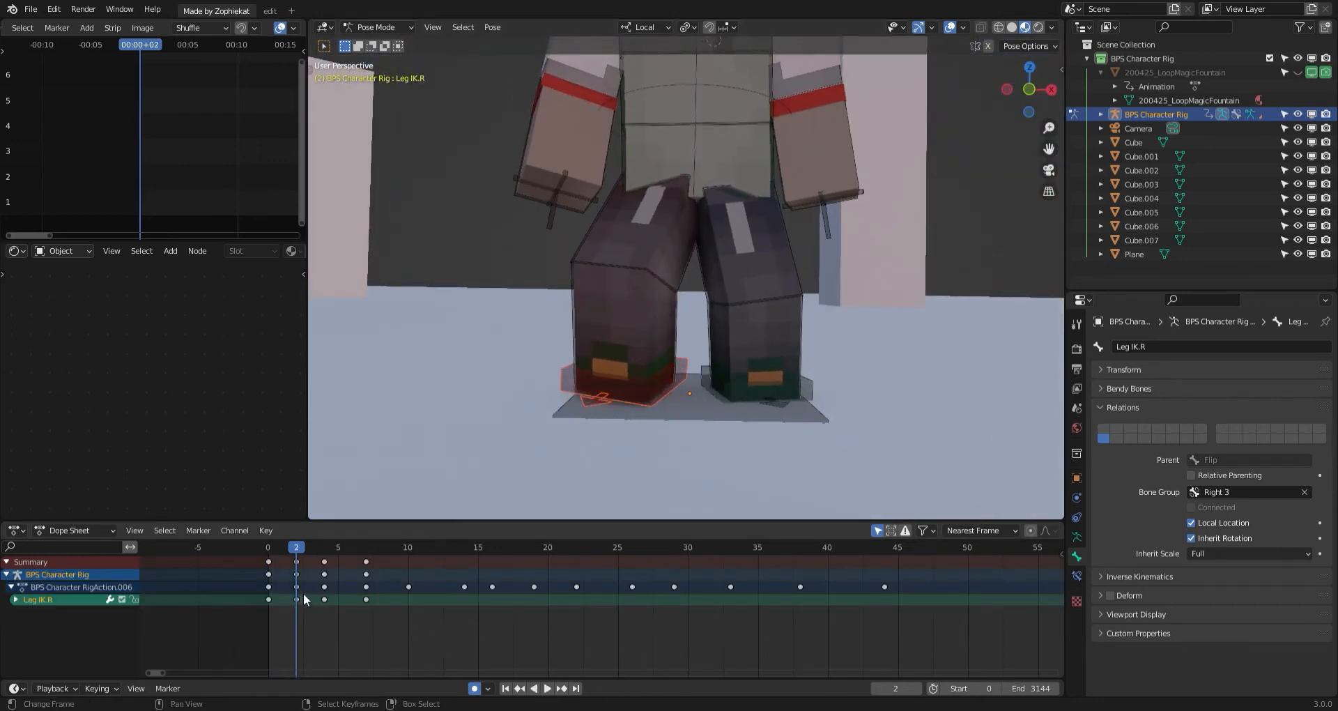
{"action": "key", "text": "space"}
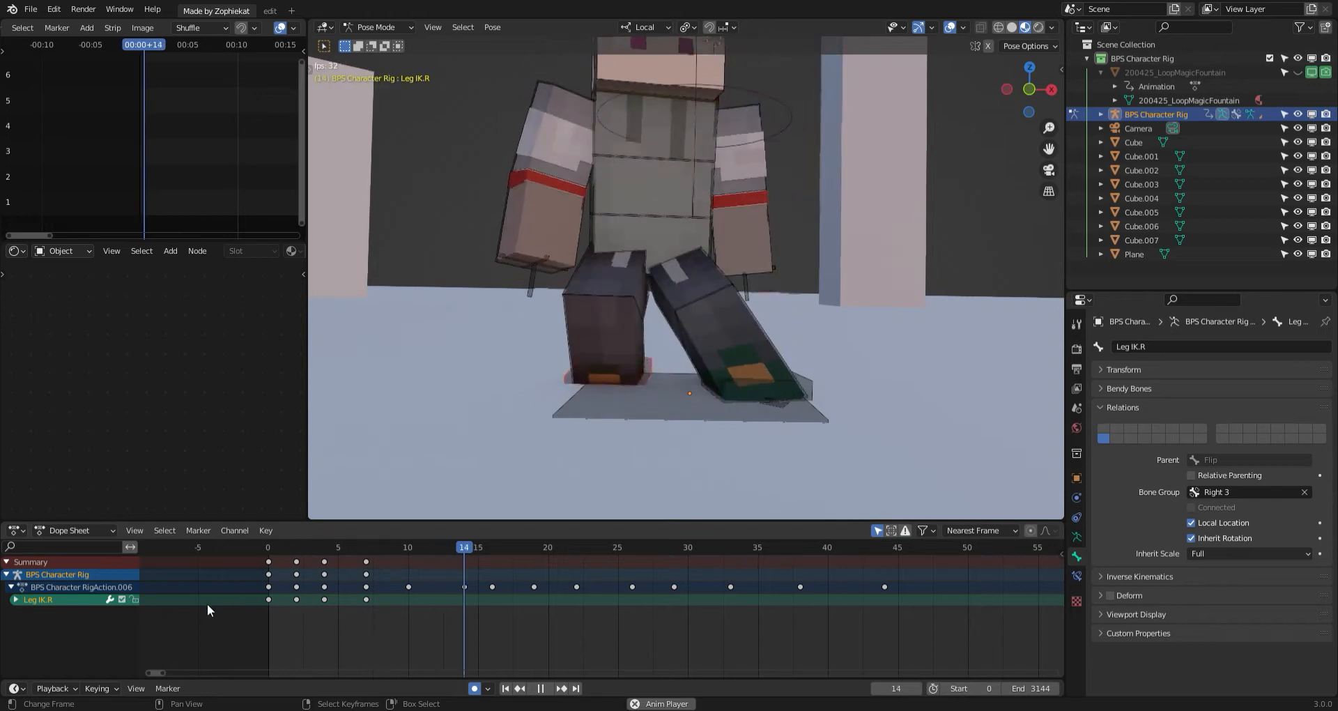
{"action": "left_click_drag", "start_coordinate": [207, 603], "coordinate": [248, 608]}
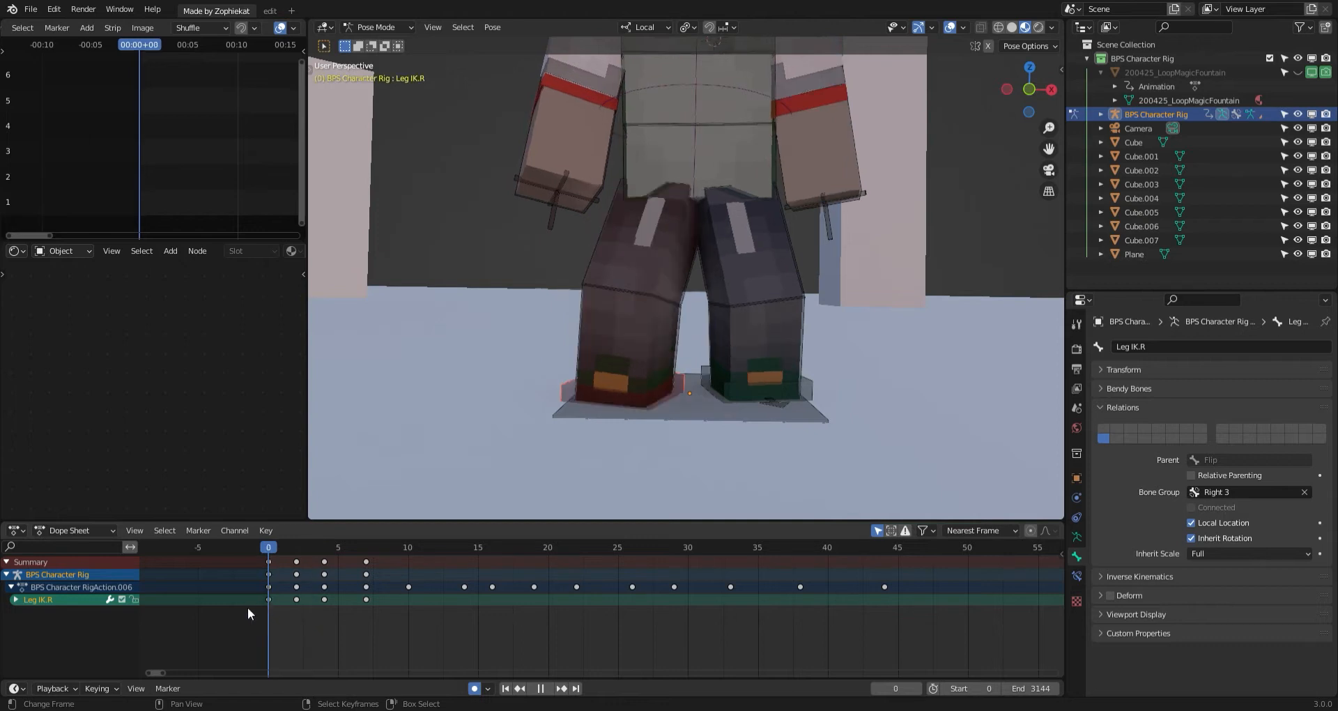
Scrub through the right foot's step up to frame 9, examining its poses from several angles.
{"action": "middle_click_drag", "start_coordinate": [598, 425], "coordinate": [564, 420]}
{"action": "key", "text": "space"}
{"action": "key", "text": "space"}
{"action": "left_click_drag", "start_coordinate": [363, 613], "coordinate": [280, 613]}
{"action": "middle_click_drag", "start_coordinate": [717, 421], "coordinate": [761, 421]}
{"action": "left_click_drag", "start_coordinate": [273, 587], "coordinate": [311, 588]}
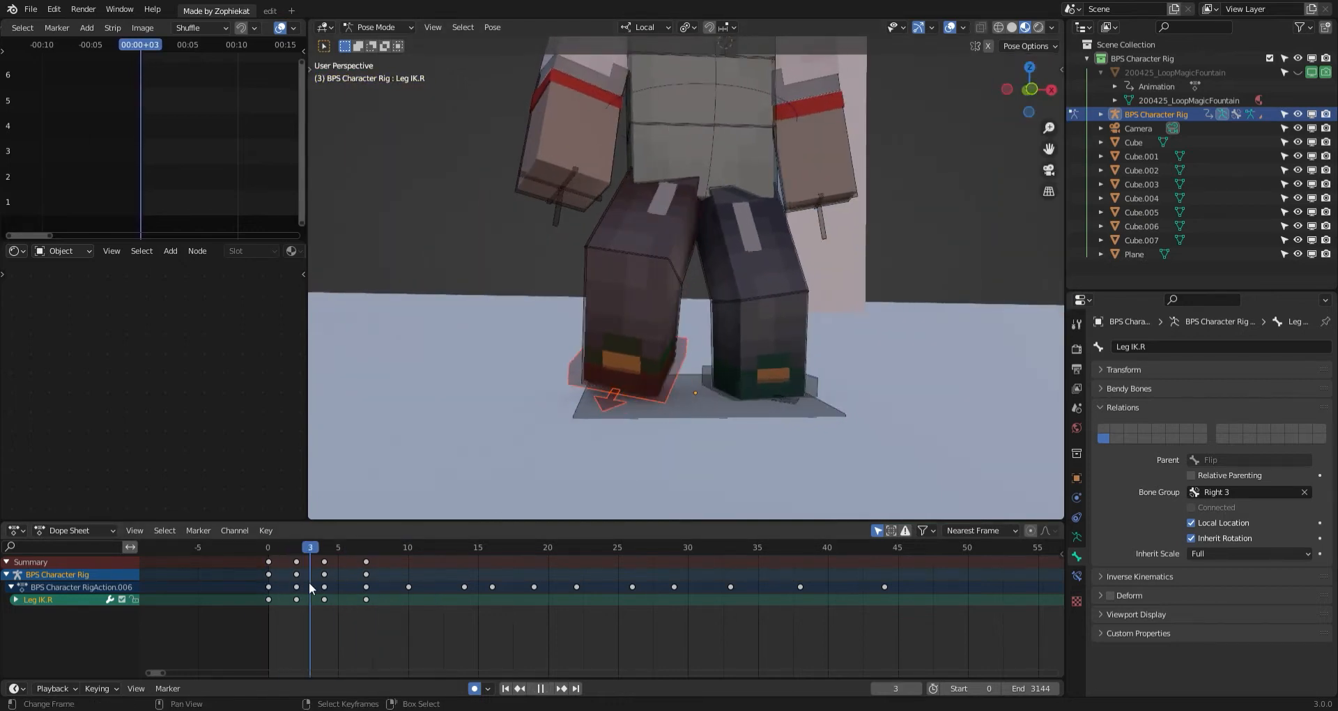
{"action": "middle_click_drag", "start_coordinate": [528, 404], "coordinate": [668, 390]}
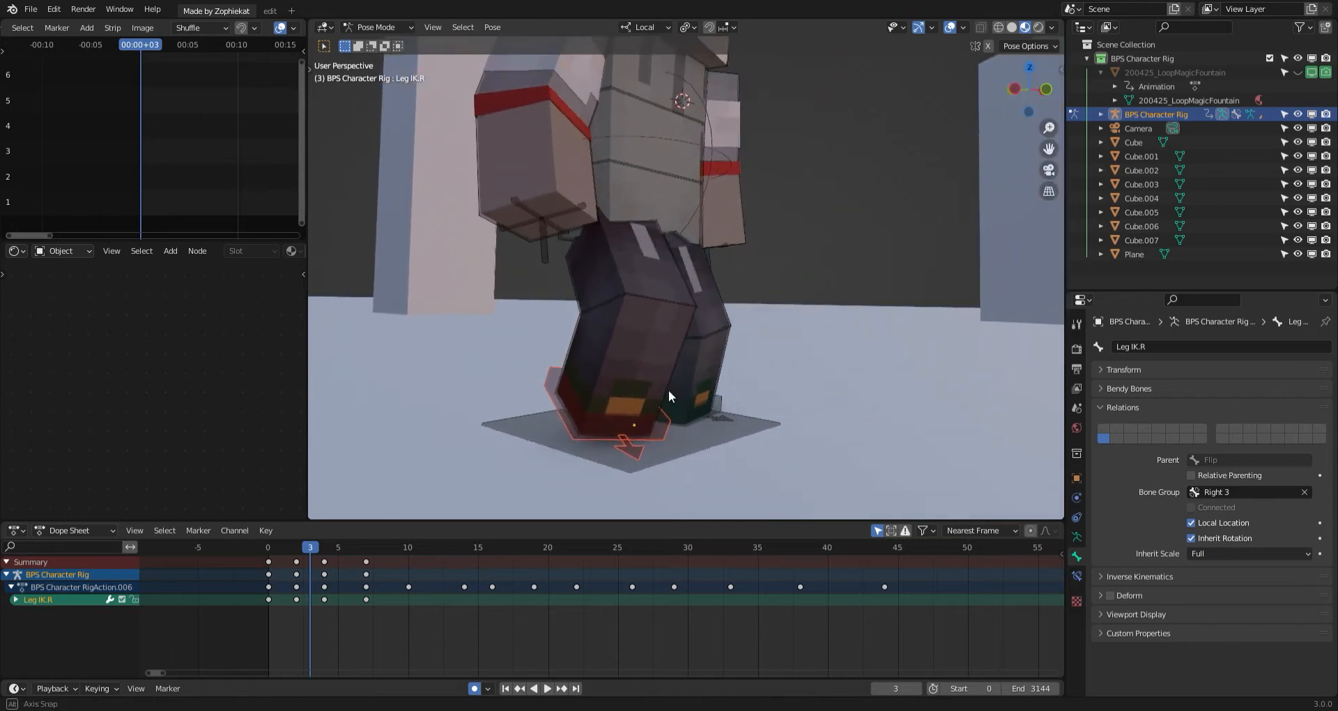
{"action": "left_click_drag", "start_coordinate": [321, 567], "coordinate": [345, 570]}
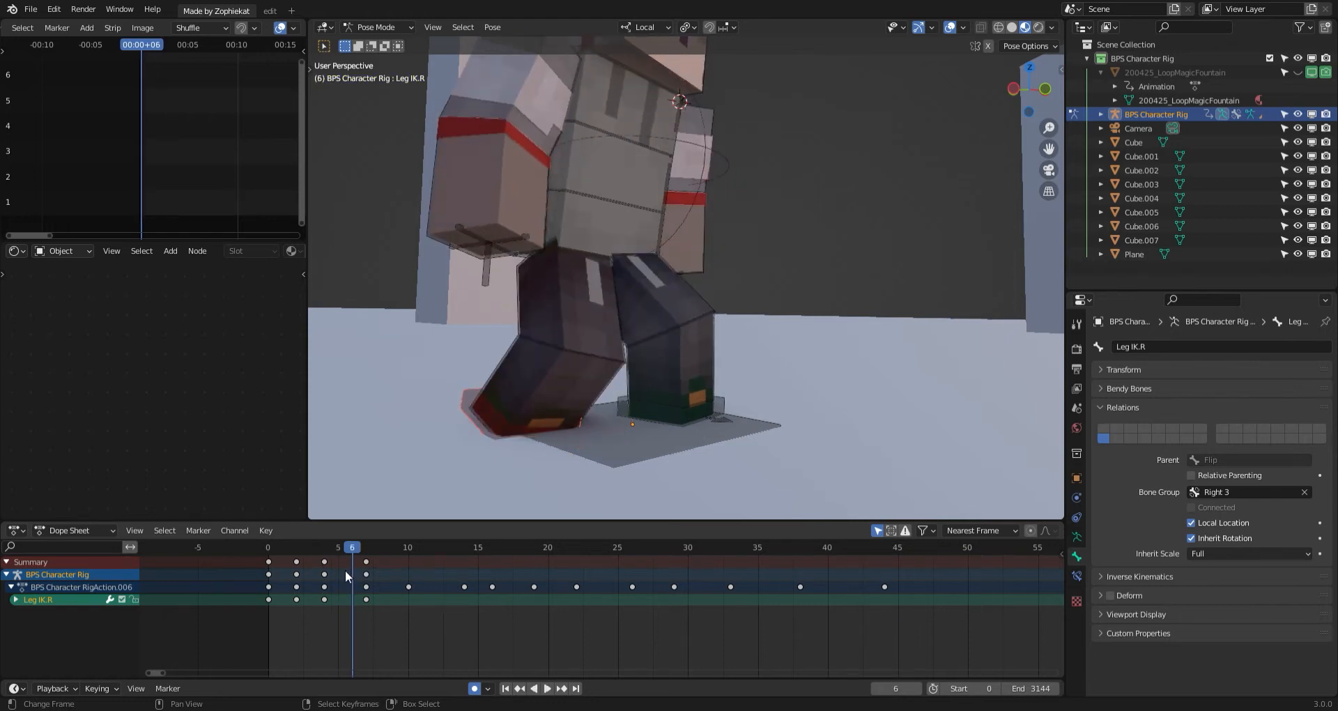
{"action": "middle_click_drag", "start_coordinate": [531, 445], "coordinate": [556, 438]}
{"action": "left_click_drag", "start_coordinate": [354, 558], "coordinate": [393, 555]}
Select the Leg IK.L bone and keyframe it at frame 5 with a slight trackball rotation.
{"action": "right_click", "coordinate": [706, 403]}
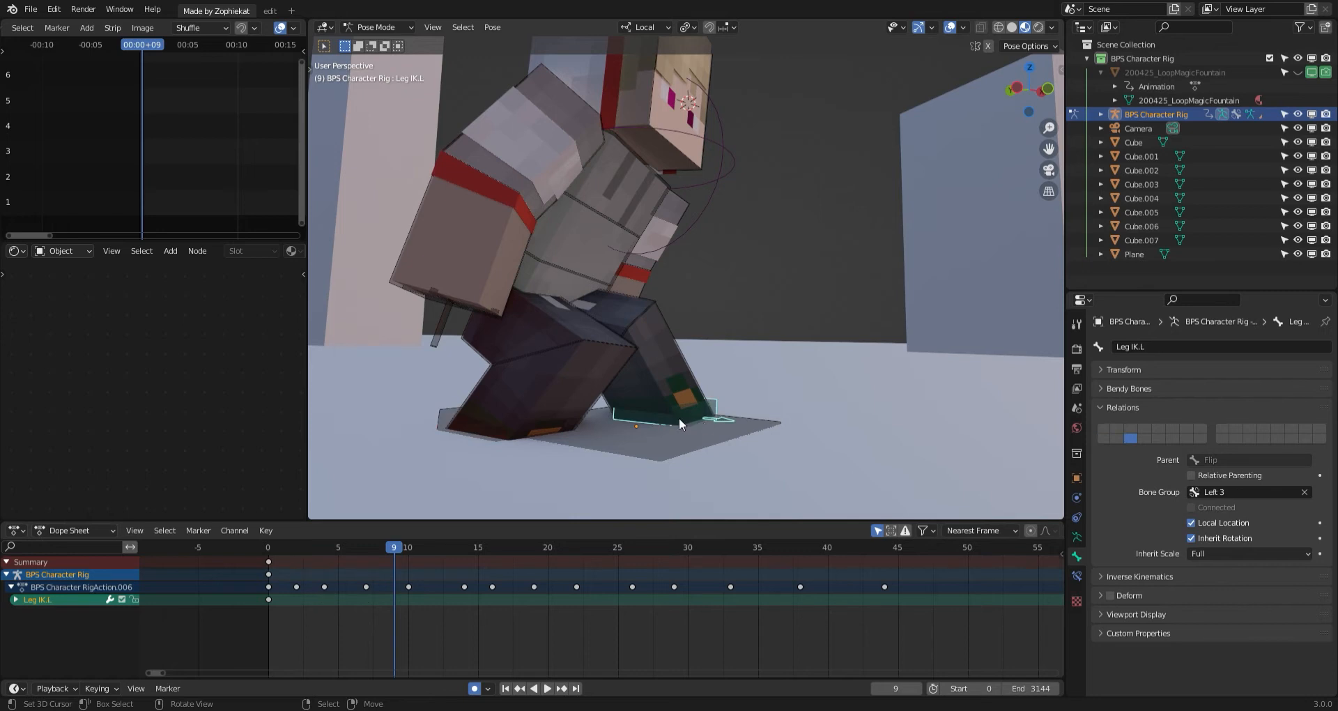
{"action": "middle_click_drag", "start_coordinate": [679, 417], "coordinate": [557, 417]}
{"action": "left_click_drag", "start_coordinate": [259, 595], "coordinate": [338, 592]}
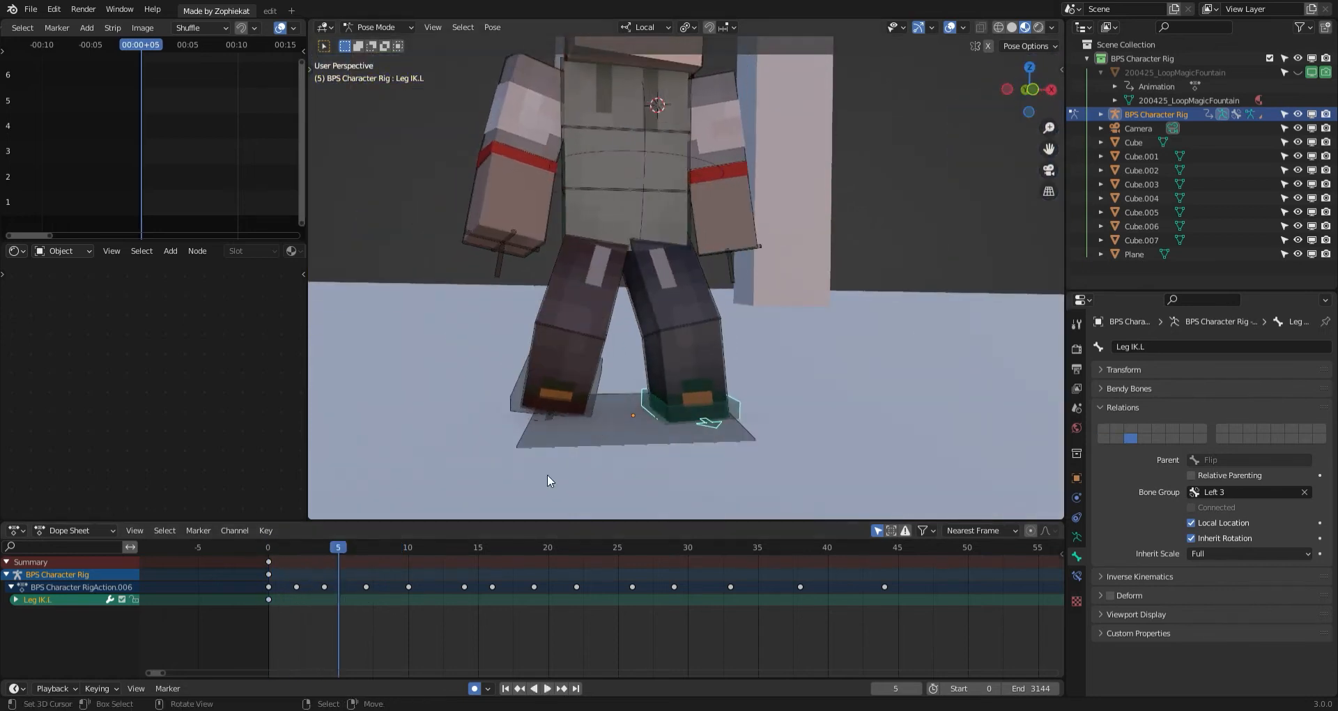
{"action": "key", "text": "r"}
{"action": "left_click", "coordinate": [763, 432]}
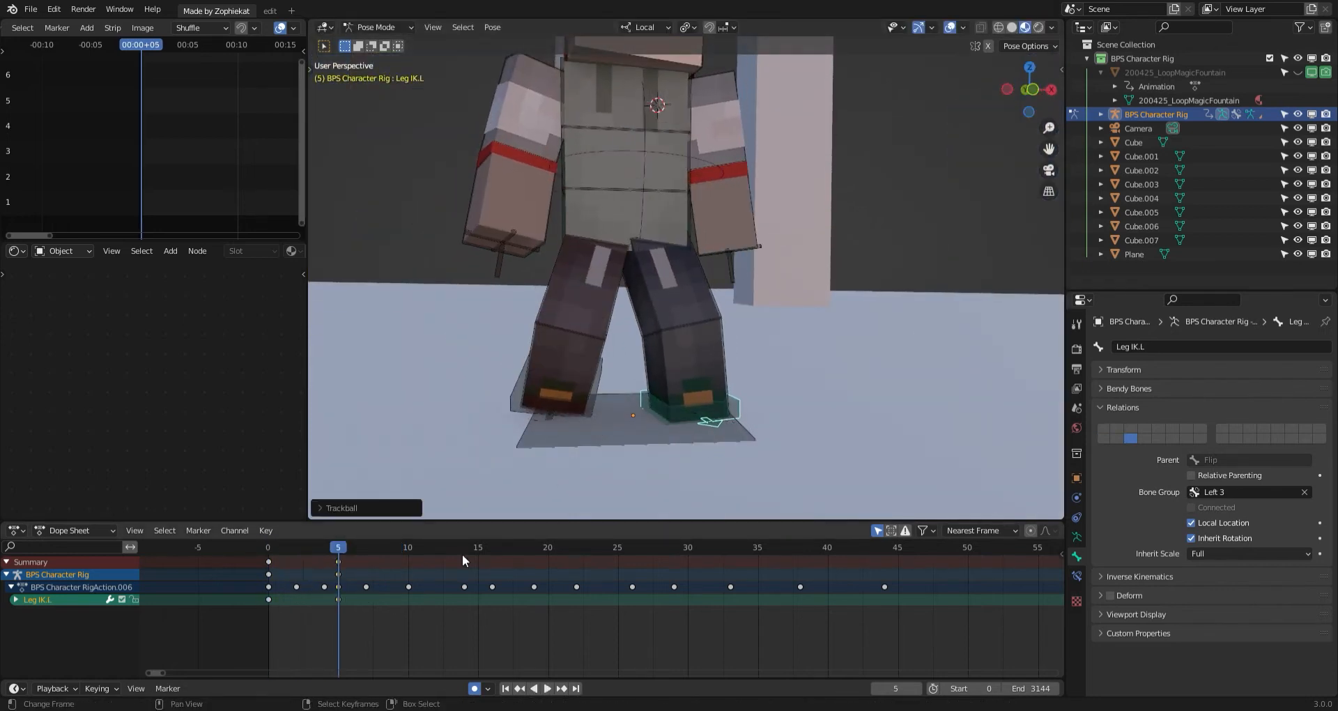
At frame 8, move Leg IK.L slightly back and adjust its trackball rotation to pose the left foot.
{"action": "key", "text": "space"}
{"action": "key", "text": "space"}
{"action": "middle_click_drag", "start_coordinate": [699, 457], "coordinate": [780, 436]}
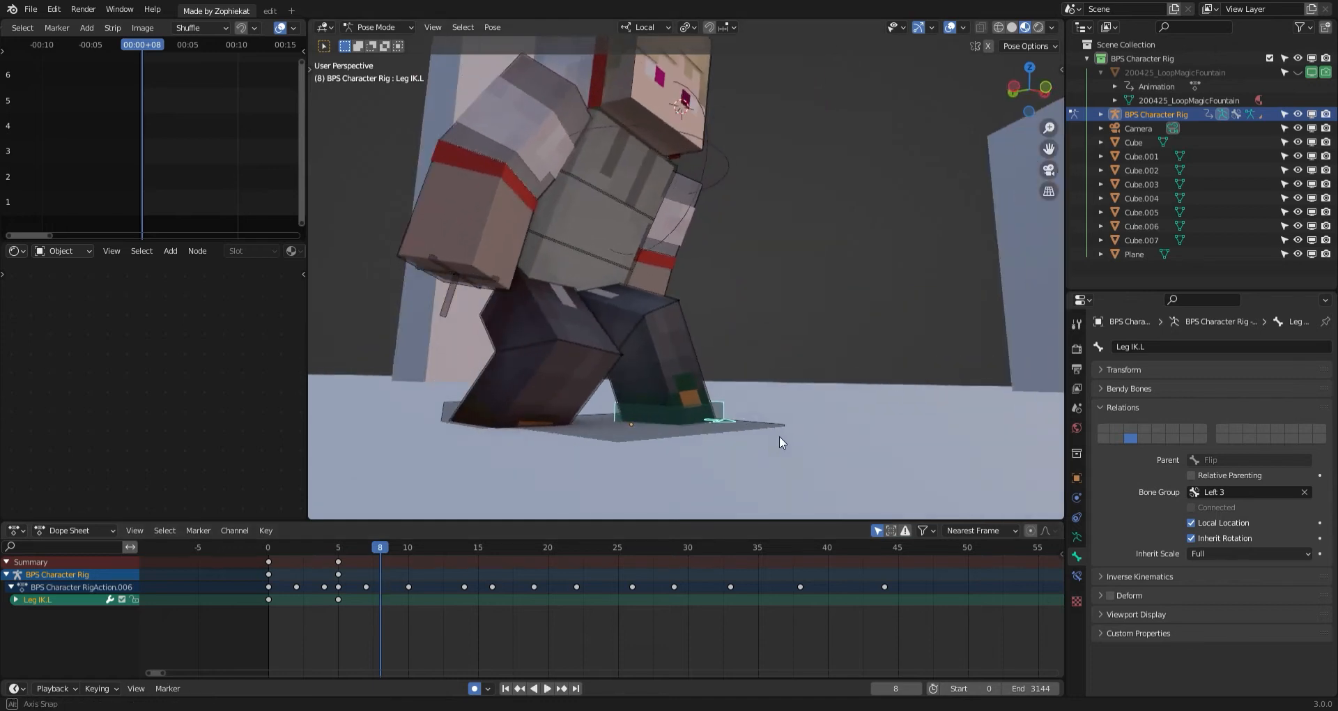
{"action": "key", "text": "g"}
{"action": "left_click", "coordinate": [778, 434]}
{"action": "key", "text": "r"}
{"action": "key", "text": "r"}
{"action": "left_click", "coordinate": [778, 432]}
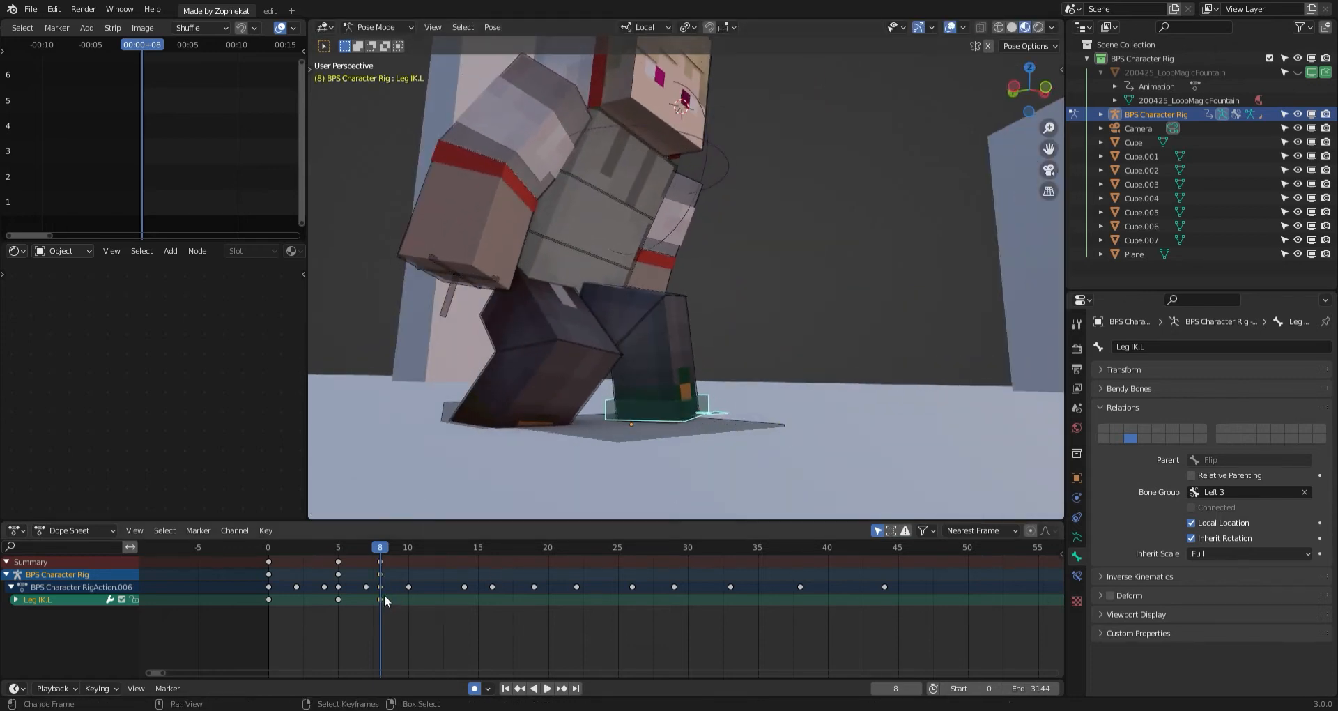
At frame 10, move Leg IK.L back beside the right foot and adjust its trackball rotation.
{"action": "left_click_drag", "start_coordinate": [383, 595], "coordinate": [408, 587]}
{"action": "middle_click_drag", "start_coordinate": [686, 466], "coordinate": [781, 435]}
{"action": "key", "text": "g"}
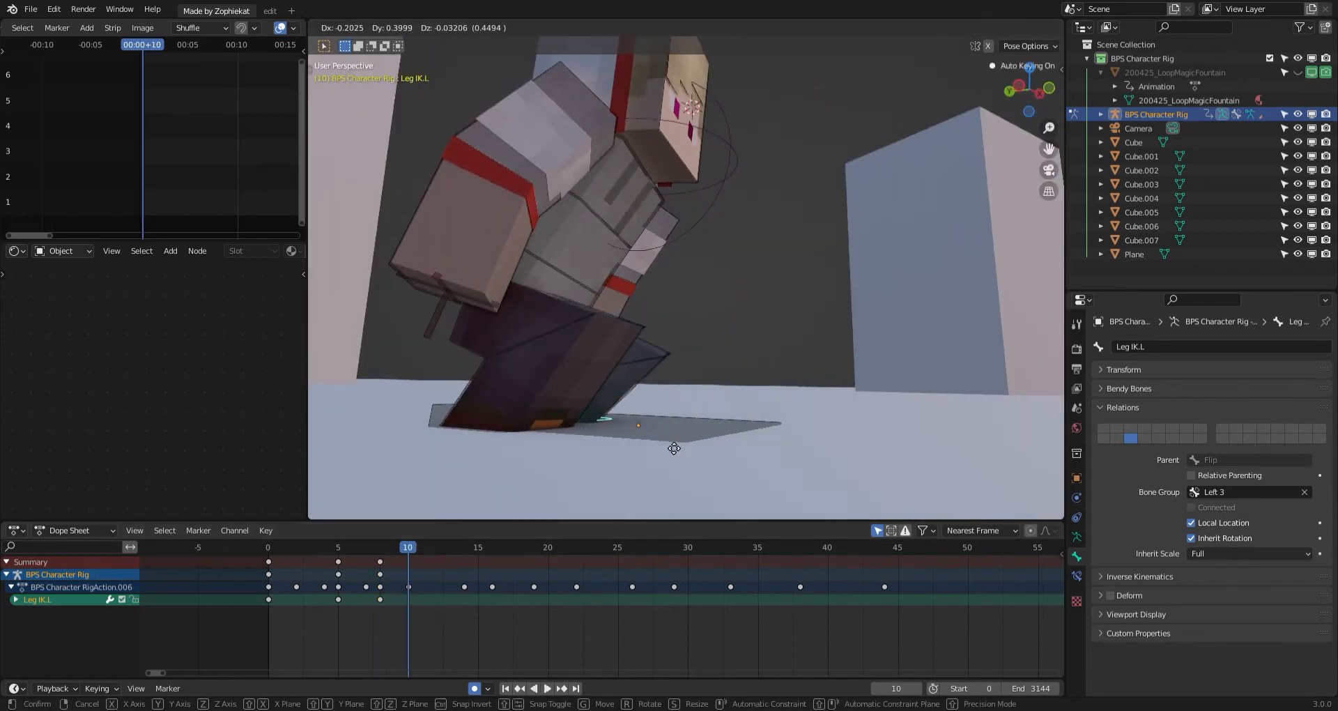
{"action": "left_click", "coordinate": [674, 448]}
{"action": "middle_click_drag", "start_coordinate": [668, 449], "coordinate": [474, 453]}
{"action": "middle_click_drag", "start_coordinate": [720, 422], "coordinate": [779, 416]}
{"action": "key", "text": "r"}
{"action": "key", "text": "r"}
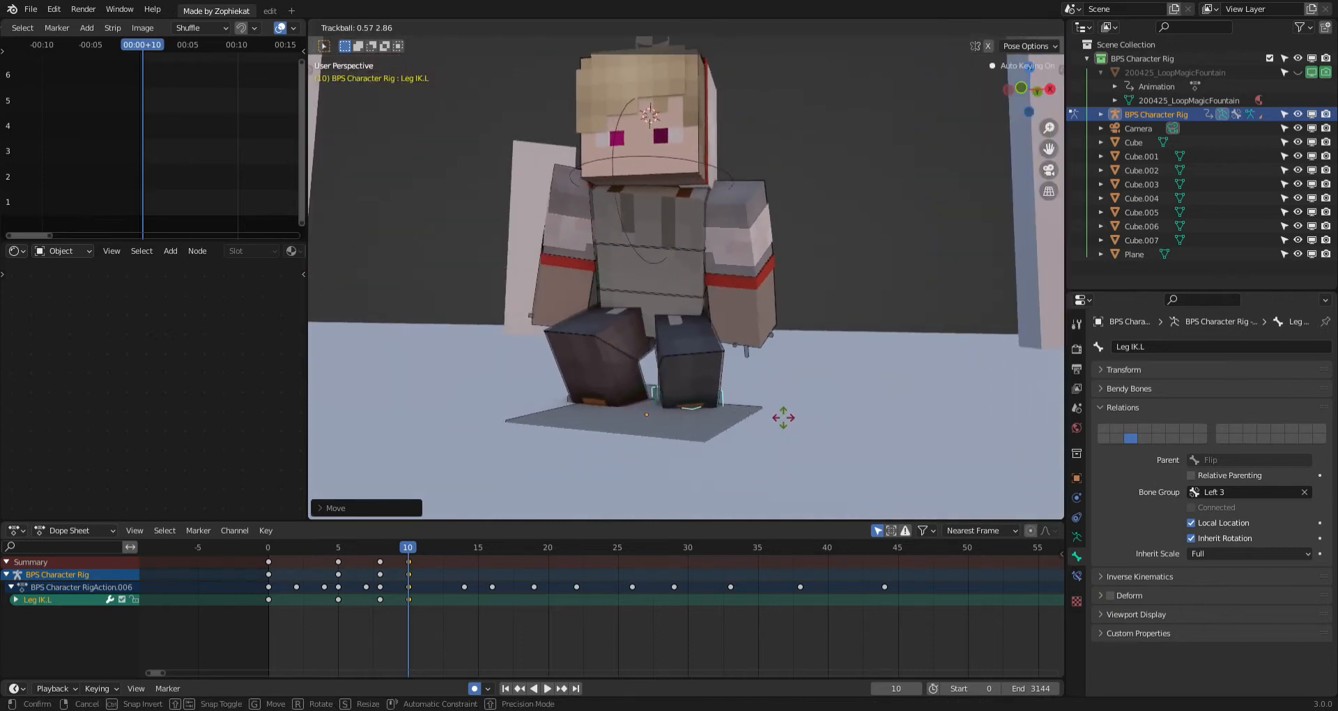
{"action": "left_click", "coordinate": [662, 410]}
Refine Leg IK.L's position and trackball rotation at frame 10 so both feet line up from the front.
{"action": "middle_click_drag", "start_coordinate": [659, 409], "coordinate": [752, 414]}
{"action": "key", "text": "g"}
{"action": "left_click", "coordinate": [812, 404]}
{"action": "key", "text": "r"}
{"action": "key", "text": "r"}
{"action": "left_click", "coordinate": [759, 413]}
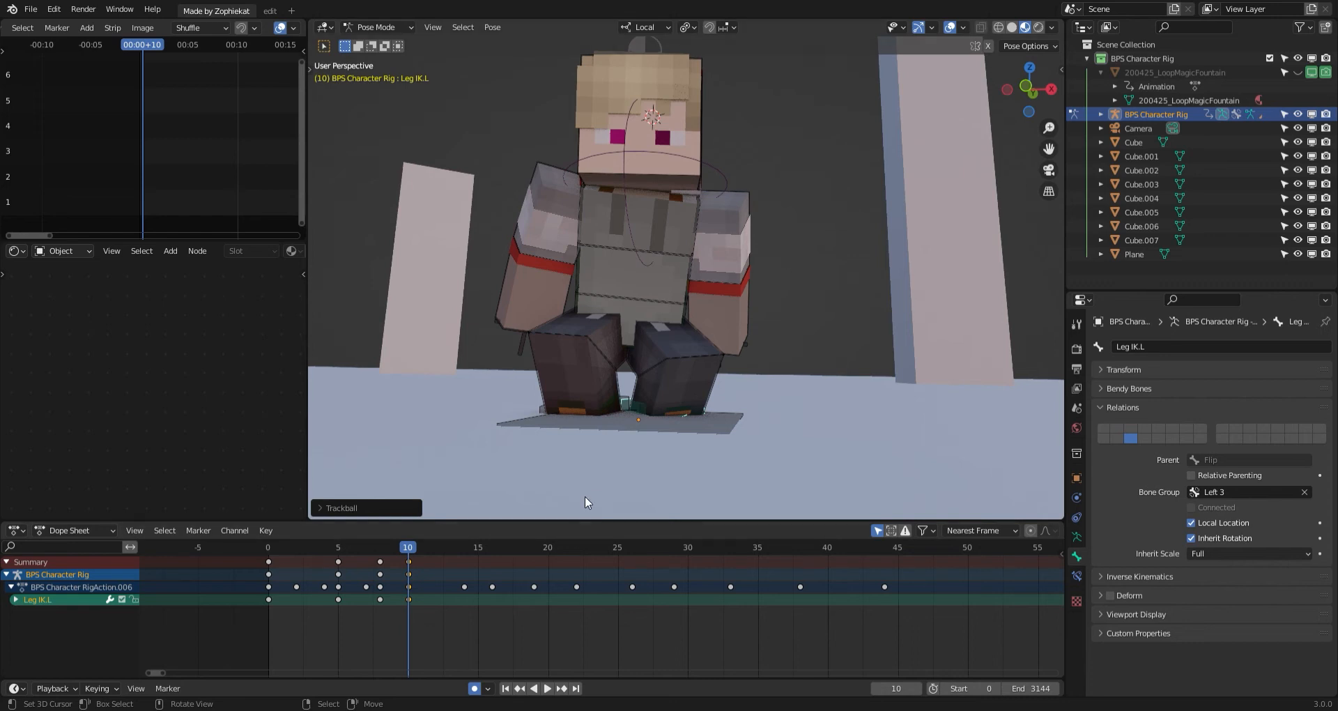
Keyframe Leg IK.L unchanged at frame 14 to hold the left foot planted, and advance to frame 15.
{"action": "left_click", "coordinate": [395, 614]}
{"action": "middle_click_drag", "start_coordinate": [534, 516], "coordinate": [637, 442]}
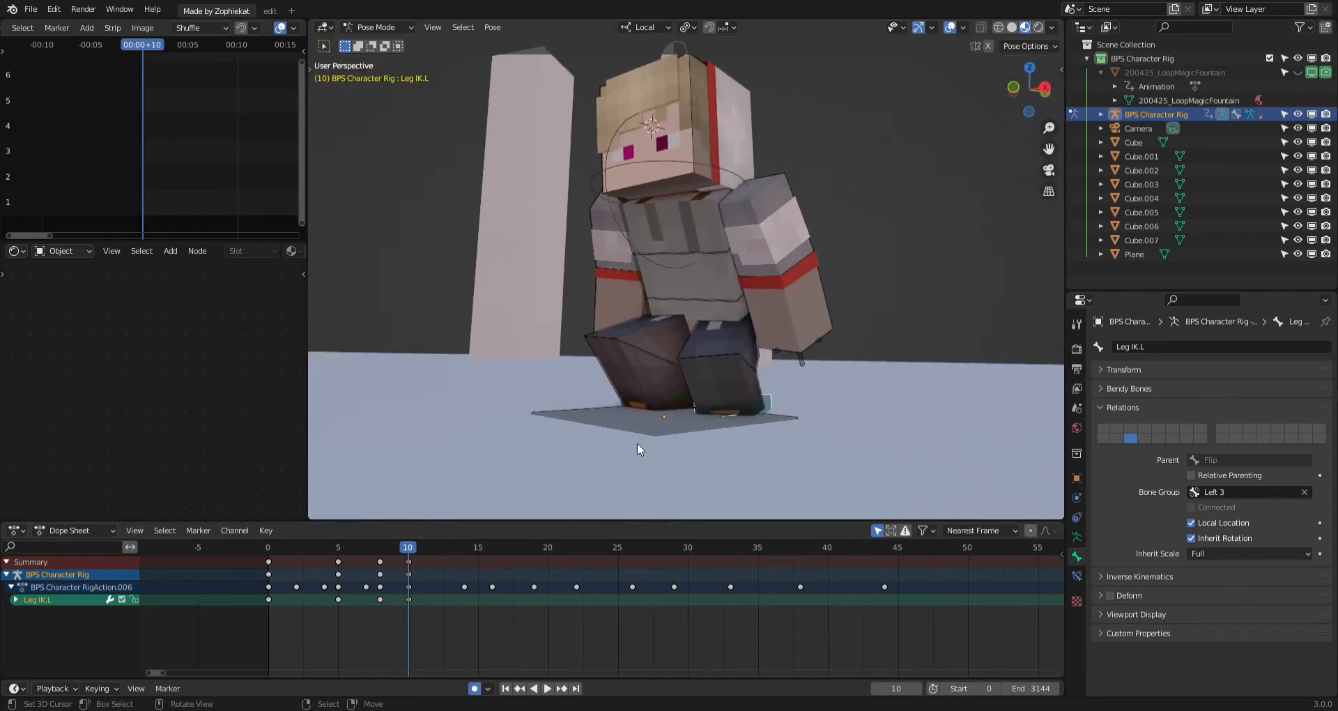
{"action": "middle_click_drag", "start_coordinate": [703, 378], "coordinate": [631, 382]}
{"action": "left_click_drag", "start_coordinate": [418, 562], "coordinate": [468, 559]}
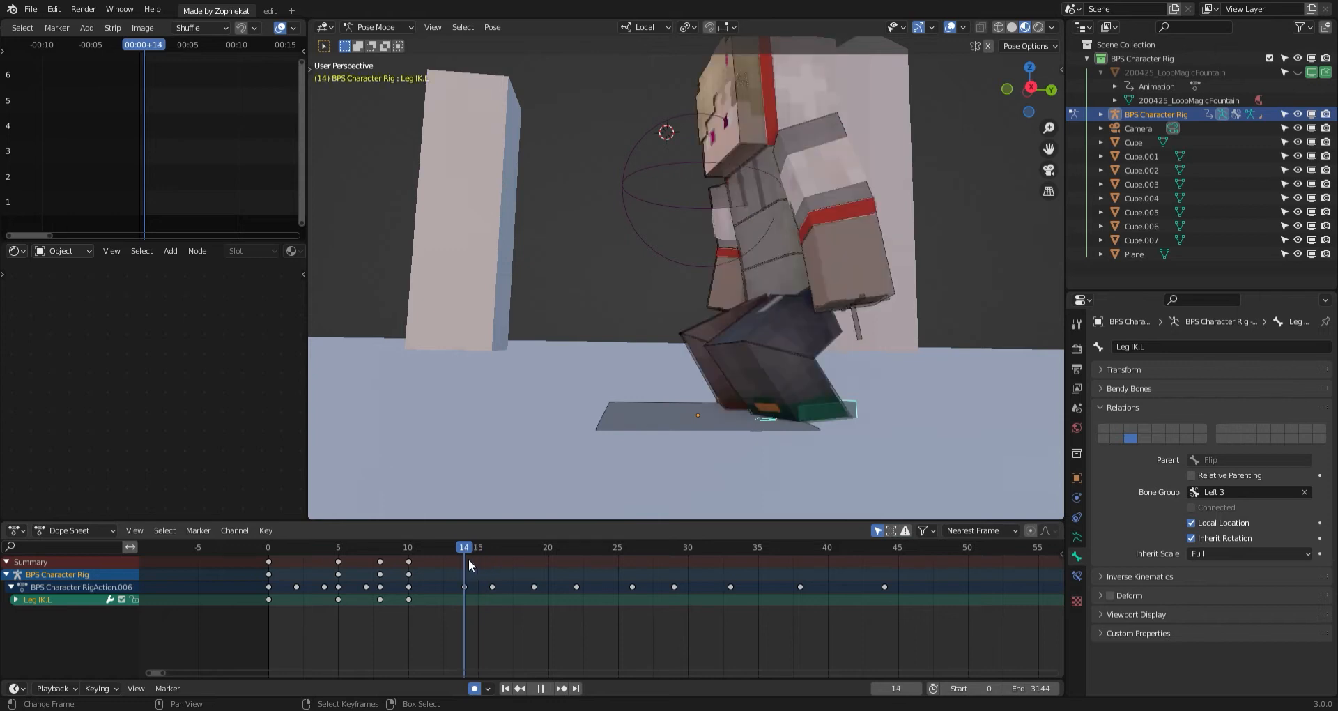
{"action": "middle_click_drag", "start_coordinate": [670, 449], "coordinate": [745, 444]}
{"action": "left_click", "coordinate": [478, 568]}
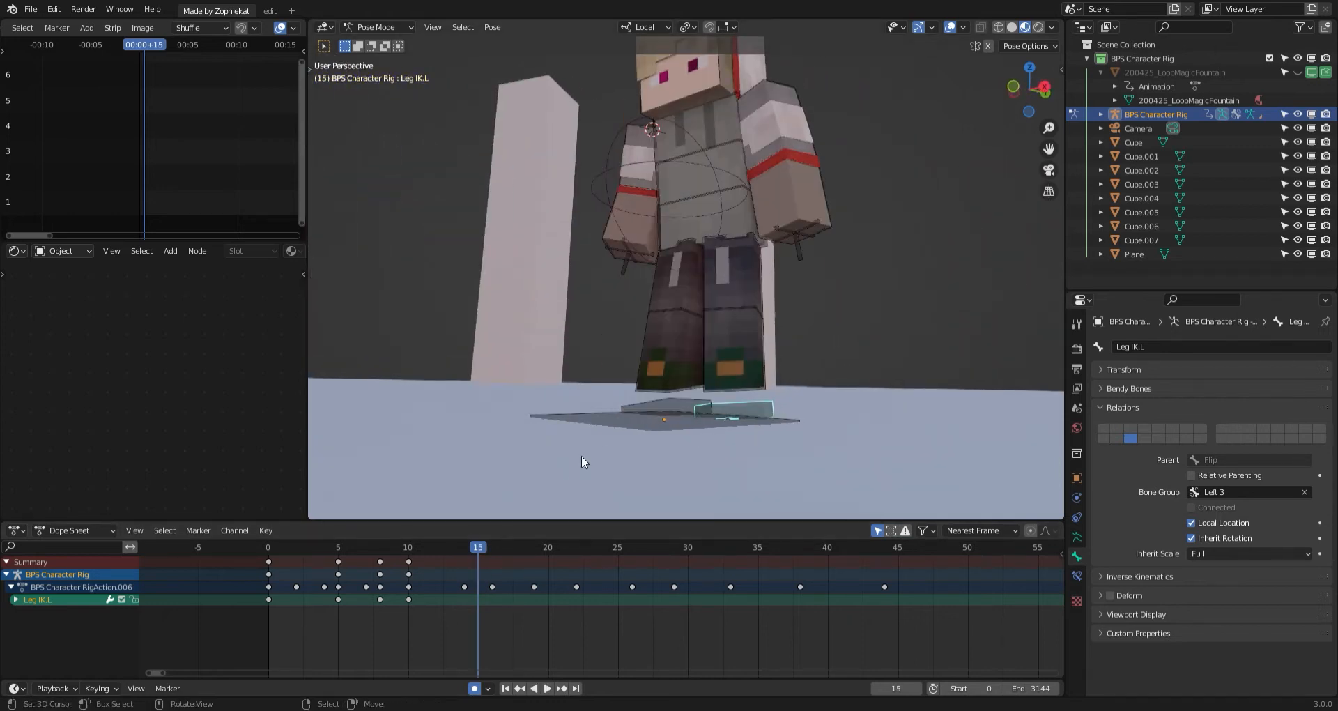
{"action": "key", "text": "Left"}
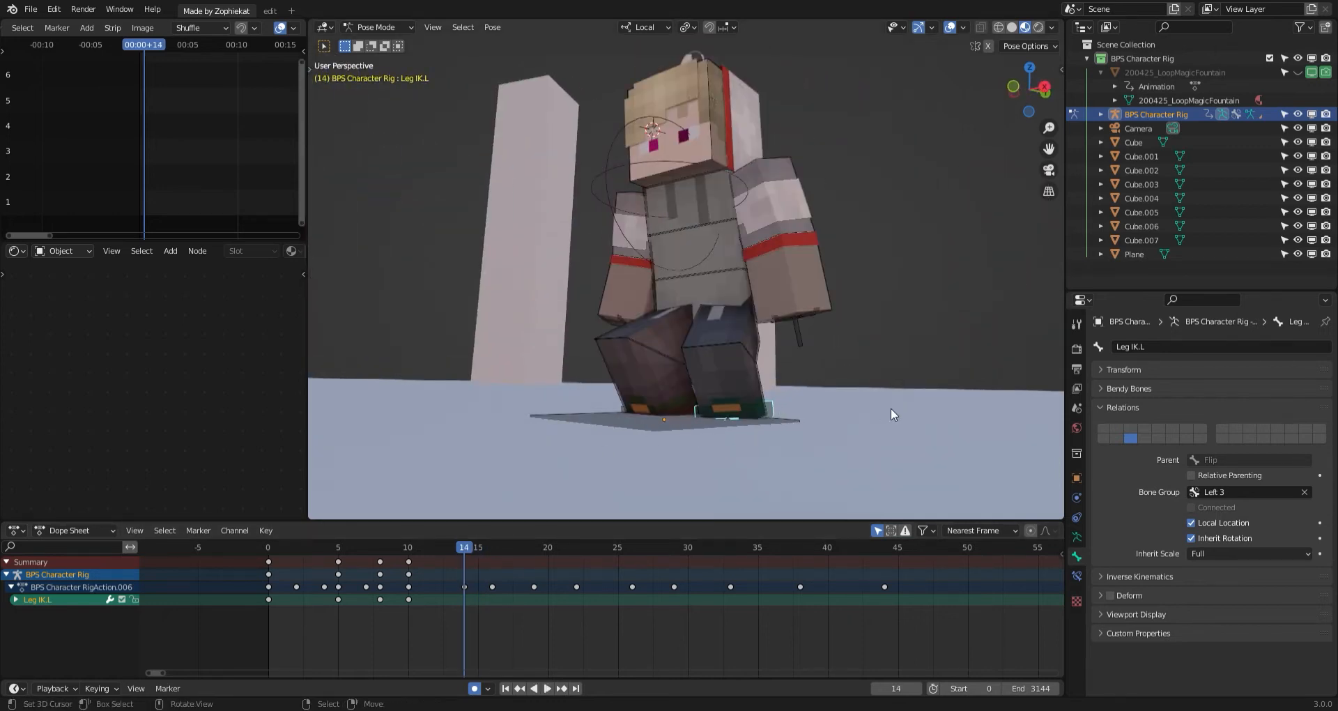
{"action": "key", "text": "i"}
{"action": "key", "text": "Right"}
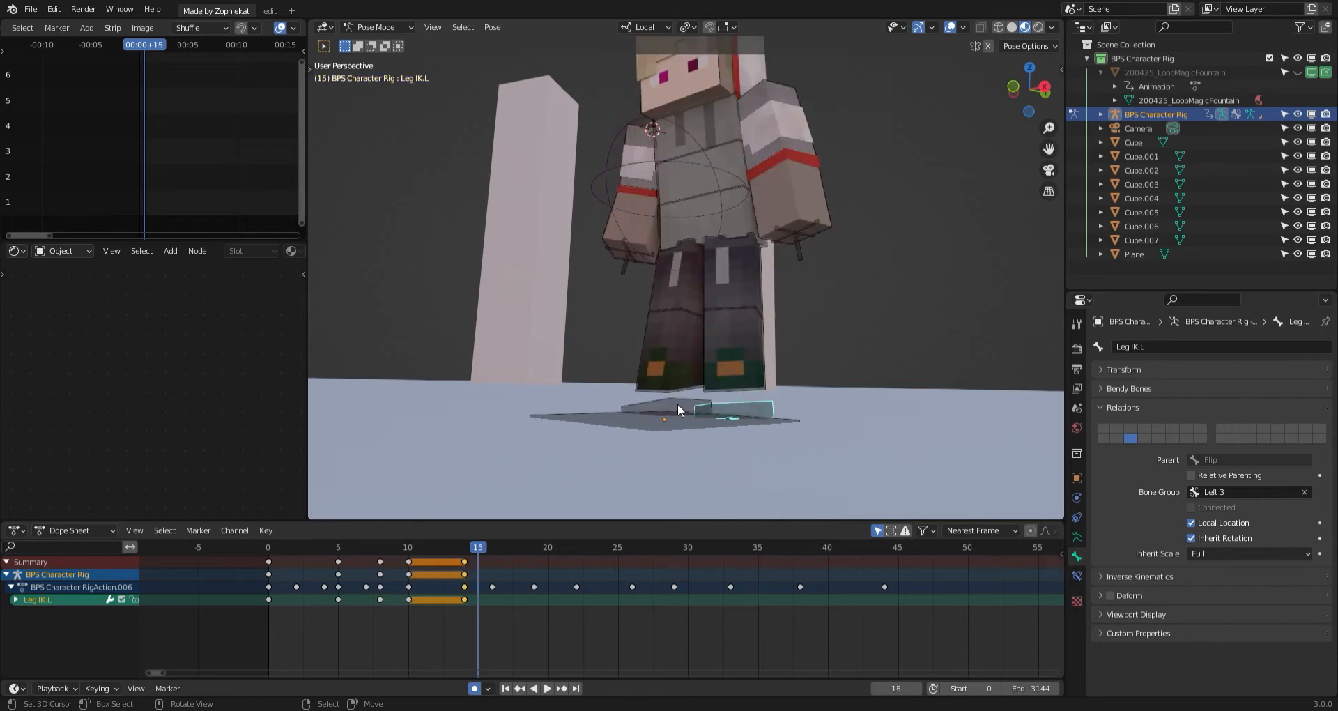
Select Leg IK.R and keyframe it at frame 14 to hold the right foot planted, returning to frame 15.
{"action": "left_click", "coordinate": [677, 404]}
{"action": "middle_click_drag", "start_coordinate": [677, 404], "coordinate": [726, 412]}
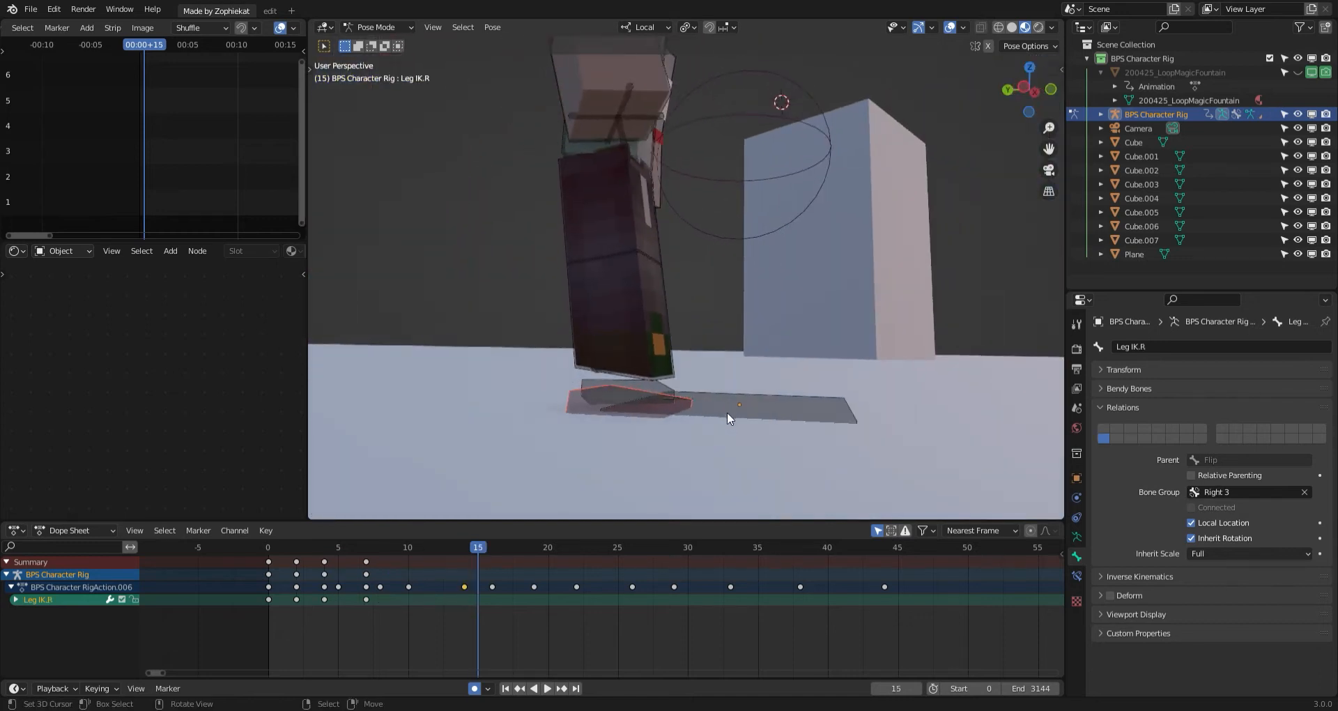
{"action": "key", "text": "Left"}
{"action": "key", "text": "i"}
{"action": "key", "text": "Right"}
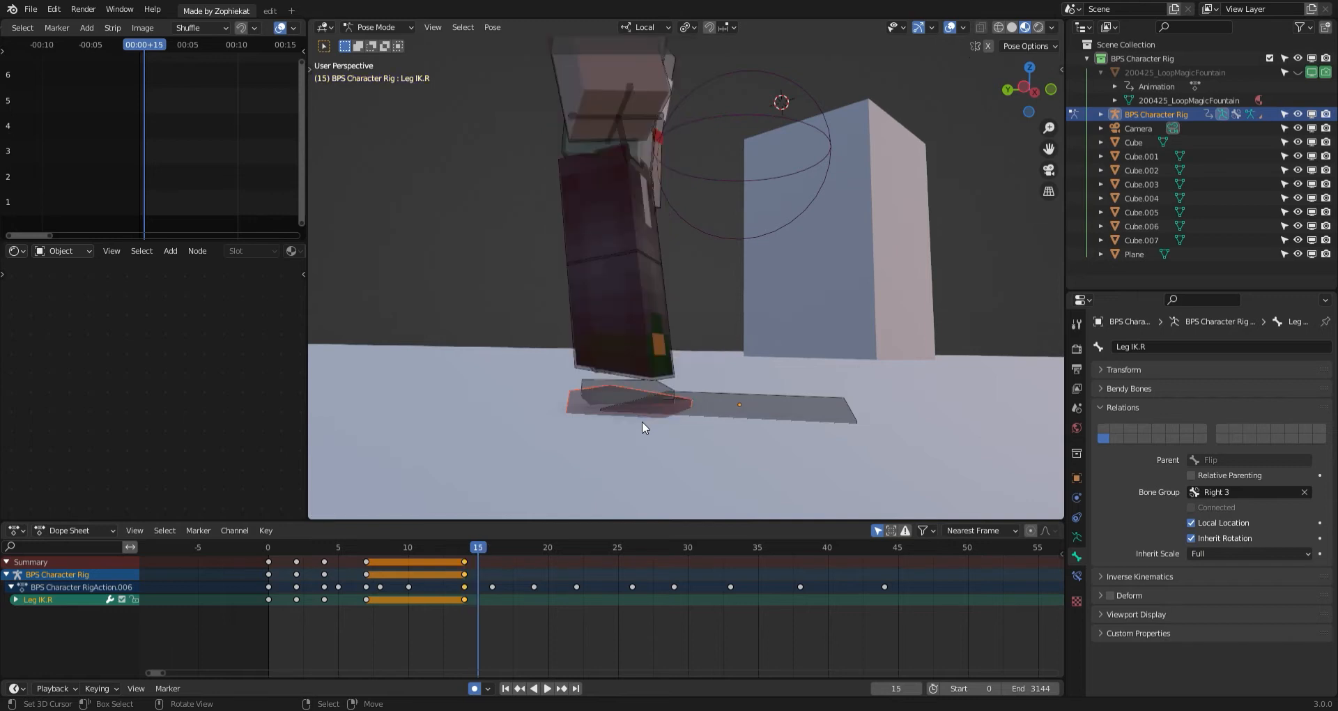
Rotate Leg IK.R and Leg IK.L slightly at frame 15 to angle both feet for takeoff.
{"action": "key", "text": "r"}
{"action": "left_click", "coordinate": [768, 396]}
{"action": "key", "text": "r"}
{"action": "key", "text": "r"}
{"action": "left_click", "coordinate": [770, 388]}
{"action": "middle_click_drag", "start_coordinate": [770, 388], "coordinate": [612, 396]}
{"action": "left_click", "coordinate": [713, 379]}
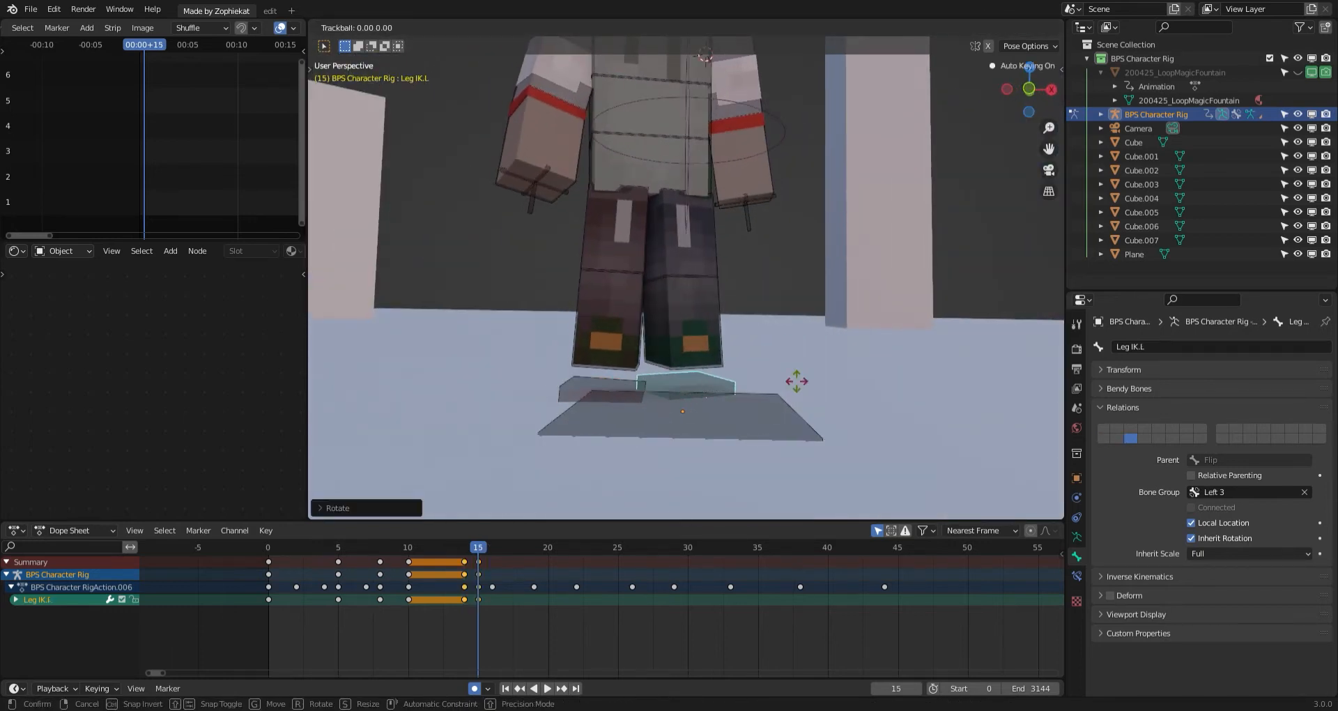
{"action": "key", "text": "r"}
{"action": "right_click", "coordinate": [794, 383]}
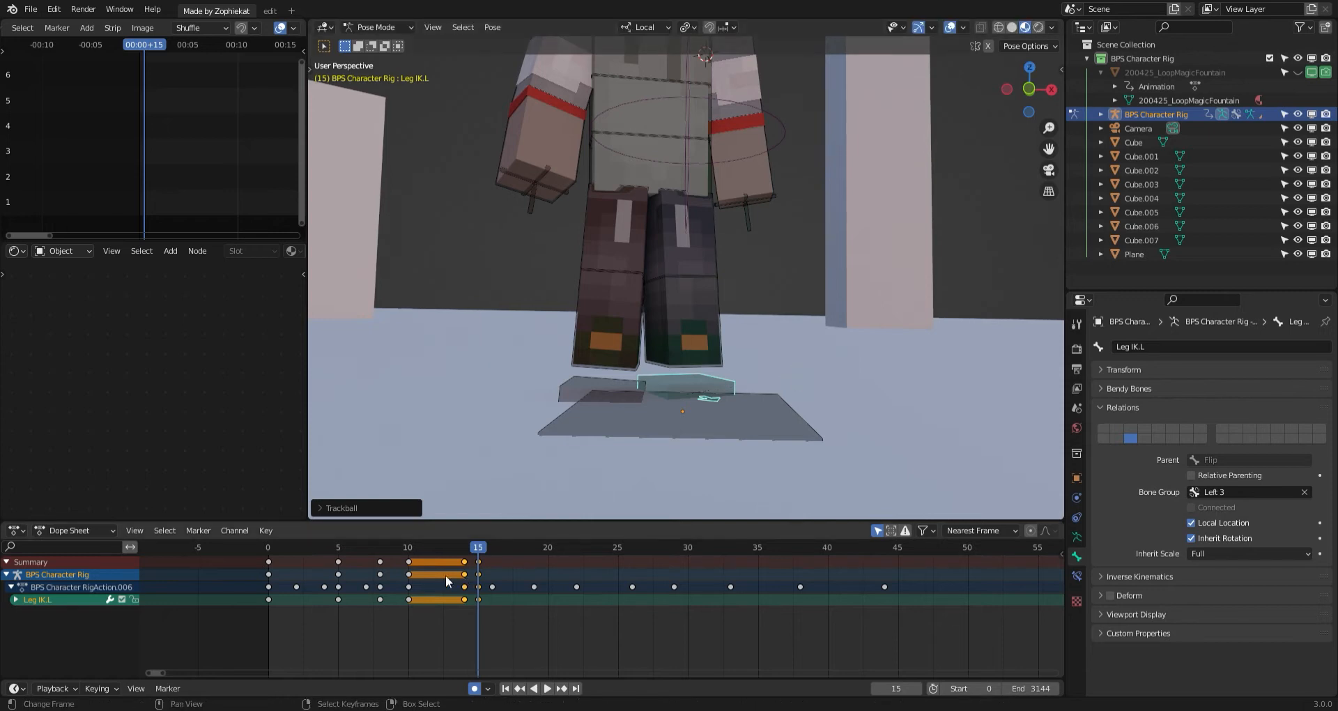
Play the animation from frame 0 in front and side views, and scrub around the takeoff back to frame 15.
{"action": "left_click", "coordinate": [370, 588]}
{"action": "key", "text": "space"}
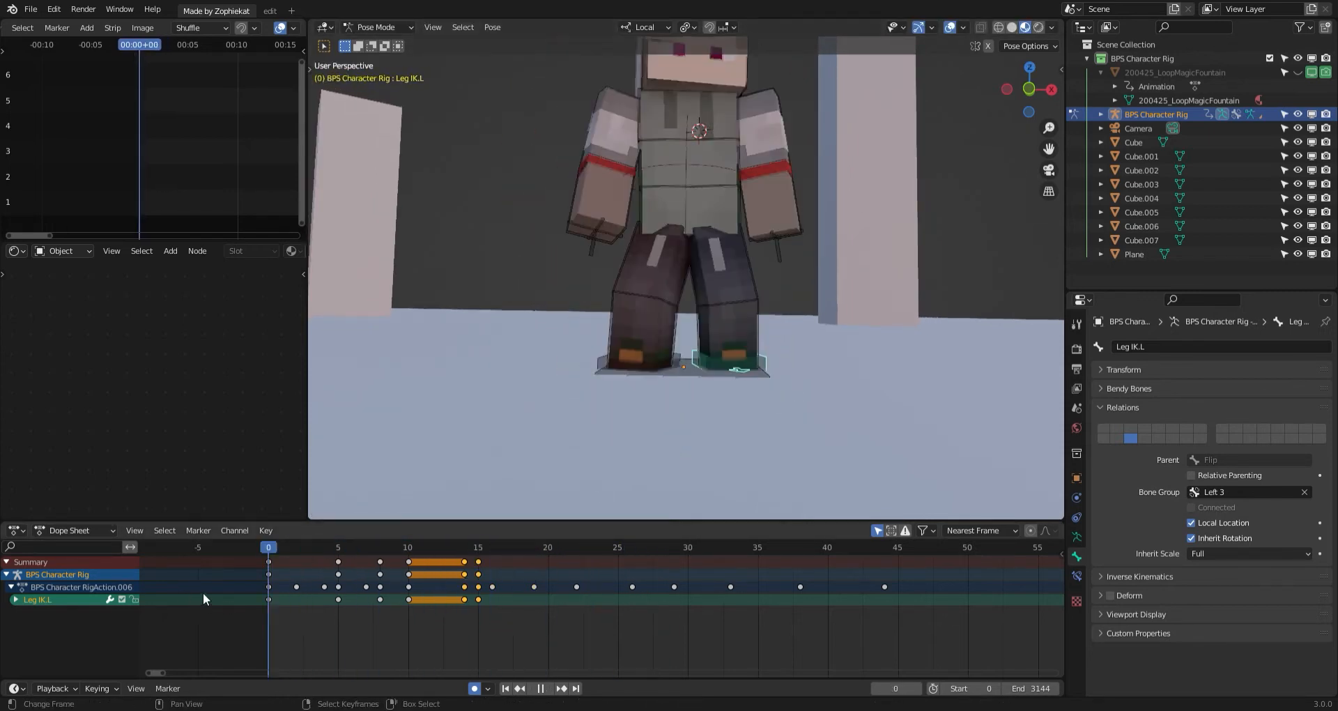
{"action": "key", "text": "space"}
{"action": "key", "text": "space"}
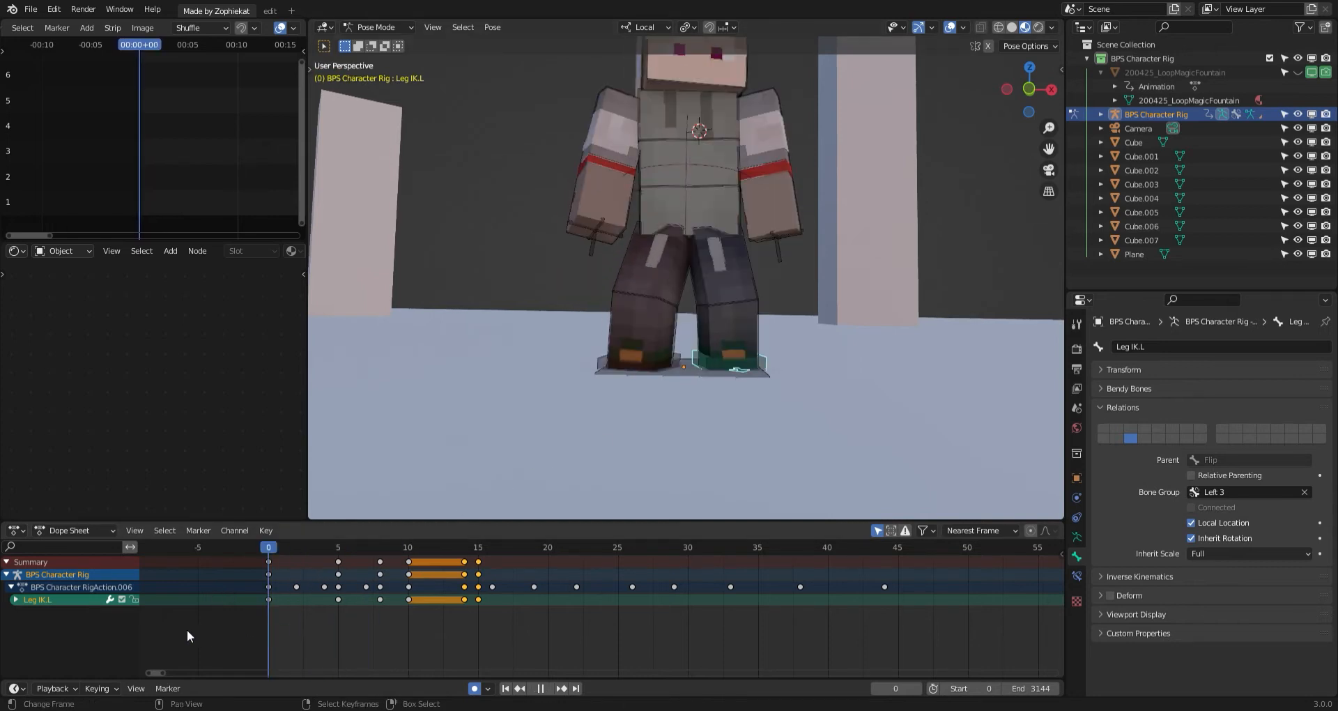
{"action": "key", "text": "space"}
{"action": "middle_click_drag", "start_coordinate": [779, 429], "coordinate": [609, 433]}
{"action": "key", "text": "space"}
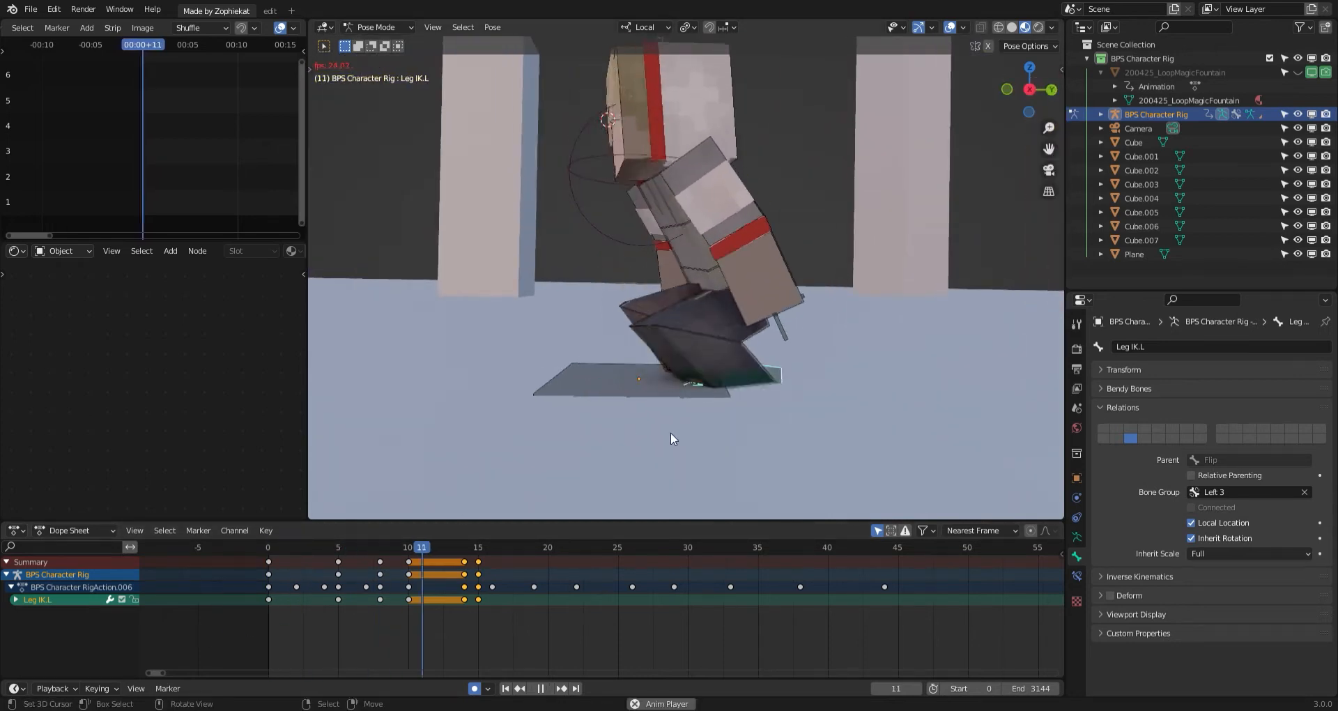
{"action": "key", "text": "space"}
{"action": "middle_click_drag", "start_coordinate": [714, 429], "coordinate": [614, 447]}
{"action": "left_click_drag", "start_coordinate": [477, 606], "coordinate": [520, 592]}
{"action": "scroll", "coordinate": [716, 419], "scroll_direction": "down", "scroll_amount": 2}
{"action": "middle_click_drag", "start_coordinate": [725, 344], "coordinate": [782, 412], "text": "shift"}
{"action": "left_click_drag", "start_coordinate": [541, 586], "coordinate": [478, 602]}
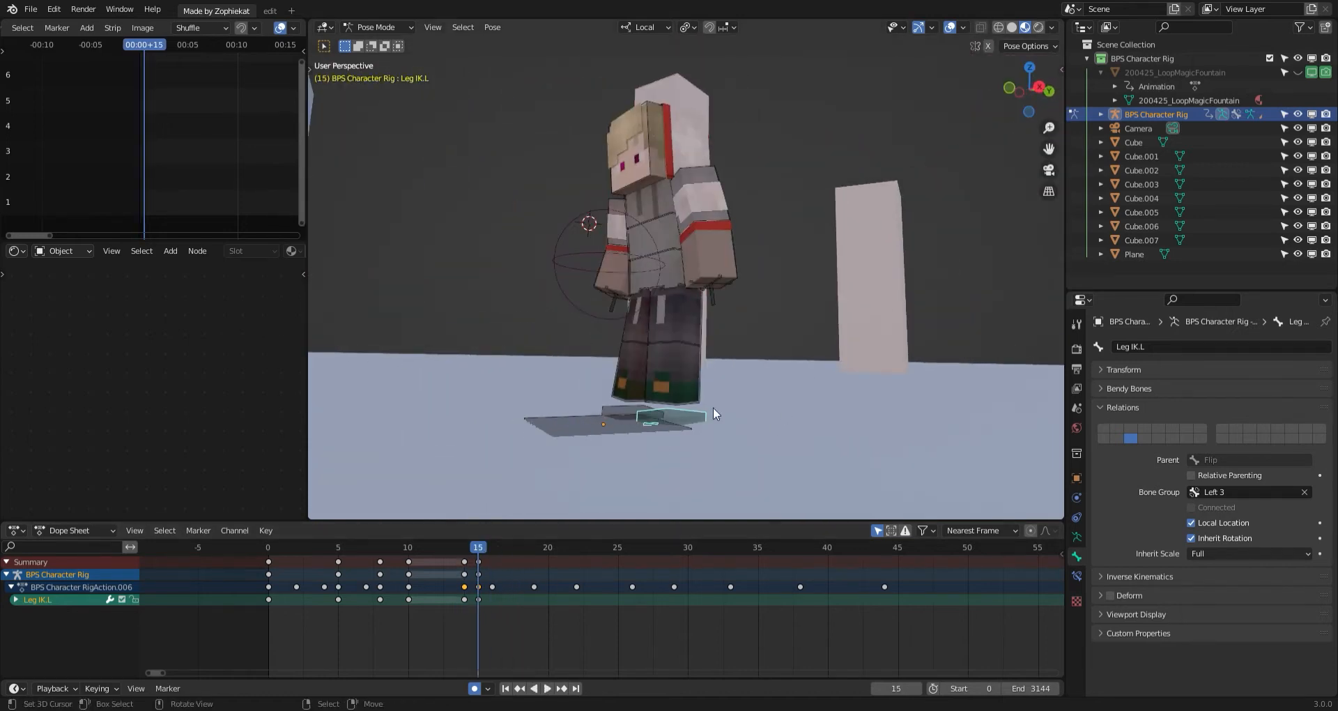
Select the Pelvis bone and adjust its rotation and position slightly at frame 15.
{"action": "mouse_move", "coordinate": [713, 407]}
{"action": "middle_mouse_down"}
{"action": "mouse_move", "coordinate": [656, 404]}
{"action": "mouse_move", "coordinate": [689, 399]}
{"action": "middle_mouse_up"}
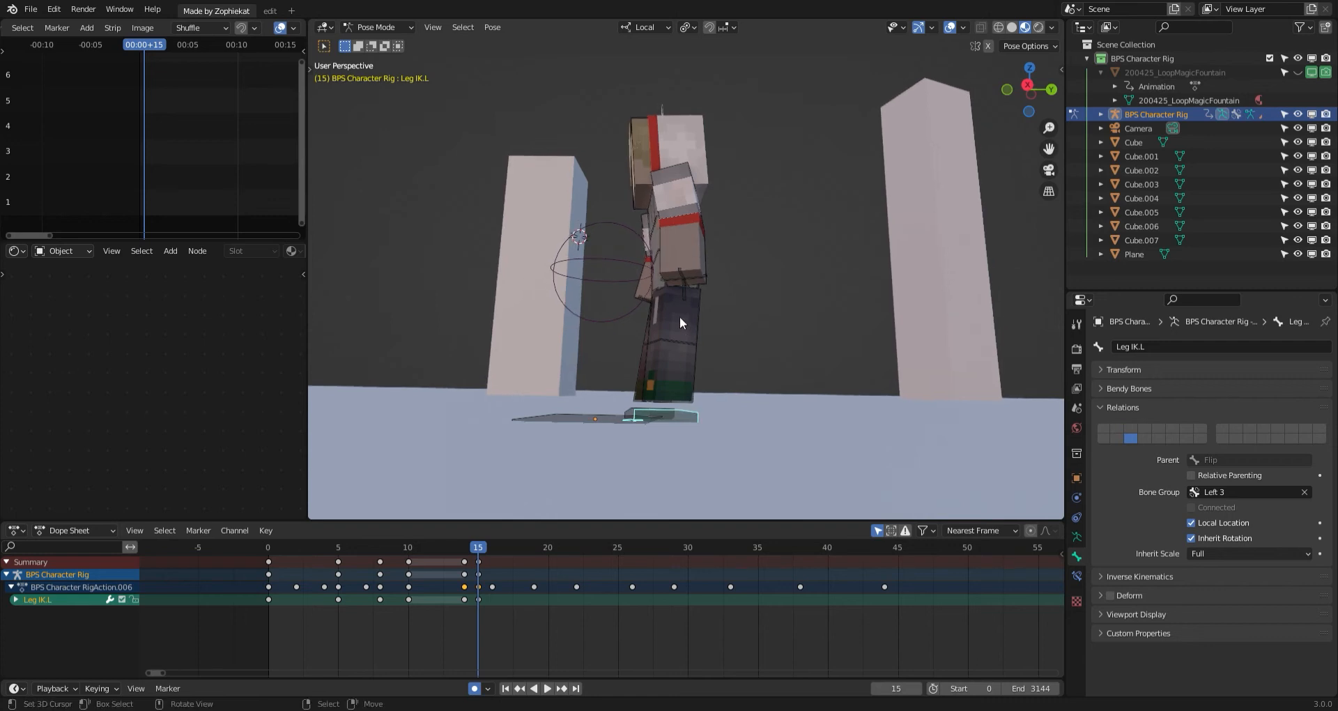
{"action": "scroll", "coordinate": [679, 316], "scroll_direction": "up", "scroll_amount": 1}
{"action": "right_click", "coordinate": [646, 285]}
{"action": "right_click", "coordinate": [651, 283]}
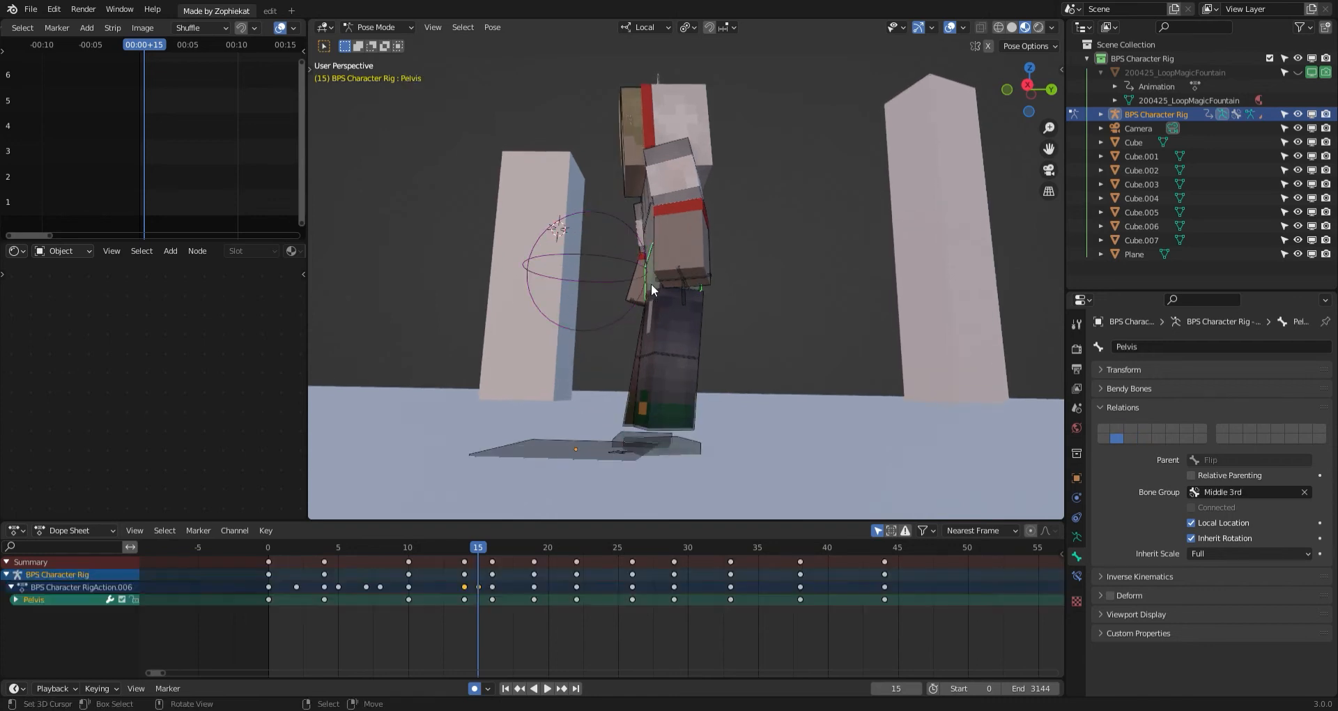
{"action": "left_click_drag", "start_coordinate": [464, 571], "coordinate": [479, 576]}
{"action": "key", "text": "r"}
{"action": "left_click", "coordinate": [707, 442]}
{"action": "key", "text": "g"}
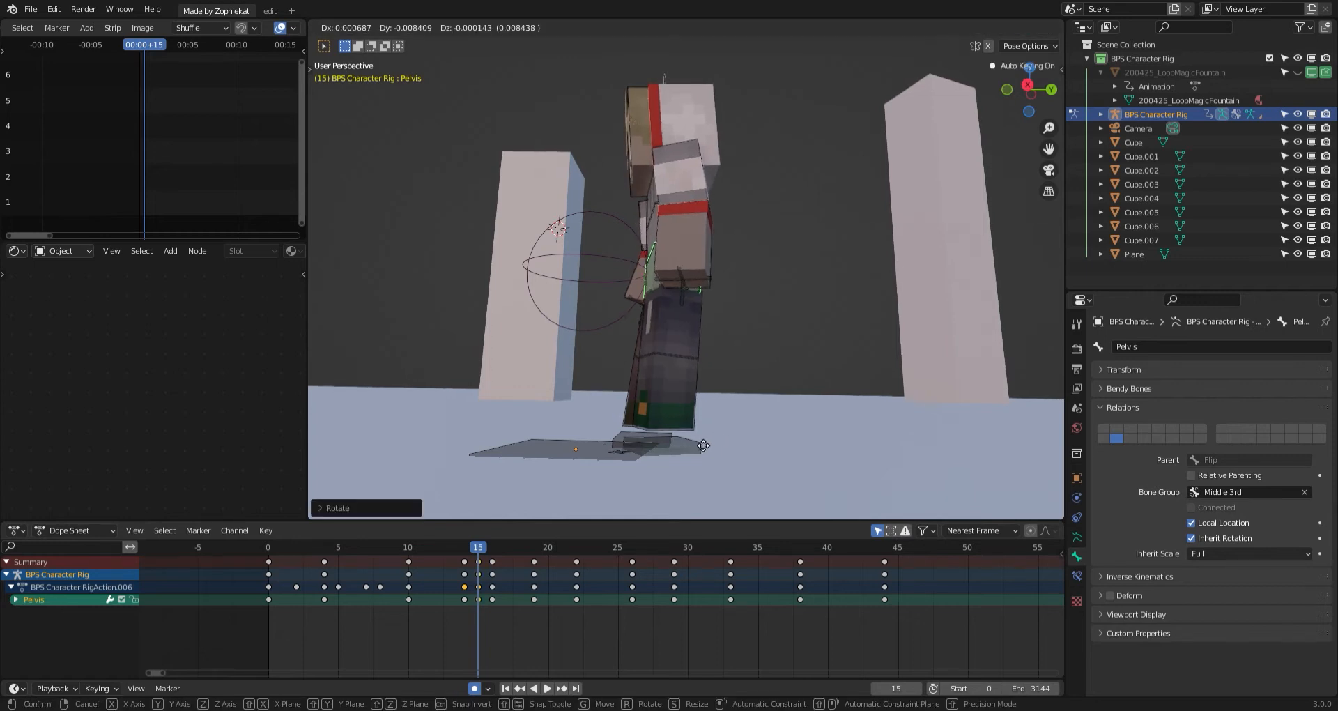
{"action": "left_click", "coordinate": [693, 441]}
{"action": "key", "text": "r"}
{"action": "left_click", "coordinate": [692, 442]}
At frame 16, select Leg IK.L and Leg IK.R and move both up by about 0.57 beneath the airborne legs.
{"action": "left_click", "coordinate": [492, 588]}
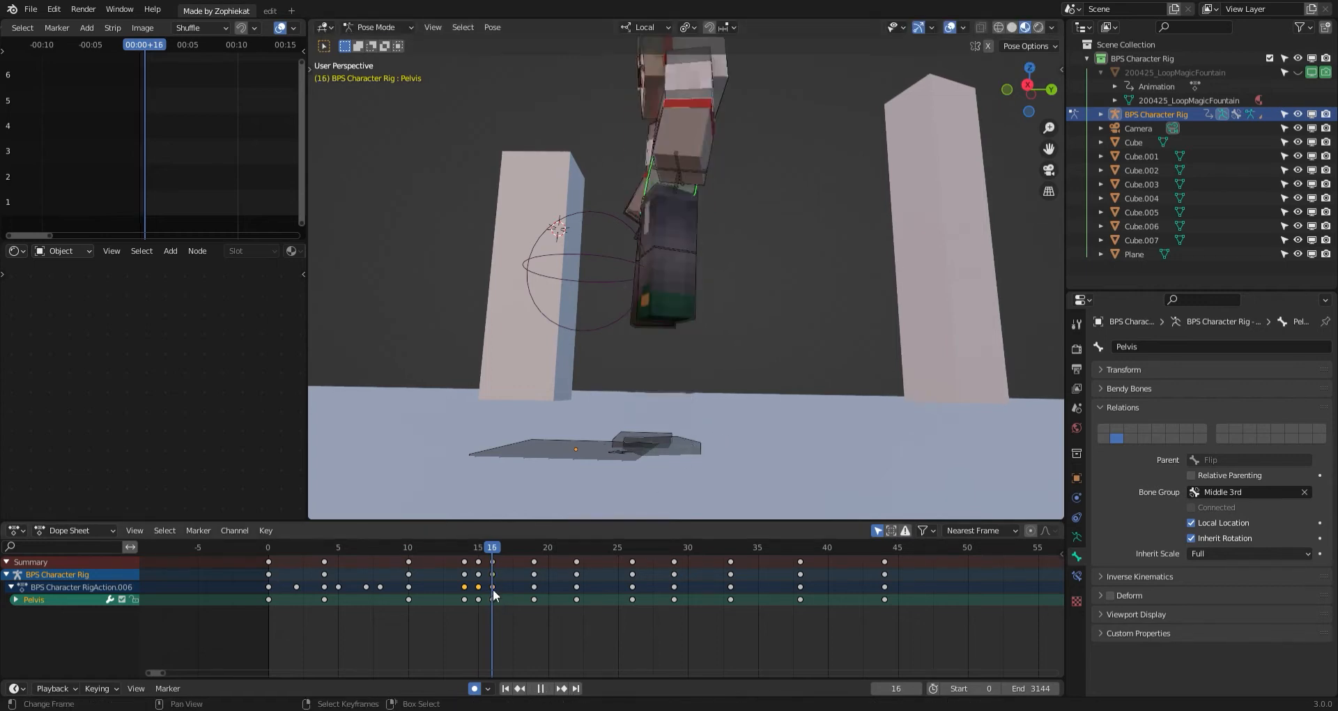
{"action": "middle_click_drag", "start_coordinate": [751, 453], "coordinate": [669, 460]}
{"action": "left_click", "coordinate": [646, 453]}
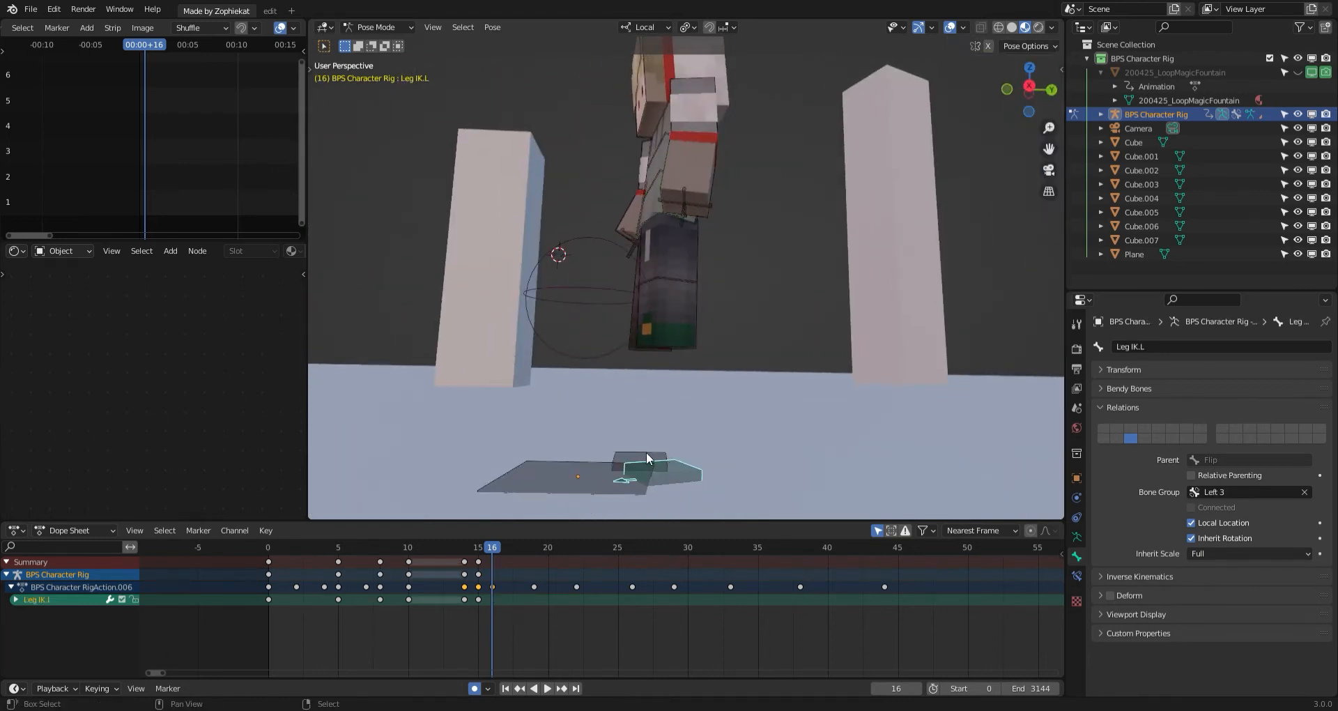
{"action": "key", "text": "g"}
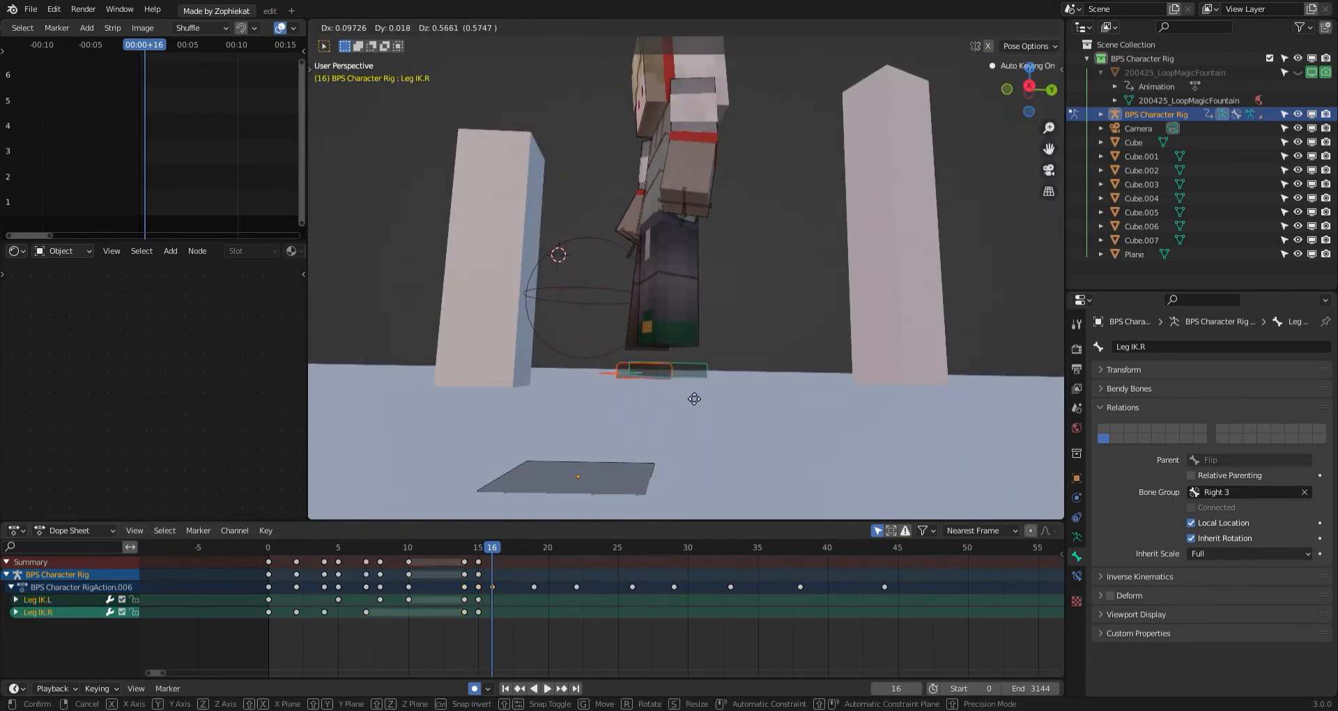
{"action": "left_click", "coordinate": [694, 396]}
{"action": "middle_click_drag", "start_coordinate": [694, 396], "coordinate": [794, 390]}
{"action": "middle_click_drag", "start_coordinate": [688, 371], "coordinate": [713, 371]}
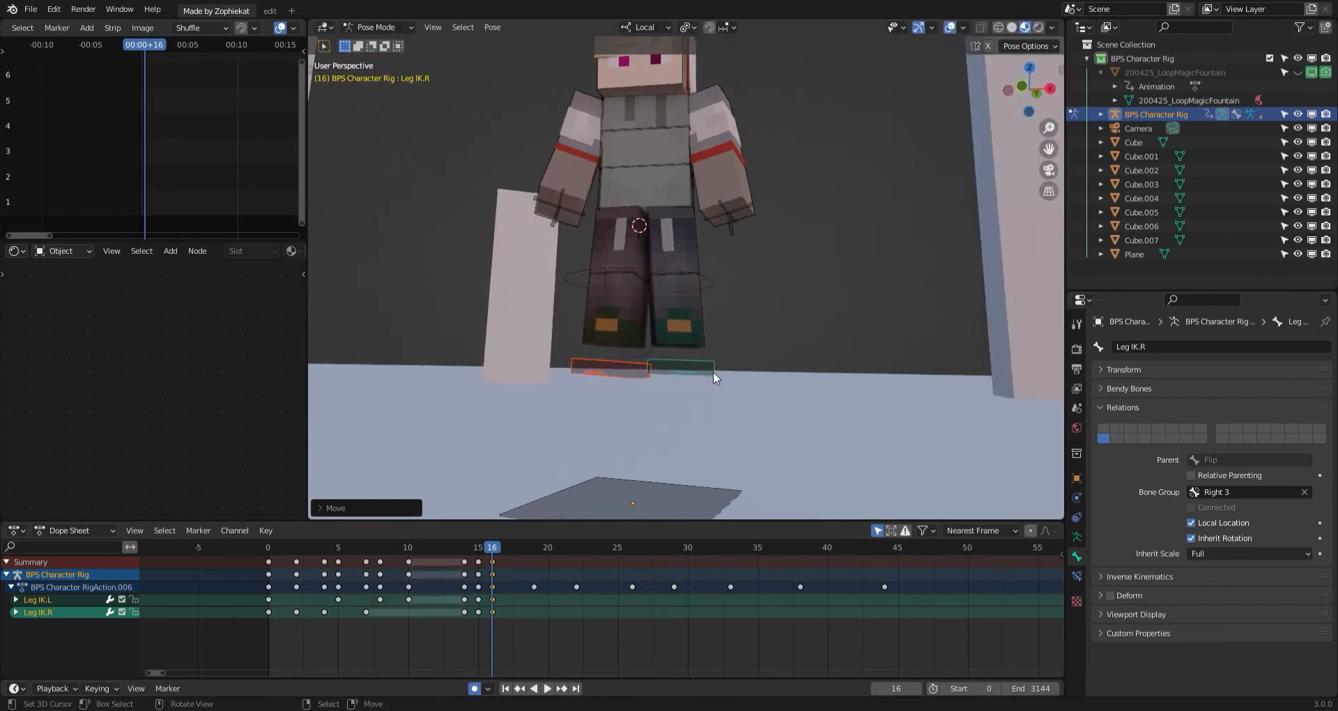
Compare frames 15 and 16, and move both Leg IK bones closer to the feet at frame 16.
{"action": "left_click", "coordinate": [479, 603]}
{"action": "left_click_drag", "start_coordinate": [479, 602], "coordinate": [492, 601]}
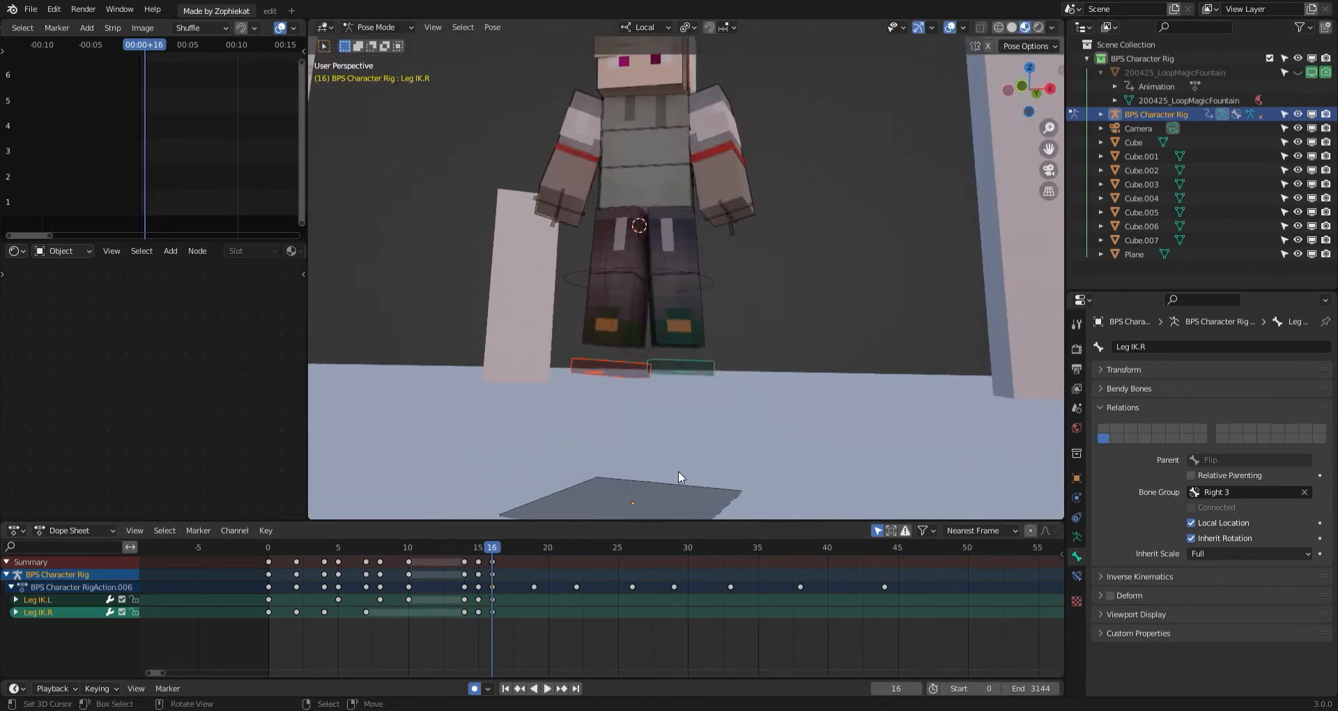
{"action": "key", "text": "g"}
{"action": "left_click", "coordinate": [697, 420]}
{"action": "middle_click_drag", "start_coordinate": [697, 420], "coordinate": [772, 415]}
{"action": "key", "text": "g"}
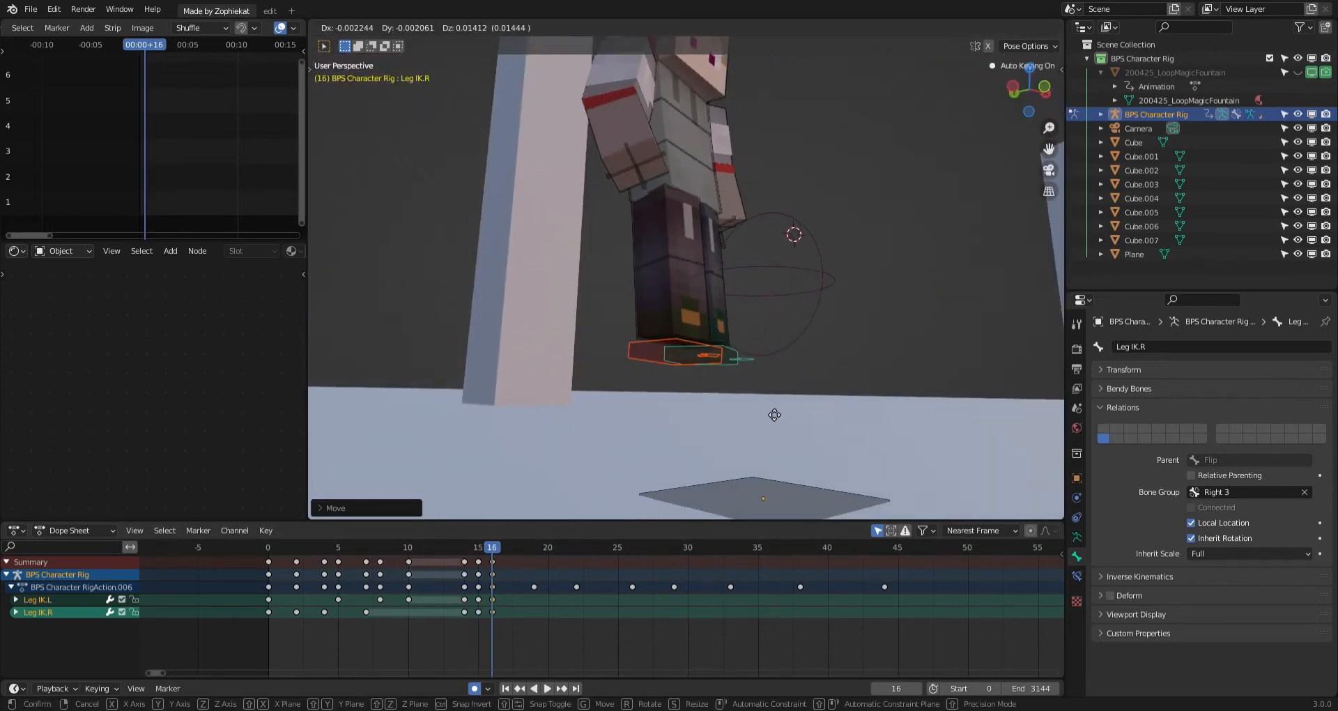
{"action": "left_click", "coordinate": [772, 415]}
Select Leg IK.L on its own and adjust its position at frame 16.
{"action": "right_click", "coordinate": [727, 388]}
{"action": "right_click", "coordinate": [714, 359]}
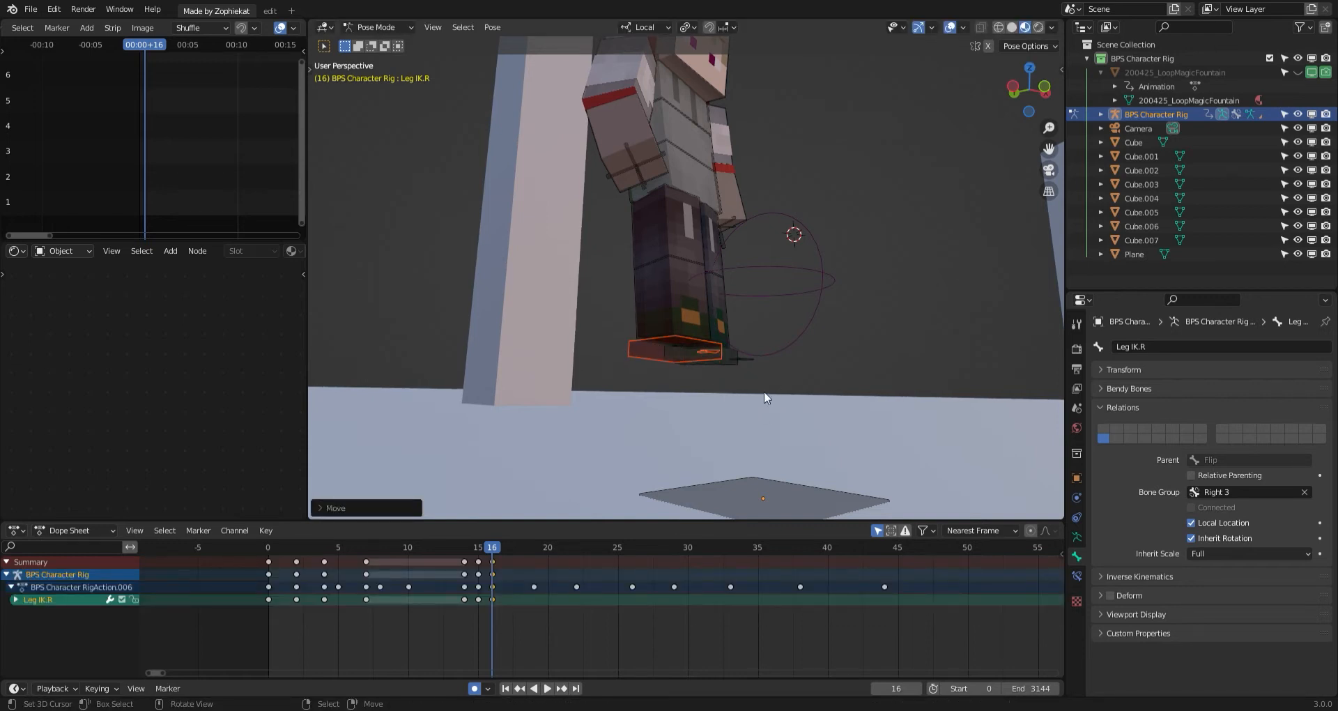
{"action": "right_click", "coordinate": [730, 373]}
{"action": "key", "text": "g"}
{"action": "left_click", "coordinate": [780, 368]}
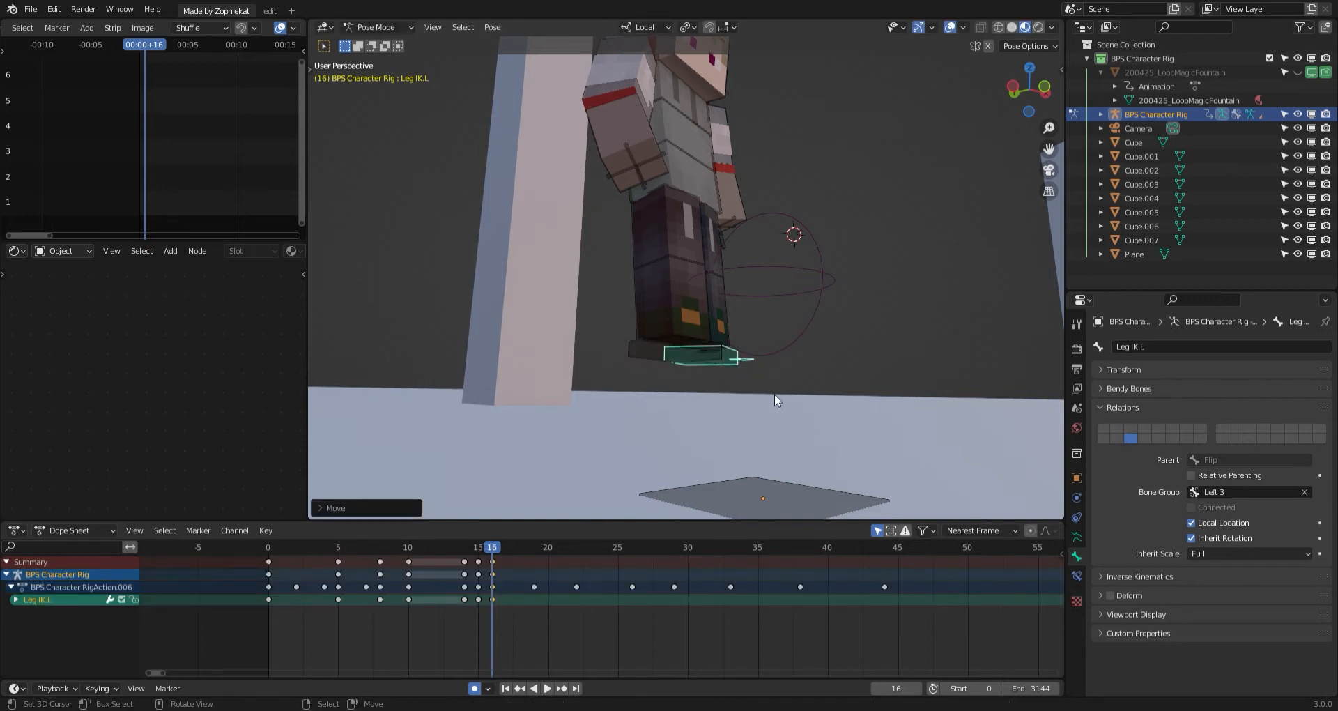
At frame 18, raise Leg IK.L by about 1.08 so the left knee bends in midair.
{"action": "middle_click_drag", "start_coordinate": [775, 394], "coordinate": [710, 419]}
{"action": "key", "text": "Right"}
{"action": "key", "text": "Right"}
{"action": "key", "text": "g"}
{"action": "right_click", "coordinate": [752, 375]}
{"action": "middle_click_drag", "start_coordinate": [644, 356], "coordinate": [809, 436]}
{"action": "key", "text": "g"}
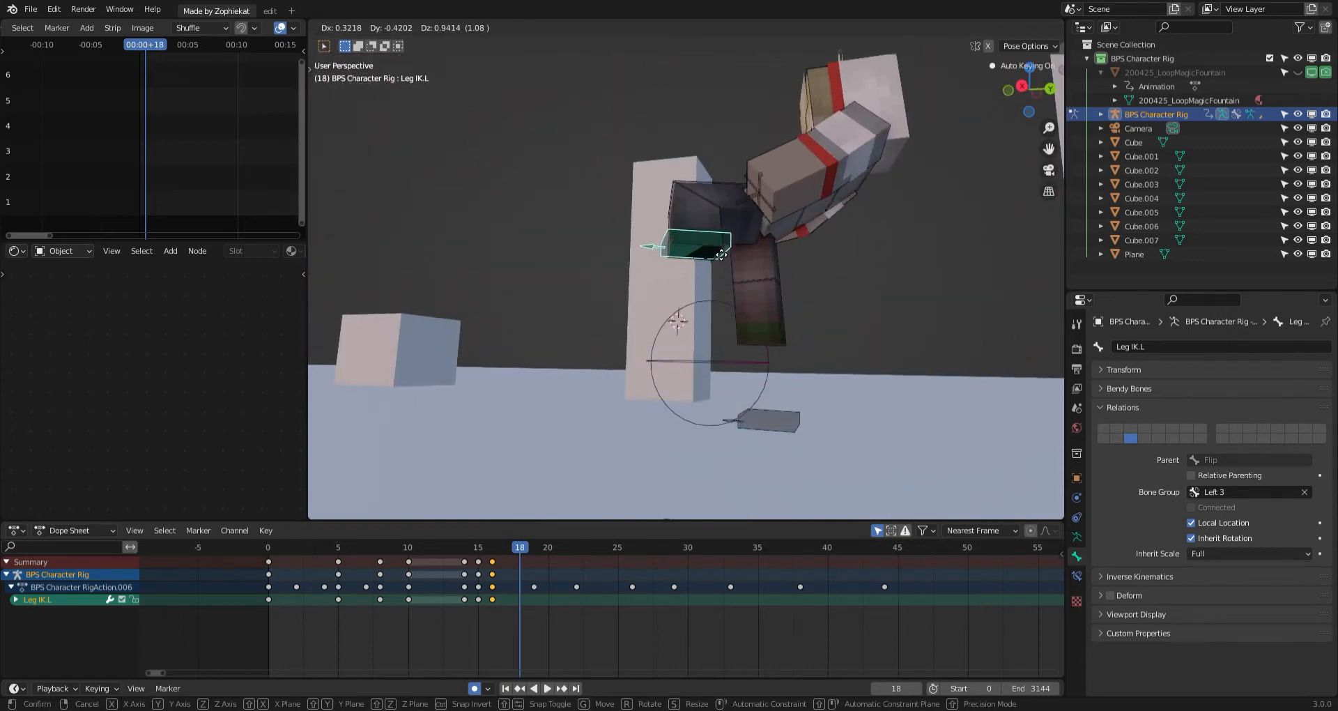
{"action": "left_click", "coordinate": [722, 249]}
Refine Leg IK.L's position and trackball rotation at frame 18 from the front.
{"action": "middle_click_drag", "start_coordinate": [706, 293], "coordinate": [808, 314]}
{"action": "key", "text": "g"}
{"action": "left_click", "coordinate": [780, 305]}
{"action": "key", "text": "r"}
{"action": "key", "text": "r"}
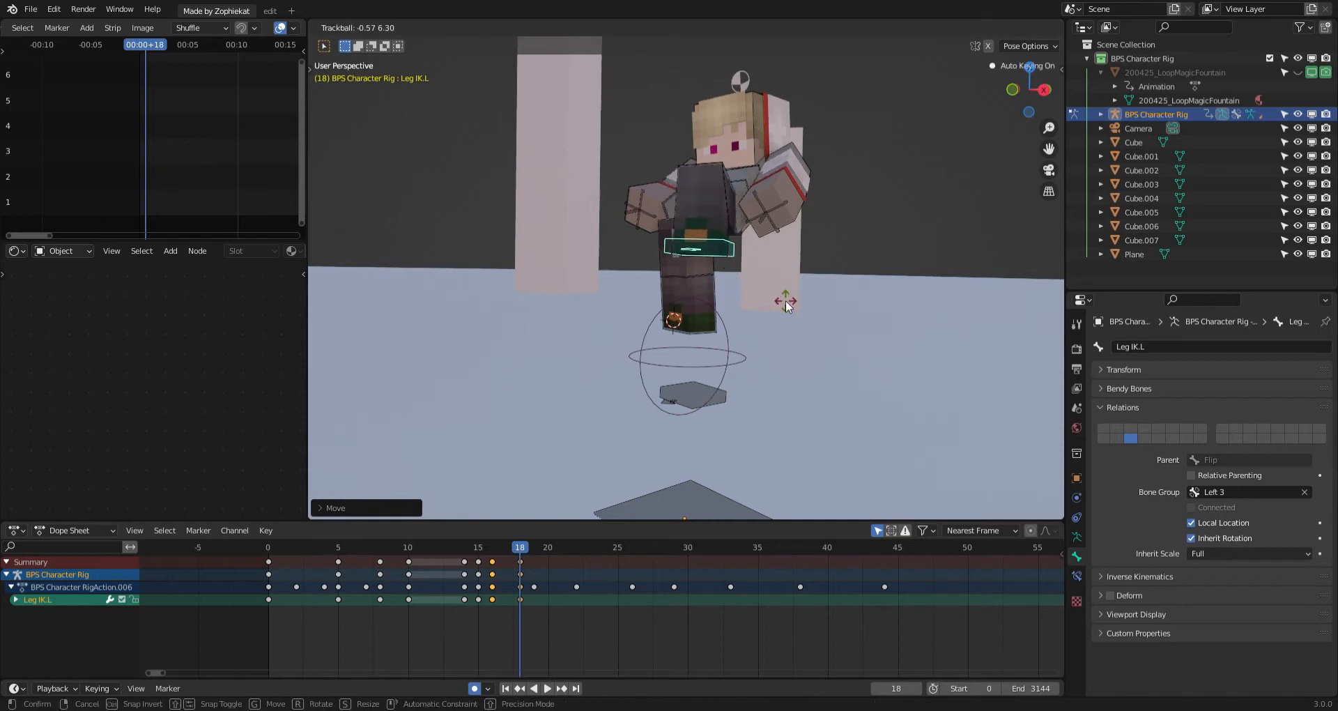
{"action": "left_click", "coordinate": [785, 302]}
Select Leg IK.R at frame 18 and raise it to tuck the right leg beside the left.
{"action": "left_click", "coordinate": [718, 389]}
{"action": "middle_click_drag", "start_coordinate": [719, 391], "coordinate": [690, 366]}
{"action": "left_click", "coordinate": [723, 396]}
{"action": "key", "text": "g"}
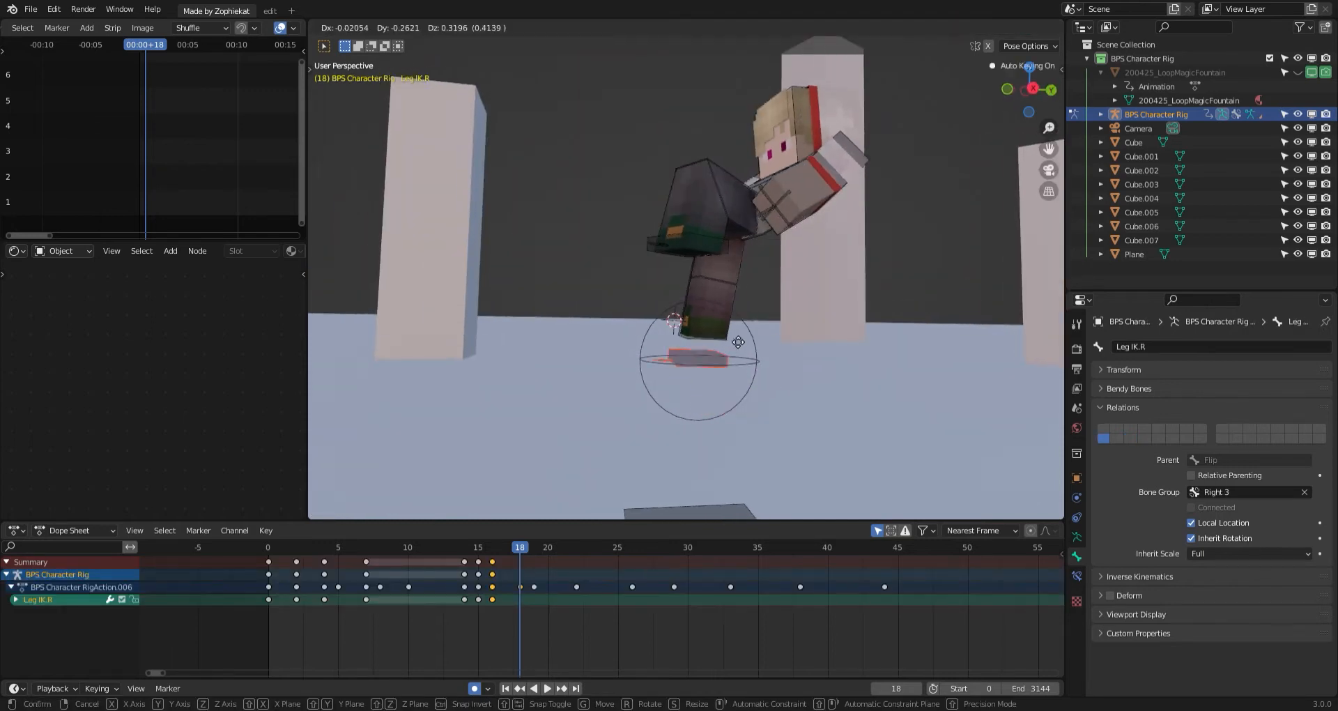
{"action": "left_click", "coordinate": [705, 293]}
{"action": "middle_click_drag", "start_coordinate": [704, 293], "coordinate": [816, 340]}
{"action": "key", "text": "g"}
{"action": "left_click", "coordinate": [808, 280]}
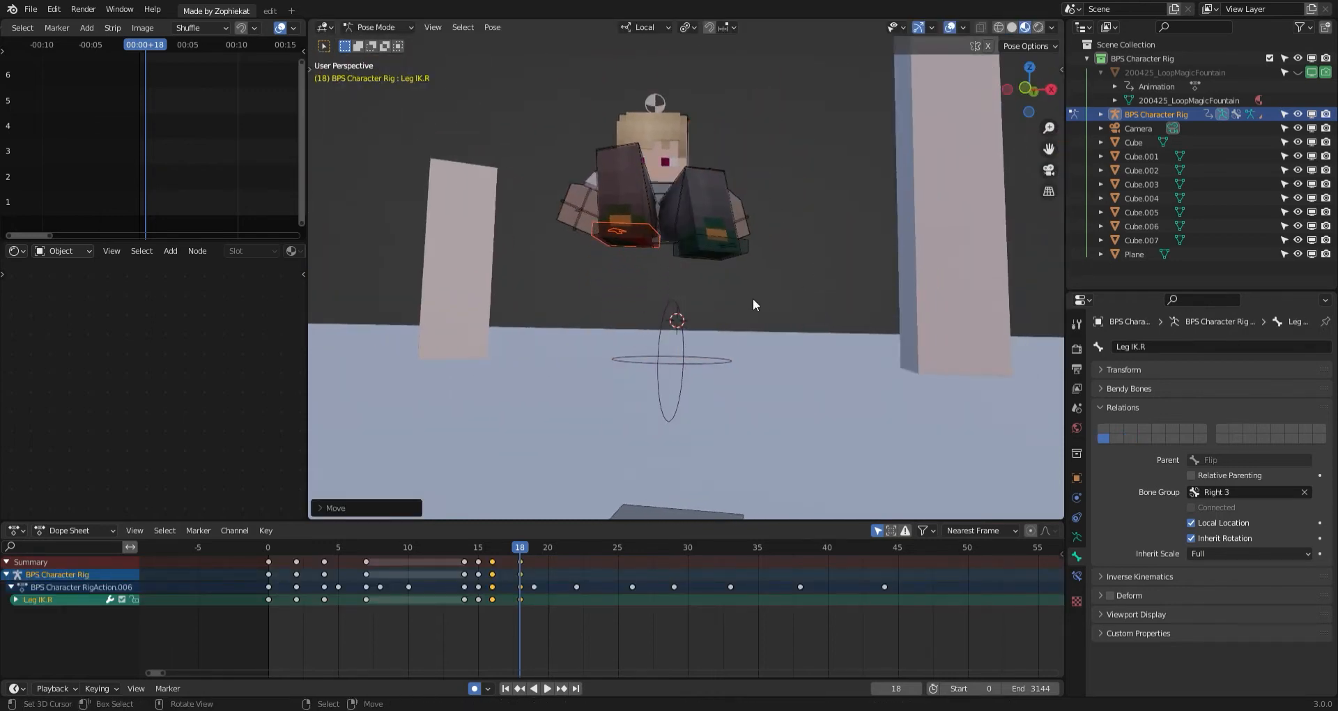
Fine-tune Leg IK.R's position and trackball rotation at frame 18.
{"action": "middle_click_drag", "start_coordinate": [755, 299], "coordinate": [825, 378]}
{"action": "key", "text": "g"}
{"action": "left_click", "coordinate": [887, 305]}
{"action": "key", "text": "r"}
{"action": "key", "text": "r"}
{"action": "left_click", "coordinate": [896, 302]}
{"action": "key", "text": "r"}
{"action": "key", "text": "r"}
{"action": "left_click", "coordinate": [895, 301]}
{"action": "key", "text": "r"}
{"action": "key", "text": "r"}
{"action": "left_click", "coordinate": [766, 293]}
At frame 20, move Leg IK.R above the upside-down body and rotate it to turn the foot over.
{"action": "key", "text": "Right"}
{"action": "key", "text": "Right"}
{"action": "key", "text": "g"}
{"action": "left_click", "coordinate": [781, 301]}
{"action": "key", "text": "r"}
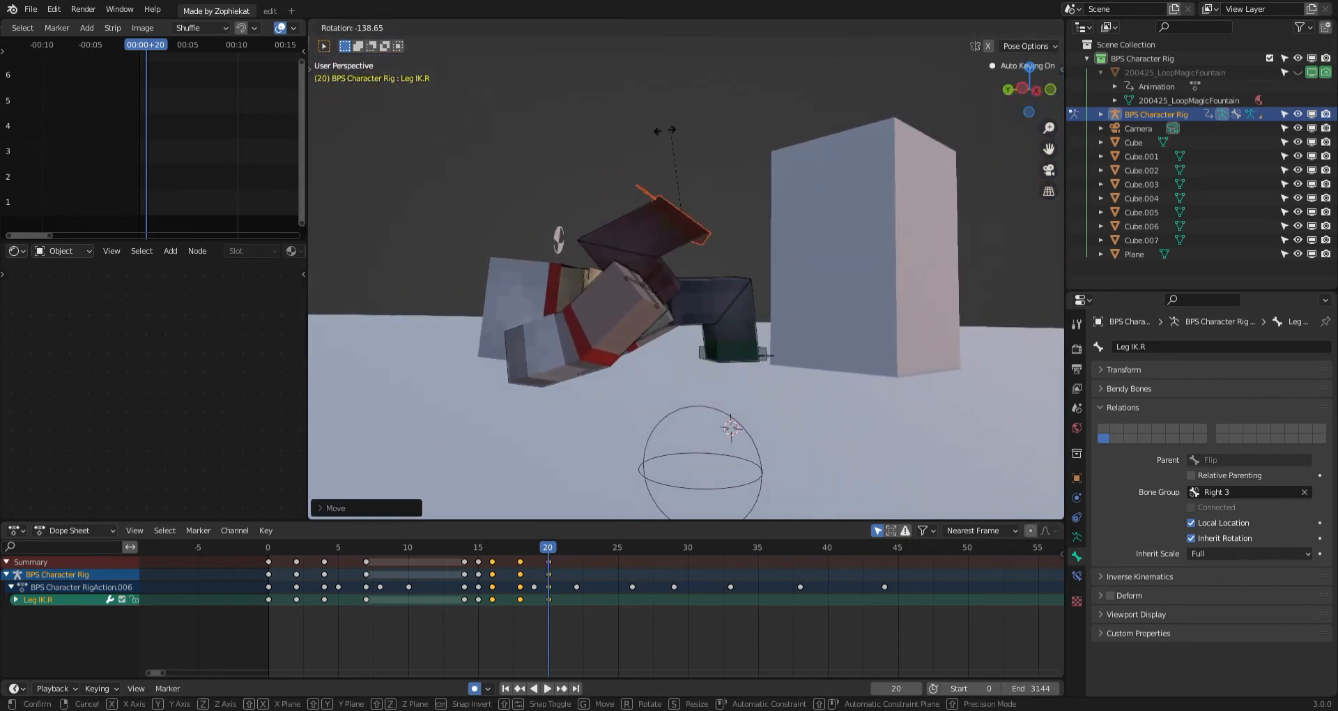
{"action": "left_click", "coordinate": [771, 199]}
Move Leg IK.R closer over the body at frame 20 and correct its trackball rotation.
{"action": "key", "text": "g"}
{"action": "left_click", "coordinate": [752, 224]}
{"action": "key", "text": "r"}
{"action": "key", "text": "r"}
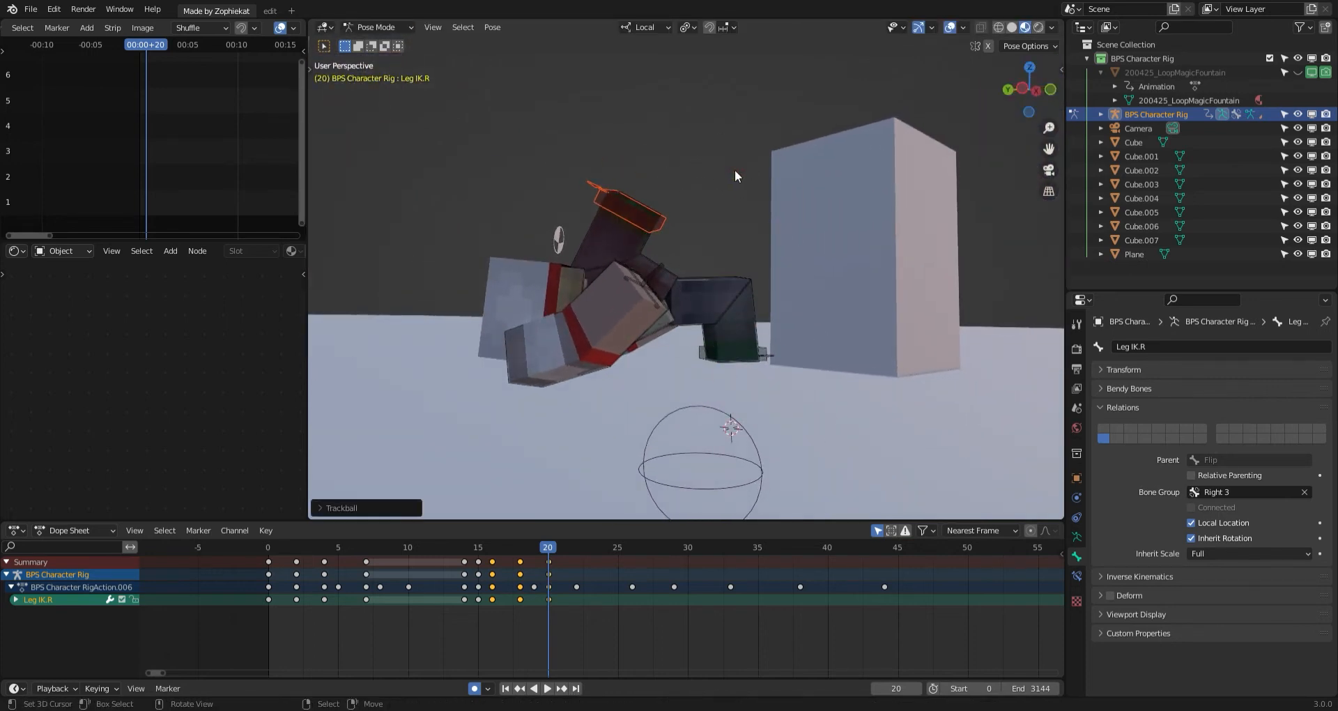
{"action": "left_click", "coordinate": [741, 169]}
Align Leg IK.R's position and trackball rotation at frame 20 from behind, checking the pose from the side.
{"action": "middle_click_drag", "start_coordinate": [747, 169], "coordinate": [760, 268]}
{"action": "key", "text": "g"}
{"action": "left_click", "coordinate": [753, 256]}
{"action": "key", "text": "r"}
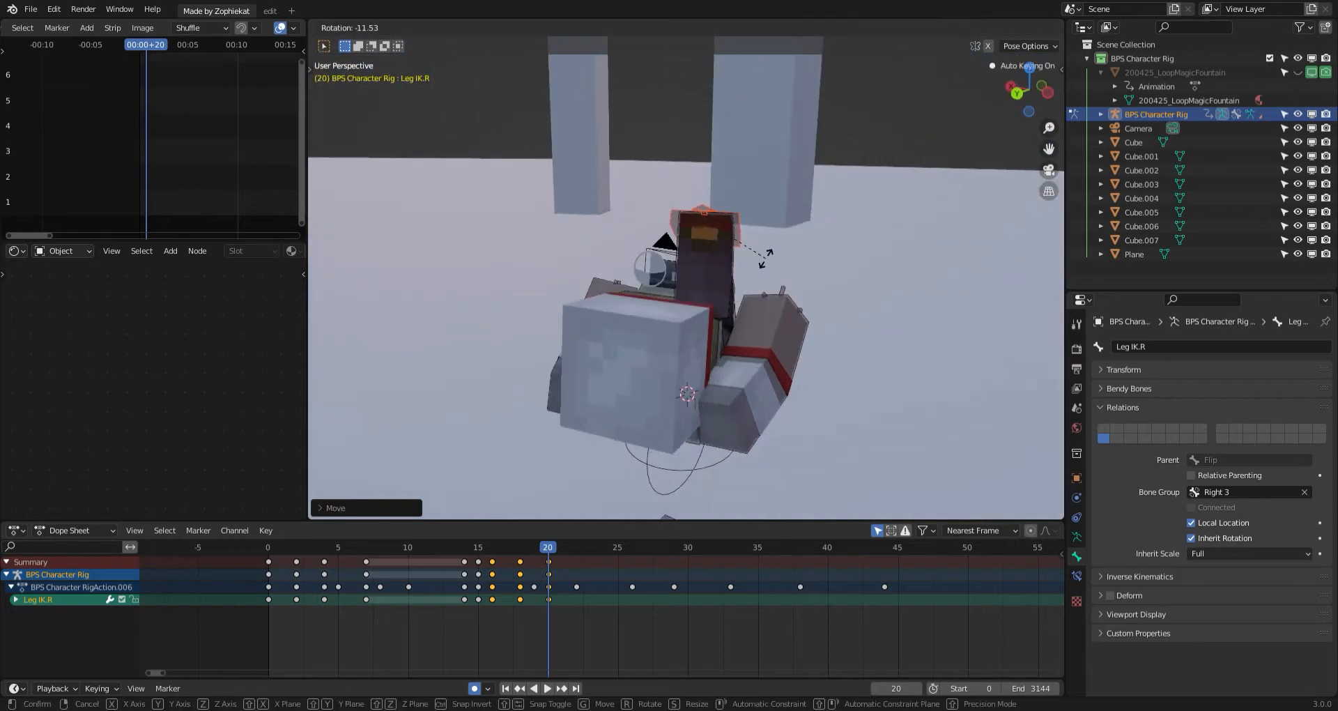
{"action": "key", "text": "r"}
{"action": "left_click", "coordinate": [768, 255]}
{"action": "key", "text": "r"}
{"action": "left_click", "coordinate": [770, 255]}
{"action": "middle_click_drag", "start_coordinate": [584, 277], "coordinate": [750, 266]}
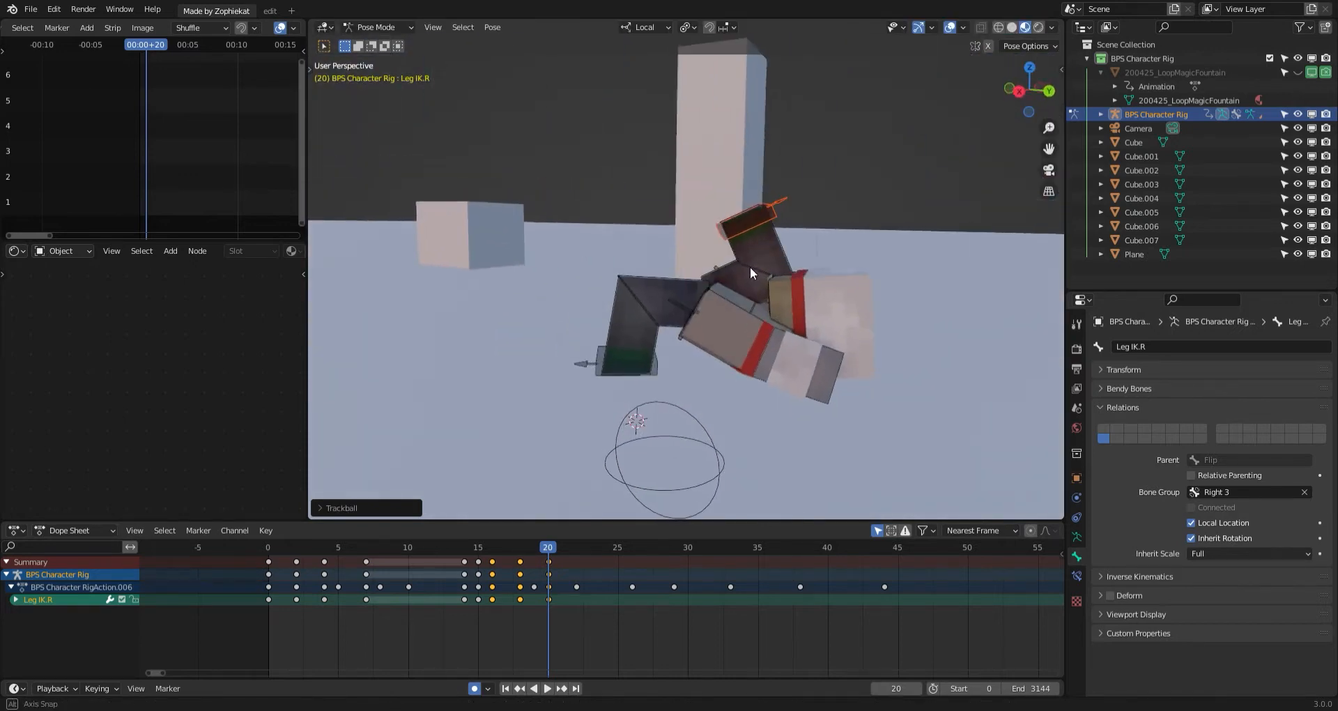
At frame 20, move Leg IK.L above the upside-down body and rotate it to turn the foot over.
{"action": "left_click", "coordinate": [637, 370]}
{"action": "middle_click_drag", "start_coordinate": [636, 369], "coordinate": [647, 365]}
{"action": "key", "text": "r"}
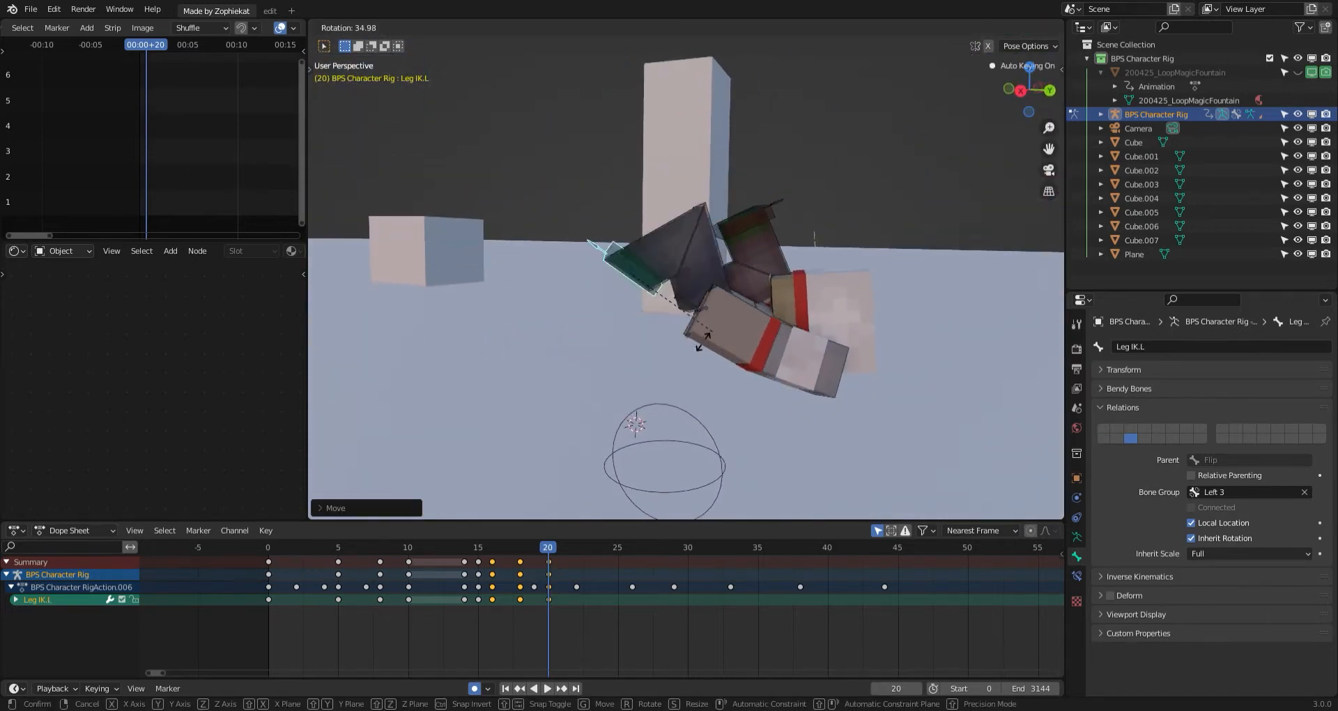
{"action": "left_click", "coordinate": [612, 361]}
{"action": "key", "text": "g"}
{"action": "left_click", "coordinate": [705, 292]}
{"action": "key", "text": "r"}
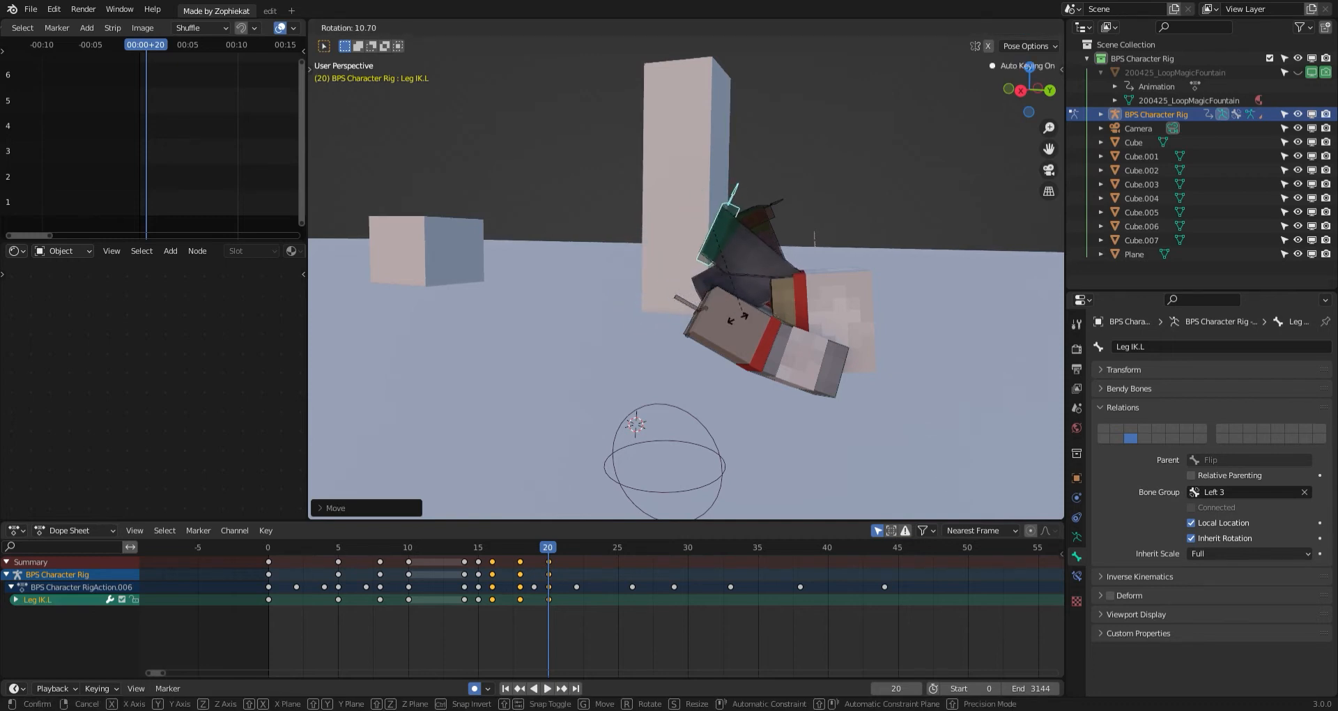
{"action": "left_click", "coordinate": [711, 301]}
{"action": "key", "text": "r"}
{"action": "key", "text": "r"}
{"action": "left_click", "coordinate": [725, 331]}
Align Leg IK.L beside the right foot at frame 20, working from above.
{"action": "middle_click_drag", "start_coordinate": [724, 329], "coordinate": [797, 446]}
{"action": "key", "text": "g"}
{"action": "left_click", "coordinate": [796, 376]}
{"action": "key", "text": "g"}
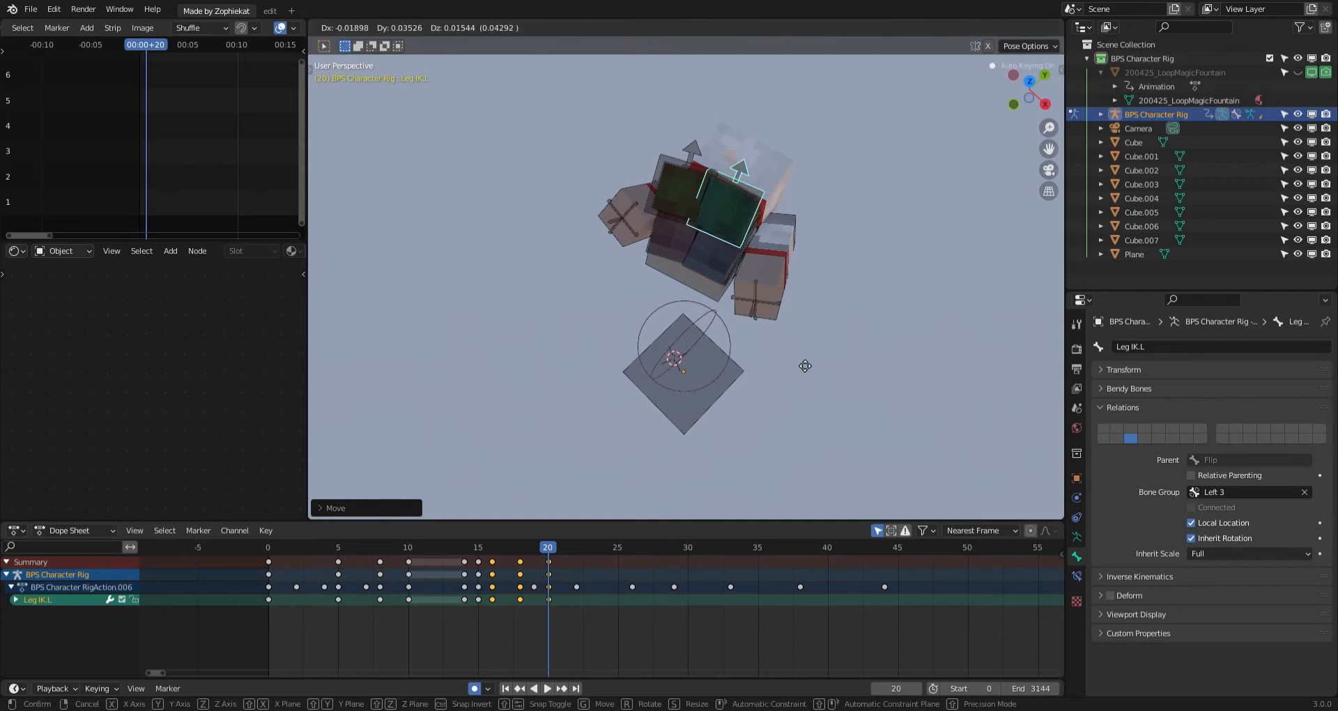
{"action": "left_click", "coordinate": [801, 363]}
{"action": "key", "text": "g"}
{"action": "left_click", "coordinate": [786, 341]}
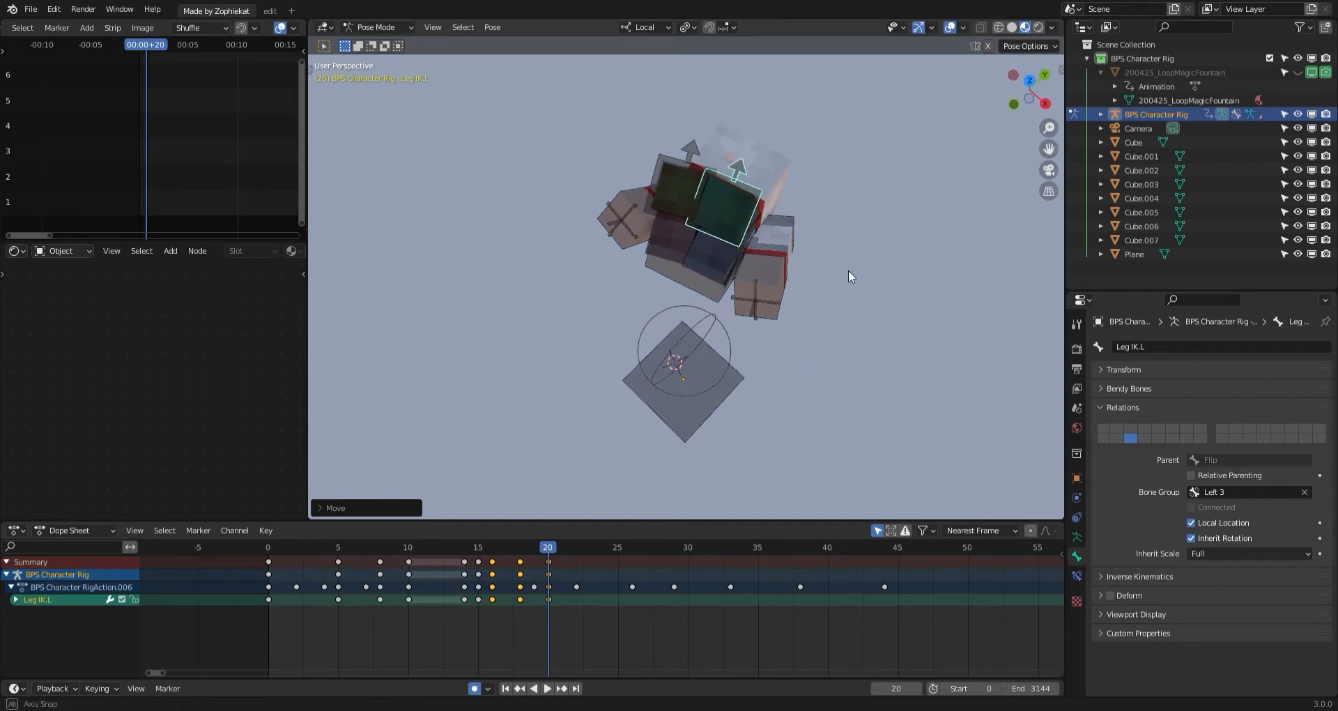
Examine the frame 20 pose from the side and compare it with the pose at frame 18.
{"action": "middle_click_drag", "start_coordinate": [847, 270], "coordinate": [821, 284]}
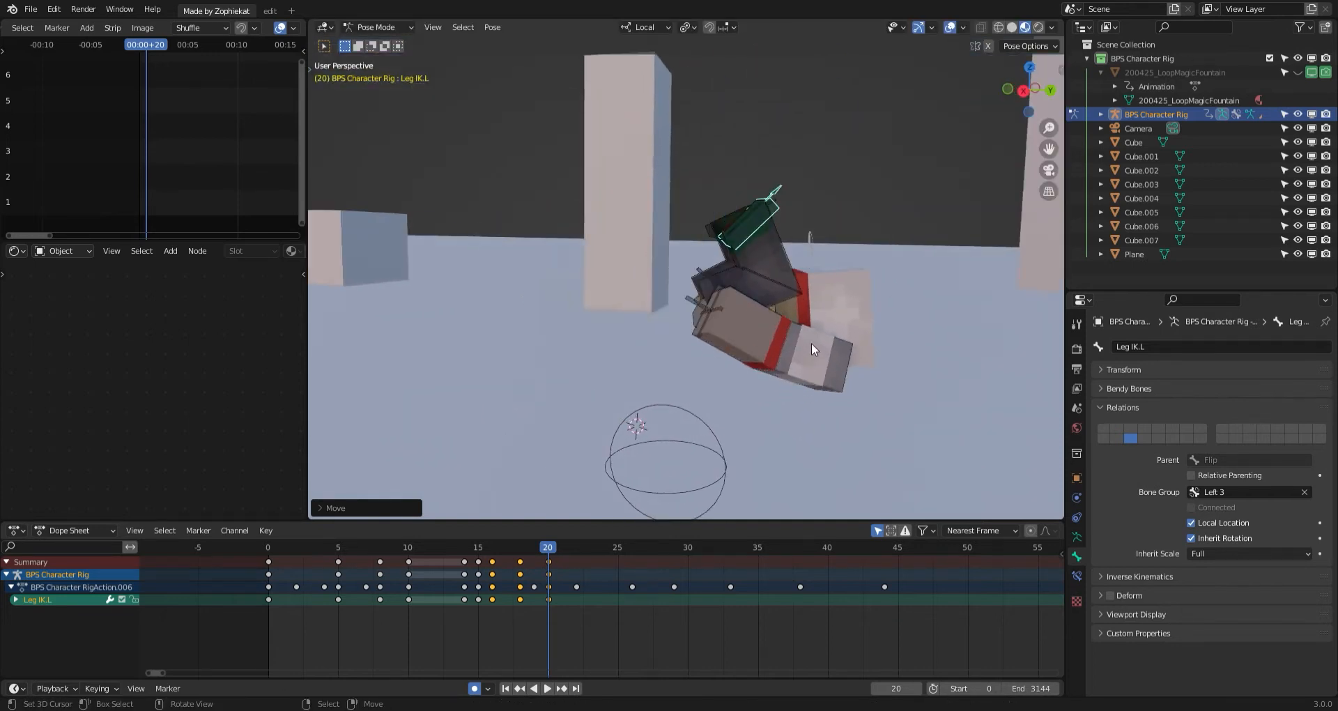
{"action": "middle_click_drag", "start_coordinate": [811, 343], "coordinate": [653, 367]}
{"action": "scroll", "coordinate": [762, 392], "scroll_direction": "up", "scroll_amount": 1}
{"action": "right_click", "coordinate": [752, 365]}
{"action": "scroll", "coordinate": [746, 370], "scroll_direction": "down", "scroll_amount": 4}
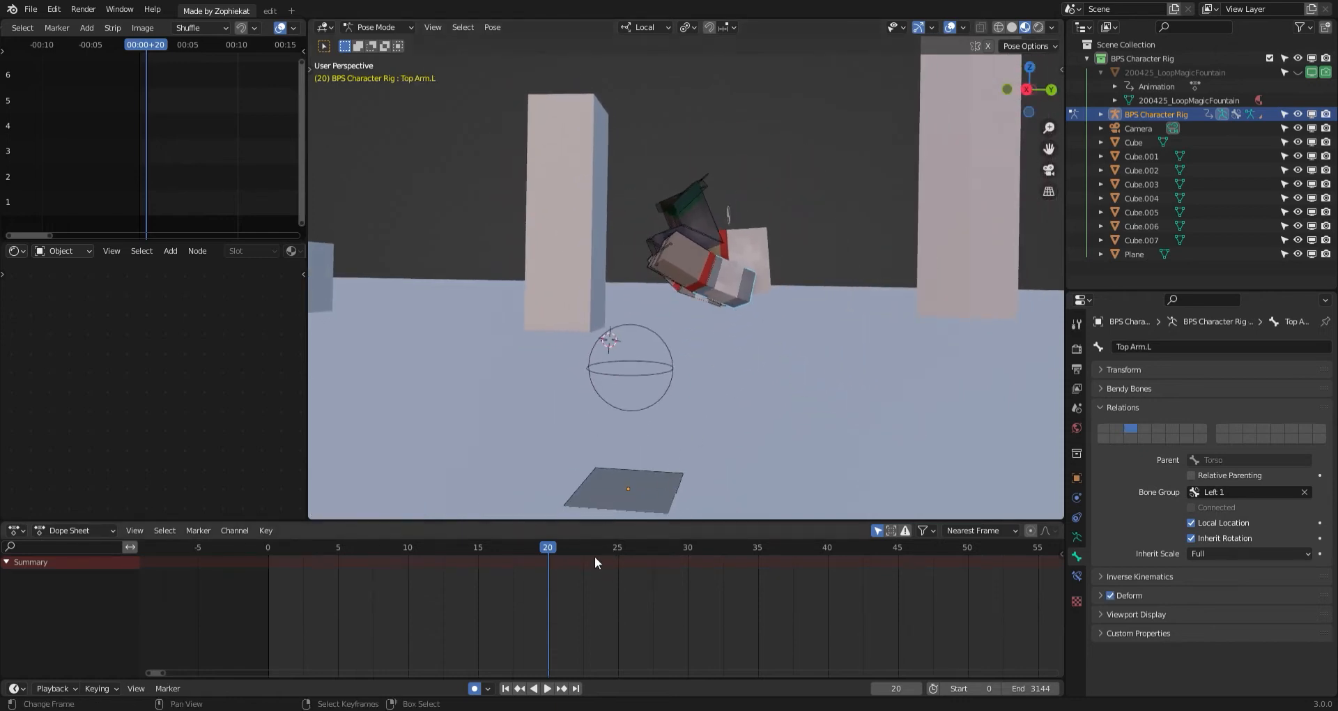
{"action": "left_click_drag", "start_coordinate": [595, 556], "coordinate": [521, 556]}
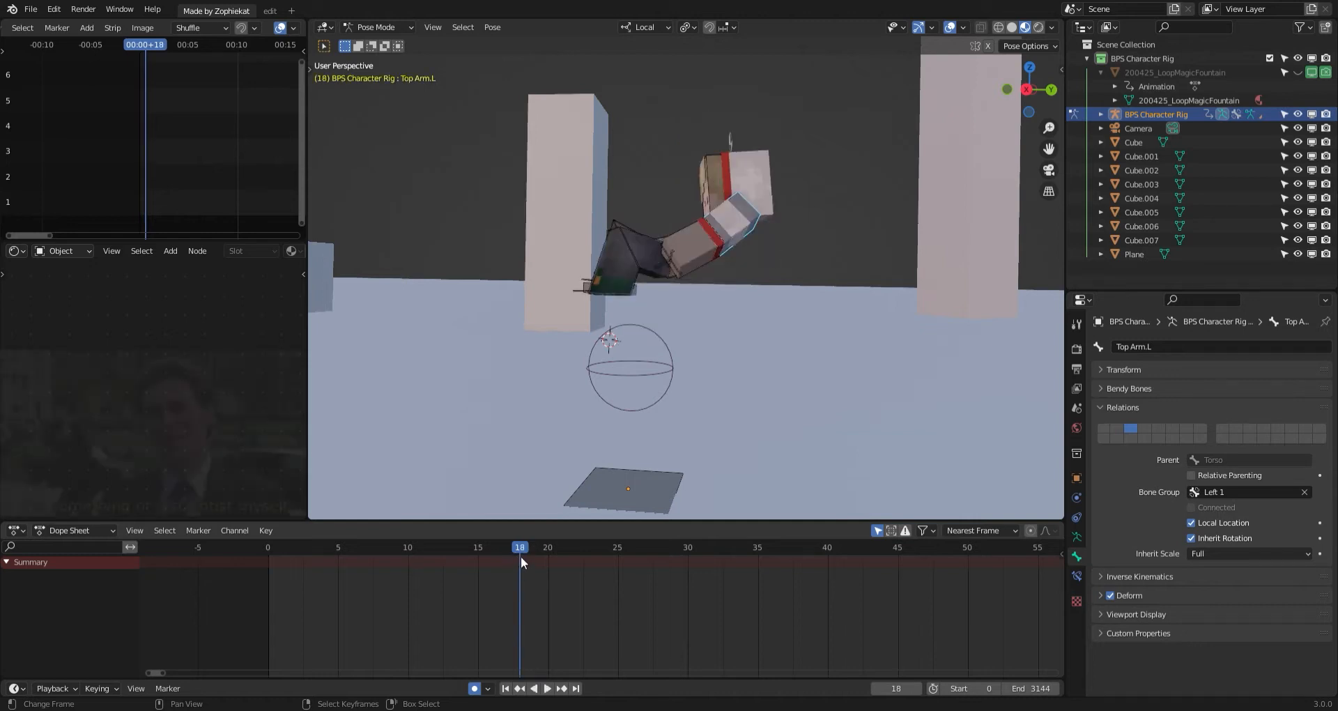
At frame 19, move Leg IK.L up toward the tucked body and adjust its trackball rotation.
{"action": "scroll", "coordinate": [603, 292], "scroll_direction": "up", "scroll_amount": 1}
{"action": "right_click", "coordinate": [604, 293]}
{"action": "scroll", "coordinate": [481, 621], "scroll_direction": "up", "scroll_amount": 8}
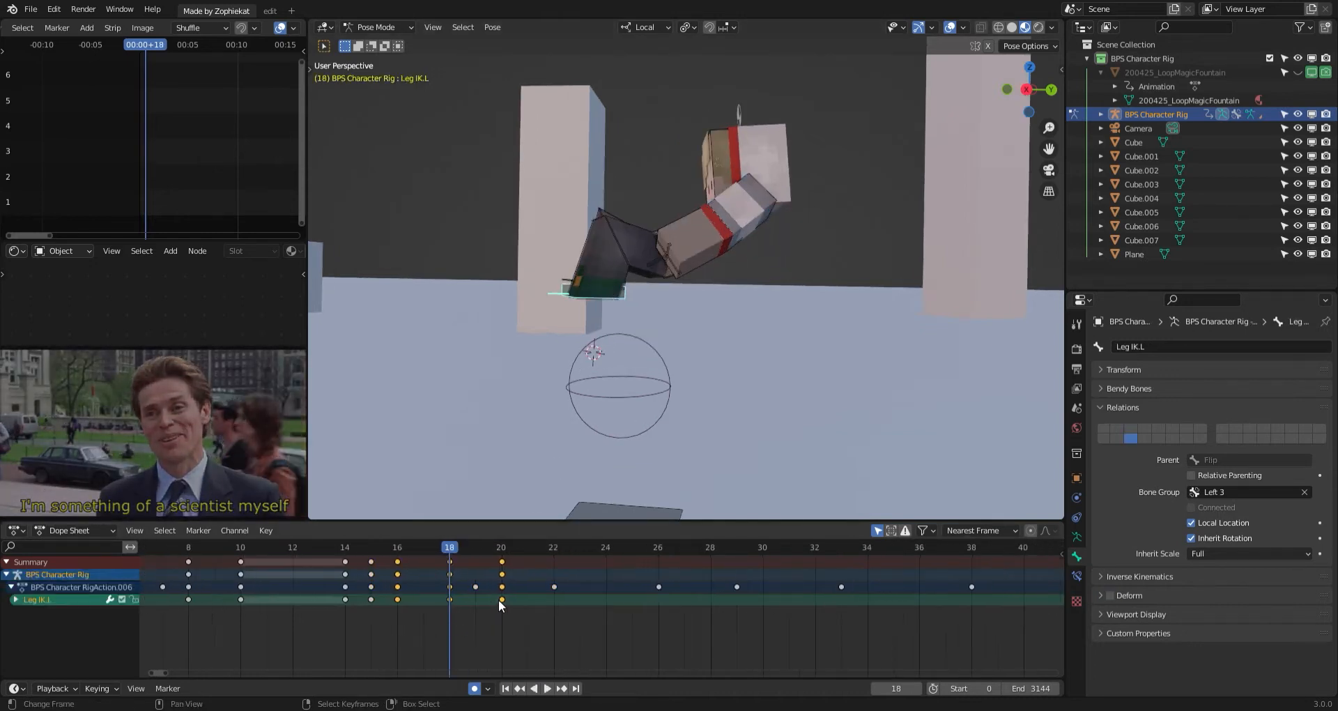
{"action": "key", "text": "Right"}
{"action": "middle_click_drag", "start_coordinate": [683, 304], "coordinate": [646, 282]}
{"action": "key", "text": "g"}
{"action": "left_click", "coordinate": [685, 432]}
{"action": "key", "text": "r"}
{"action": "key", "text": "r"}
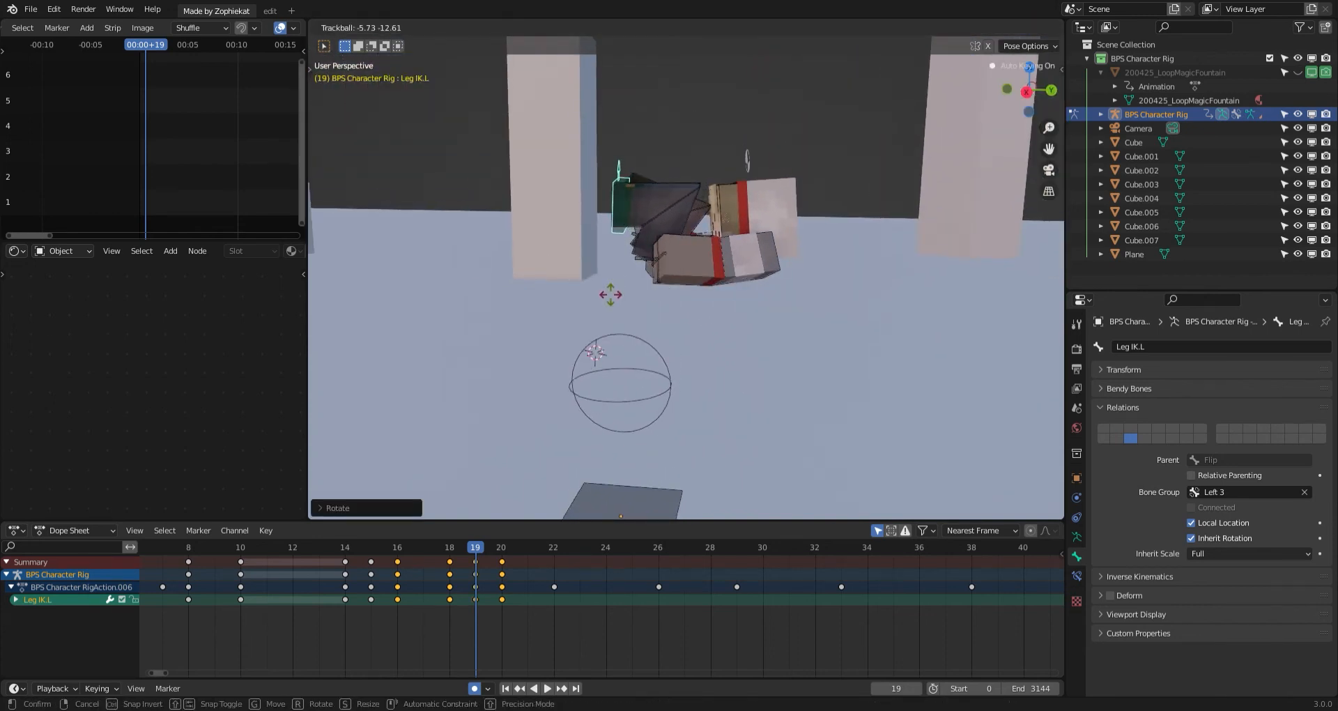
{"action": "left_click", "coordinate": [611, 295]}
Nudge Leg IK.L's position at frame 19 and check the feet from above.
{"action": "key", "text": "g"}
{"action": "left_click", "coordinate": [616, 281]}
{"action": "key", "text": "g"}
{"action": "left_click", "coordinate": [627, 296]}
{"action": "middle_click_drag", "start_coordinate": [627, 295], "coordinate": [727, 358]}
Move Leg IK.R level with the left foot at frame 19 and match its trackball rotation.
{"action": "left_click", "coordinate": [669, 319]}
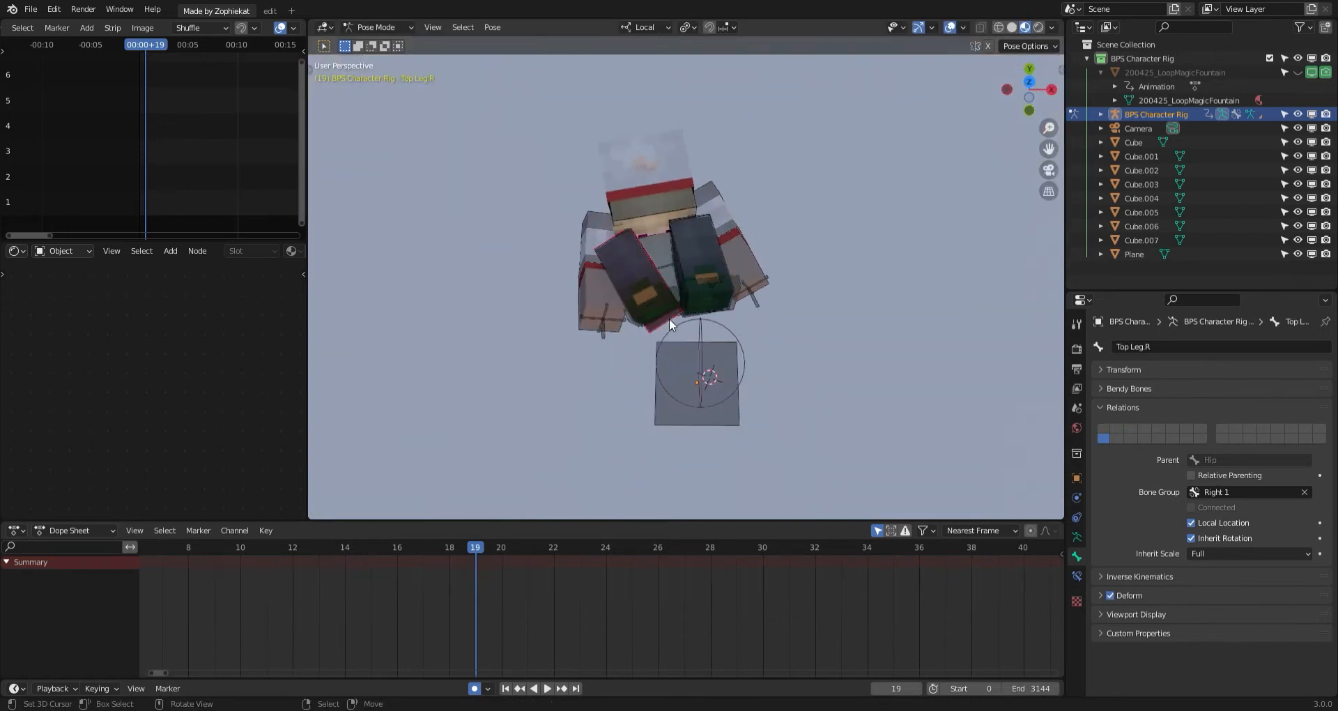
{"action": "left_click", "coordinate": [651, 328]}
{"action": "middle_click_drag", "start_coordinate": [638, 317], "coordinate": [810, 283]}
{"action": "key", "text": "g"}
{"action": "left_click", "coordinate": [803, 268]}
{"action": "key", "text": "r"}
{"action": "key", "text": "r"}
{"action": "left_click", "coordinate": [807, 260]}
{"action": "key", "text": "r"}
{"action": "key", "text": "r"}
{"action": "left_click", "coordinate": [839, 409]}
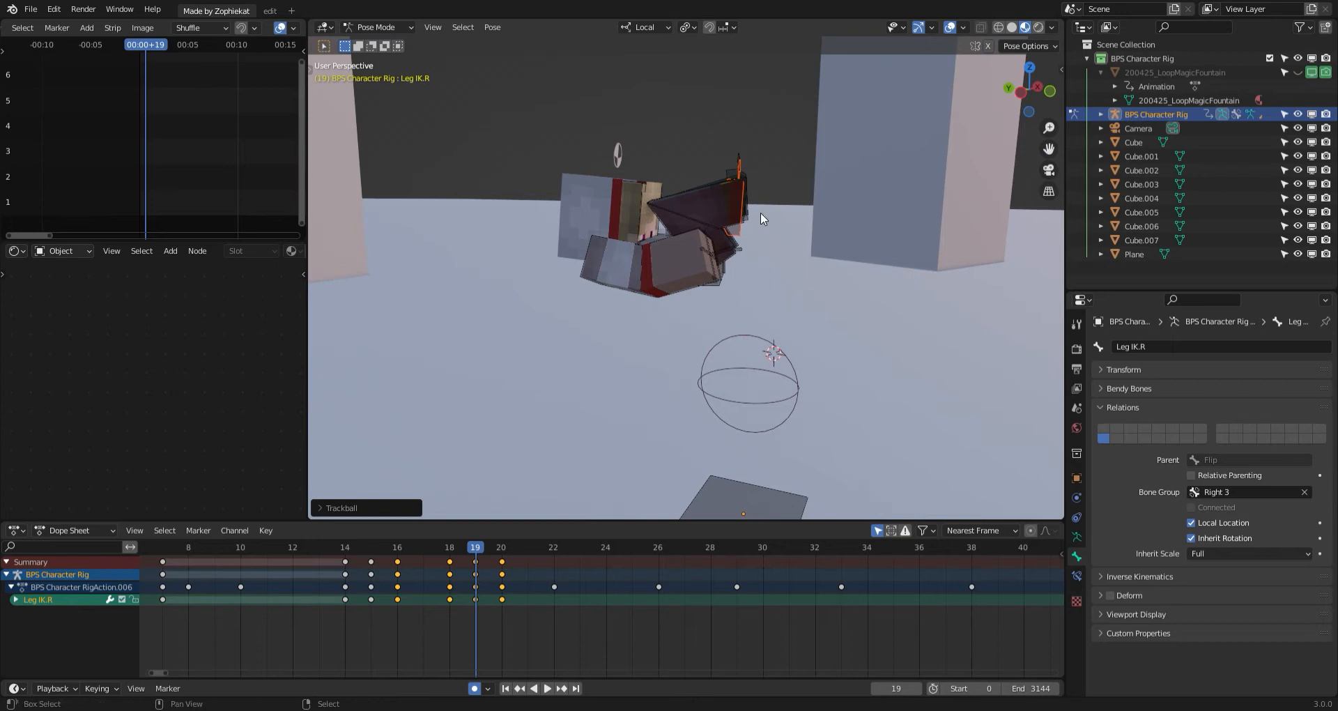
Select Leg IK.R and Leg IK.L together and move both feet down and away from the body at frame 19.
{"action": "right_click", "coordinate": [747, 175], "text": "shift"}
{"action": "right_click", "coordinate": [743, 167]}
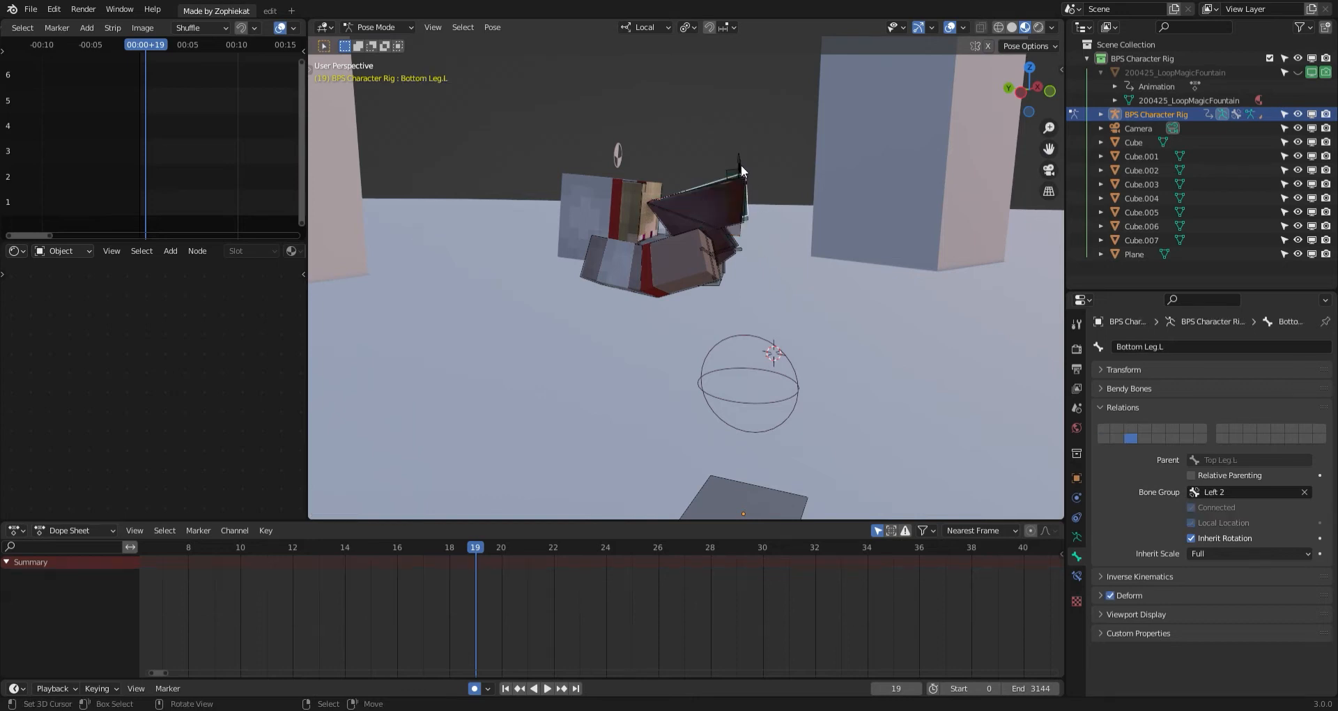
{"action": "right_click", "coordinate": [743, 177]}
{"action": "right_click", "coordinate": [741, 174], "text": "shift"}
{"action": "key", "text": "g"}
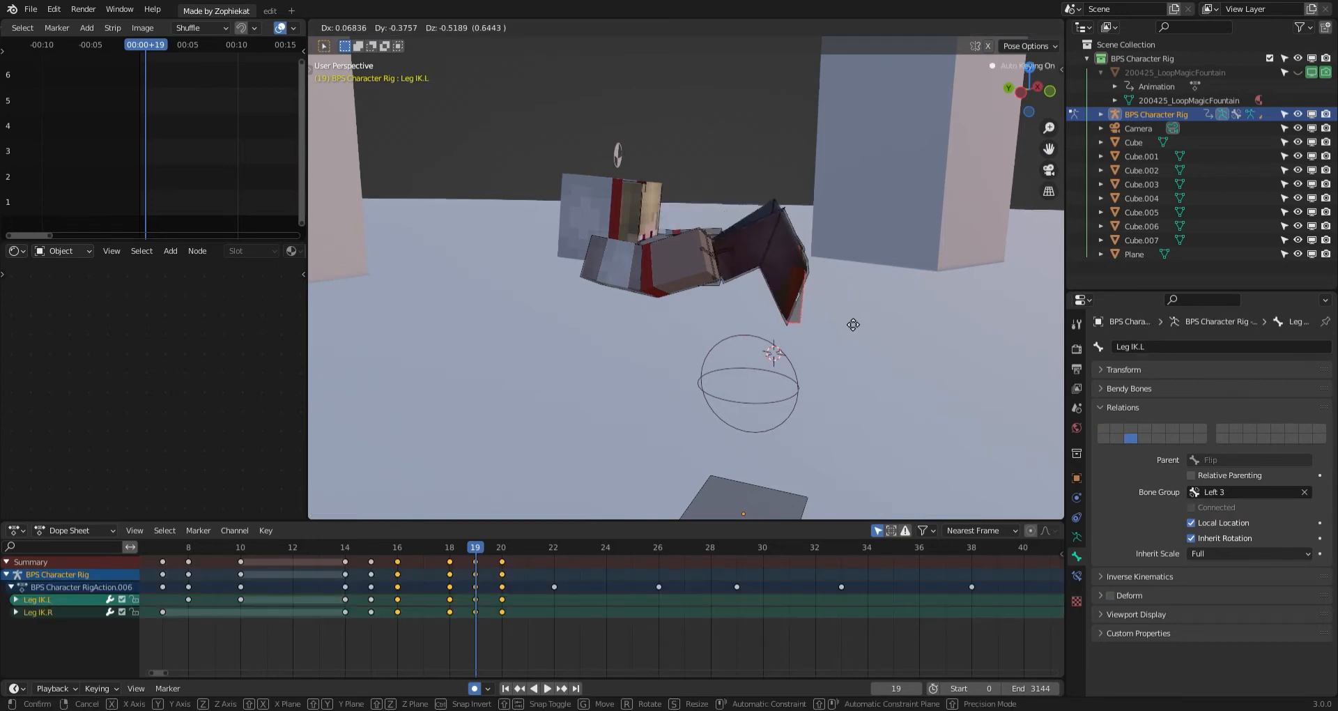
{"action": "left_click", "coordinate": [857, 360]}
Rotate both feet to follow the lowered legs at frame 19 and fine-tune their position.
{"action": "key", "text": "r"}
{"action": "left_click", "coordinate": [856, 392]}
{"action": "key", "text": "r"}
{"action": "key", "text": "r"}
{"action": "left_click", "coordinate": [852, 401]}
{"action": "key", "text": "g"}
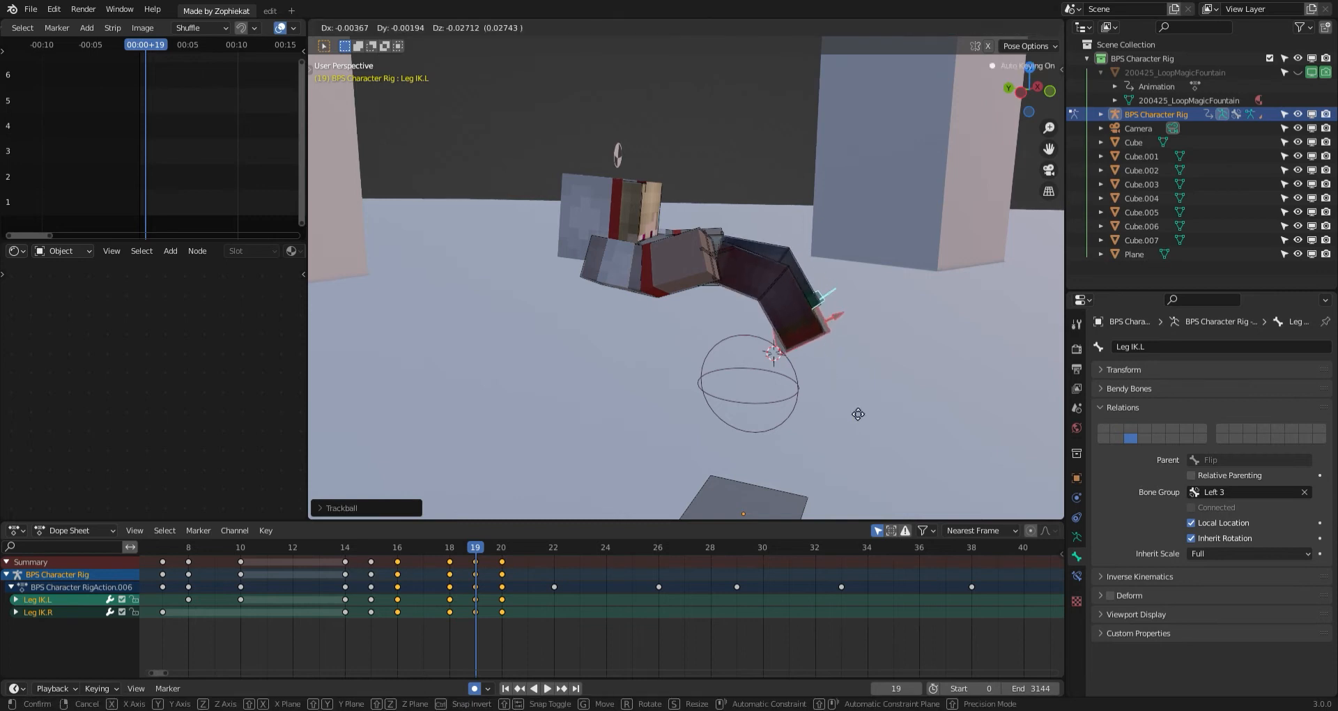
{"action": "left_click", "coordinate": [857, 412]}
Try rotating the Head bone far back at frame 19, viewed from the side.
{"action": "middle_click_drag", "start_coordinate": [663, 311], "coordinate": [637, 182]}
{"action": "right_click", "coordinate": [641, 182]}
{"action": "key", "text": "r"}
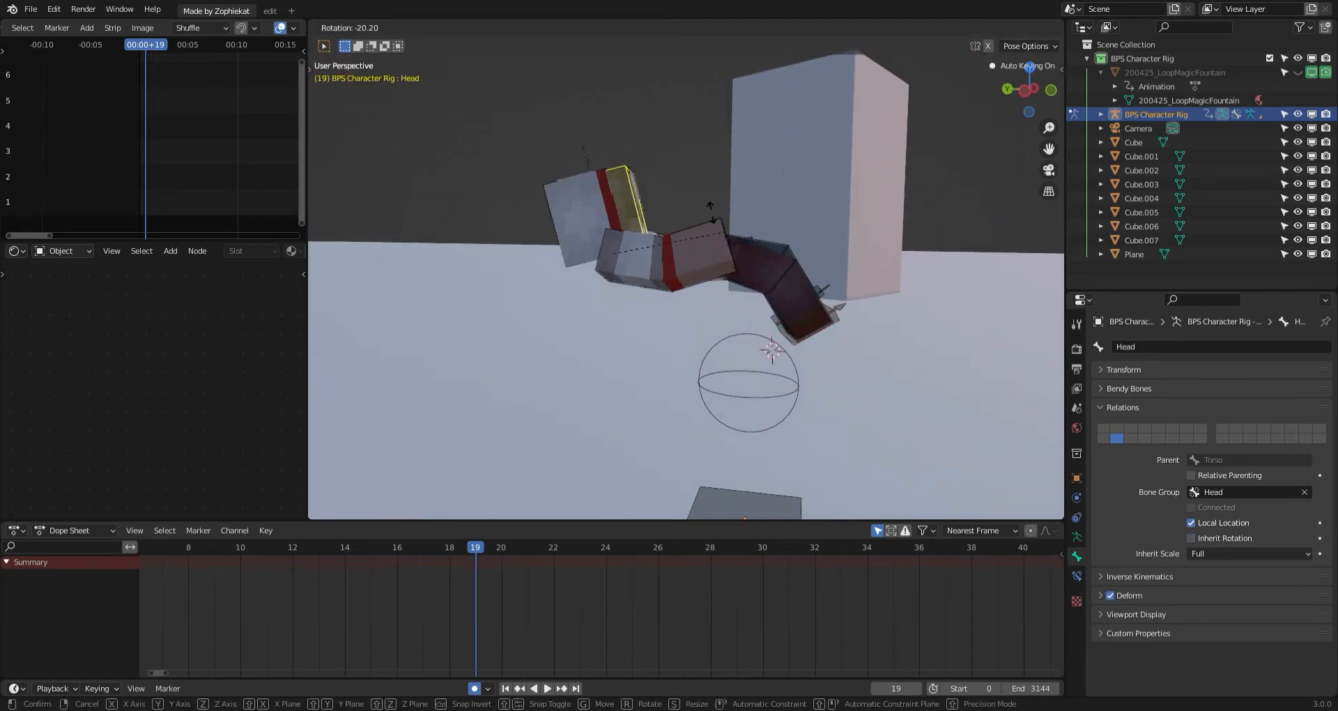
{"action": "left_click", "coordinate": [544, 172]}
{"action": "key", "text": "r"}
{"action": "left_click", "coordinate": [713, 307]}
{"action": "middle_click_drag", "start_coordinate": [713, 306], "coordinate": [716, 285]}
{"action": "scroll", "coordinate": [466, 562], "scroll_direction": "down", "scroll_amount": 6}
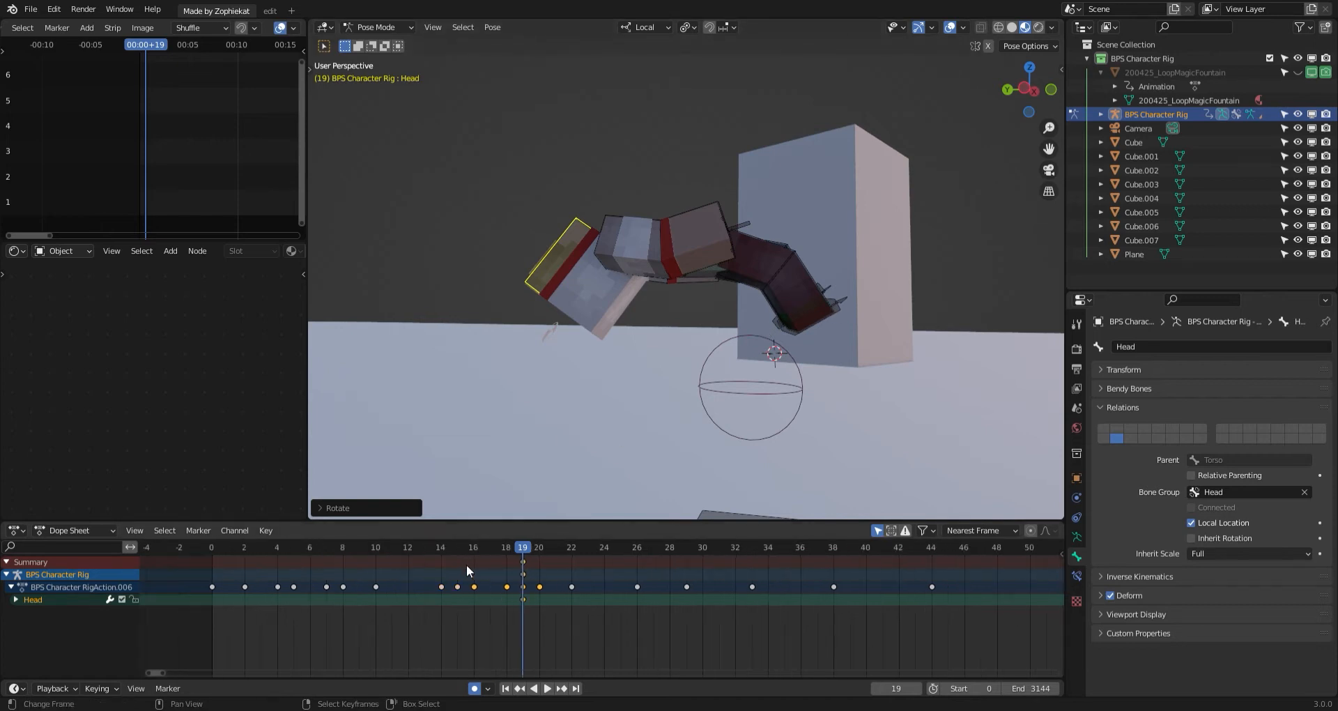
{"action": "left_click", "coordinate": [517, 573]}
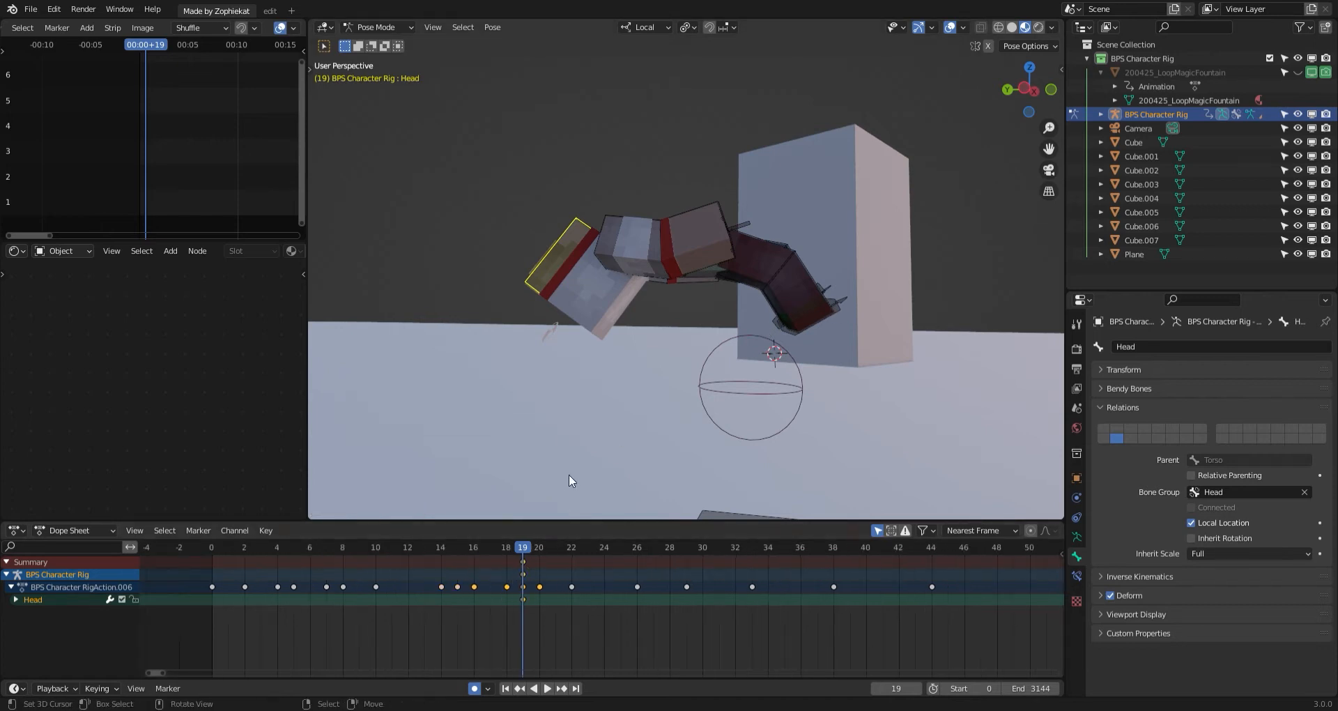
Clear the Head bone's rotation at frame 19 and tilt it slightly with trackball rotation.
{"action": "key", "text": "alt+r"}
{"action": "middle_click_drag", "start_coordinate": [585, 450], "coordinate": [514, 493]}
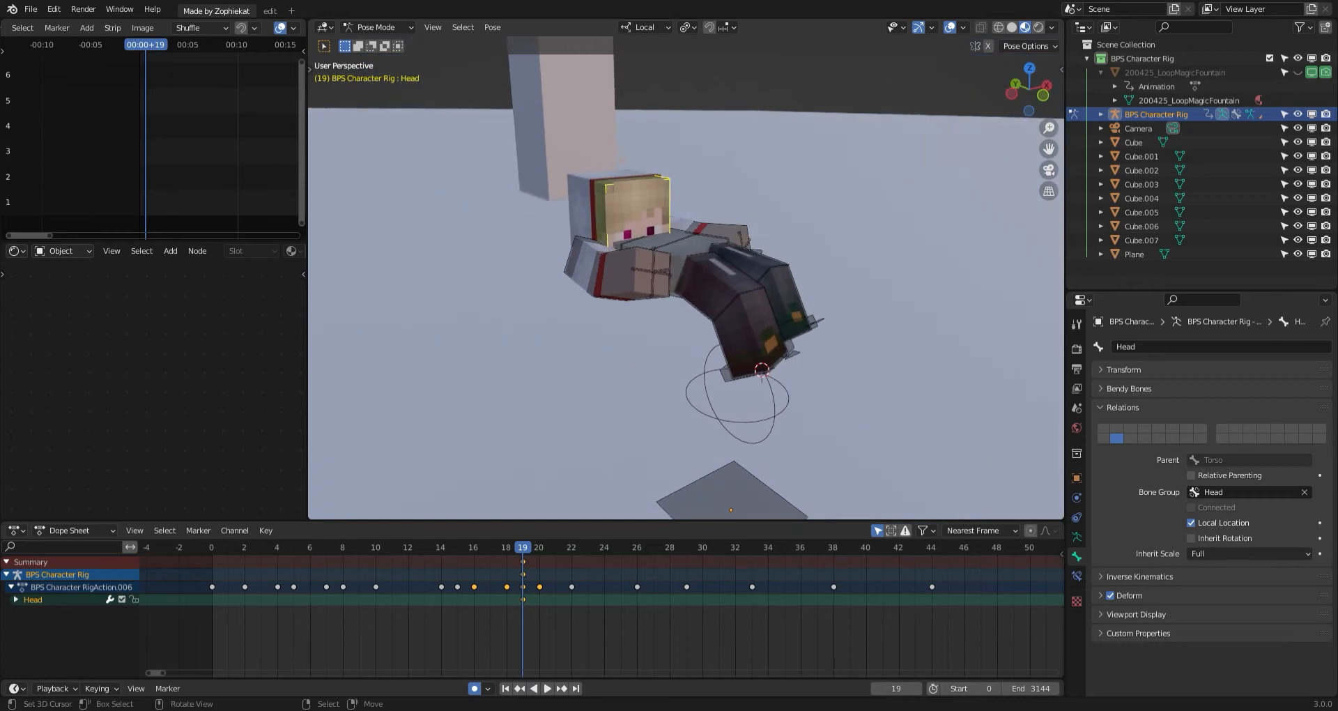
{"action": "key", "text": "r"}
{"action": "key", "text": "r"}
{"action": "left_click", "coordinate": [650, 451]}
{"action": "key", "text": "r"}
{"action": "left_click", "coordinate": [662, 453]}
{"action": "key", "text": "r"}
{"action": "key", "text": "r"}
{"action": "left_click", "coordinate": [708, 451]}
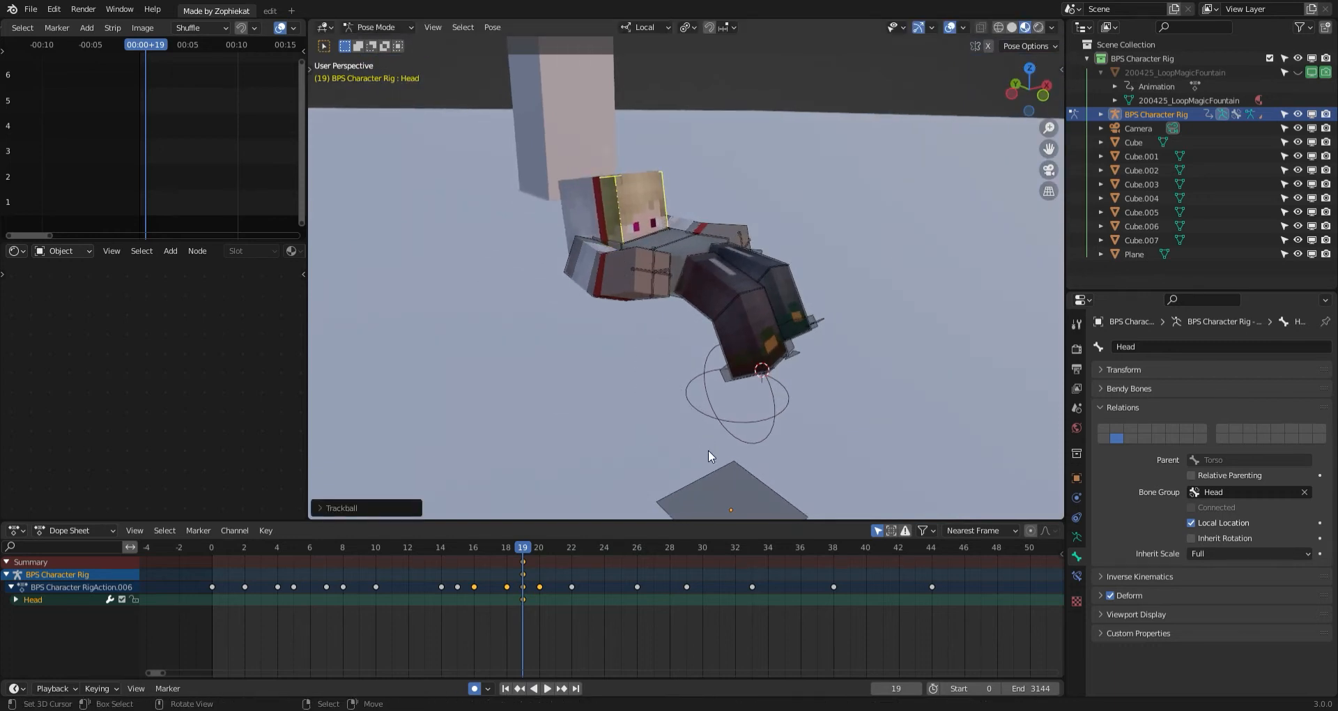
Delete the frame 19 keyframes of Leg IK.R and Leg IK.L.
{"action": "left_click", "coordinate": [793, 344]}
{"action": "left_click", "coordinate": [809, 322], "text": "shift"}
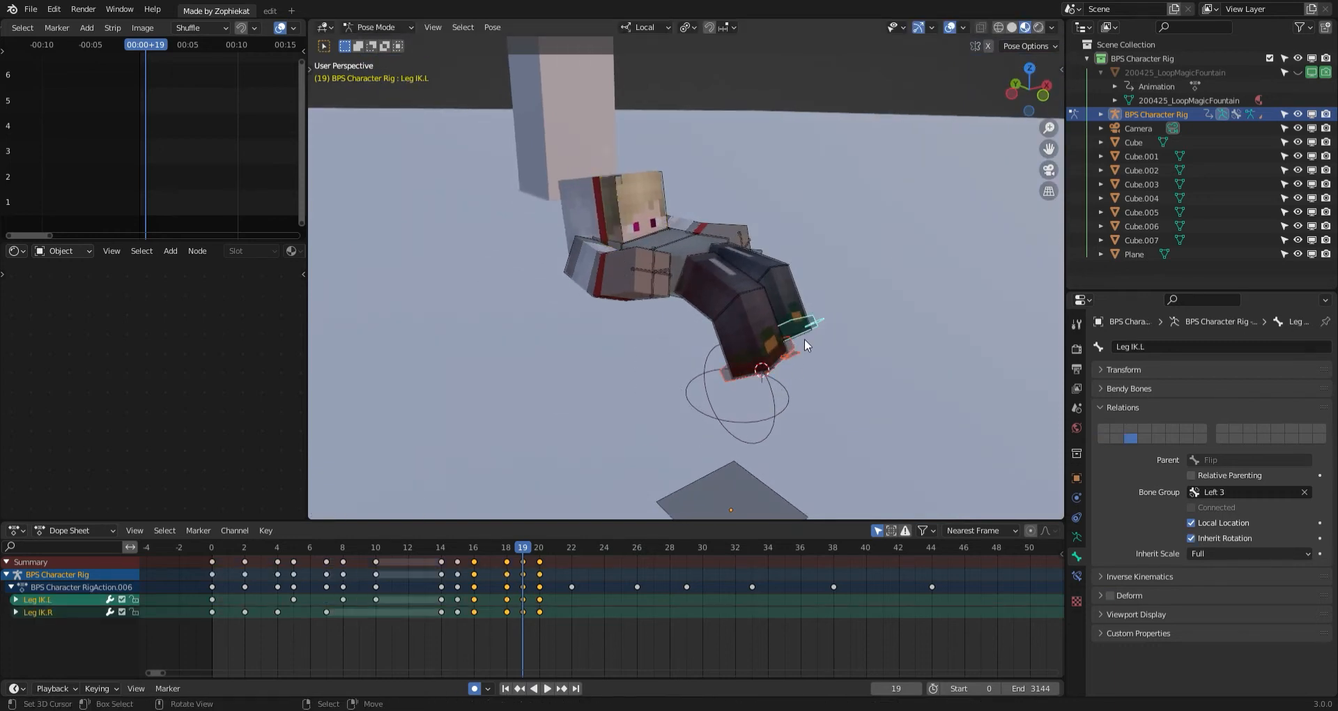
{"action": "key", "text": "x"}
{"action": "left_click", "coordinate": [524, 566]}
Move Leg IK.L into a straight tuck over the body at frame 19 and adjust its trackball rotation.
{"action": "middle_click_drag", "start_coordinate": [627, 390], "coordinate": [746, 446]}
{"action": "left_click", "coordinate": [771, 352]}
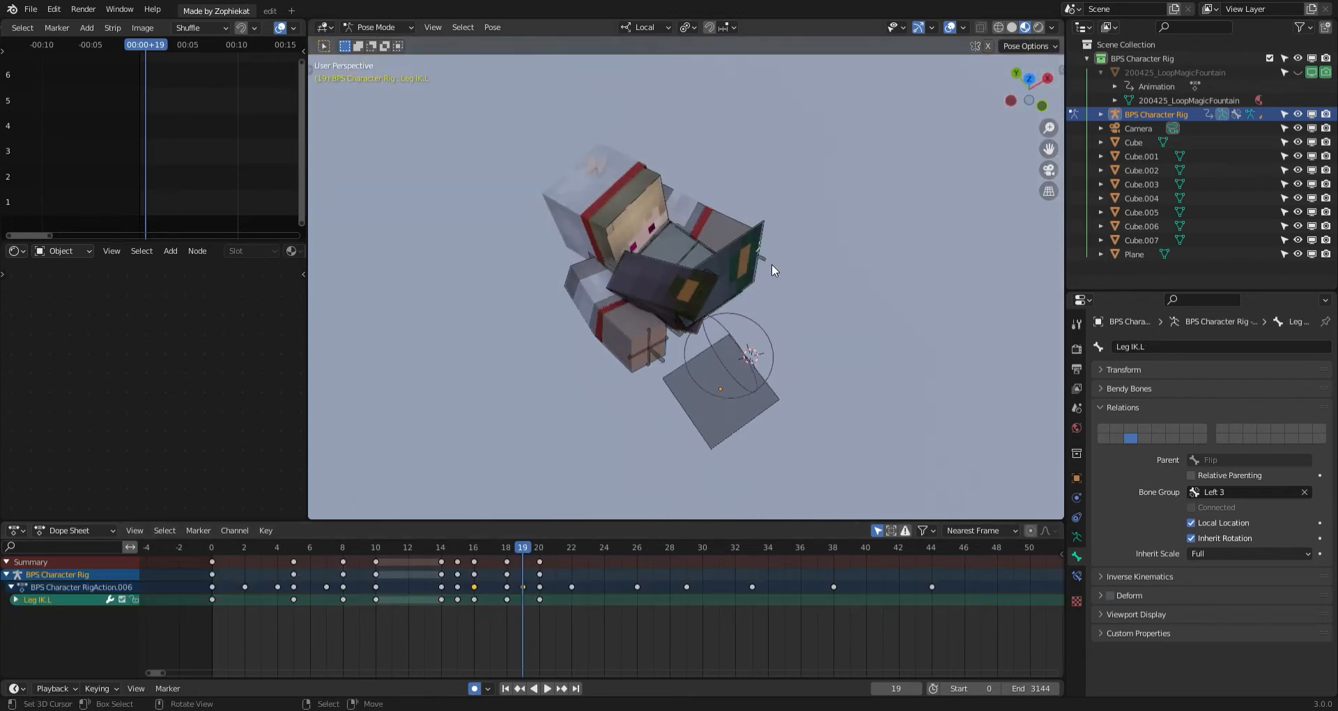
{"action": "middle_click_drag", "start_coordinate": [771, 352], "coordinate": [793, 262]}
{"action": "key", "text": "g"}
{"action": "left_click", "coordinate": [684, 307]}
{"action": "key", "text": "g"}
{"action": "key", "text": "r"}
{"action": "key", "text": "r"}
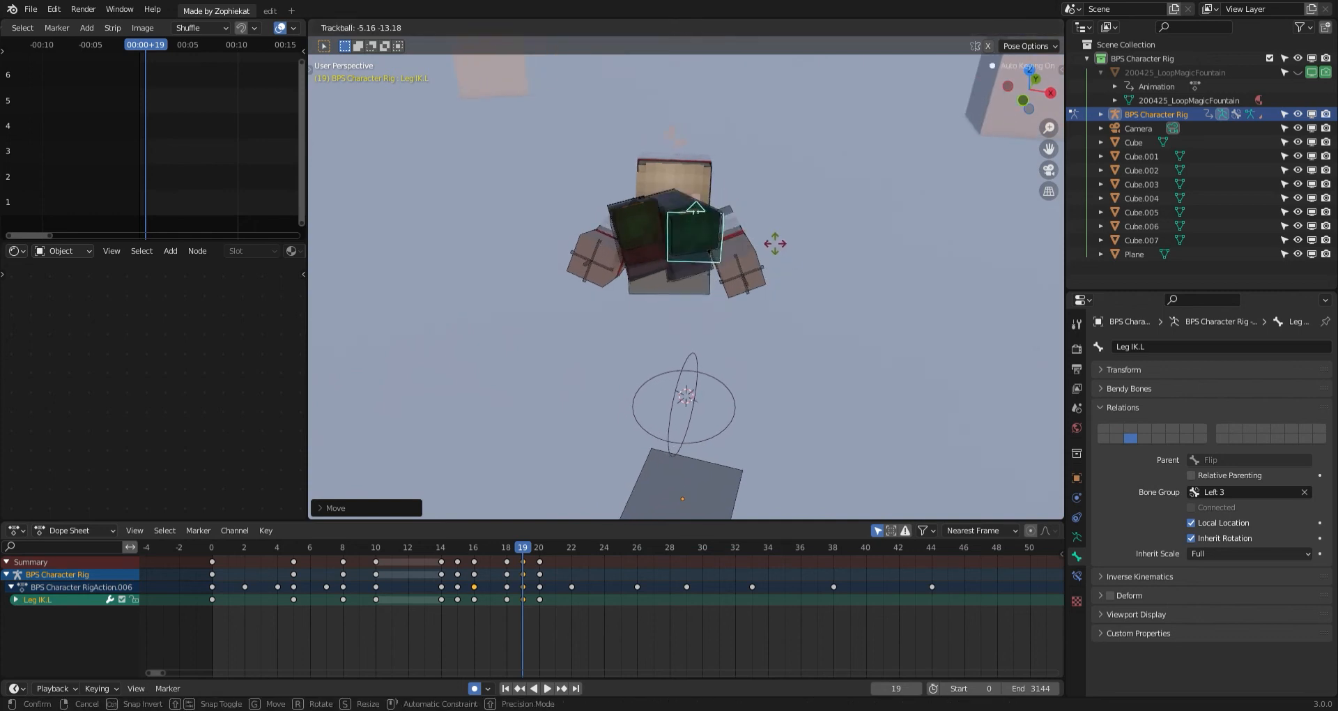
Refine Leg IK.L's position and rotation at frame 19 from the side.
{"action": "middle_click_drag", "start_coordinate": [781, 278], "coordinate": [648, 240]}
{"action": "key", "text": "g"}
{"action": "left_click", "coordinate": [728, 280]}
{"action": "key", "text": "r"}
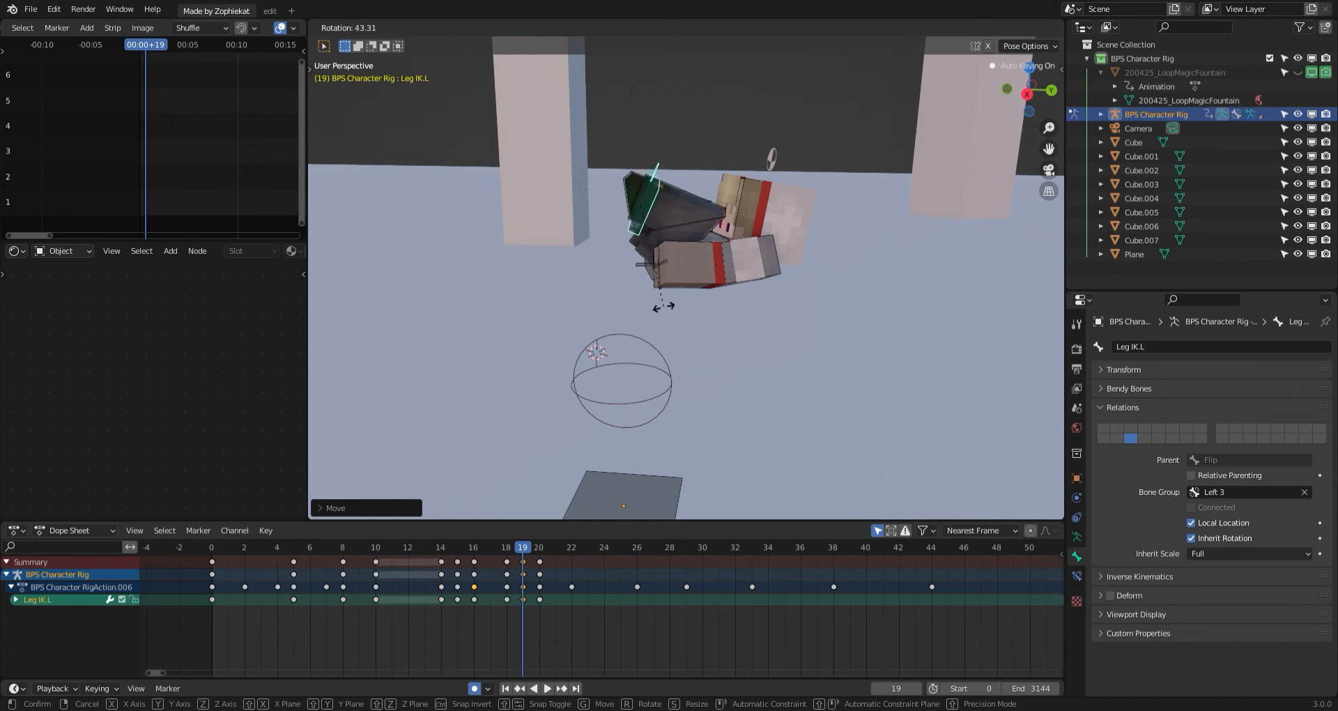
{"action": "right_click", "coordinate": [663, 306]}
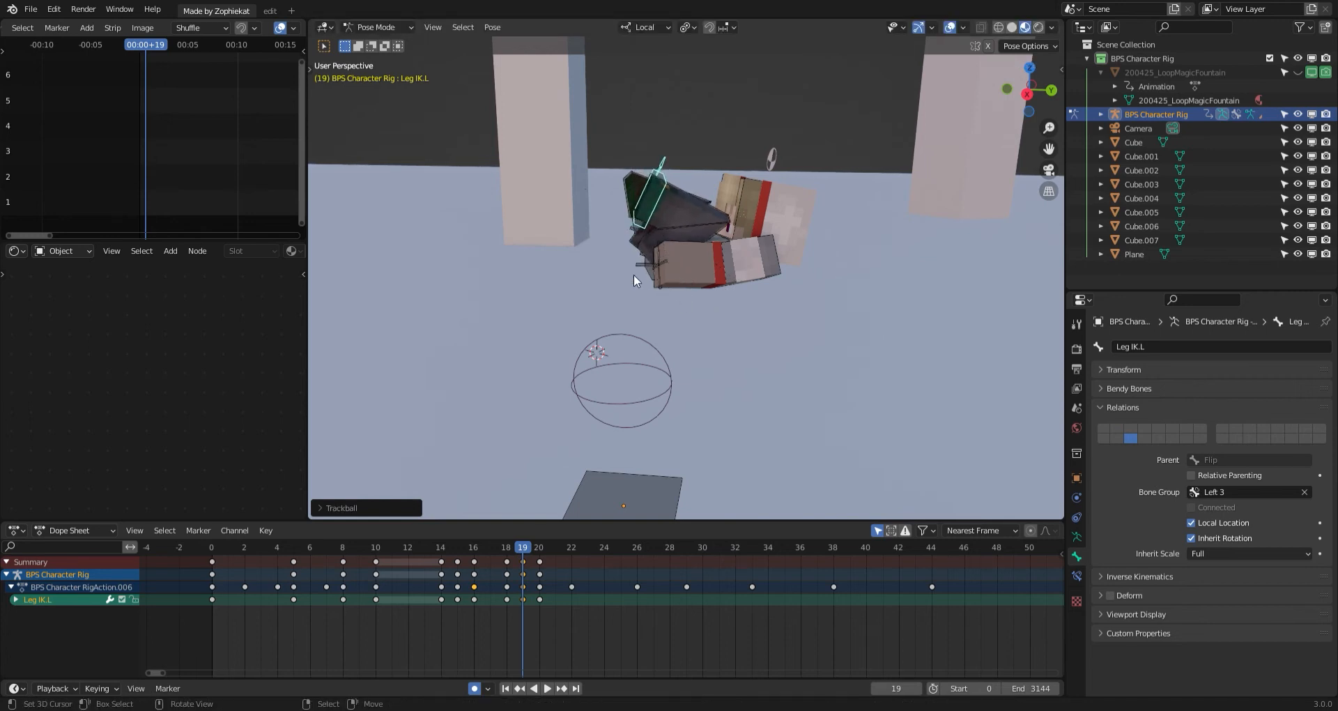
Move Leg IK.R to match the tucked left foot at frame 19 and adjust its rotation.
{"action": "middle_click_drag", "start_coordinate": [634, 281], "coordinate": [809, 331]}
{"action": "left_click", "coordinate": [674, 257]}
{"action": "right_click", "coordinate": [675, 249]}
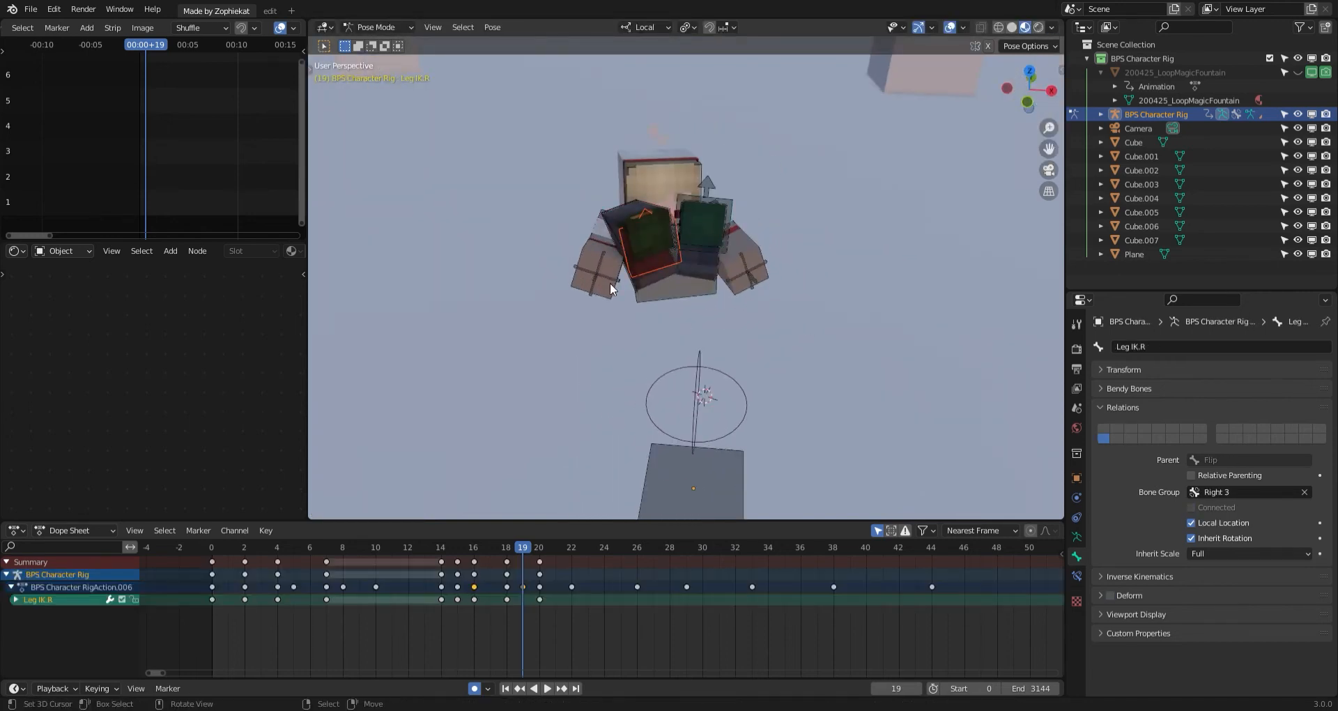
{"action": "middle_click_drag", "start_coordinate": [609, 282], "coordinate": [788, 269]}
{"action": "key", "text": "g"}
{"action": "left_click", "coordinate": [770, 271]}
{"action": "key", "text": "r"}
{"action": "key", "text": "r"}
{"action": "right_click", "coordinate": [763, 256]}
{"action": "key", "text": "r"}
{"action": "right_click", "coordinate": [791, 251]}
Select both leg IK controls and, at frame 22, move them across above the upside-down body and rotate the feet.
{"action": "left_click", "coordinate": [637, 295]}
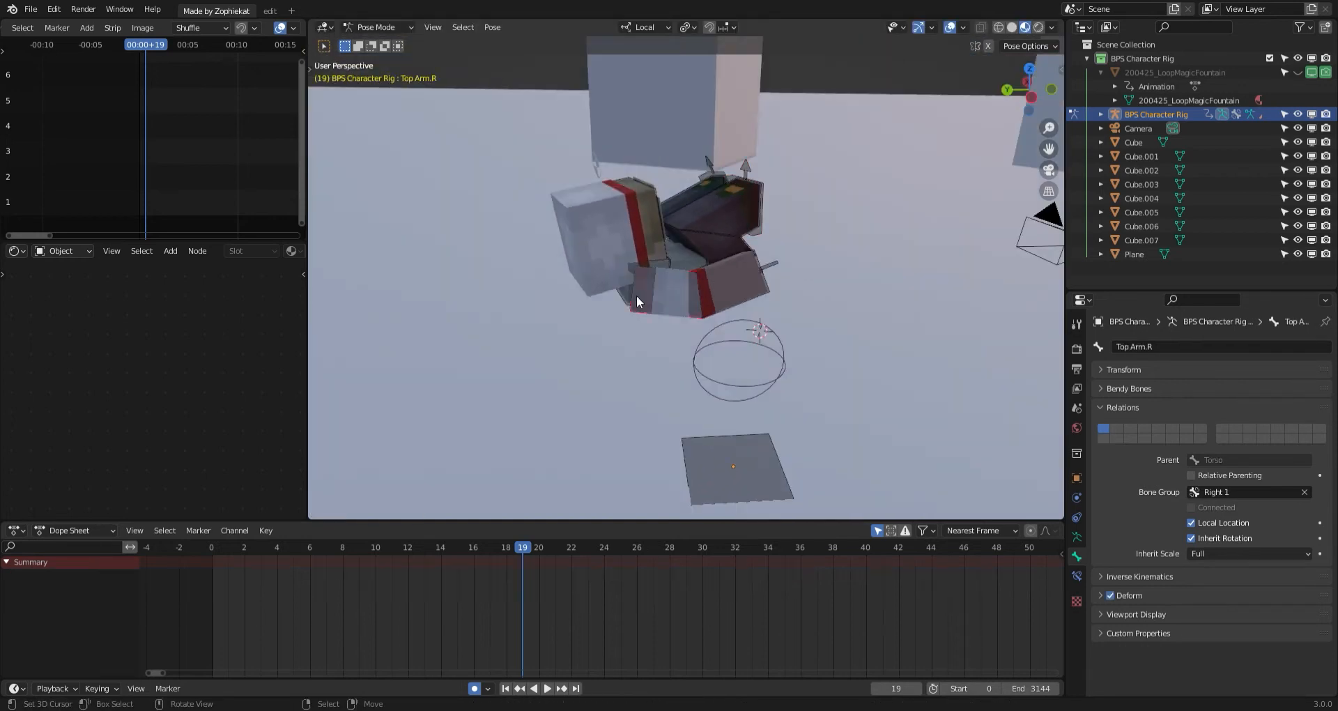
{"action": "middle_click_drag", "start_coordinate": [637, 295], "coordinate": [750, 210]}
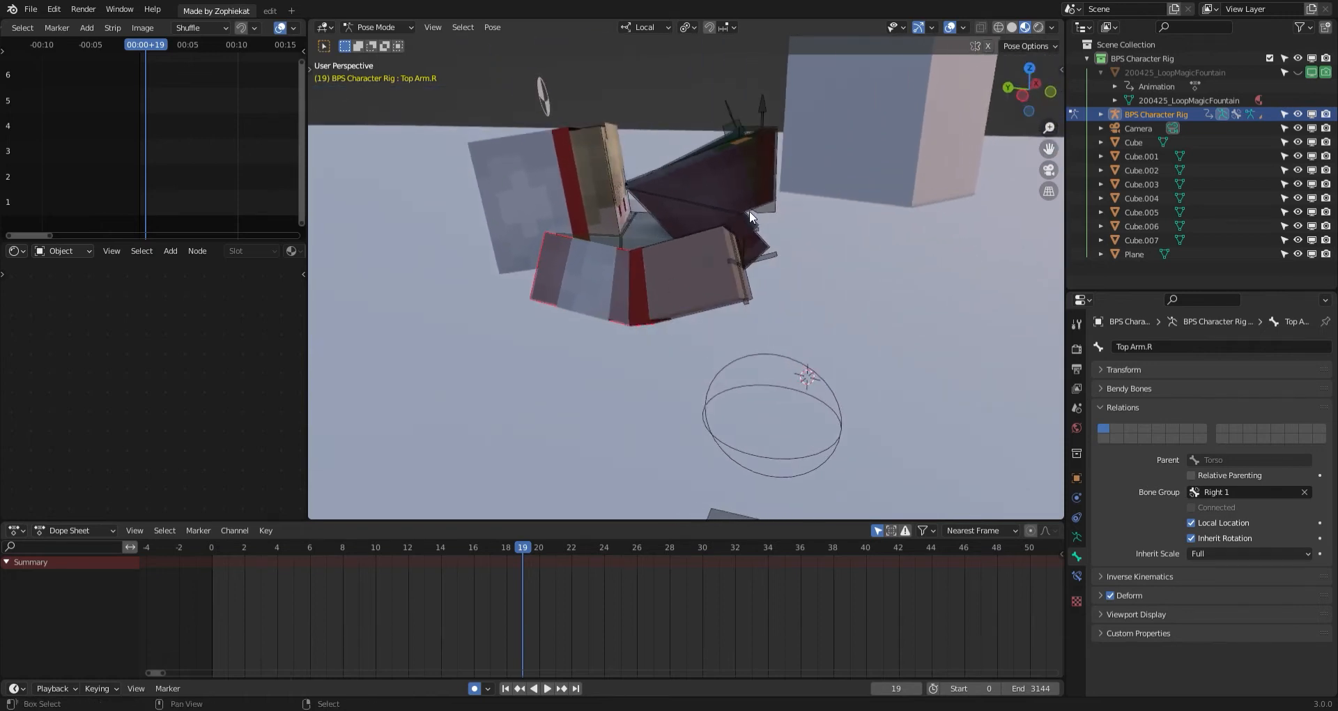
{"action": "left_click", "coordinate": [771, 212]}
{"action": "left_click", "coordinate": [735, 134], "text": "shift"}
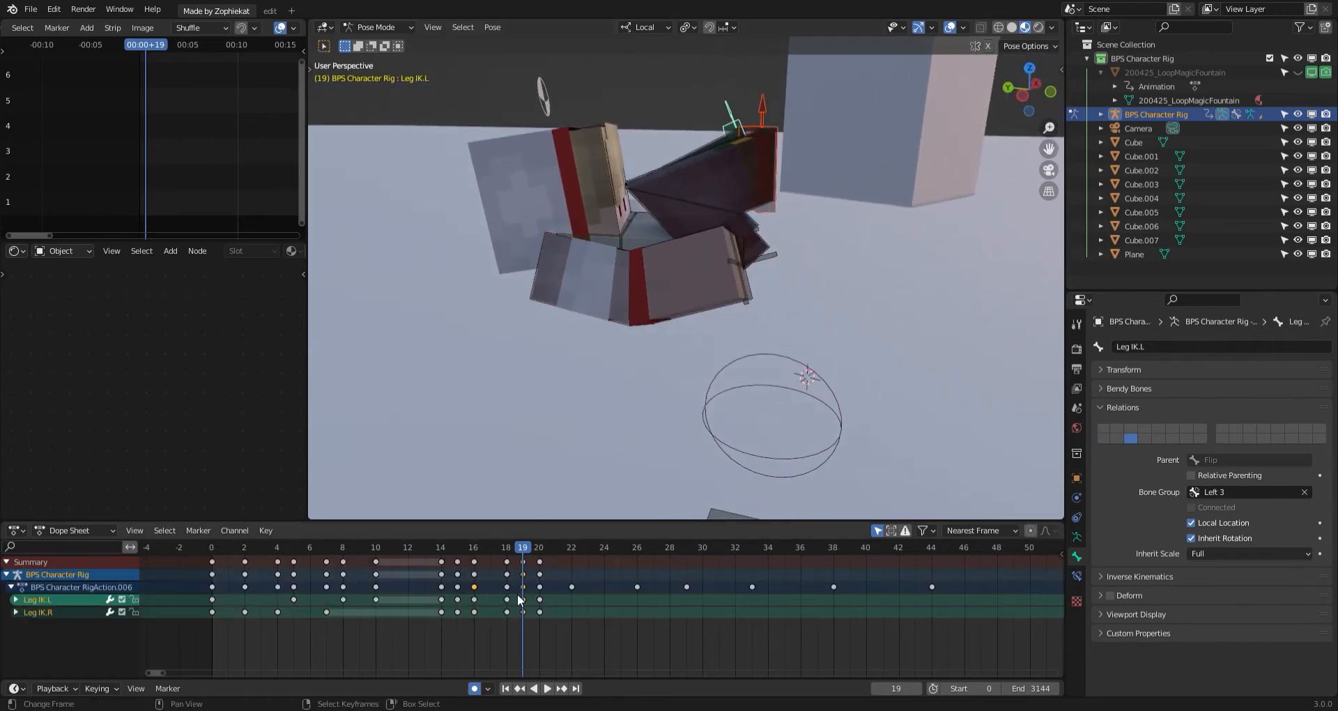
{"action": "left_click_drag", "start_coordinate": [520, 599], "coordinate": [567, 587]}
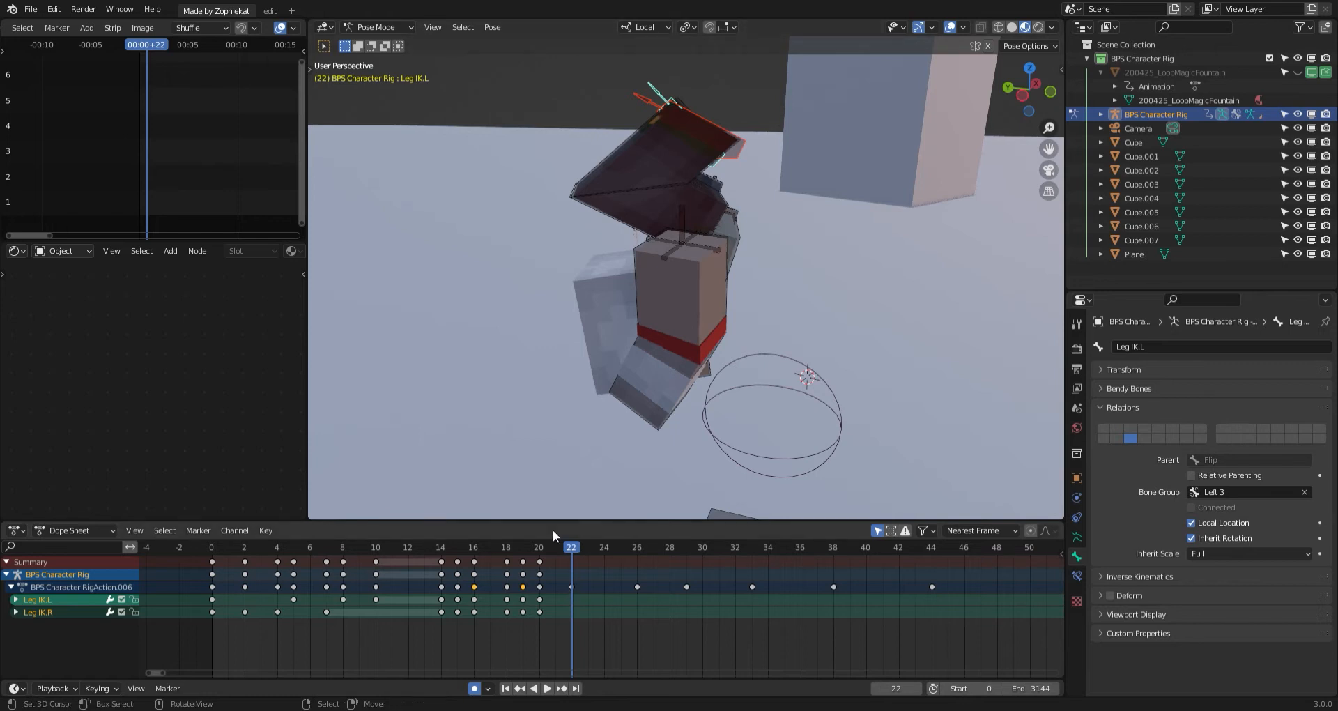
{"action": "scroll", "coordinate": [545, 460], "scroll_direction": "down", "scroll_amount": 3}
{"action": "middle_click_drag", "start_coordinate": [545, 459], "coordinate": [545, 434]}
{"action": "left_click_drag", "start_coordinate": [460, 587], "coordinate": [571, 579]}
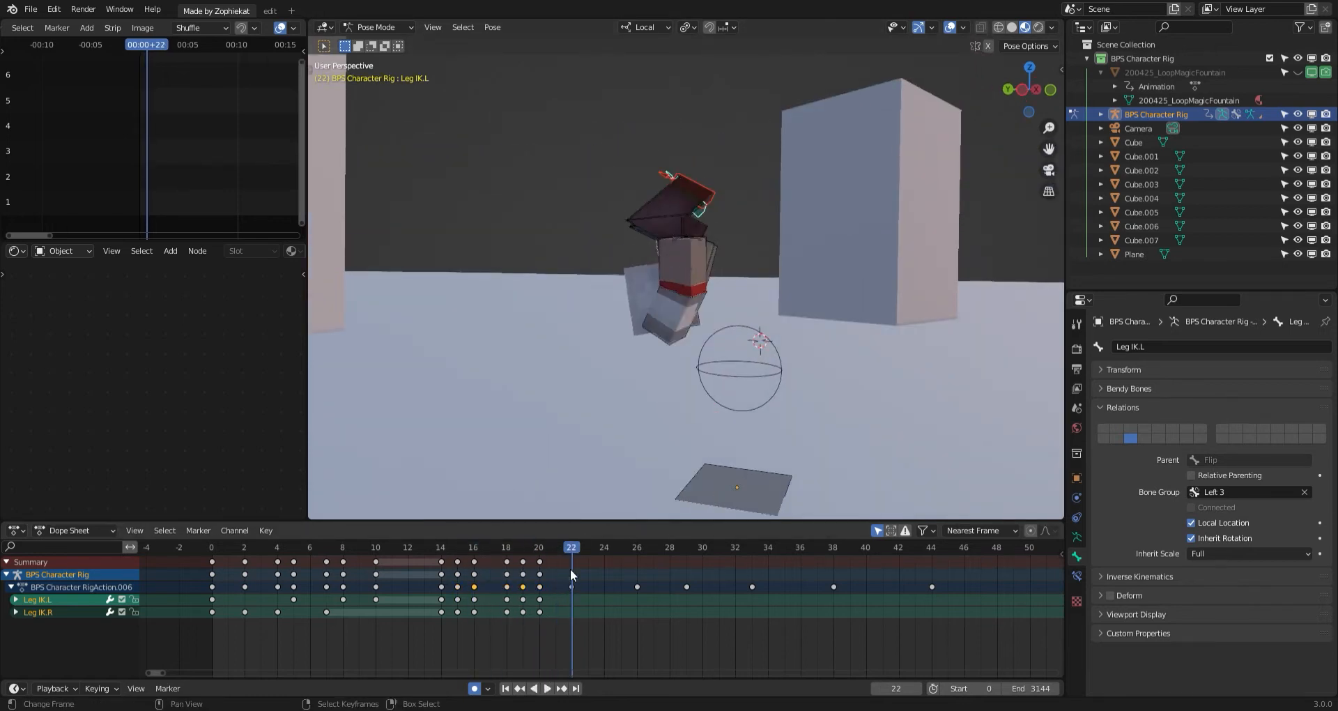
{"action": "middle_click_drag", "start_coordinate": [637, 428], "coordinate": [658, 420]}
{"action": "key", "text": "g"}
{"action": "left_click", "coordinate": [600, 423]}
{"action": "key", "text": "r"}
{"action": "left_click", "coordinate": [776, 278]}
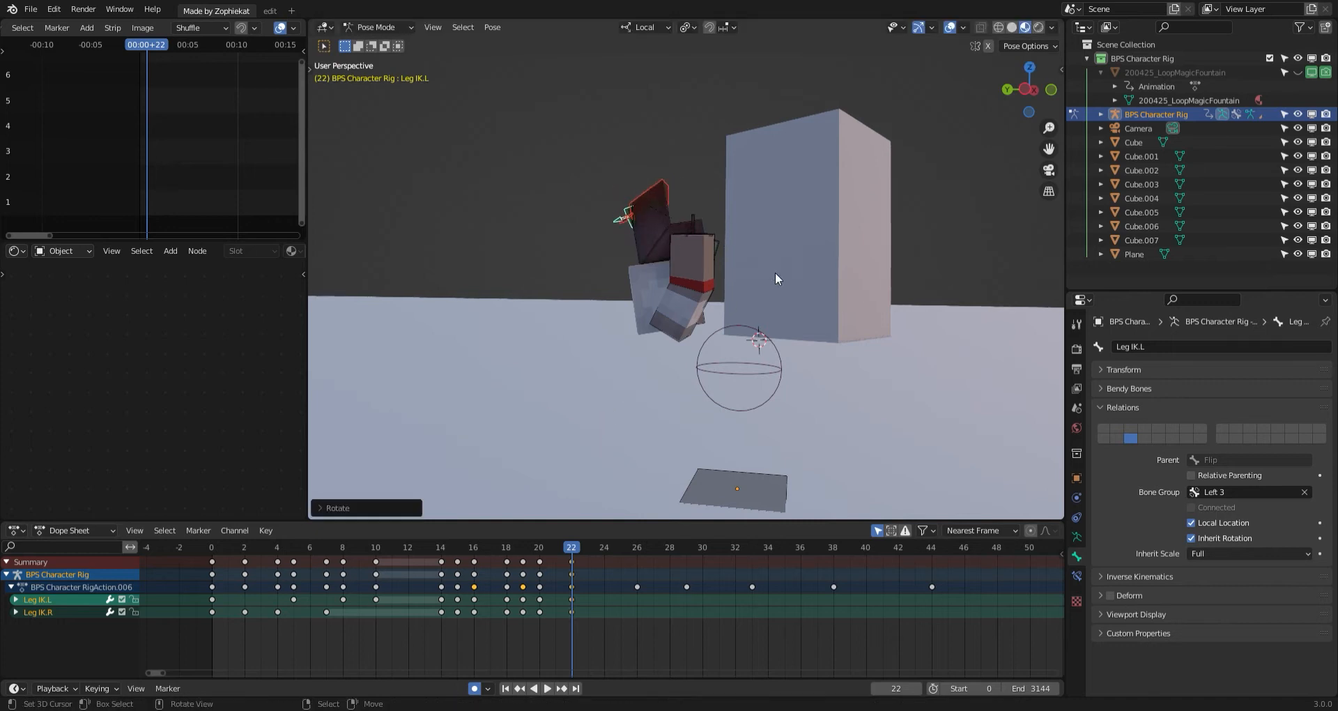
Adjust both feet's position from behind at frame 22 and rotate Leg IK.R on its own.
{"action": "middle_click_drag", "start_coordinate": [776, 278], "coordinate": [745, 327]}
{"action": "key", "text": "g"}
{"action": "left_click", "coordinate": [747, 340]}
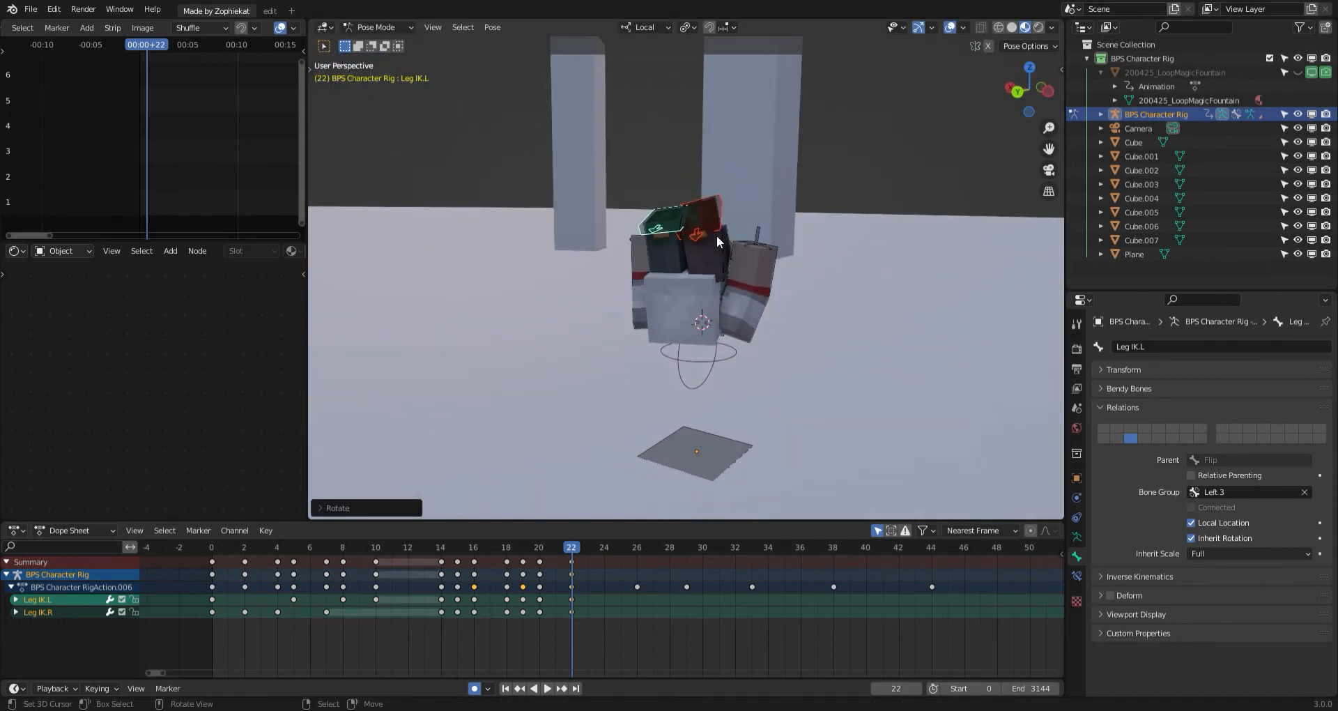
{"action": "left_click", "coordinate": [746, 235]}
{"action": "left_click", "coordinate": [730, 207]}
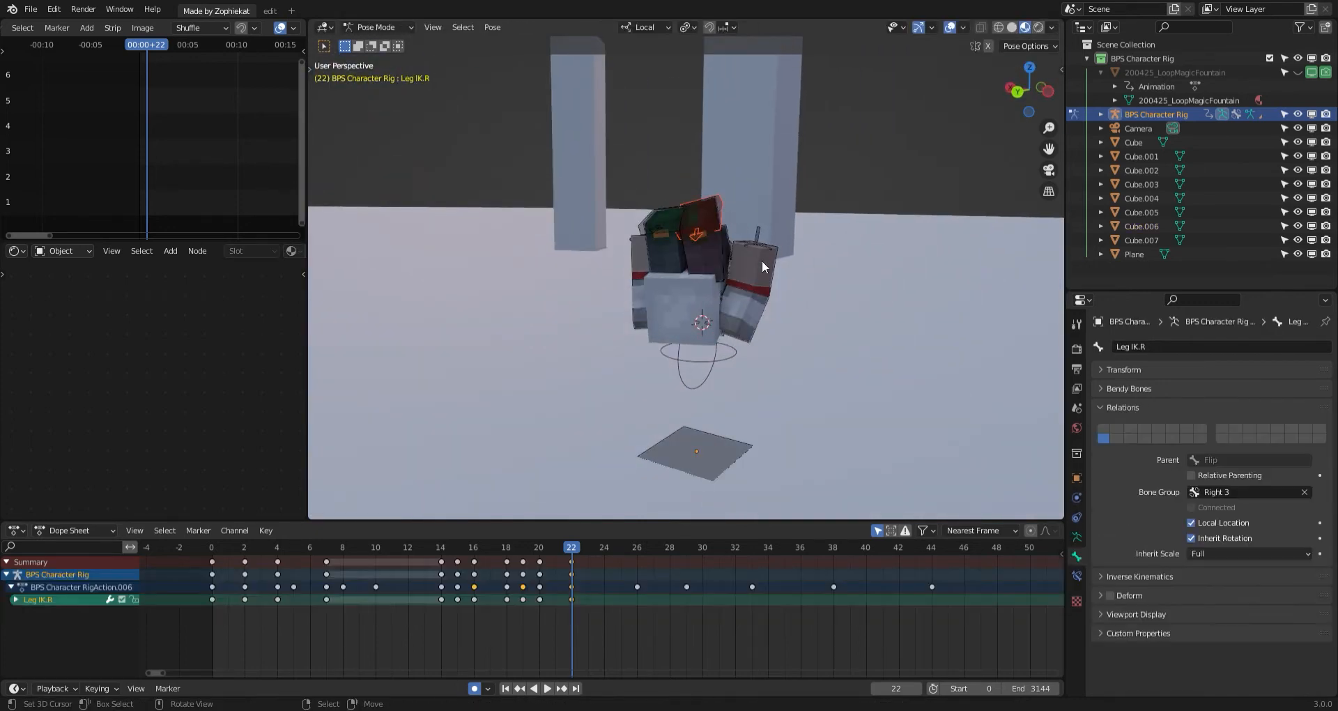
{"action": "key", "text": "r"}
{"action": "scroll", "coordinate": [771, 380], "scroll_direction": "up", "scroll_amount": 1}
{"action": "middle_click_drag", "start_coordinate": [771, 380], "coordinate": [712, 473]}
Select both leg IK controls and move them together at frame 24.
{"action": "left_click", "coordinate": [616, 223]}
{"action": "left_click", "coordinate": [630, 232]}
{"action": "left_click", "coordinate": [712, 223], "text": "shift"}
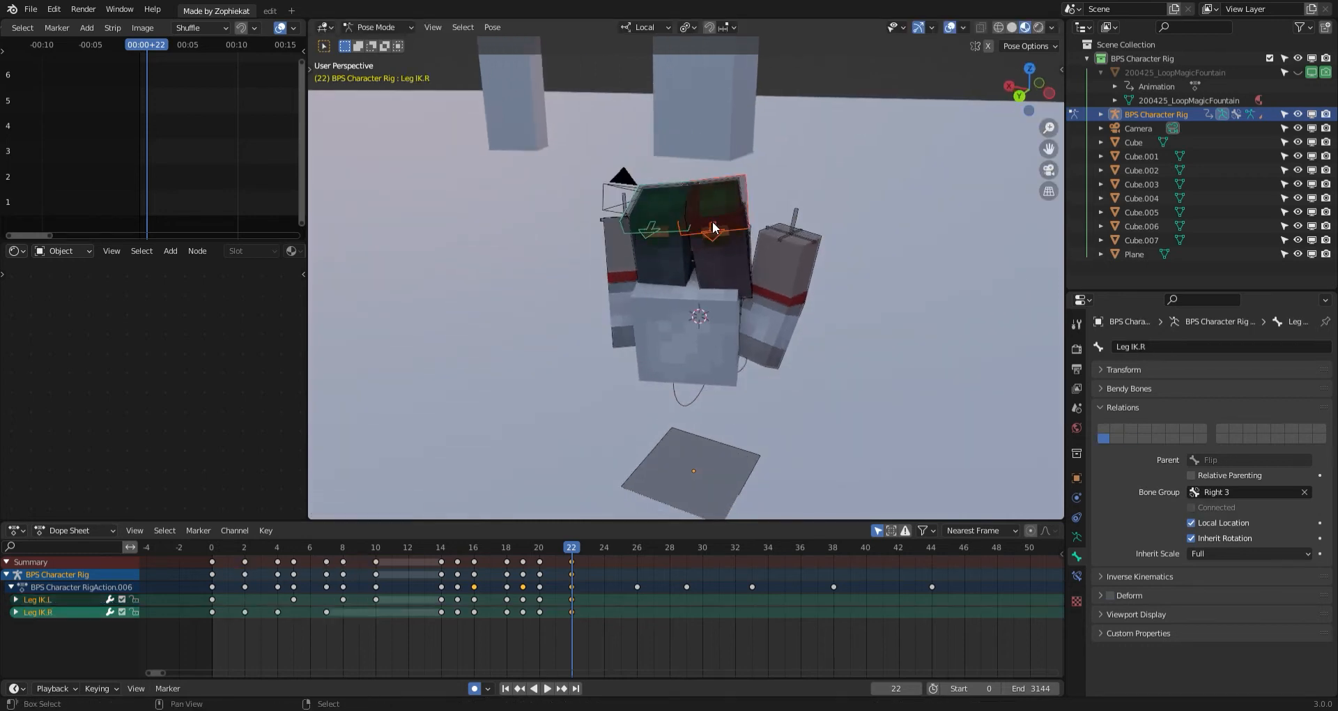
{"action": "key", "text": "space"}
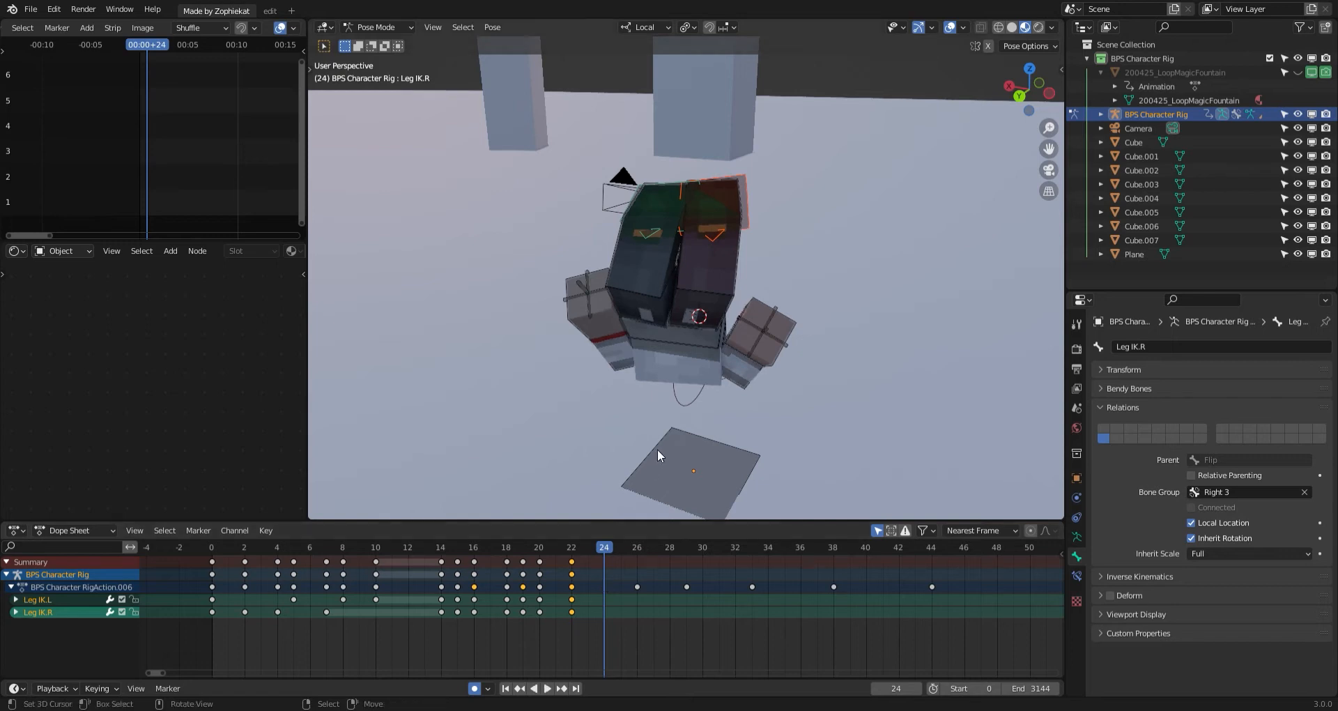
{"action": "middle_click_drag", "start_coordinate": [658, 449], "coordinate": [816, 376]}
{"action": "key", "text": "g"}
{"action": "left_click", "coordinate": [511, 472]}
Rotate both feet at frame 24 to follow the body's rotation and refine their position.
{"action": "key", "text": "r"}
{"action": "left_click", "coordinate": [633, 342]}
{"action": "key", "text": "r"}
{"action": "key", "text": "r"}
{"action": "left_click", "coordinate": [636, 353]}
{"action": "key", "text": "r"}
{"action": "left_click", "coordinate": [818, 388]}
{"action": "key", "text": "g"}
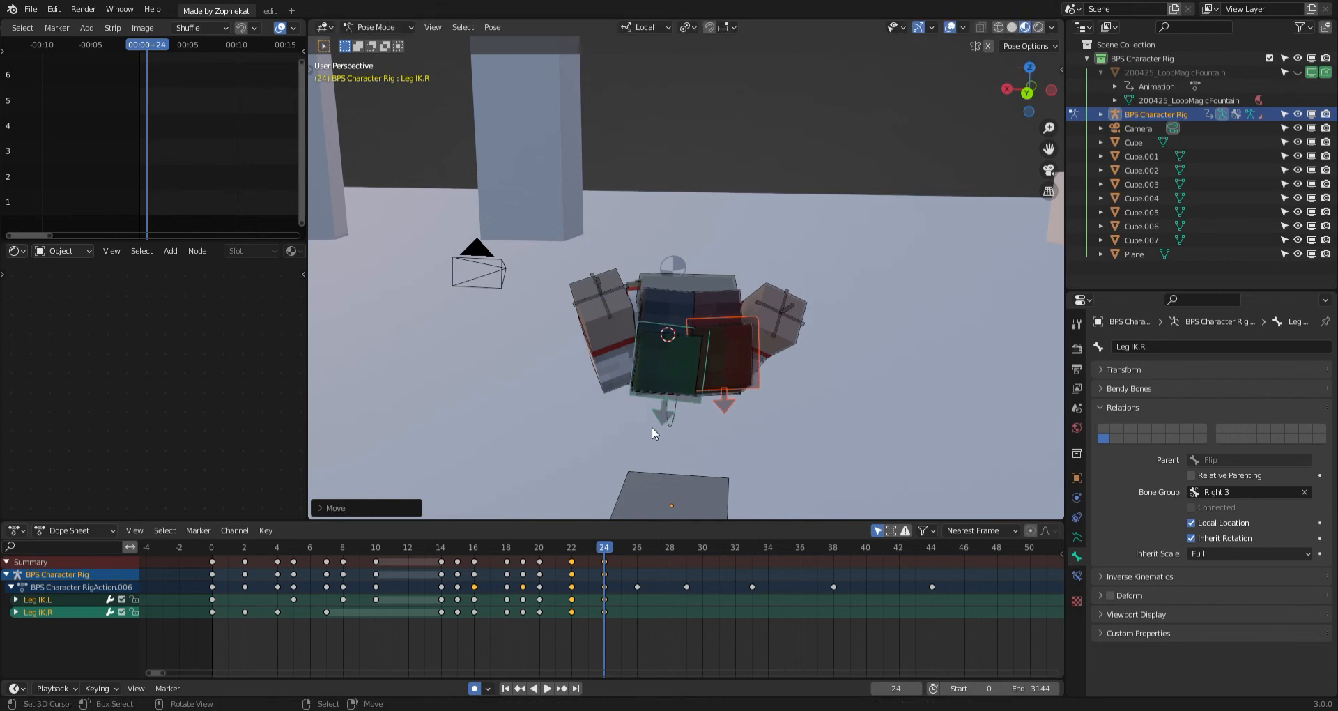
{"action": "middle_click_drag", "start_coordinate": [654, 432], "coordinate": [779, 287]}
{"action": "key", "text": "g"}
At frame 25, rotate both feet toward the ground and lower them beneath the pelvis.
{"action": "left_click", "coordinate": [620, 587]}
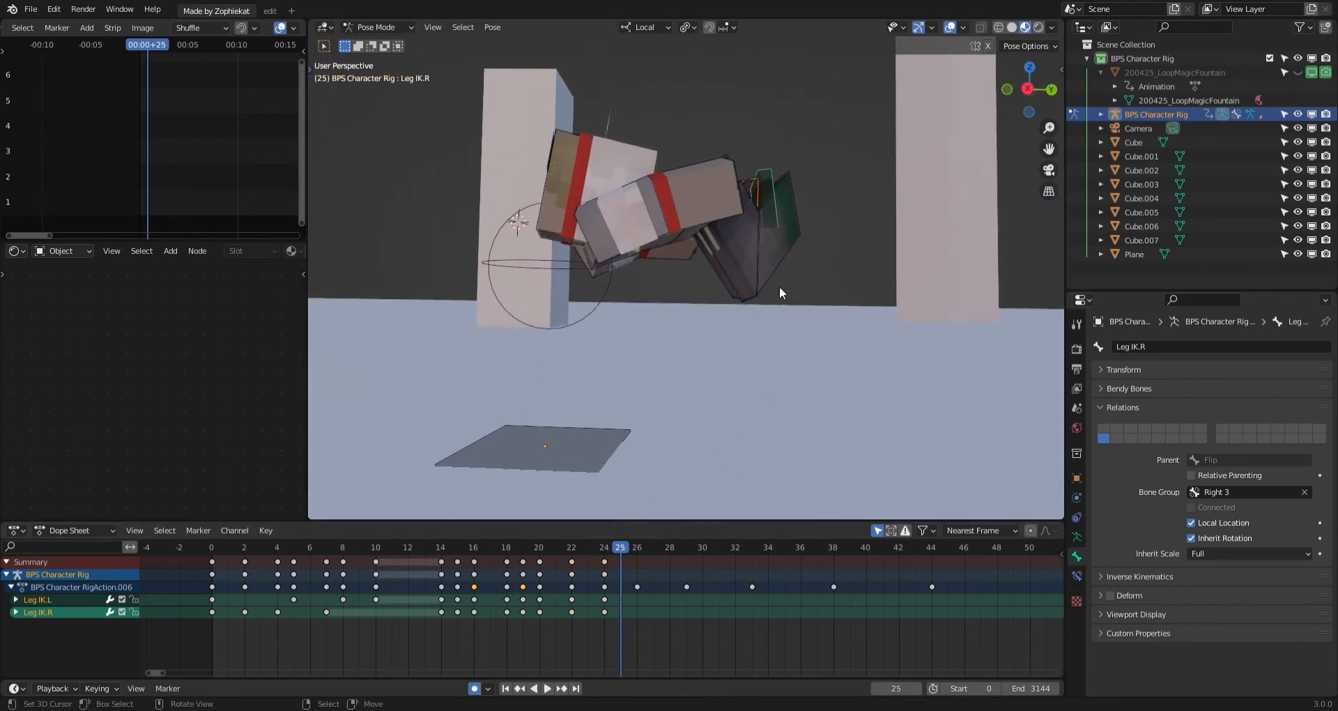
{"action": "key", "text": "r"}
{"action": "key", "text": "r"}
{"action": "left_click", "coordinate": [767, 403]}
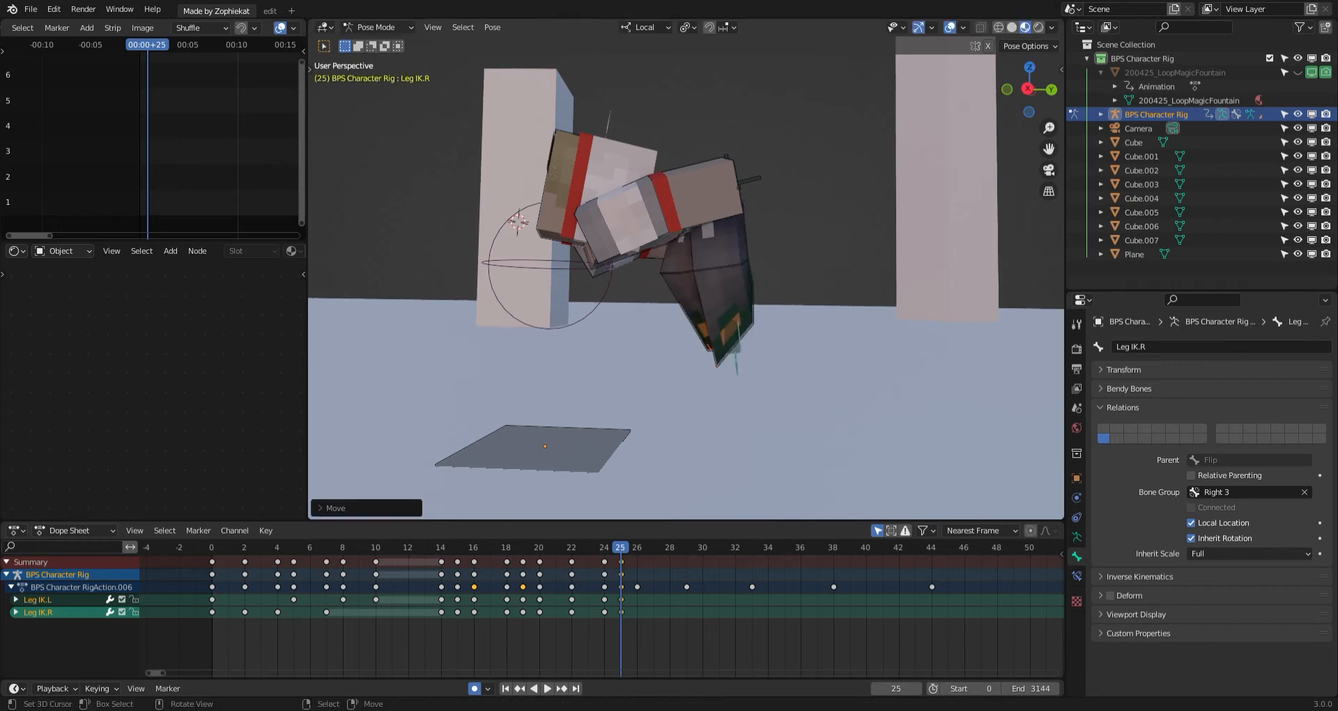
{"action": "key", "text": "g"}
{"action": "left_click", "coordinate": [766, 419]}
Realign Leg IK.R and Leg IK.L side by side from the front at frame 25.
{"action": "left_click", "coordinate": [700, 337]}
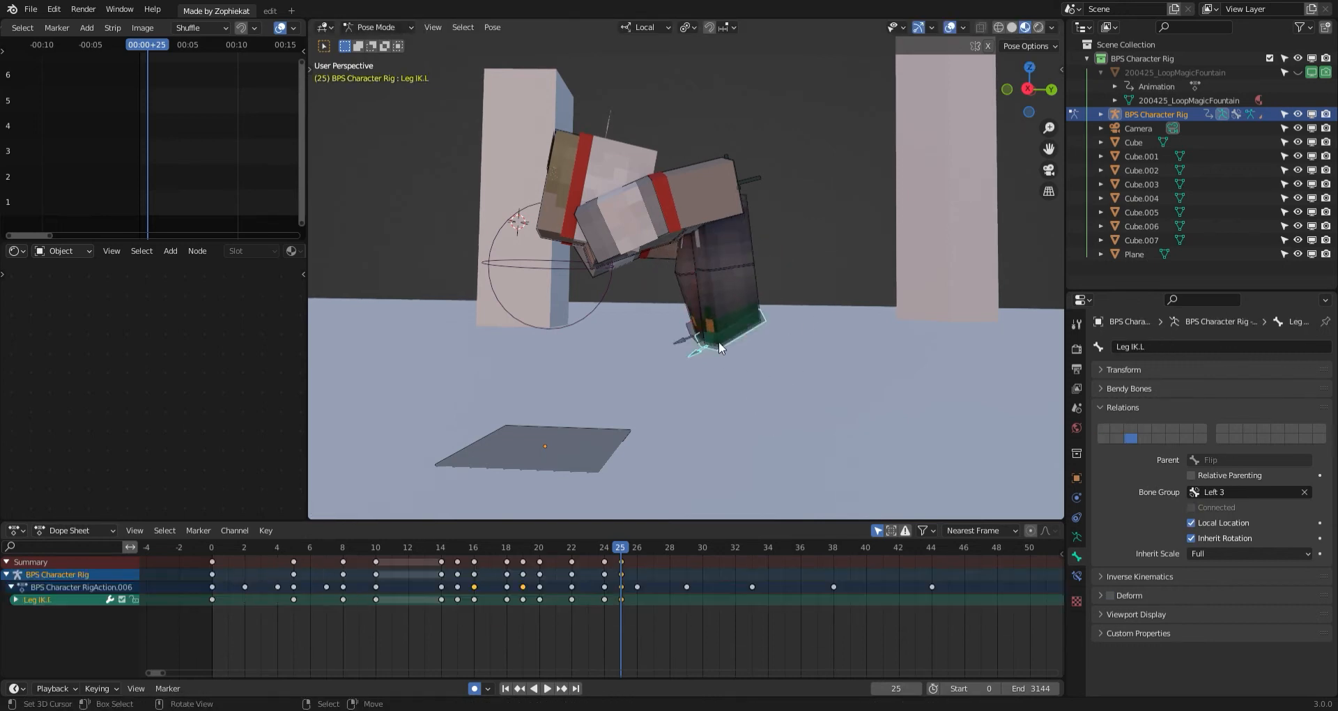
{"action": "middle_click_drag", "start_coordinate": [718, 349], "coordinate": [821, 333]}
{"action": "left_click", "coordinate": [669, 333]}
{"action": "key", "text": "g"}
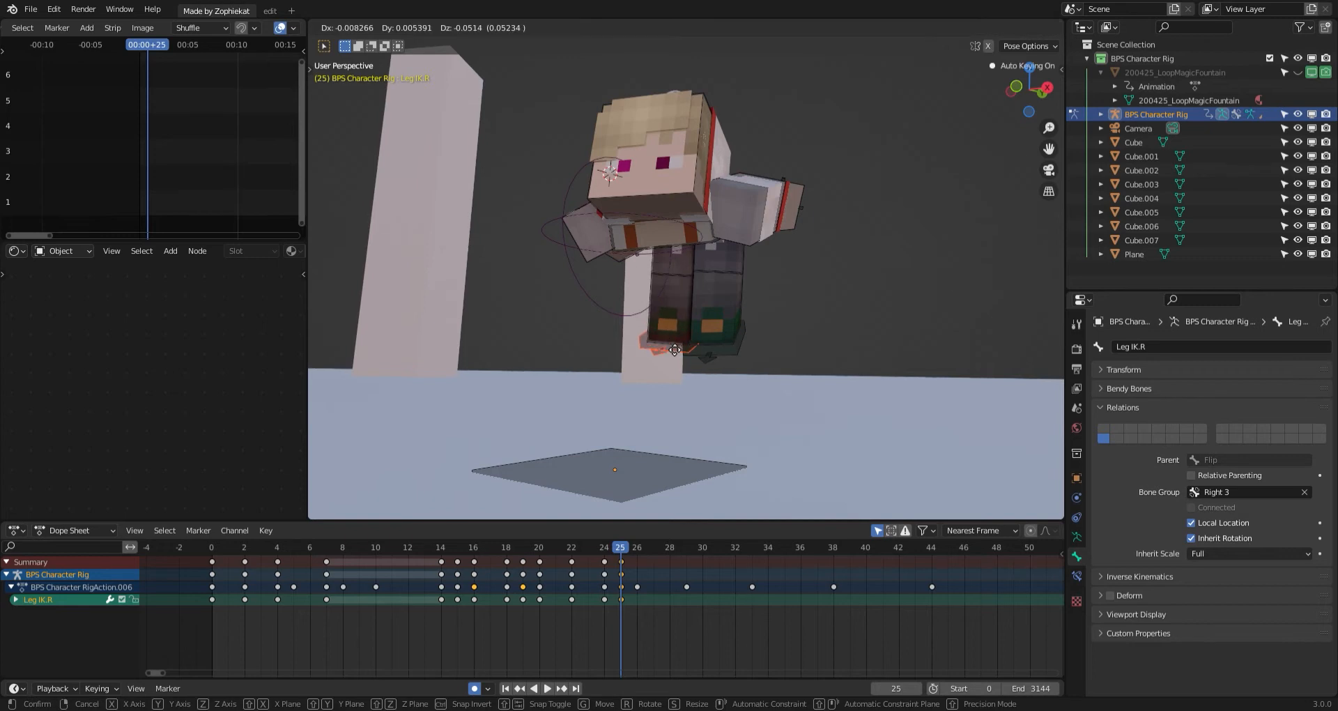
{"action": "left_click", "coordinate": [716, 360]}
{"action": "right_click", "coordinate": [737, 354]}
{"action": "key", "text": "g"}
{"action": "left_click", "coordinate": [745, 355]}
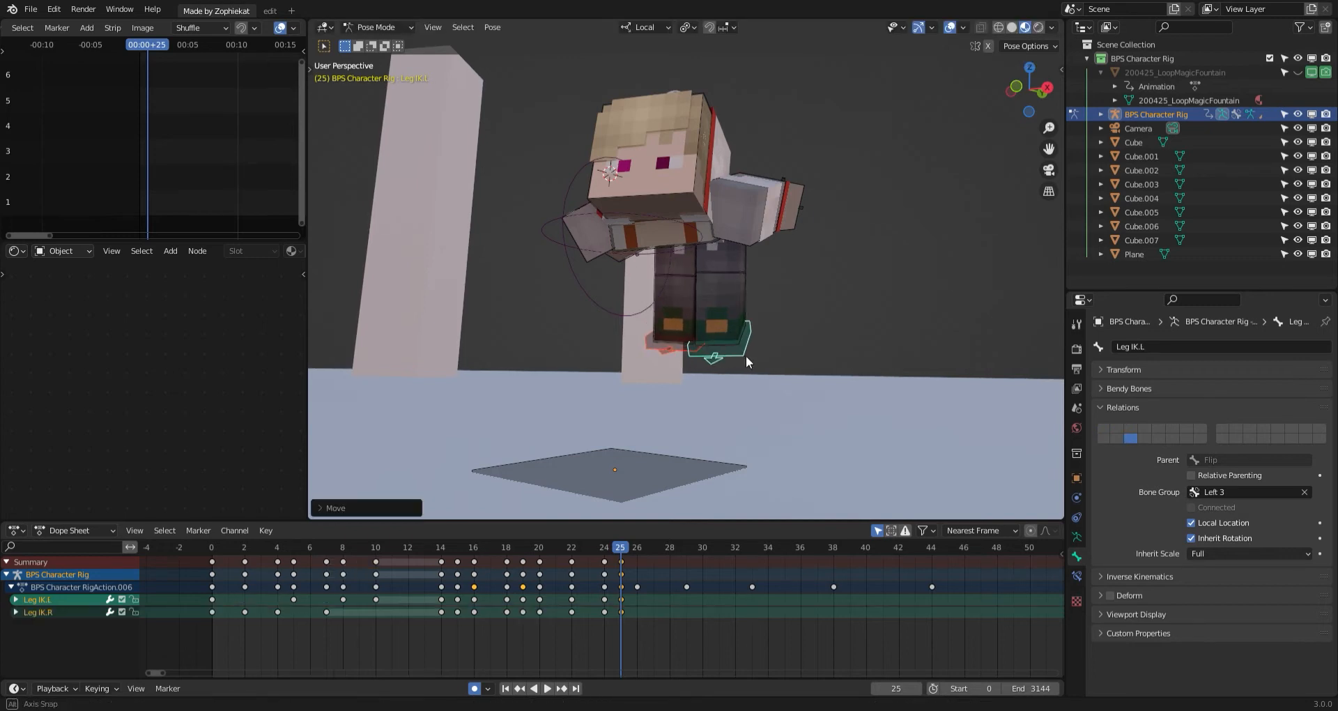
Review the neighbouring frames from the side and move both feet at frame 26 down below the body.
{"action": "middle_click_drag", "start_coordinate": [746, 355], "coordinate": [794, 354]}
{"action": "left_click_drag", "start_coordinate": [614, 584], "coordinate": [588, 587]}
{"action": "middle_click_drag", "start_coordinate": [592, 460], "coordinate": [683, 429]}
{"action": "left_click_drag", "start_coordinate": [591, 546], "coordinate": [636, 578]}
{"action": "middle_click_drag", "start_coordinate": [706, 468], "coordinate": [726, 447]}
{"action": "key", "text": "g"}
{"action": "left_click", "coordinate": [797, 341]}
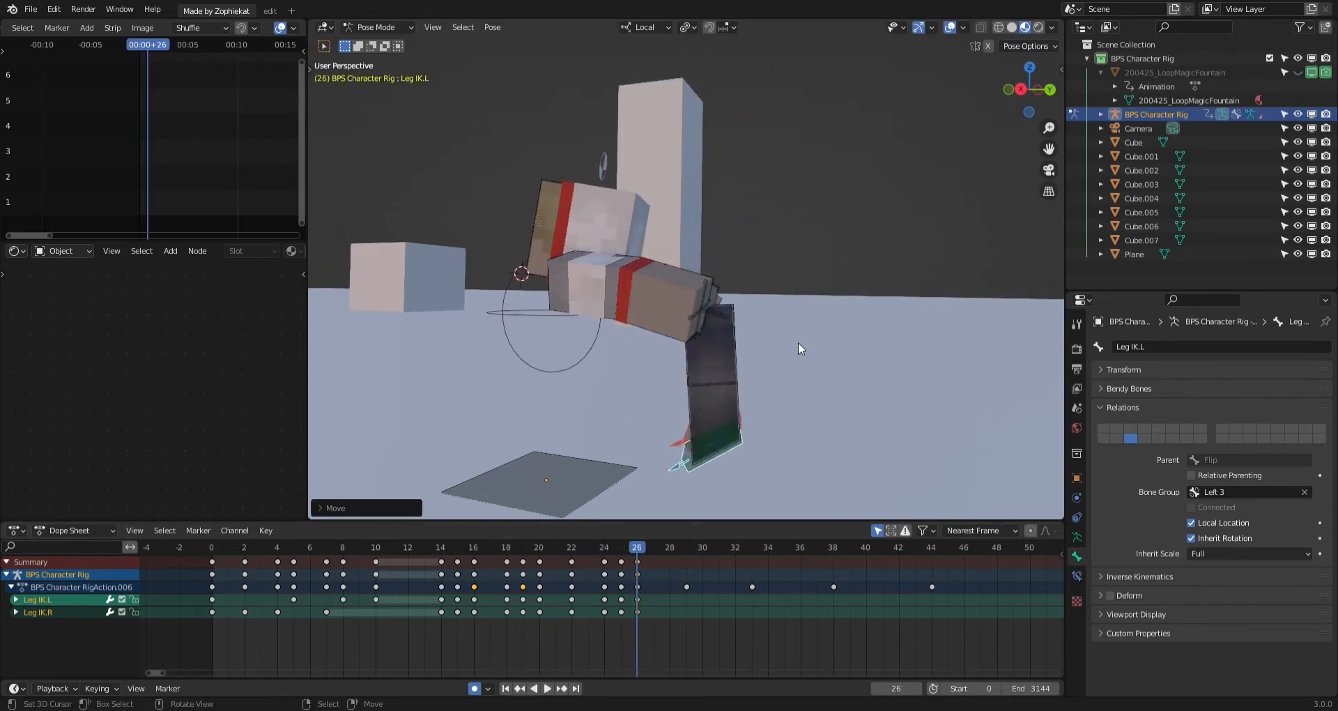
Adjust both feet's rotation and position from the front at frame 26.
{"action": "middle_click_drag", "start_coordinate": [797, 342], "coordinate": [825, 369]}
{"action": "key", "text": "g"}
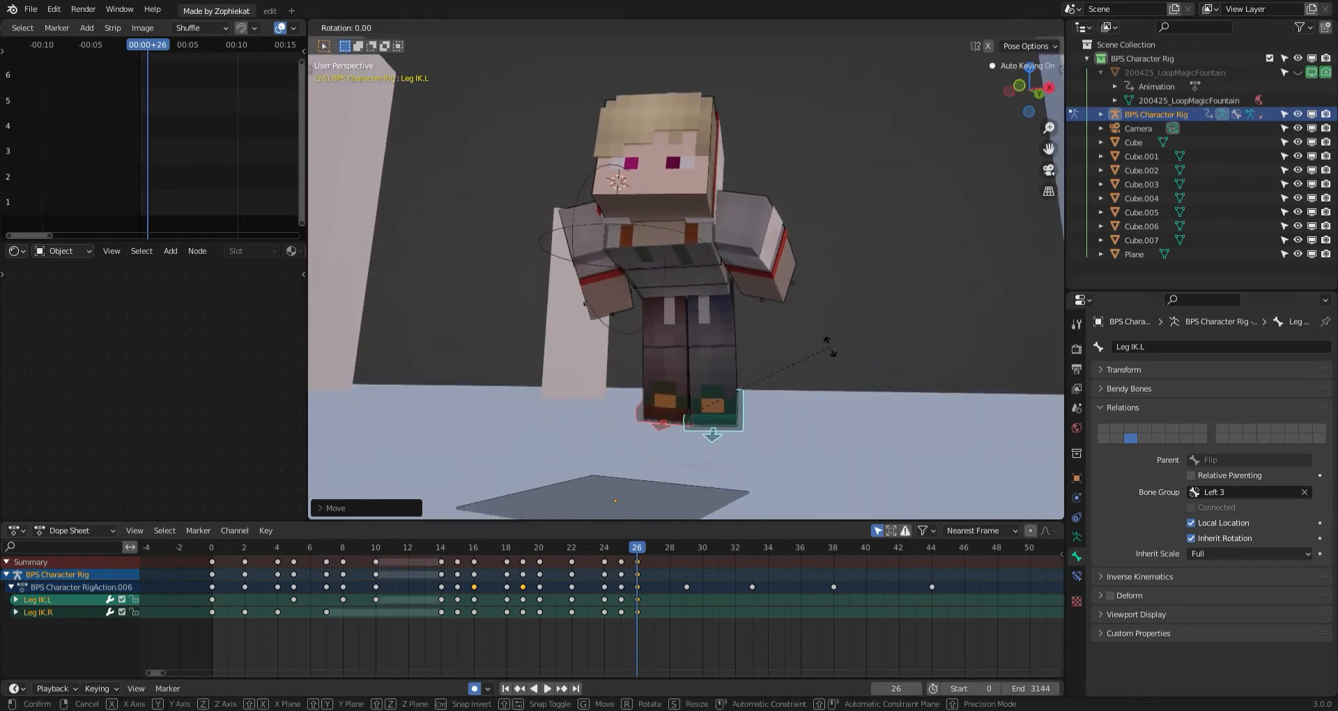
{"action": "left_click", "coordinate": [828, 349]}
{"action": "key", "text": "g"}
{"action": "left_click", "coordinate": [821, 348]}
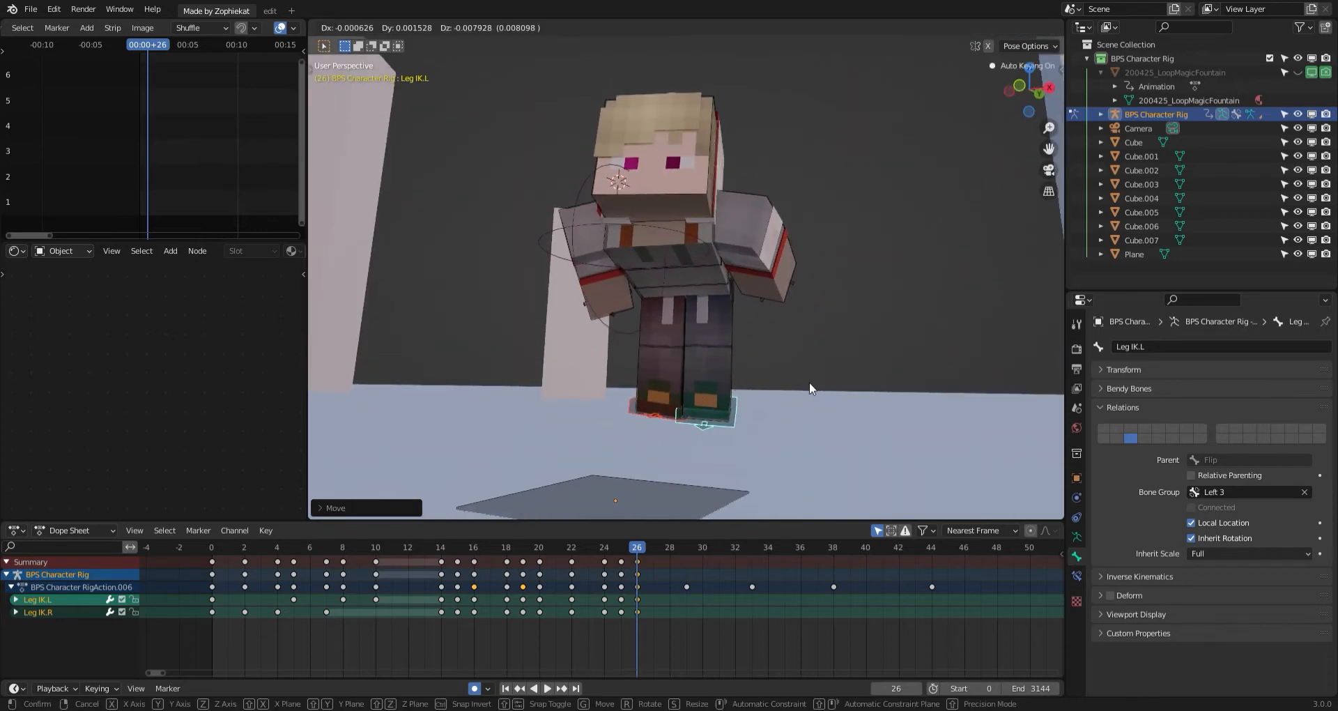
{"action": "left_click", "coordinate": [811, 389]}
At frame 27, lower both feet to straighten the legs and rotate the feet level with the ground.
{"action": "middle_click_drag", "start_coordinate": [811, 388], "coordinate": [668, 537]}
{"action": "left_click_drag", "start_coordinate": [637, 600], "coordinate": [655, 603]}
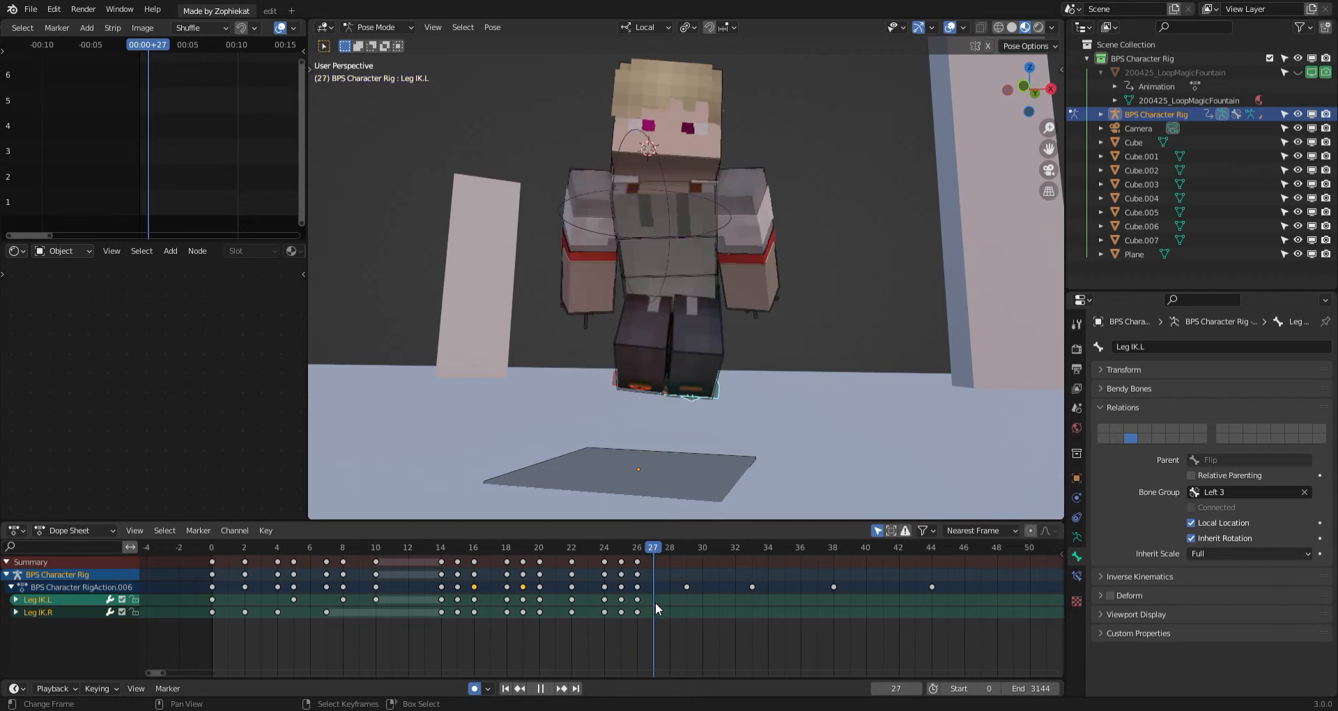
{"action": "key", "text": "g"}
{"action": "left_click", "coordinate": [718, 407]}
{"action": "middle_click_drag", "start_coordinate": [717, 407], "coordinate": [800, 395]}
{"action": "key", "text": "r"}
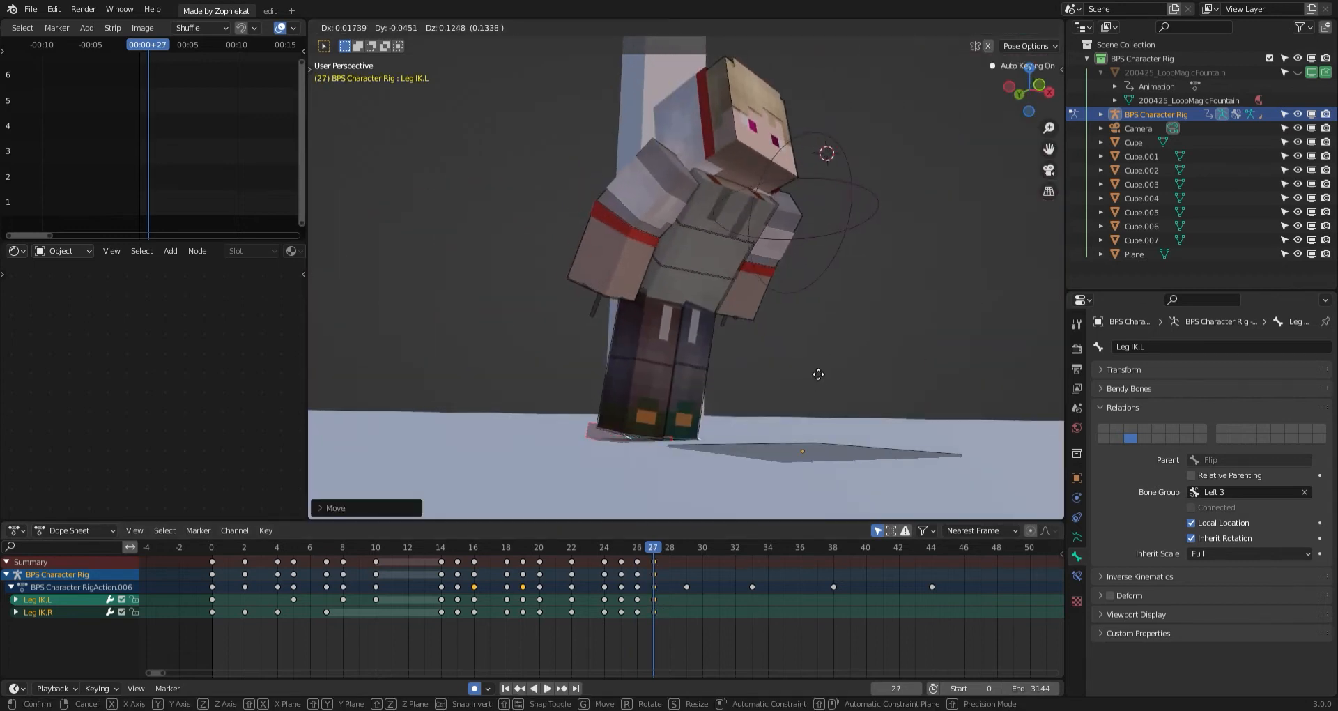
{"action": "right_click", "coordinate": [805, 335]}
{"action": "middle_click_drag", "start_coordinate": [804, 334], "coordinate": [787, 365]}
{"action": "key", "text": "r"}
{"action": "right_click", "coordinate": [846, 350]}
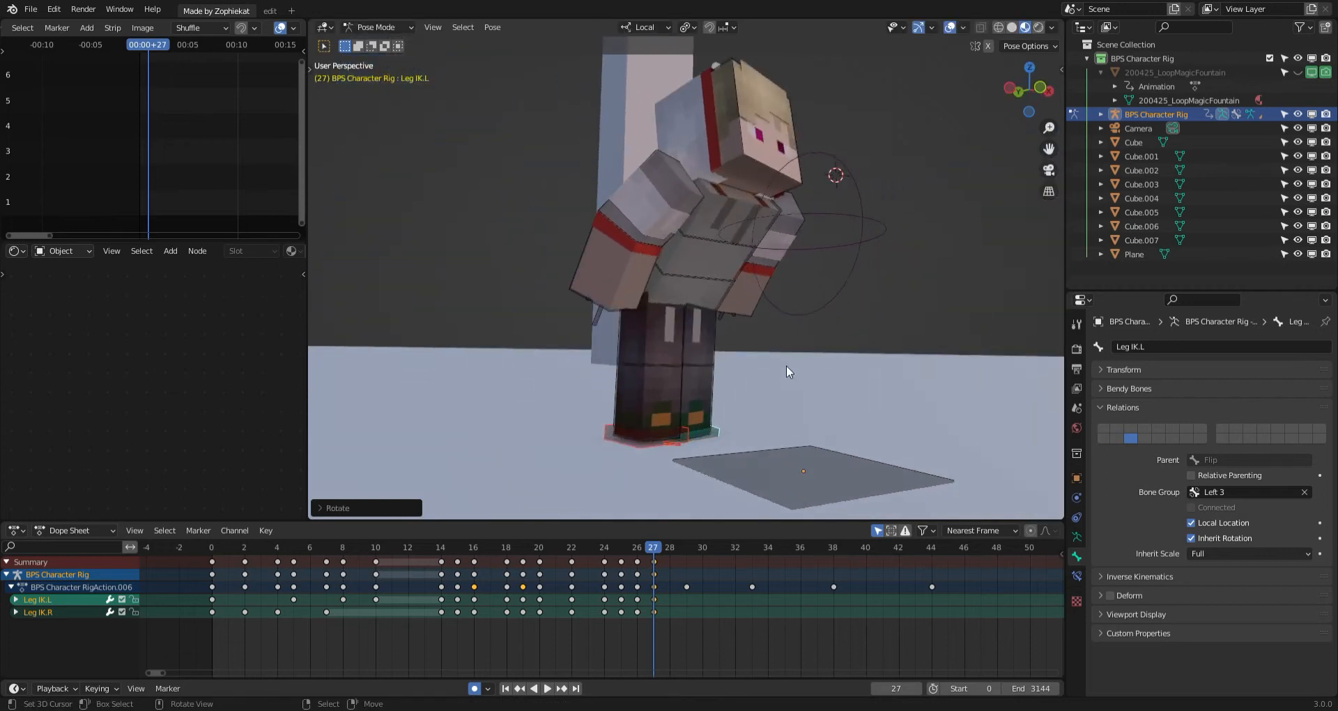
Adjust Leg IK.L's rotation on its own at frame 27 and reselect Leg IK.R with it.
{"action": "left_click", "coordinate": [718, 435]}
{"action": "key", "text": "r"}
{"action": "key", "text": "r"}
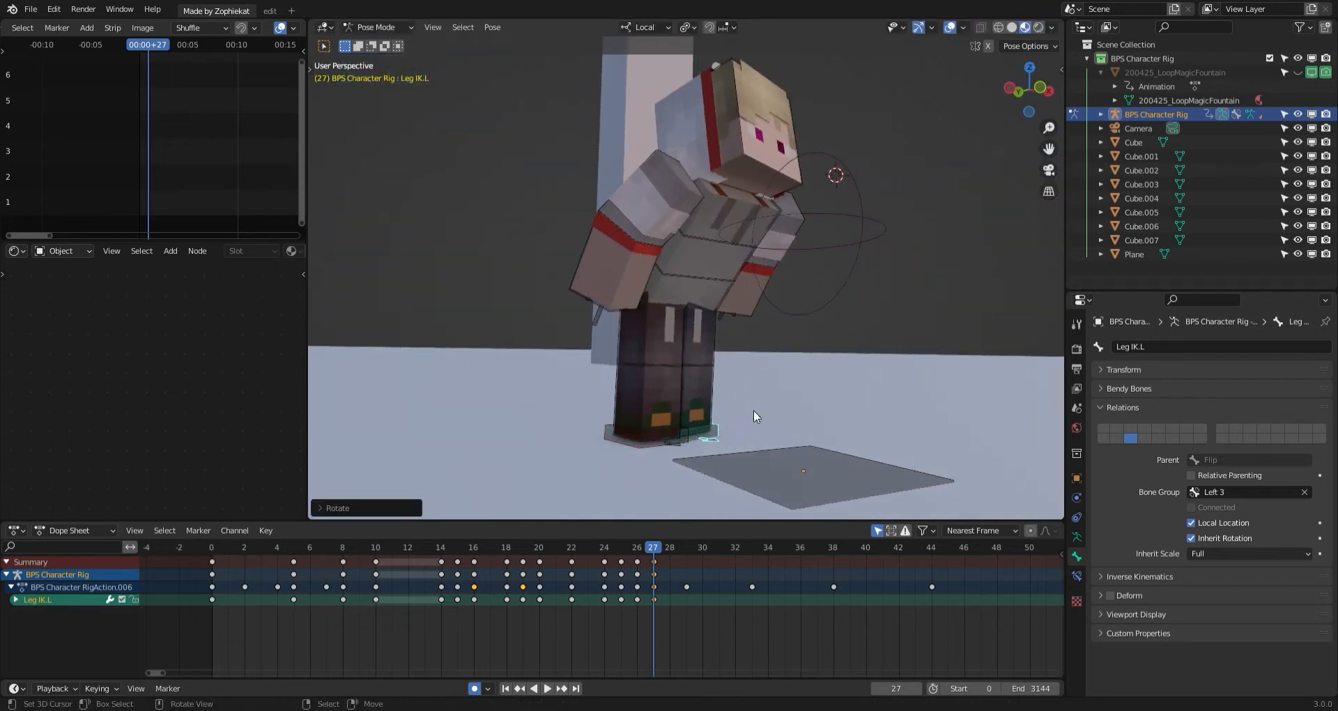
{"action": "key", "text": "r"}
{"action": "key", "text": "r"}
{"action": "middle_click_drag", "start_coordinate": [761, 412], "coordinate": [659, 411]}
{"action": "left_click", "coordinate": [617, 429]}
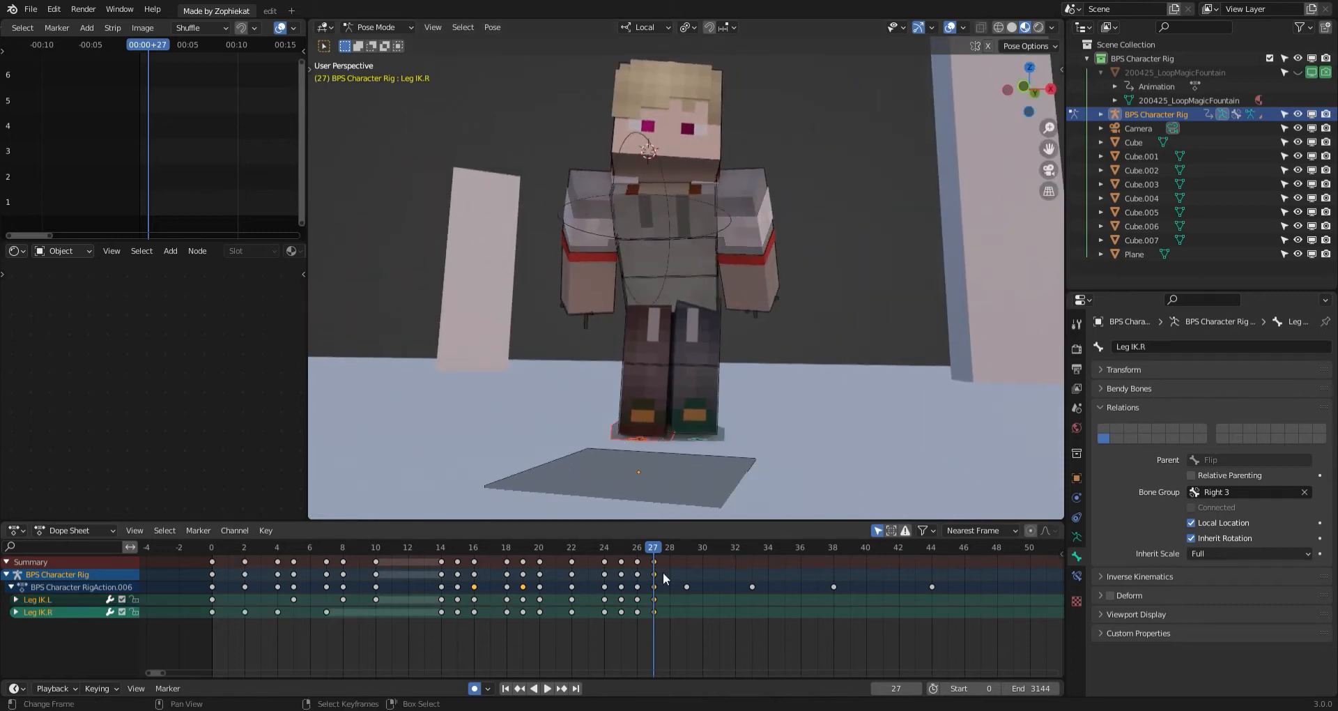
Move Leg IK.R outward from the other foot at frame 27.
{"action": "mouse_move", "coordinate": [663, 573]}
{"action": "left_mouse_down"}
{"action": "mouse_move", "coordinate": [636, 574]}
{"action": "mouse_move", "coordinate": [671, 570]}
{"action": "mouse_move", "coordinate": [654, 563]}
{"action": "left_mouse_up"}
{"action": "left_click", "coordinate": [705, 432]}
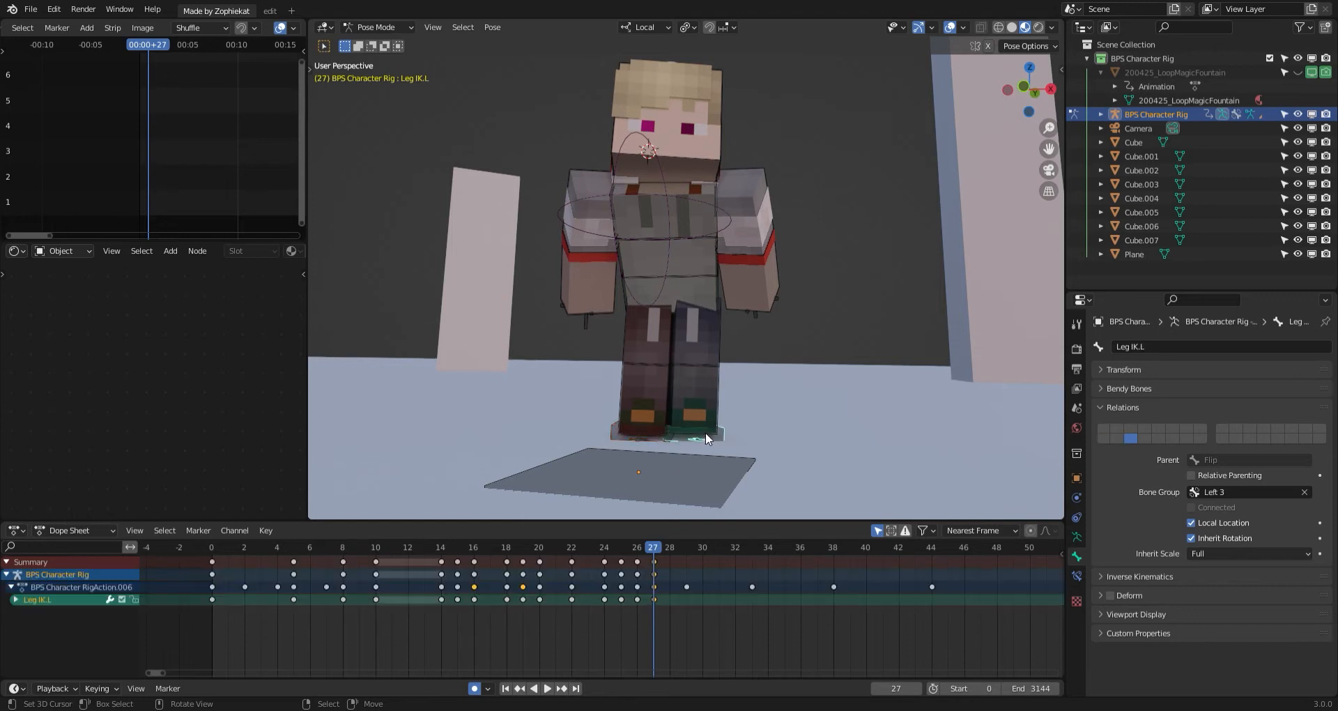
{"action": "left_click", "coordinate": [655, 436]}
{"action": "key", "text": "g"}
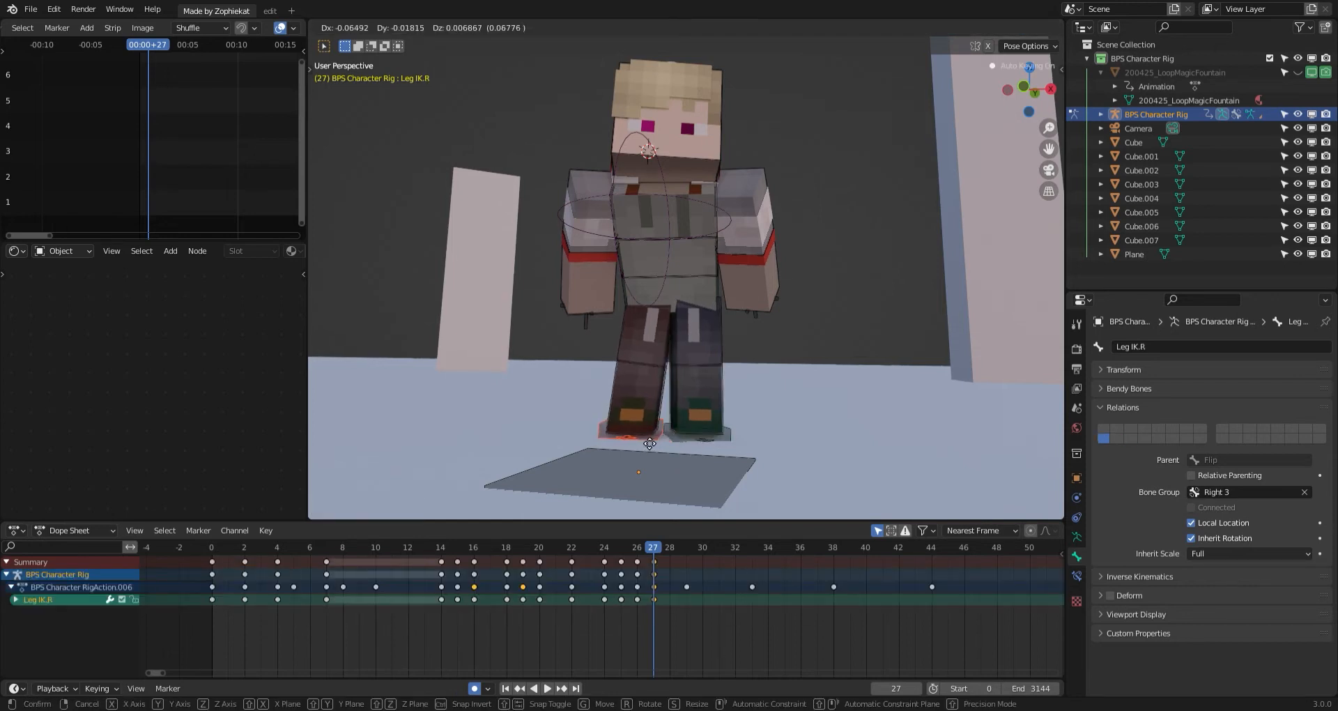
{"action": "left_click", "coordinate": [649, 437]}
Position Leg IK.R on the ground at frame 28, adjusting it from the side and from behind.
{"action": "left_click", "coordinate": [669, 570]}
{"action": "middle_click_drag", "start_coordinate": [671, 501], "coordinate": [704, 418]}
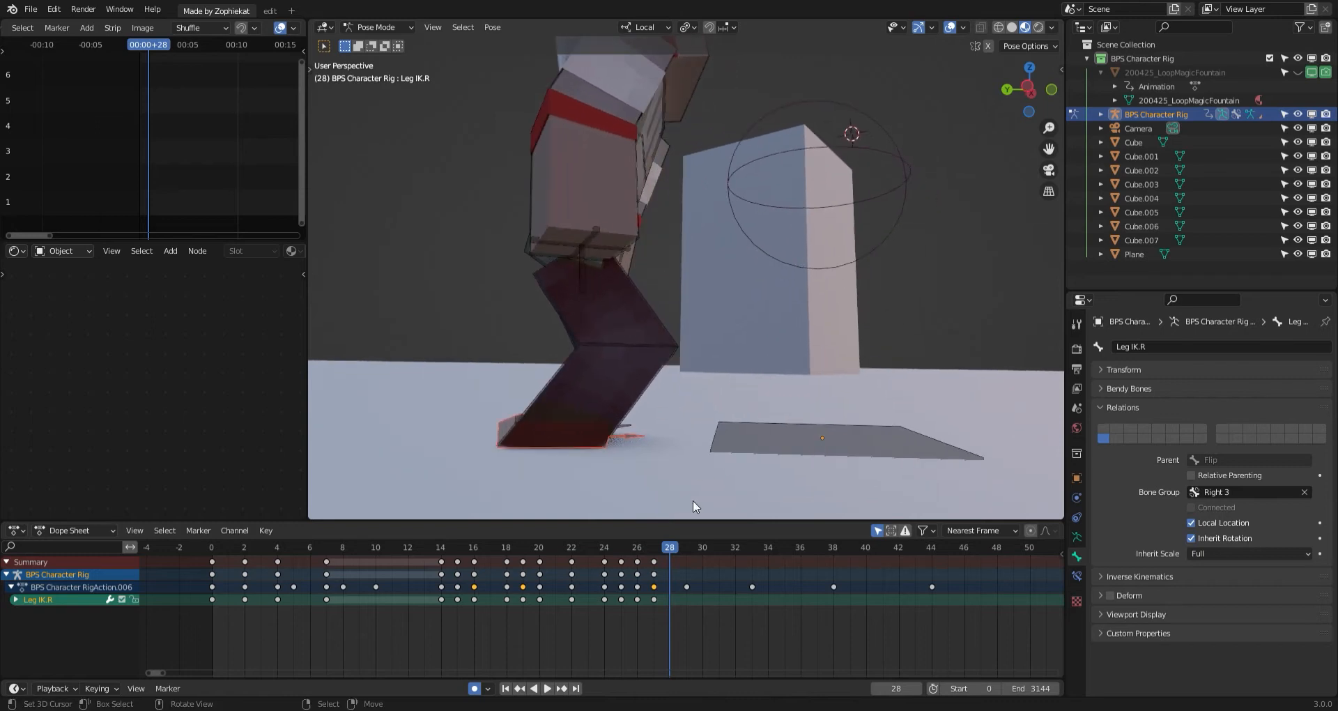
{"action": "left_click_drag", "start_coordinate": [638, 587], "coordinate": [668, 581]}
{"action": "key", "text": "g"}
{"action": "left_click", "coordinate": [666, 469]}
{"action": "middle_click_drag", "start_coordinate": [666, 469], "coordinate": [708, 432]}
{"action": "key", "text": "g"}
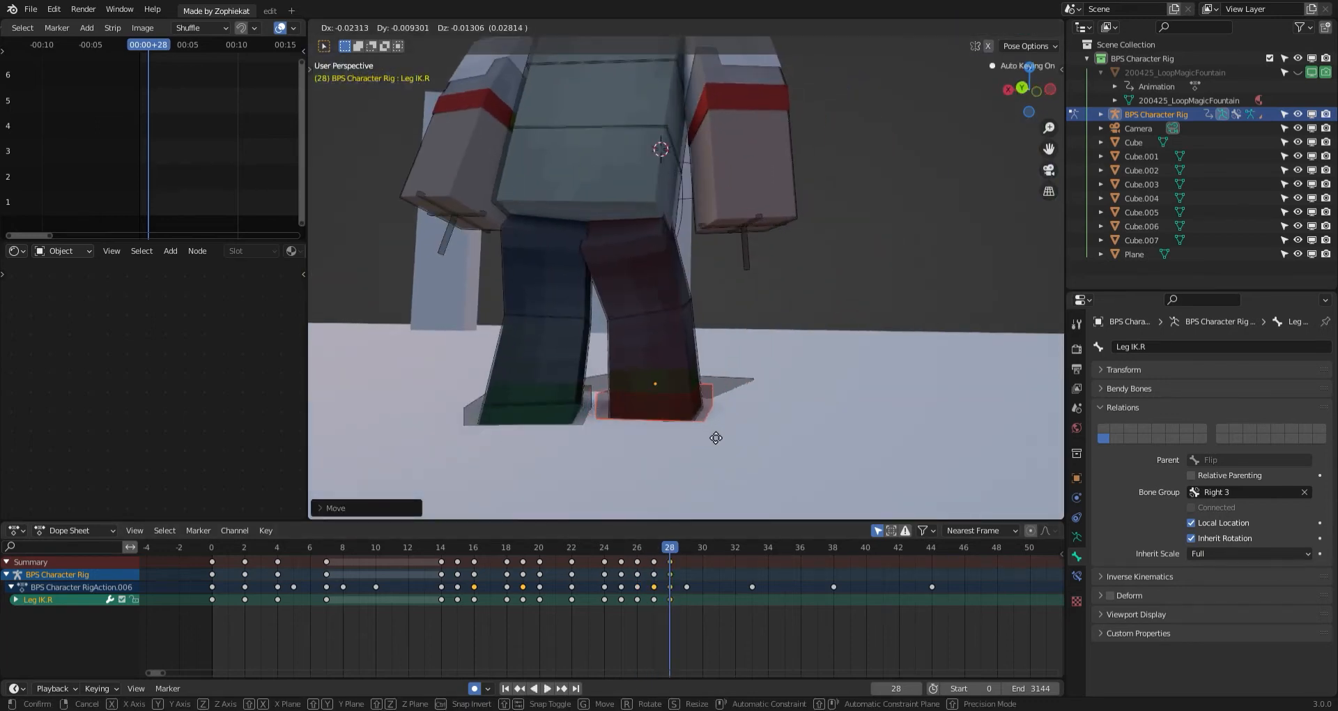
{"action": "left_click", "coordinate": [716, 438]}
Adjust the foot rotation at frame 28 and deselect all controls to check the landing pose.
{"action": "middle_click_drag", "start_coordinate": [595, 411], "coordinate": [700, 407]}
{"action": "key", "text": "r"}
{"action": "key", "text": "r"}
{"action": "left_click", "coordinate": [643, 363]}
{"action": "scroll", "coordinate": [642, 362], "scroll_direction": "down", "scroll_amount": 2}
{"action": "left_click", "coordinate": [699, 407]}
{"action": "key", "text": "a"}
{"action": "key", "text": "alt+a"}
{"action": "scroll", "coordinate": [638, 365], "scroll_direction": "down", "scroll_amount": 3}
{"action": "middle_click_drag", "start_coordinate": [638, 366], "coordinate": [647, 365]}
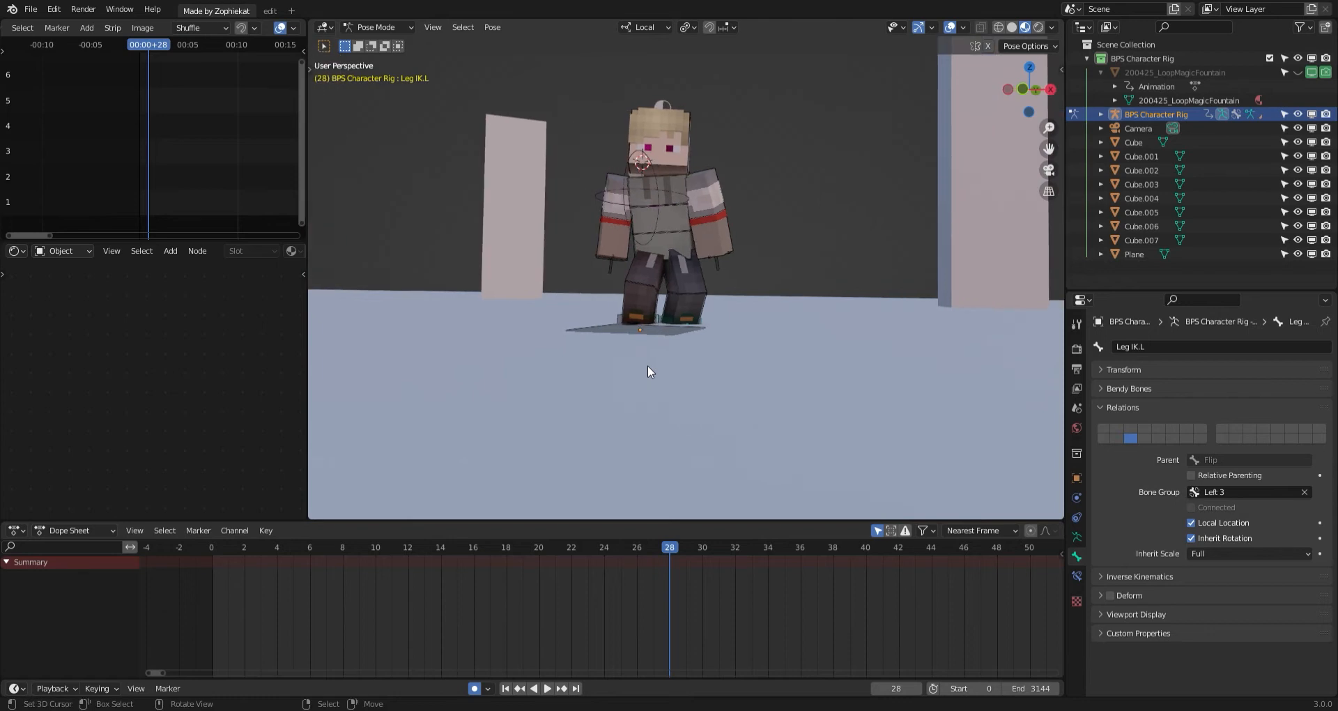
{"action": "scroll", "coordinate": [657, 270], "scroll_direction": "up", "scroll_amount": 2}
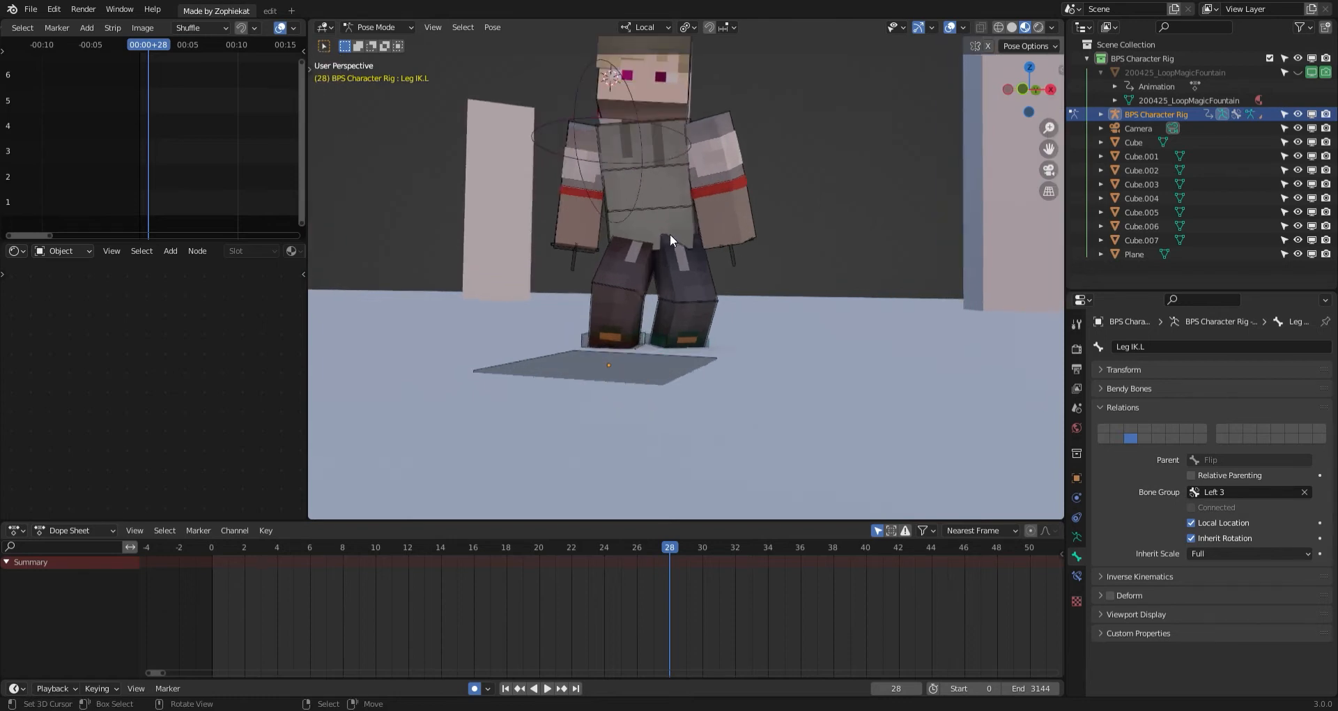
Move Leg IK.L outward at frame 28 and turn the foot with a trackball rotation.
{"action": "middle_click_drag", "start_coordinate": [670, 234], "coordinate": [699, 261]}
{"action": "left_click", "coordinate": [675, 344]}
{"action": "scroll", "coordinate": [738, 350], "scroll_direction": "up", "scroll_amount": 3}
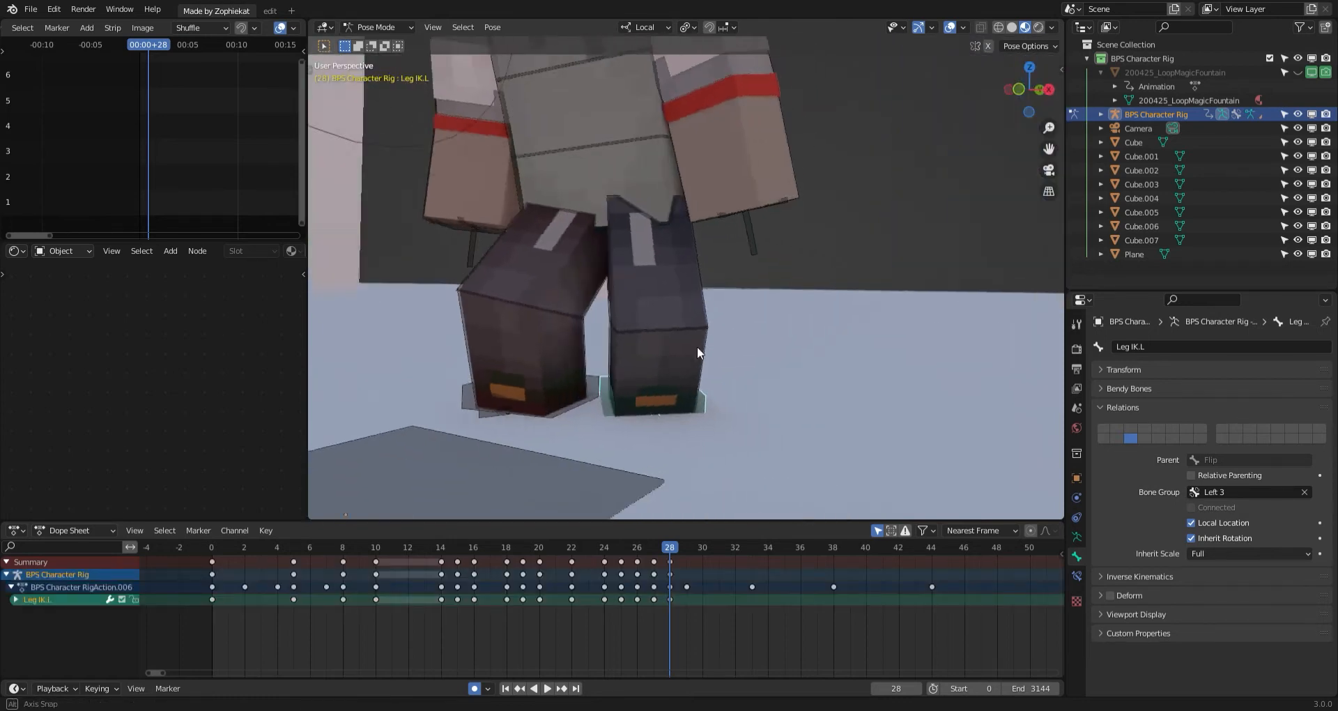
{"action": "middle_click_drag", "start_coordinate": [697, 346], "coordinate": [688, 378]}
{"action": "key", "text": "g"}
{"action": "middle_click_drag", "start_coordinate": [713, 461], "coordinate": [830, 460]}
{"action": "left_click", "coordinate": [756, 465]}
{"action": "key", "text": "r"}
{"action": "key", "text": "r"}
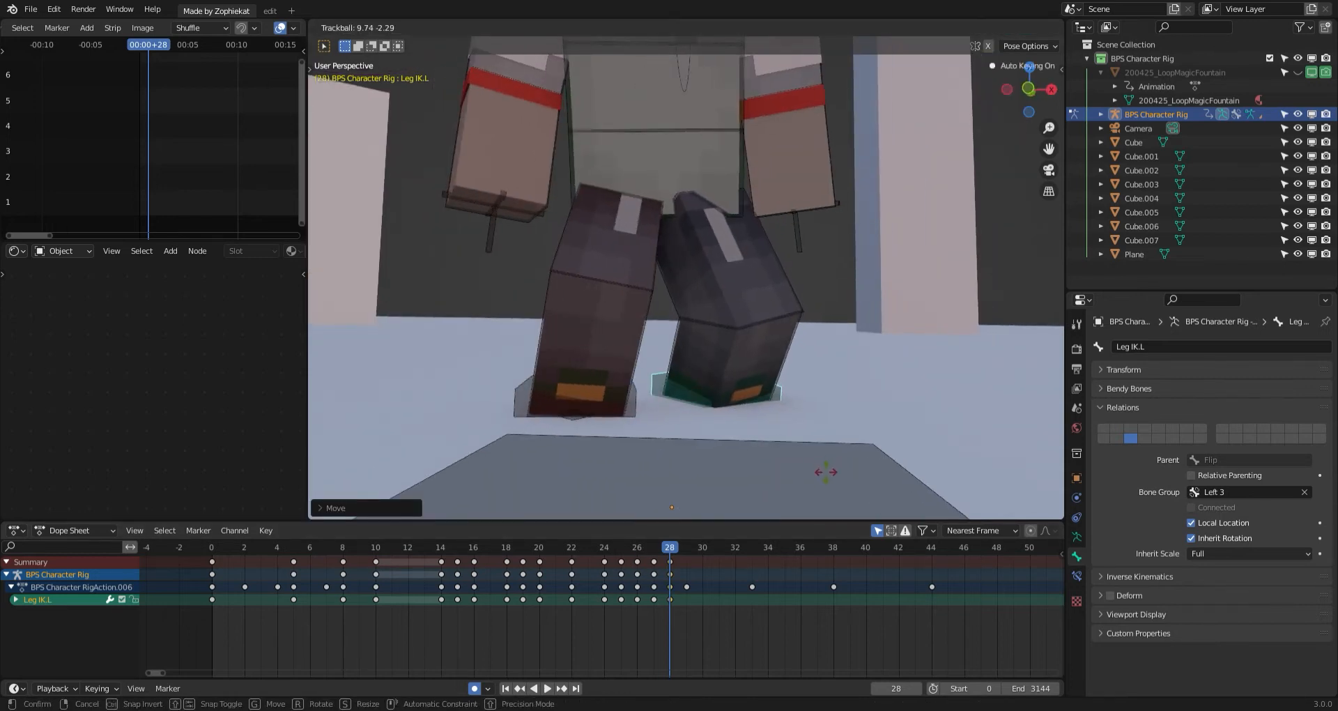
Turn Leg IK.R slightly at frame 28 with a trackball rotation.
{"action": "left_click", "coordinate": [637, 405]}
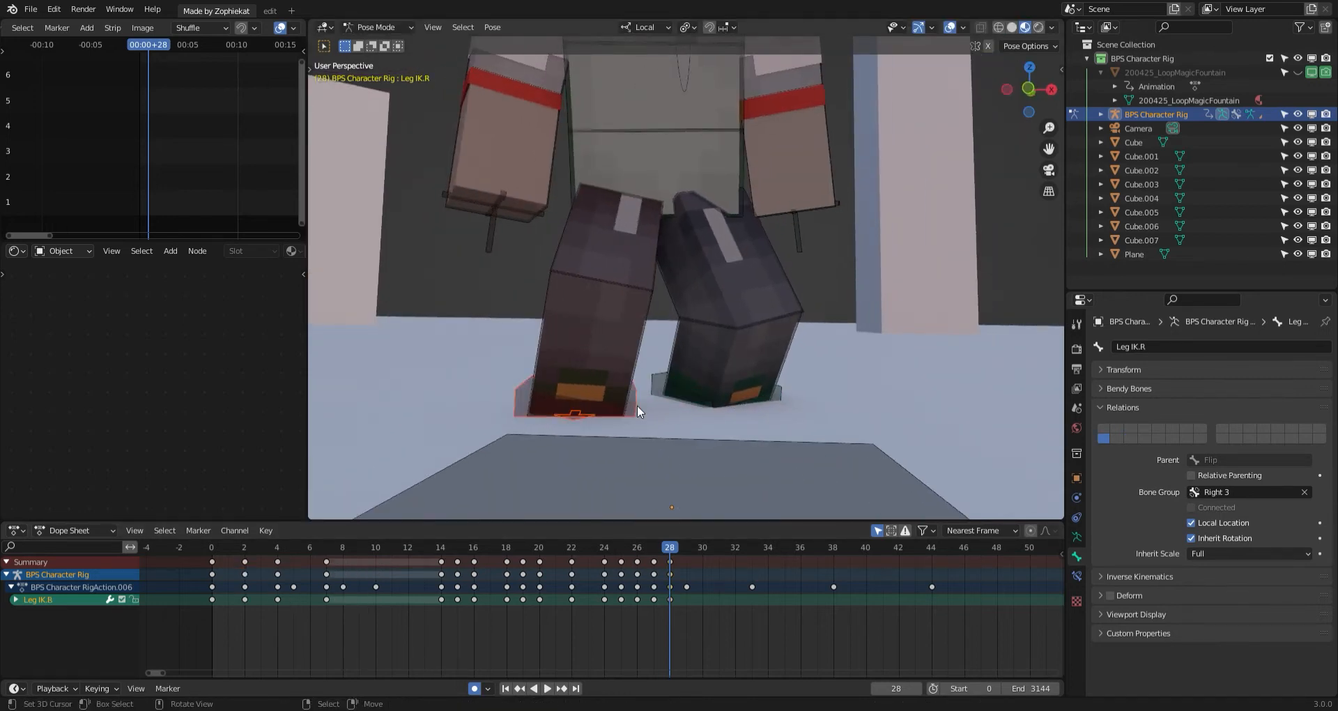
{"action": "key", "text": "r"}
{"action": "key", "text": "r"}
{"action": "left_click", "coordinate": [634, 410]}
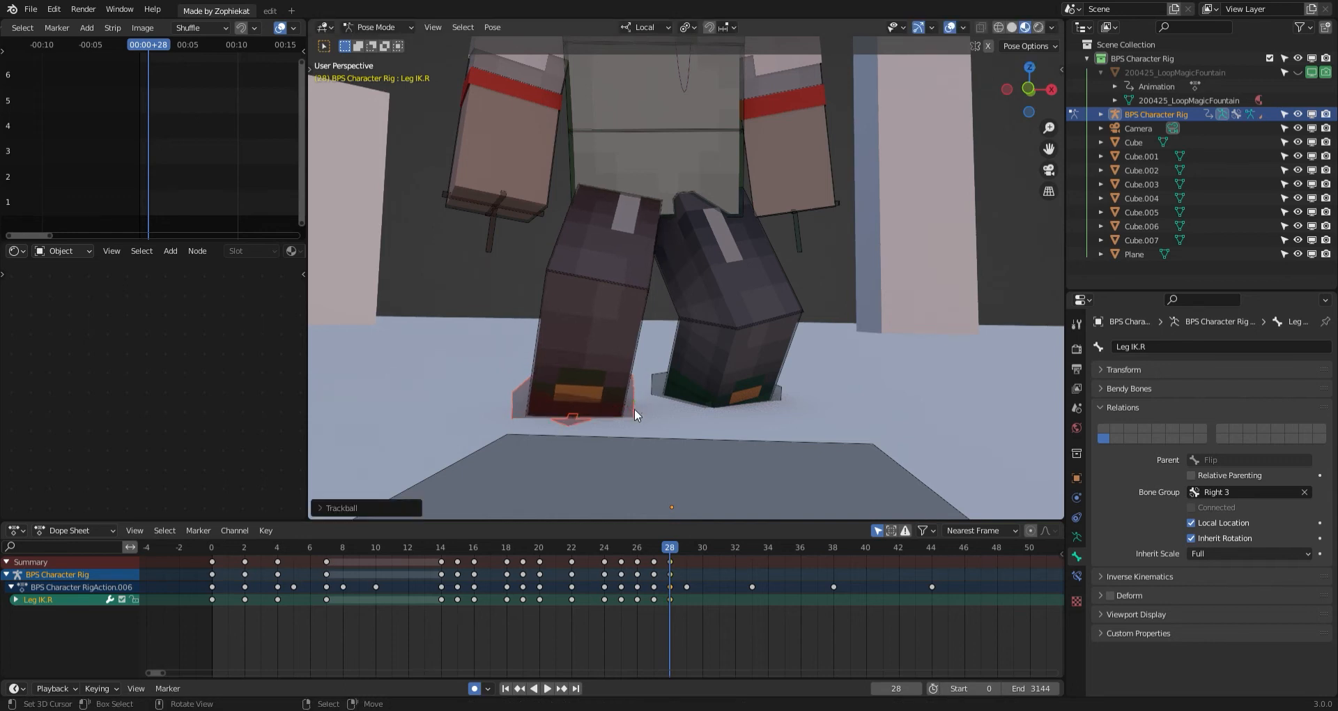
{"action": "scroll", "coordinate": [696, 403], "scroll_direction": "down", "scroll_amount": 4}
{"action": "middle_click_drag", "start_coordinate": [667, 418], "coordinate": [663, 421]}
Return to frame 27, rotate Leg IK.L and move it slightly outward.
{"action": "left_click_drag", "start_coordinate": [608, 603], "coordinate": [658, 595]}
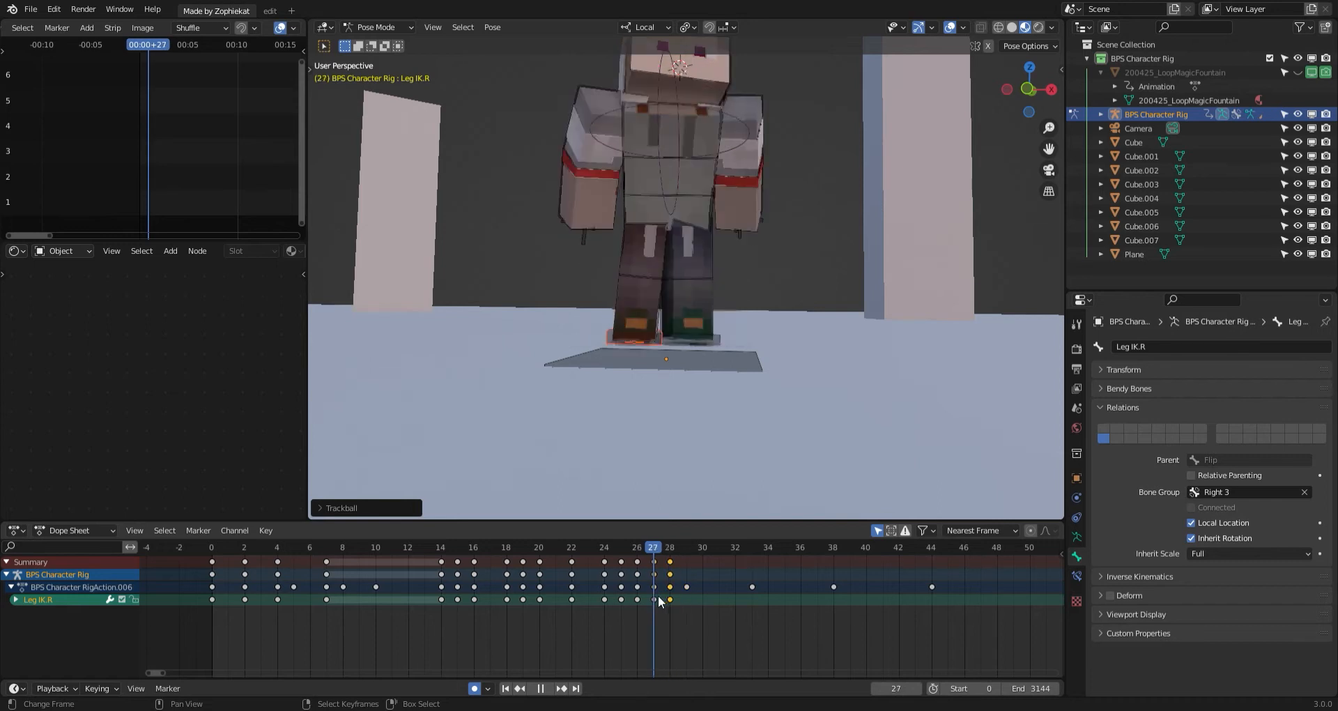
{"action": "left_click", "coordinate": [710, 345]}
{"action": "key", "text": "r"}
{"action": "key", "text": "r"}
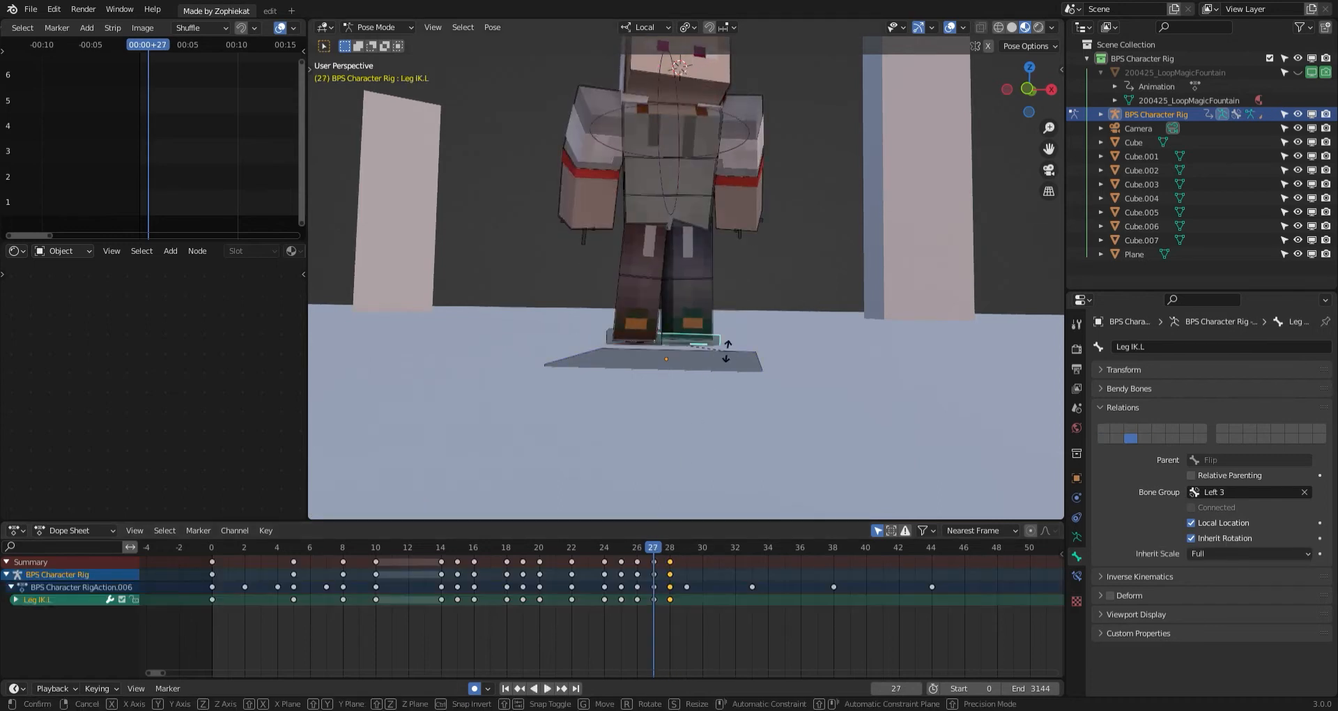
{"action": "left_click", "coordinate": [726, 363]}
{"action": "key", "text": "g"}
{"action": "left_click", "coordinate": [735, 364]}
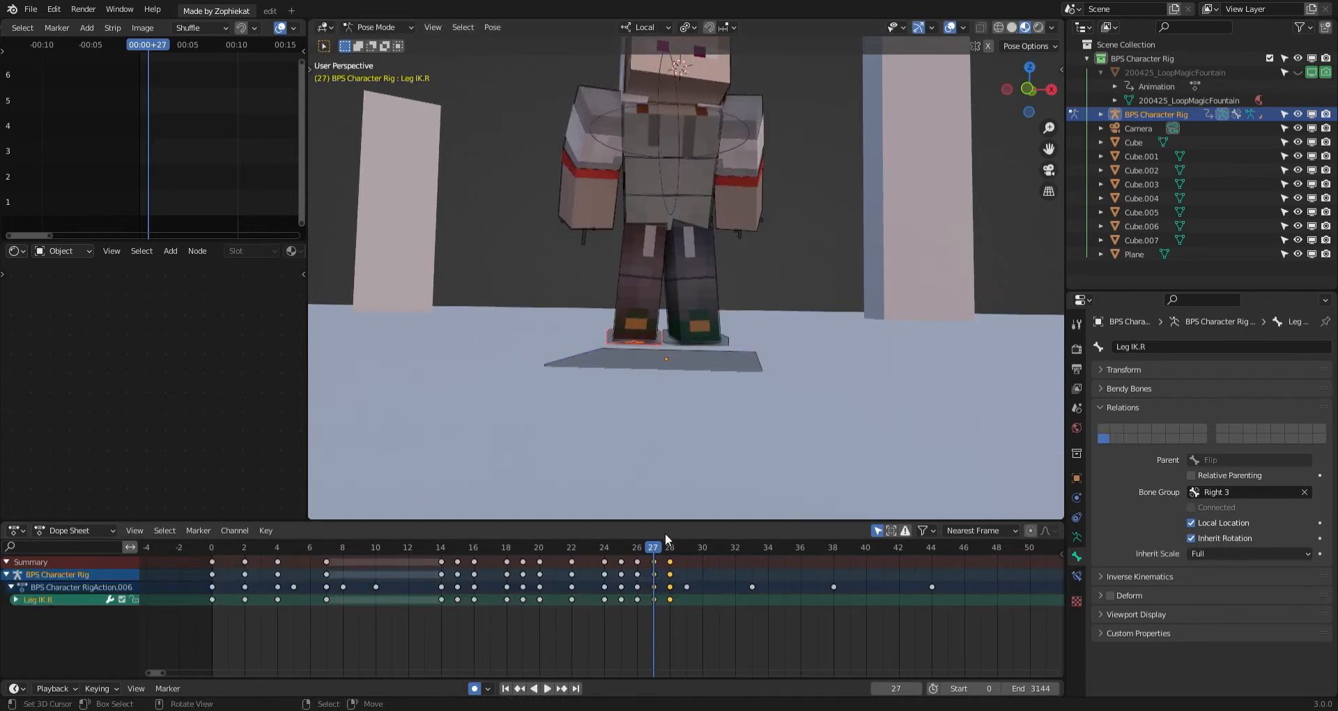
Rotate Leg IK.R with a trackball rotation and shift it outward at frame 27.
{"action": "key", "text": "space"}
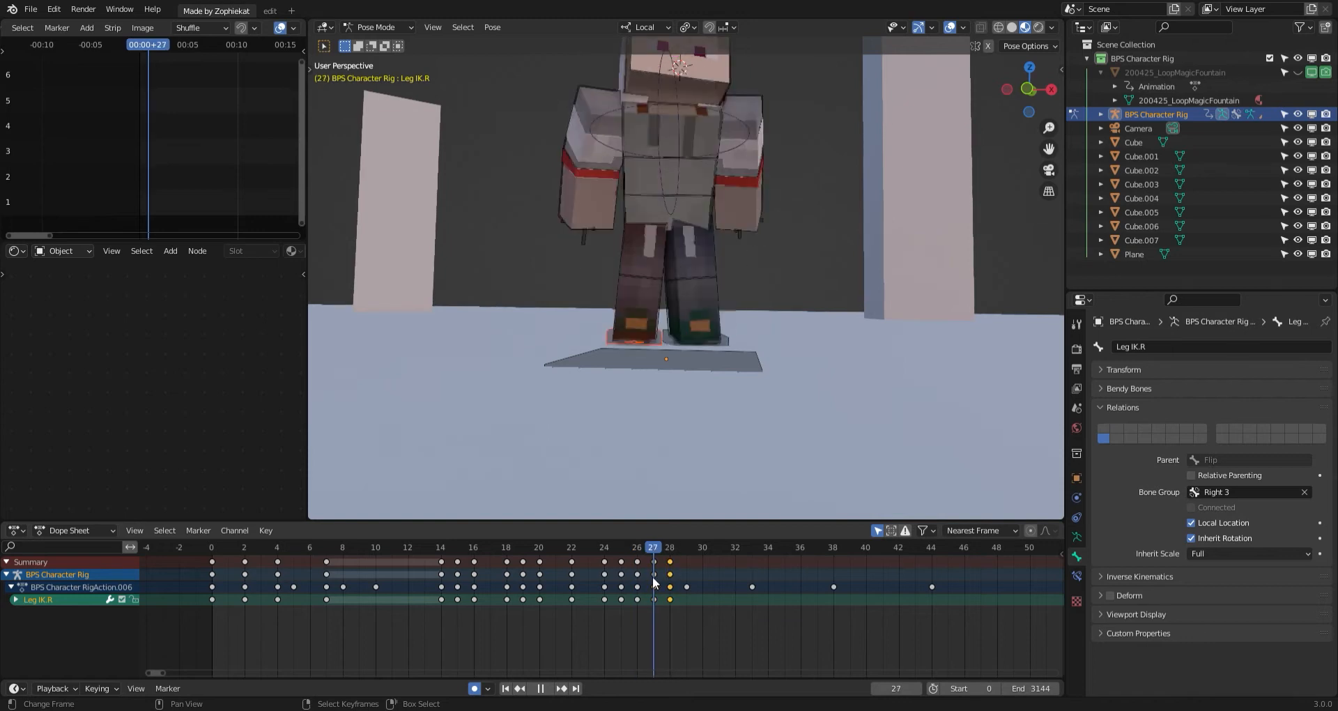
{"action": "key", "text": "space"}
{"action": "key", "text": "r"}
{"action": "key", "text": "r"}
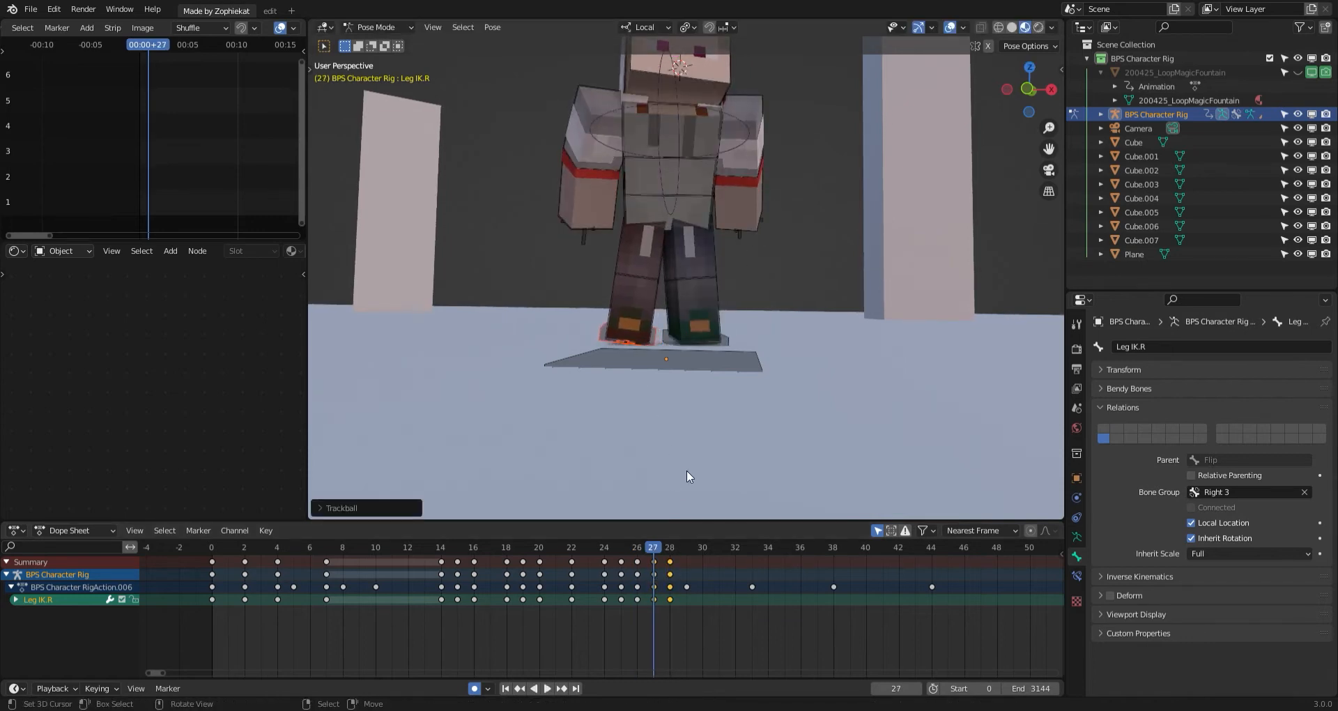
Hide the viewport overlays and deselect all of the rig's controls.
{"action": "left_click", "coordinate": [950, 30]}
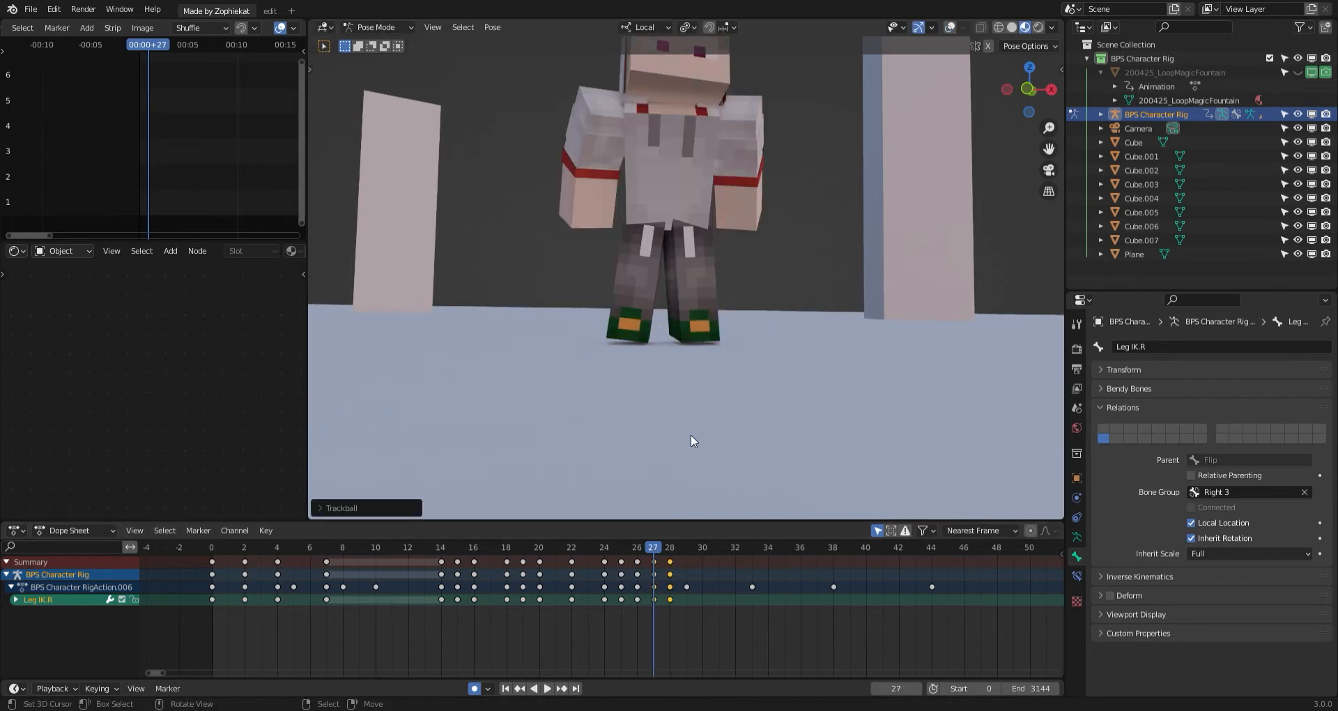
{"action": "key", "text": "a"}
{"action": "key", "text": "a"}
{"action": "left_click", "coordinate": [655, 509]}
Scrub back through the flip to frame 17 and play the animation to check the landing.
{"action": "key", "text": "space"}
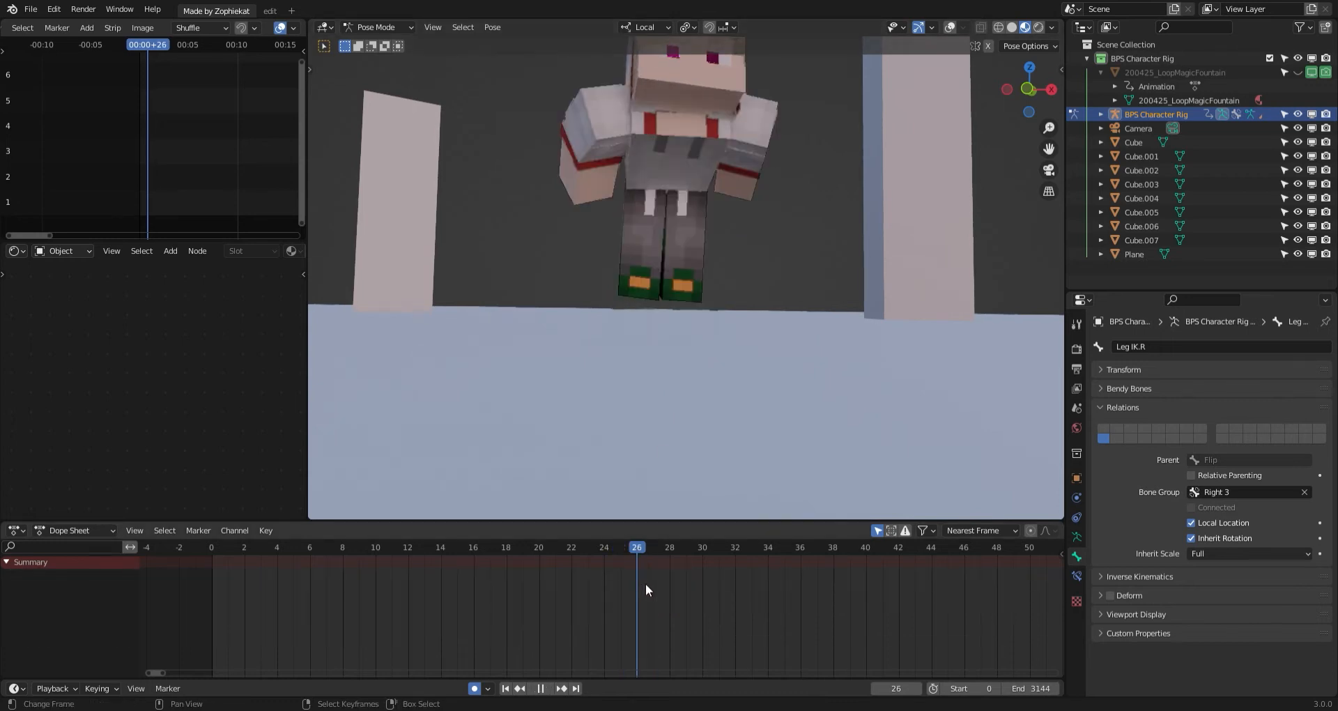
{"action": "left_click_drag", "start_coordinate": [664, 586], "coordinate": [490, 592]}
{"action": "key", "text": "space"}
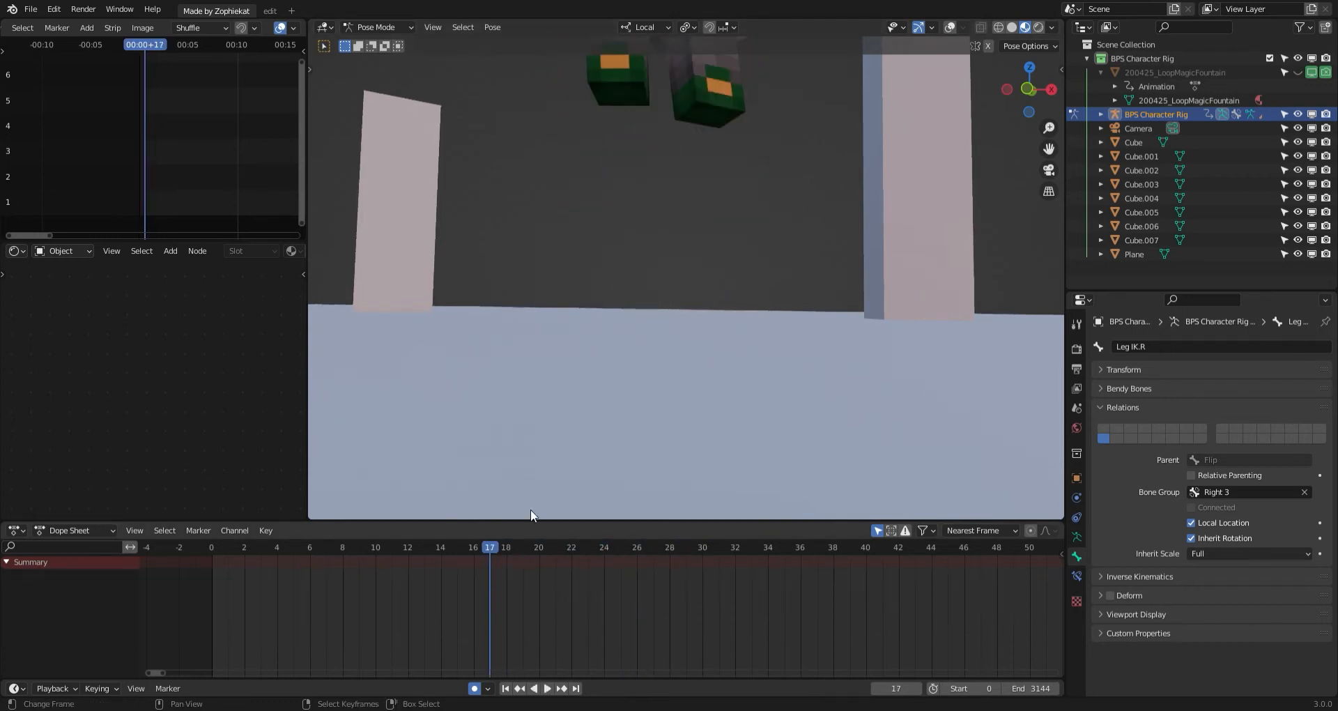
{"action": "key", "text": "space"}
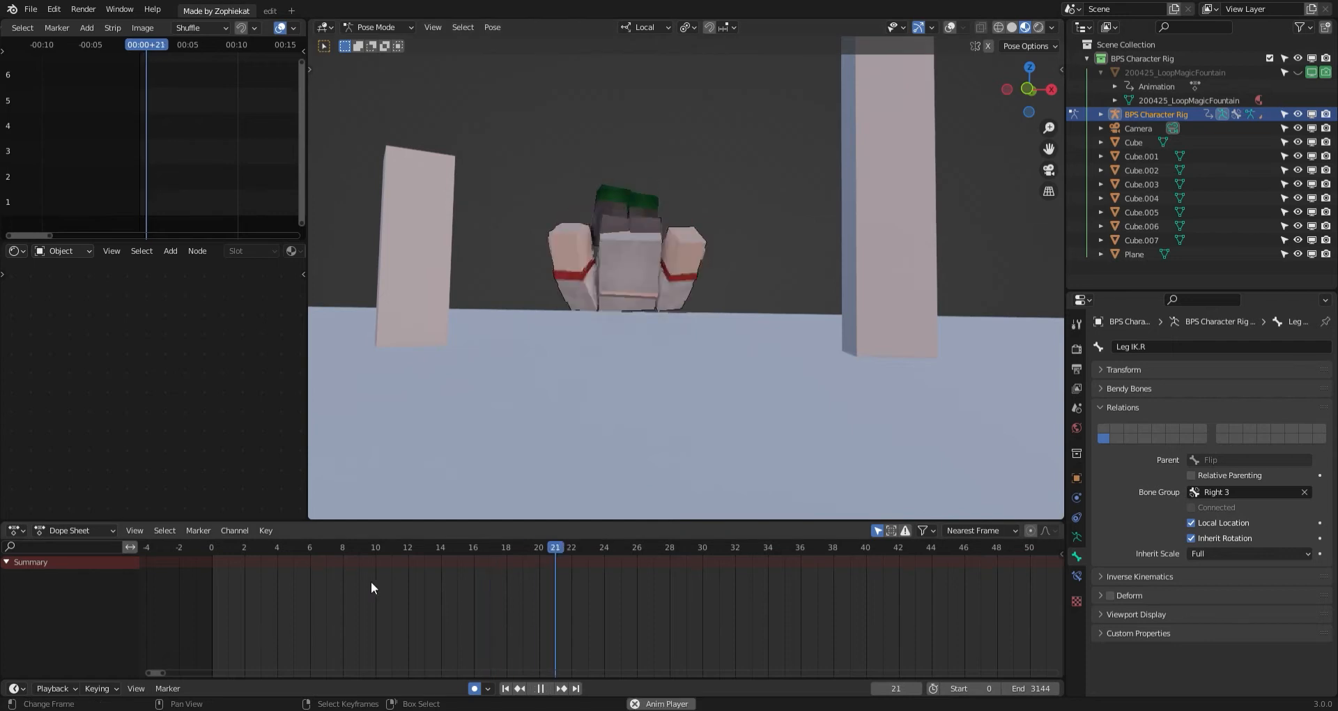
Review the flip from the side and front, scrubbing around frame 20 to examine the midair rotation.
{"action": "scroll", "coordinate": [457, 500], "scroll_direction": "down", "scroll_amount": 1}
{"action": "left_click", "coordinate": [300, 578]}
{"action": "middle_click_drag", "start_coordinate": [577, 503], "coordinate": [718, 491]}
{"action": "left_click", "coordinate": [376, 582]}
{"action": "key", "text": "space"}
{"action": "left_click_drag", "start_coordinate": [456, 586], "coordinate": [544, 590]}
{"action": "middle_click_drag", "start_coordinate": [649, 496], "coordinate": [680, 492]}
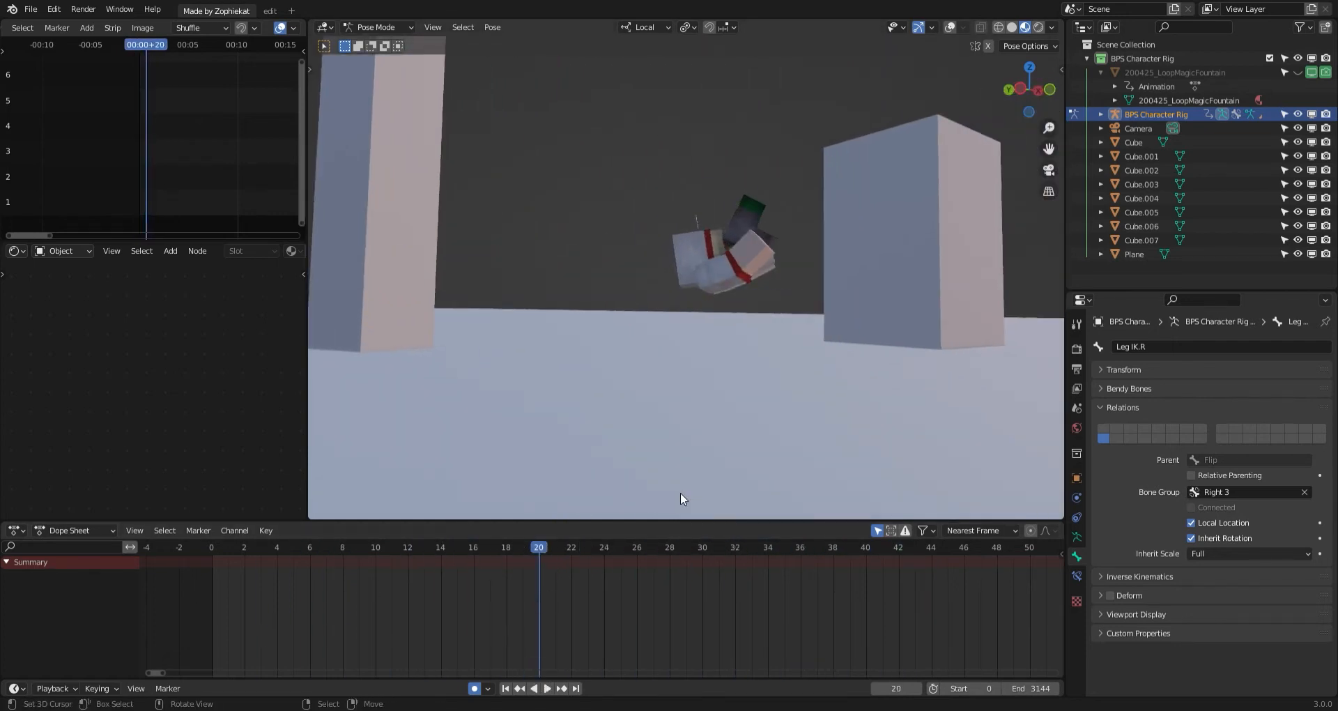
{"action": "left_click_drag", "start_coordinate": [401, 606], "coordinate": [383, 618]}
{"action": "left_click", "coordinate": [334, 608]}
{"action": "middle_click_drag", "start_coordinate": [743, 489], "coordinate": [704, 500]}
{"action": "left_click", "coordinate": [482, 592]}
{"action": "left_click", "coordinate": [474, 593]}
{"action": "left_click", "coordinate": [452, 570]}
Play the flip repeatedly from the start through frame 33 to examine takeoff and landing from the front.
{"action": "scroll", "coordinate": [395, 574], "scroll_direction": "down", "scroll_amount": 5}
{"action": "left_click", "coordinate": [415, 550]}
{"action": "left_click", "coordinate": [261, 614]}
{"action": "key", "text": "space"}
{"action": "key", "text": "space"}
{"action": "left_click", "coordinate": [403, 595]}
{"action": "key", "text": "space"}
{"action": "key", "text": "space"}
{"action": "left_click", "coordinate": [467, 587]}
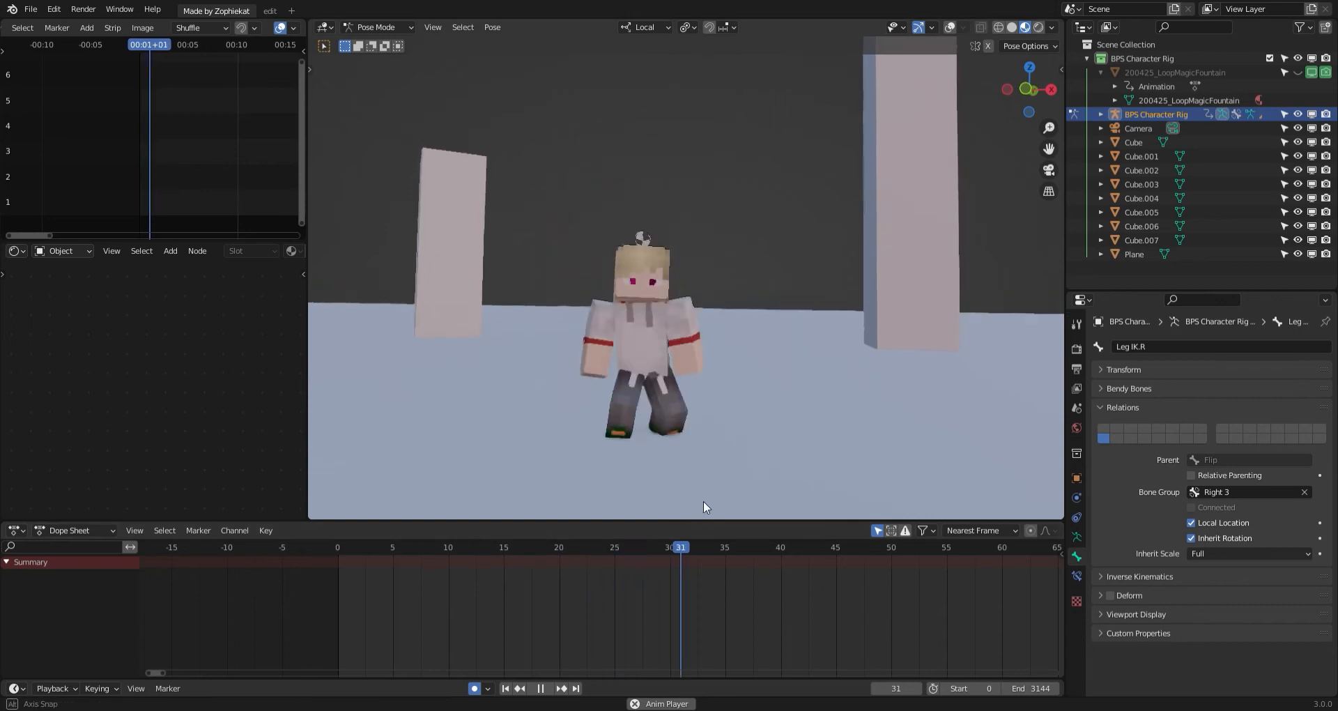
{"action": "left_click", "coordinate": [466, 589]}
{"action": "middle_click_drag", "start_coordinate": [613, 481], "coordinate": [637, 463]}
{"action": "key", "text": "space"}
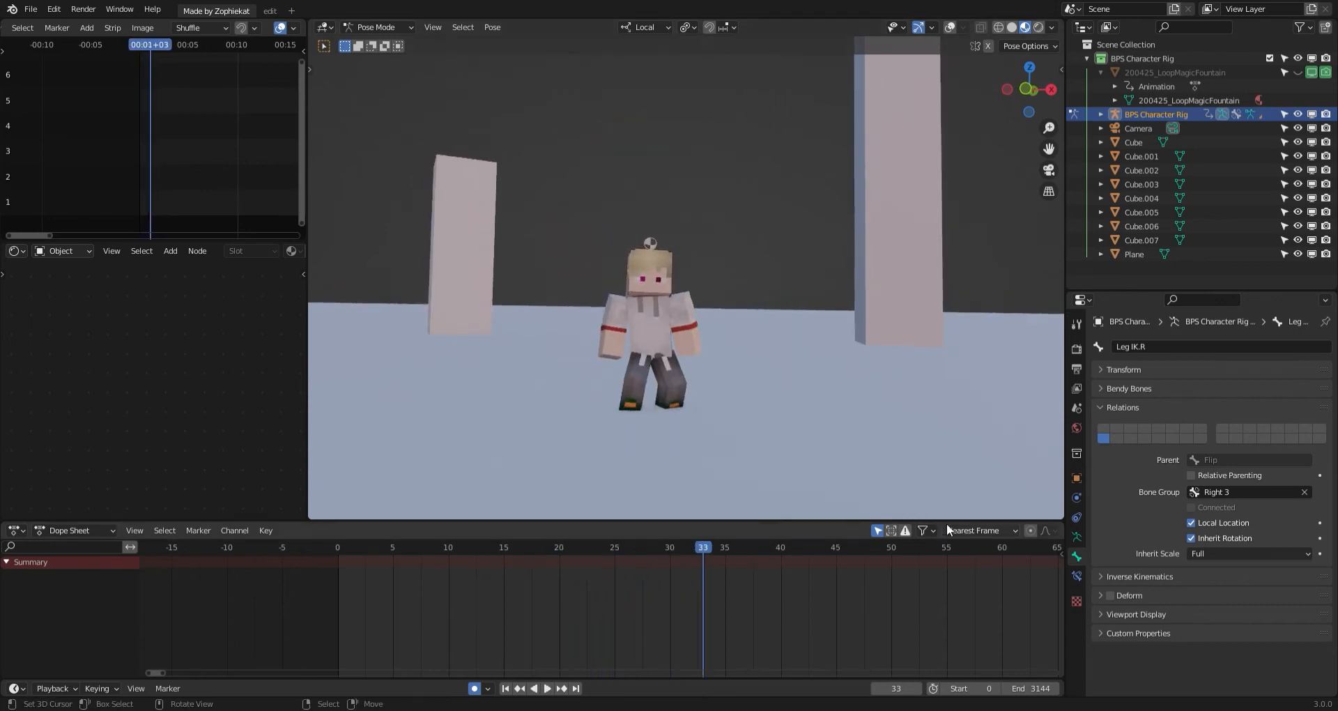
Show the viewport overlays, select the Pelvis and shift it sideways at frame 15.
{"action": "left_click", "coordinate": [953, 25]}
{"action": "left_click", "coordinate": [665, 342]}
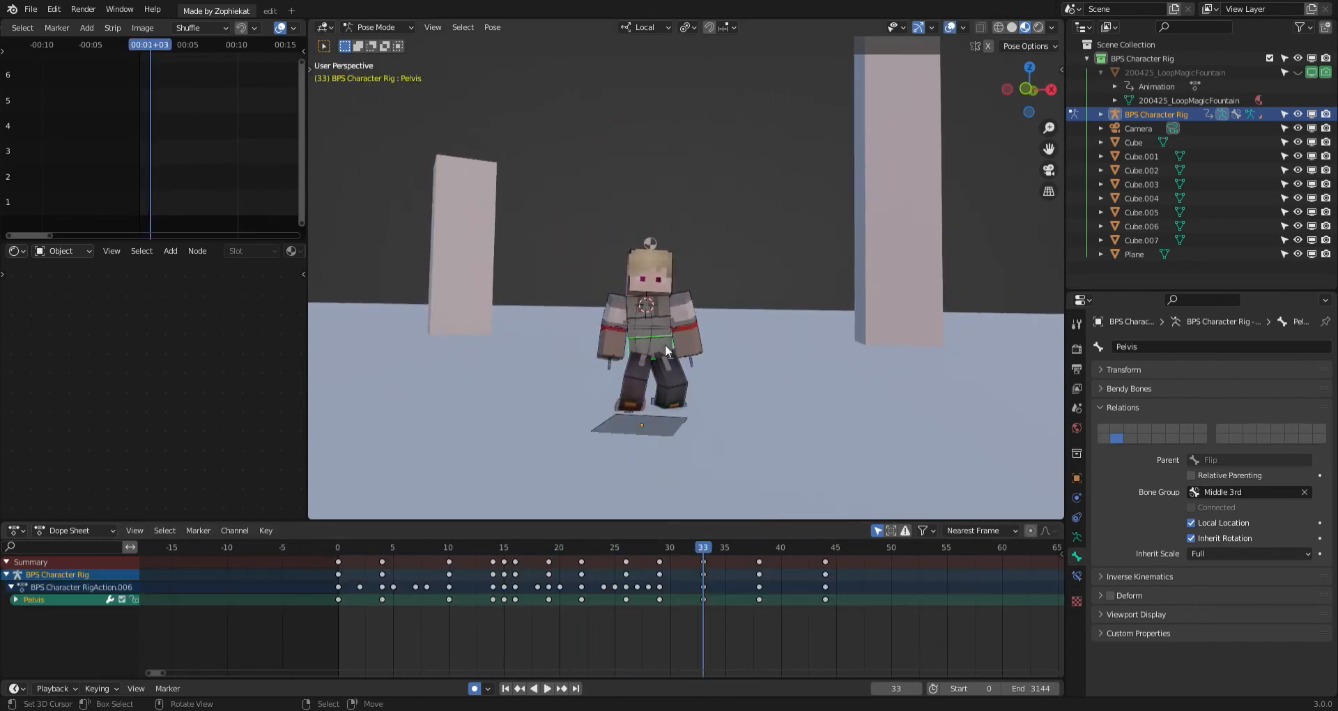
{"action": "left_click", "coordinate": [350, 676]}
{"action": "key", "text": "space"}
{"action": "middle_click_drag", "start_coordinate": [563, 460], "coordinate": [557, 453]}
{"action": "left_click", "coordinate": [490, 567]}
{"action": "left_click_drag", "start_coordinate": [491, 567], "coordinate": [504, 595]}
{"action": "key", "text": "g"}
{"action": "left_click", "coordinate": [620, 472]}
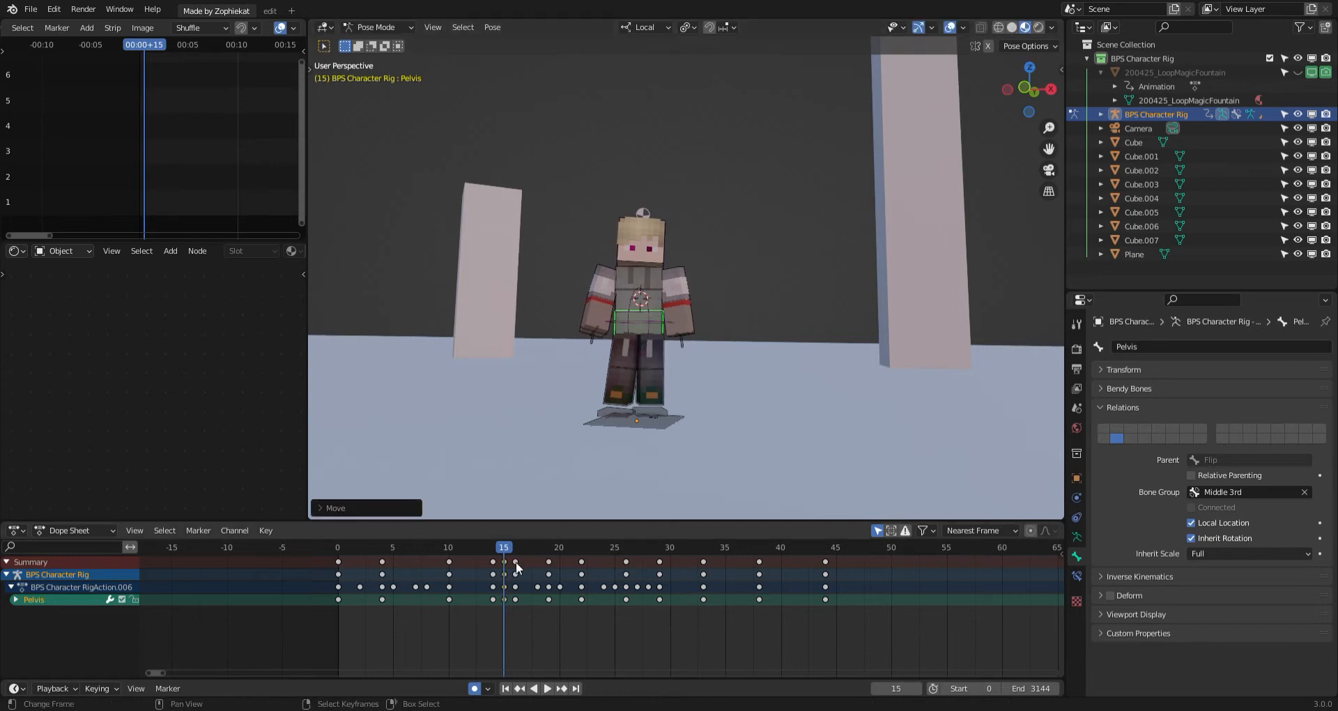
Shift the Pelvis sideways at frame 16 and again at frame 19.
{"action": "left_click", "coordinate": [516, 562]}
{"action": "key", "text": "g"}
{"action": "left_click", "coordinate": [624, 501]}
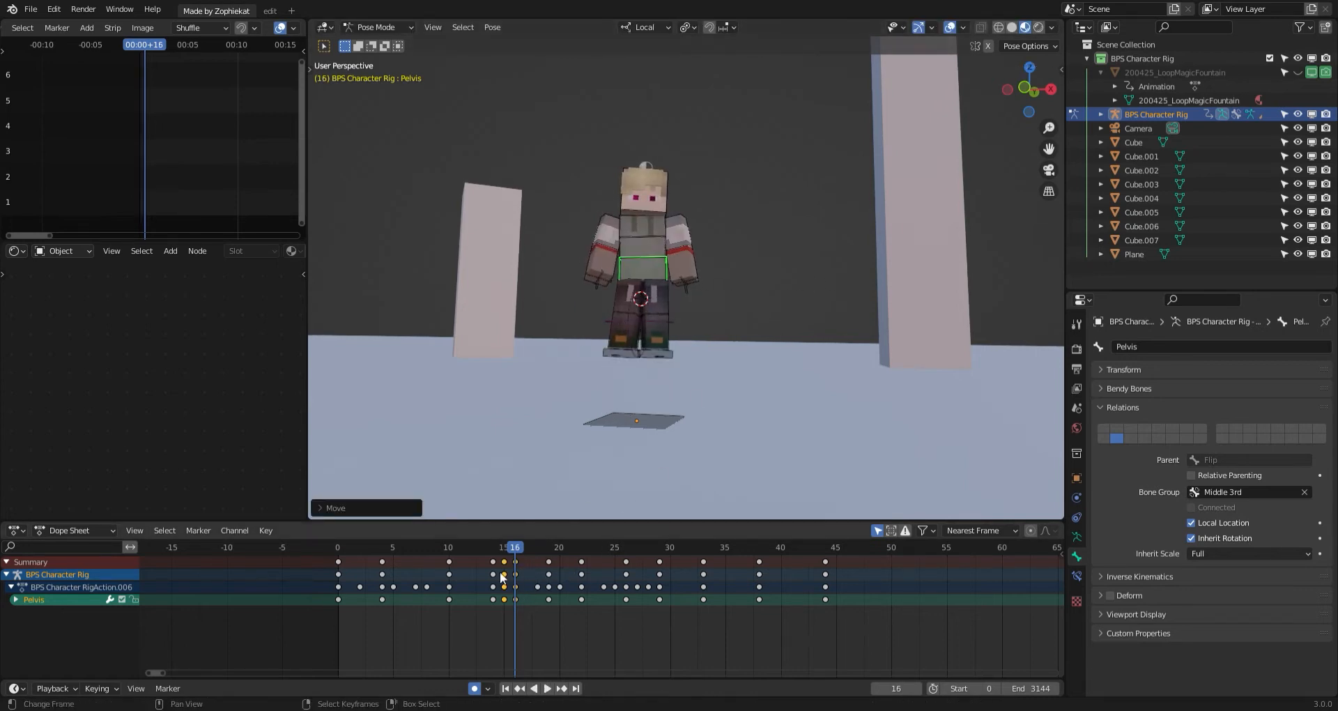
{"action": "left_click_drag", "start_coordinate": [511, 571], "coordinate": [549, 567]}
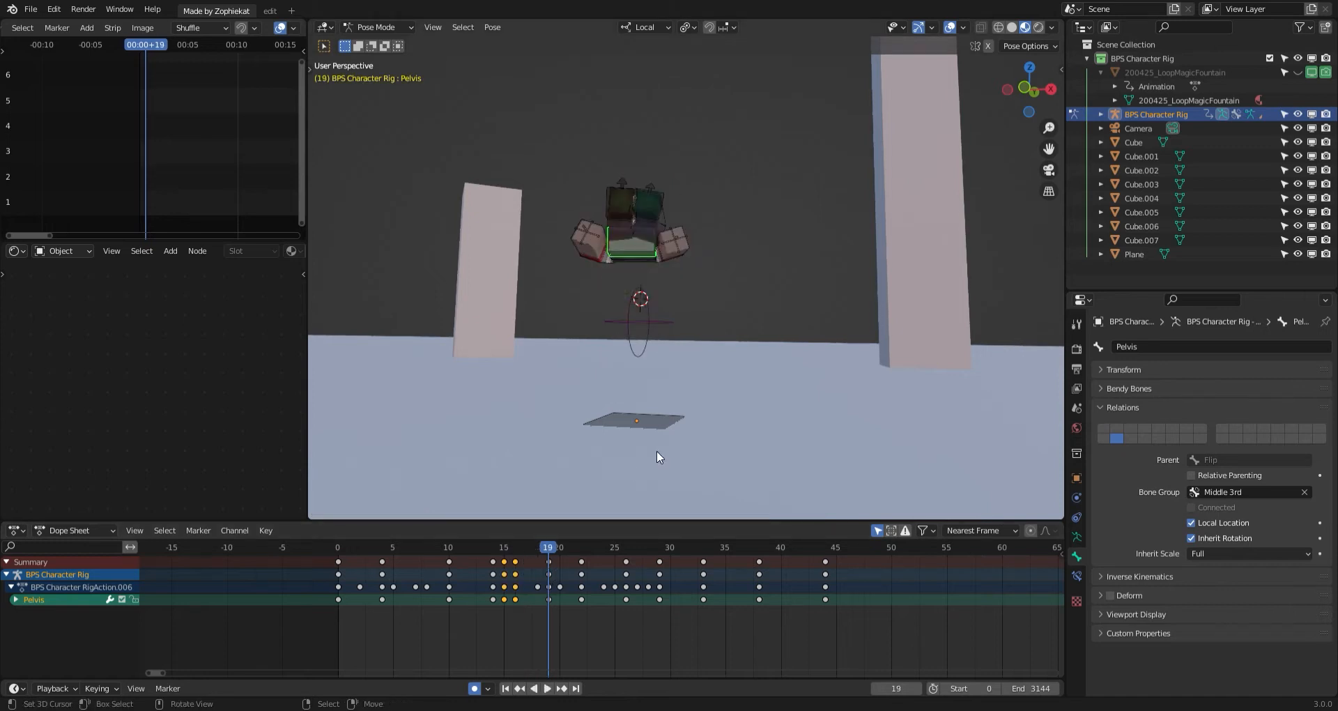
{"action": "key", "text": "g"}
{"action": "left_click", "coordinate": [680, 456]}
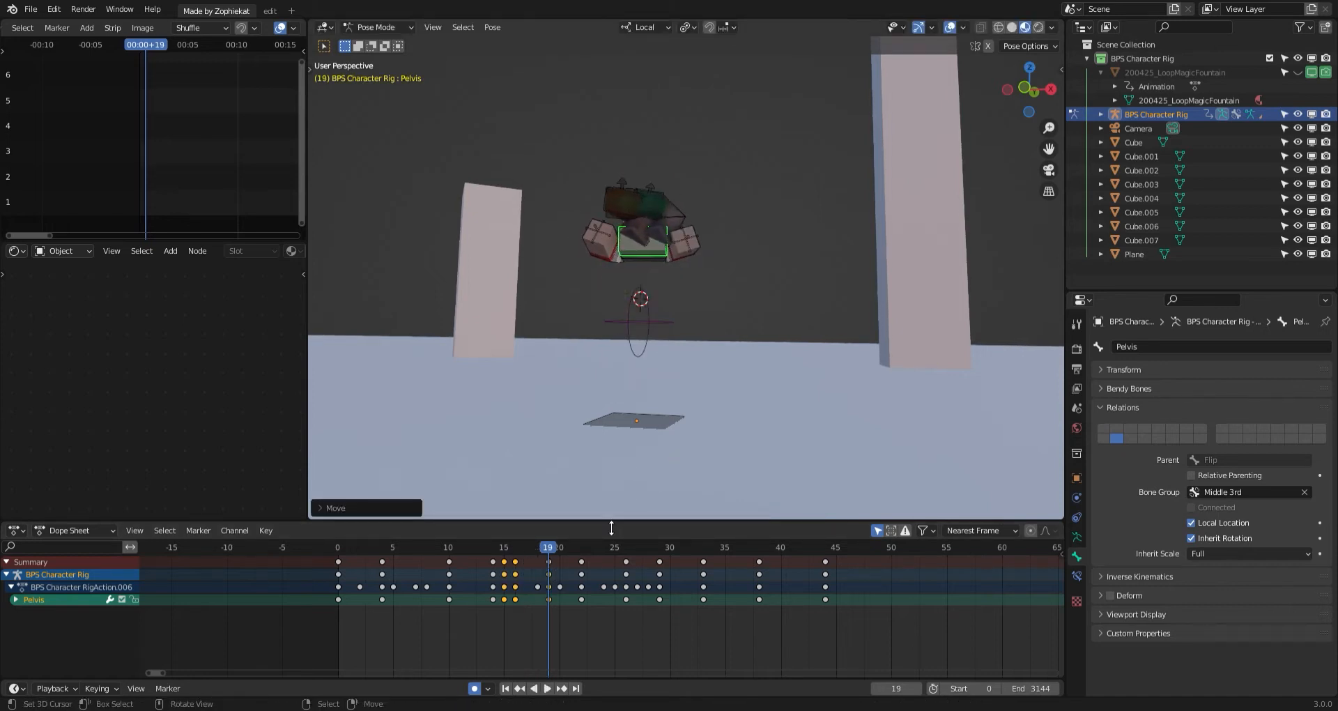
Shift the Pelvis sideways at frame 22 and play the flip to check the drift.
{"action": "left_click", "coordinate": [581, 566]}
{"action": "key", "text": "g"}
{"action": "left_click", "coordinate": [663, 490]}
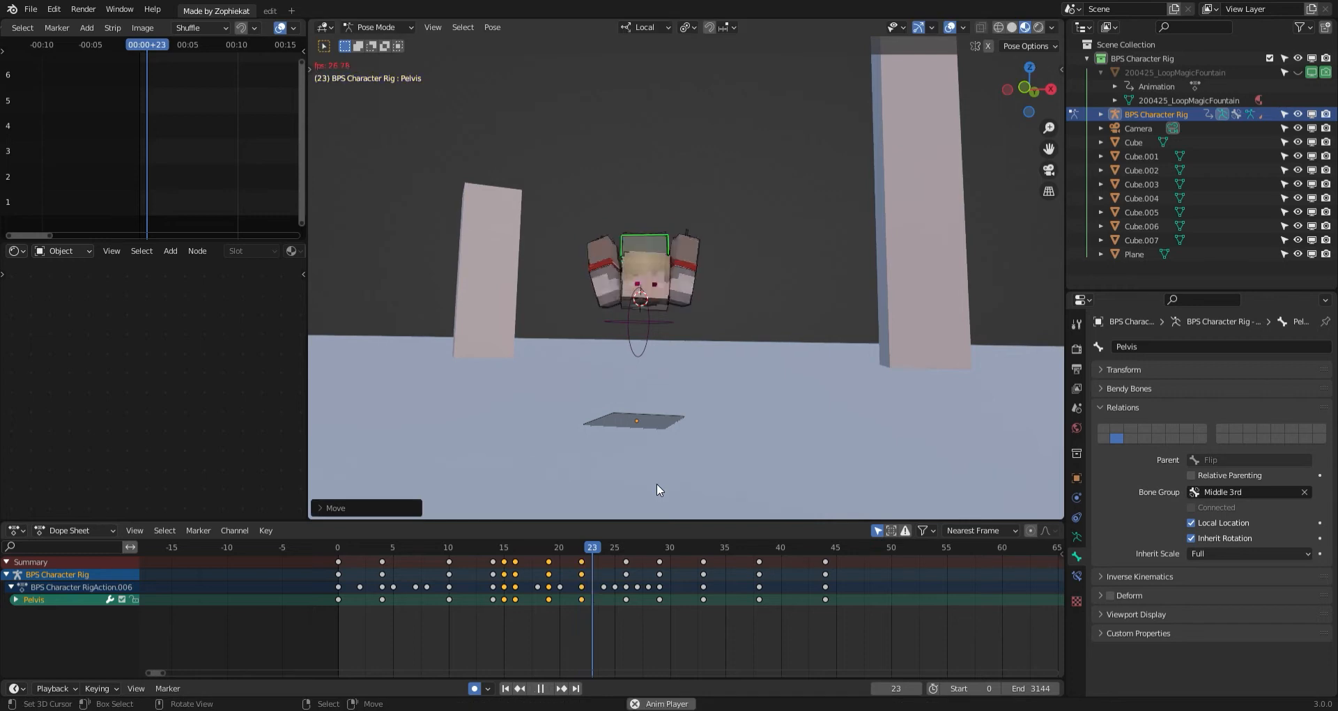
{"action": "key", "text": "space"}
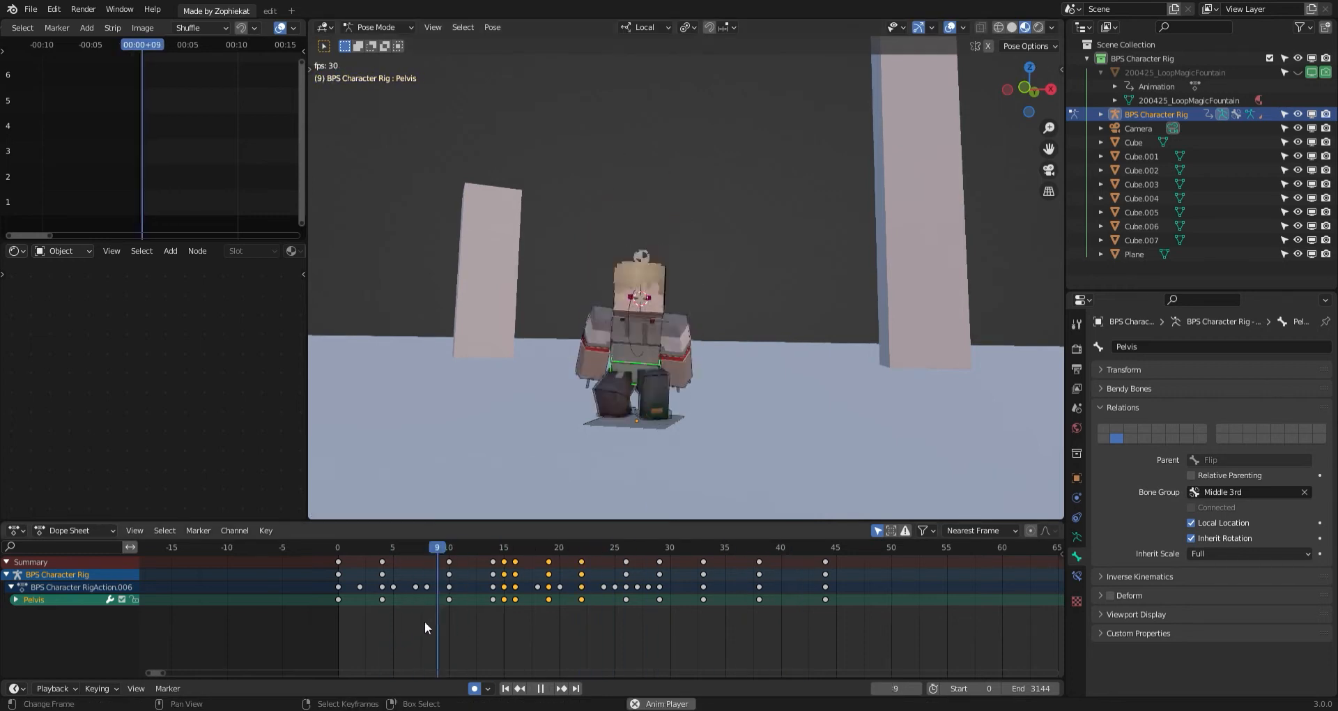
{"action": "key", "text": "Escape"}
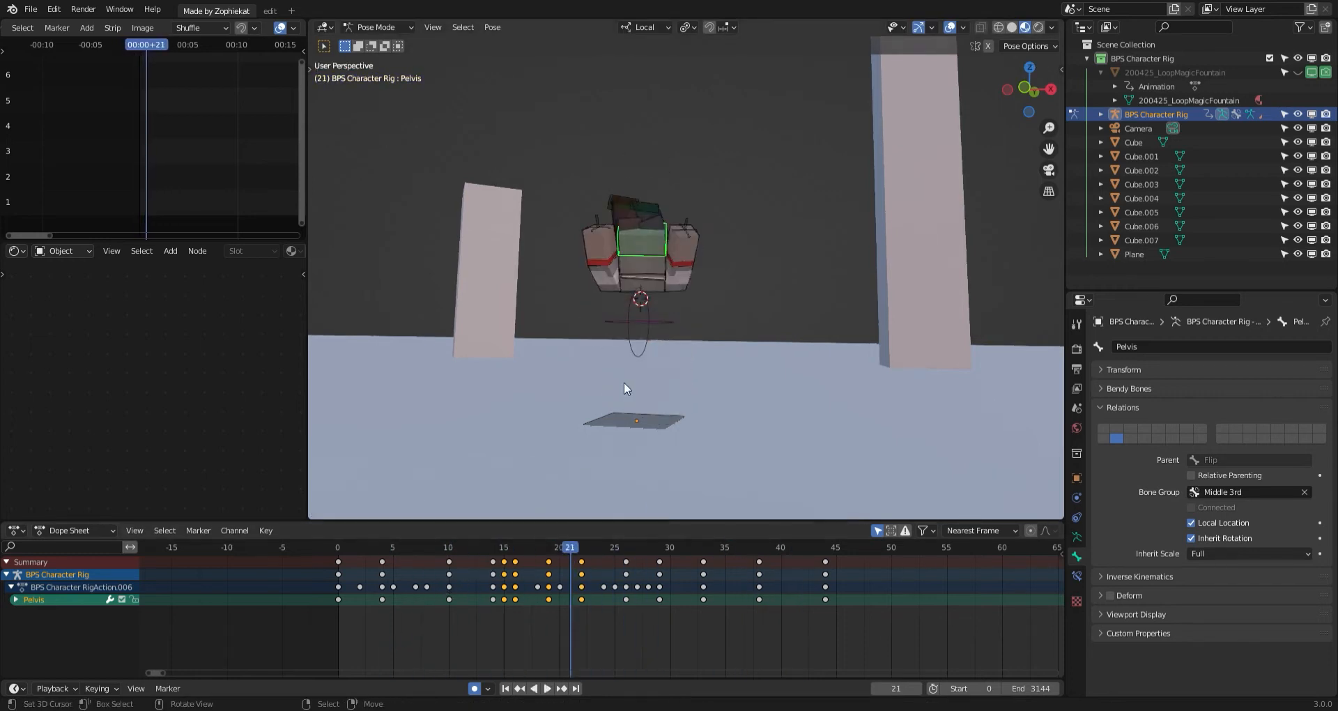
Select the Flip control, key its location at frame 14, shift it sideways at frame 27 and replay the flip.
{"action": "left_click", "coordinate": [658, 321]}
{"action": "left_click_drag", "start_coordinate": [584, 563], "coordinate": [640, 562]}
{"action": "key", "text": "g"}
{"action": "left_click", "coordinate": [575, 452]}
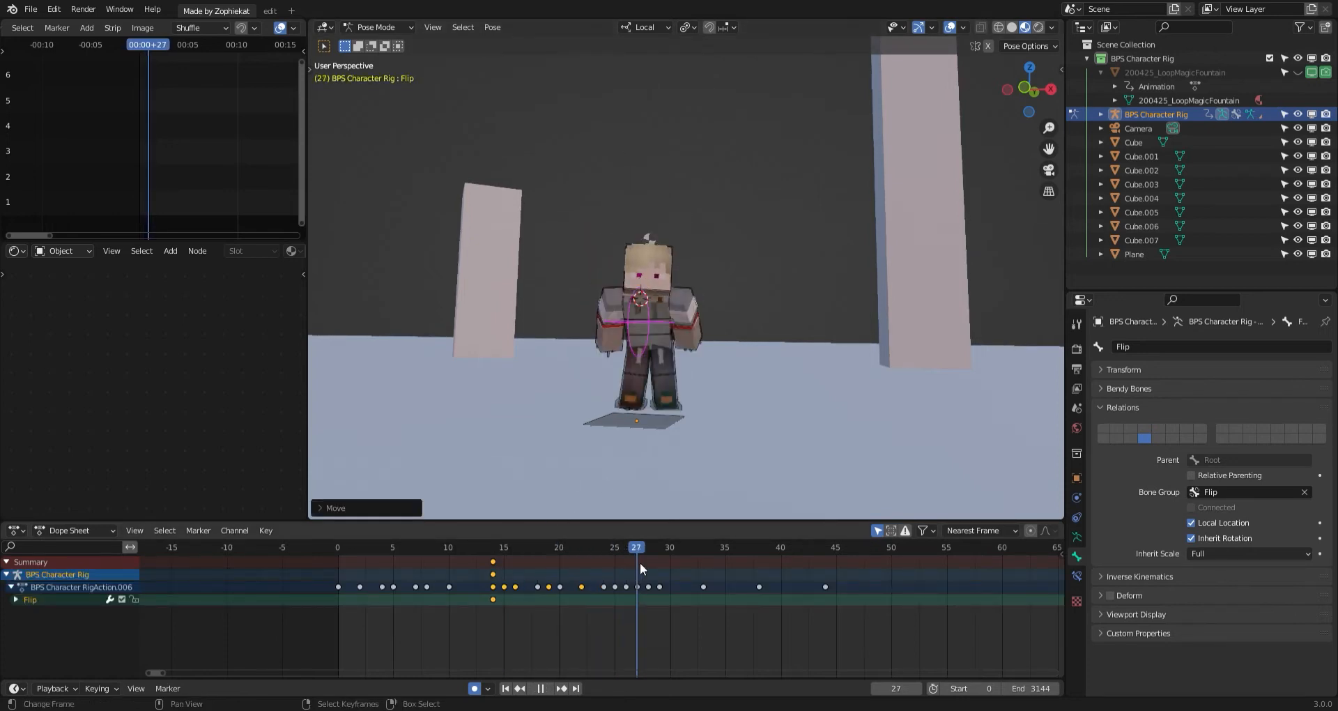
{"action": "key", "text": "g"}
{"action": "left_click", "coordinate": [682, 474]}
{"action": "left_click", "coordinate": [476, 592]}
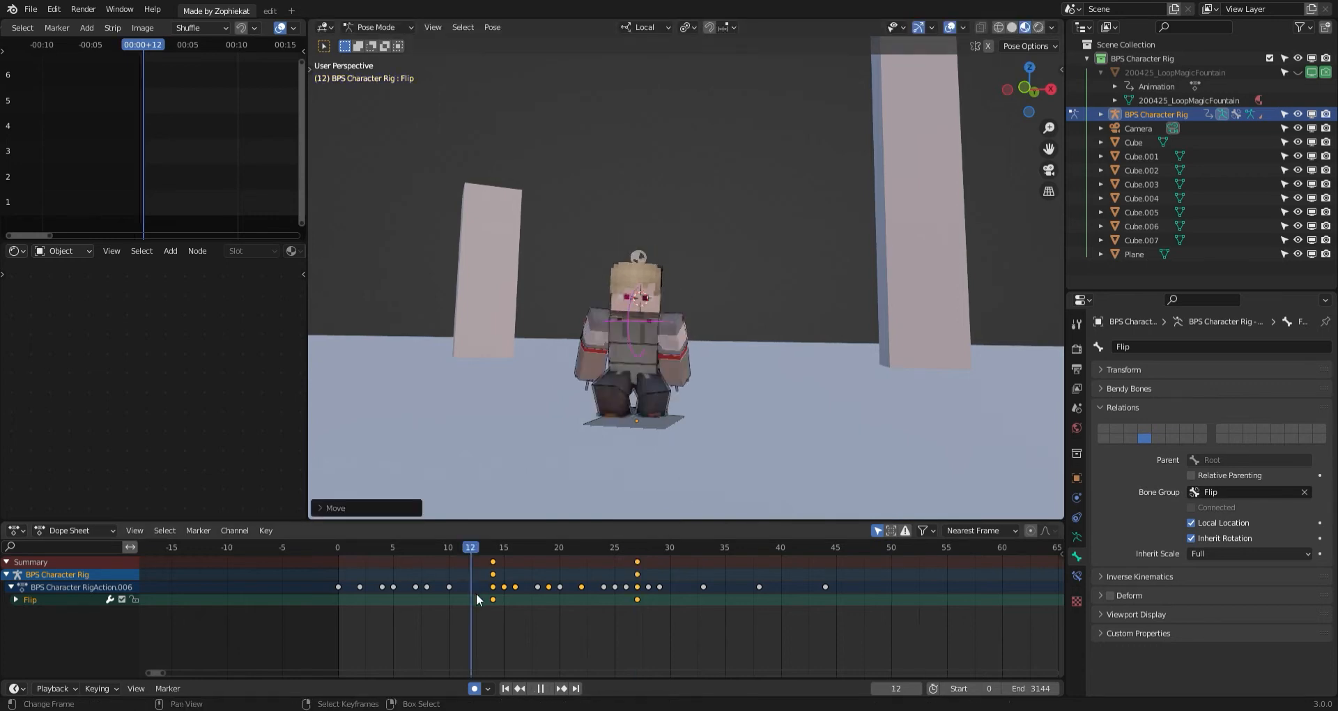
{"action": "key", "text": "space"}
{"action": "left_click", "coordinate": [462, 598]}
{"action": "key", "text": "space"}
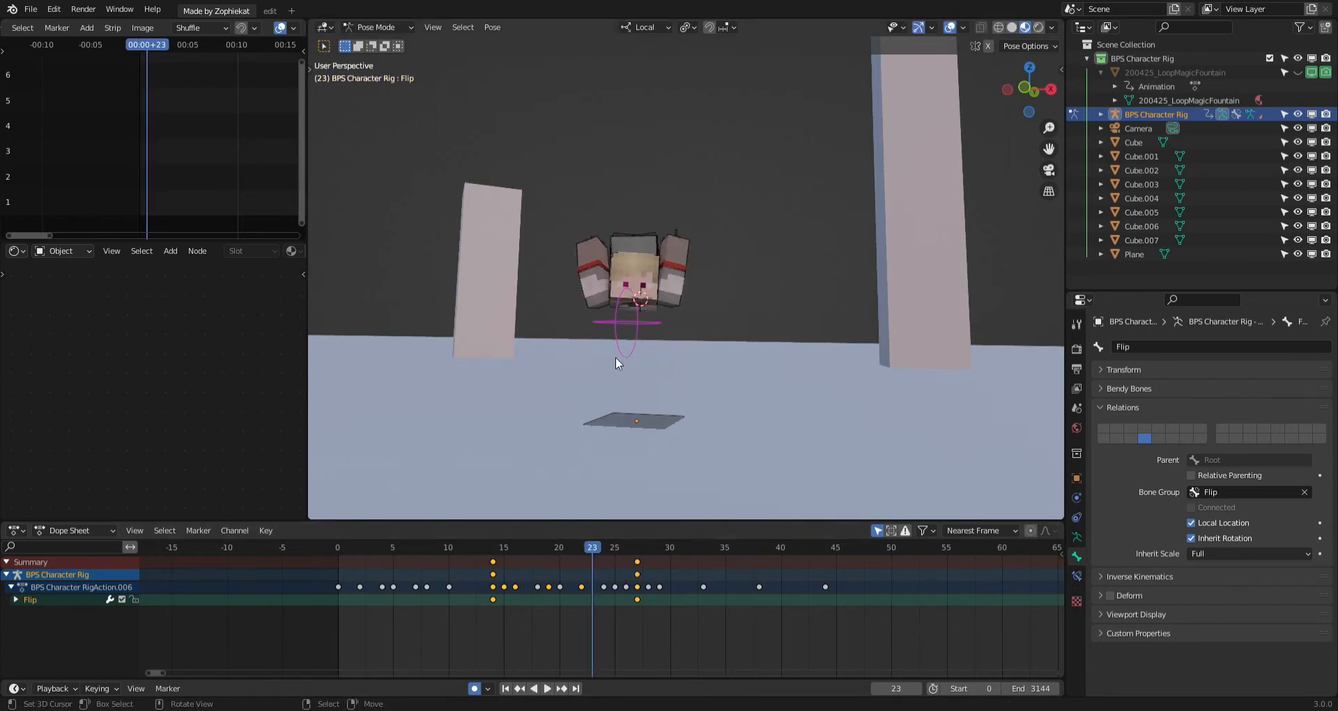
Reselect the Pelvis, readjust its sideways position at frames 15 and 16, and replay the takeoff.
{"action": "left_click", "coordinate": [644, 228]}
{"action": "left_click", "coordinate": [525, 605]}
{"action": "key", "text": "space"}
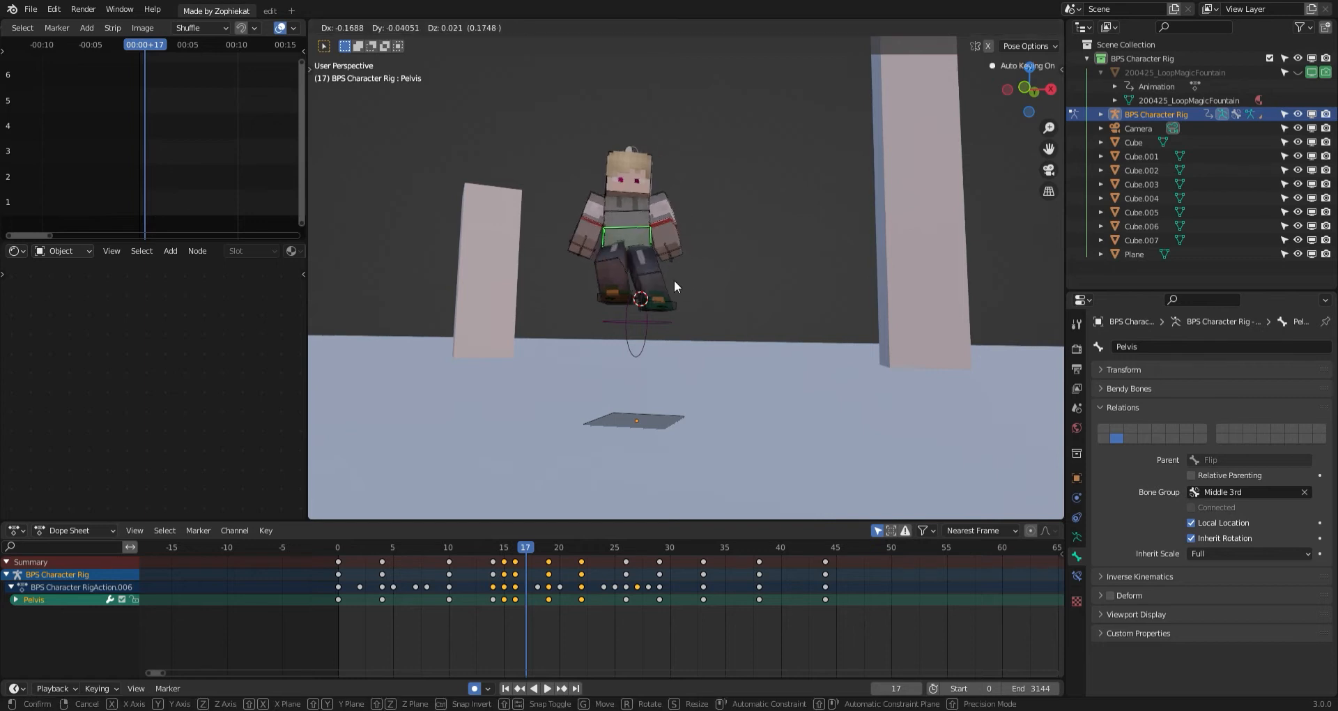
{"action": "left_click_drag", "start_coordinate": [504, 589], "coordinate": [506, 589]}
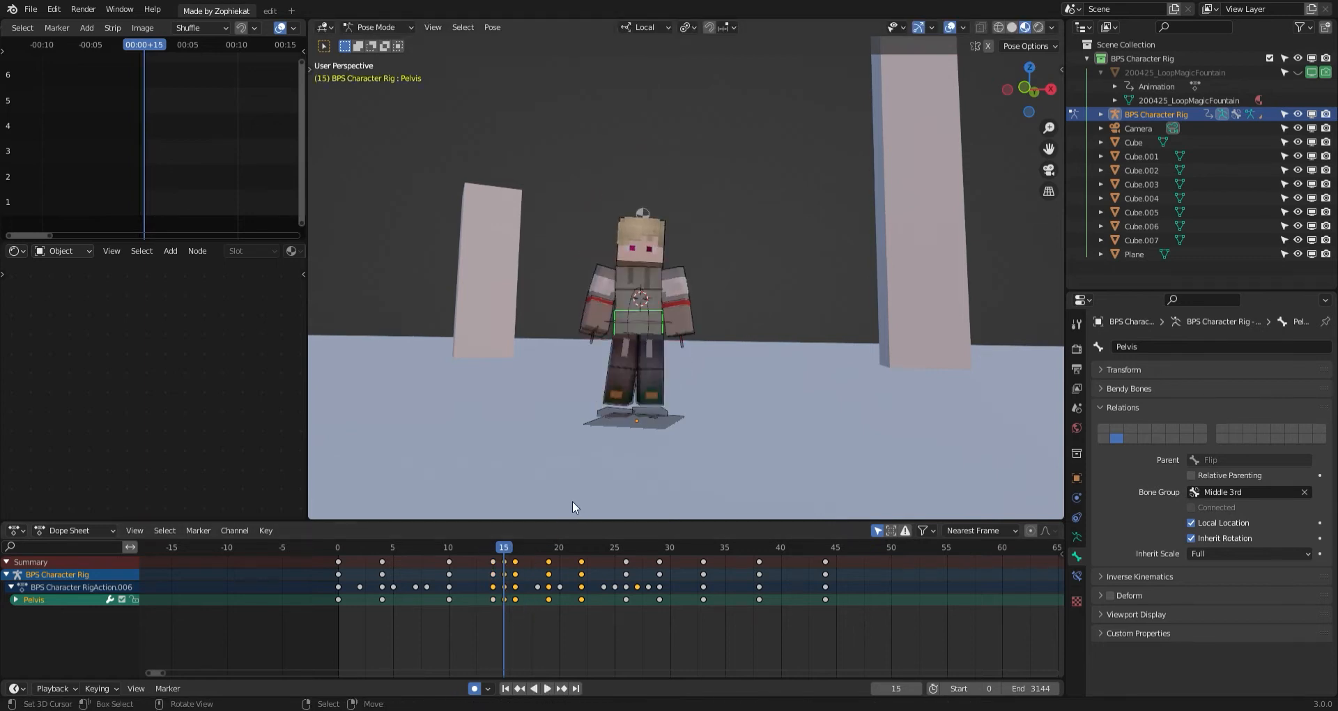
{"action": "key", "text": "g"}
{"action": "left_click", "coordinate": [571, 501]}
{"action": "left_click", "coordinate": [516, 573]}
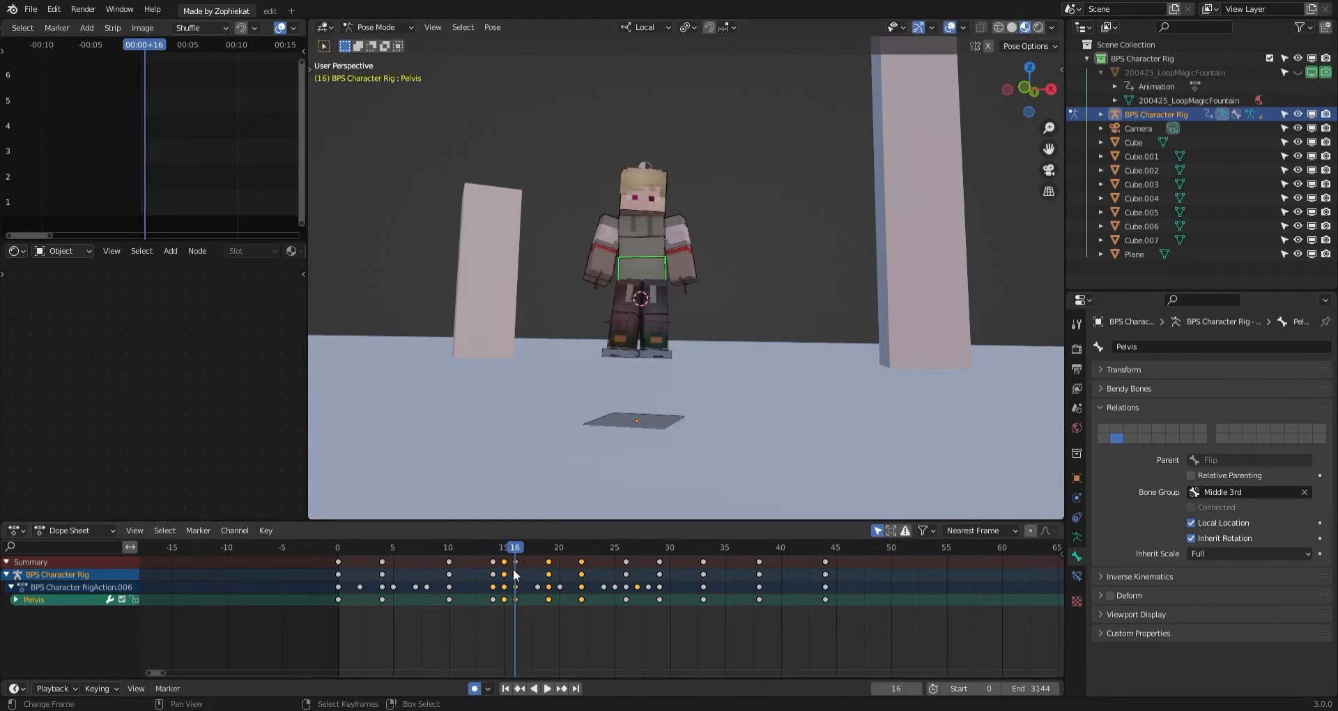
{"action": "left_click", "coordinate": [470, 606]}
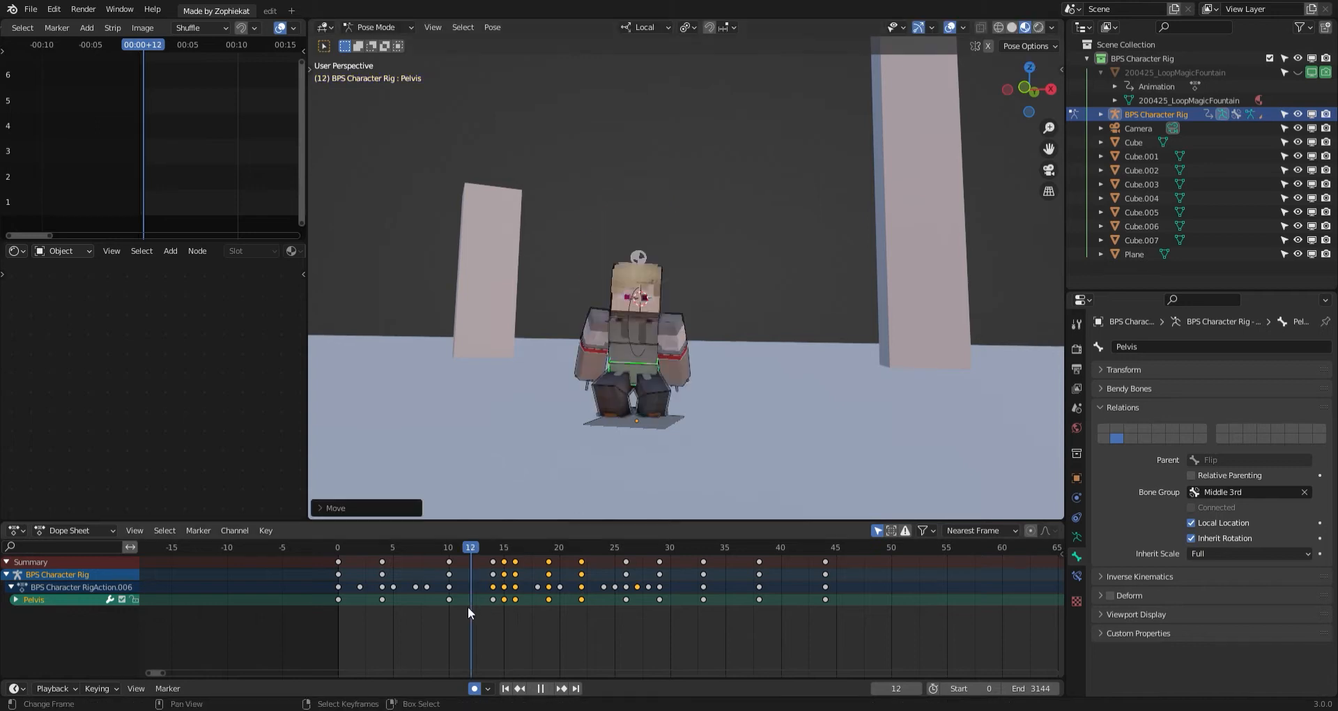
{"action": "key", "text": "space"}
{"action": "left_click", "coordinate": [465, 601]}
{"action": "key", "text": "space"}
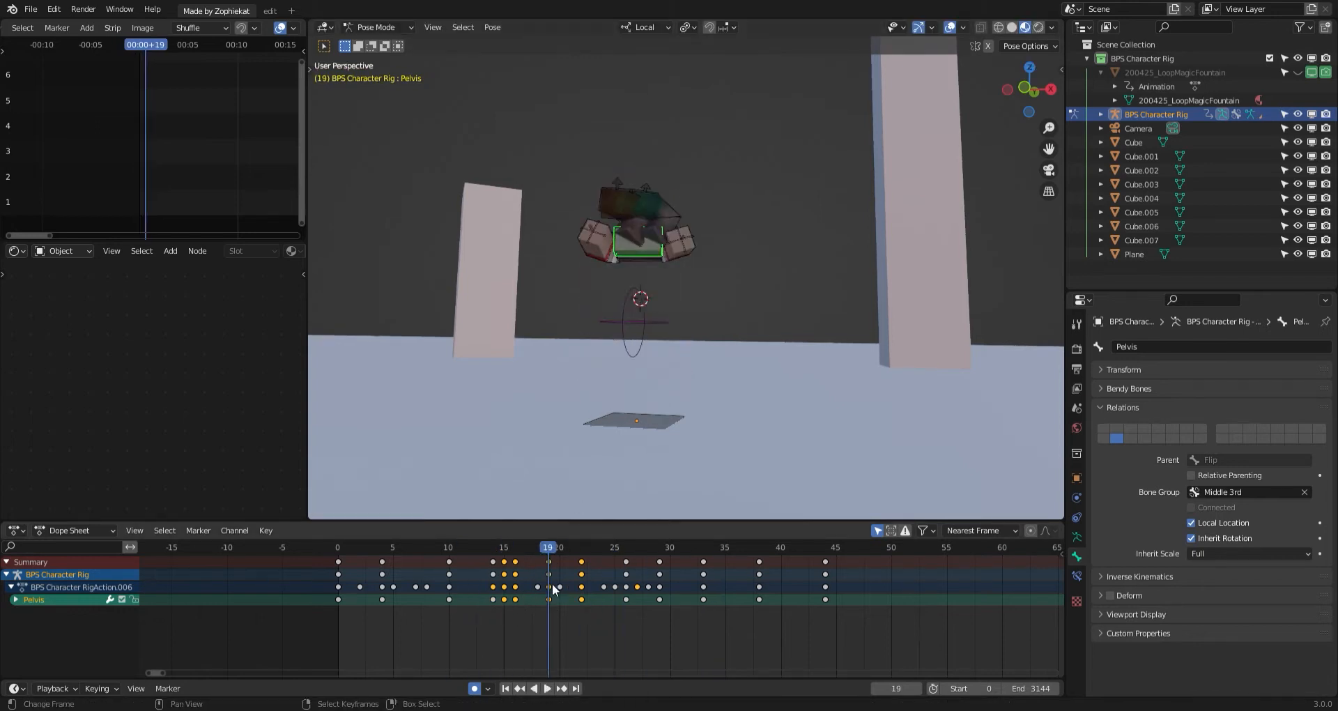
Nudge the Pelvis sideways again at frame 22 and check the motion in playback.
{"action": "left_click_drag", "start_coordinate": [554, 586], "coordinate": [581, 578]}
{"action": "key", "text": "g"}
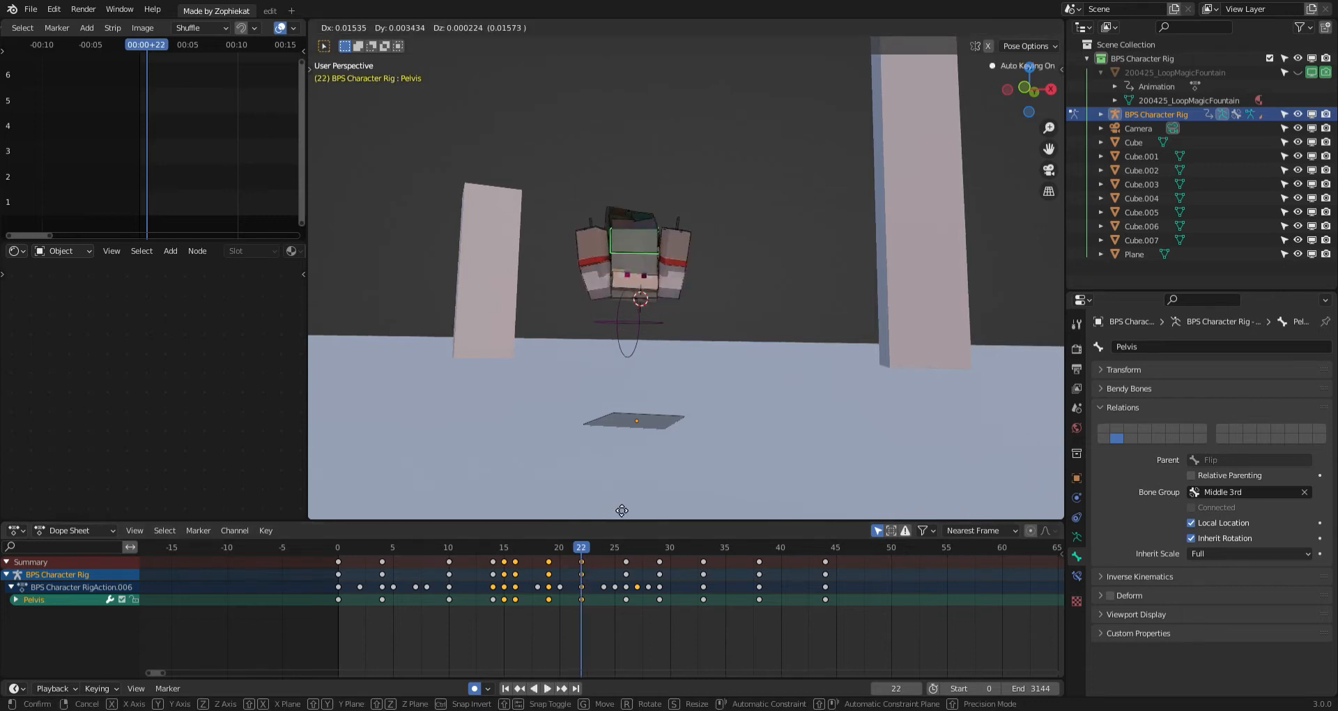
{"action": "left_click", "coordinate": [618, 505]}
{"action": "key", "text": "space"}
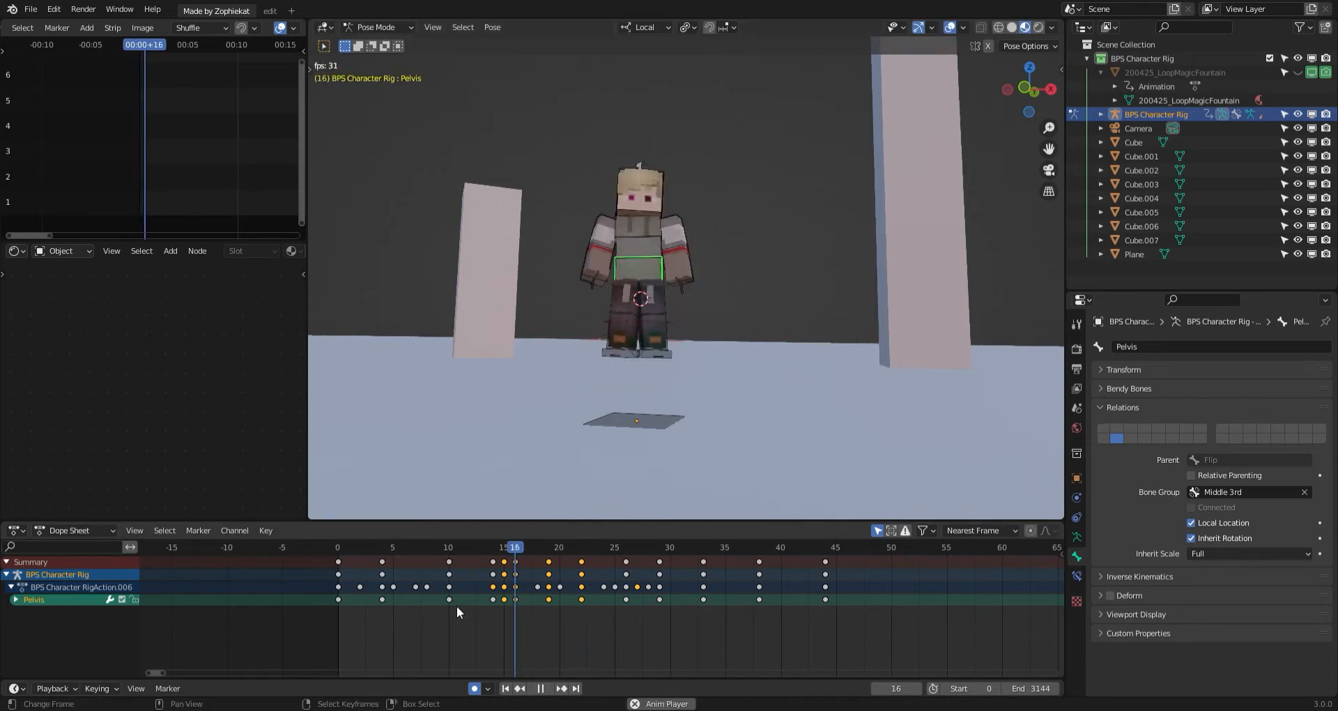
{"action": "key", "text": "Escape"}
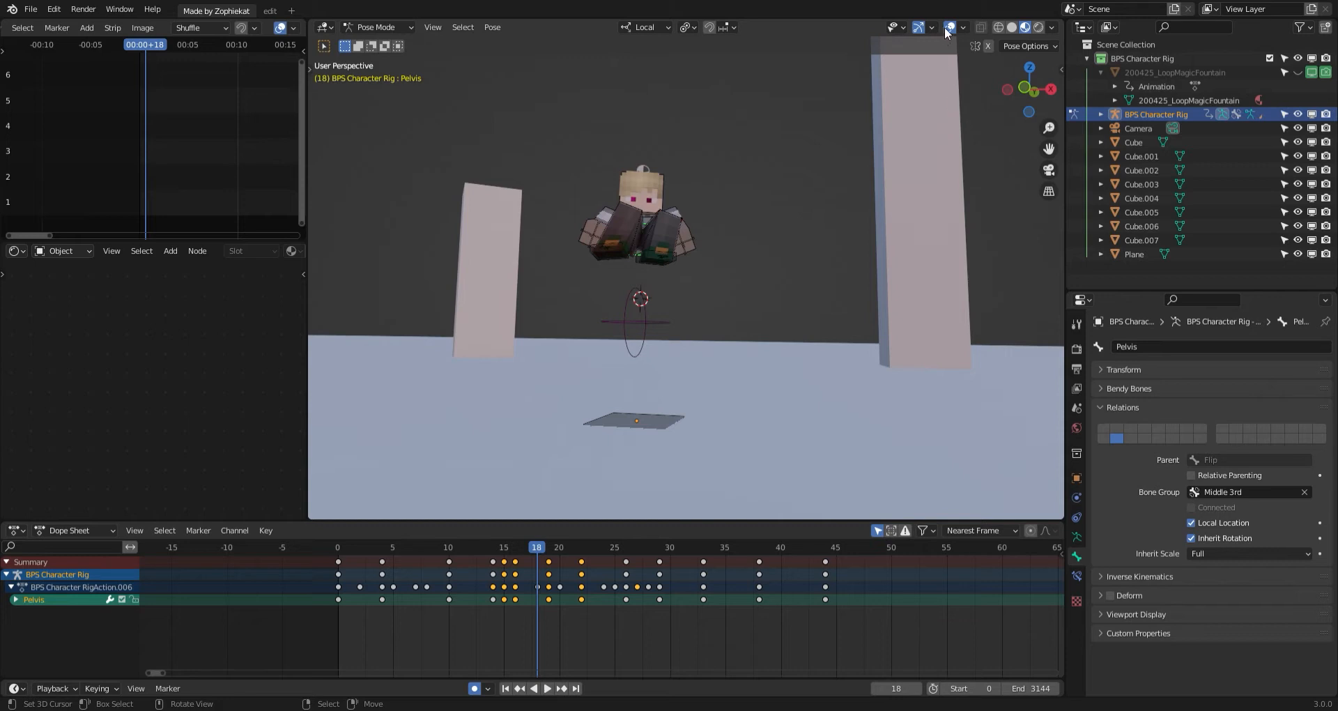
Hide the viewport overlays and play the flip from before takeoff to frame 23.
{"action": "key", "text": "space"}
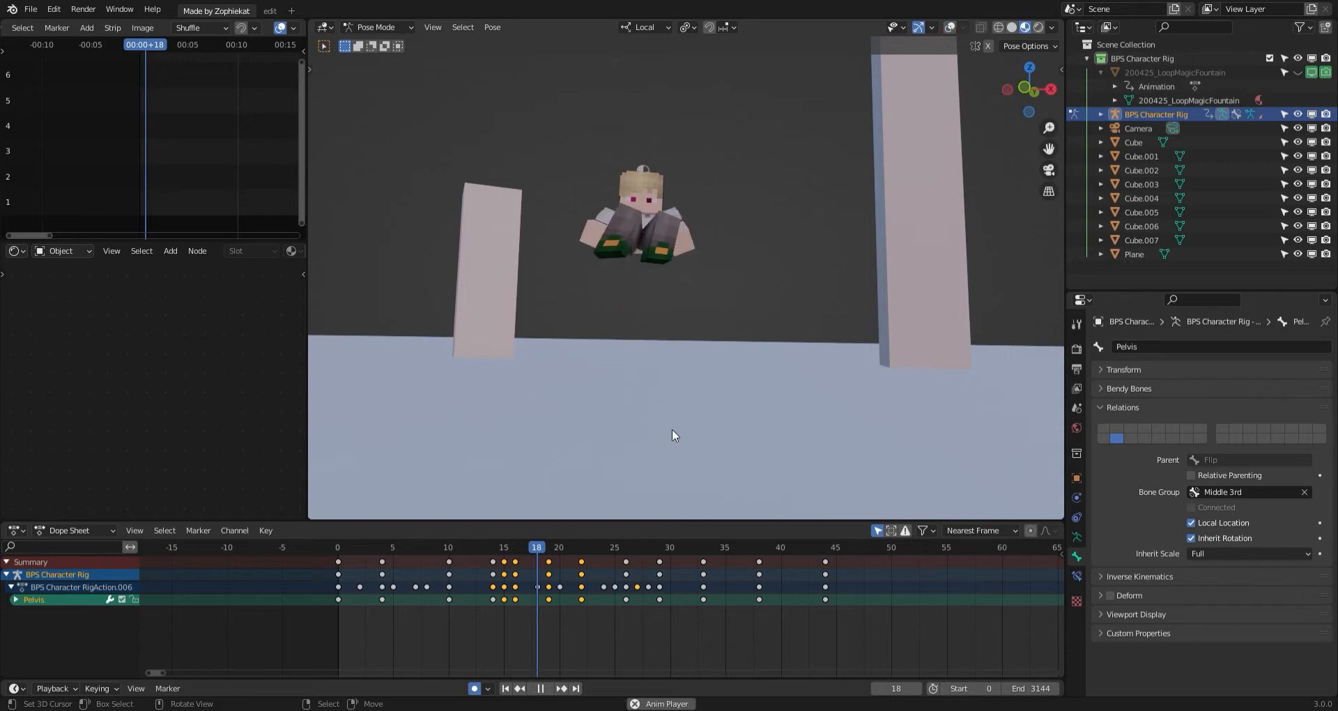
{"action": "left_click", "coordinate": [450, 583]}
{"action": "left_click", "coordinate": [417, 562]}
{"action": "key", "text": "space"}
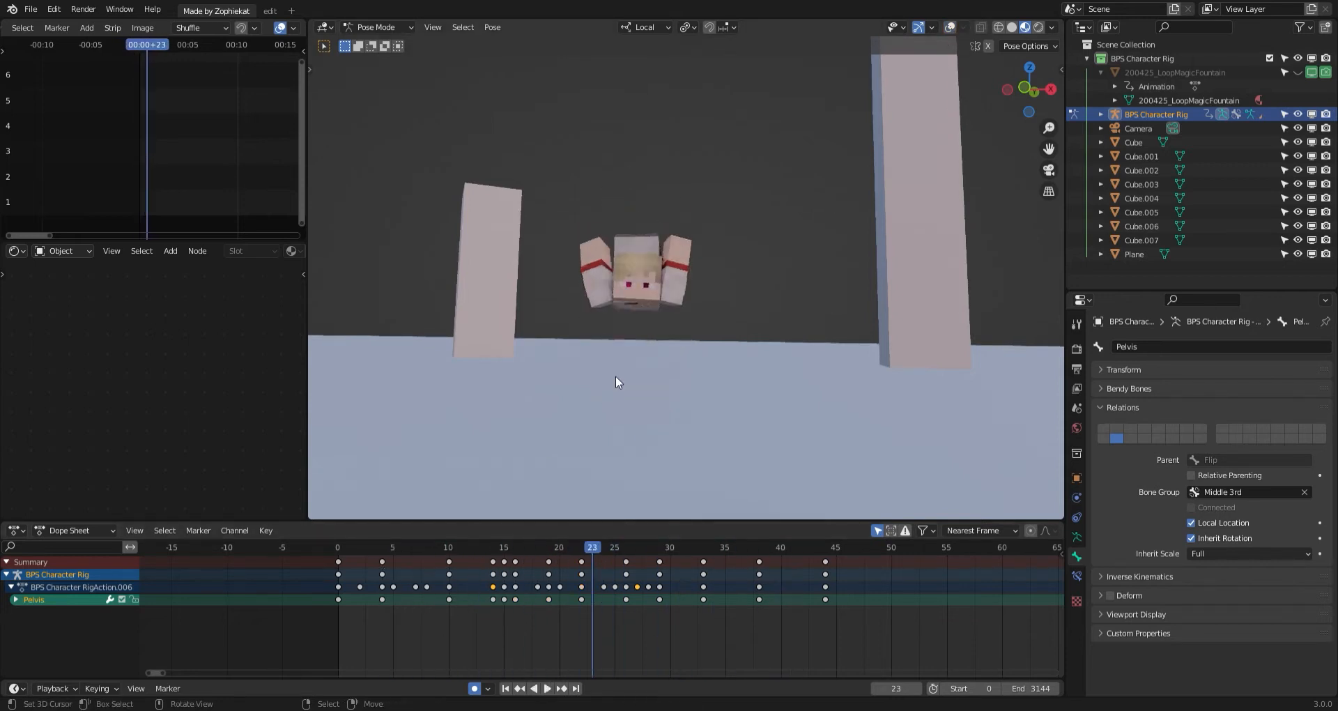
Show the overlays, select the Head and key a trackball rotation for it at frame 0.
{"action": "scroll", "coordinate": [616, 382], "scroll_direction": "up", "scroll_amount": 2}
{"action": "left_click", "coordinate": [949, 27]}
{"action": "left_click", "coordinate": [632, 235]}
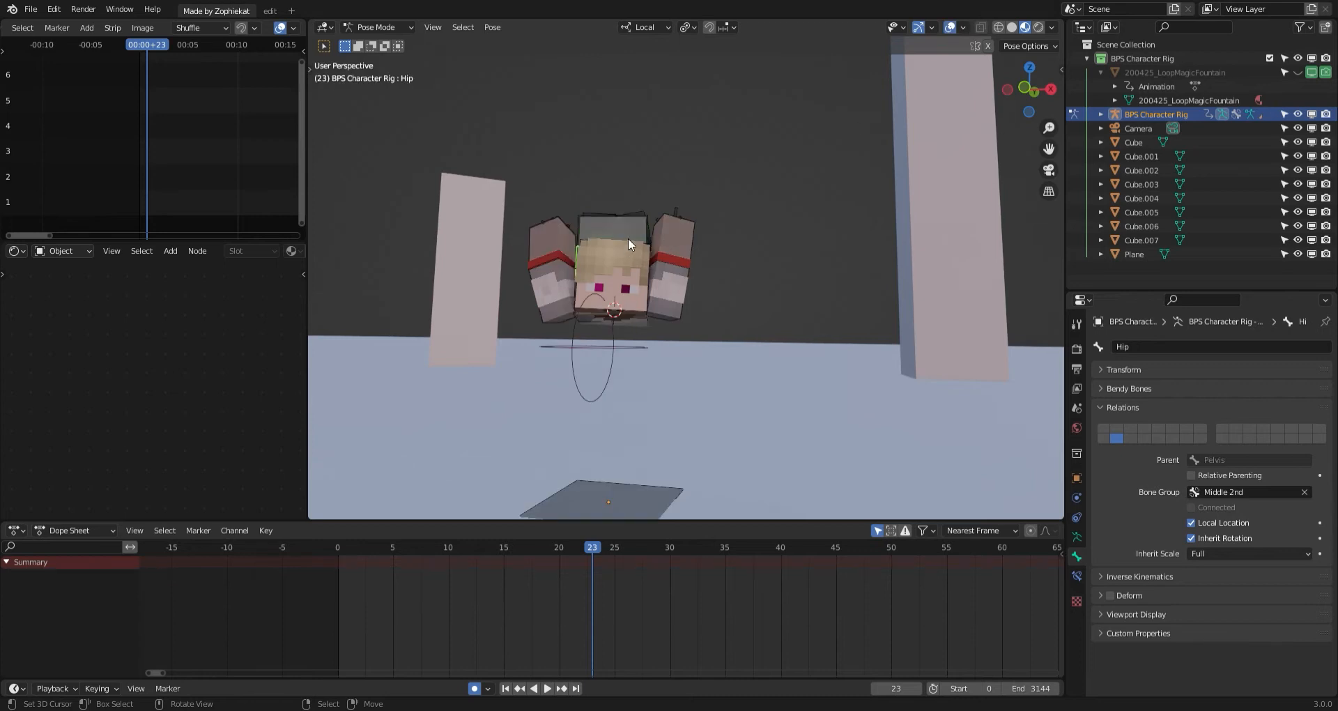
{"action": "left_click", "coordinate": [627, 239]}
{"action": "left_click", "coordinate": [416, 641]}
{"action": "key", "text": "space"}
{"action": "left_click_drag", "start_coordinate": [417, 641], "coordinate": [290, 608]}
{"action": "key", "text": "space"}
{"action": "key", "text": "r"}
{"action": "left_click", "coordinate": [666, 404]}
{"action": "scroll", "coordinate": [666, 405], "scroll_direction": "down", "scroll_amount": 3}
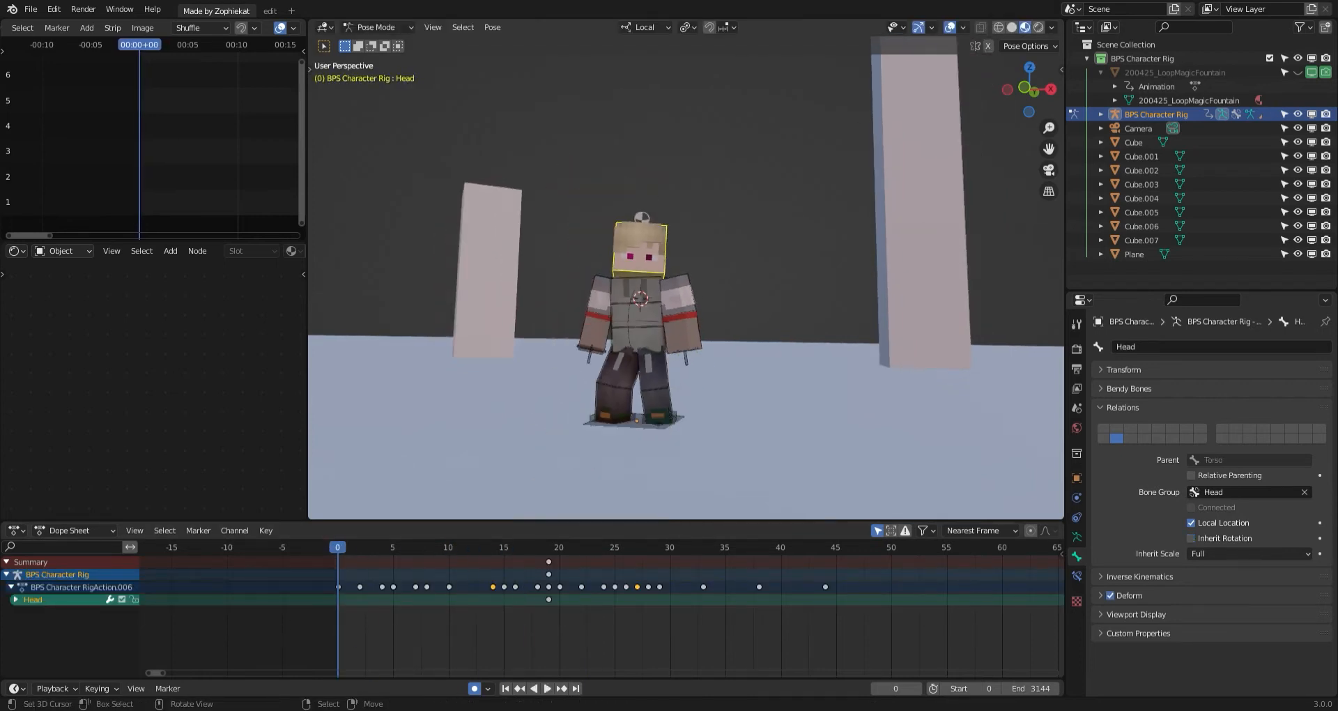
{"action": "key", "text": "r"}
{"action": "left_click", "coordinate": [675, 428]}
Advance to frame 6 and key a small trackball rotation on the Head.
{"action": "key", "text": "space"}
{"action": "key", "text": "space"}
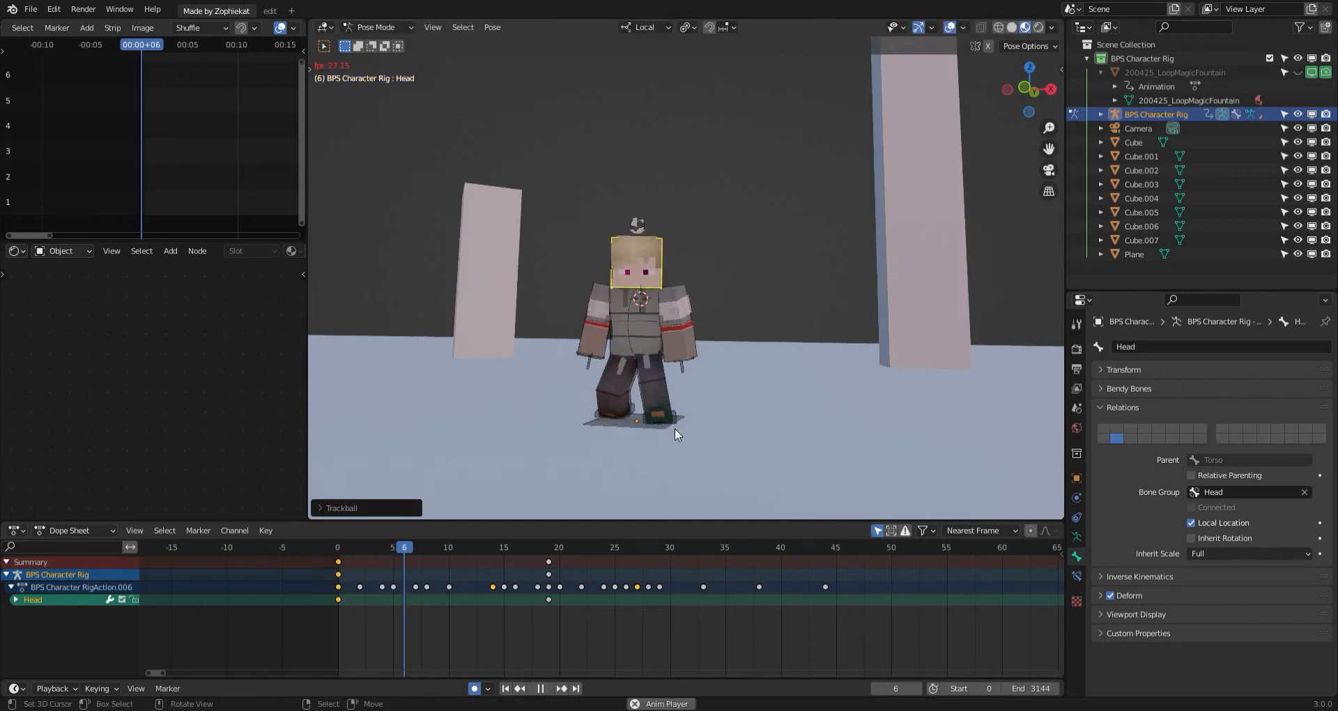
{"action": "key", "text": "r"}
{"action": "key", "text": "r"}
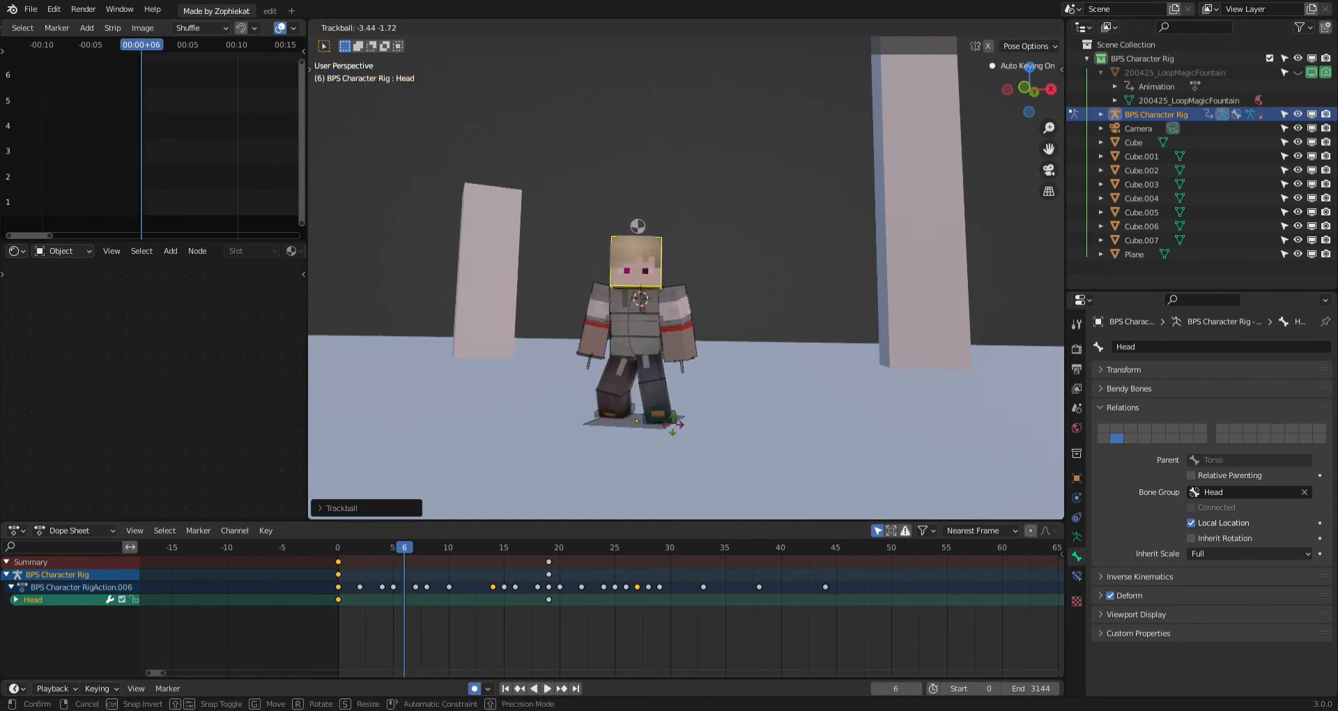
{"action": "left_click", "coordinate": [671, 424]}
Rotate the Head at frame 10 with a trackball rotation followed by a plain rotation.
{"action": "left_click", "coordinate": [450, 575]}
{"action": "key", "text": "r"}
{"action": "key", "text": "r"}
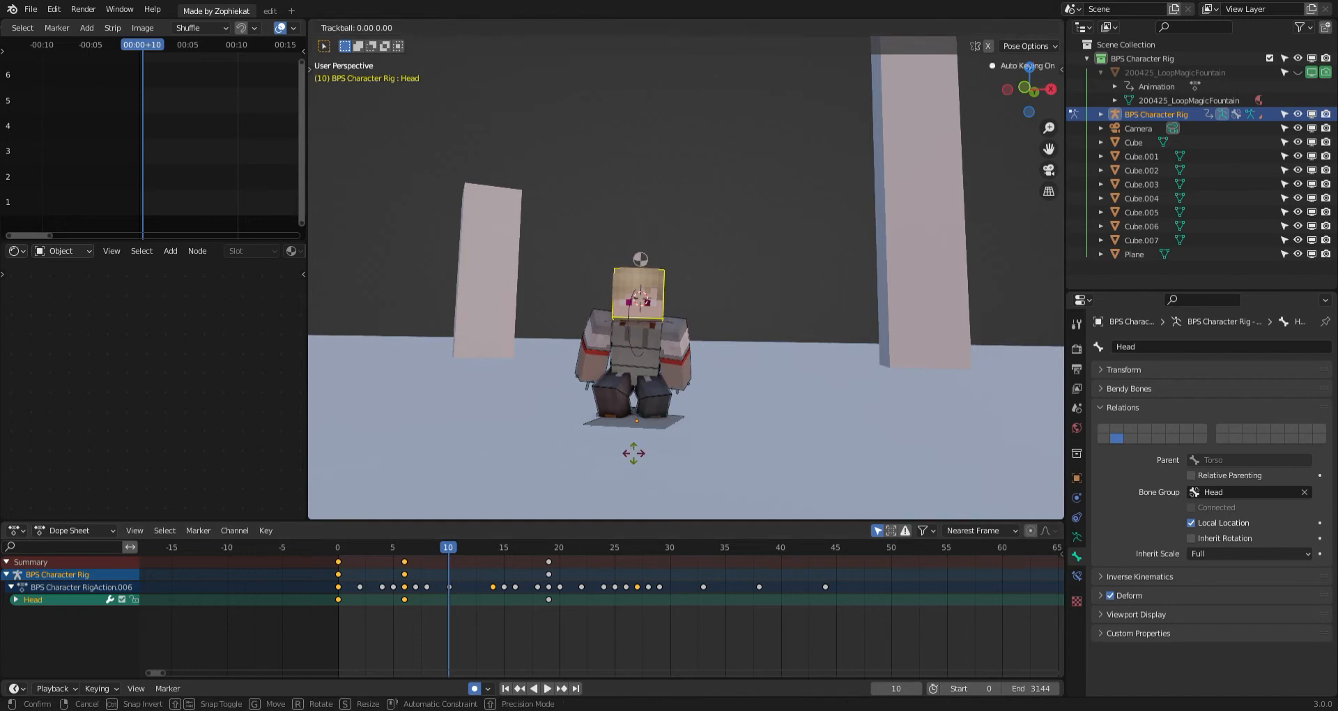
{"action": "left_click", "coordinate": [635, 471]}
{"action": "key", "text": "r"}
{"action": "left_click", "coordinate": [633, 471]}
Advance to frame 14 and trackball-rotate the Head, undoing the first attempt and rotating it again.
{"action": "key", "text": "space"}
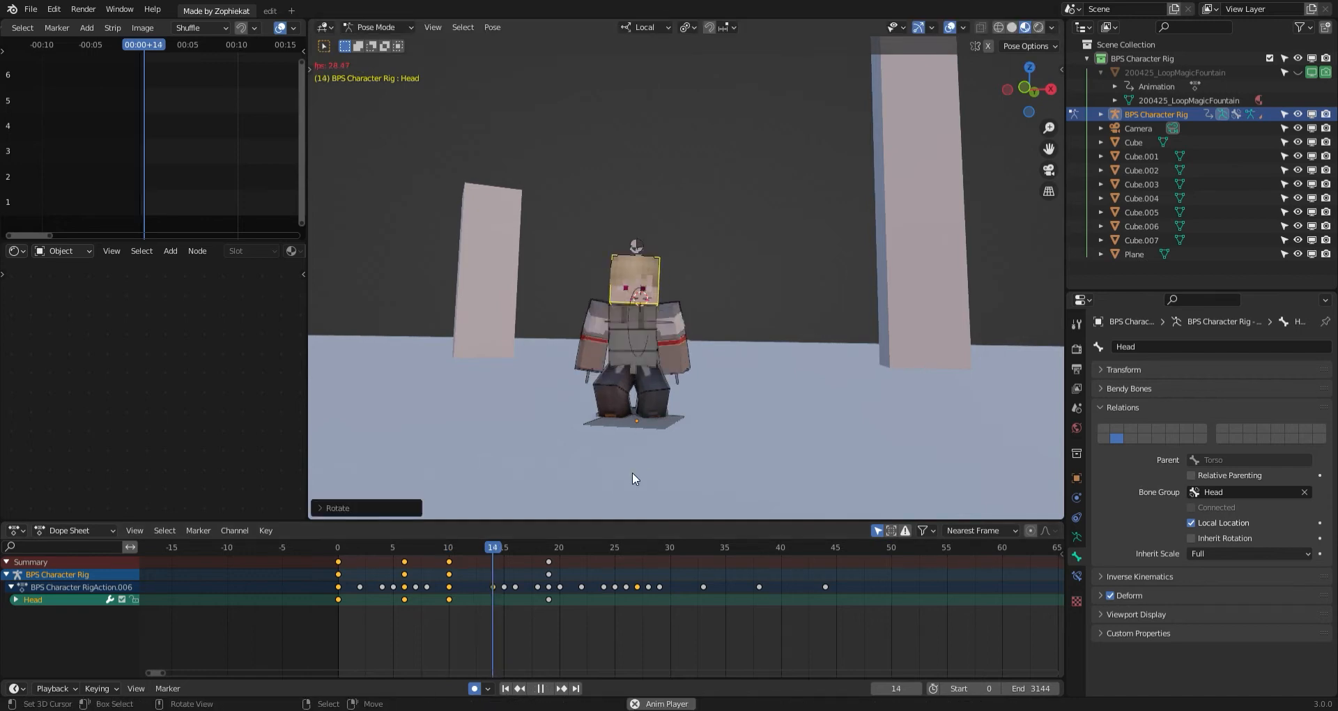
{"action": "key", "text": "space"}
{"action": "key", "text": "r"}
{"action": "key", "text": "r"}
{"action": "left_click", "coordinate": [633, 461]}
{"action": "key", "text": "ctrl+z"}
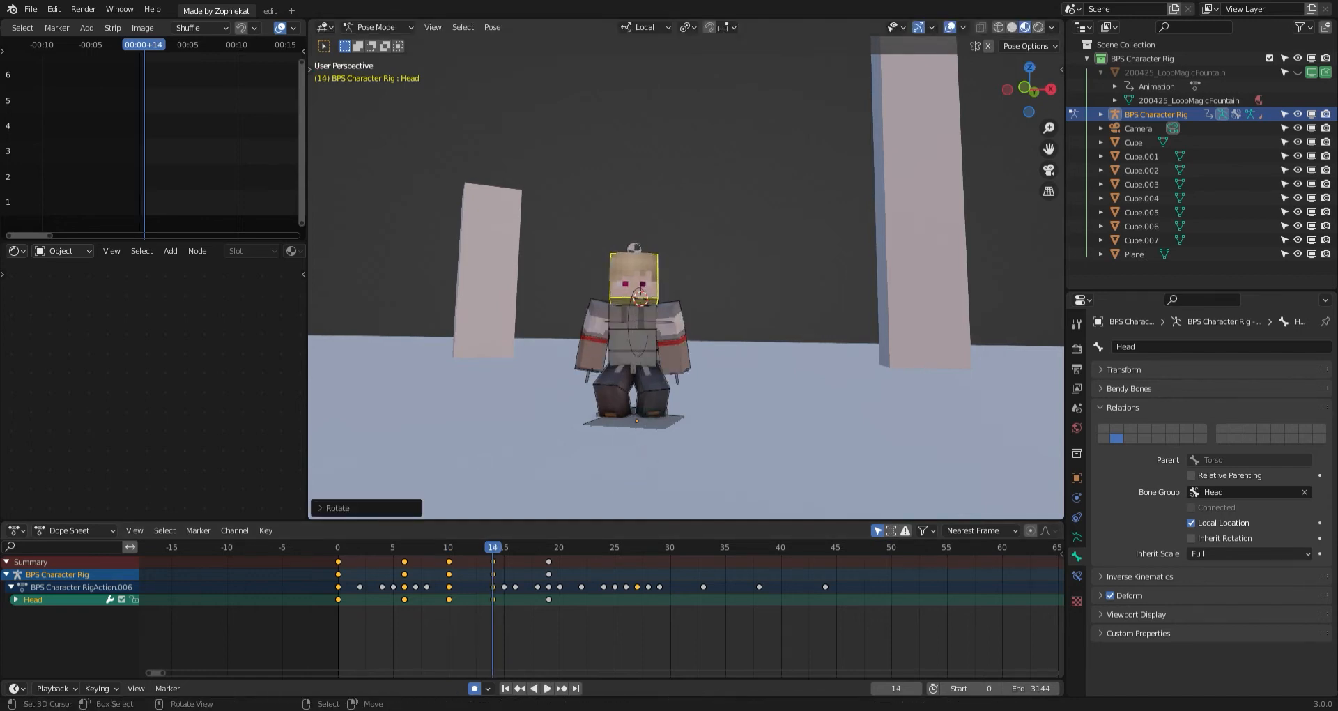
{"action": "key", "text": "r"}
{"action": "key", "text": "r"}
{"action": "left_click", "coordinate": [651, 431]}
View the rig from the side and trackball-rotate the Head at frame 17.
{"action": "key", "text": "space"}
{"action": "key", "text": "space"}
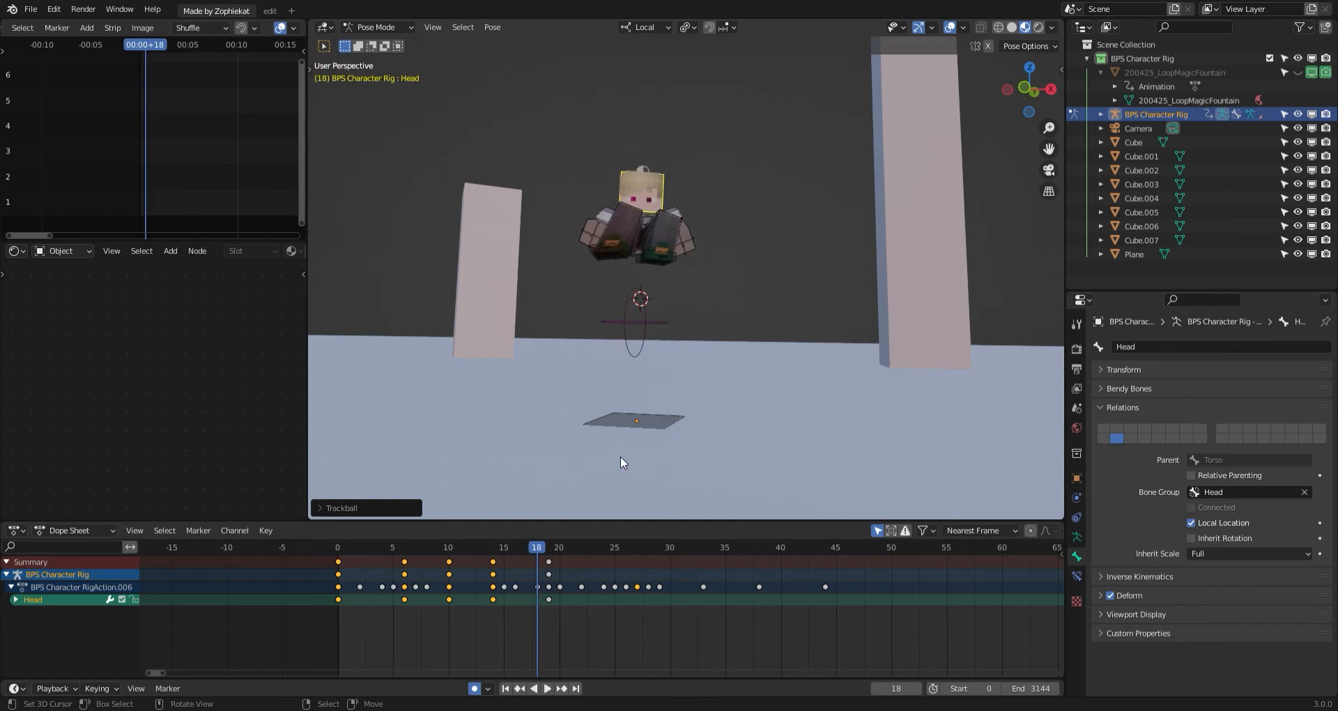
{"action": "middle_click_drag", "start_coordinate": [621, 456], "coordinate": [784, 454]}
{"action": "left_click_drag", "start_coordinate": [494, 583], "coordinate": [521, 565]}
{"action": "key", "text": "r"}
{"action": "key", "text": "r"}
{"action": "left_click", "coordinate": [813, 306]}
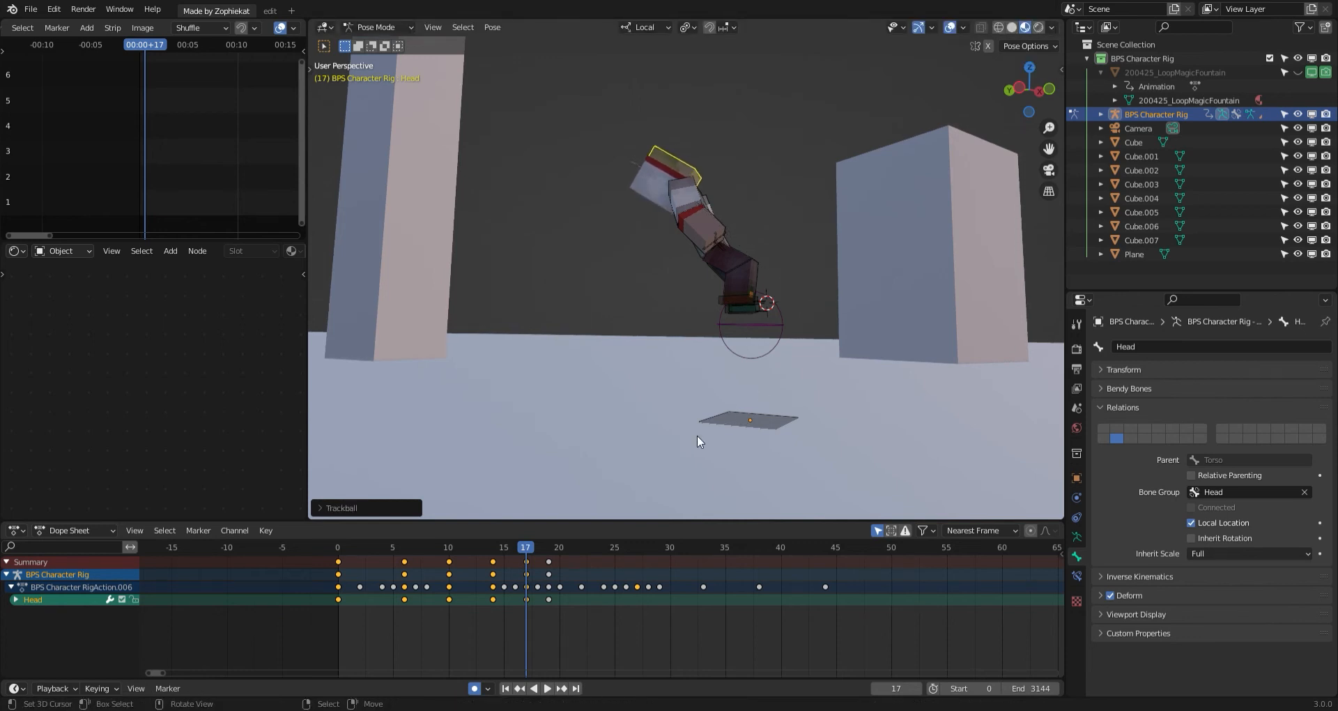
Delete the Head's keyframe at frame 19 and play the flip onward.
{"action": "left_click_drag", "start_coordinate": [526, 567], "coordinate": [544, 568]}
{"action": "right_click", "coordinate": [545, 567]}
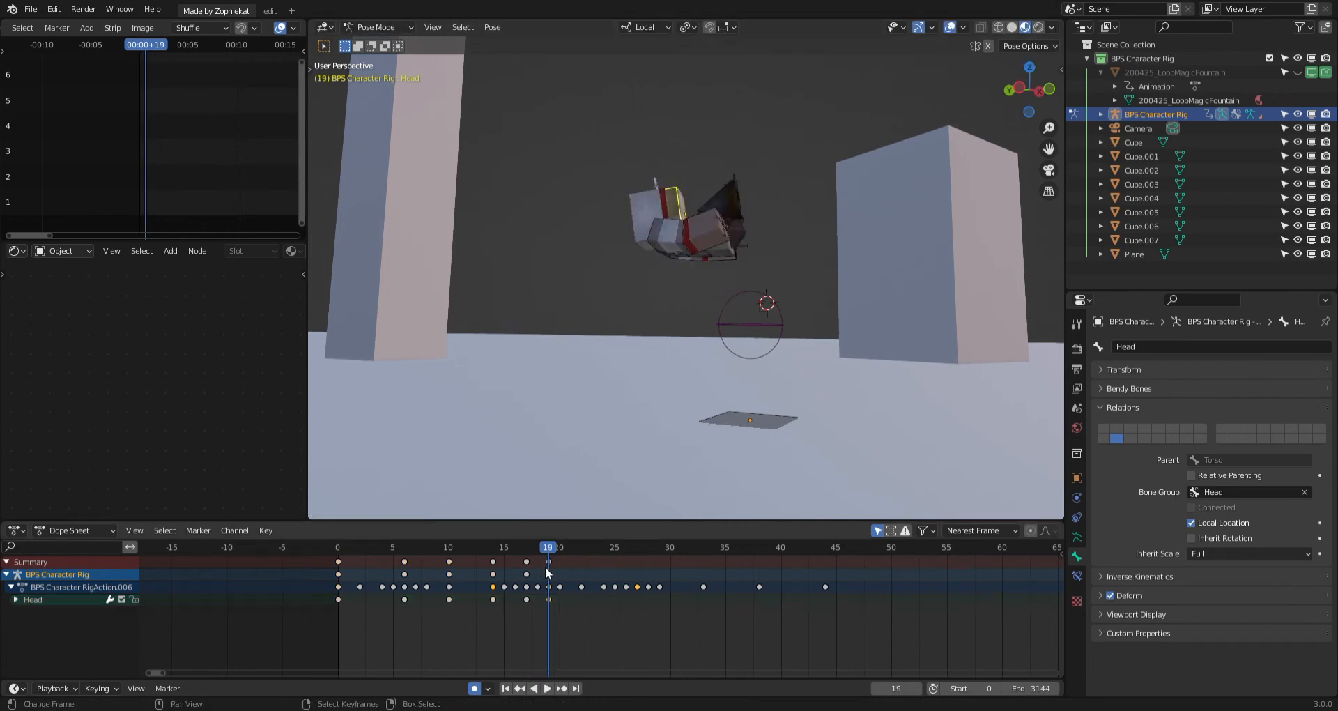
{"action": "key", "text": "x"}
{"action": "left_click", "coordinate": [545, 566]}
{"action": "key", "text": "space"}
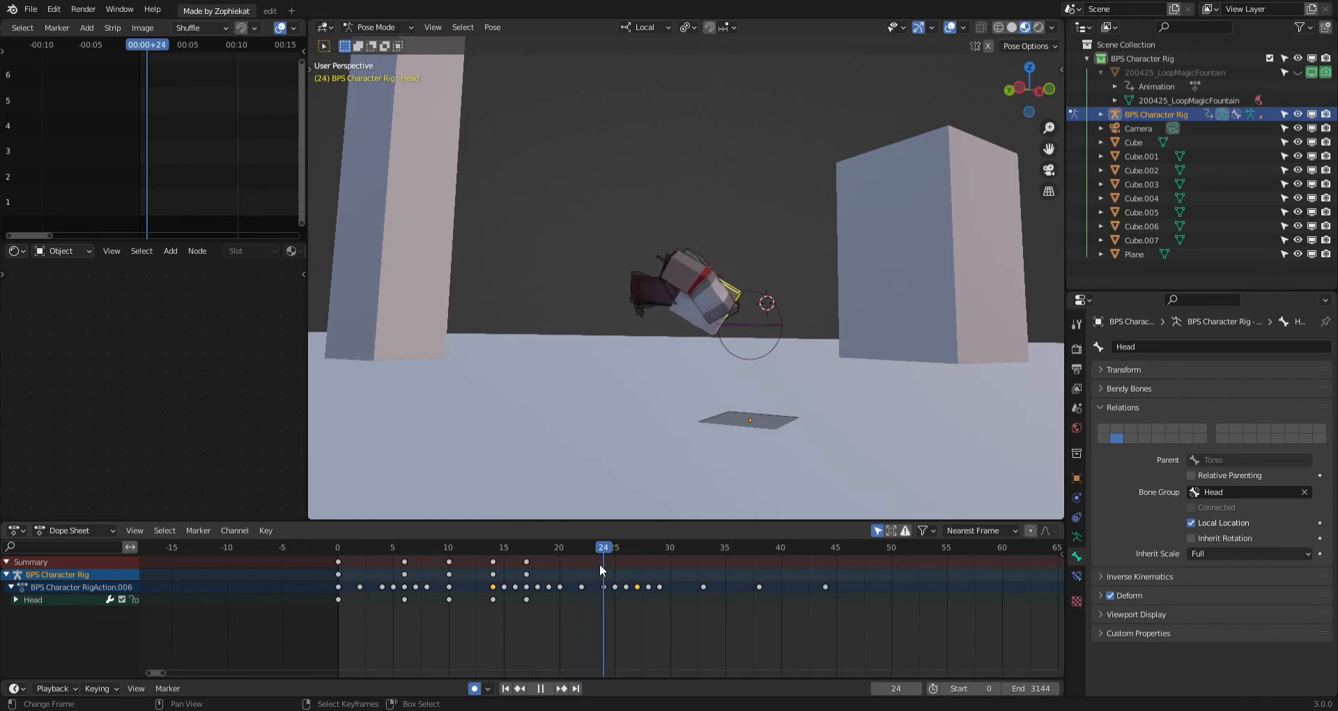
Stop playback at frame 24 and rotate the Head.
{"action": "key", "text": "space"}
{"action": "scroll", "coordinate": [738, 408], "scroll_direction": "up", "scroll_amount": 3}
{"action": "key", "text": "r"}
{"action": "left_click", "coordinate": [850, 324]}
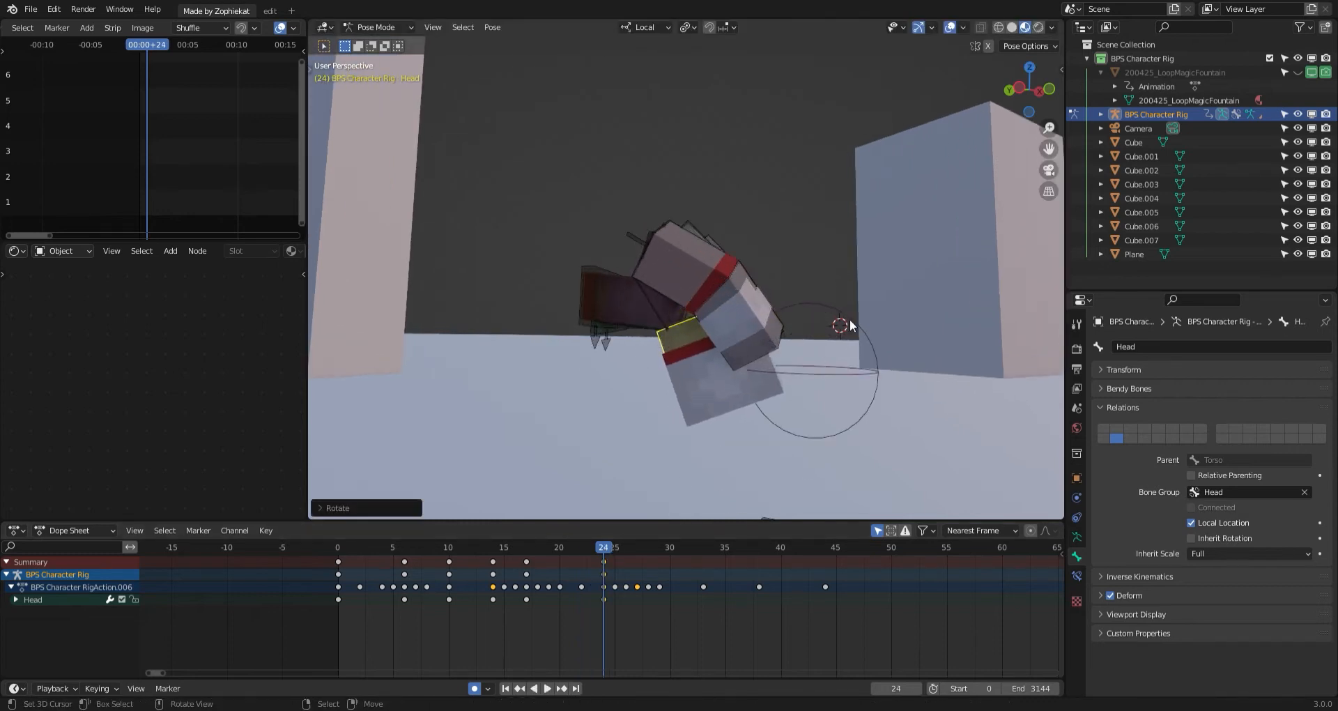
Advance to frame 25 and trackball-rotate the Head twice.
{"action": "left_click_drag", "start_coordinate": [502, 614], "coordinate": [616, 588]}
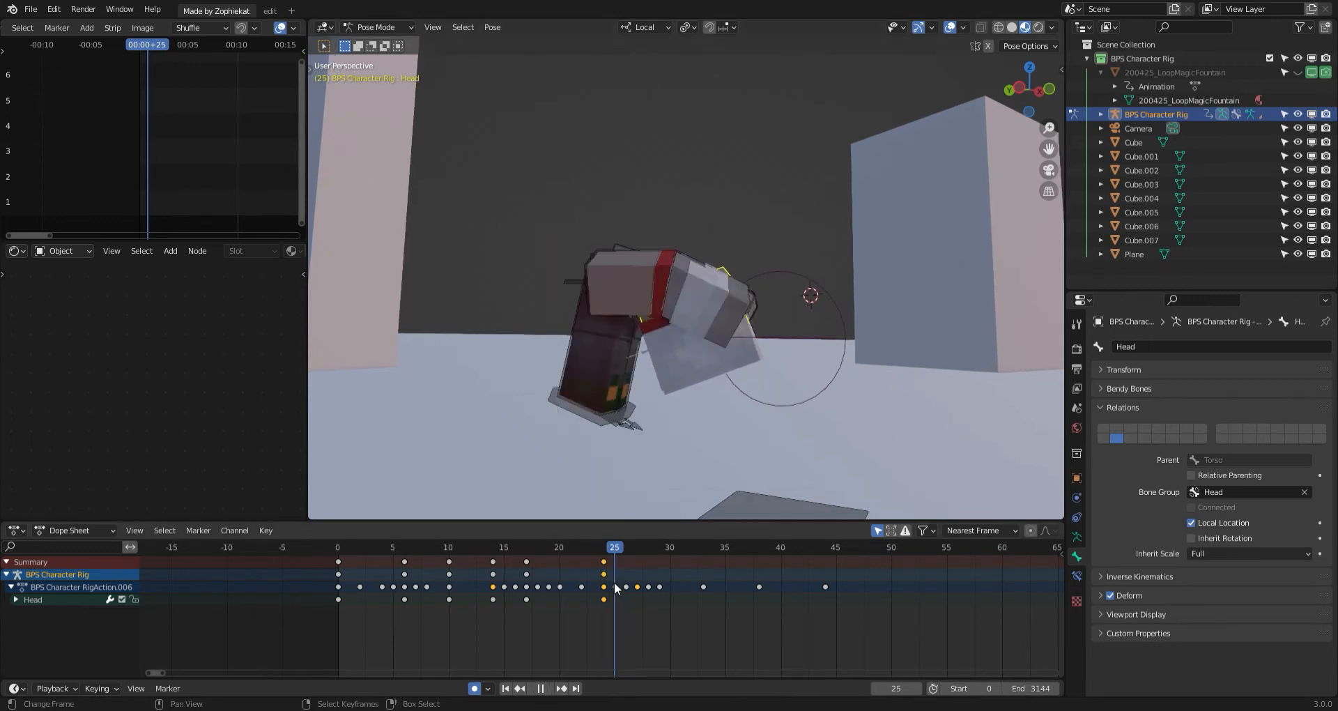
{"action": "middle_click_drag", "start_coordinate": [732, 465], "coordinate": [715, 450], "text": "shift"}
{"action": "key", "text": "r"}
{"action": "key", "text": "r"}
{"action": "left_click", "coordinate": [803, 377]}
{"action": "key", "text": "r"}
{"action": "key", "text": "r"}
{"action": "left_click", "coordinate": [805, 359]}
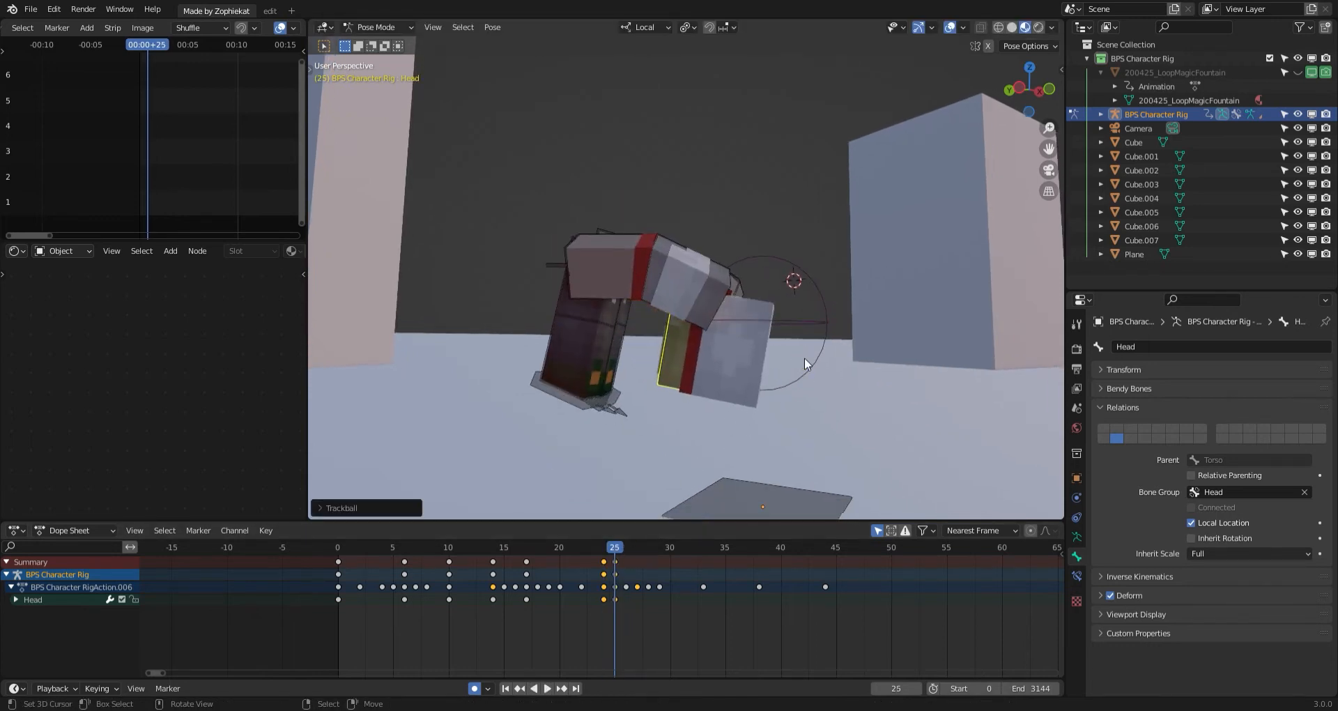
View the rig from the front and refine the Head's trackball rotation at frame 25.
{"action": "middle_click_drag", "start_coordinate": [804, 357], "coordinate": [690, 359]}
{"action": "key", "text": "r"}
{"action": "key", "text": "r"}
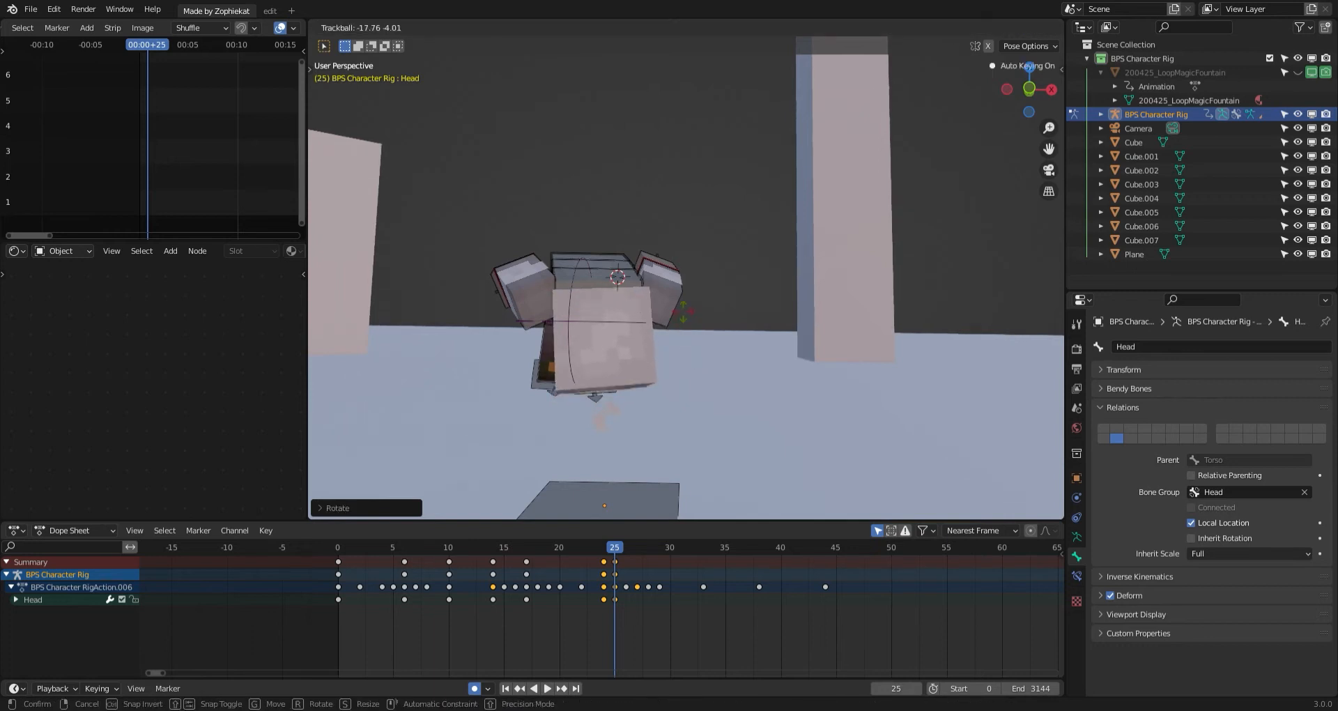
{"action": "left_click", "coordinate": [683, 312]}
Move to frame 27 and apply two trackball rotations to the Head.
{"action": "left_click_drag", "start_coordinate": [609, 579], "coordinate": [636, 562]}
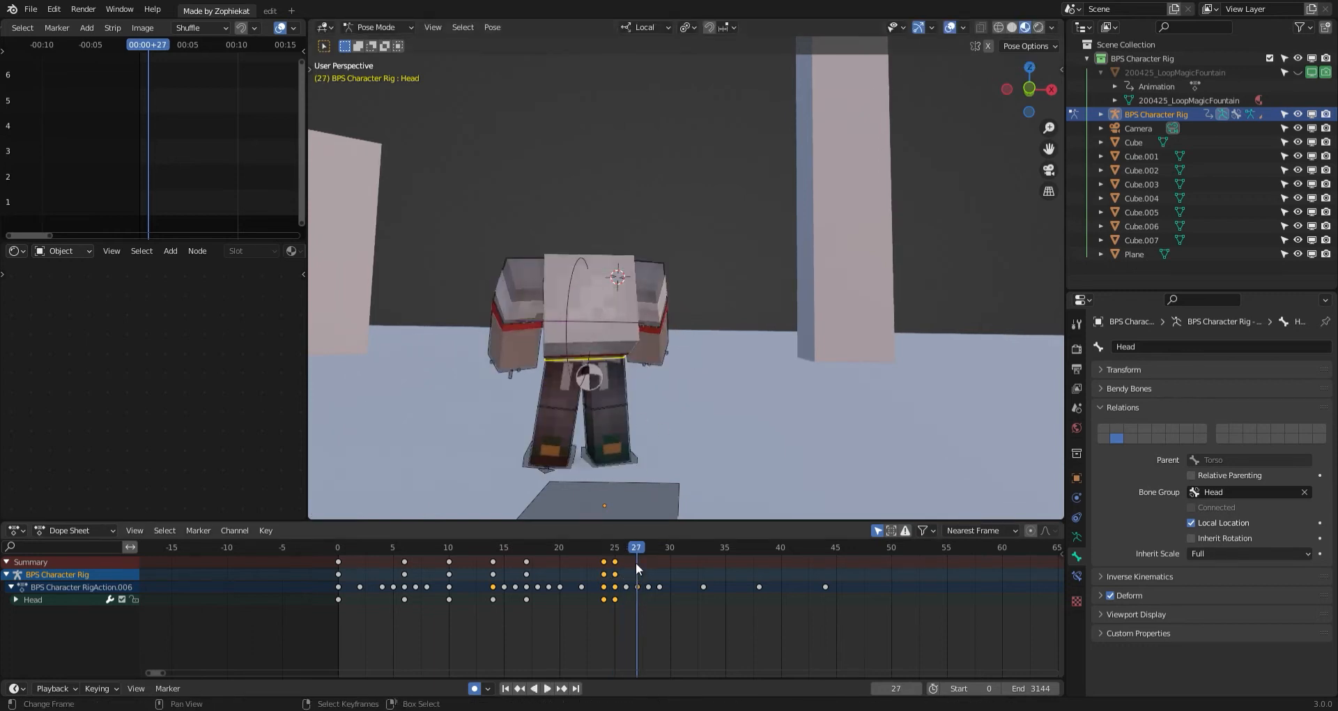
{"action": "key", "text": "r"}
{"action": "key", "text": "r"}
{"action": "left_click", "coordinate": [653, 396]}
{"action": "key", "text": "r"}
{"action": "key", "text": "r"}
{"action": "left_click", "coordinate": [667, 404]}
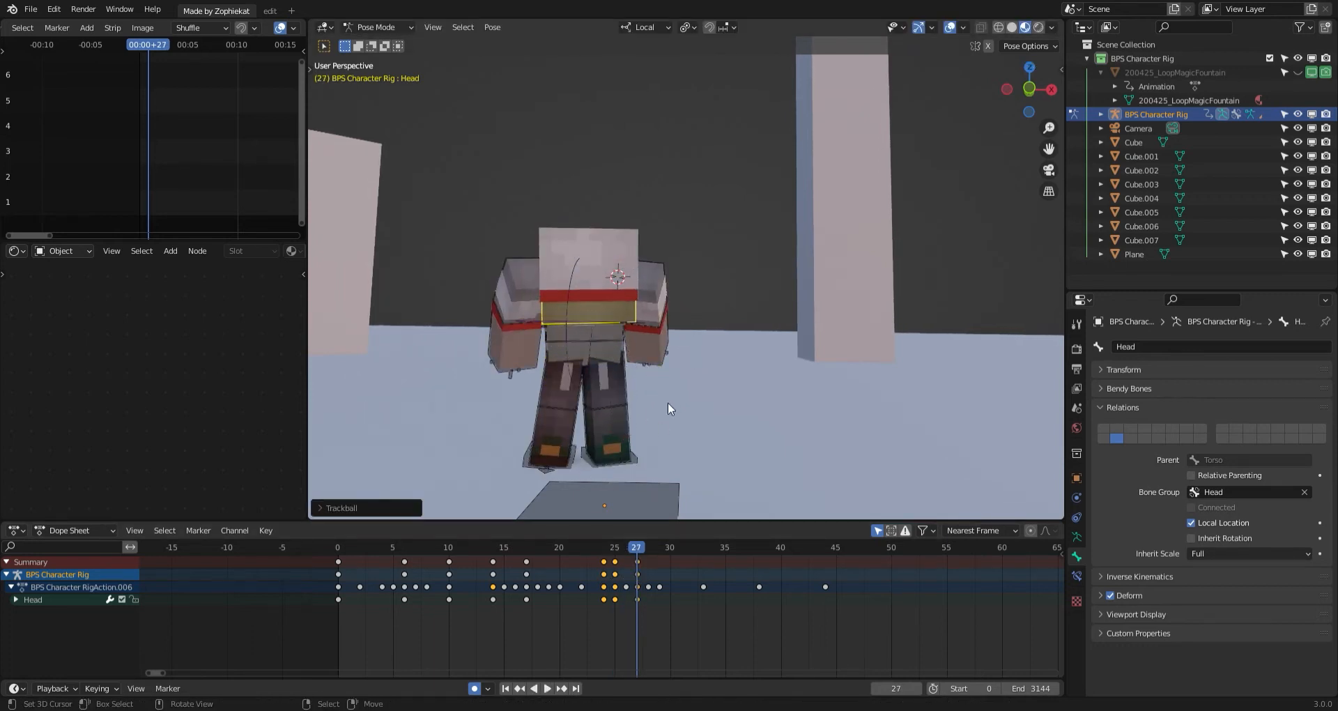
Pose the Head at frame 29 with trackball rotations and a final plain rotation.
{"action": "left_click_drag", "start_coordinate": [638, 575], "coordinate": [658, 561]}
{"action": "key", "text": "r"}
{"action": "key", "text": "x"}
{"action": "left_click", "coordinate": [642, 418]}
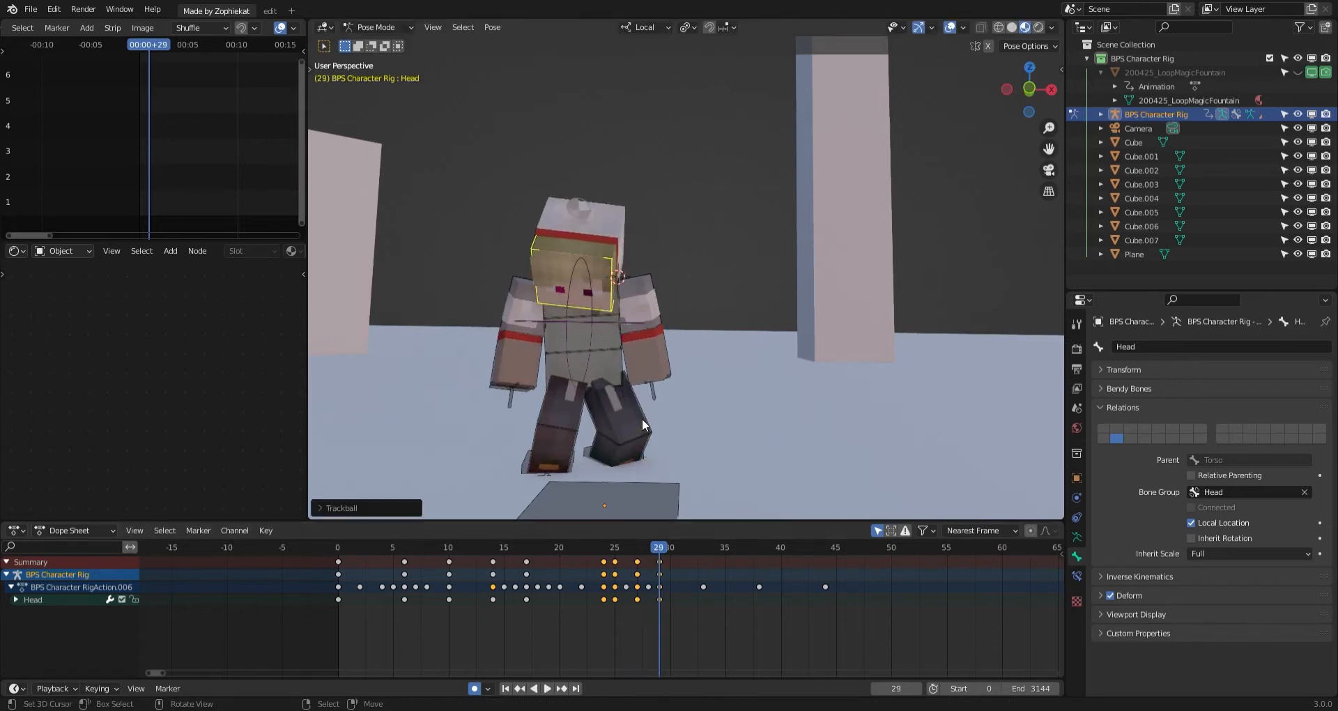
{"action": "key", "text": "r"}
{"action": "key", "text": "r"}
{"action": "left_click", "coordinate": [669, 378]}
{"action": "key", "text": "r"}
{"action": "key", "text": "x"}
{"action": "left_click", "coordinate": [670, 393]}
Step forward to frame 34 and rotate the Head, ending with a trackball rotation.
{"action": "key", "text": "Right"}
{"action": "key", "text": "Right"}
{"action": "key", "text": "Right"}
{"action": "key", "text": "Right"}
{"action": "key", "text": "Right"}
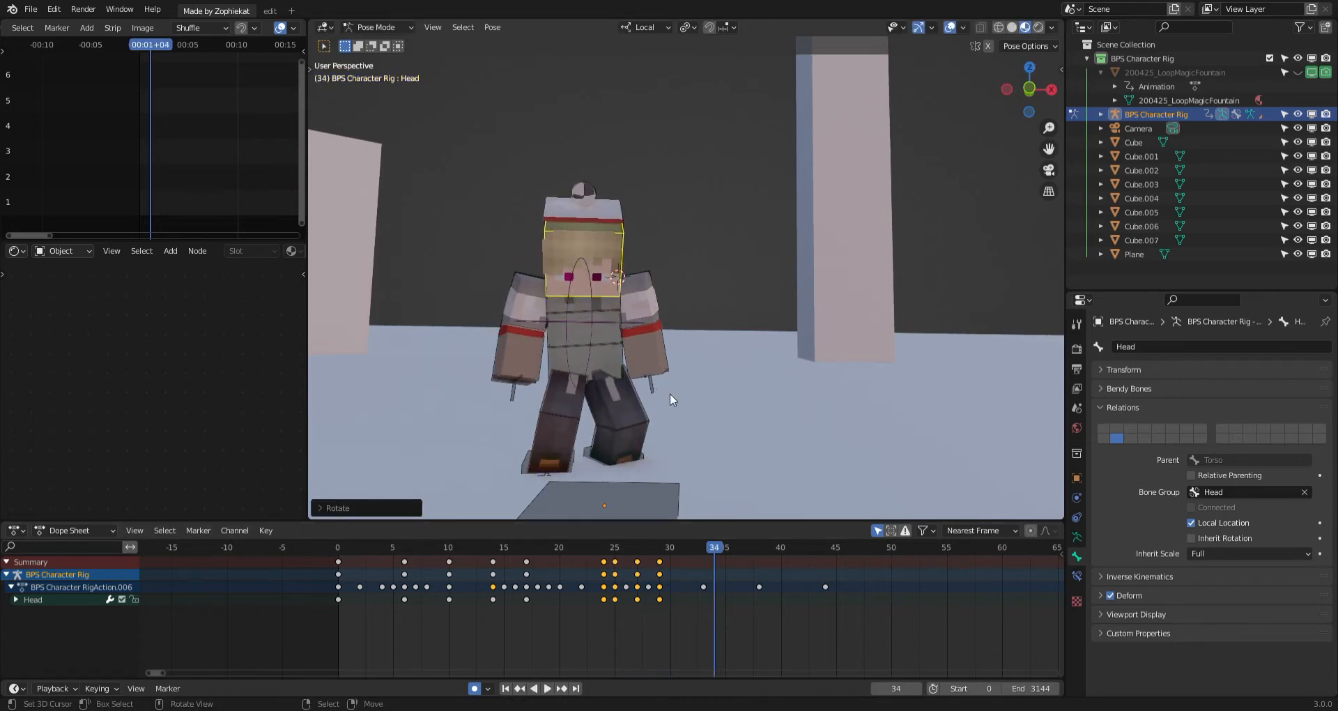
{"action": "key", "text": "r"}
{"action": "key", "text": "r"}
{"action": "left_click", "coordinate": [672, 384]}
{"action": "key", "text": "r"}
{"action": "left_click", "coordinate": [676, 373]}
{"action": "key", "text": "r"}
{"action": "key", "text": "r"}
{"action": "left_click", "coordinate": [675, 381]}
Play the backflip to review the Head's motion through midair and landing.
{"action": "left_click", "coordinate": [563, 582]}
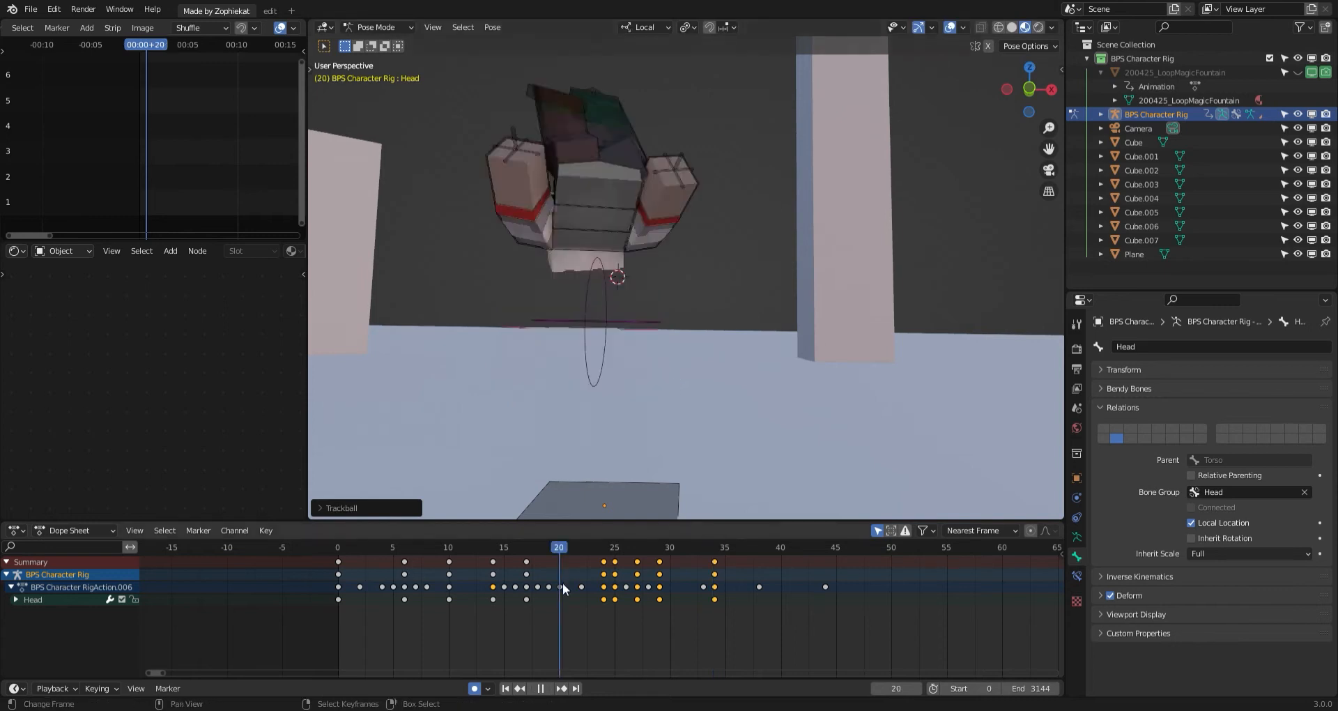
{"action": "key", "text": "space"}
{"action": "scroll", "coordinate": [602, 482], "scroll_direction": "down", "scroll_amount": 2}
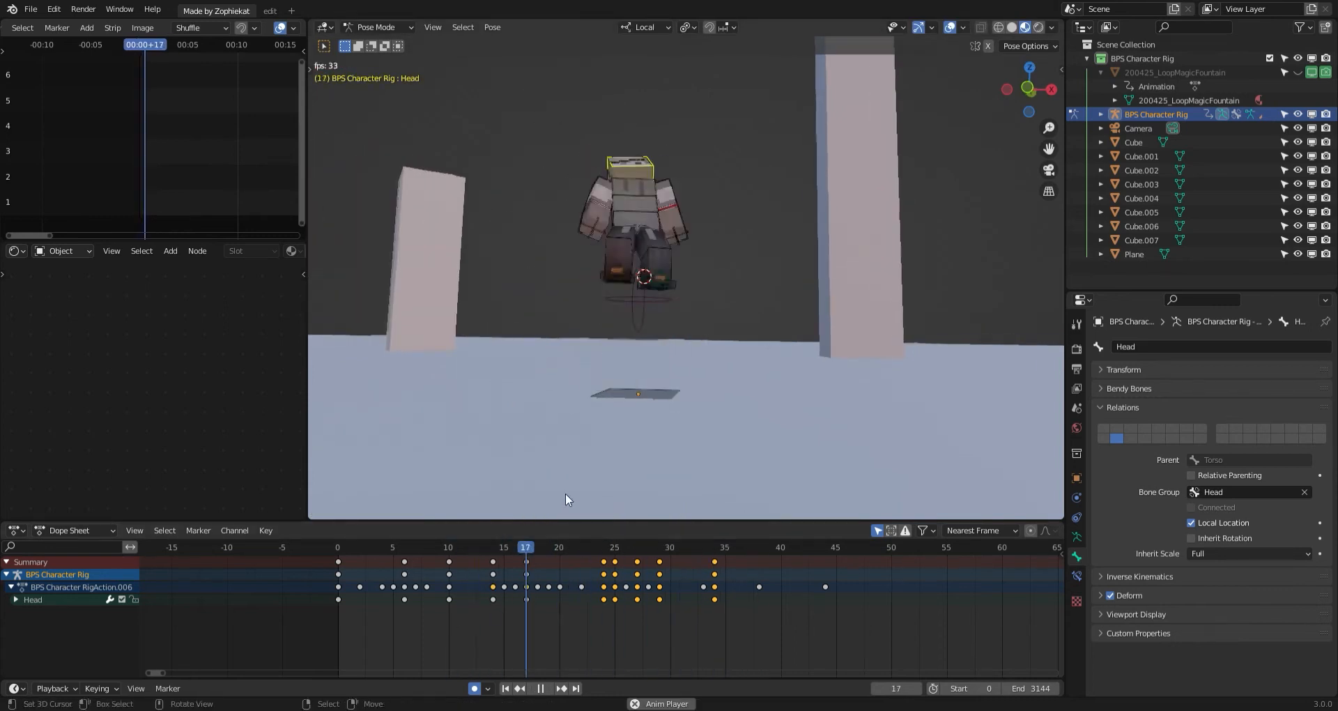
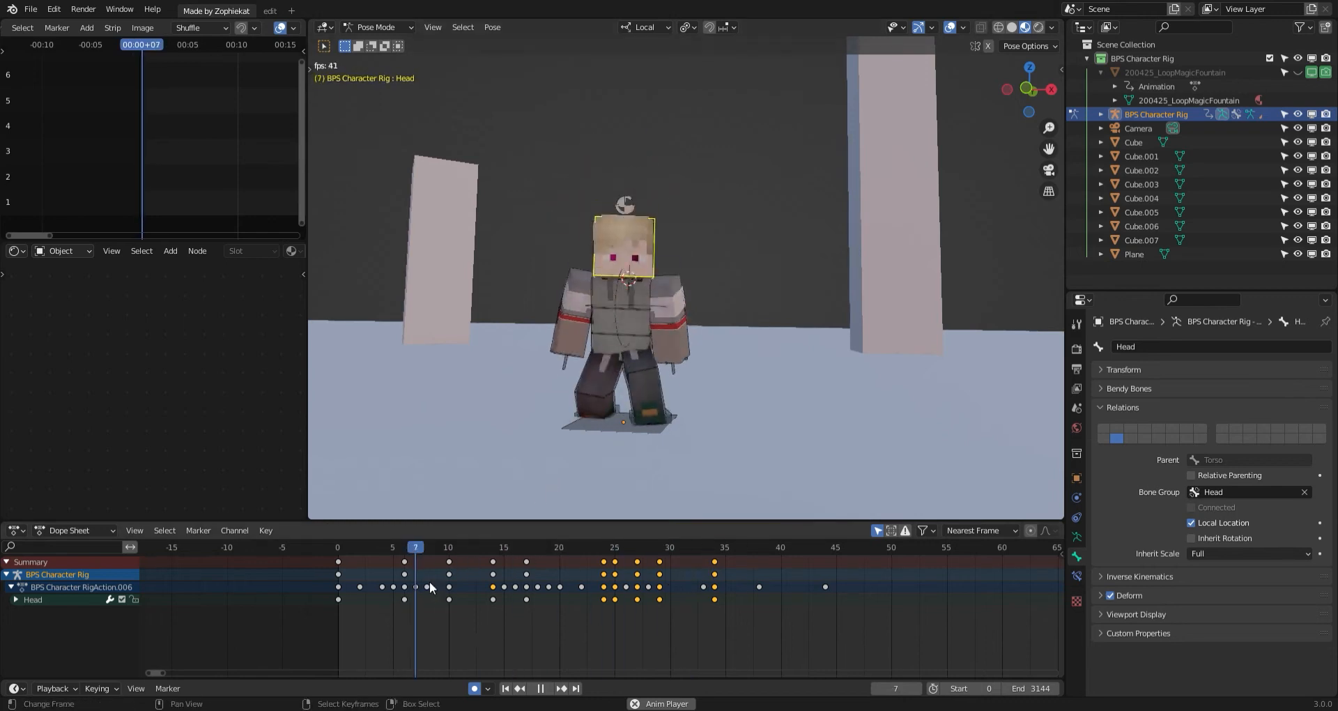
{"action": "key", "text": "space"}
Select Leg IK.L and Leg IK.R at frame 19 and move and rotate them together.
{"action": "left_click", "coordinate": [655, 284]}
{"action": "mouse_move", "coordinate": [556, 548]}
{"action": "left_mouse_down"}
{"action": "mouse_move", "coordinate": [535, 555]}
{"action": "mouse_move", "coordinate": [547, 551]}
{"action": "left_mouse_up"}
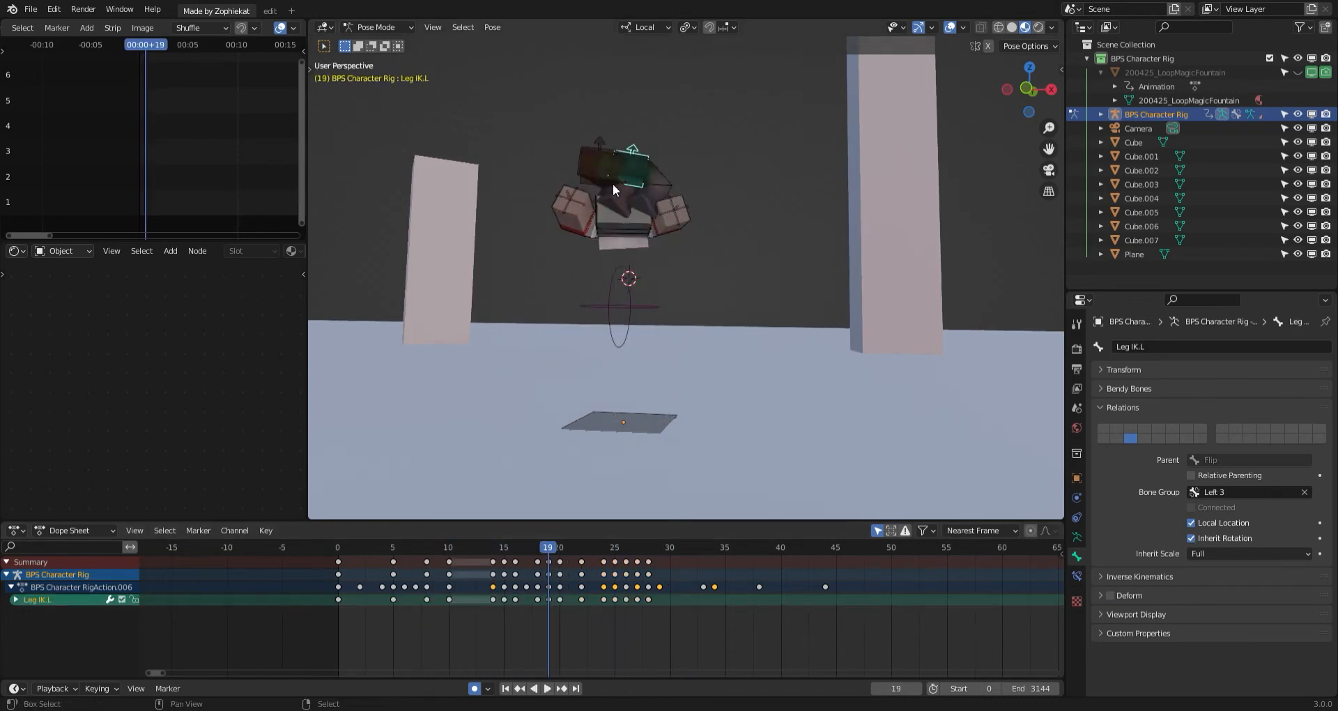
{"action": "left_click", "coordinate": [586, 187], "text": "shift"}
{"action": "key", "text": "g"}
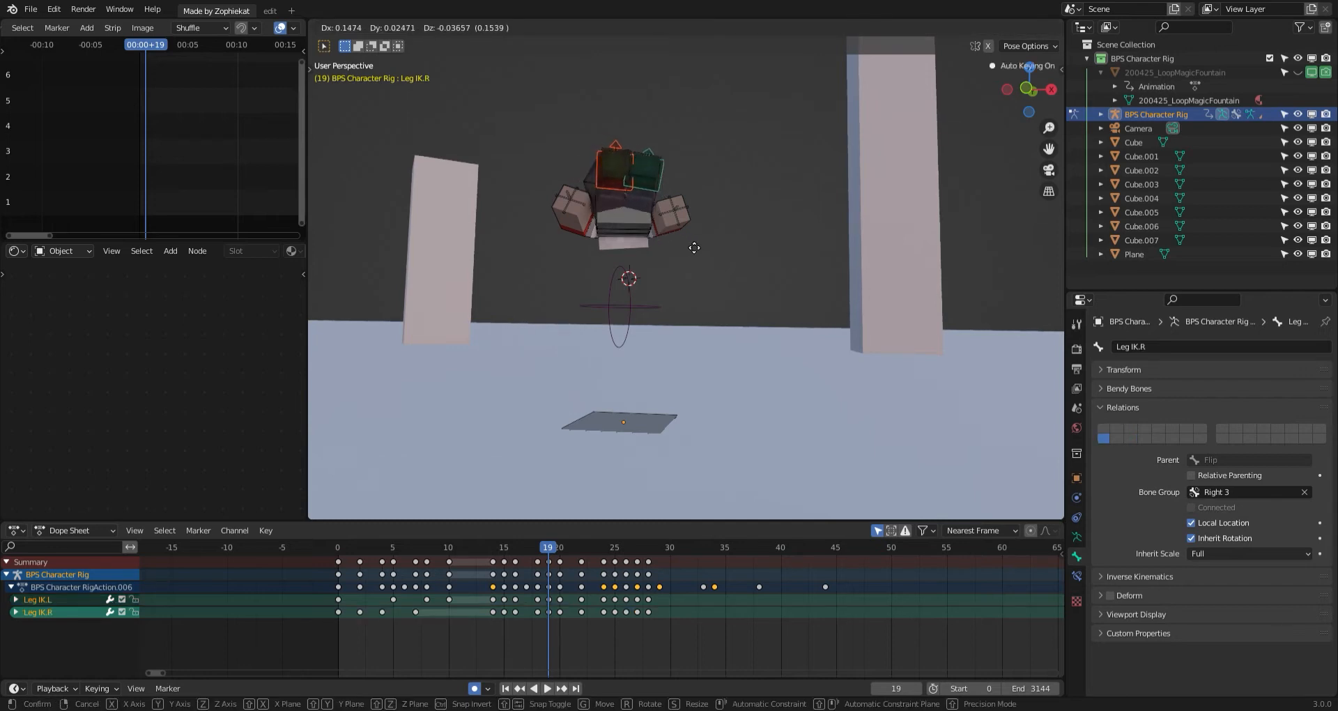
{"action": "right_click", "coordinate": [691, 249]}
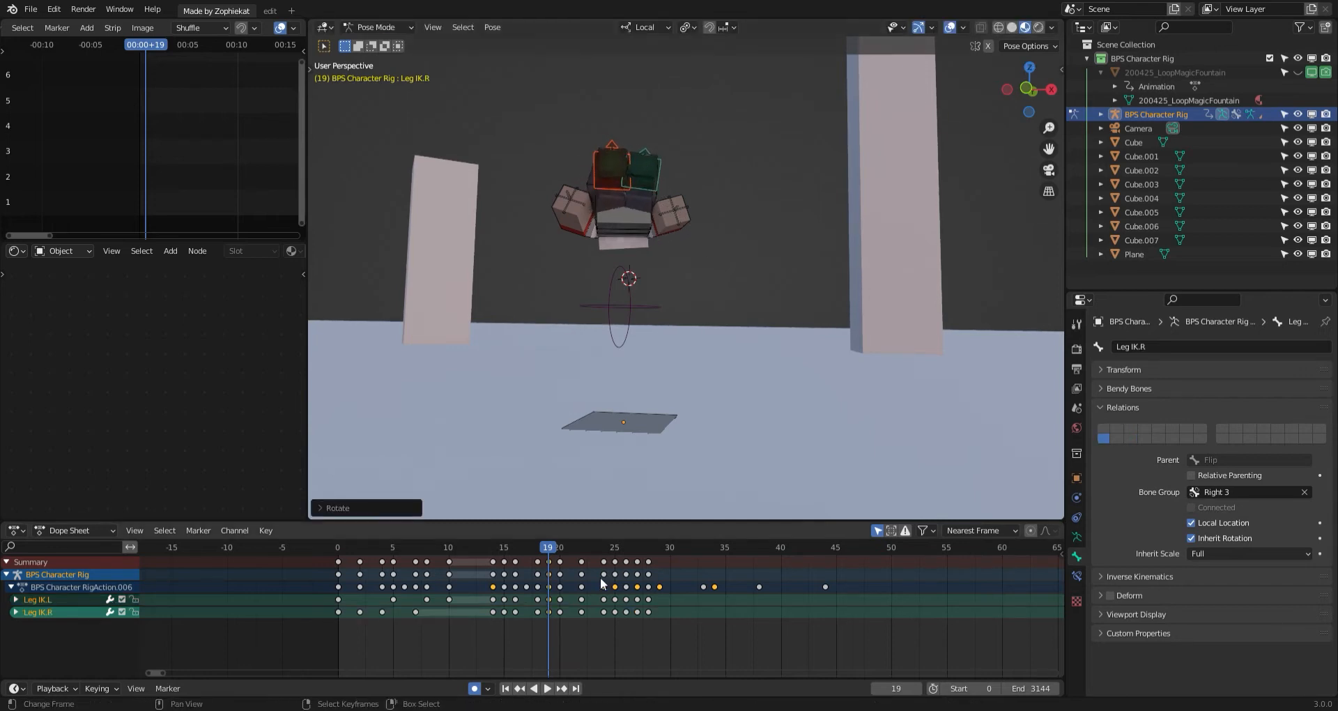
Move both leg IK bones at frame 20 and rotate them at frame 22.
{"action": "left_click", "coordinate": [557, 584]}
{"action": "key", "text": "g"}
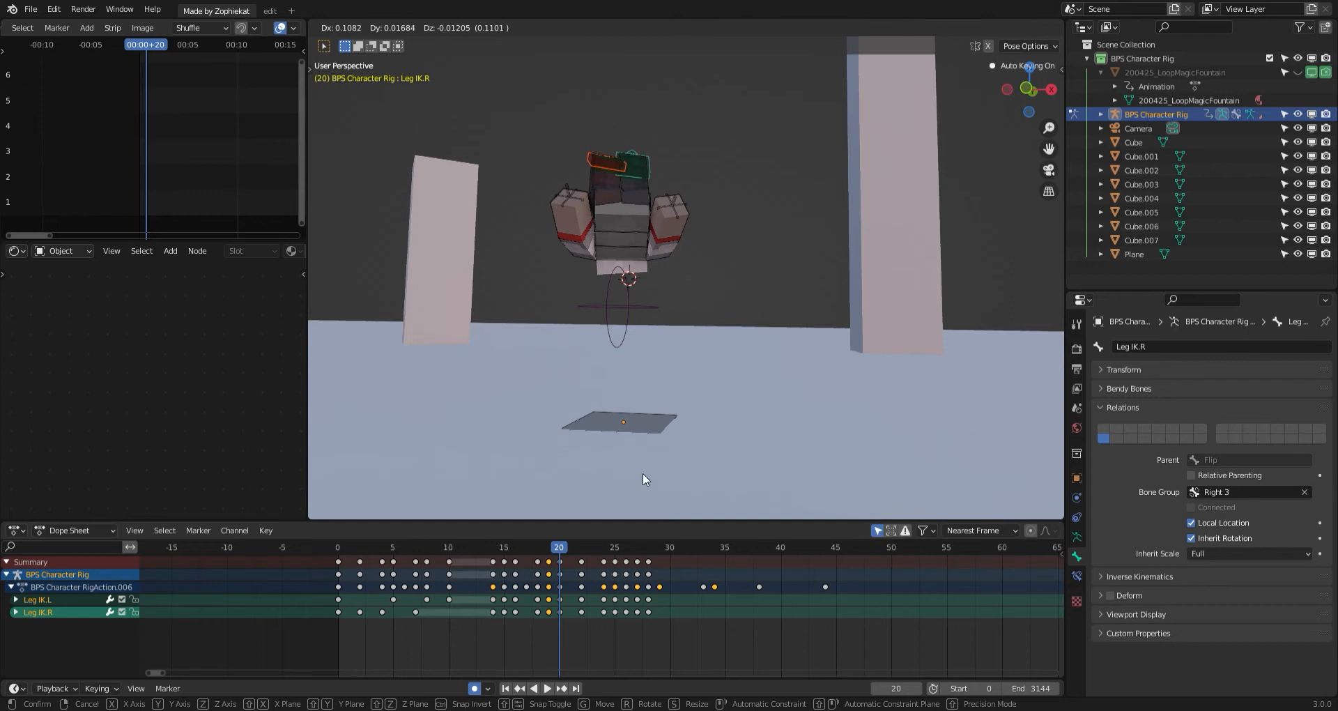
{"action": "left_click", "coordinate": [643, 473]}
{"action": "left_click_drag", "start_coordinate": [562, 599], "coordinate": [603, 588]}
{"action": "key", "text": "r"}
{"action": "left_click", "coordinate": [650, 496]}
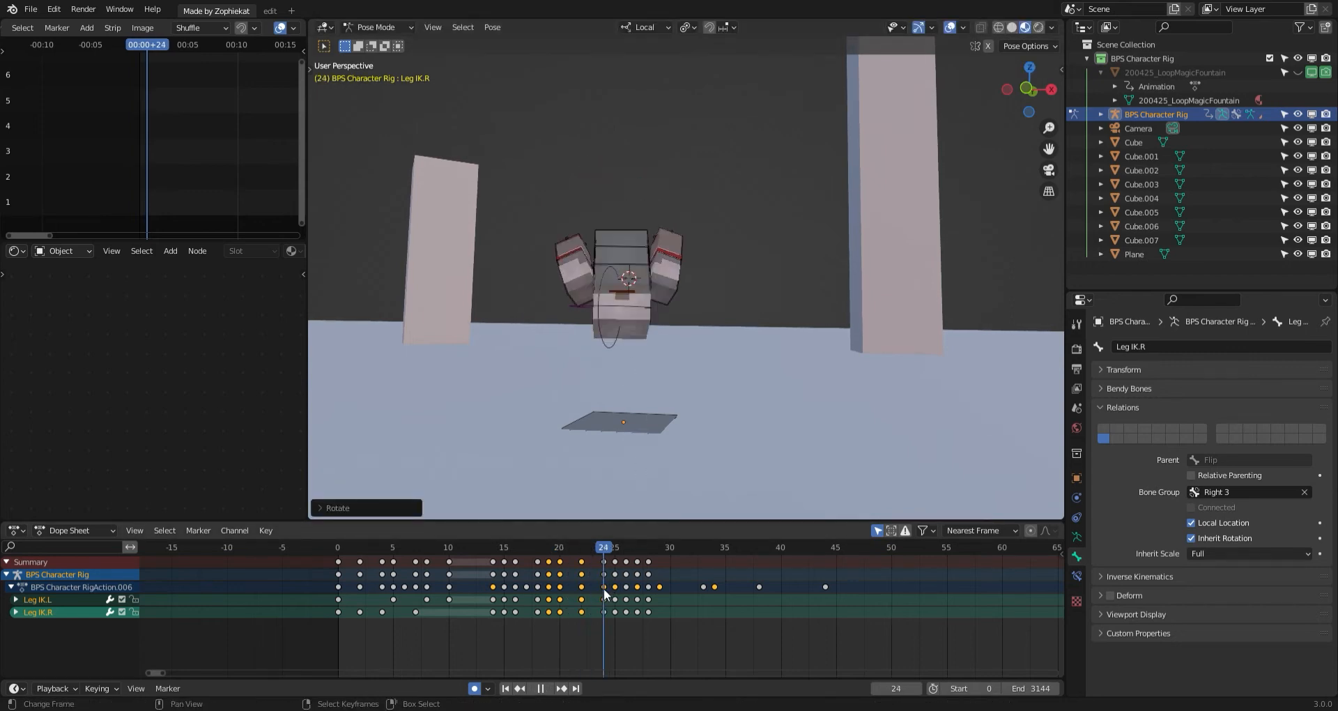
Play the flip from the crouch onward and check the leg motion from the front.
{"action": "key", "text": "space"}
{"action": "left_click", "coordinate": [474, 625]}
{"action": "scroll", "coordinate": [521, 504], "scroll_direction": "down", "scroll_amount": 2}
{"action": "left_click", "coordinate": [365, 617]}
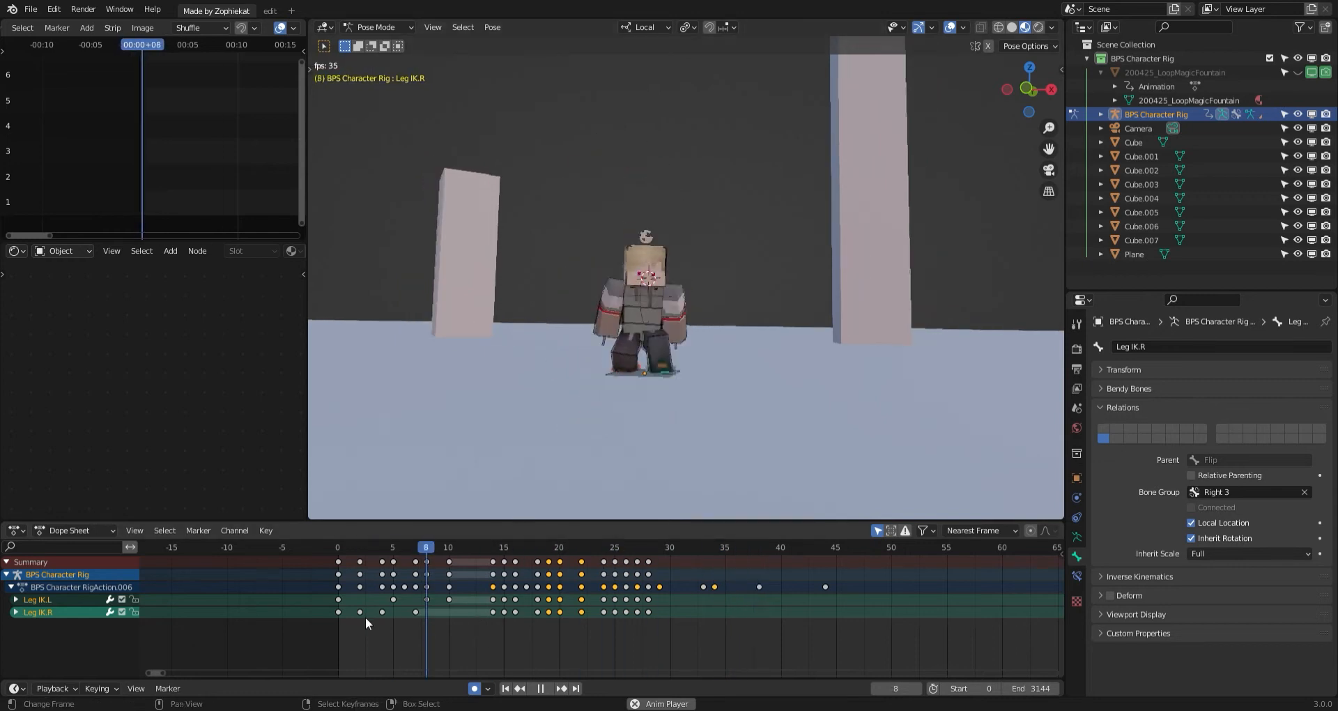
{"action": "middle_click_drag", "start_coordinate": [545, 466], "coordinate": [581, 441]}
{"action": "scroll", "coordinate": [545, 466], "scroll_direction": "down", "scroll_amount": 2}
{"action": "left_click", "coordinate": [343, 593]}
{"action": "key", "text": "space"}
At frame 18, move both leg IK bones, trackball-rotate them and move them again.
{"action": "scroll", "coordinate": [594, 447], "scroll_direction": "up", "scroll_amount": 1}
{"action": "key", "text": "g"}
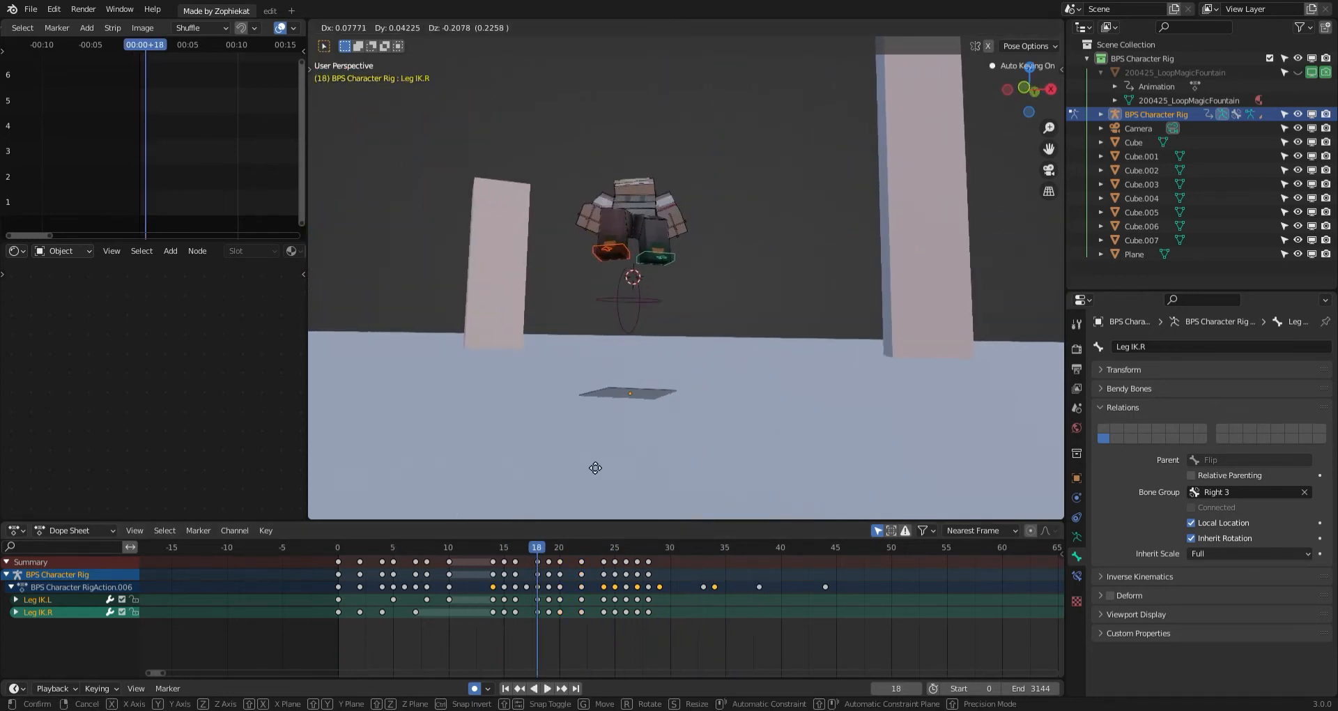
{"action": "left_click", "coordinate": [597, 453]}
{"action": "key", "text": "r"}
{"action": "key", "text": "r"}
{"action": "left_click", "coordinate": [596, 458]}
{"action": "key", "text": "g"}
{"action": "left_click", "coordinate": [596, 463]}
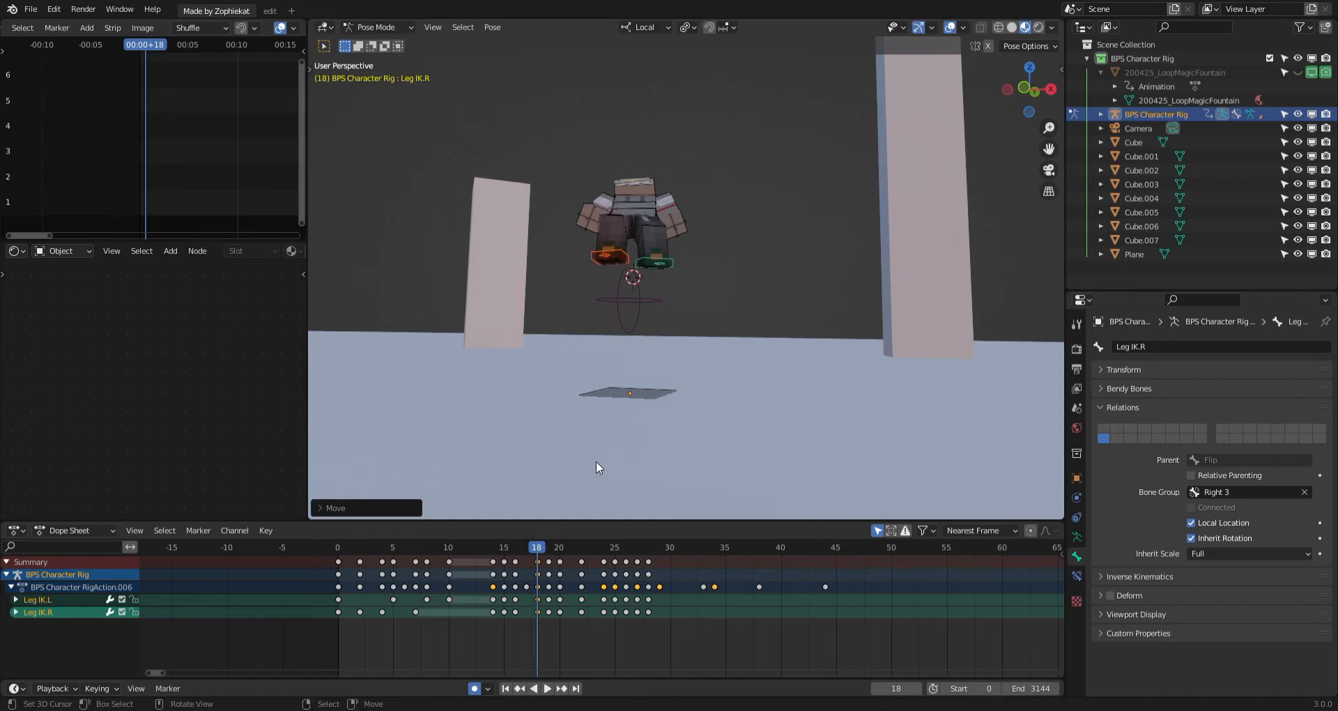
Replay the takeoff and midair frames and inspect the legs from the side and the front.
{"action": "left_click", "coordinate": [504, 599]}
{"action": "key", "text": "space"}
{"action": "key", "text": "space"}
{"action": "scroll", "coordinate": [638, 419], "scroll_direction": "up", "scroll_amount": 2}
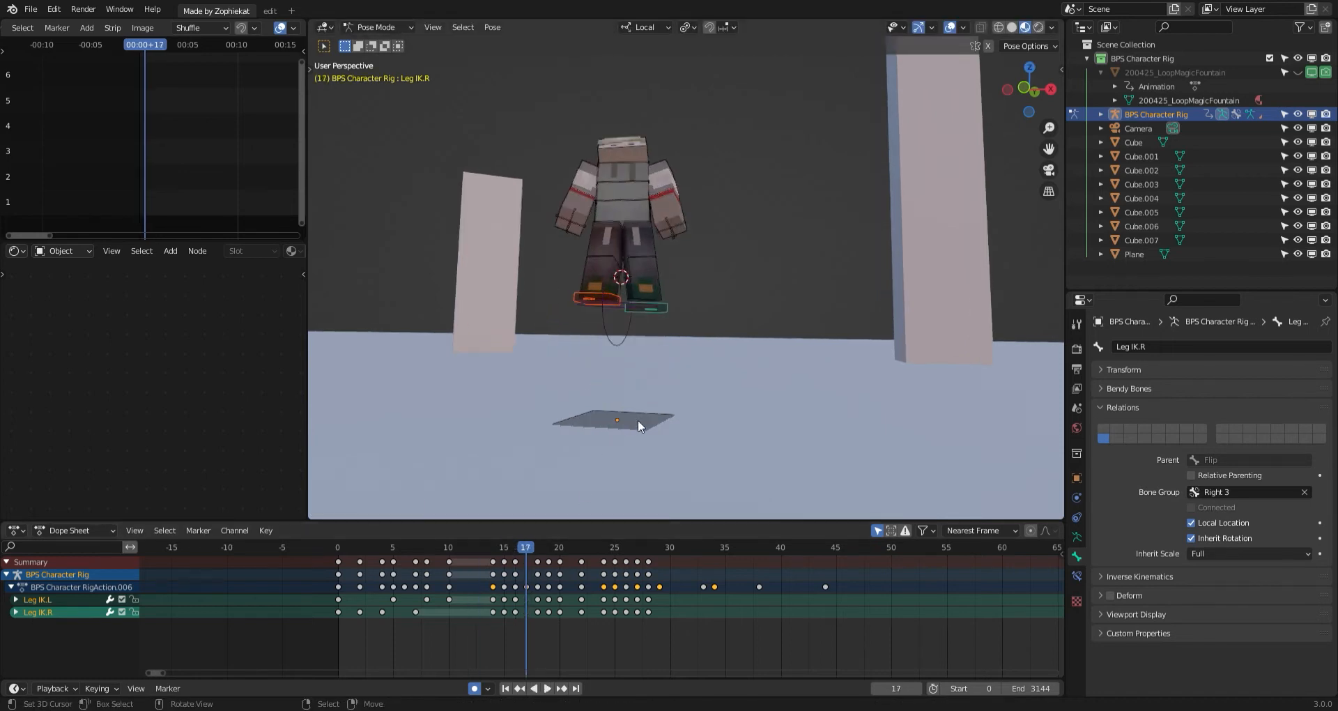
{"action": "middle_click_drag", "start_coordinate": [638, 419], "coordinate": [764, 392]}
{"action": "left_click", "coordinate": [692, 289]}
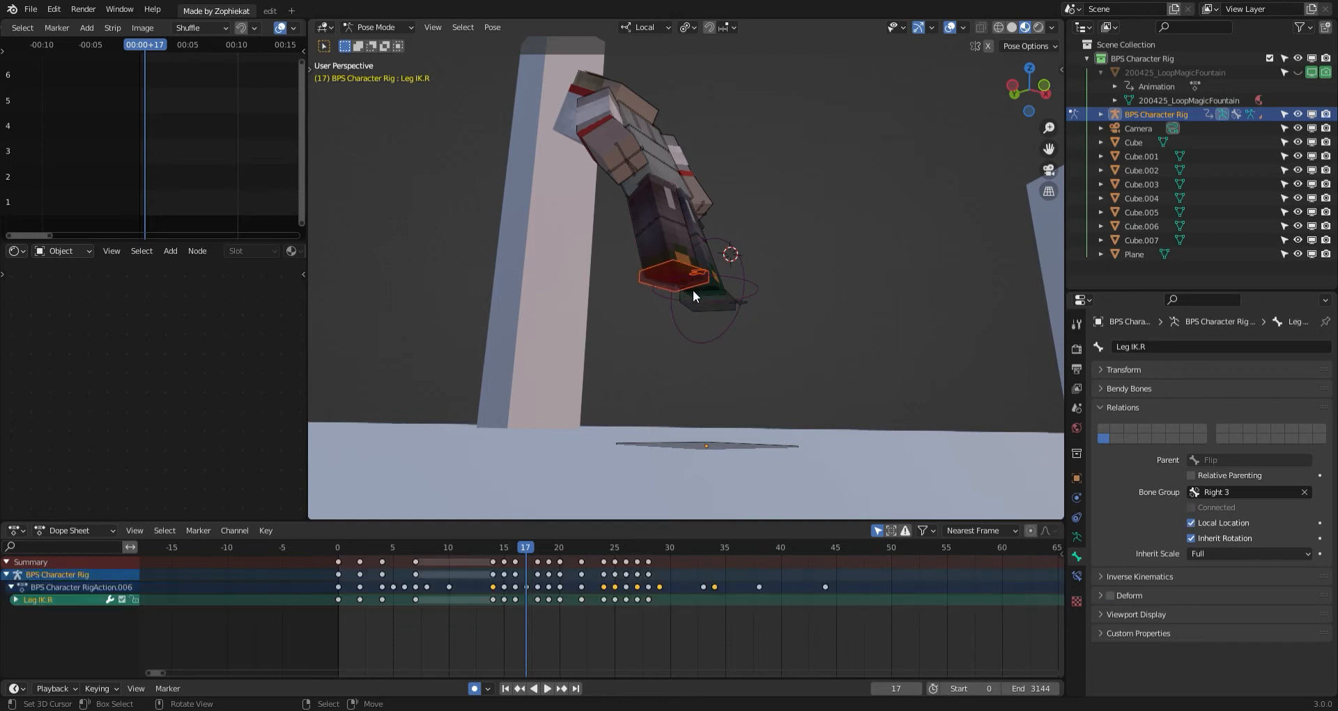
{"action": "middle_click_drag", "start_coordinate": [694, 290], "coordinate": [592, 305]}
{"action": "key", "text": "space"}
{"action": "left_click", "coordinate": [409, 623]}
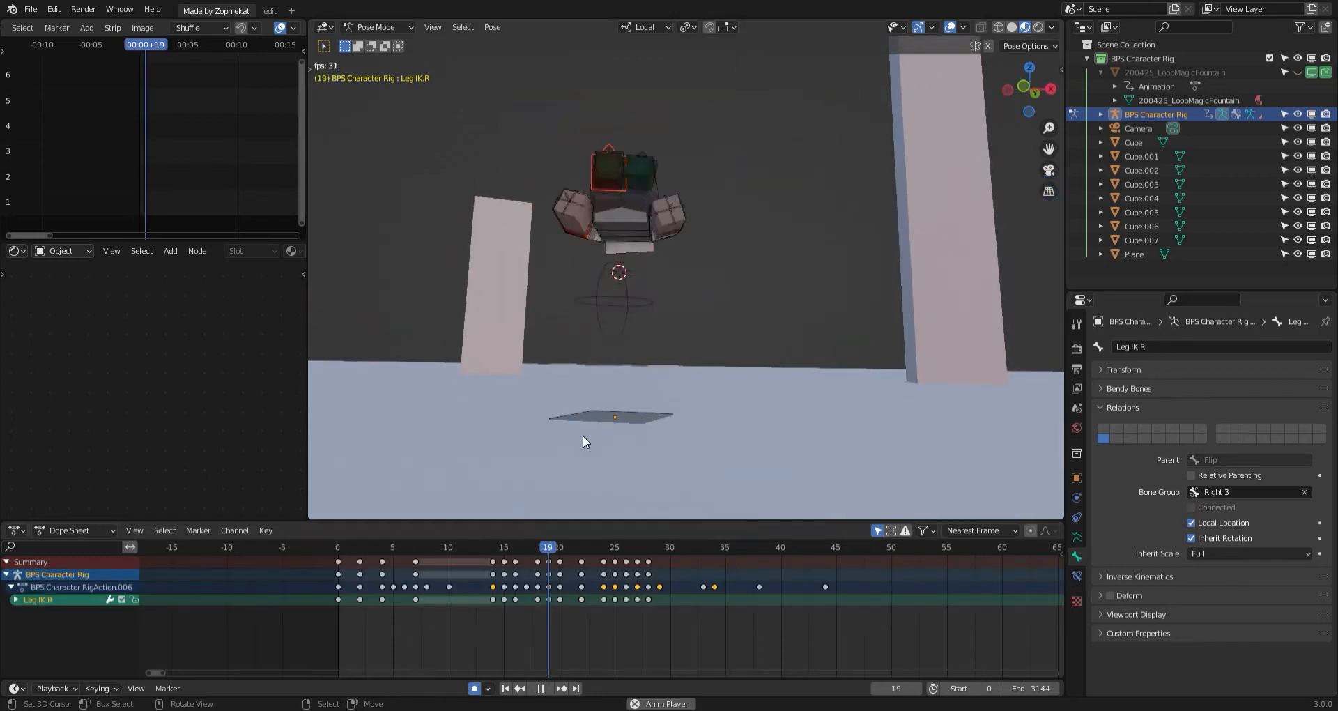
{"action": "left_click", "coordinate": [444, 591]}
{"action": "key", "text": "space"}
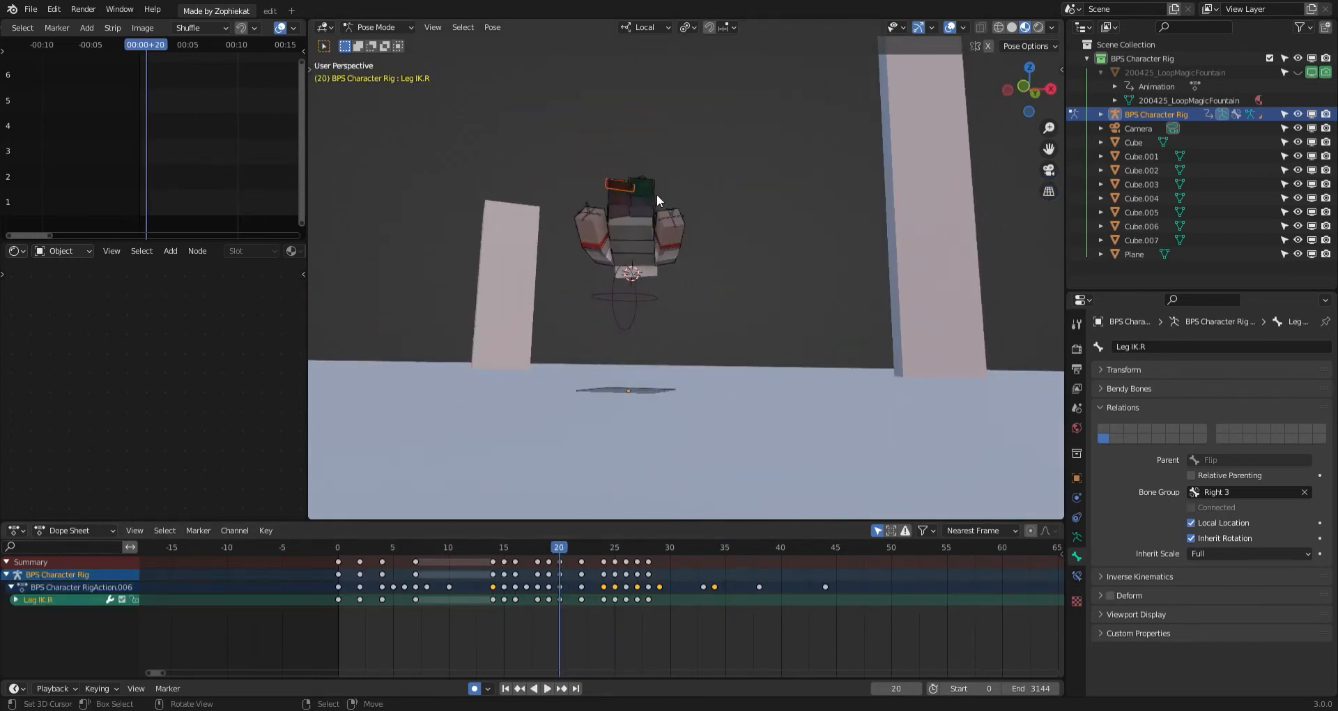
Select Leg IK.L at frame 20 and align it with trackball rotations and a move.
{"action": "left_click", "coordinate": [657, 195]}
{"action": "middle_click_drag", "start_coordinate": [653, 233], "coordinate": [664, 444]}
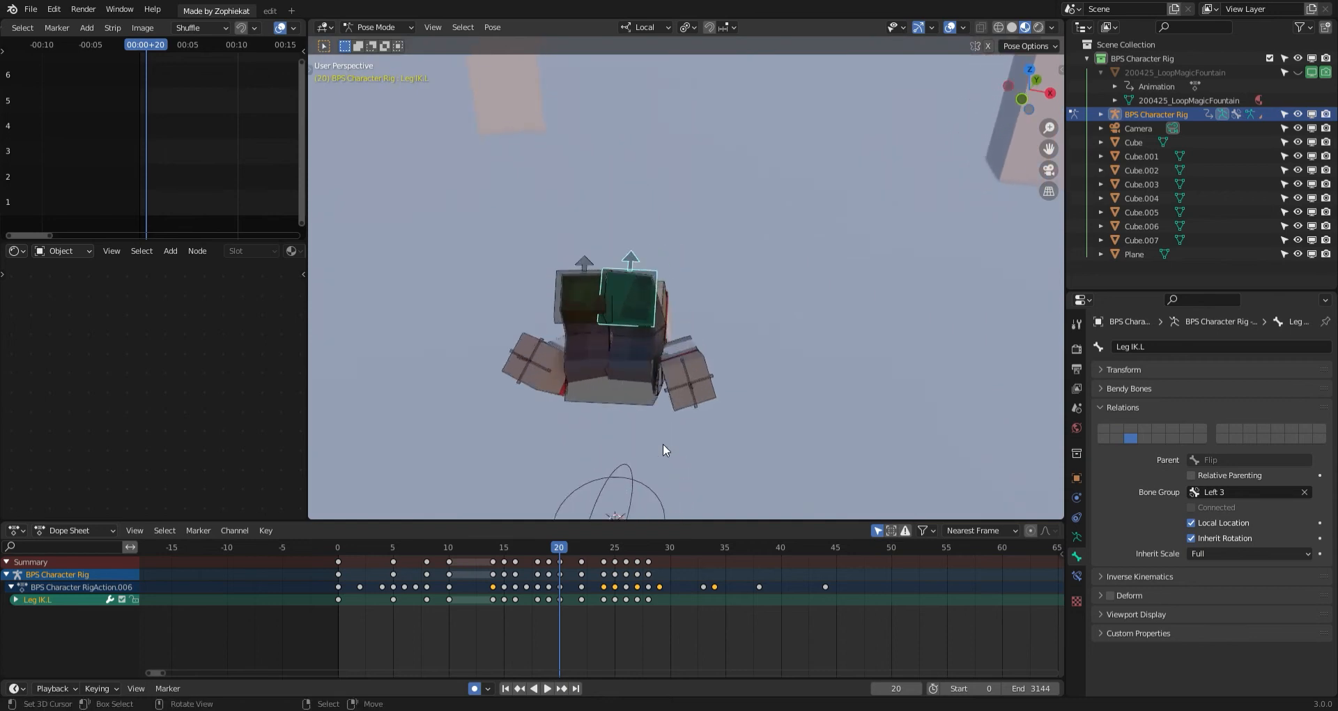
{"action": "key", "text": "r"}
{"action": "key", "text": "r"}
{"action": "left_click", "coordinate": [666, 422]}
{"action": "key", "text": "g"}
{"action": "left_click", "coordinate": [674, 414]}
{"action": "key", "text": "r"}
{"action": "key", "text": "r"}
{"action": "left_click", "coordinate": [675, 411]}
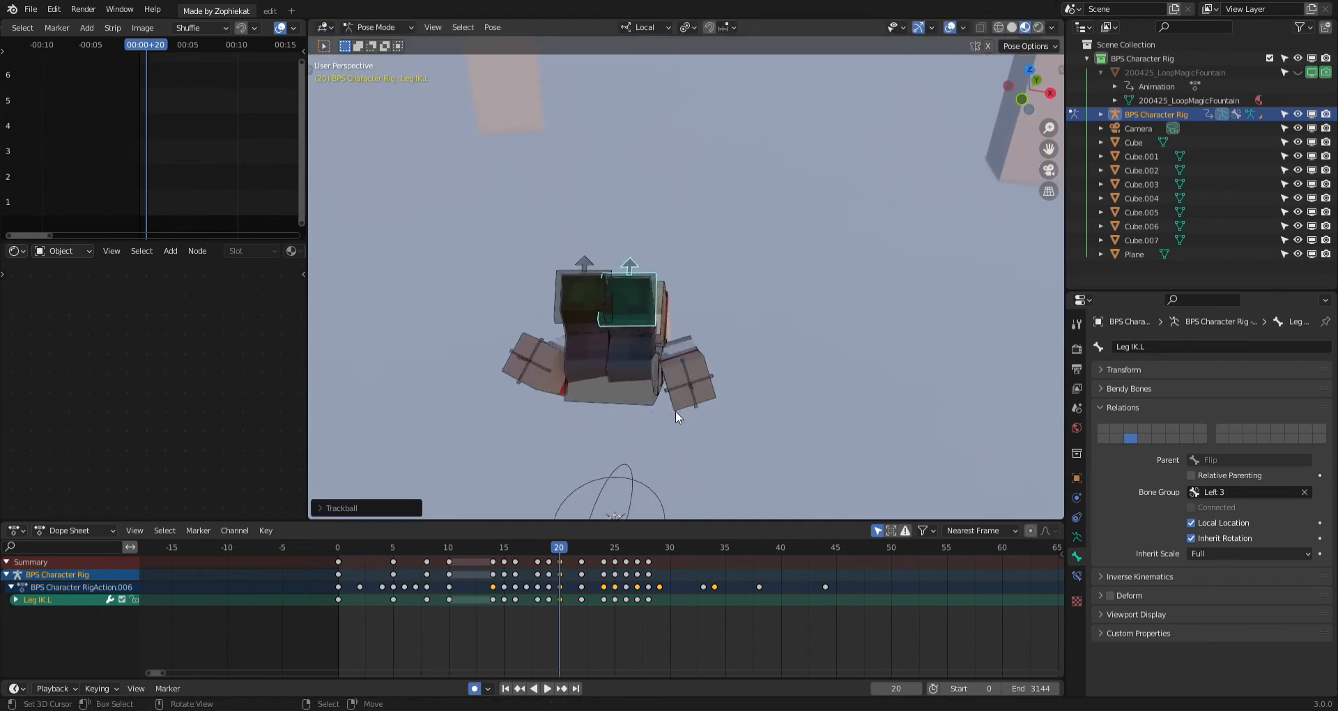
Play the flip again to check how both feet travel through midair.
{"action": "middle_click_drag", "start_coordinate": [675, 411], "coordinate": [512, 608]}
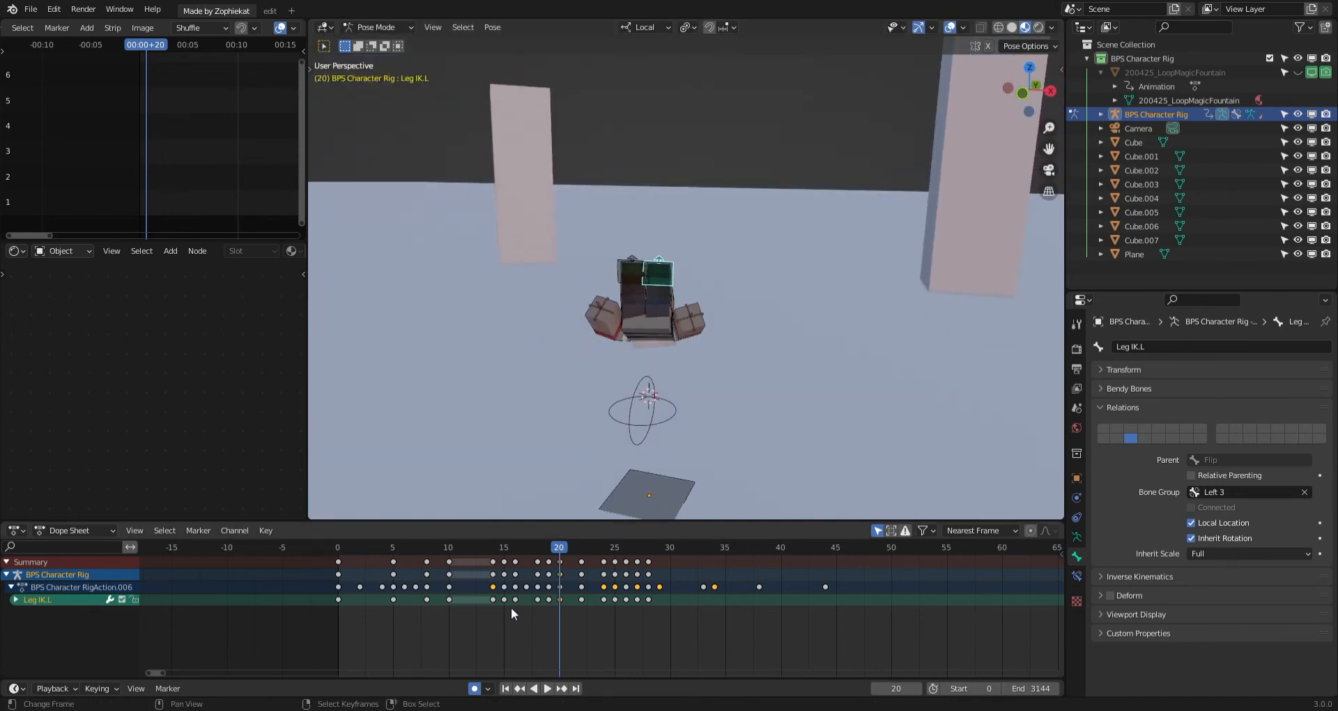
{"action": "middle_click_drag", "start_coordinate": [550, 446], "coordinate": [560, 398]}
{"action": "key", "text": "space"}
{"action": "left_click", "coordinate": [442, 593]}
{"action": "key", "text": "space"}
{"action": "middle_click_drag", "start_coordinate": [553, 488], "coordinate": [555, 474]}
Go to frame 16 and move and trackball-rotate Leg IK.R.
{"action": "left_click_drag", "start_coordinate": [436, 607], "coordinate": [515, 588]}
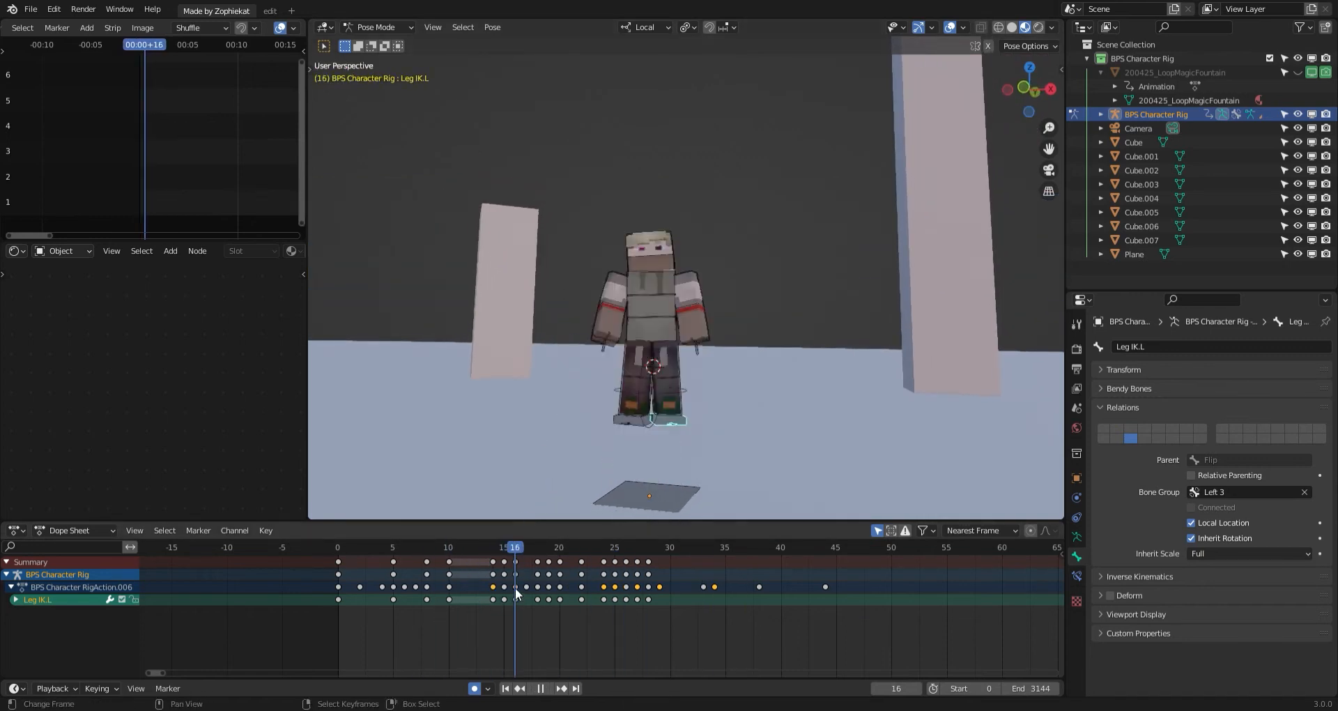
{"action": "key", "text": "g"}
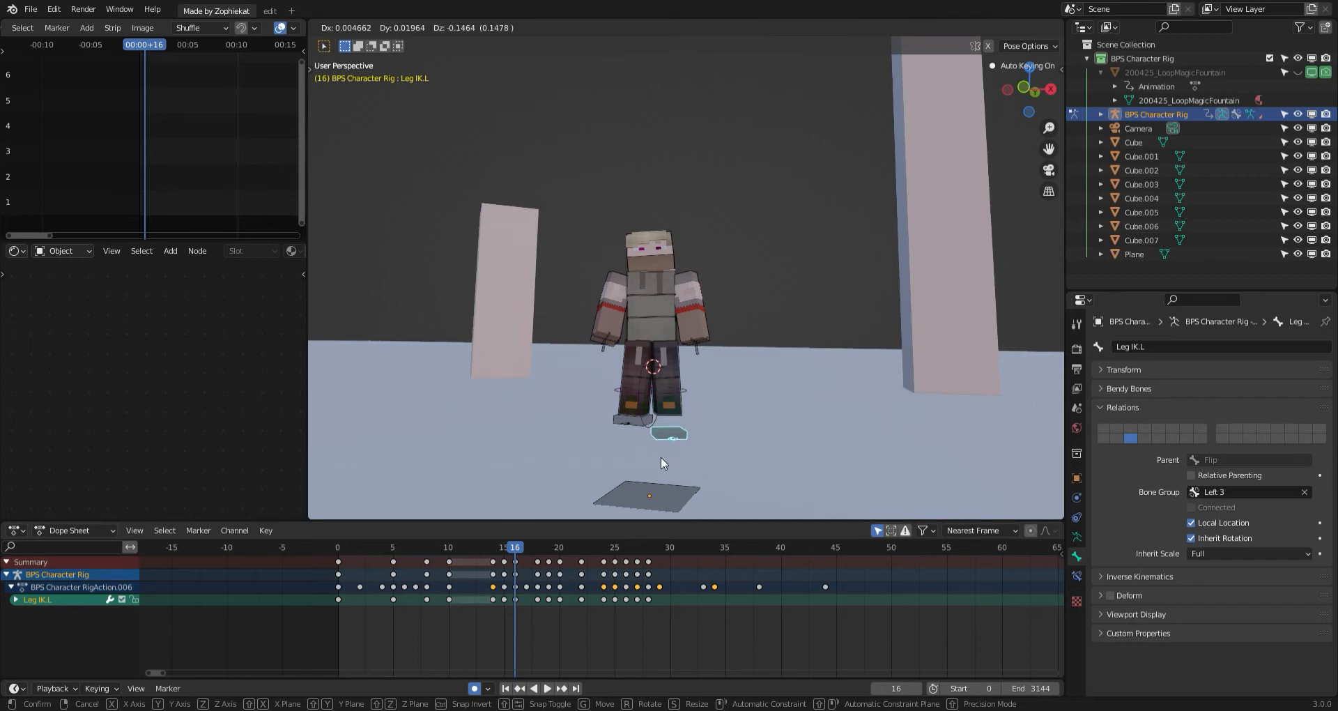
{"action": "right_click", "coordinate": [661, 457]}
{"action": "left_click", "coordinate": [643, 425]}
{"action": "key", "text": "g"}
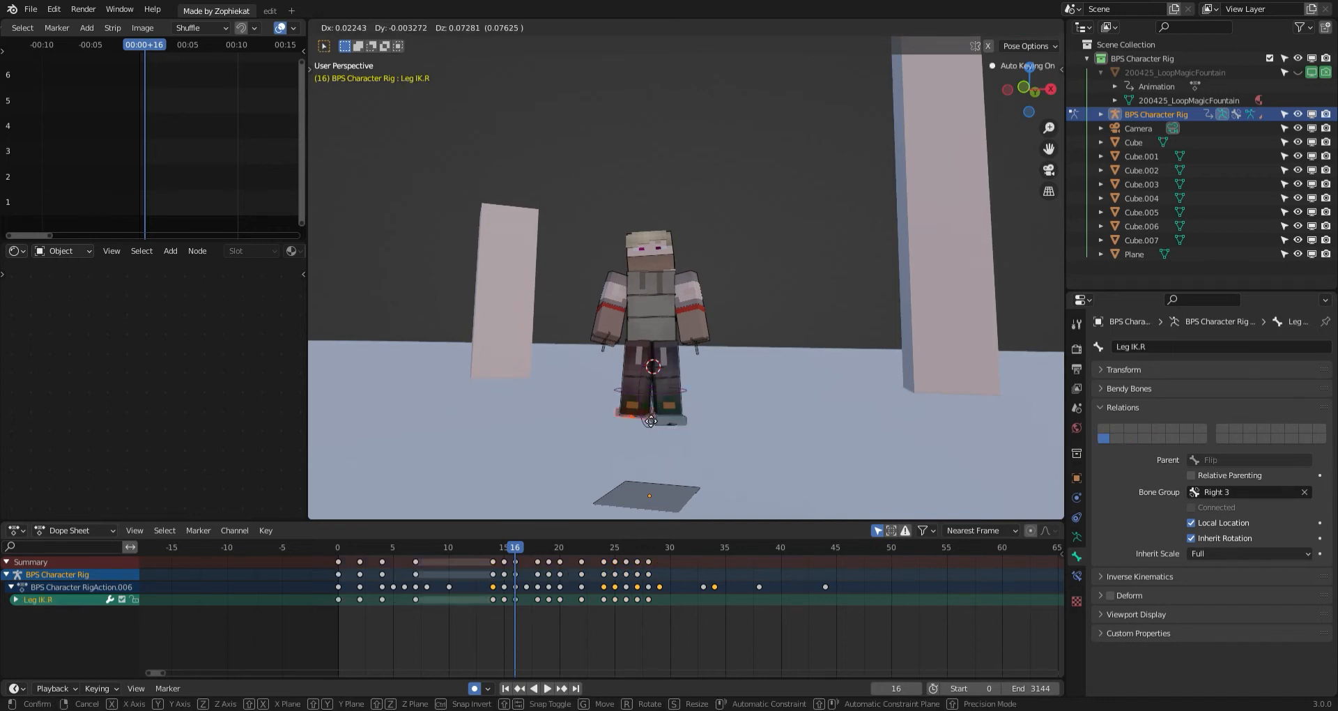
{"action": "left_click", "coordinate": [643, 411]}
{"action": "key", "text": "r"}
{"action": "key", "text": "r"}
{"action": "right_click", "coordinate": [649, 423]}
{"action": "key", "text": "r"}
{"action": "key", "text": "r"}
{"action": "left_click", "coordinate": [658, 443]}
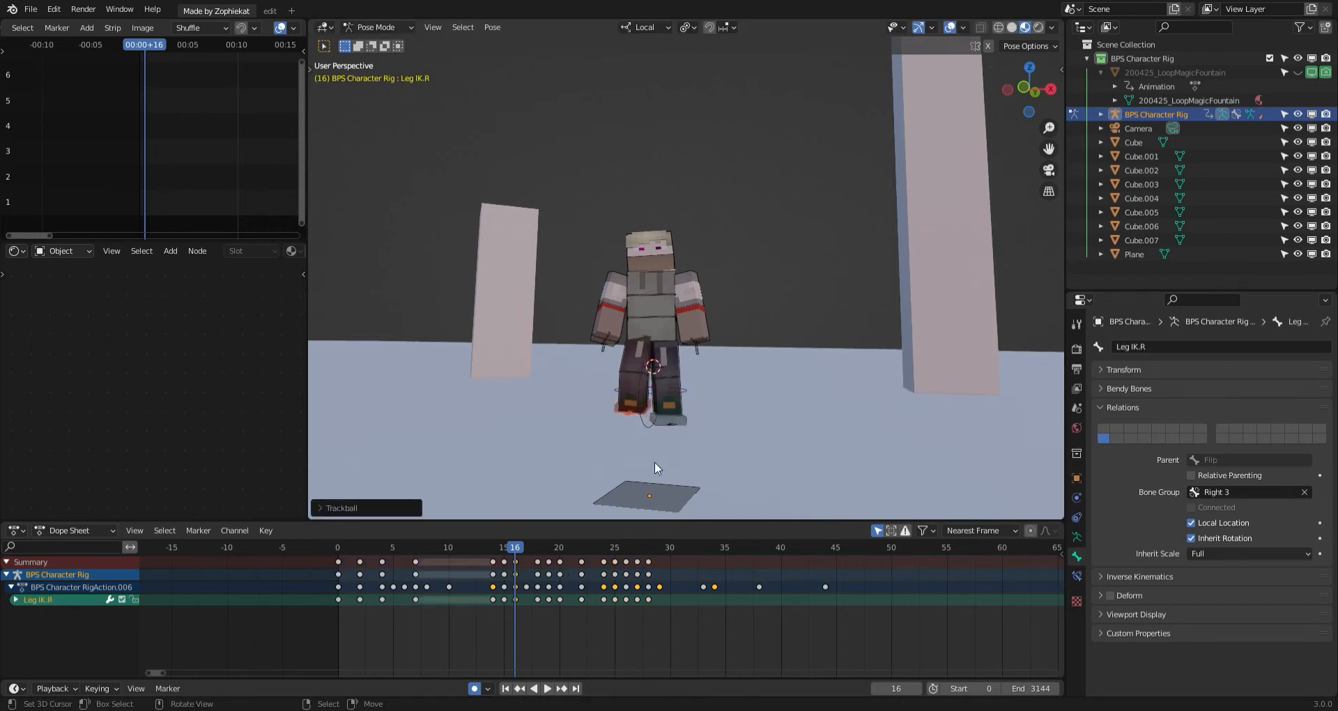
Advance to frame 17 and move Leg IK.R, viewing the rig from below.
{"action": "left_click", "coordinate": [516, 590]}
{"action": "left_click", "coordinate": [523, 584]}
{"action": "middle_click_drag", "start_coordinate": [650, 465], "coordinate": [661, 428]}
{"action": "key", "text": "g"}
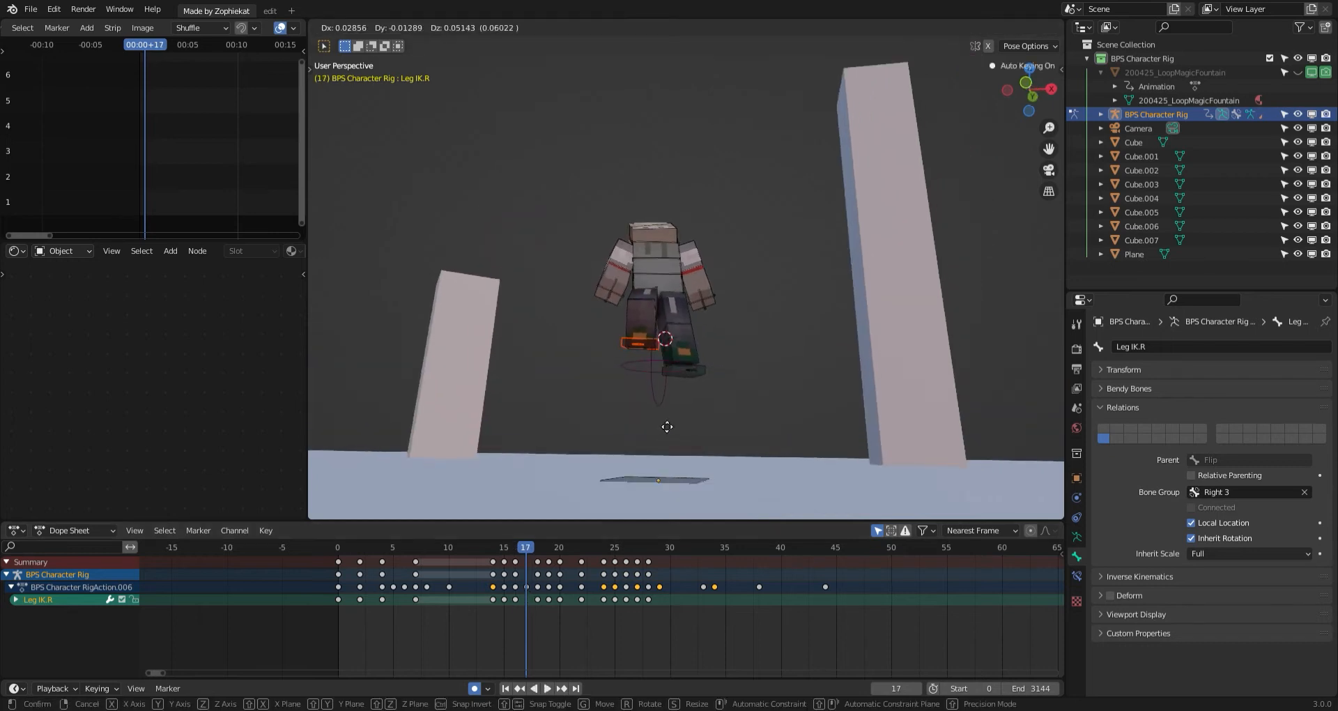
{"action": "left_click", "coordinate": [662, 411]}
Select Leg IK.L at frame 17 and move and rotate it.
{"action": "right_click", "coordinate": [707, 377]}
{"action": "middle_click_drag", "start_coordinate": [710, 377], "coordinate": [704, 381]}
{"action": "key", "text": "g"}
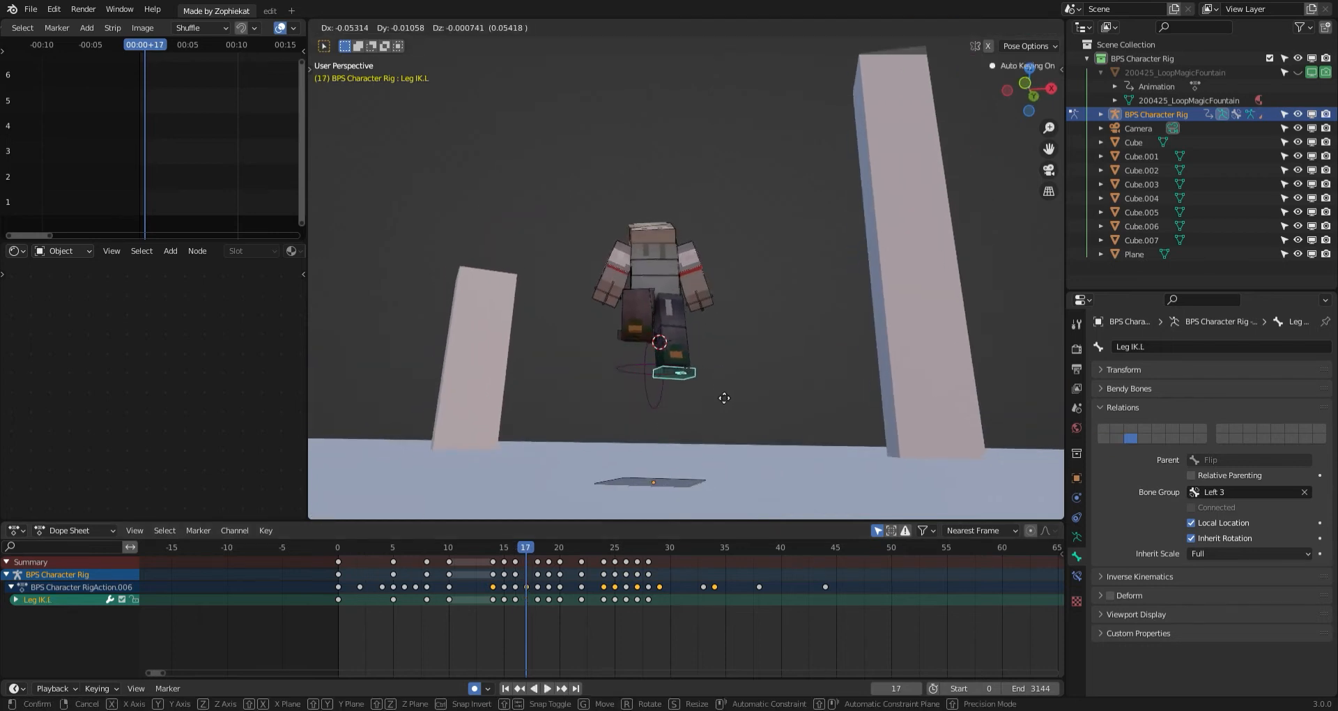
{"action": "left_click", "coordinate": [722, 399]}
{"action": "key", "text": "r"}
{"action": "left_click", "coordinate": [723, 397]}
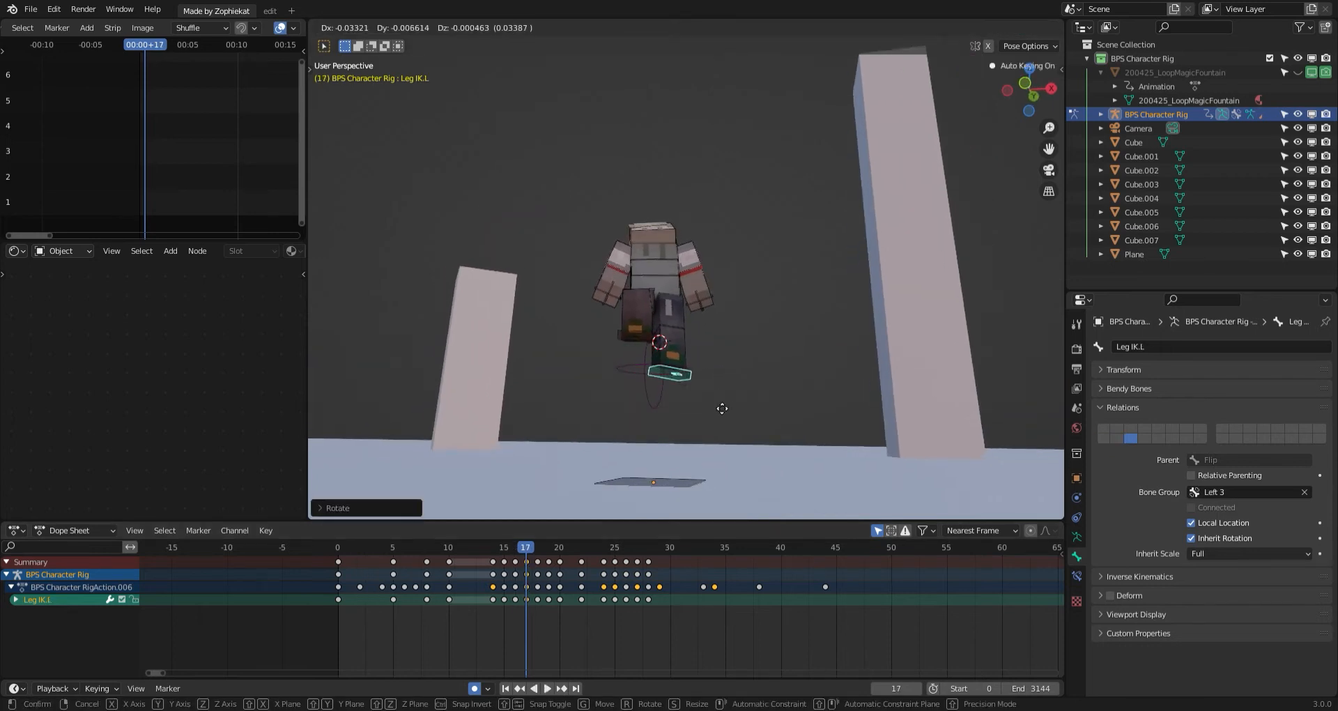
Advance to frame 18 and reposition Leg IK.L.
{"action": "left_click", "coordinate": [539, 570]}
{"action": "key", "text": "g"}
{"action": "left_click", "coordinate": [683, 421]}
{"action": "key", "text": "g"}
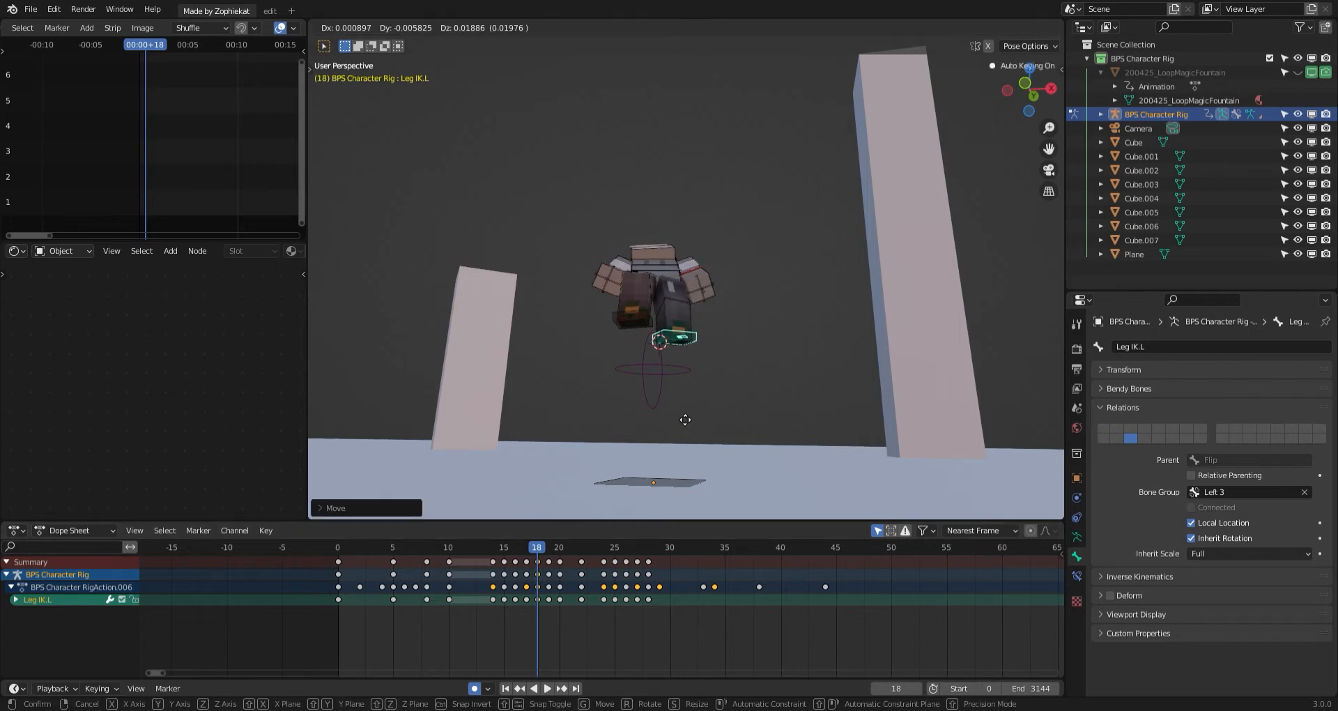
{"action": "left_click", "coordinate": [684, 419]}
Select Leg IK.R at frame 18, then move and trackball-rotate it, adjusting its position from another angle.
{"action": "right_click", "coordinate": [644, 318]}
{"action": "key", "text": "g"}
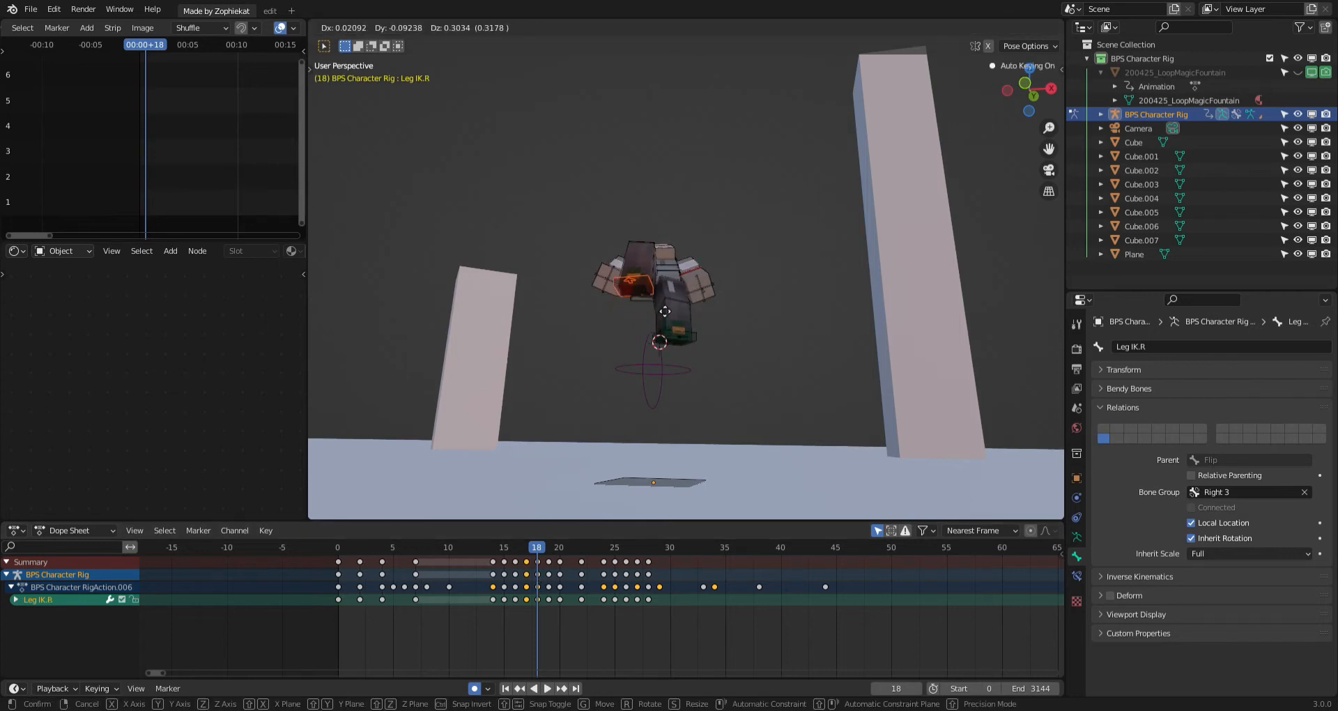
{"action": "left_click", "coordinate": [666, 310]}
{"action": "key", "text": "r"}
{"action": "key", "text": "r"}
{"action": "left_click", "coordinate": [668, 317]}
{"action": "key", "text": "r"}
{"action": "right_click", "coordinate": [669, 323]}
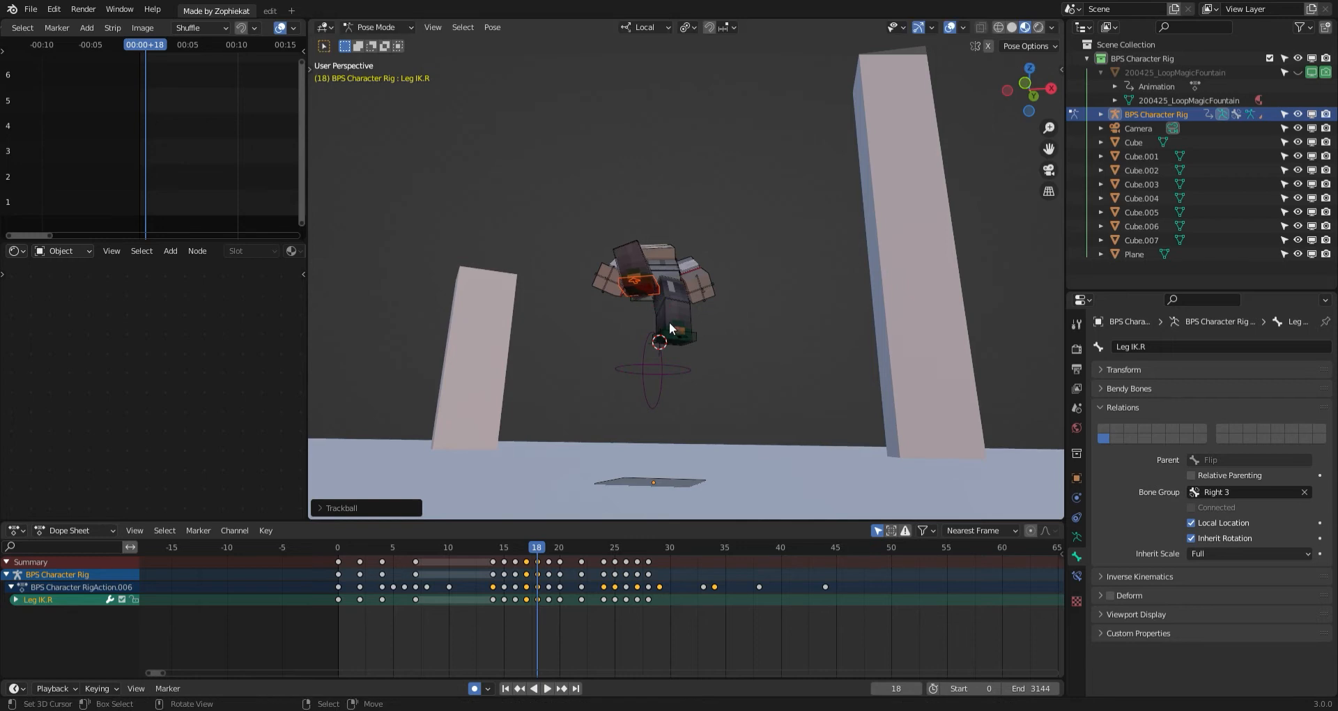
{"action": "key", "text": "g"}
{"action": "middle_click_drag", "start_coordinate": [669, 322], "coordinate": [653, 455]}
{"action": "left_click", "coordinate": [679, 362]}
Advance to frame 19 and adjust the position and rotation of Leg IK.R.
{"action": "left_click", "coordinate": [548, 548]}
{"action": "key", "text": "r"}
{"action": "left_click", "coordinate": [653, 450]}
{"action": "key", "text": "r"}
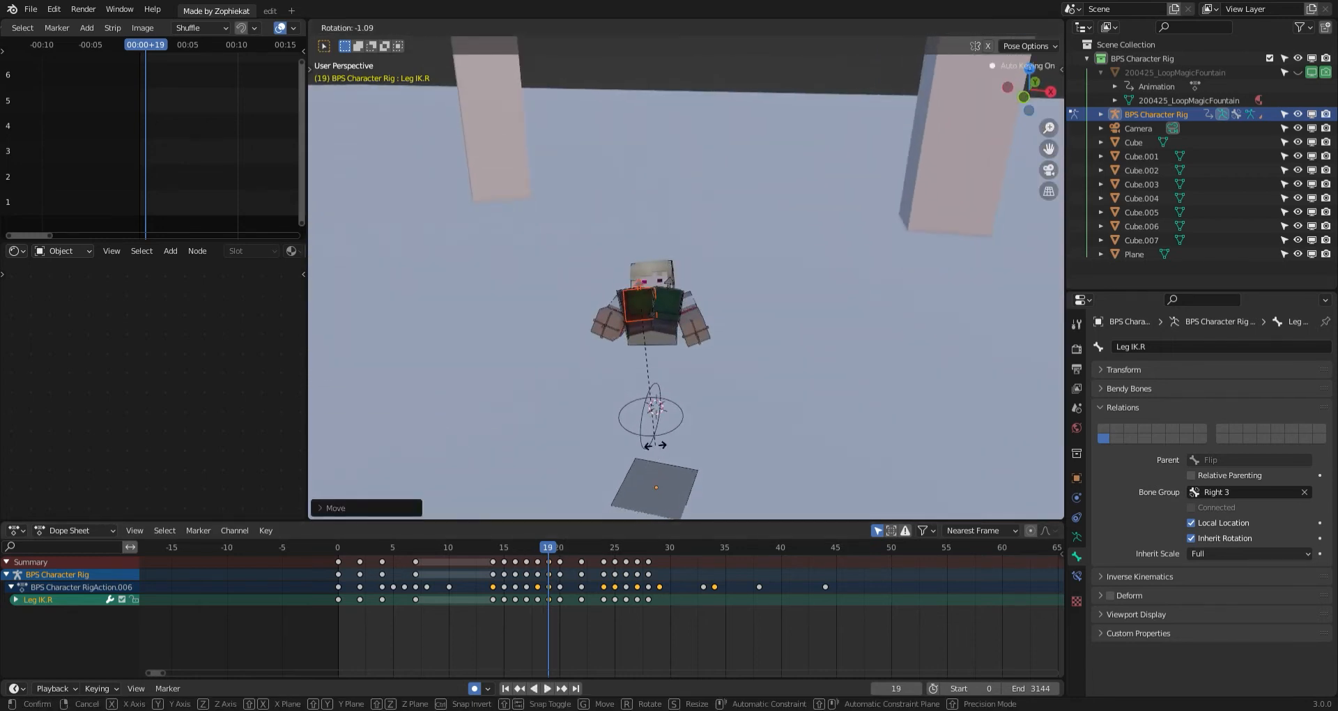
{"action": "left_click", "coordinate": [651, 449]}
Select Leg IK.L at frame 19 and move and rotate it, viewing the rig from the side.
{"action": "right_click", "coordinate": [677, 317]}
{"action": "middle_click_drag", "start_coordinate": [677, 317], "coordinate": [509, 289]}
{"action": "right_click", "coordinate": [649, 318]}
{"action": "key", "text": "r"}
{"action": "left_click", "coordinate": [484, 291]}
{"action": "key", "text": "r"}
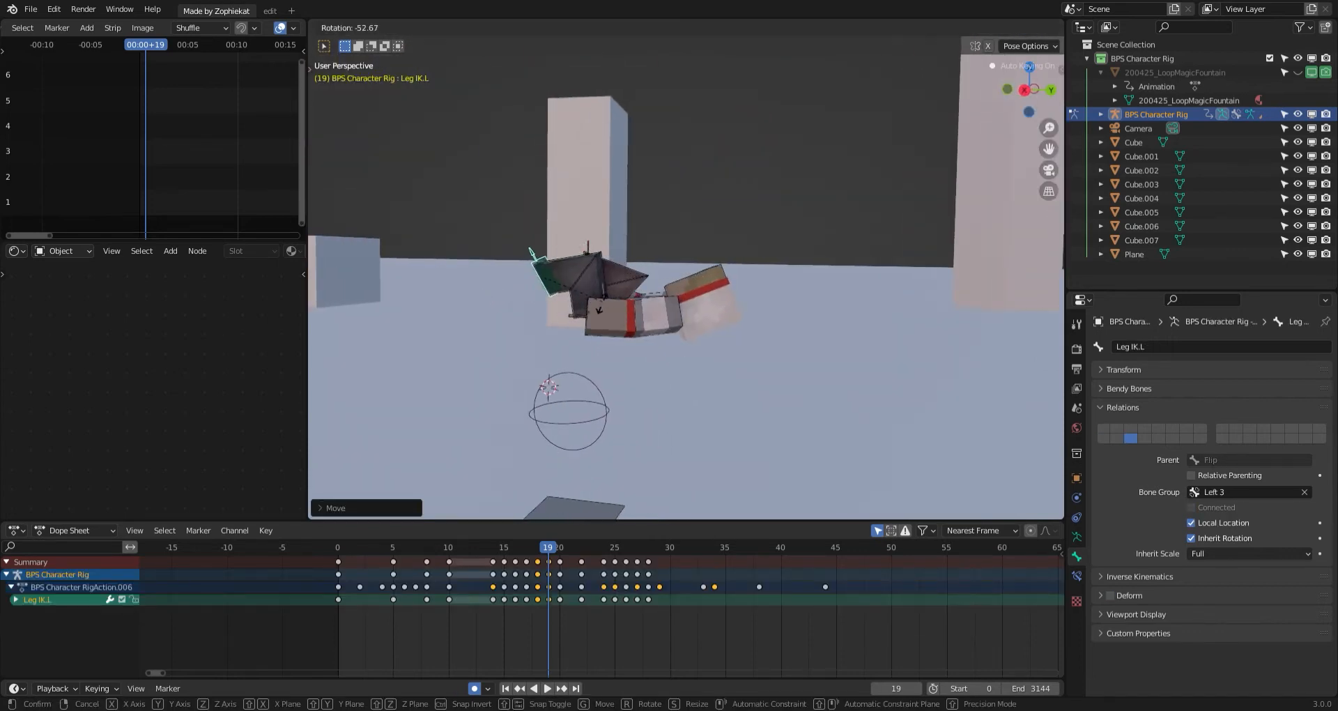
{"action": "left_click", "coordinate": [603, 385]}
Go to frame 20 and move, rotate and trackball-rotate Leg IK.L.
{"action": "key", "text": "space"}
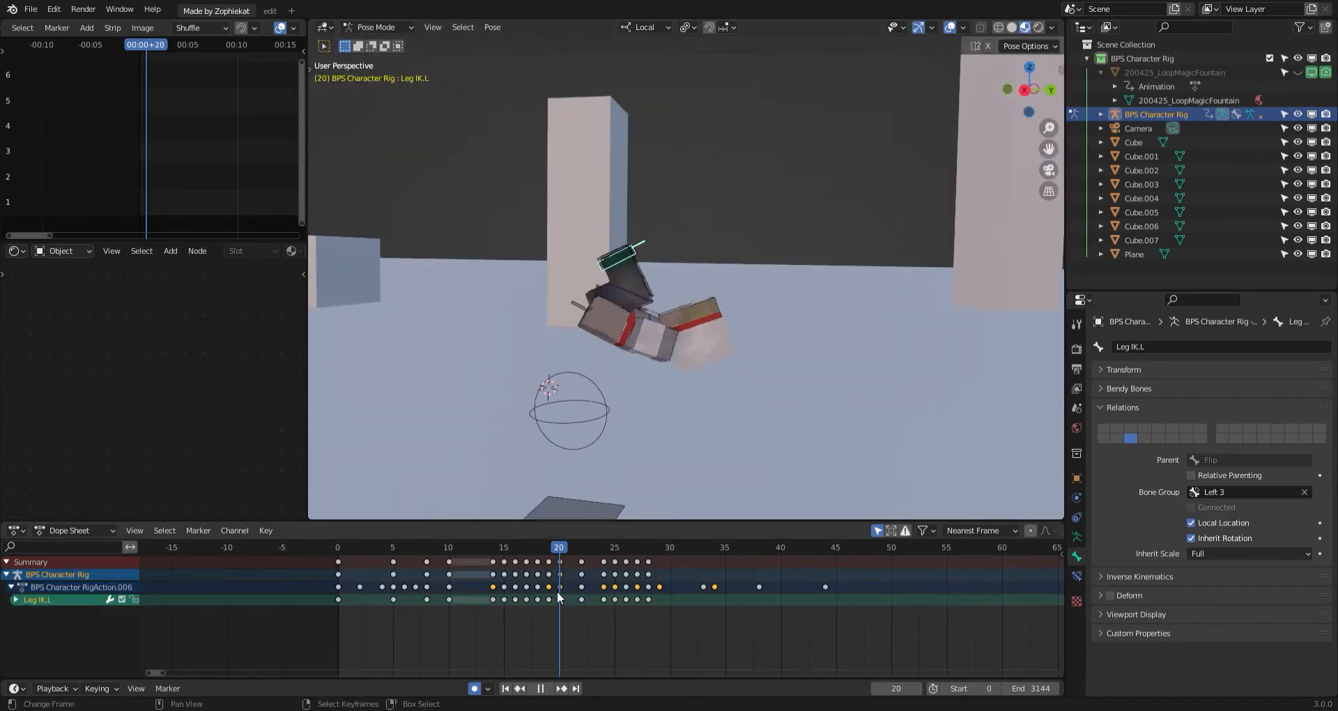
{"action": "key", "text": "g"}
{"action": "left_click", "coordinate": [614, 482]}
{"action": "key", "text": "r"}
{"action": "left_click", "coordinate": [639, 463]}
{"action": "key", "text": "r"}
{"action": "key", "text": "r"}
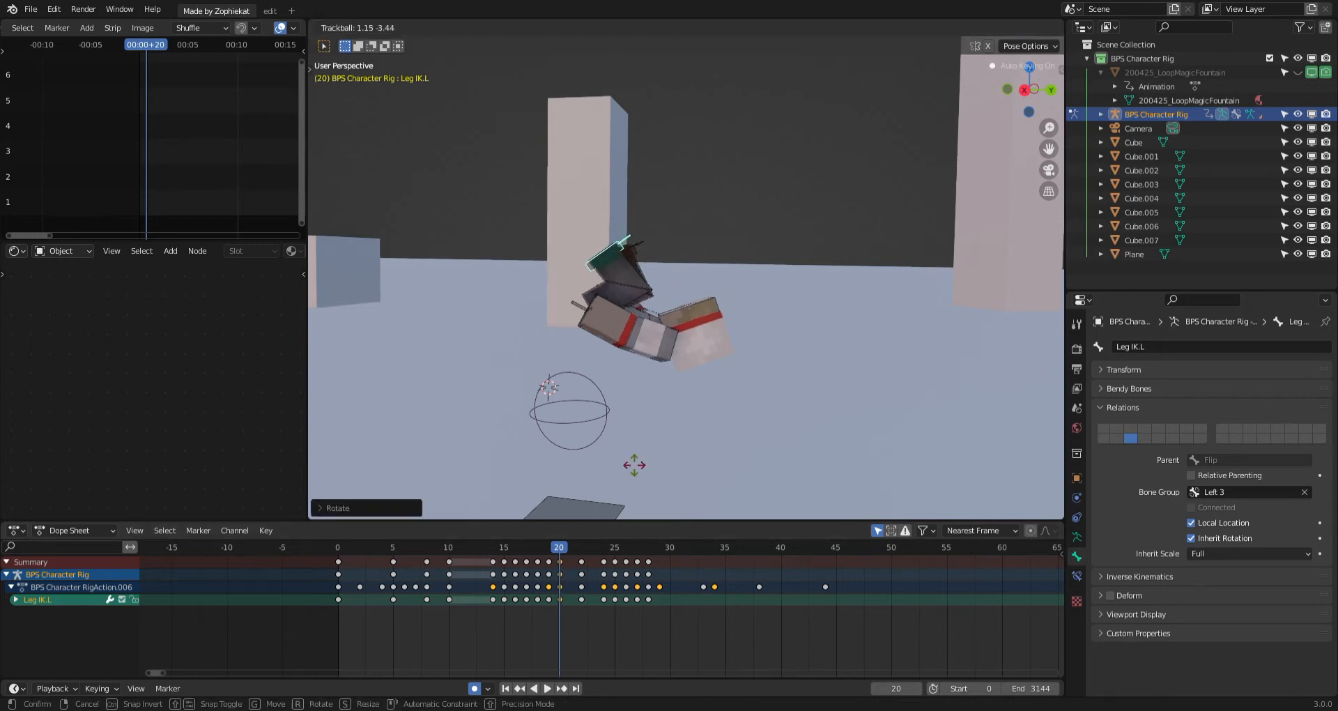
{"action": "left_click", "coordinate": [635, 465]}
Scrub through the flip from takeoff to descent to check the leg poses from the side.
{"action": "key", "text": "space"}
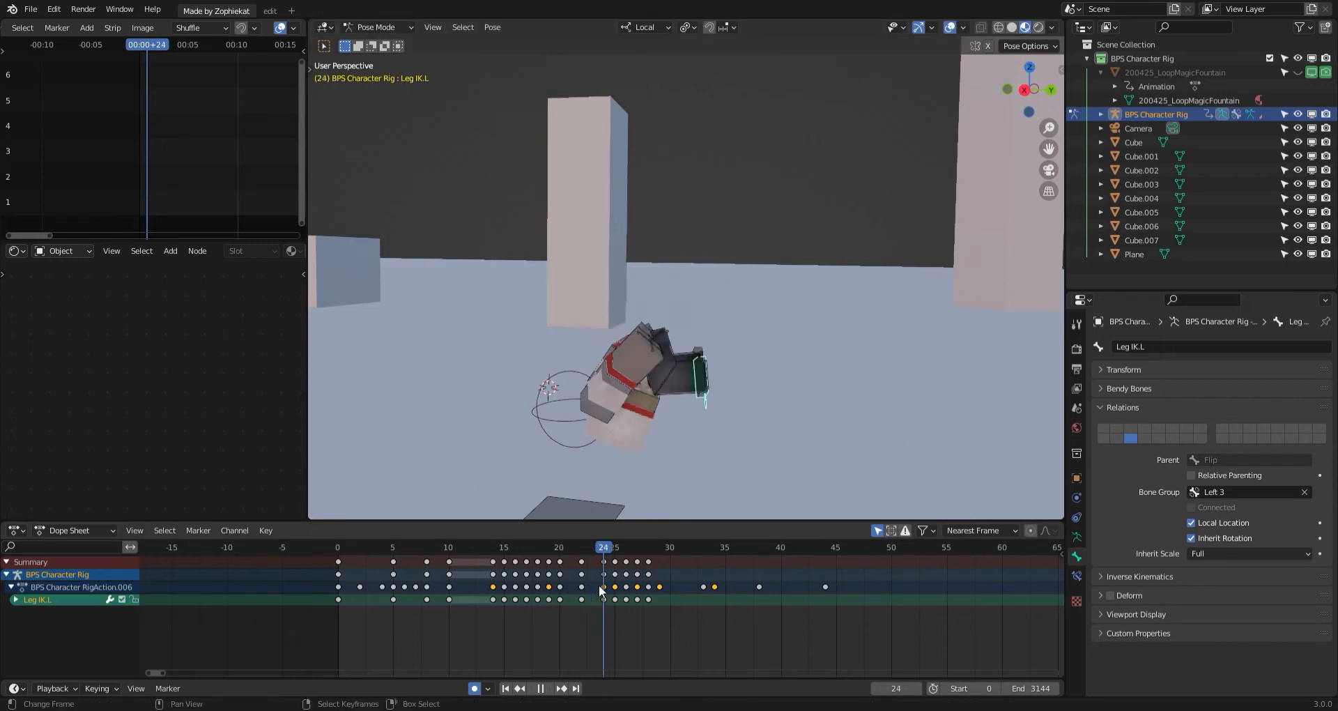
{"action": "left_click", "coordinate": [456, 608]}
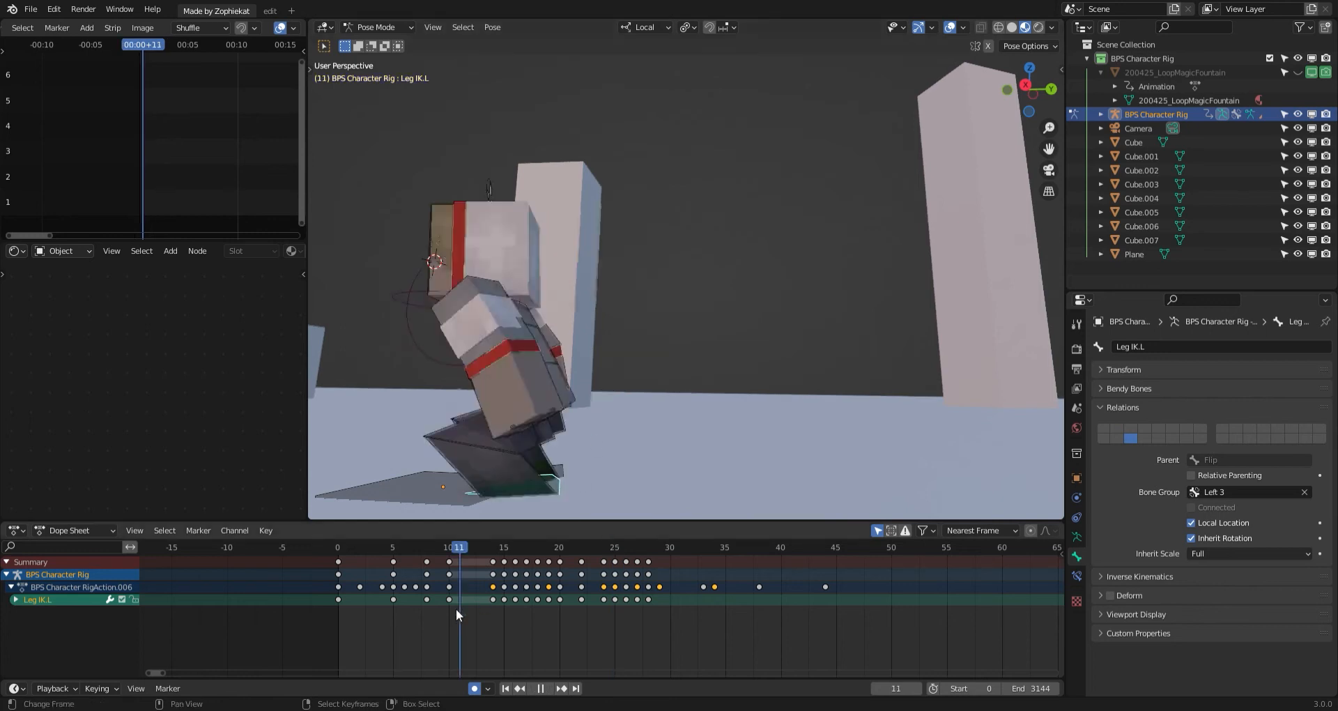
{"action": "left_click_drag", "start_coordinate": [456, 609], "coordinate": [511, 591]}
{"action": "middle_click_drag", "start_coordinate": [564, 421], "coordinate": [649, 438], "text": "shift"}
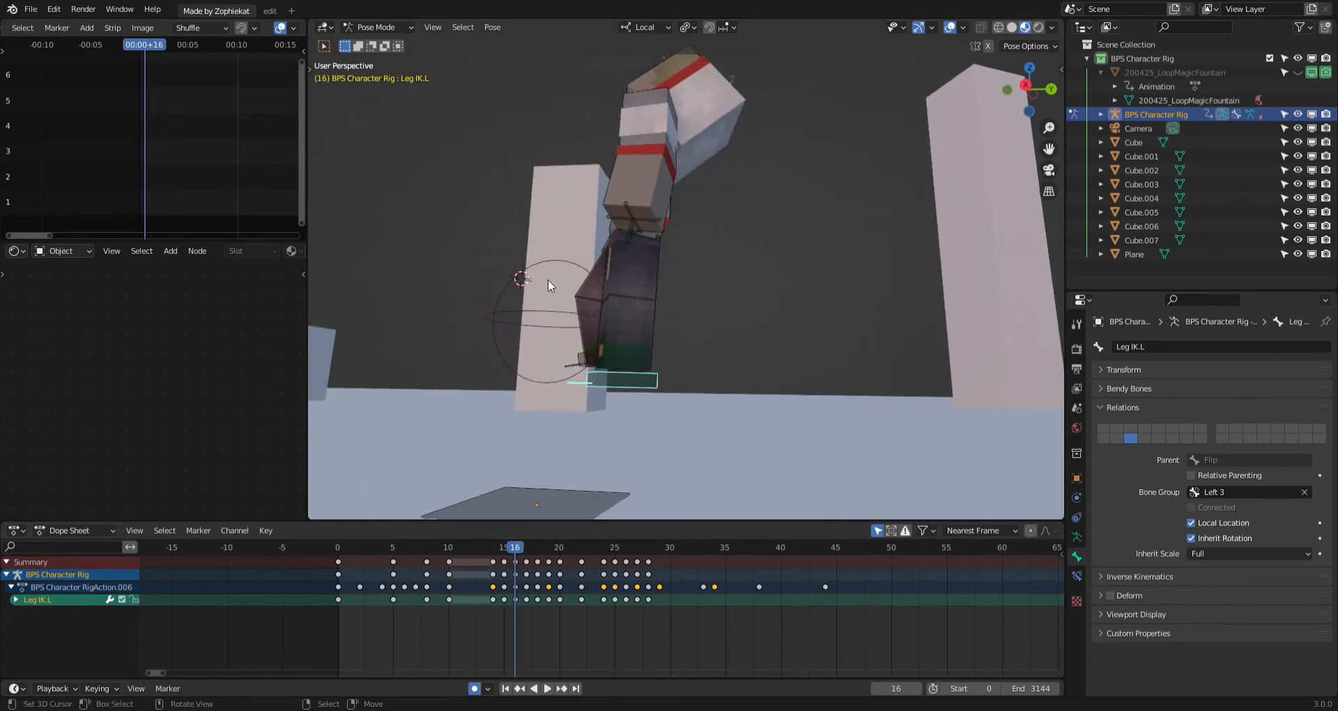
{"action": "middle_click_drag", "start_coordinate": [602, 200], "coordinate": [540, 440]}
Select Leg IK.R and move it at frame 24.
{"action": "left_click", "coordinate": [624, 400]}
{"action": "key", "text": "space"}
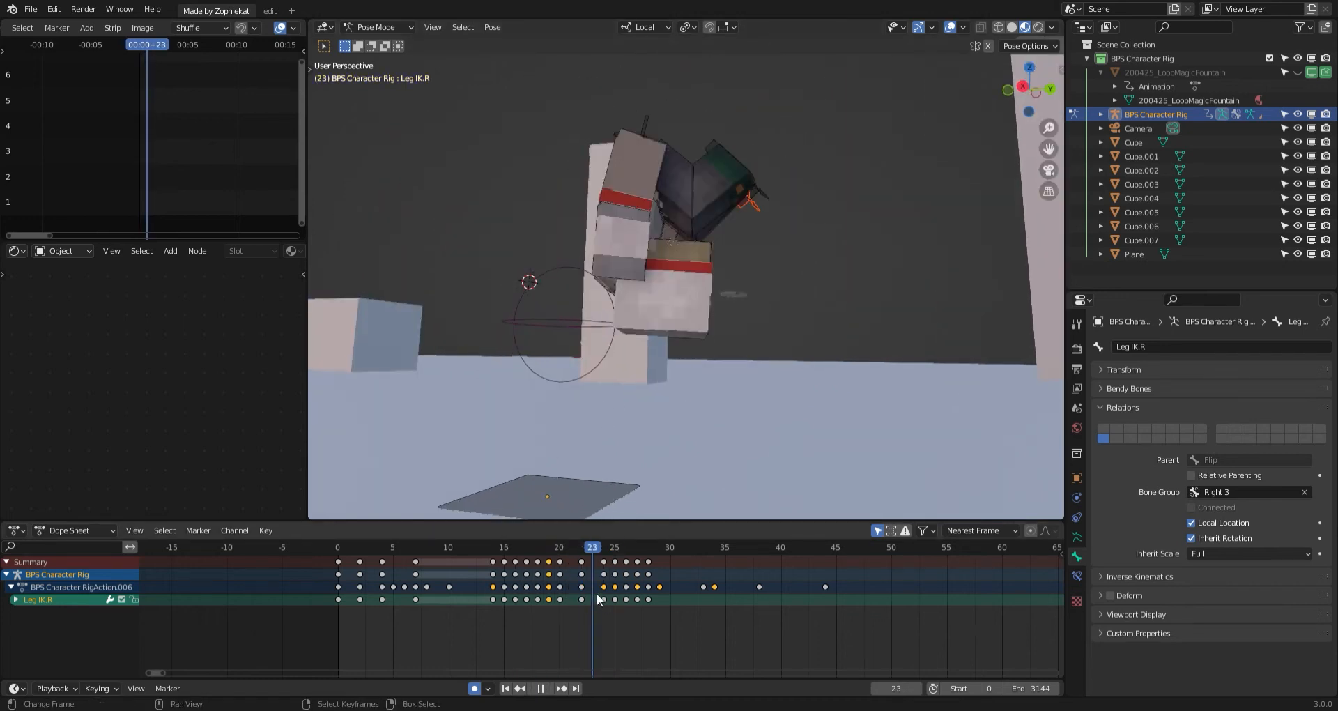
{"action": "key", "text": "space"}
{"action": "key", "text": "g"}
{"action": "left_click", "coordinate": [759, 447]}
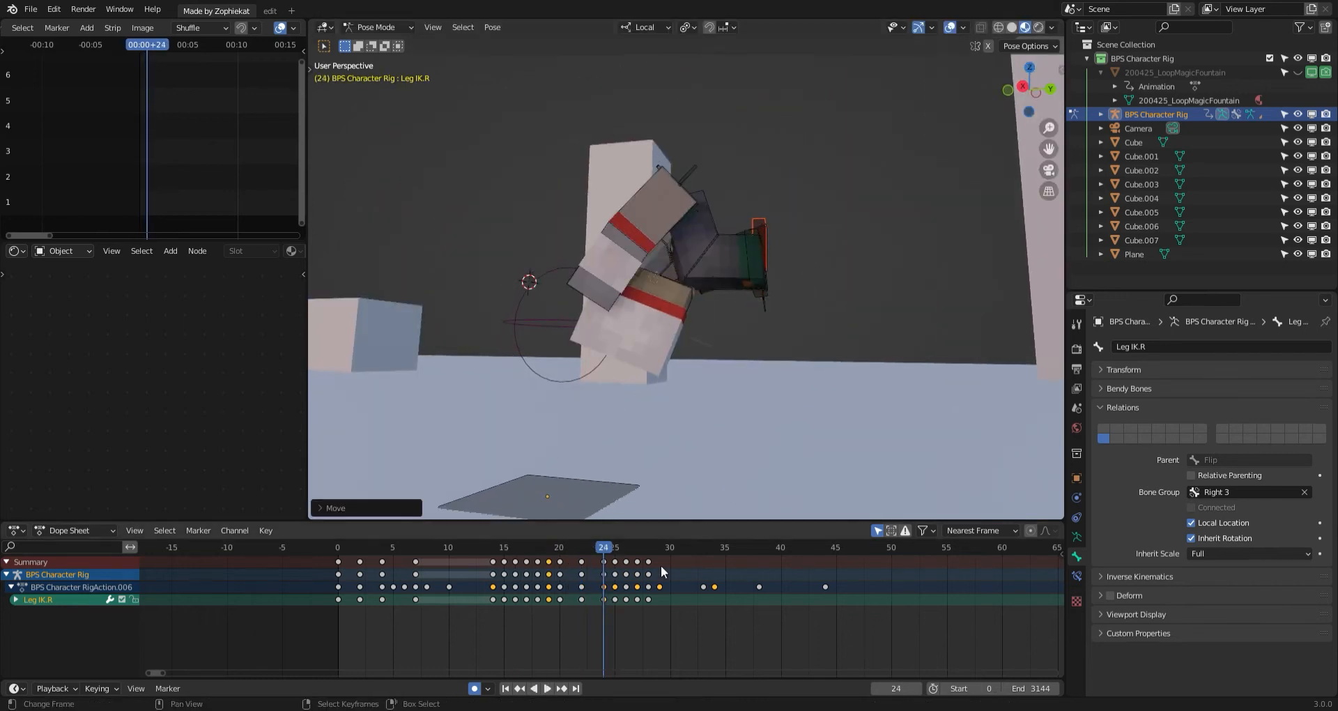
Advance to frame 25 and move and rotate Leg IK.R.
{"action": "left_click", "coordinate": [616, 572]}
{"action": "key", "text": "g"}
{"action": "left_click", "coordinate": [798, 445]}
{"action": "key", "text": "r"}
{"action": "left_click", "coordinate": [837, 366]}
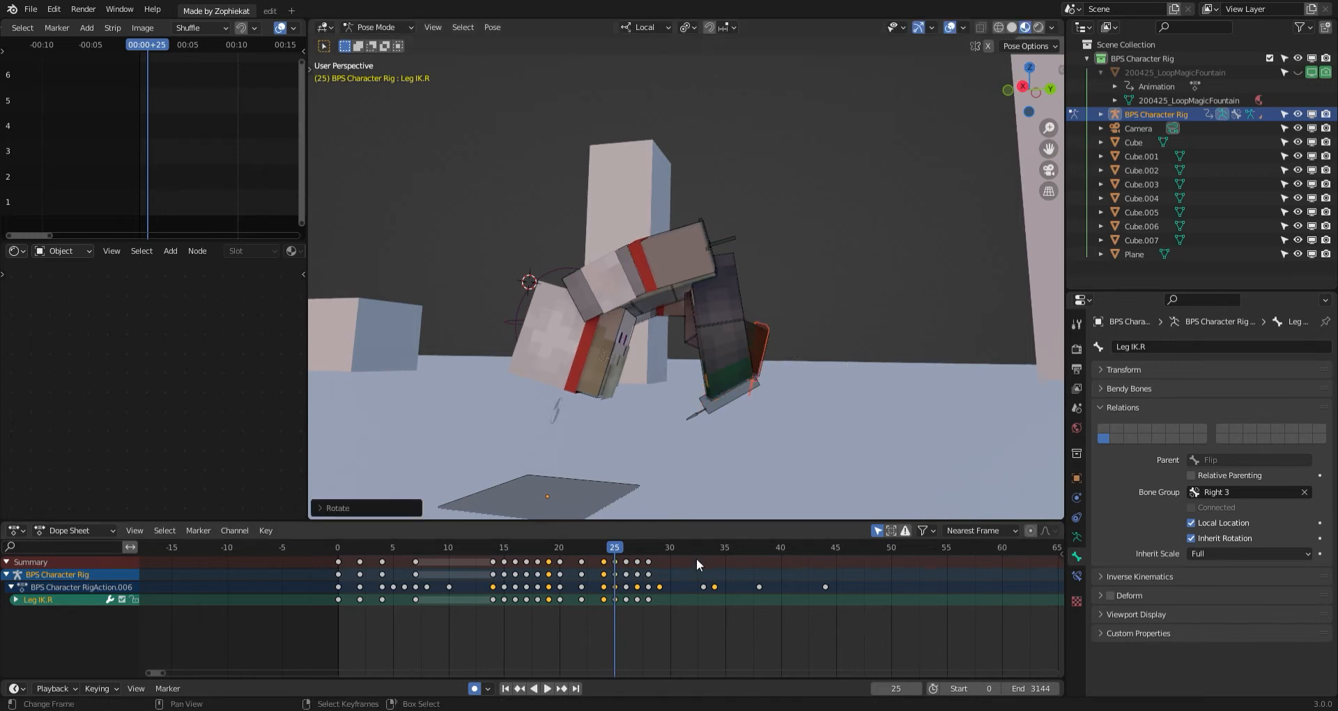
Advance to frame 26 and move and rotate Leg IK.R so the right foot trails the left.
{"action": "left_click", "coordinate": [625, 594]}
{"action": "middle_click_drag", "start_coordinate": [723, 490], "coordinate": [702, 453], "text": "shift"}
{"action": "key", "text": "g"}
{"action": "left_click", "coordinate": [785, 463]}
{"action": "key", "text": "r"}
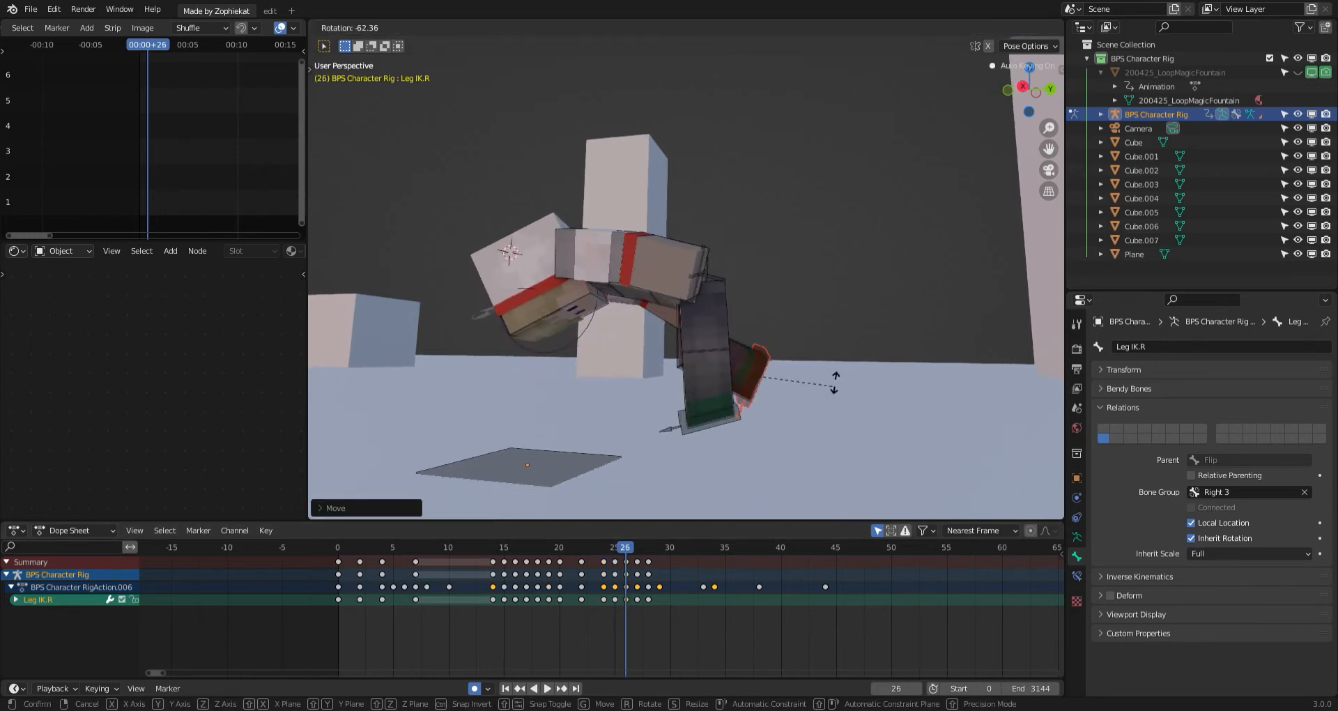
{"action": "left_click", "coordinate": [835, 381]}
Advance to frame 27 and move Leg IK.R up and behind the planted left foot.
{"action": "left_click", "coordinate": [636, 582]}
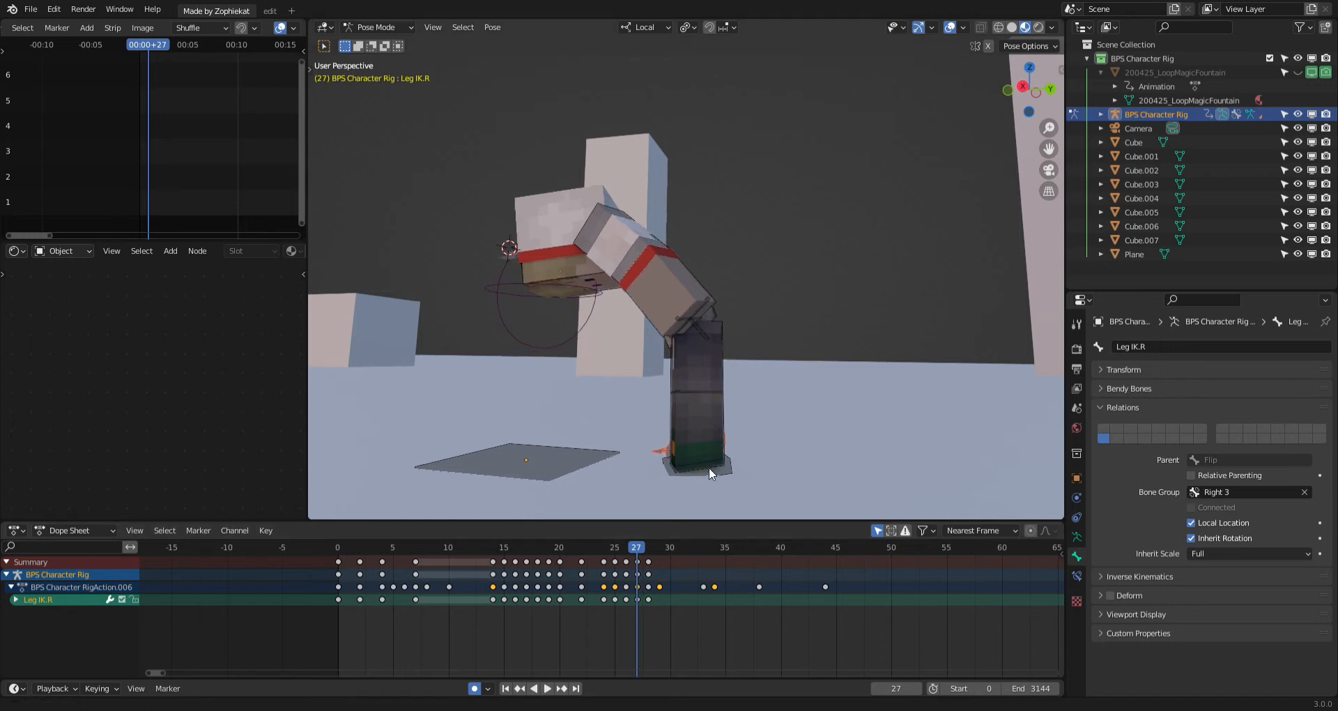
{"action": "middle_click_drag", "start_coordinate": [709, 467], "coordinate": [670, 454], "text": "shift"}
{"action": "key", "text": "g"}
{"action": "left_click", "coordinate": [758, 383]}
Go to frame 28 and trackball-rotate Leg IK.R, viewing the rig from the front.
{"action": "left_click", "coordinate": [641, 585]}
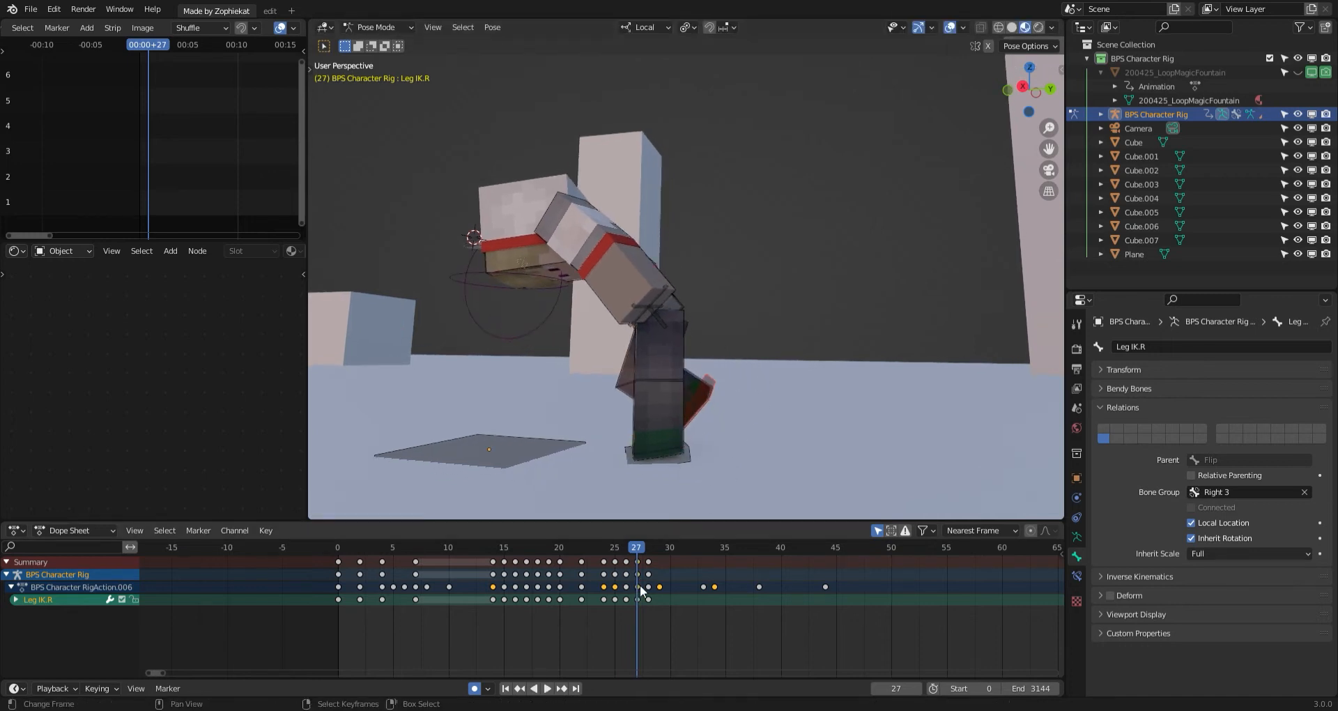
{"action": "left_click", "coordinate": [646, 584]}
{"action": "middle_click_drag", "start_coordinate": [692, 497], "coordinate": [848, 485]}
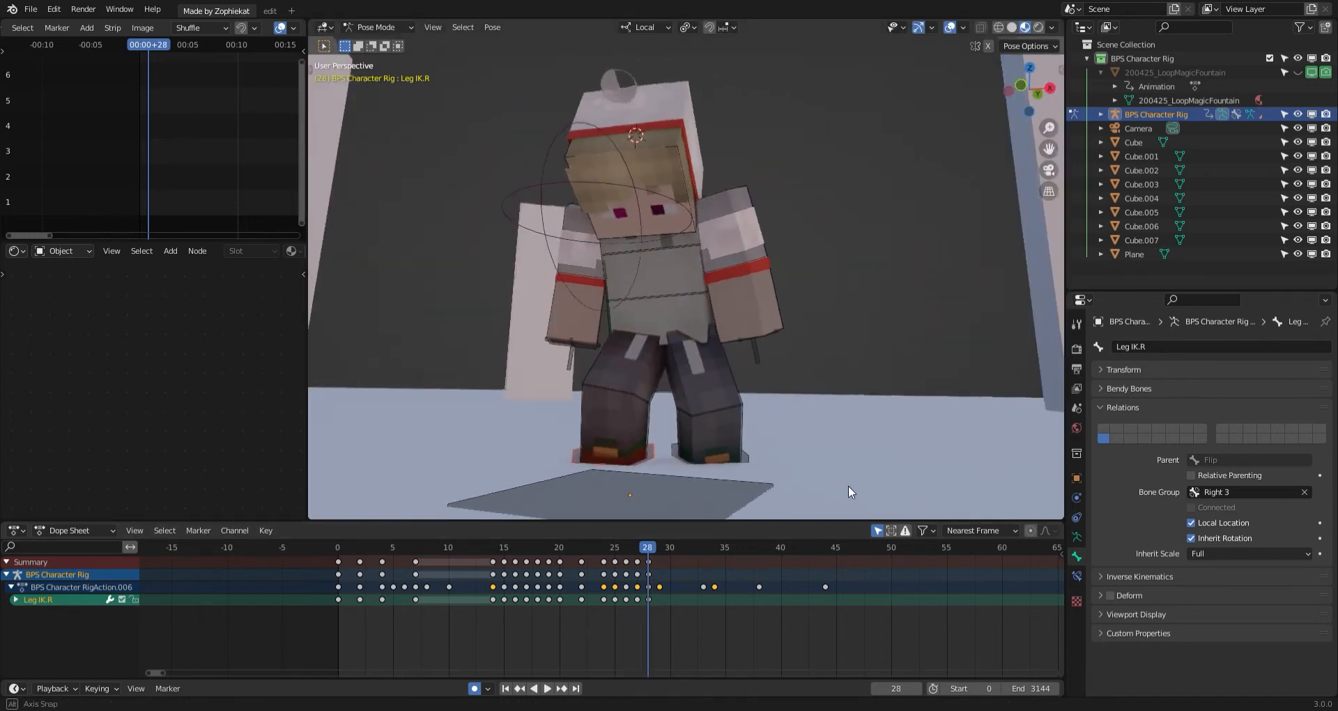
{"action": "key", "text": "r"}
{"action": "key", "text": "r"}
{"action": "left_click", "coordinate": [685, 469]}
Key the existing position of Leg IK.R at frame 29.
{"action": "left_click", "coordinate": [656, 564]}
{"action": "key", "text": "g"}
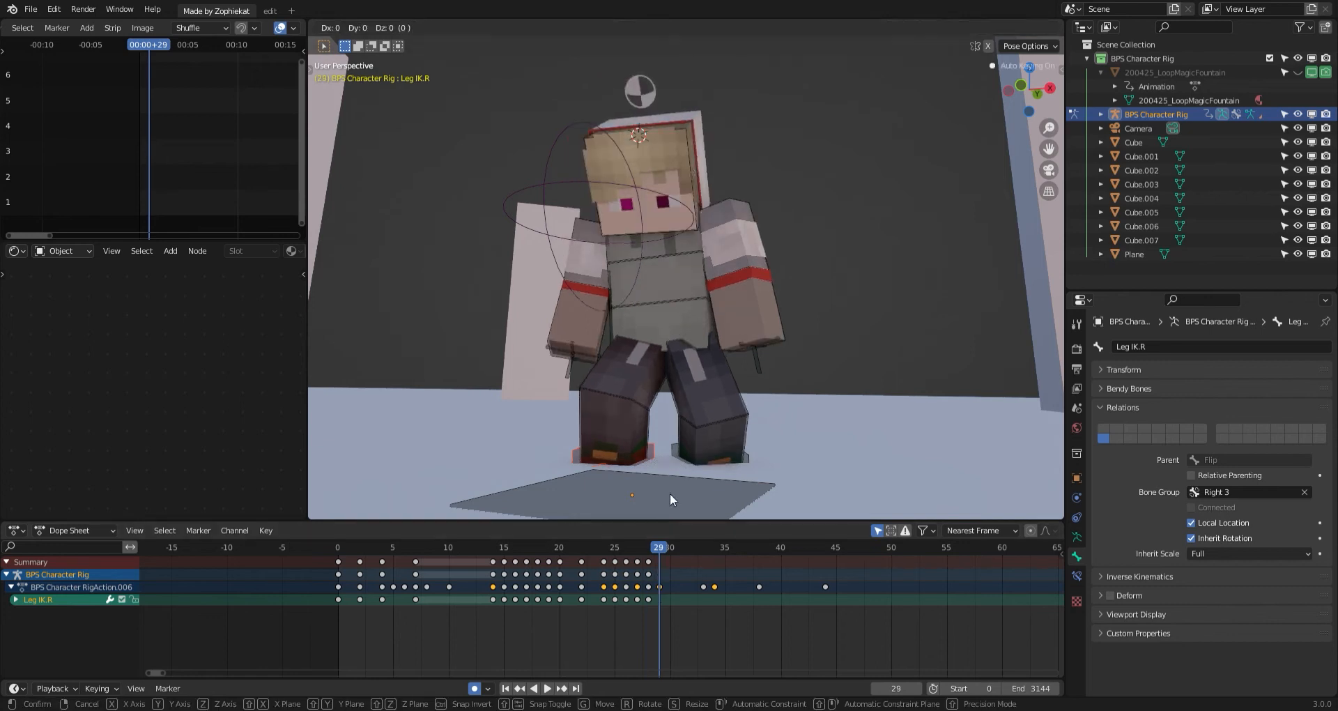
{"action": "left_click", "coordinate": [671, 495]}
Return to frame 28 and trackball-rotate Leg IK.R again, then adjust its position from the side.
{"action": "left_click", "coordinate": [646, 557]}
{"action": "key", "text": "r"}
{"action": "key", "text": "r"}
{"action": "left_click", "coordinate": [667, 481]}
{"action": "key", "text": "g"}
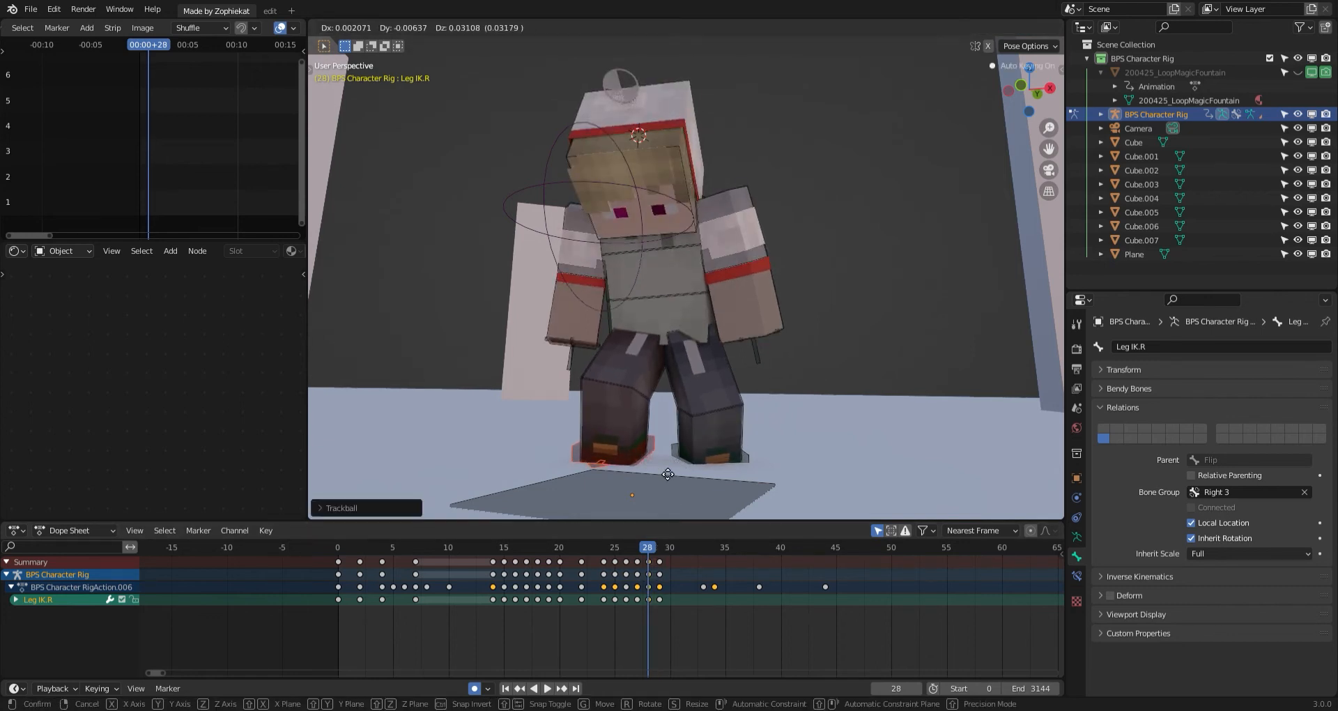
{"action": "middle_click_drag", "start_coordinate": [663, 467], "coordinate": [588, 473]}
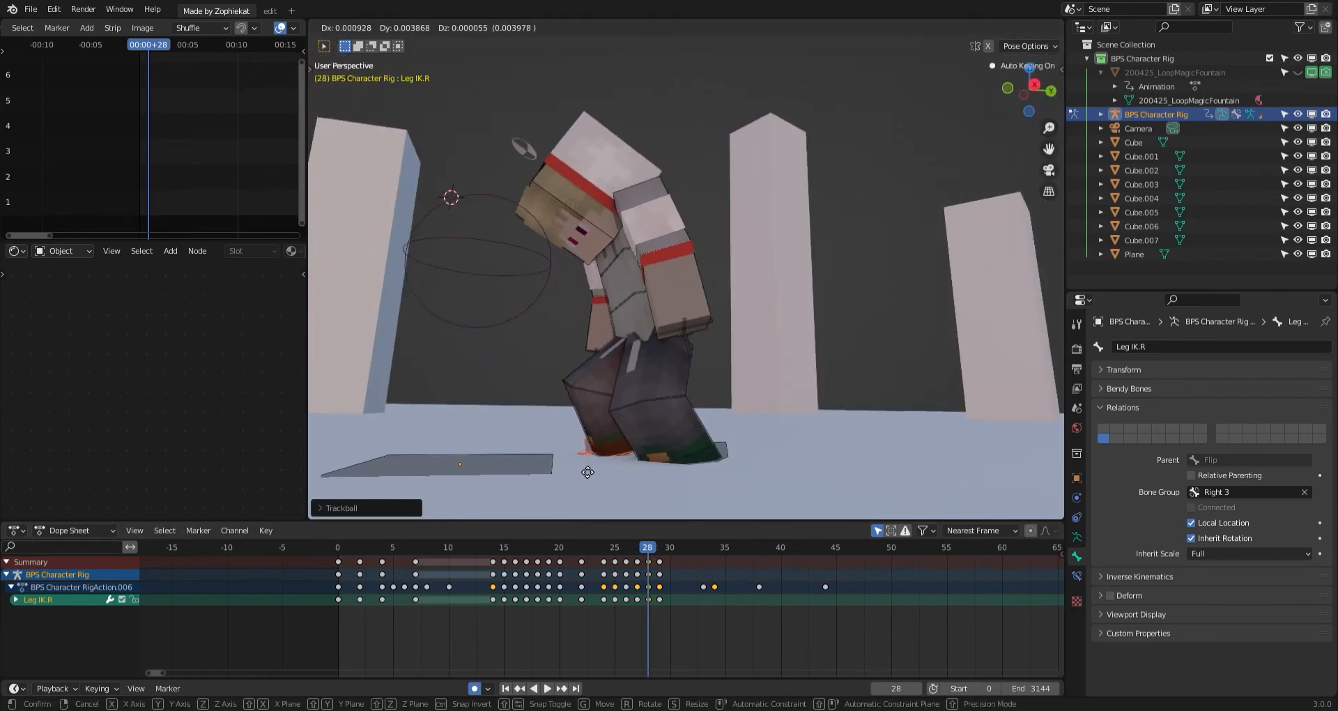
{"action": "left_click", "coordinate": [592, 466]}
Step back to frame 27 and readjust the position of Leg IK.R.
{"action": "left_click", "coordinate": [637, 595]}
{"action": "middle_click_drag", "start_coordinate": [703, 486], "coordinate": [673, 488]}
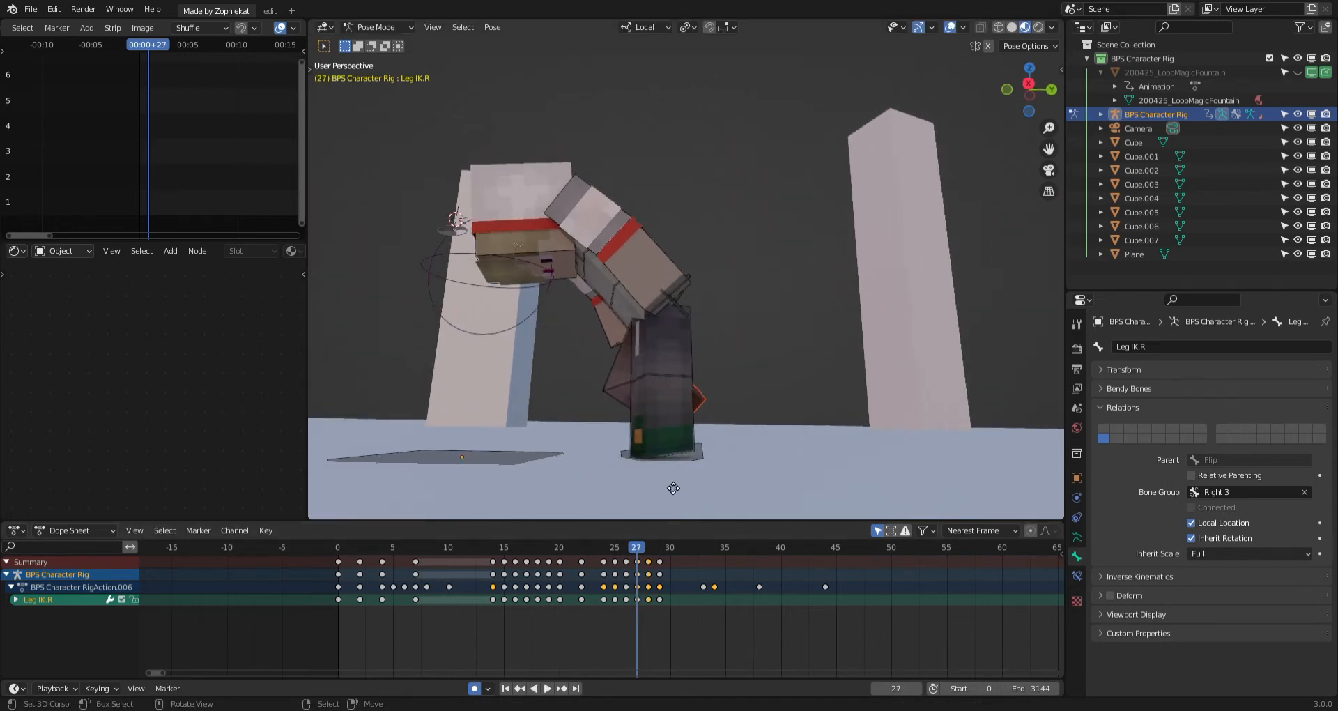
{"action": "key", "text": "g"}
{"action": "left_click", "coordinate": [687, 482]}
Step back to frame 26 and move Leg IK.R farther behind the left leg.
{"action": "left_click", "coordinate": [623, 576]}
{"action": "key", "text": "g"}
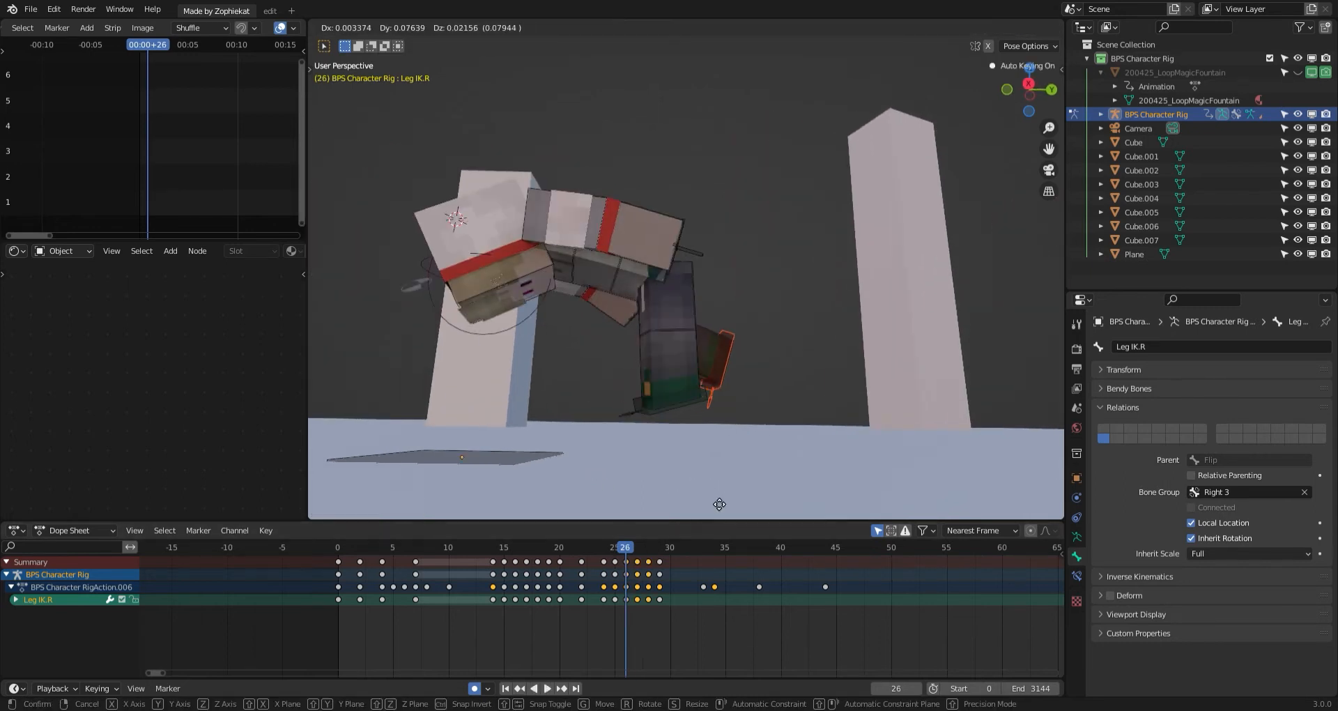
{"action": "left_click", "coordinate": [731, 493]}
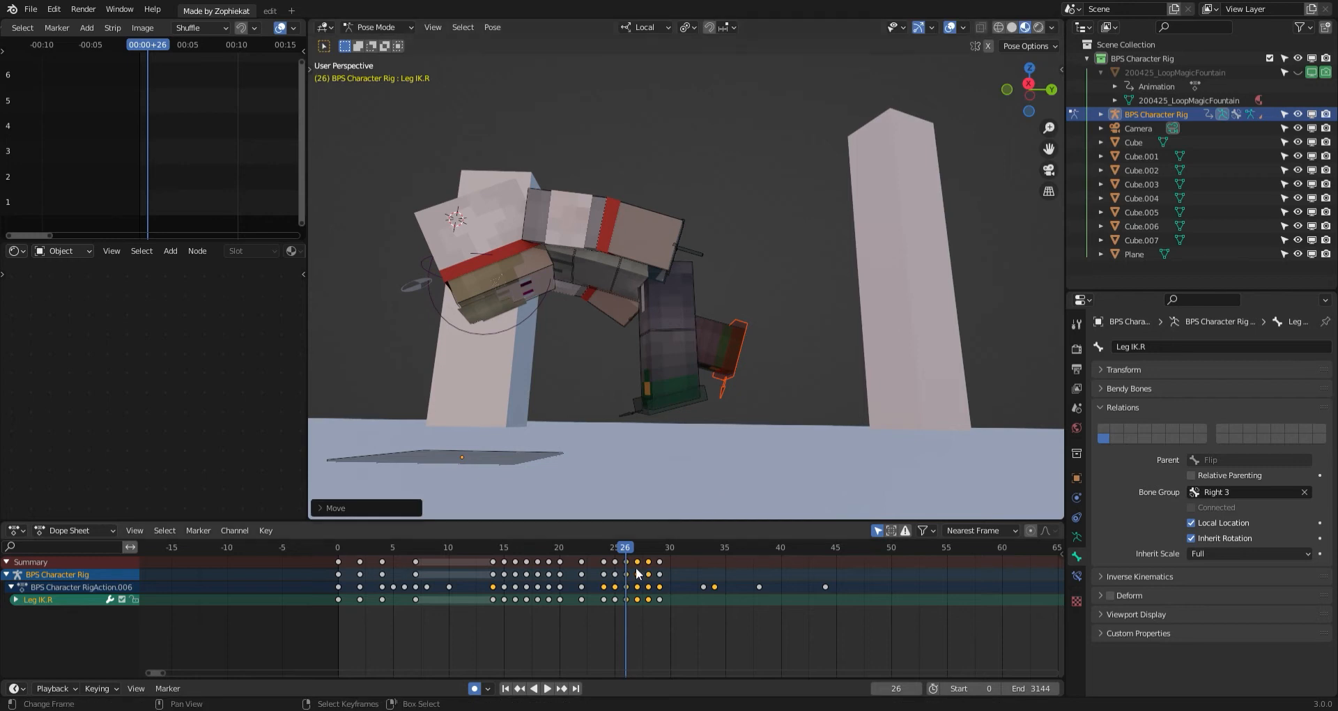
Step back to frame 25 and refine the position and rotation of Leg IK.R.
{"action": "left_click", "coordinate": [618, 561]}
{"action": "left_click_drag", "start_coordinate": [615, 560], "coordinate": [617, 561]}
{"action": "key", "text": "g"}
{"action": "left_click", "coordinate": [738, 445]}
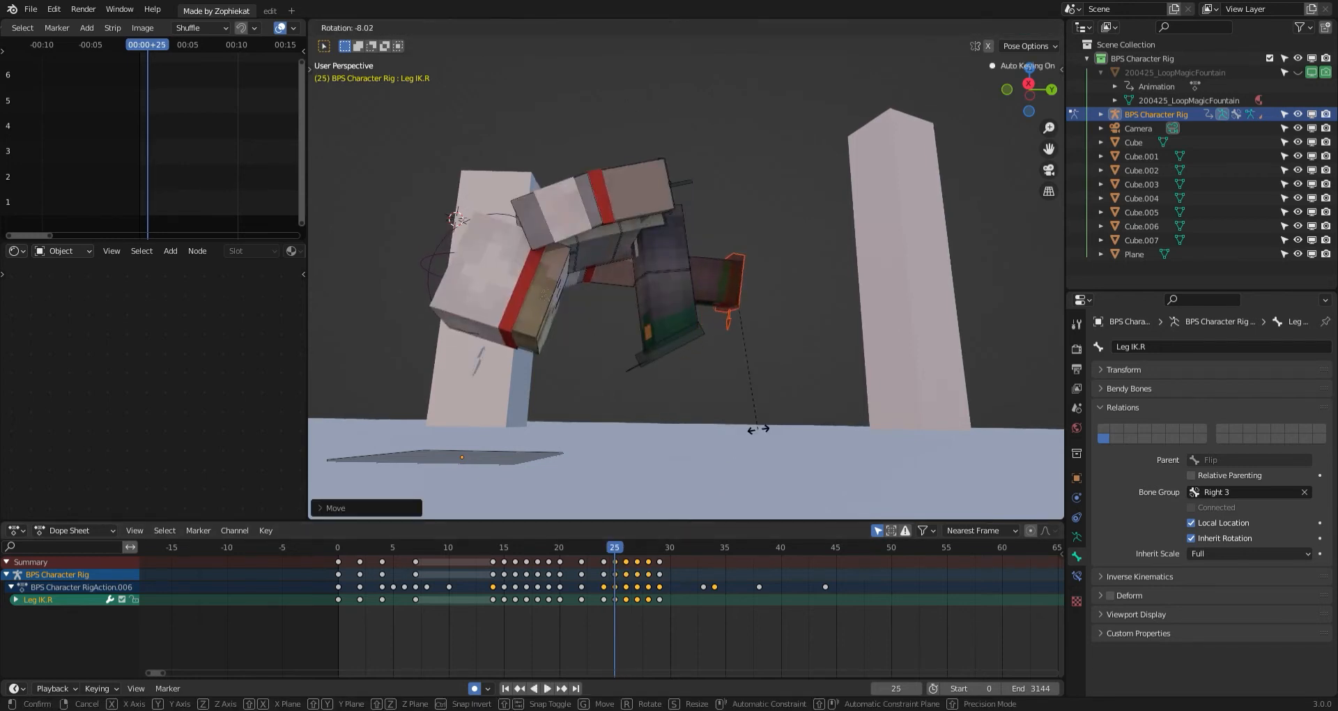
Rotate and move Leg IK.R at frame 24, then play the flip back from the front.
{"action": "left_click", "coordinate": [605, 568]}
{"action": "middle_click_drag", "start_coordinate": [641, 510], "coordinate": [662, 490]}
{"action": "key", "text": "r"}
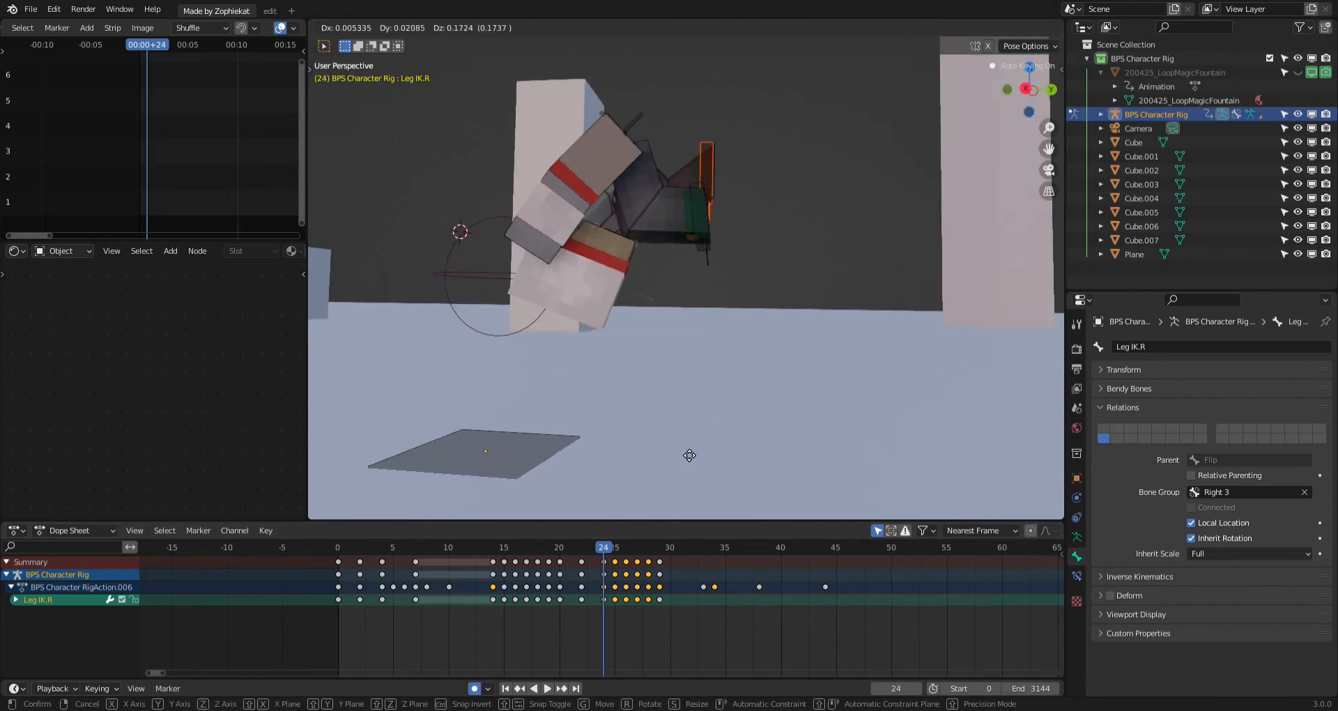
{"action": "key", "text": "space"}
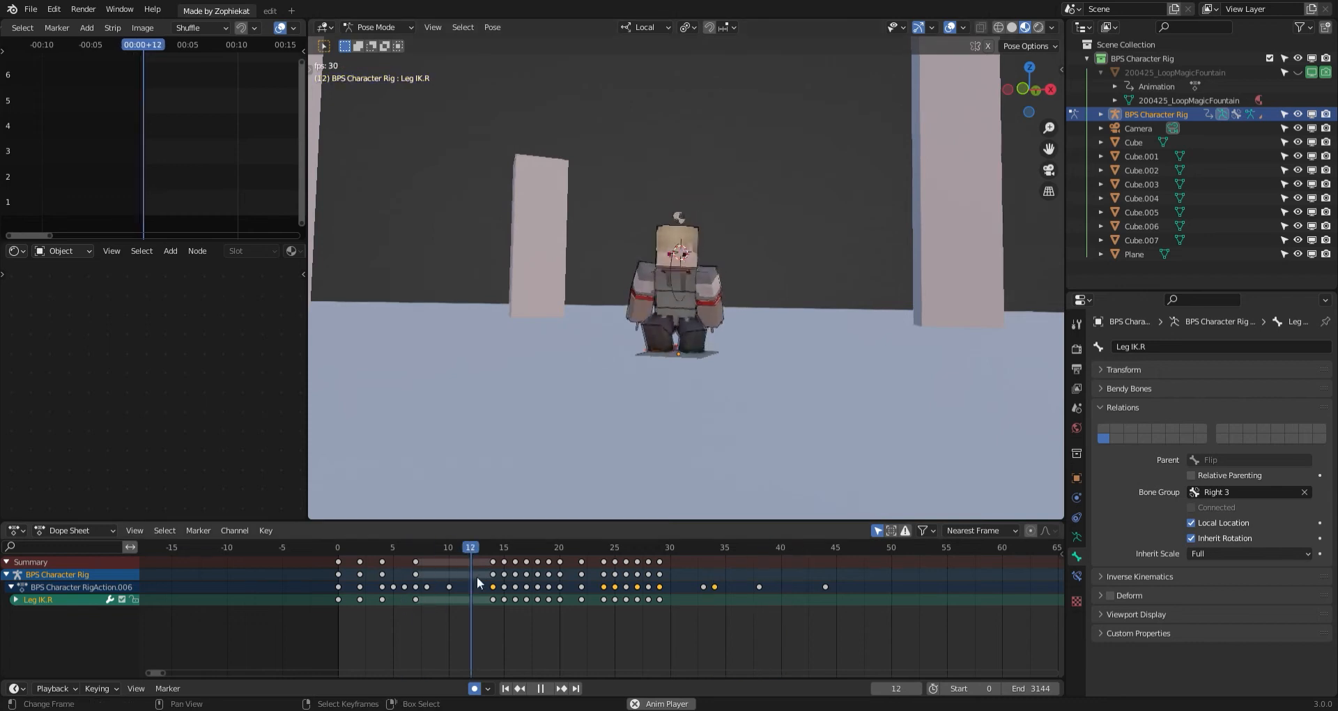
{"action": "key", "text": "space"}
Select the Torso bone and key its rotation at frame 0.
{"action": "left_click", "coordinate": [678, 277]}
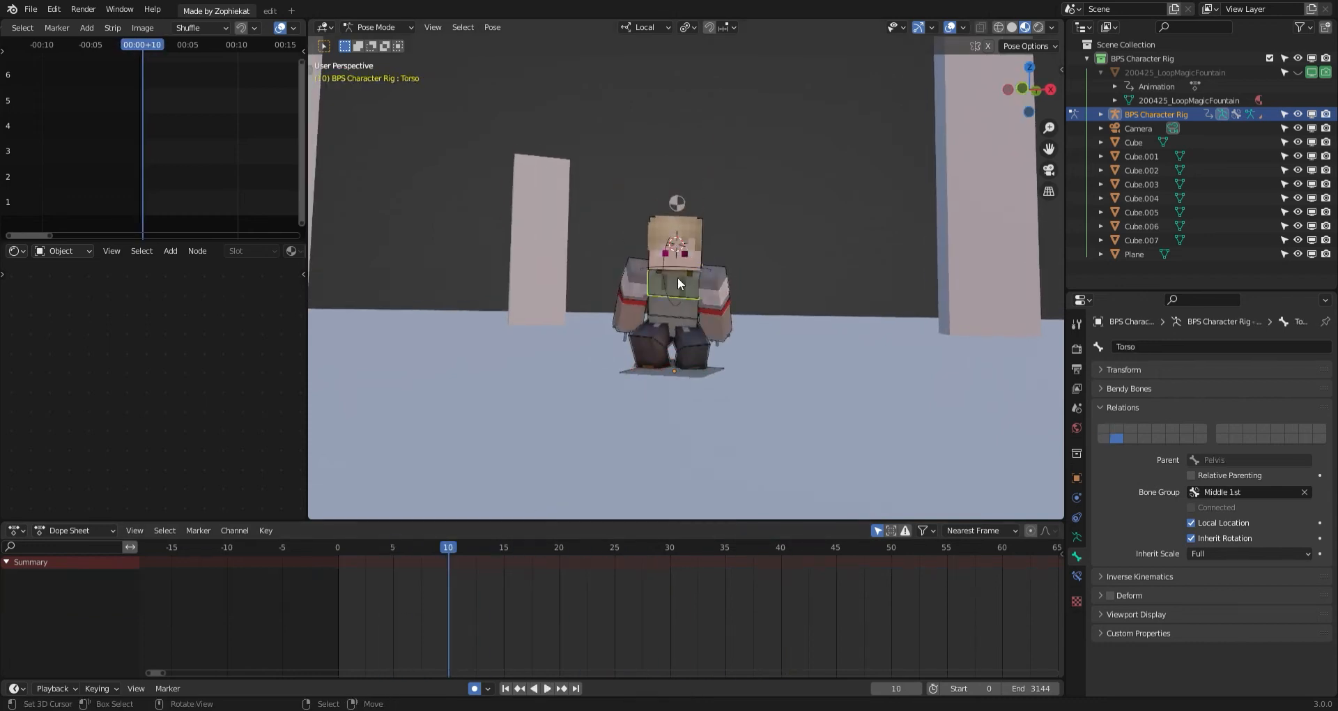
{"action": "left_click", "coordinate": [340, 577]}
{"action": "scroll", "coordinate": [661, 300], "scroll_direction": "up", "scroll_amount": 5}
{"action": "scroll", "coordinate": [699, 296], "scroll_direction": "down", "scroll_amount": 1}
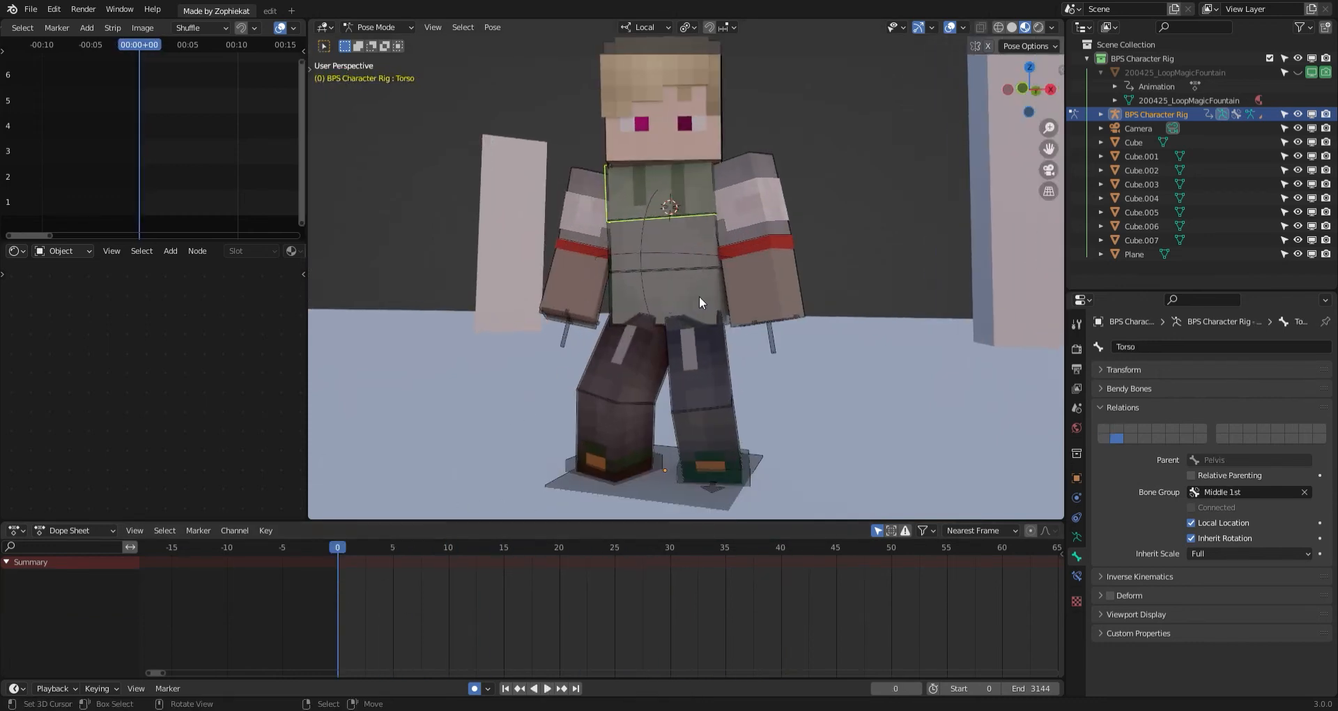
{"action": "key", "text": "r"}
{"action": "left_click", "coordinate": [698, 296]}
Advance to frame 5 and trackball-rotate the Torso bone.
{"action": "key", "text": "Right"}
{"action": "key", "text": "Right"}
{"action": "key", "text": "Right"}
{"action": "key", "text": "Right"}
{"action": "key", "text": "Right"}
{"action": "key", "text": "r"}
{"action": "key", "text": "r"}
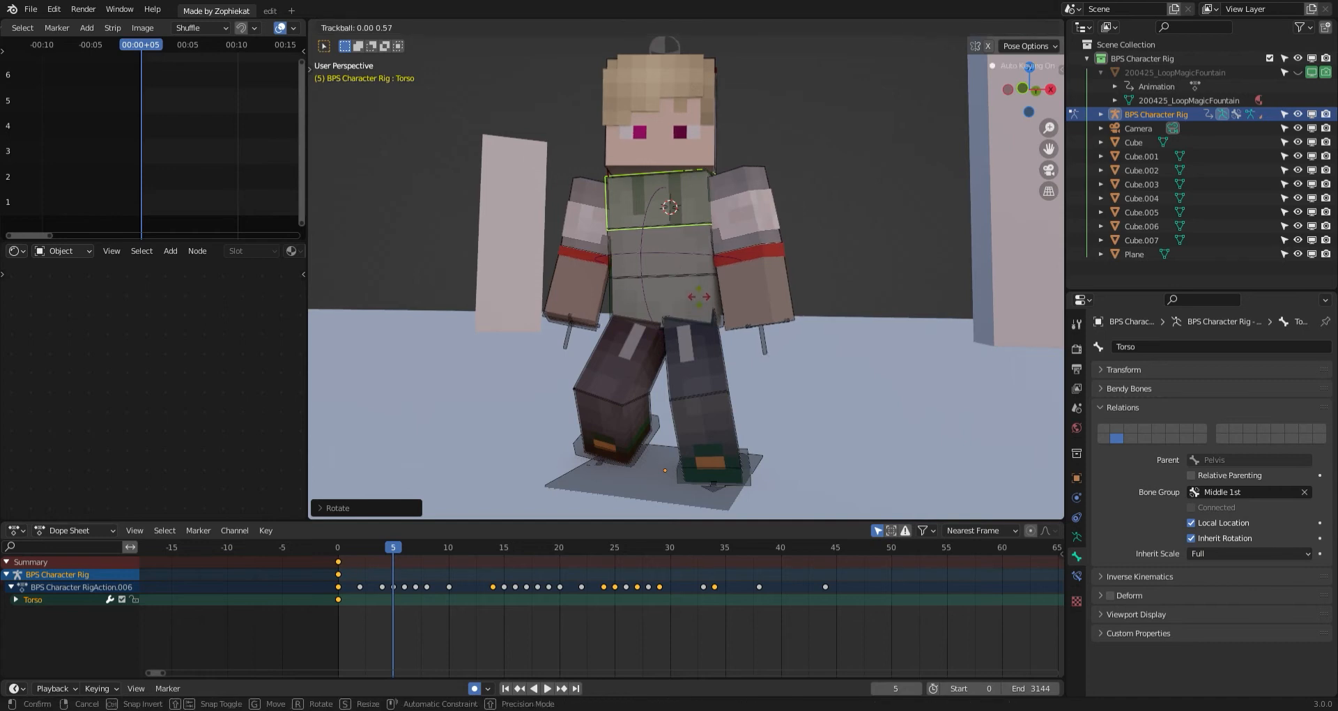
{"action": "left_click", "coordinate": [702, 289]}
{"action": "key", "text": "r"}
{"action": "key", "text": "r"}
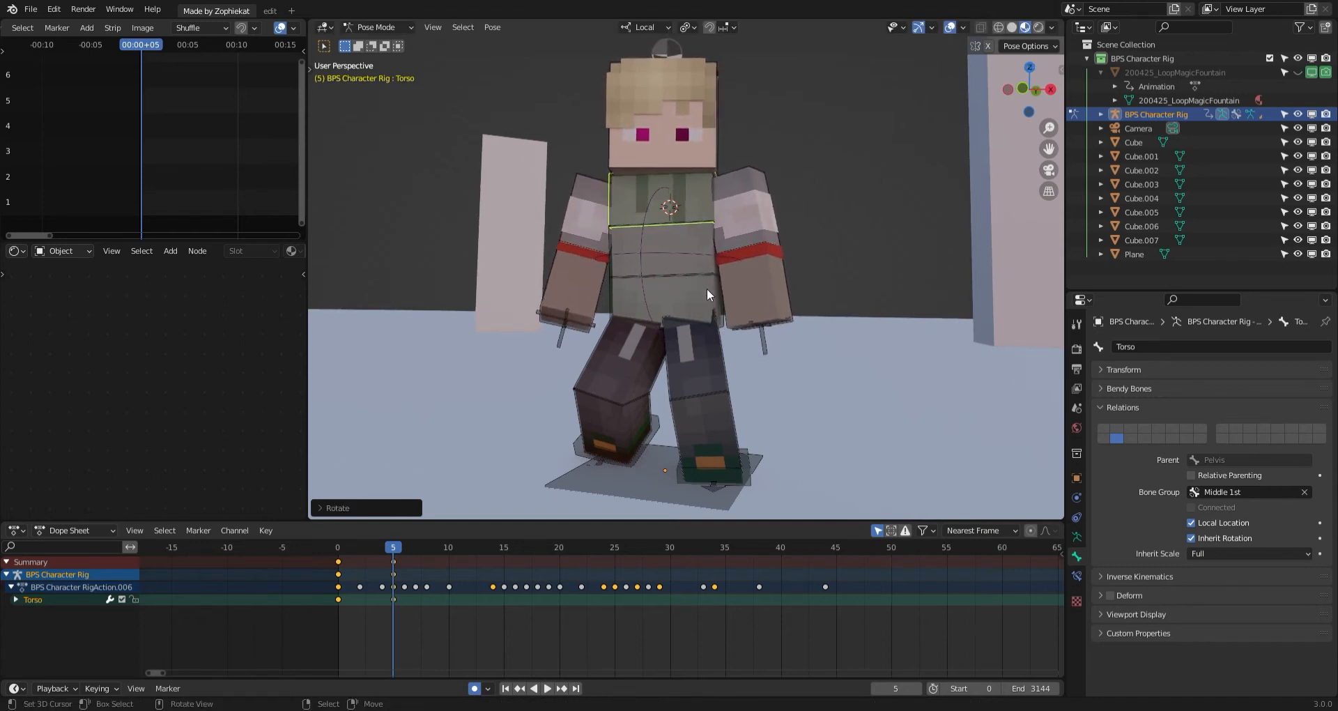
Advance to frame 11 and trackball-rotate and rotate the Torso bone for the crouch.
{"action": "key", "text": "Right"}
{"action": "key", "text": "Right"}
{"action": "key", "text": "Right"}
{"action": "key", "text": "Right"}
{"action": "key", "text": "Right"}
{"action": "key", "text": "Right"}
{"action": "key", "text": "r"}
{"action": "key", "text": "r"}
{"action": "left_click", "coordinate": [717, 380]}
{"action": "key", "text": "r"}
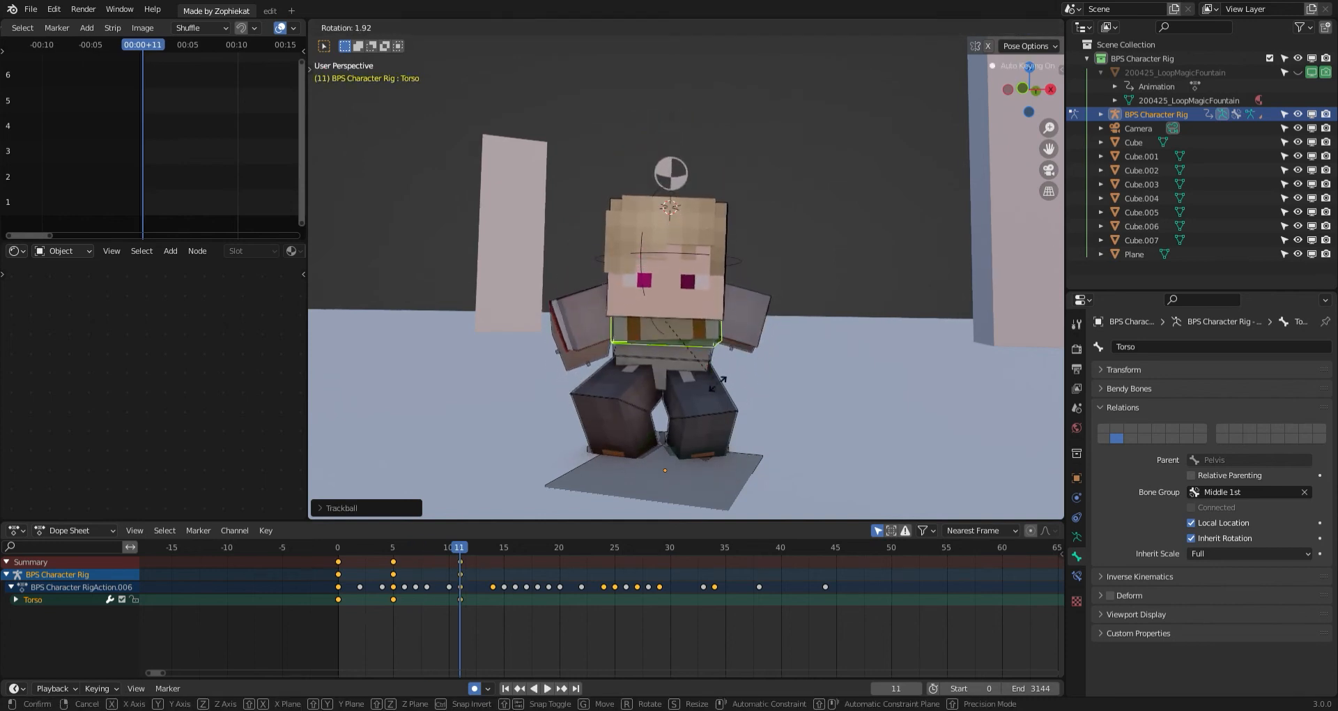
{"action": "left_click", "coordinate": [717, 382]}
Go to frame 16 and trackball-rotate the Torso bone backward for the takeoff.
{"action": "key", "text": "space"}
{"action": "key", "text": "space"}
{"action": "middle_click_drag", "start_coordinate": [722, 280], "coordinate": [715, 311], "text": "shift"}
{"action": "key", "text": "r"}
{"action": "key", "text": "r"}
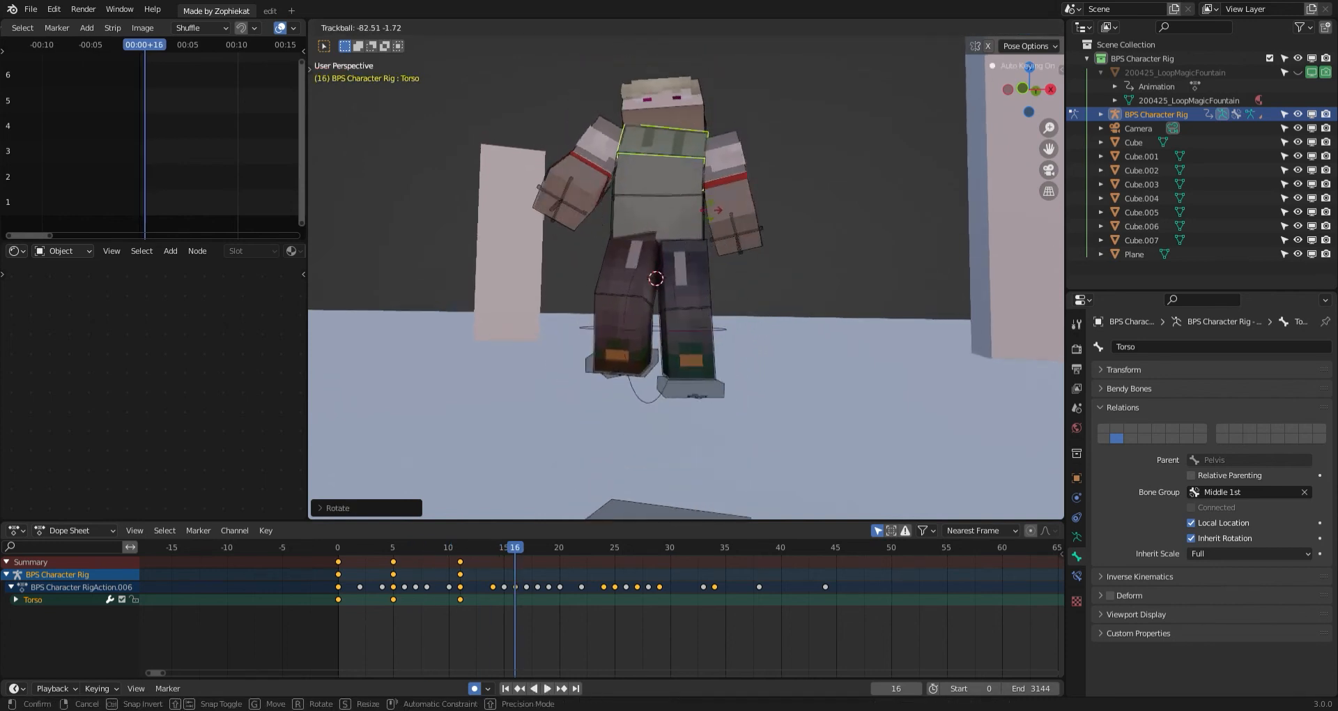
{"action": "left_click", "coordinate": [731, 179]}
Advance to frame 22 and rotate the Torso bone for the upside-down tuck, then preview the motion.
{"action": "key", "text": "Right"}
{"action": "key", "text": "Right"}
{"action": "key", "text": "Right"}
{"action": "key", "text": "Right"}
{"action": "key", "text": "Right"}
{"action": "key", "text": "Right"}
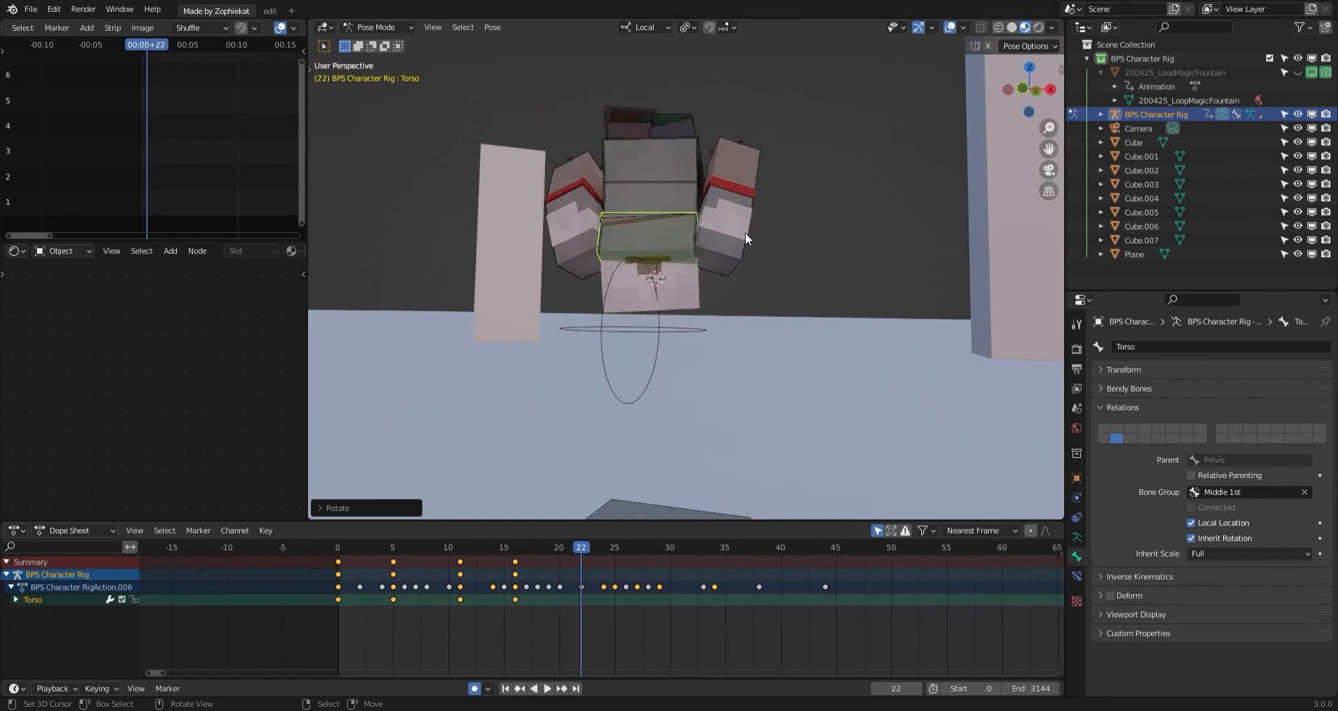
{"action": "key", "text": "r"}
{"action": "left_click", "coordinate": [731, 378]}
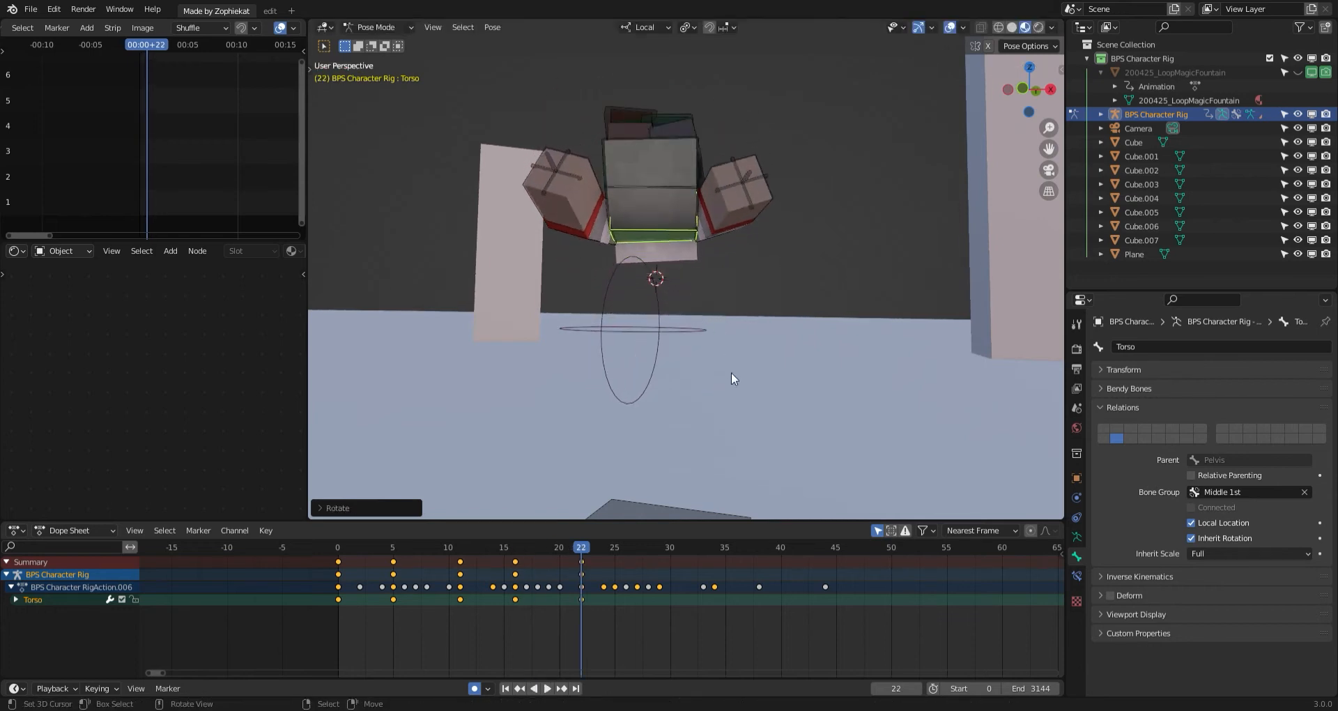
{"action": "key", "text": "space"}
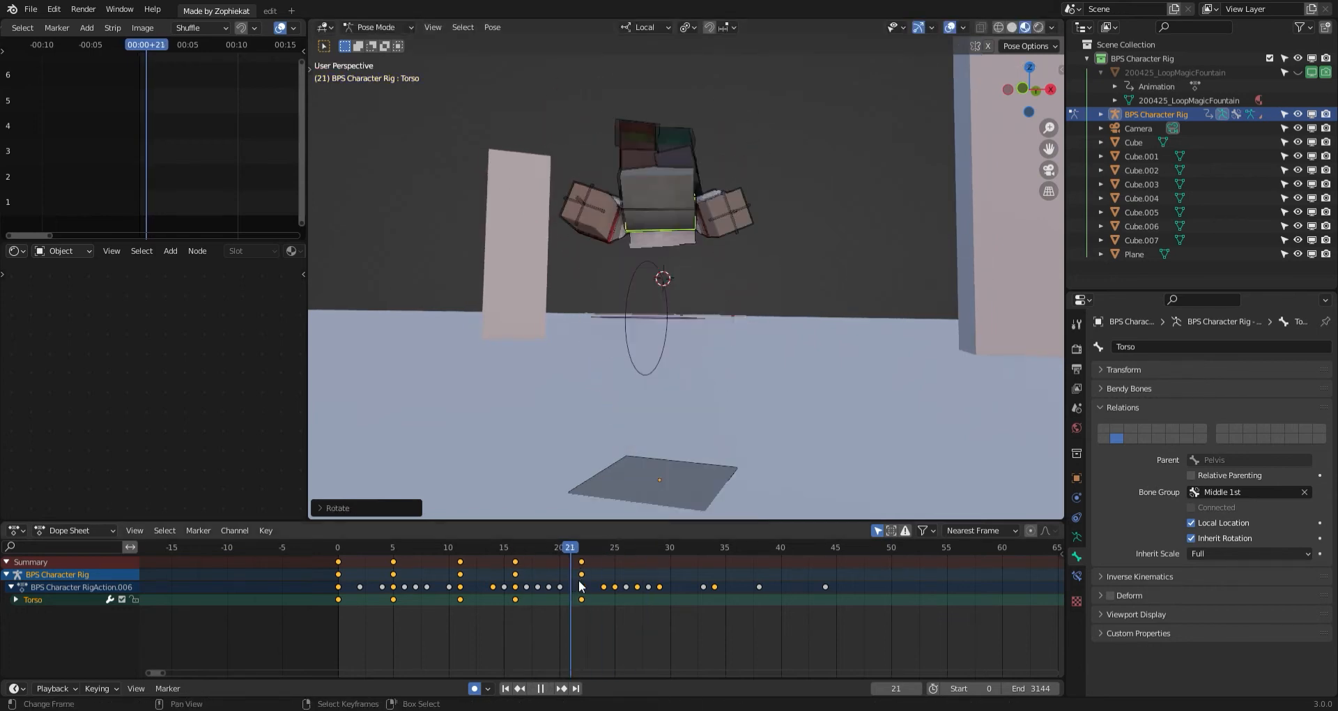
Go to frame 30 and rotate and trackball-rotate the Torso bone upright for the landing.
{"action": "key", "text": "space"}
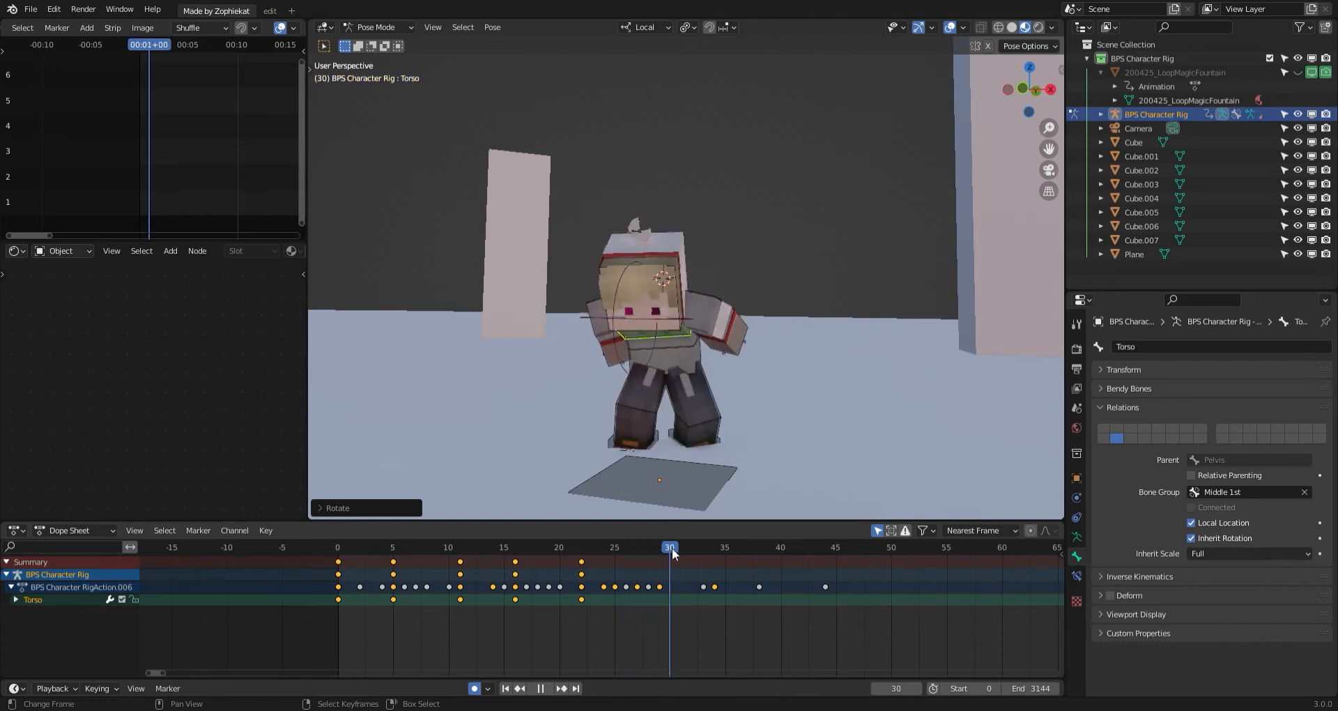
{"action": "key", "text": "r"}
{"action": "left_click", "coordinate": [697, 455]}
{"action": "key", "text": "r"}
{"action": "key", "text": "r"}
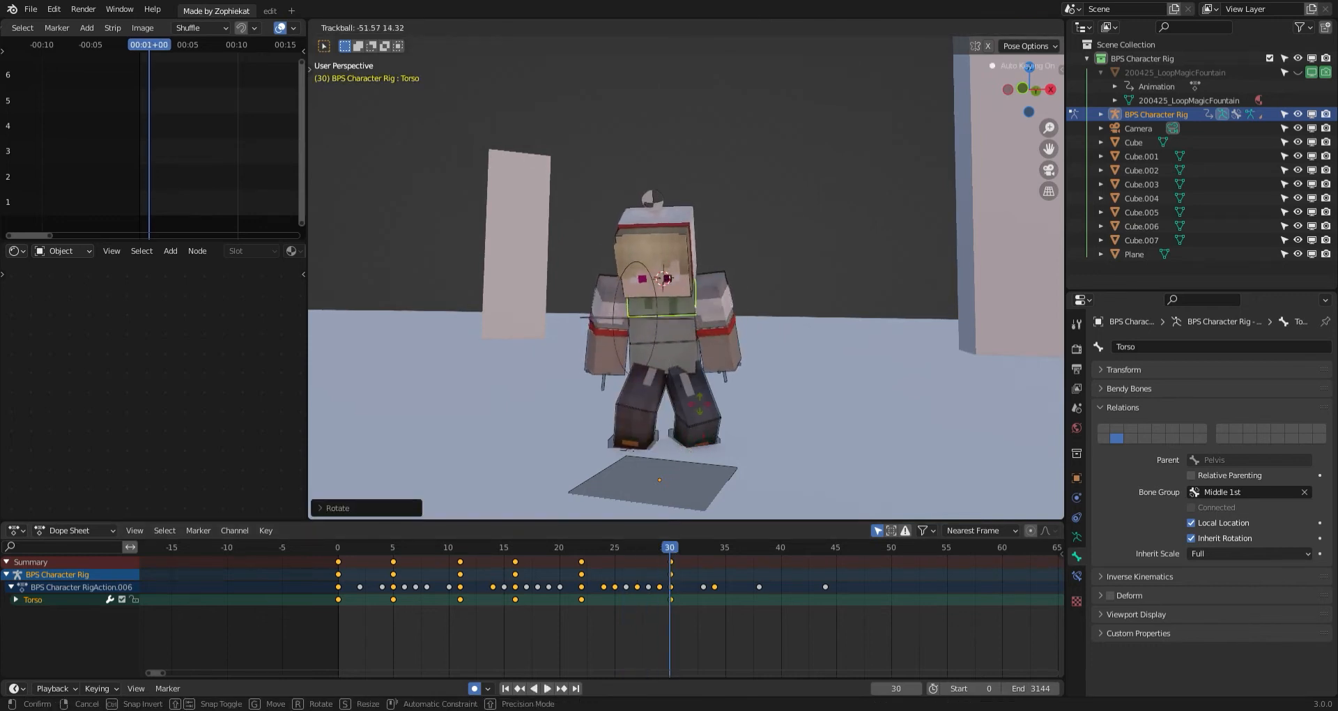
{"action": "left_click", "coordinate": [700, 395]}
{"action": "key", "text": "r"}
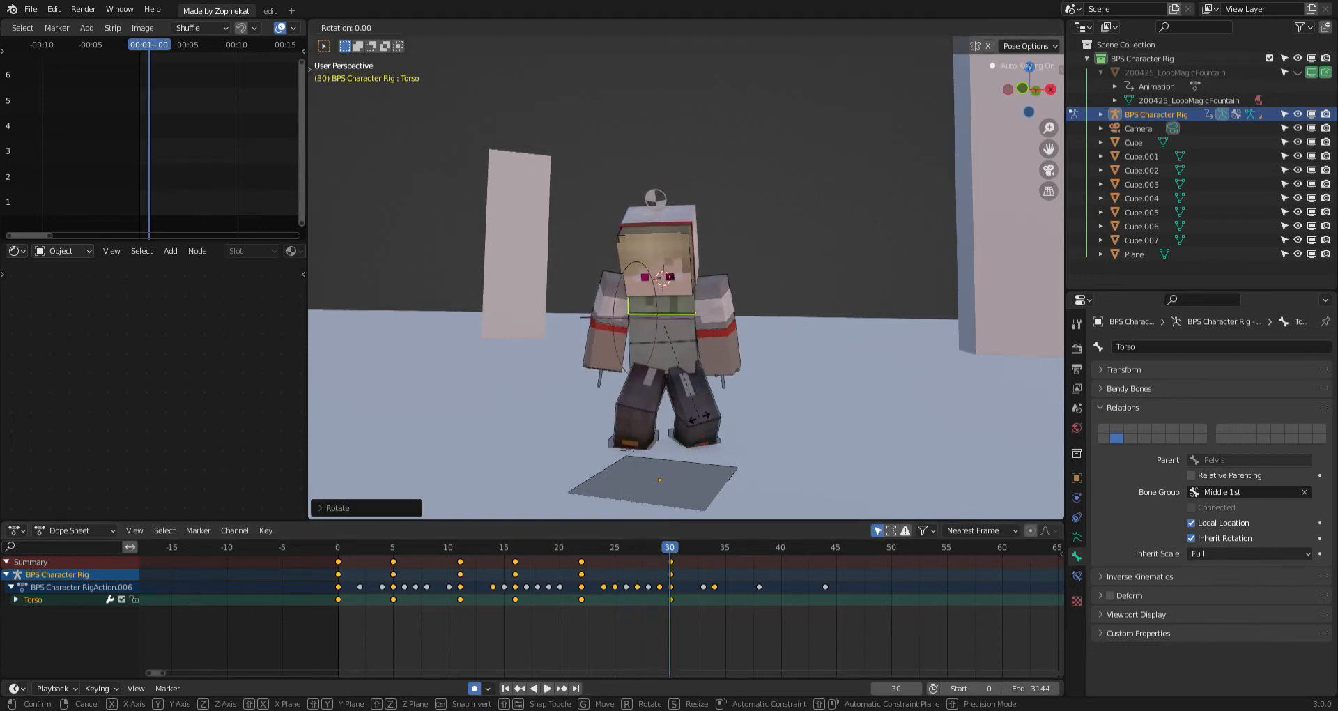
Rotate the Torso bone slightly at frame 37 and again at frame 45 to settle the landing.
{"action": "key", "text": "Right"}
{"action": "key", "text": "Right"}
{"action": "key", "text": "Right"}
{"action": "key", "text": "Right"}
{"action": "key", "text": "Right"}
{"action": "key", "text": "Right"}
{"action": "key", "text": "Right"}
{"action": "key", "text": "r"}
{"action": "left_click", "coordinate": [700, 423]}
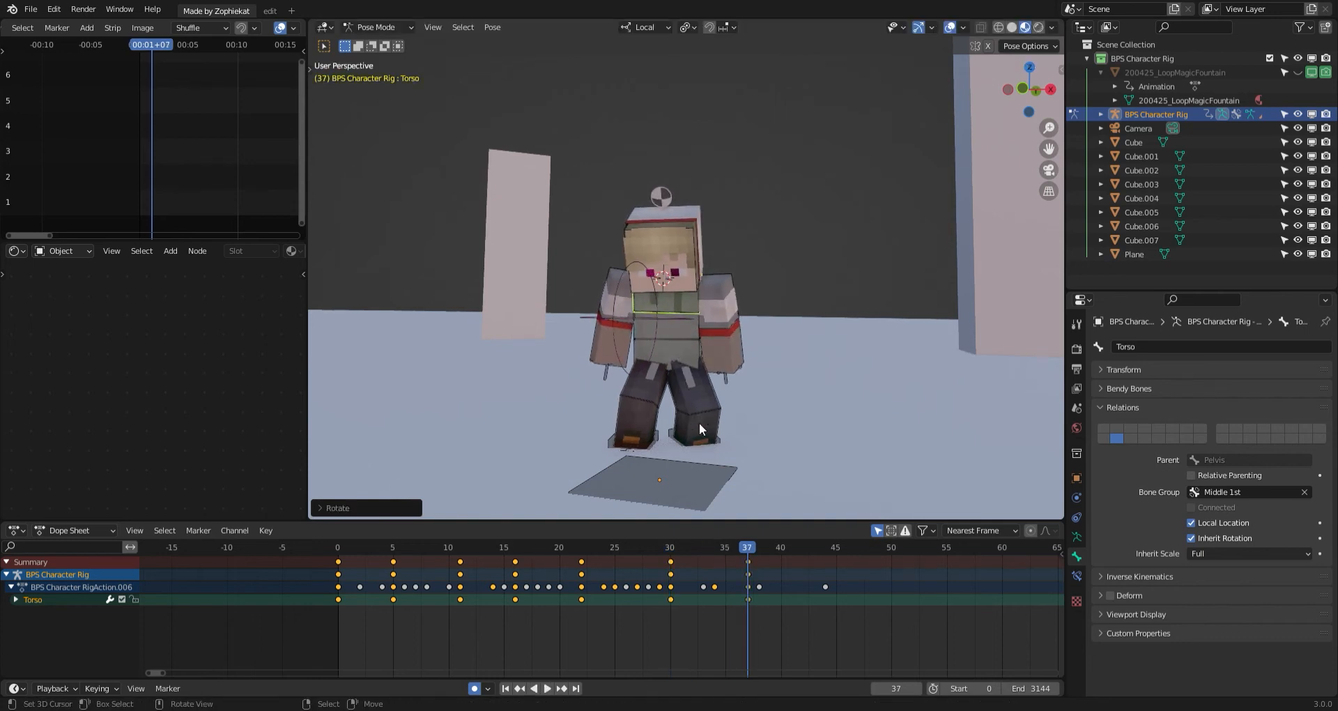
{"action": "left_click", "coordinate": [710, 416]}
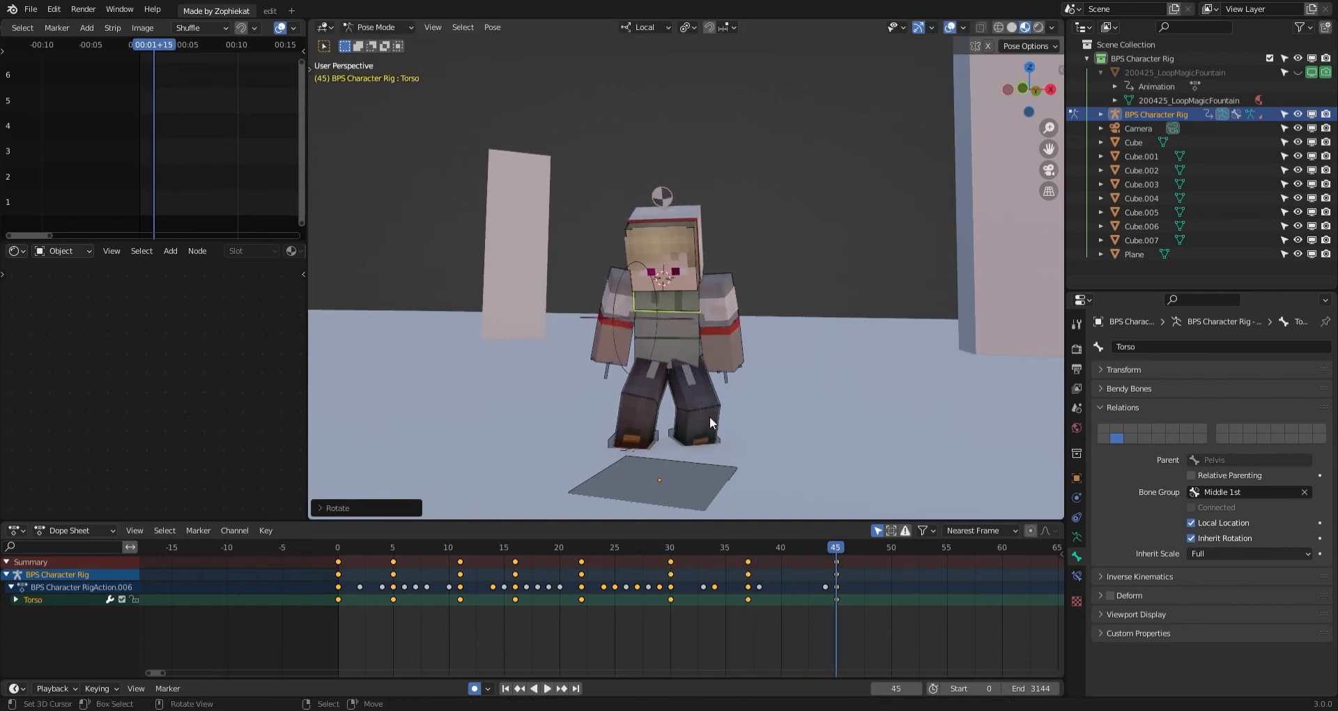
Play the backflip from frame 0 and examine the torso motion from the front and side, stopping at frame 8.
{"action": "left_click_drag", "start_coordinate": [777, 622], "coordinate": [717, 583]}
{"action": "left_click", "coordinate": [336, 594]}
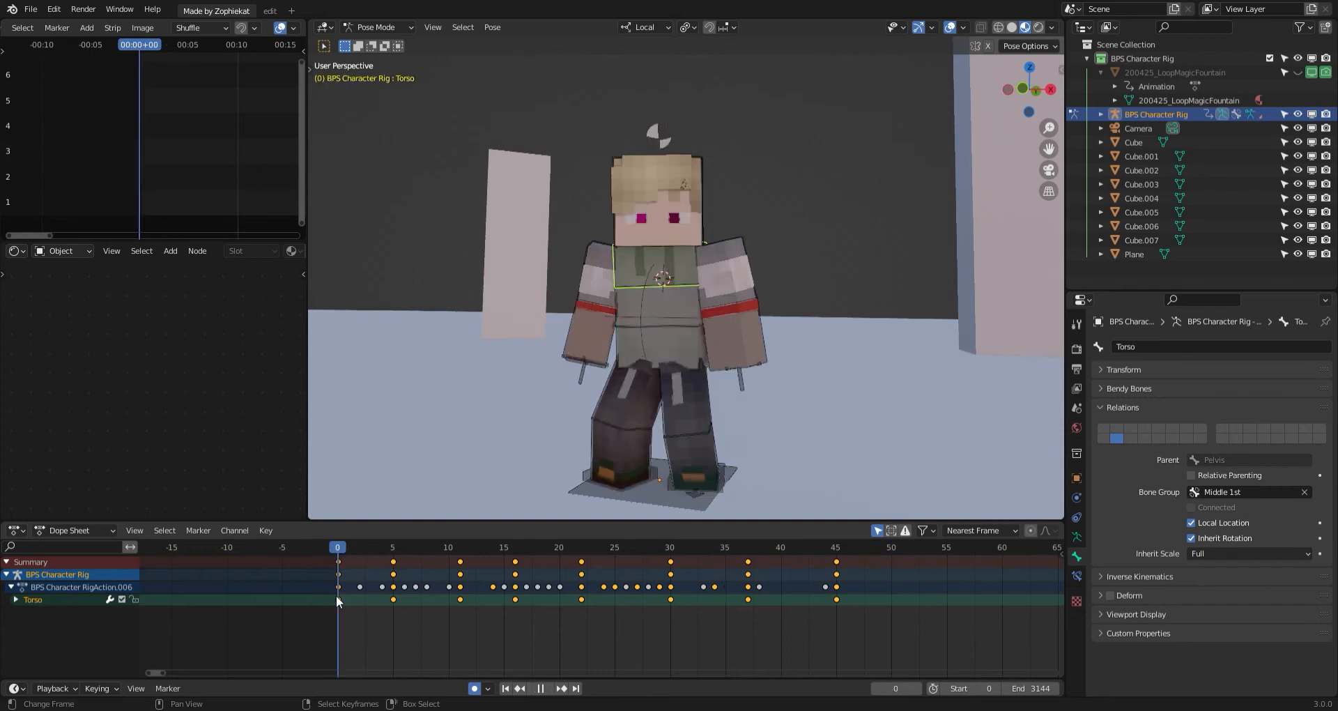
{"action": "key", "text": "space"}
{"action": "left_click", "coordinate": [348, 597]}
{"action": "scroll", "coordinate": [644, 476], "scroll_direction": "up", "scroll_amount": 2}
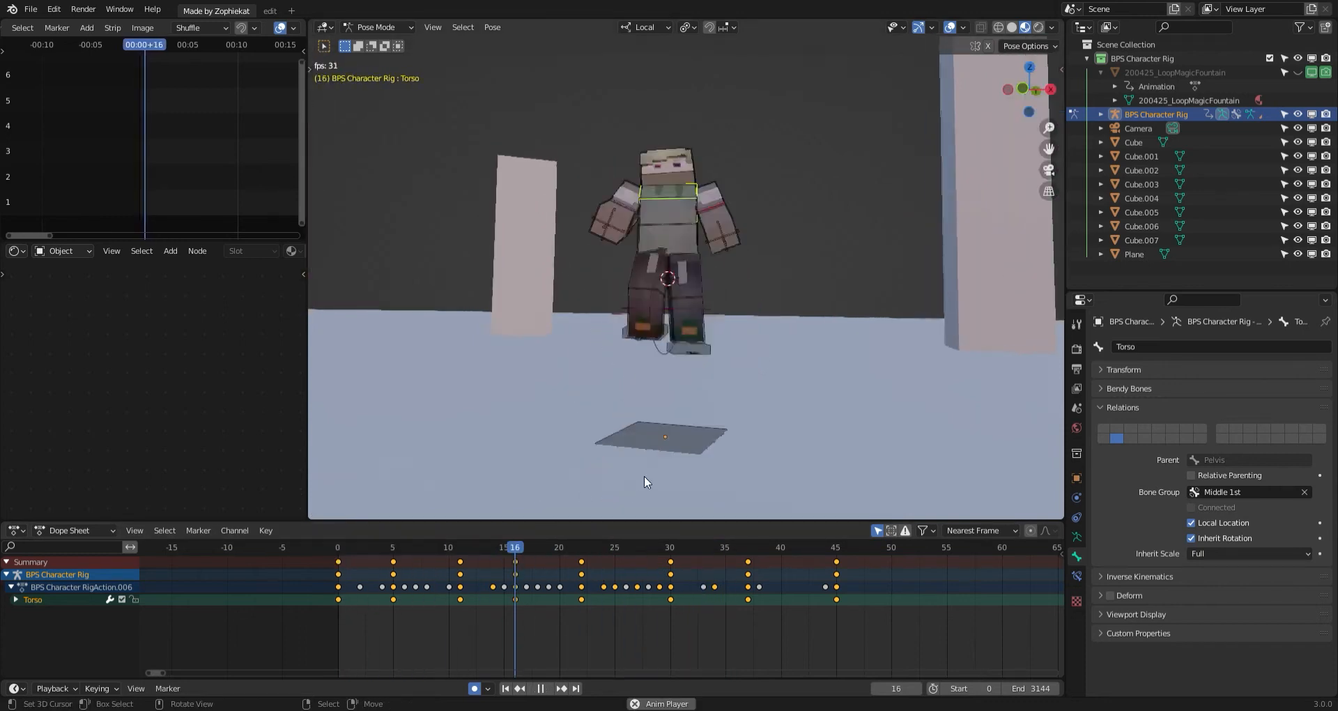
{"action": "left_click", "coordinate": [432, 597]}
{"action": "middle_click_drag", "start_coordinate": [614, 472], "coordinate": [561, 480]}
{"action": "left_click", "coordinate": [390, 616]}
{"action": "key", "text": "space"}
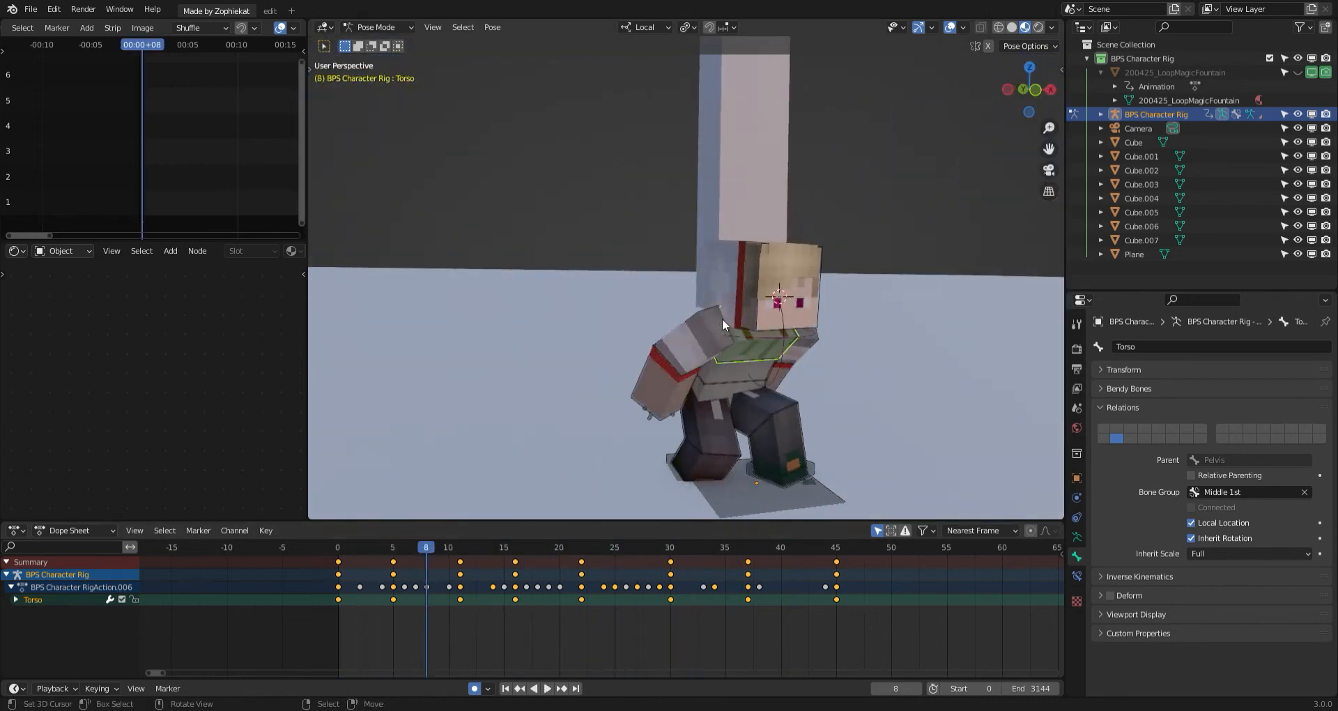
Rotate the right upper arm (Top Arm.R) slightly outward from the body at frame 0.
{"action": "right_click", "coordinate": [722, 319]}
{"action": "middle_click_drag", "start_coordinate": [707, 340], "coordinate": [659, 331]}
{"action": "left_click", "coordinate": [341, 544]}
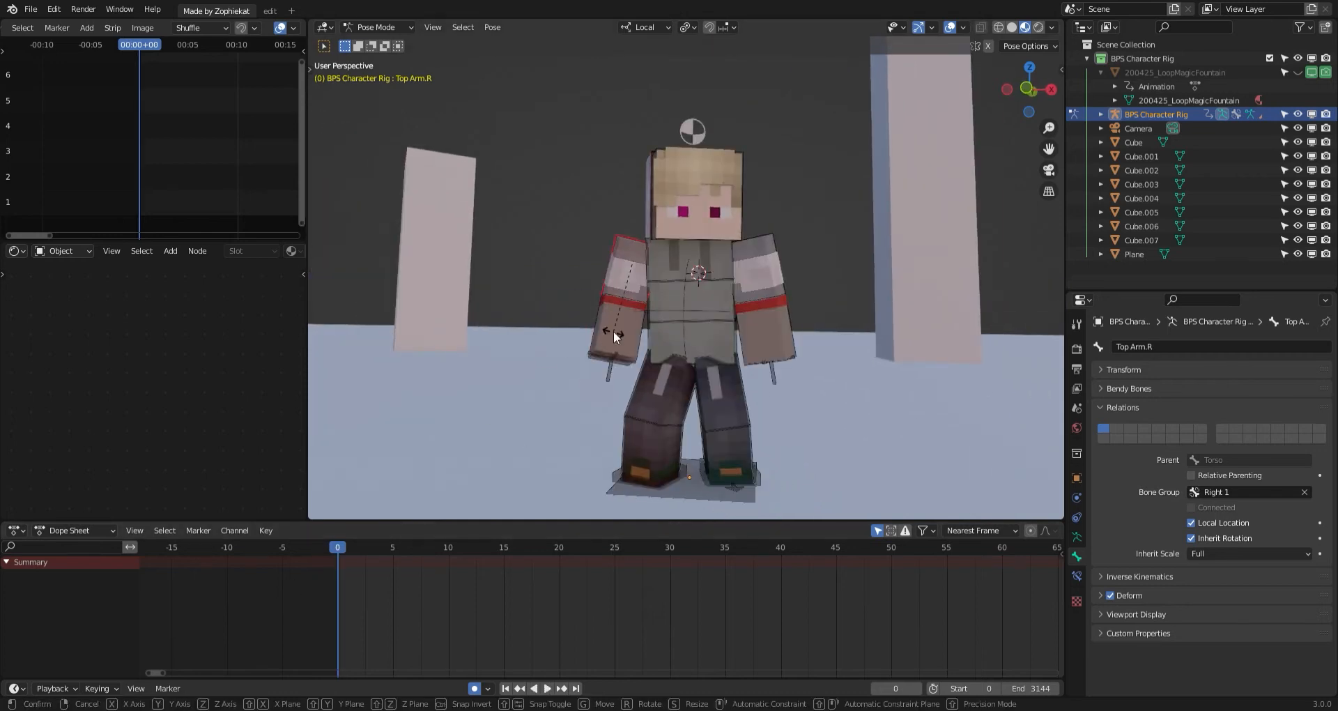
{"action": "left_click", "coordinate": [614, 331]}
{"action": "scroll", "coordinate": [648, 348], "scroll_direction": "up", "scroll_amount": 2}
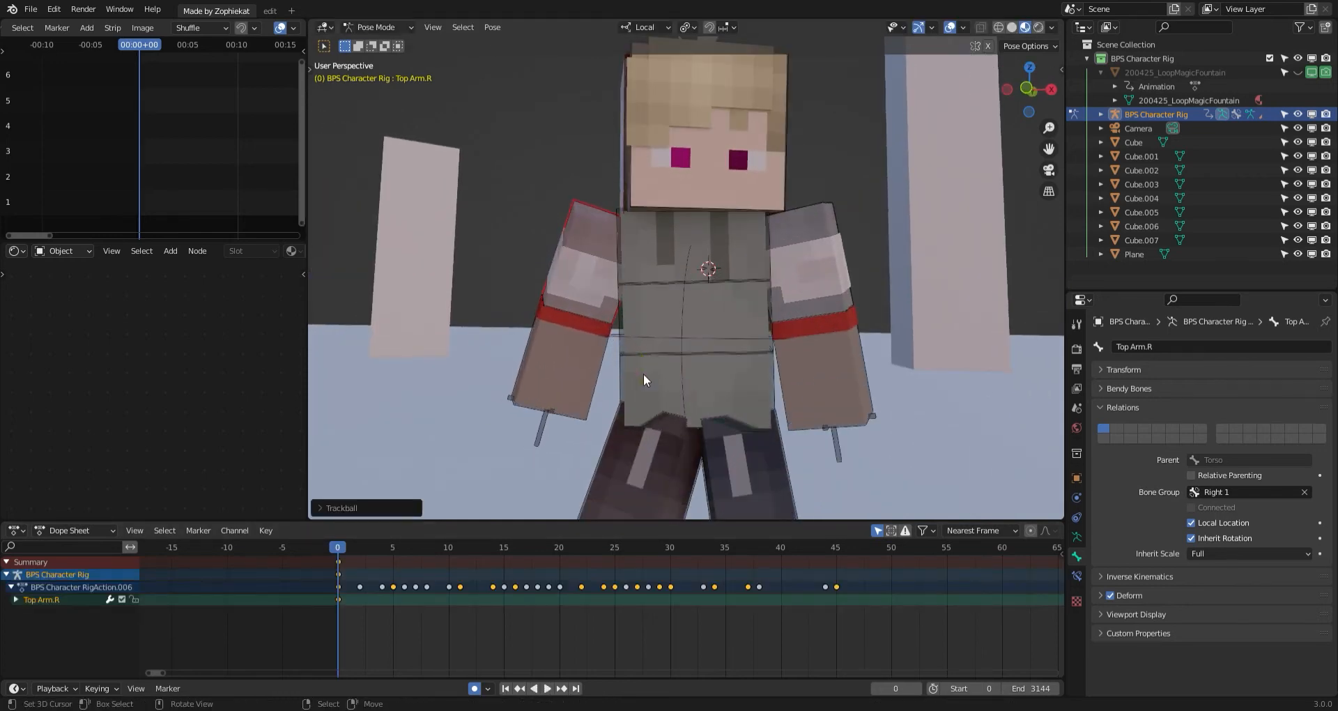
Swing Top Arm.R backward at frame 5 with rotations and nudge its position at the shoulder.
{"action": "middle_click_drag", "start_coordinate": [644, 380], "coordinate": [715, 354]}
{"action": "key", "text": "Right"}
{"action": "key", "text": "Right"}
{"action": "key", "text": "Right"}
{"action": "key", "text": "Right"}
{"action": "key", "text": "Right"}
{"action": "key", "text": "r"}
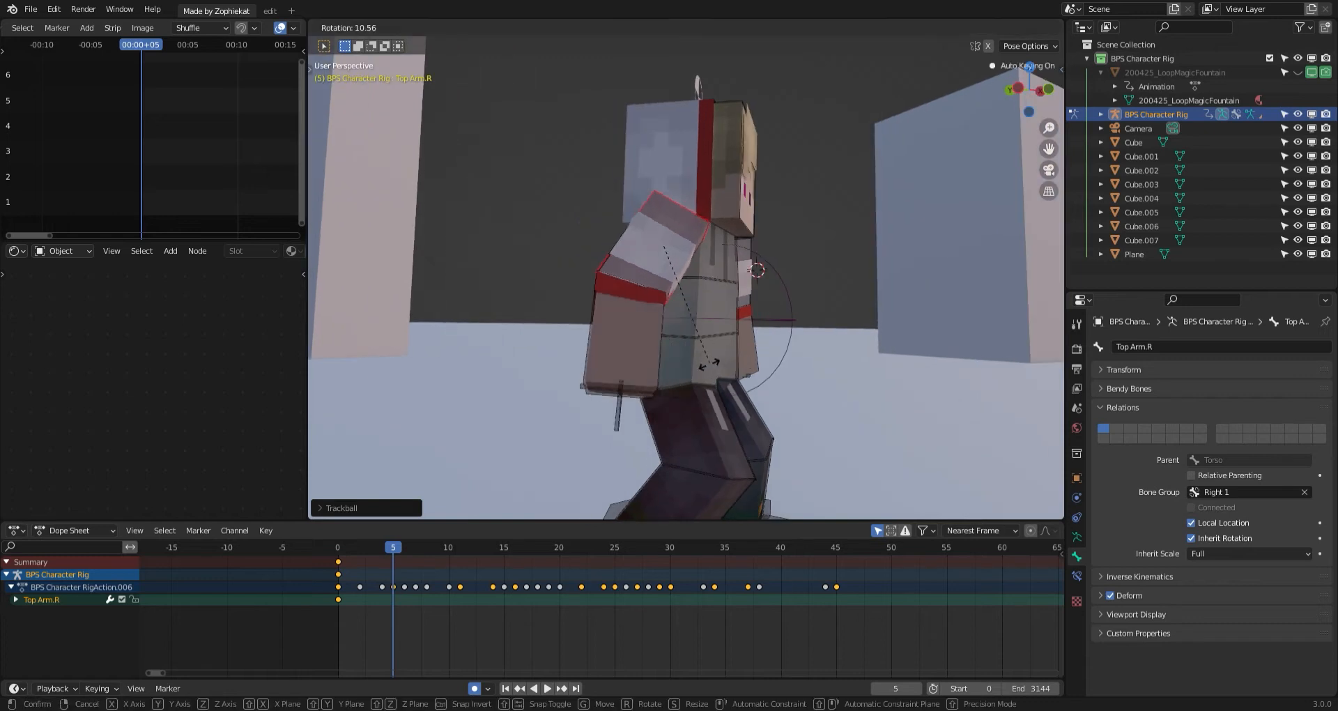
{"action": "left_click", "coordinate": [709, 364]}
{"action": "key", "text": "r"}
{"action": "key", "text": "r"}
{"action": "key", "text": "g"}
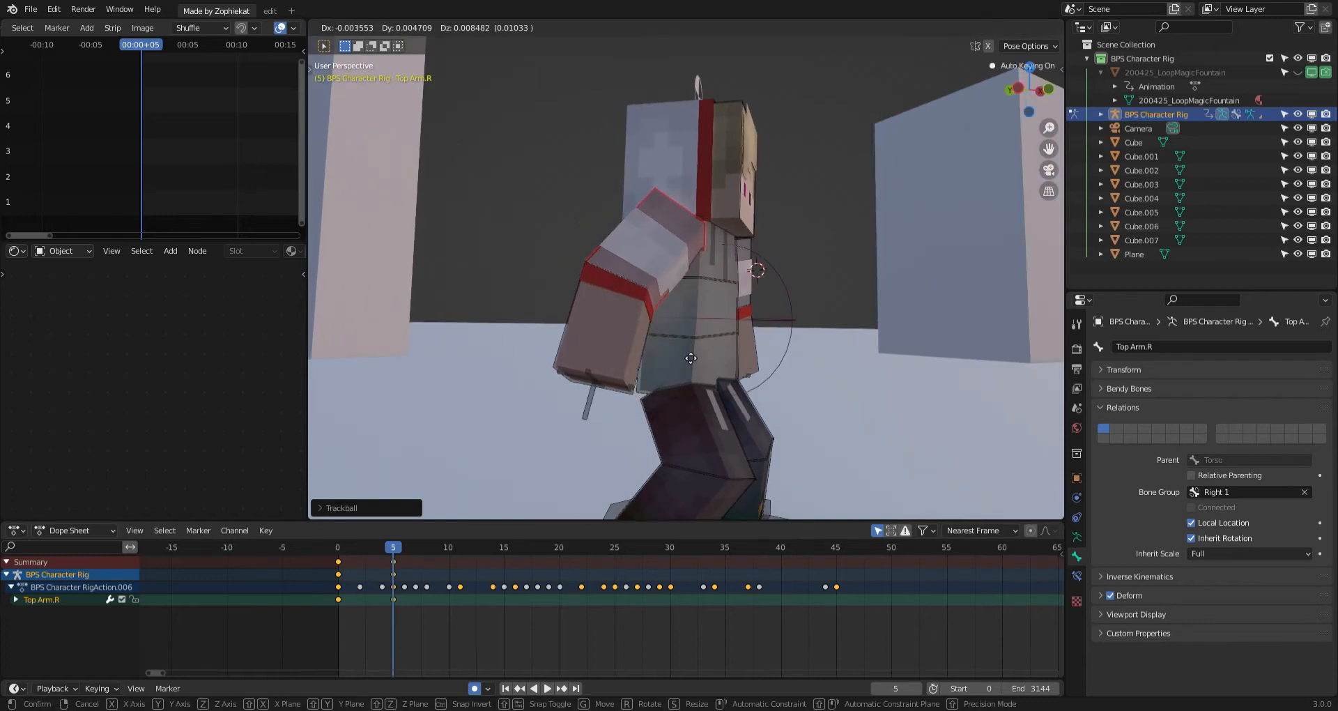
{"action": "left_click", "coordinate": [683, 352]}
Rotate the right forearm (Bottom Arm.R) to set its pose at frames 0 and 5.
{"action": "right_click", "coordinate": [639, 347]}
{"action": "left_click", "coordinate": [319, 602]}
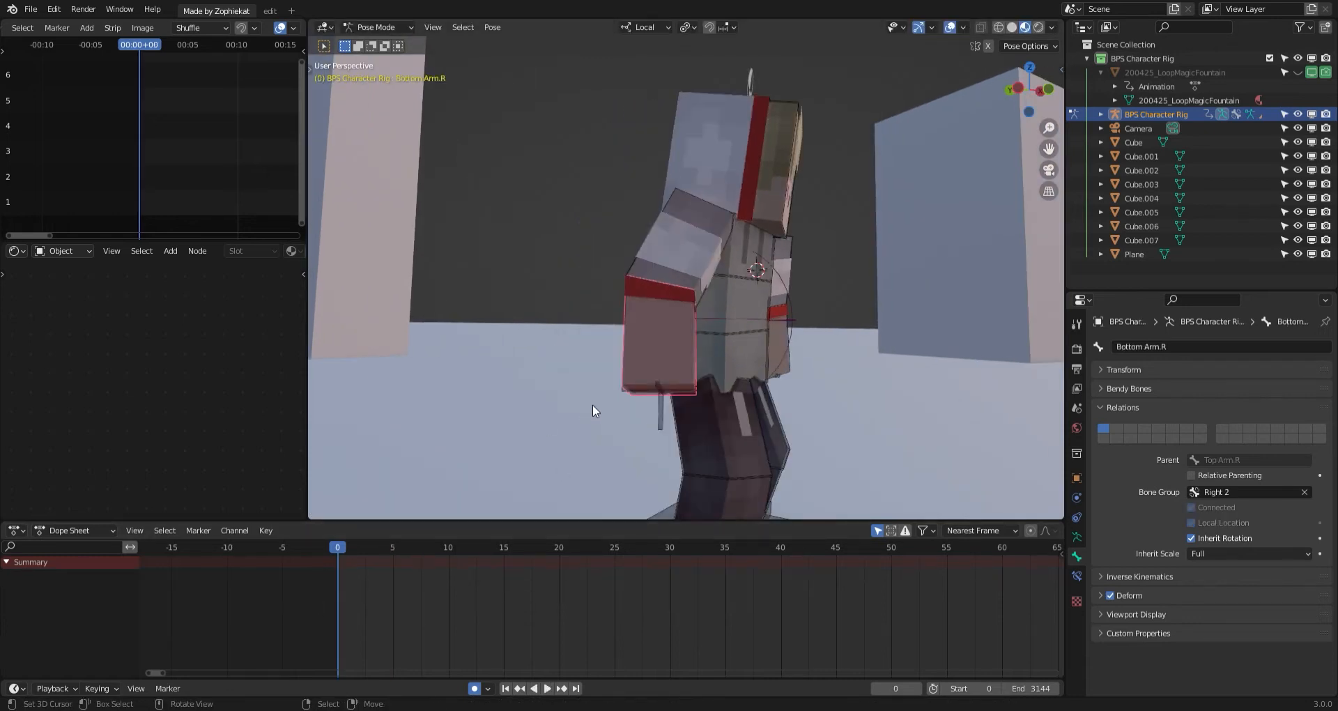
{"action": "key", "text": "r"}
{"action": "left_click", "coordinate": [593, 404]}
{"action": "key", "text": "space"}
{"action": "key", "text": "space"}
{"action": "key", "text": "r"}
{"action": "left_click", "coordinate": [653, 402]}
Rotate Bottom Arm.R and reposition Top Arm.R at frame 11 so the right arm extends behind the crouched body.
{"action": "key", "text": "space"}
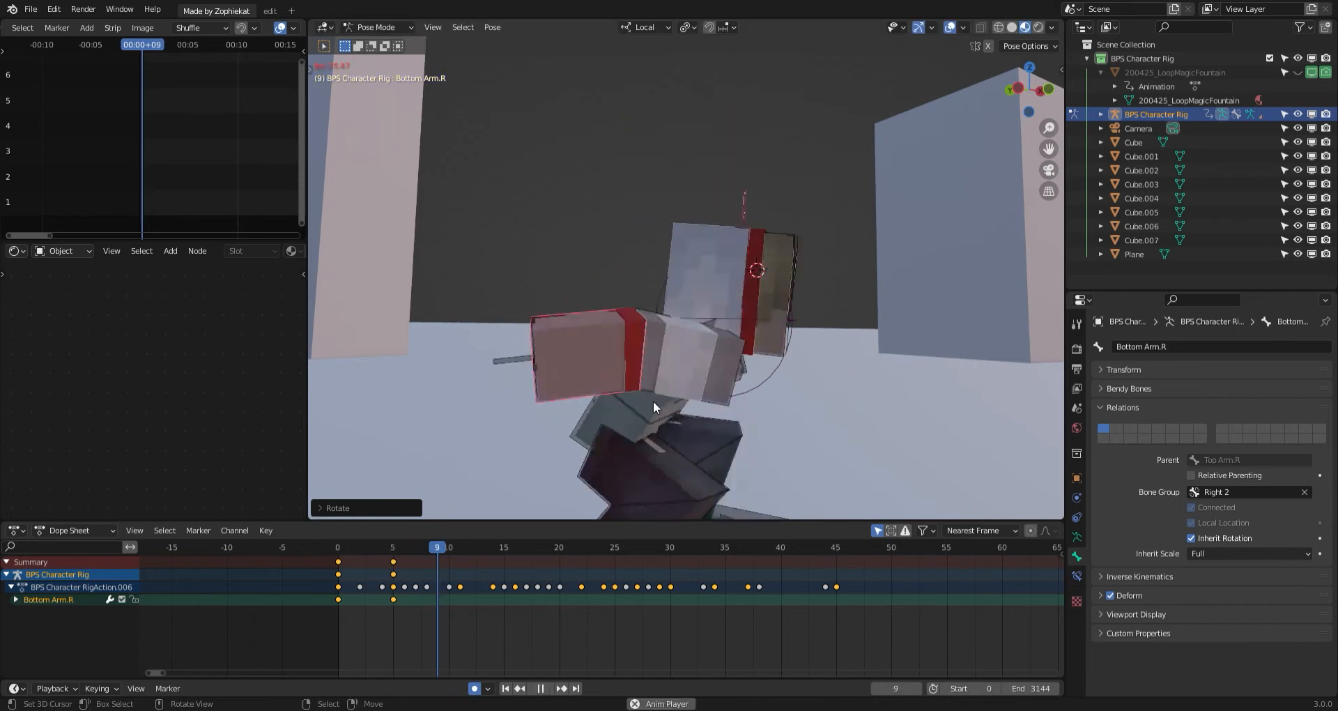
{"action": "key", "text": "space"}
{"action": "key", "text": "r"}
{"action": "left_click", "coordinate": [614, 402]}
{"action": "right_click", "coordinate": [615, 403]}
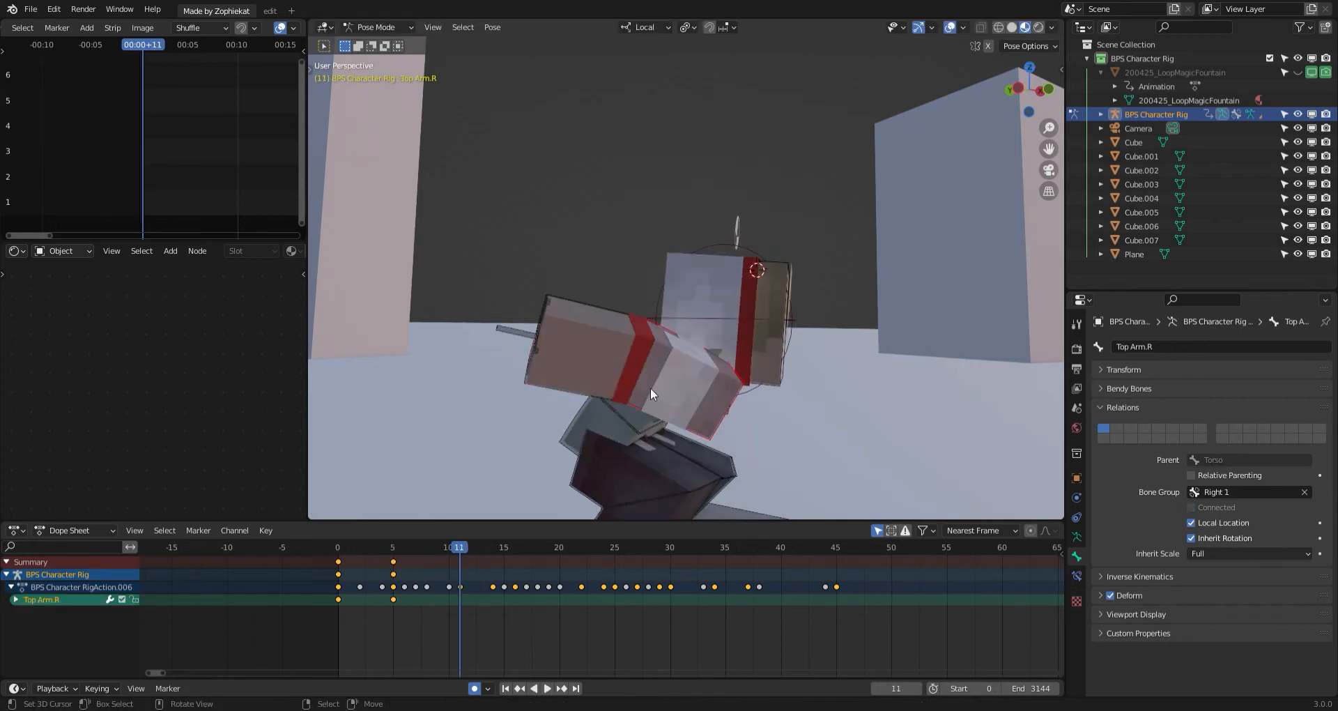
{"action": "key", "text": "g"}
{"action": "left_click", "coordinate": [640, 372]}
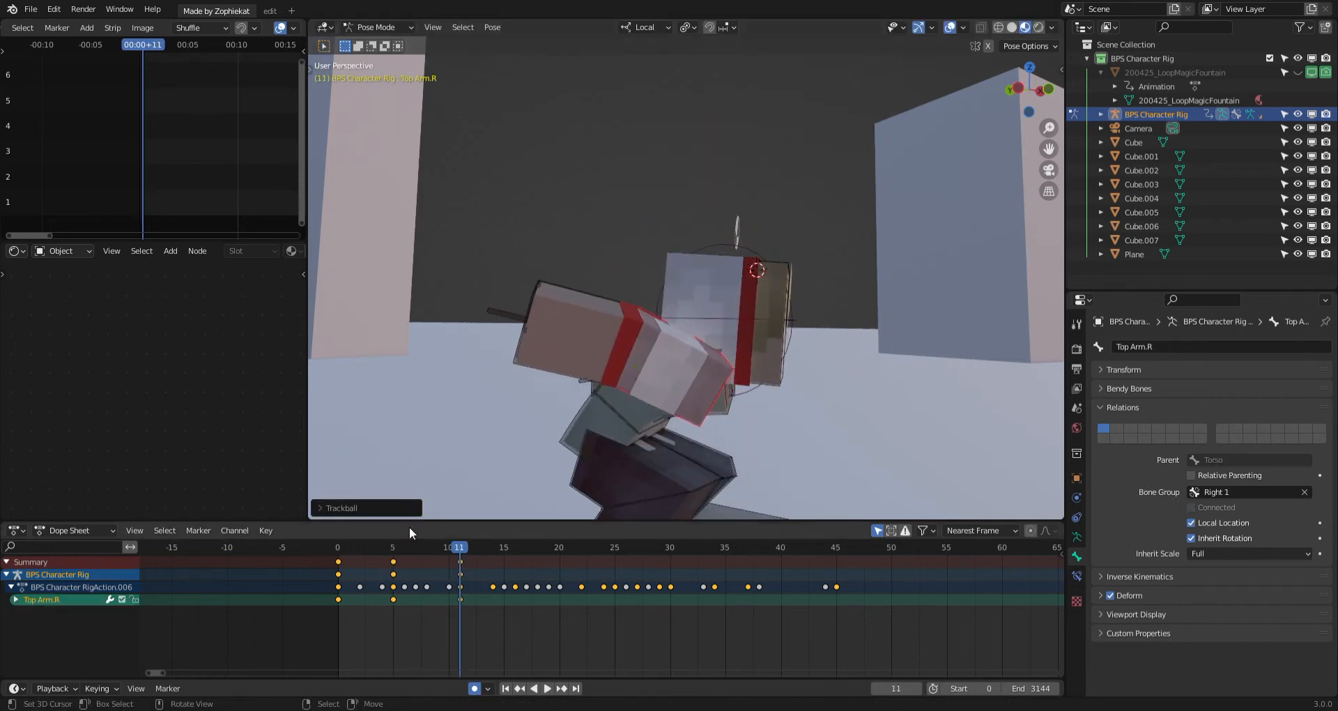
Play back the first frames to review the right arm's backward swing during the crouch.
{"action": "left_click", "coordinate": [308, 573]}
{"action": "key", "text": "space"}
{"action": "left_click", "coordinate": [308, 573]}
{"action": "key", "text": "space"}
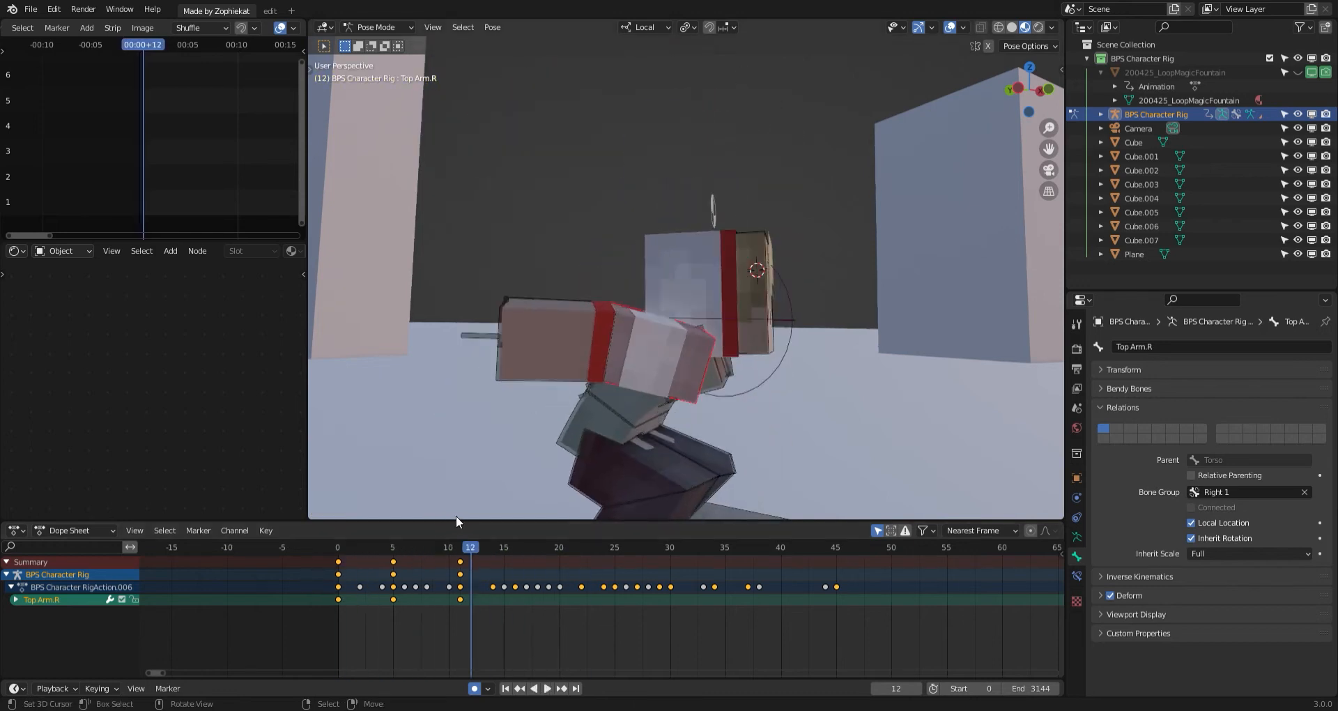
{"action": "left_click", "coordinate": [301, 582]}
{"action": "key", "text": "space"}
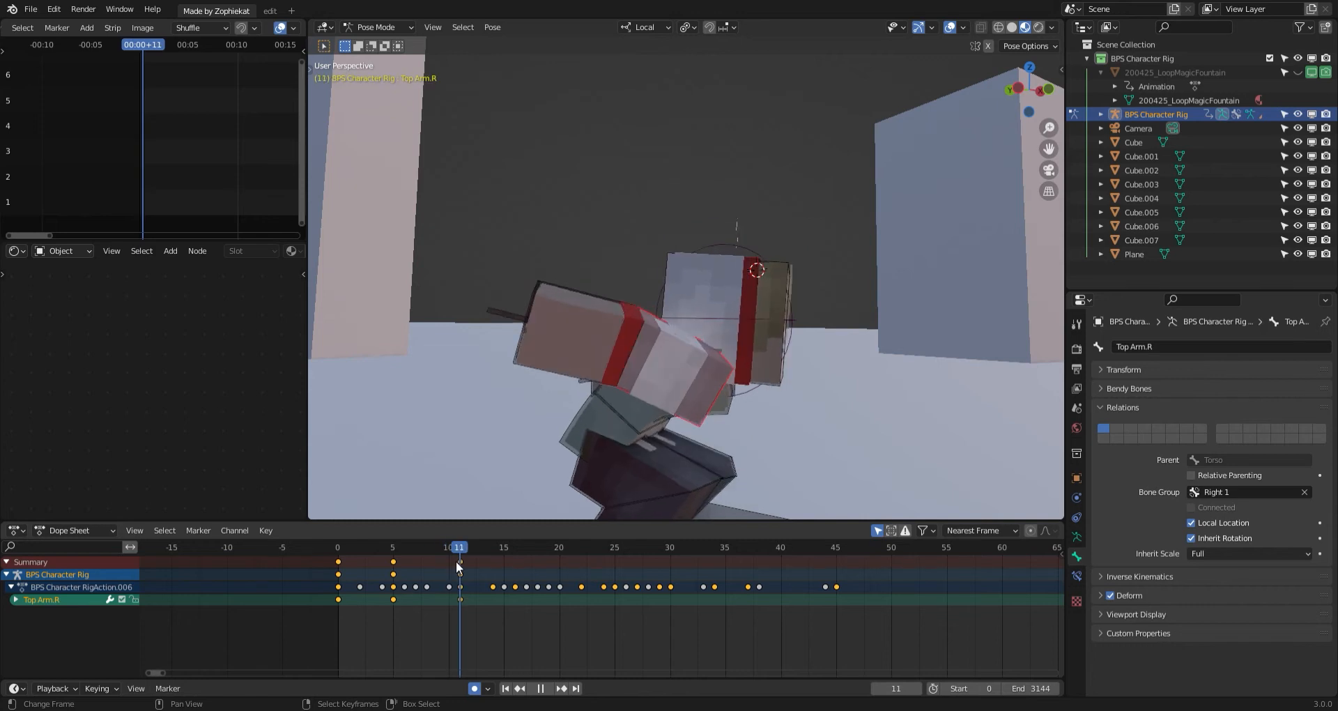
Swing Top Arm.R down beside the body at frame 13 and adjust the rotation of Bottom Arm.R.
{"action": "key", "text": "space"}
{"action": "key", "text": "r"}
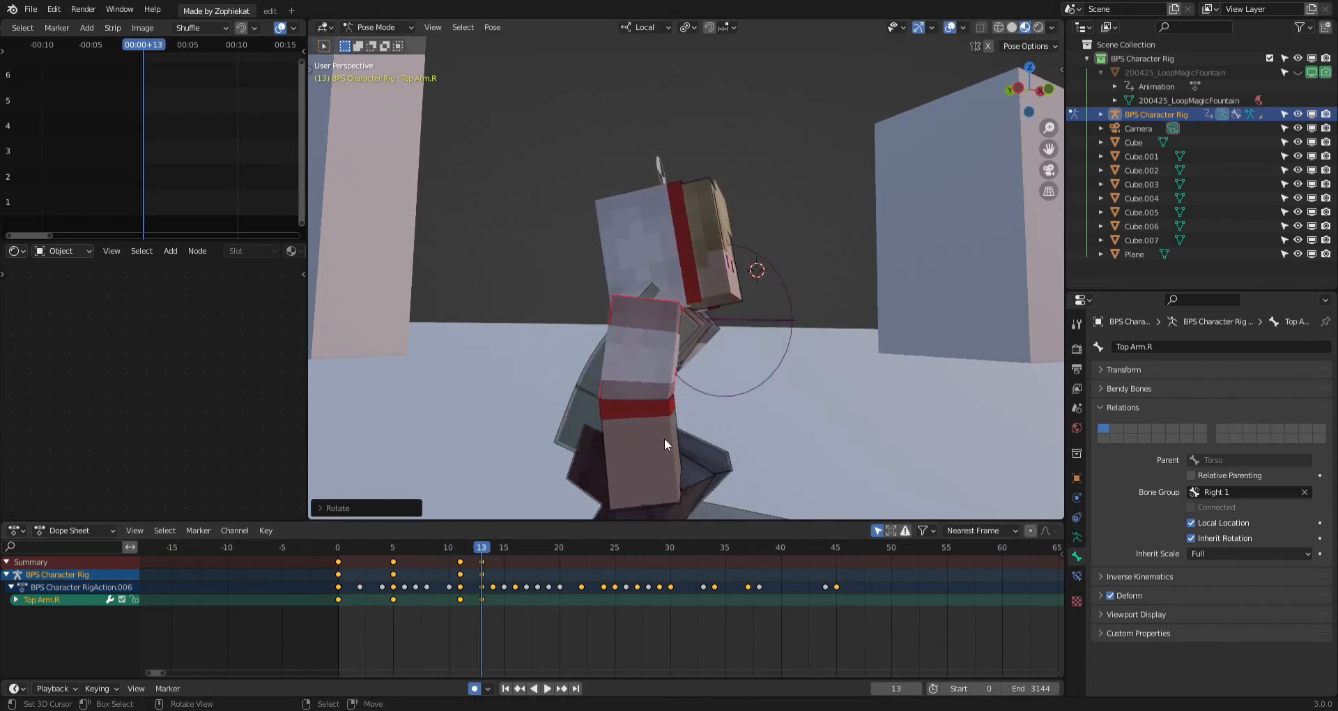
{"action": "left_click", "coordinate": [653, 438]}
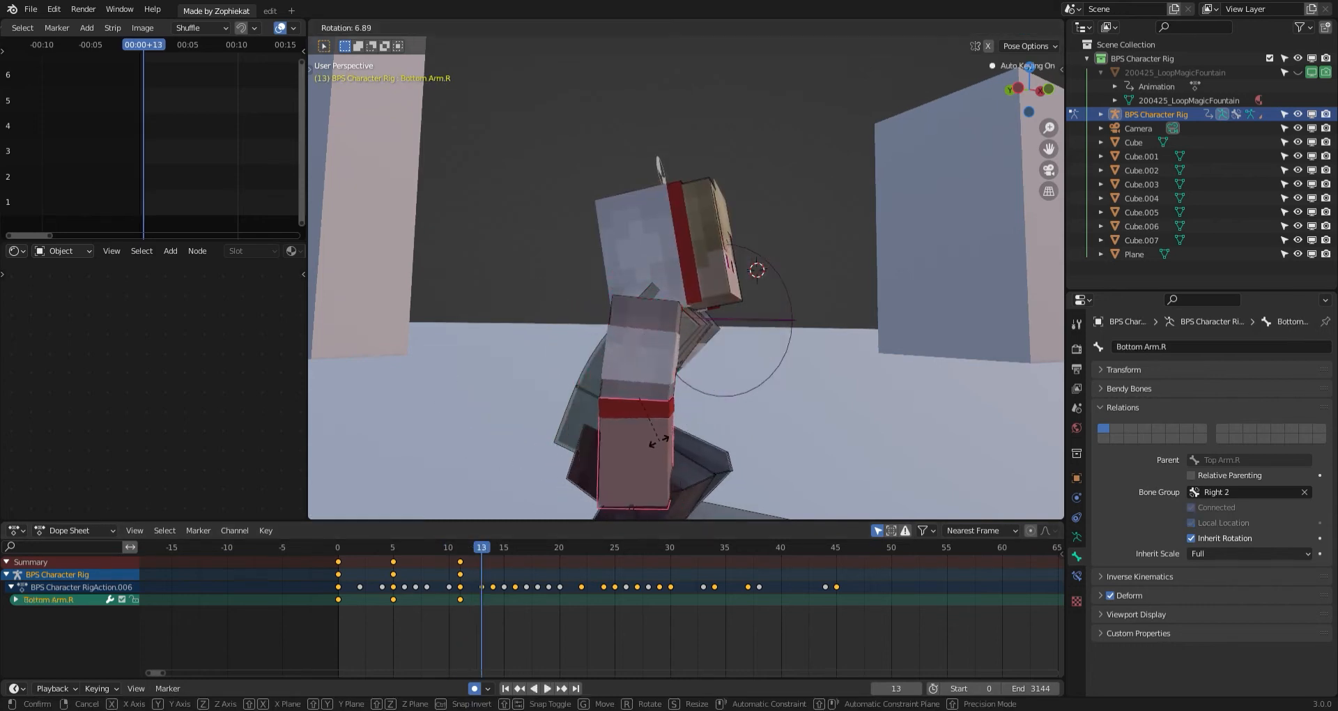
{"action": "left_click", "coordinate": [491, 587]}
{"action": "key", "text": "space"}
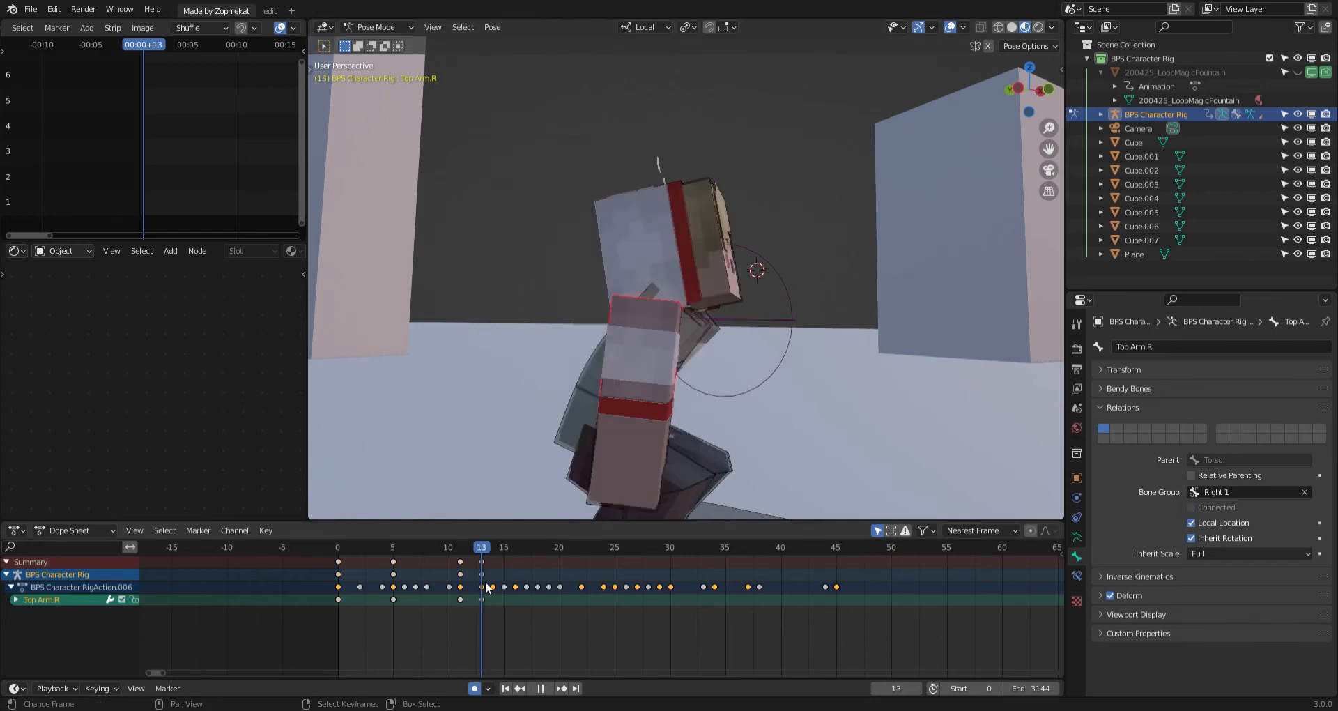
{"action": "key", "text": "space"}
Raise Top Arm.R overhead at frame 15, adjusting both its position and its rotation.
{"action": "left_click", "coordinate": [686, 347]}
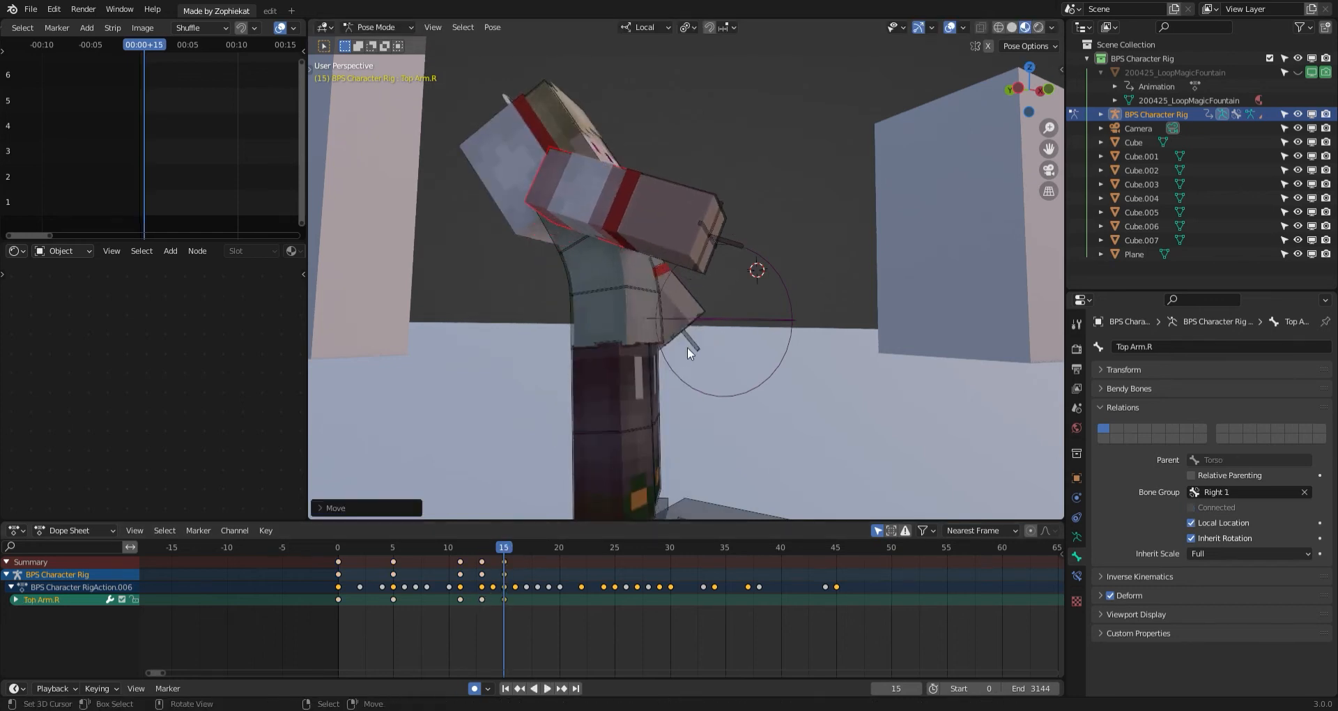
{"action": "key", "text": "r"}
{"action": "key", "text": "r"}
{"action": "left_click", "coordinate": [723, 207]}
{"action": "key", "text": "r"}
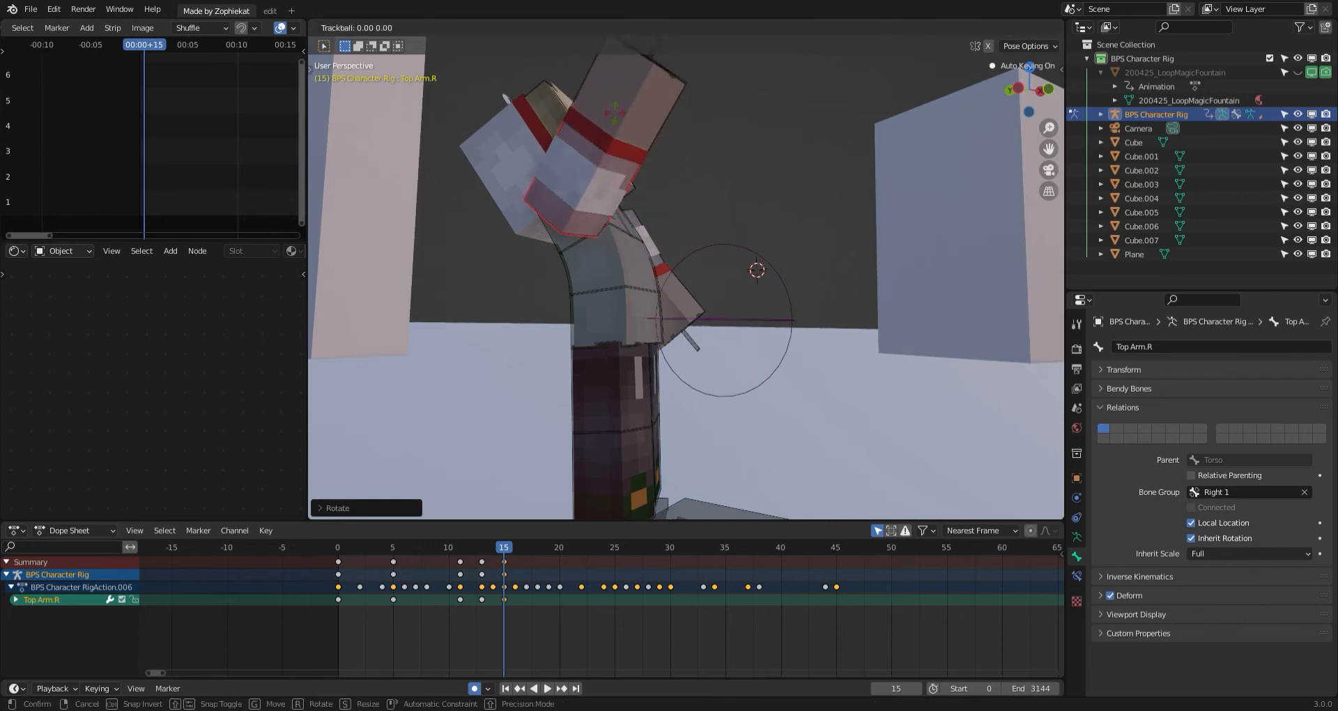
{"action": "left_click", "coordinate": [609, 189]}
{"action": "middle_click_drag", "start_coordinate": [609, 190], "coordinate": [638, 282]}
Rotate Bottom Arm.R backward at frame 17 to bend the raised right arm toward the head.
{"action": "left_click_drag", "start_coordinate": [338, 611], "coordinate": [470, 595]}
{"action": "middle_click_drag", "start_coordinate": [592, 470], "coordinate": [566, 396]}
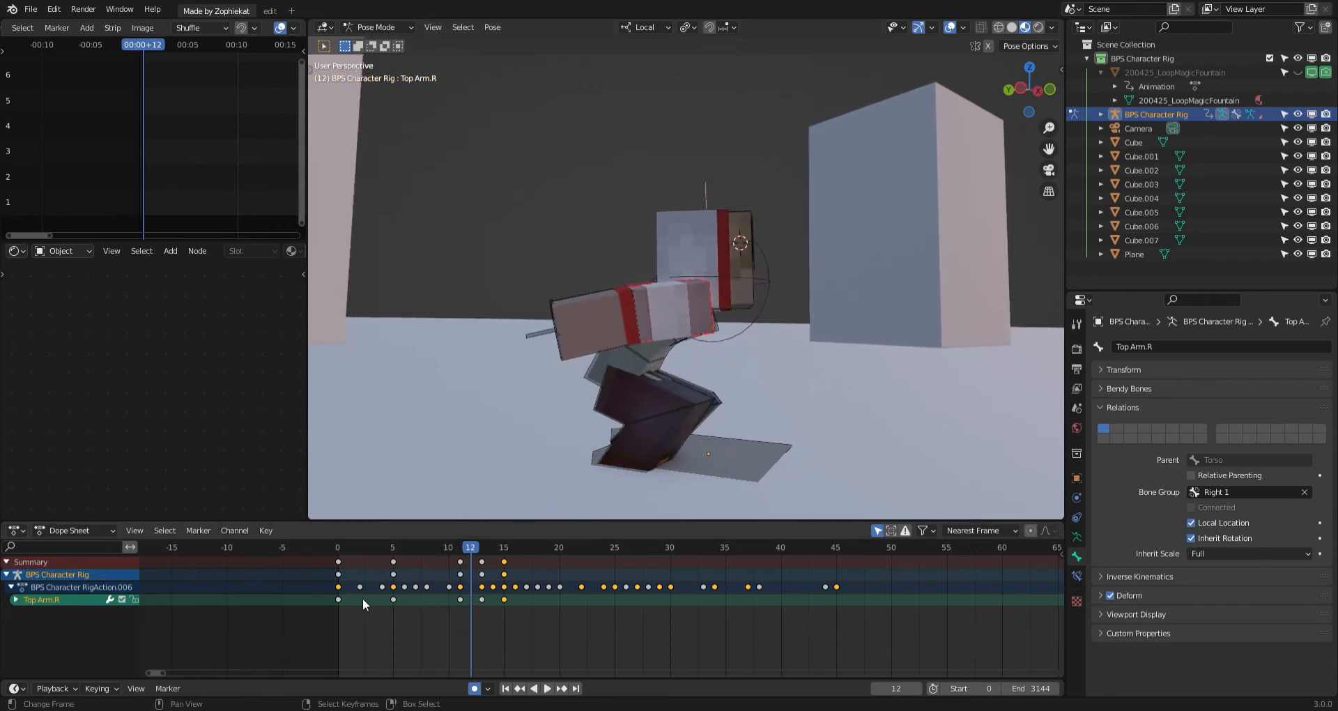
{"action": "key", "text": "space"}
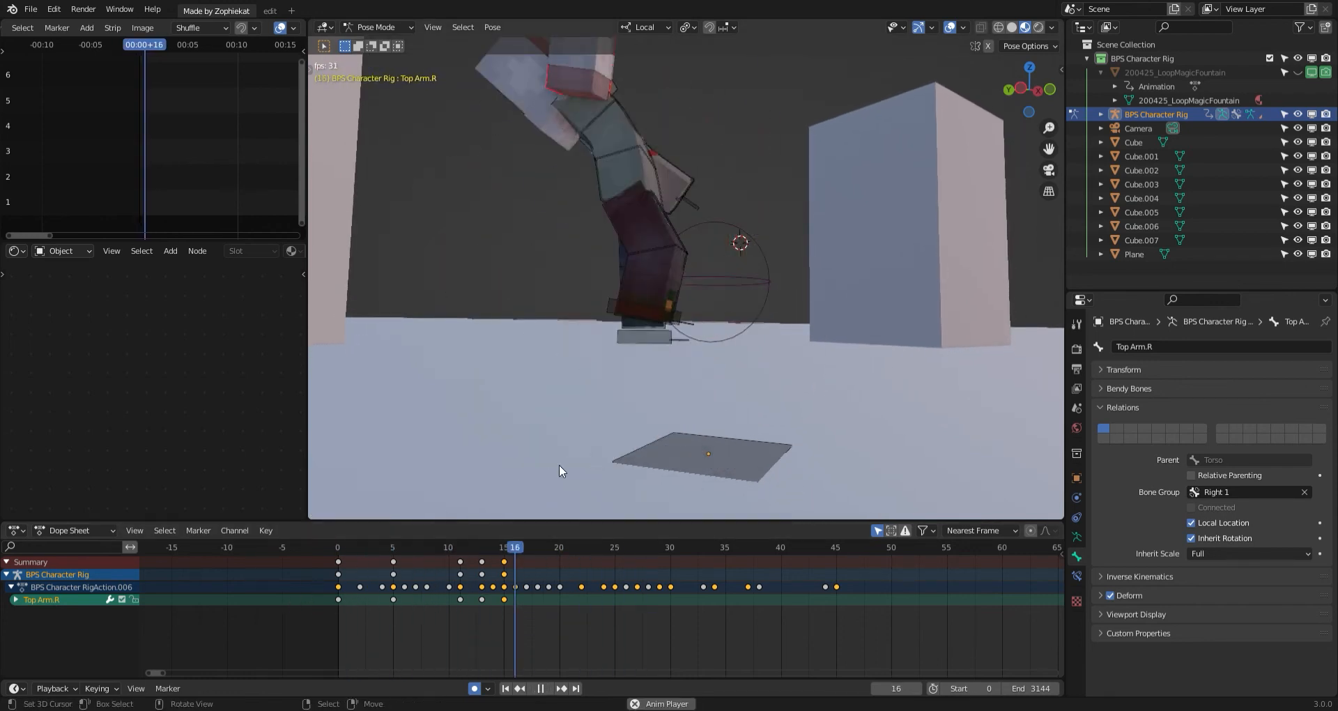
{"action": "left_click_drag", "start_coordinate": [447, 576], "coordinate": [526, 552]}
{"action": "middle_click_drag", "start_coordinate": [641, 238], "coordinate": [651, 434], "text": "shift"}
{"action": "key", "text": "r"}
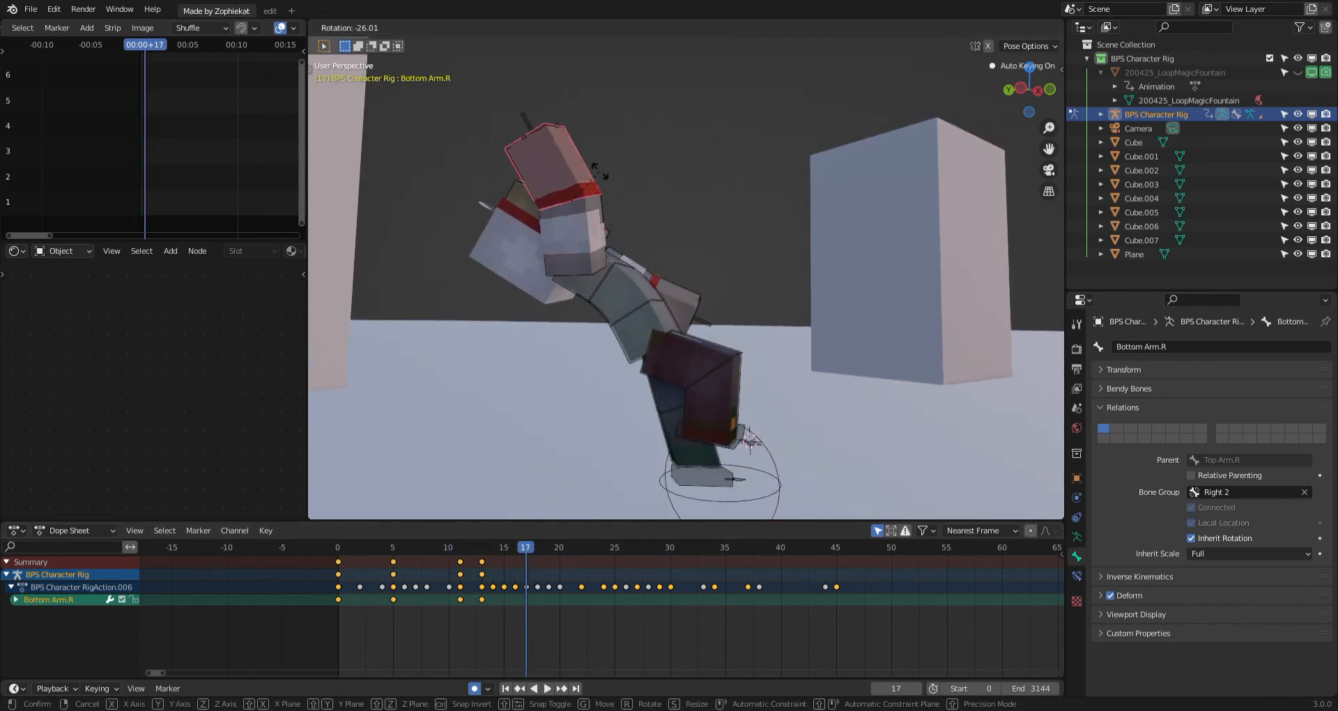
{"action": "left_click", "coordinate": [588, 184]}
Scrub and play back the jump to review the right arm's motion through the takeoff.
{"action": "key", "text": "space"}
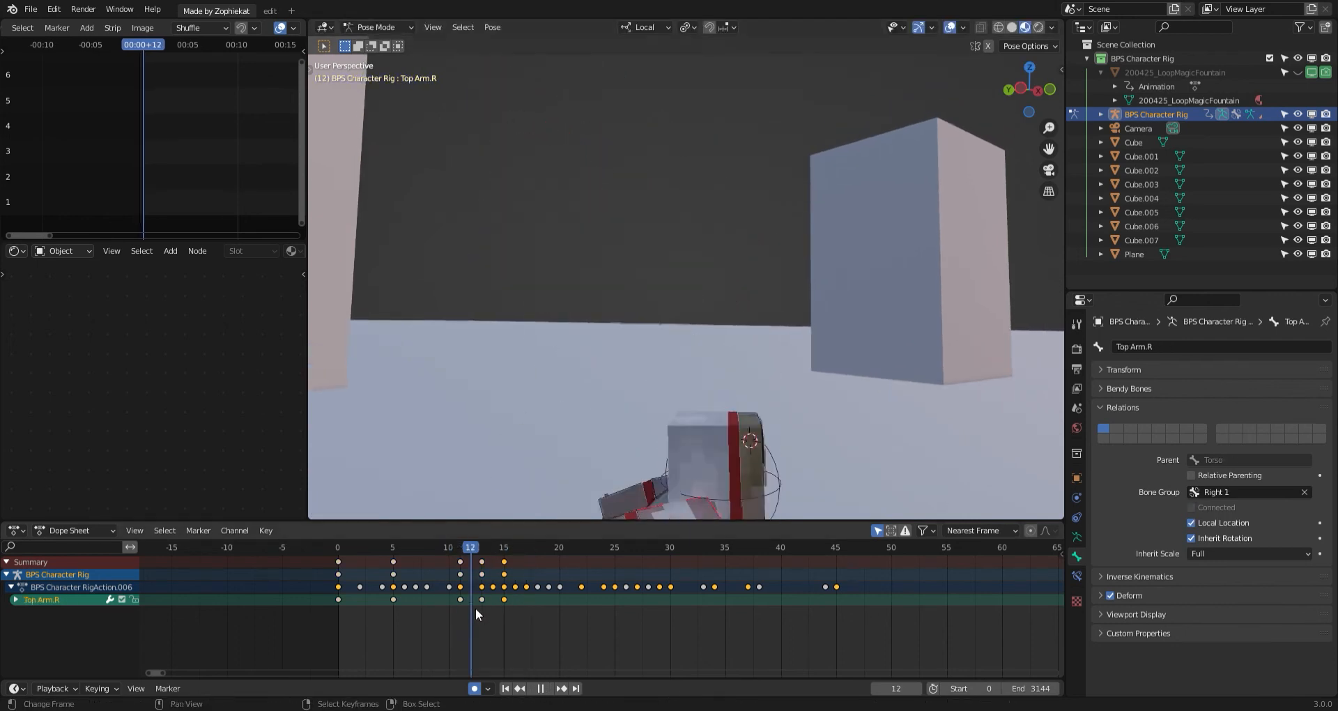
{"action": "left_click_drag", "start_coordinate": [559, 589], "coordinate": [638, 580]}
{"action": "scroll", "coordinate": [567, 497], "scroll_direction": "down", "scroll_amount": 2}
{"action": "key", "text": "shift+Left"}
{"action": "key", "text": "space"}
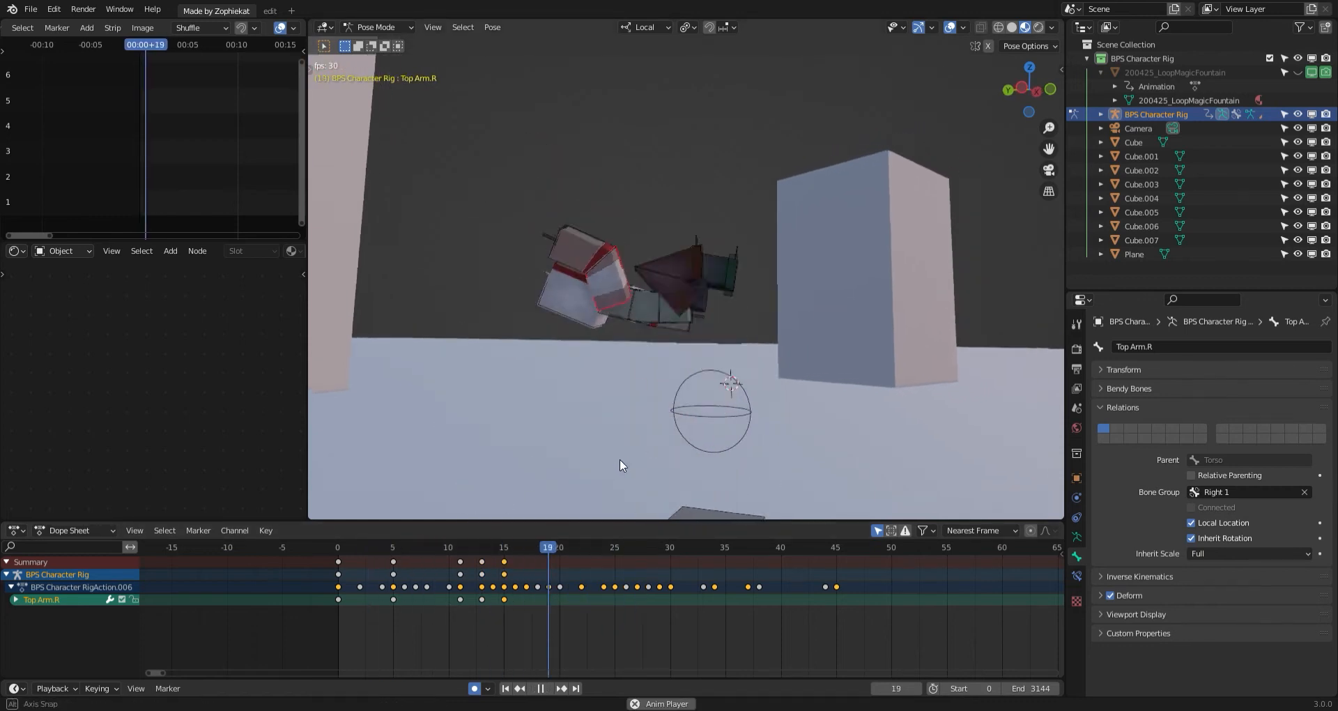
{"action": "left_click", "coordinate": [329, 599]}
{"action": "left_click", "coordinate": [378, 615]}
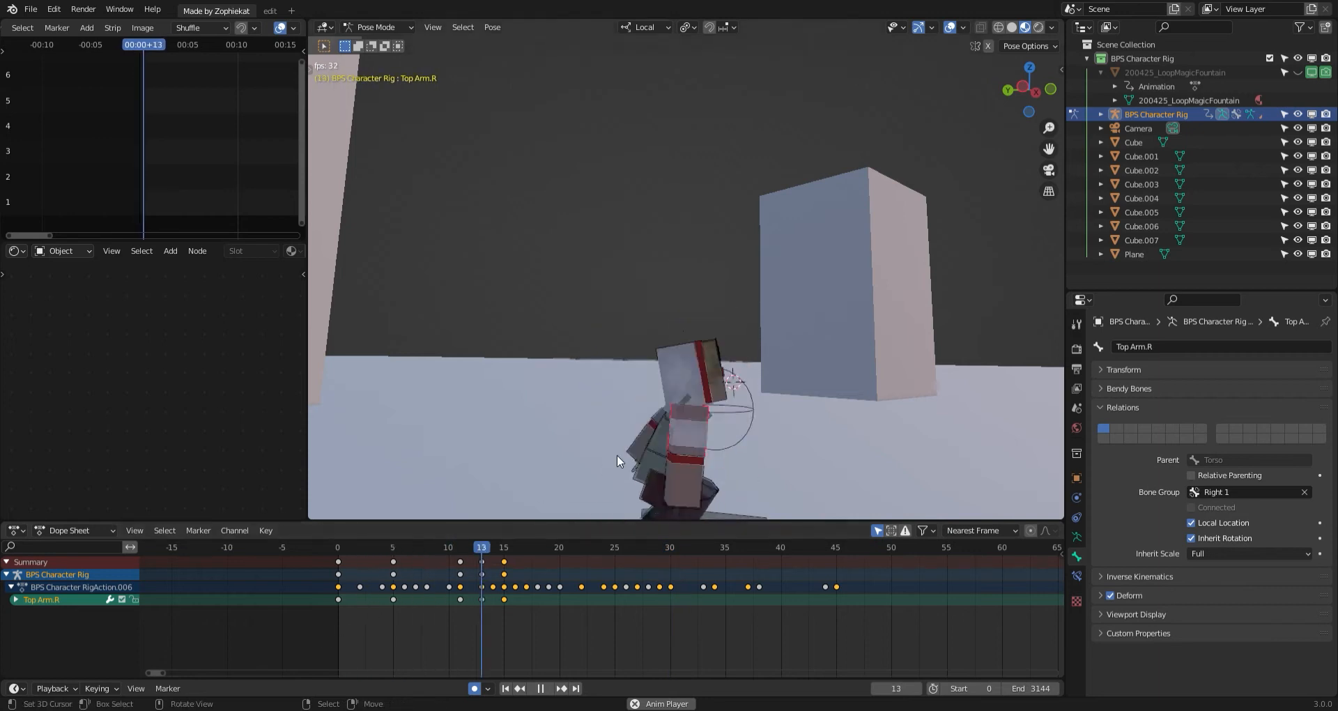
Rotate and reposition Top Arm.R at frame 19 while the character is upside down in the flip.
{"action": "key", "text": "space"}
{"action": "middle_click_drag", "start_coordinate": [633, 375], "coordinate": [670, 209]}
{"action": "key", "text": "r"}
{"action": "key", "text": "r"}
{"action": "left_click", "coordinate": [763, 407]}
{"action": "key", "text": "r"}
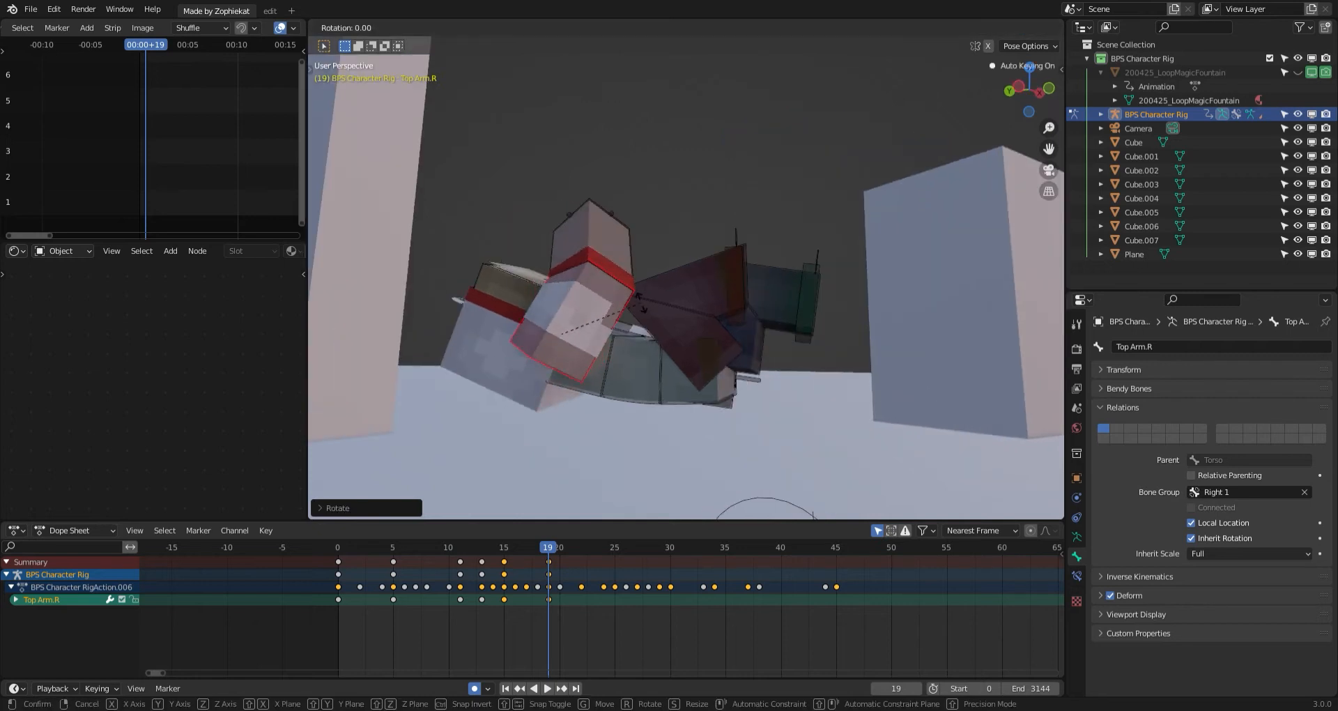
{"action": "left_click", "coordinate": [637, 326]}
{"action": "key", "text": "g"}
{"action": "left_click", "coordinate": [614, 400]}
Rotate Top Arm.R at frame 22 and shift it to sit at the shoulder.
{"action": "scroll", "coordinate": [613, 400], "scroll_direction": "down", "scroll_amount": 1}
{"action": "key", "text": "space"}
{"action": "key", "text": "space"}
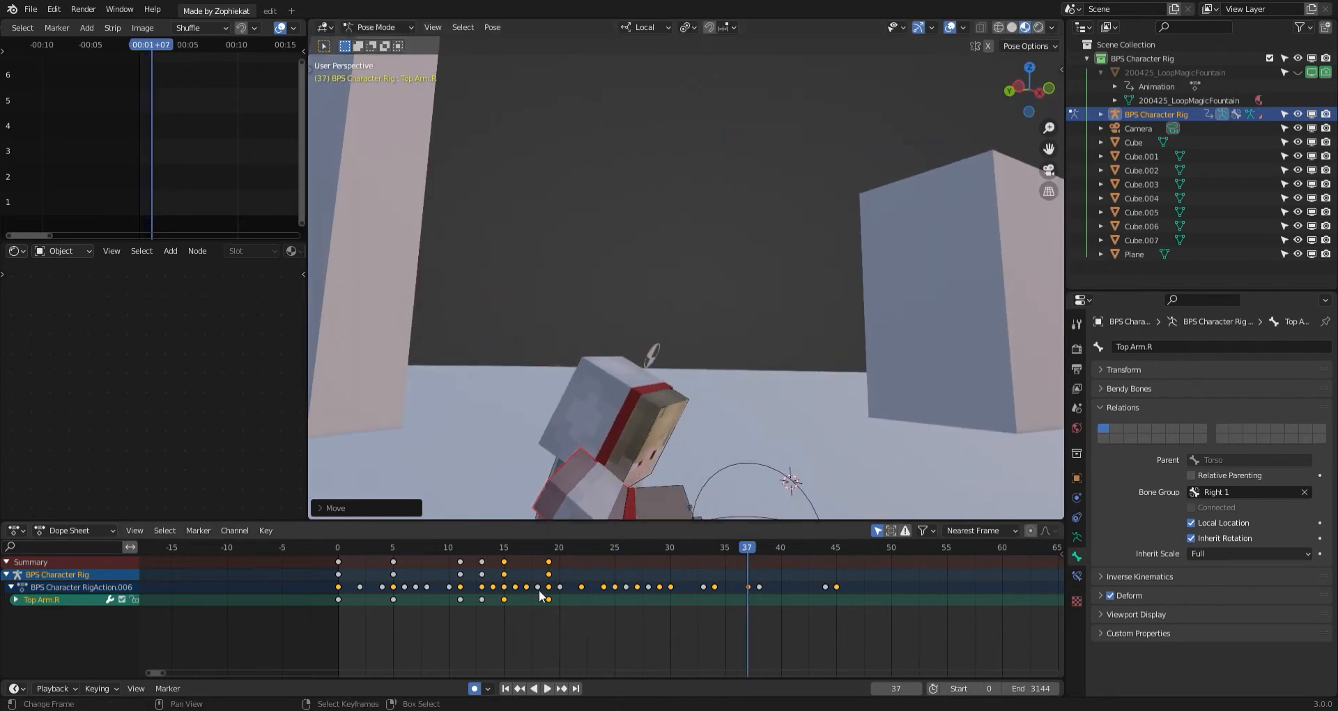
{"action": "left_click_drag", "start_coordinate": [538, 589], "coordinate": [582, 586]}
{"action": "key", "text": "r"}
{"action": "left_click", "coordinate": [727, 348]}
{"action": "key", "text": "r"}
{"action": "key", "text": "r"}
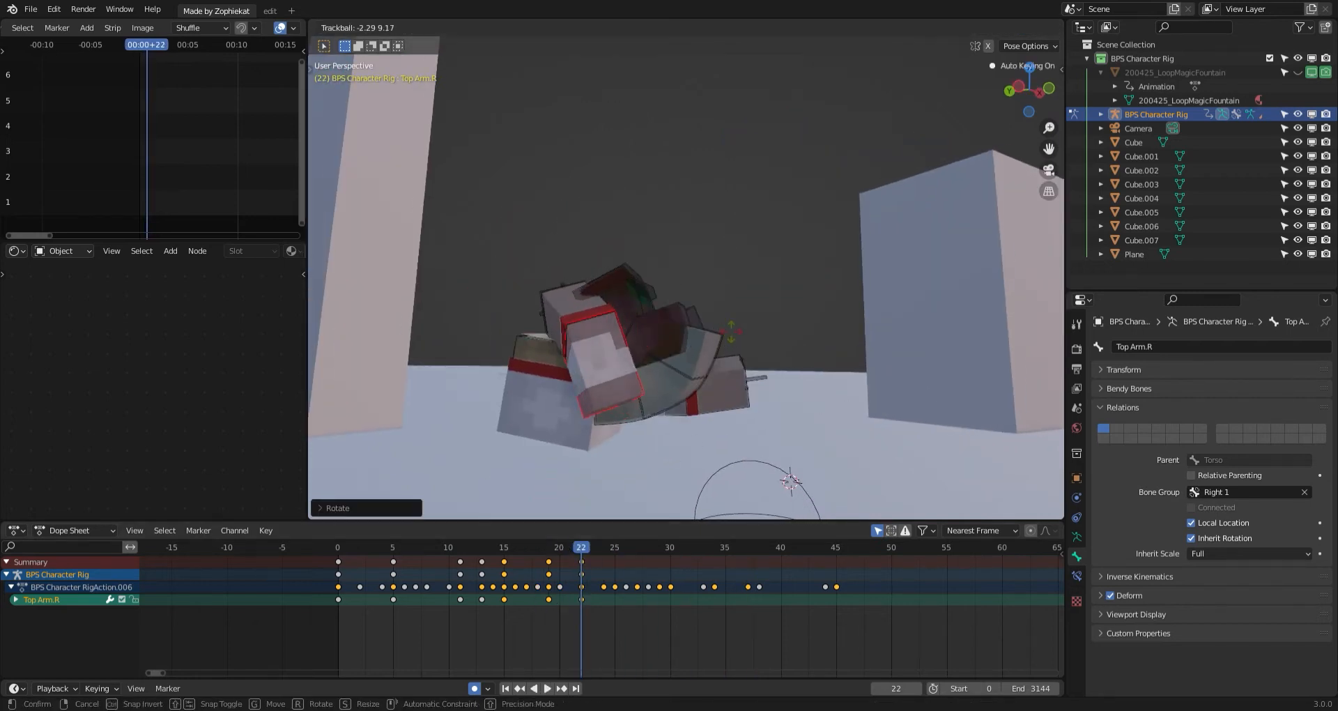
{"action": "left_click", "coordinate": [727, 338]}
{"action": "key", "text": "g"}
{"action": "left_click", "coordinate": [731, 349]}
Refine the right arm at frame 22 by rotating Top Arm.R again and adjusting Bottom Arm.R.
{"action": "middle_click_drag", "start_coordinate": [679, 356], "coordinate": [604, 364]}
{"action": "key", "text": "r"}
{"action": "left_click", "coordinate": [659, 289]}
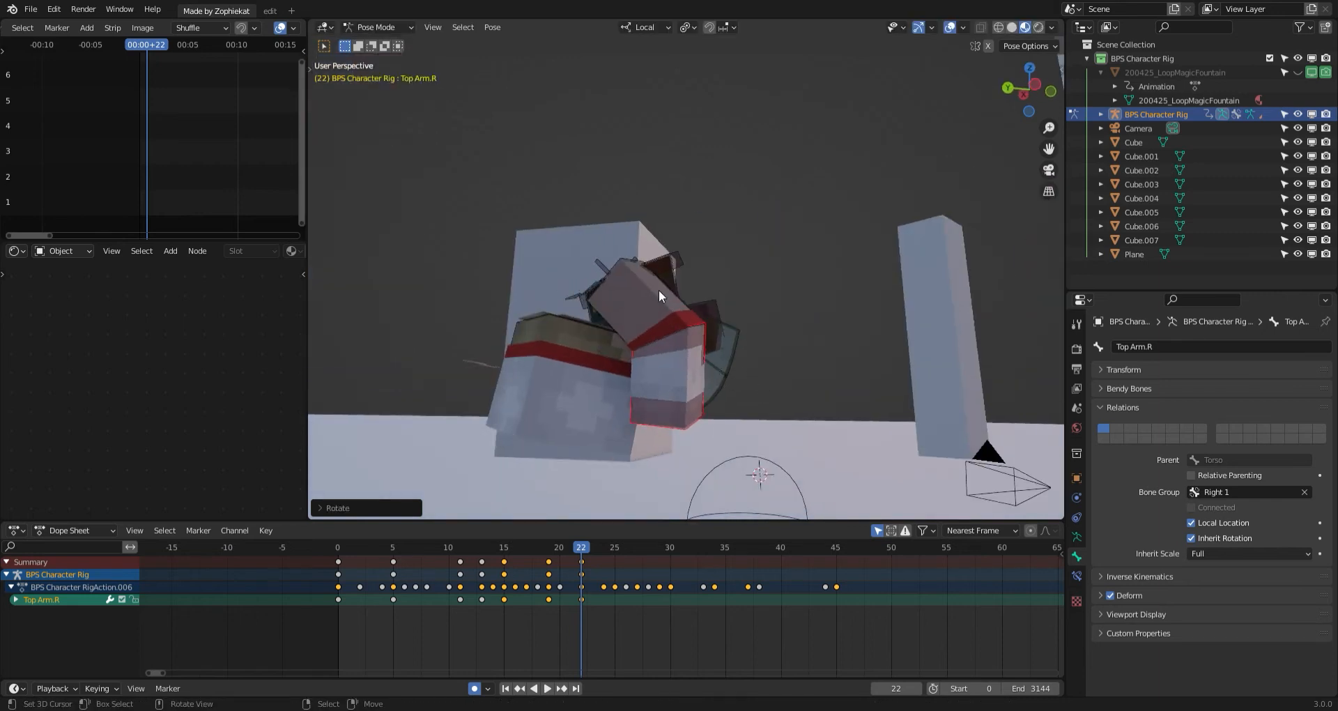
{"action": "right_click", "coordinate": [659, 292]}
{"action": "key", "text": "r"}
{"action": "left_click", "coordinate": [622, 284]}
Pose the left arm at frame 0 by rotating Top Arm.L and Bottom Arm.L.
{"action": "middle_click_drag", "start_coordinate": [622, 283], "coordinate": [513, 517]}
{"action": "right_click", "coordinate": [663, 405]}
{"action": "key", "text": "shift+Left"}
{"action": "middle_click_drag", "start_coordinate": [516, 455], "coordinate": [643, 351]}
{"action": "key", "text": "r"}
{"action": "left_click", "coordinate": [690, 354]}
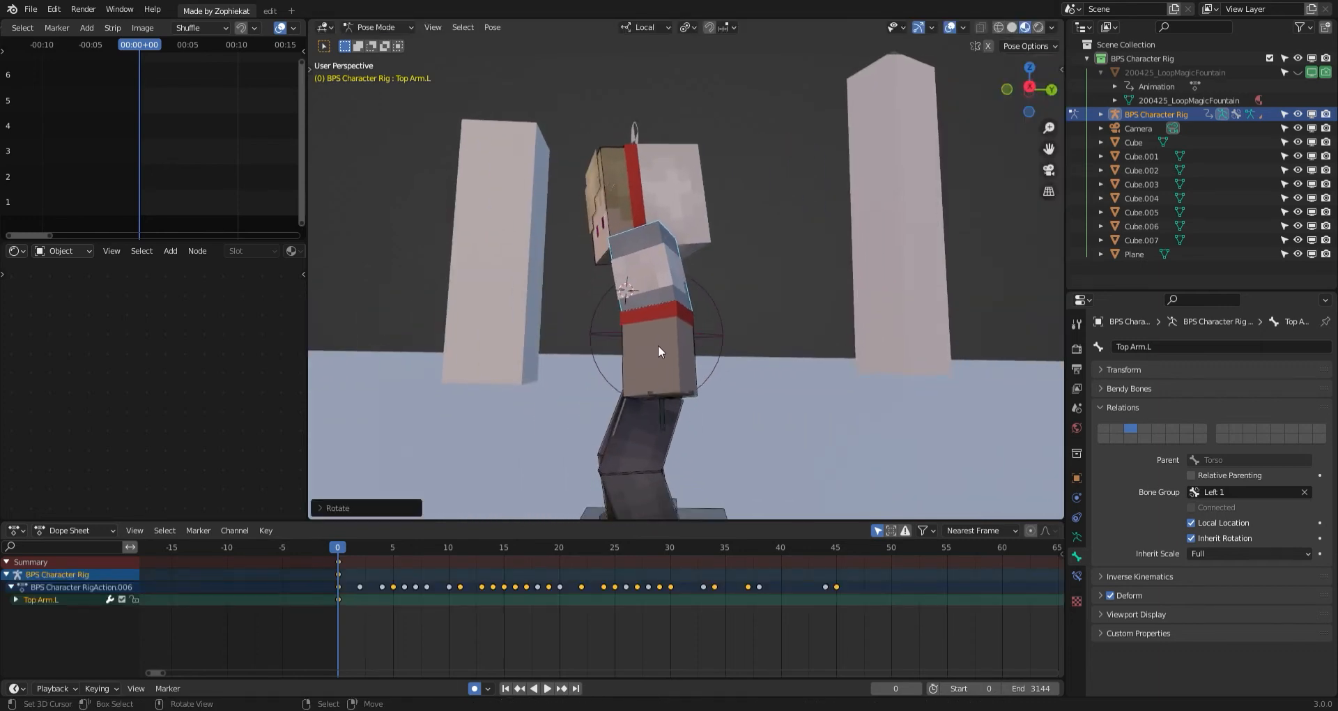
{"action": "right_click", "coordinate": [657, 346]}
{"action": "key", "text": "r"}
{"action": "left_click", "coordinate": [648, 370]}
Rotate Bottom Arm.L and swing Top Arm.L backward at frame 6.
{"action": "right_click", "coordinate": [327, 591]}
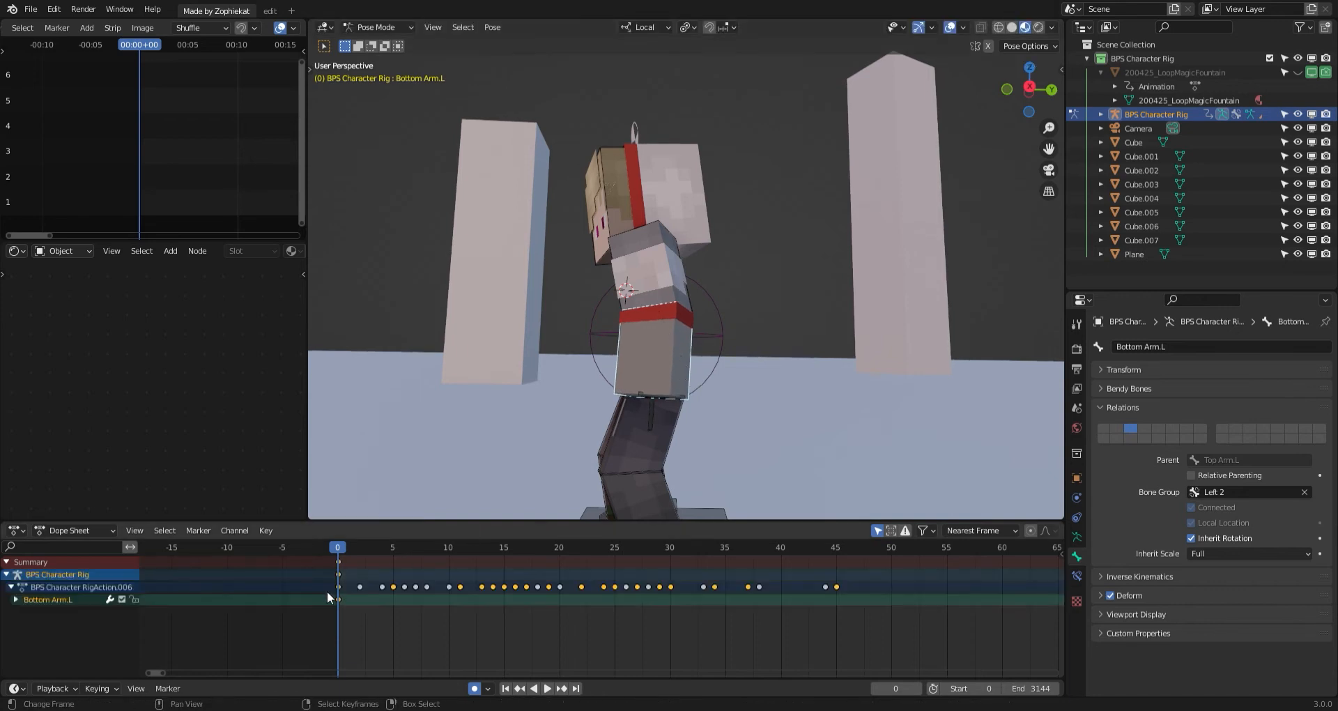
{"action": "key", "text": "space"}
{"action": "key", "text": "space"}
{"action": "key", "text": "r"}
{"action": "left_click", "coordinate": [722, 331]}
{"action": "right_click", "coordinate": [718, 307]}
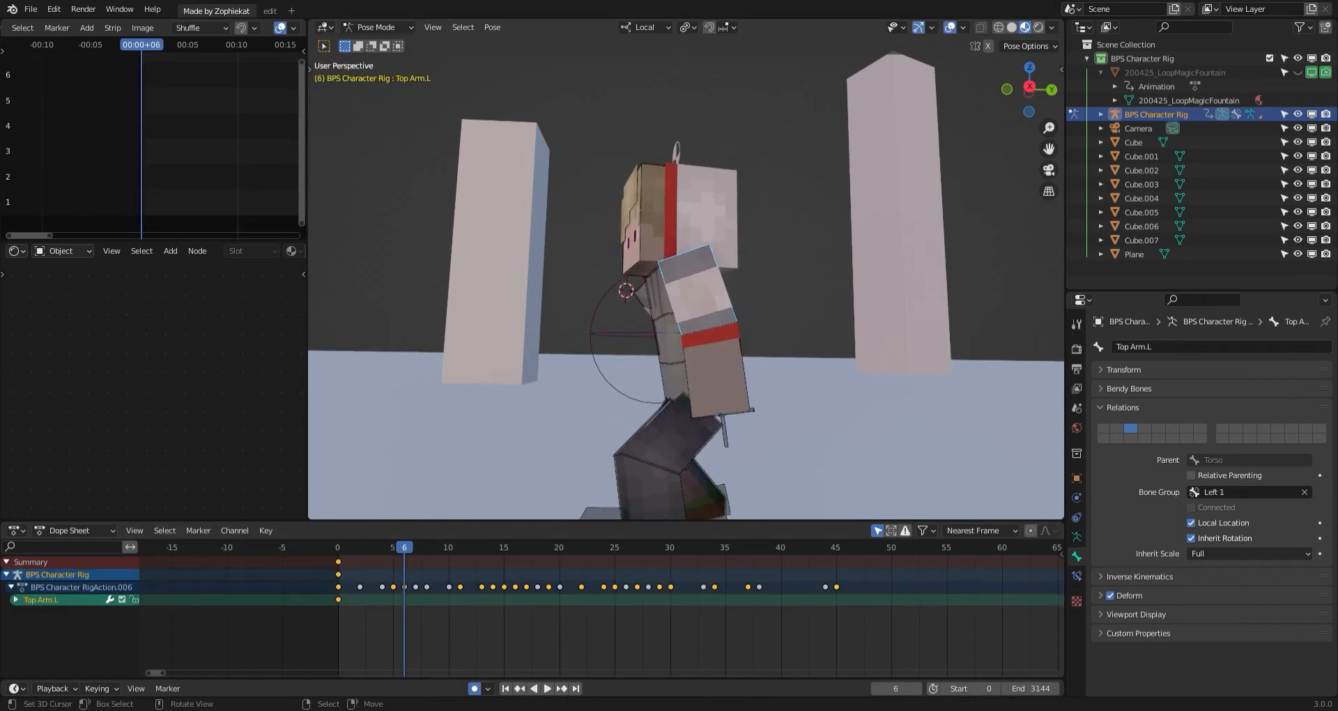
{"action": "key", "text": "r"}
{"action": "key", "text": "r"}
{"action": "left_click", "coordinate": [739, 354]}
Rotate Top Arm.L and Bottom Arm.L at frame 12 so the left arm extends behind the crouched body.
{"action": "key", "text": "space"}
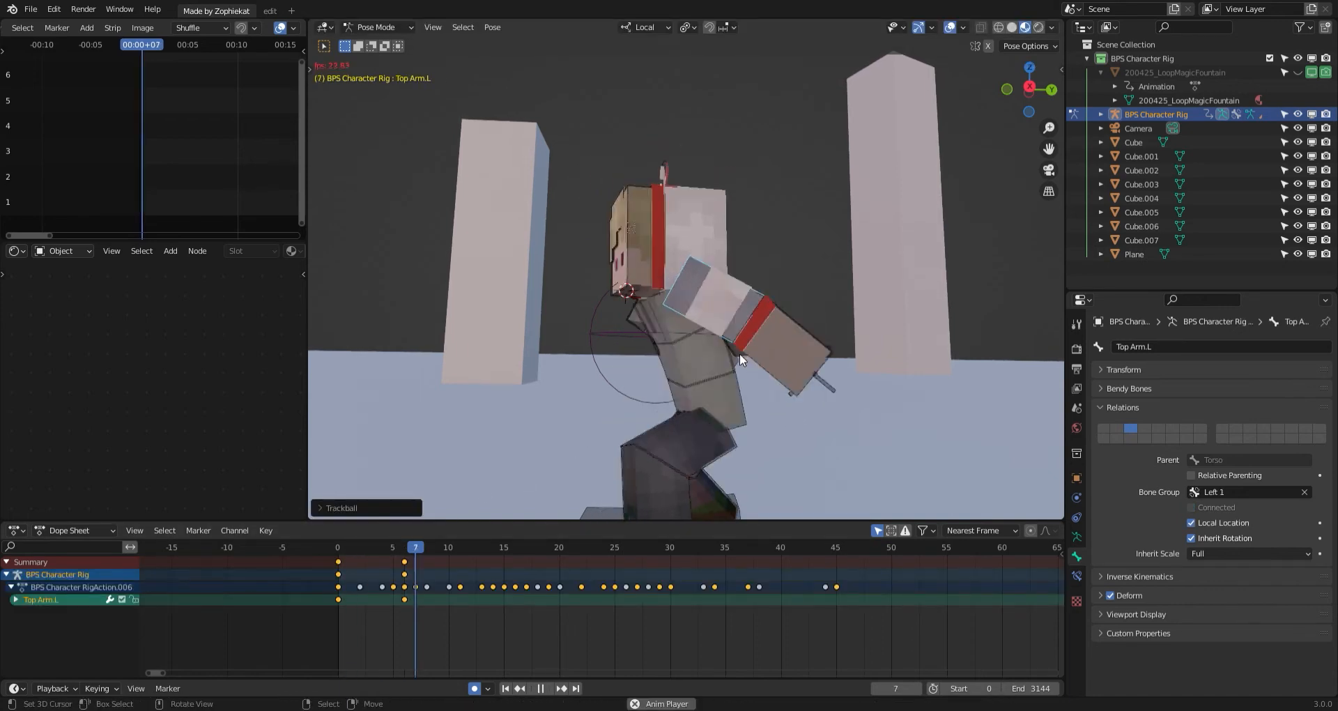
{"action": "key", "text": "space"}
{"action": "key", "text": "r"}
{"action": "left_click", "coordinate": [750, 418]}
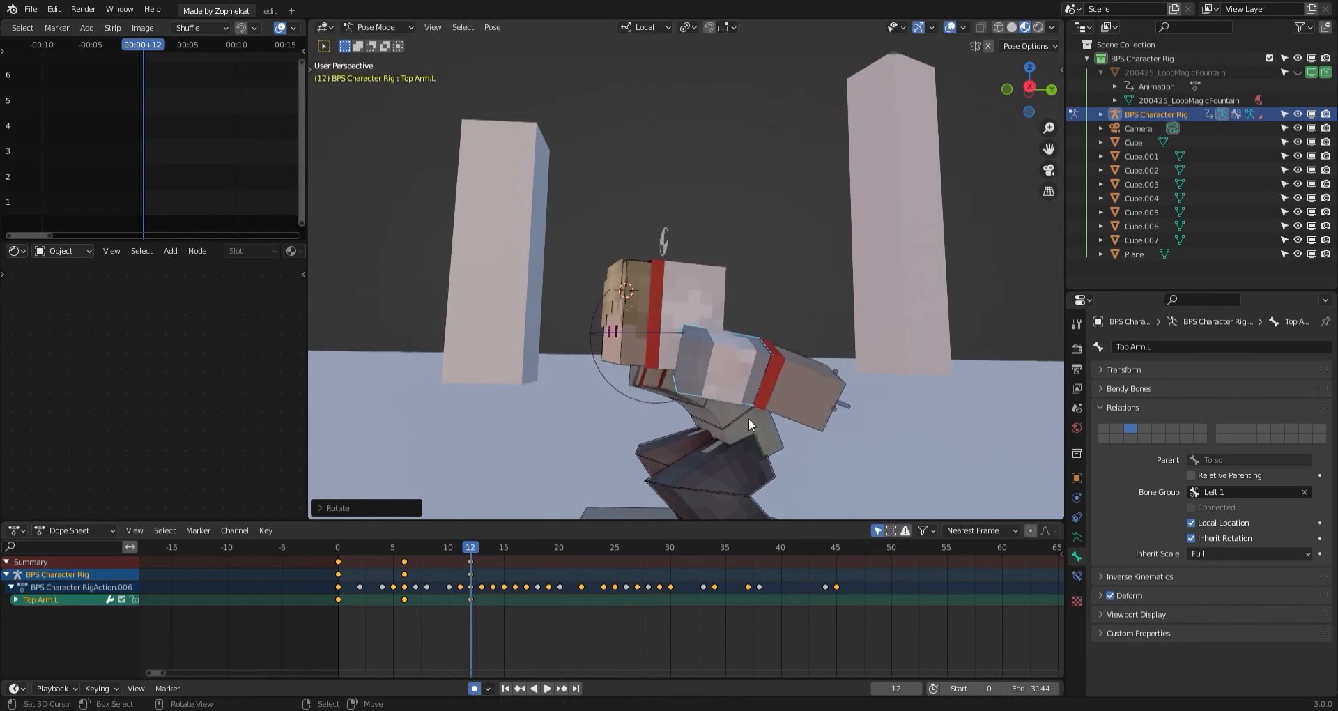
{"action": "right_click", "coordinate": [769, 393]}
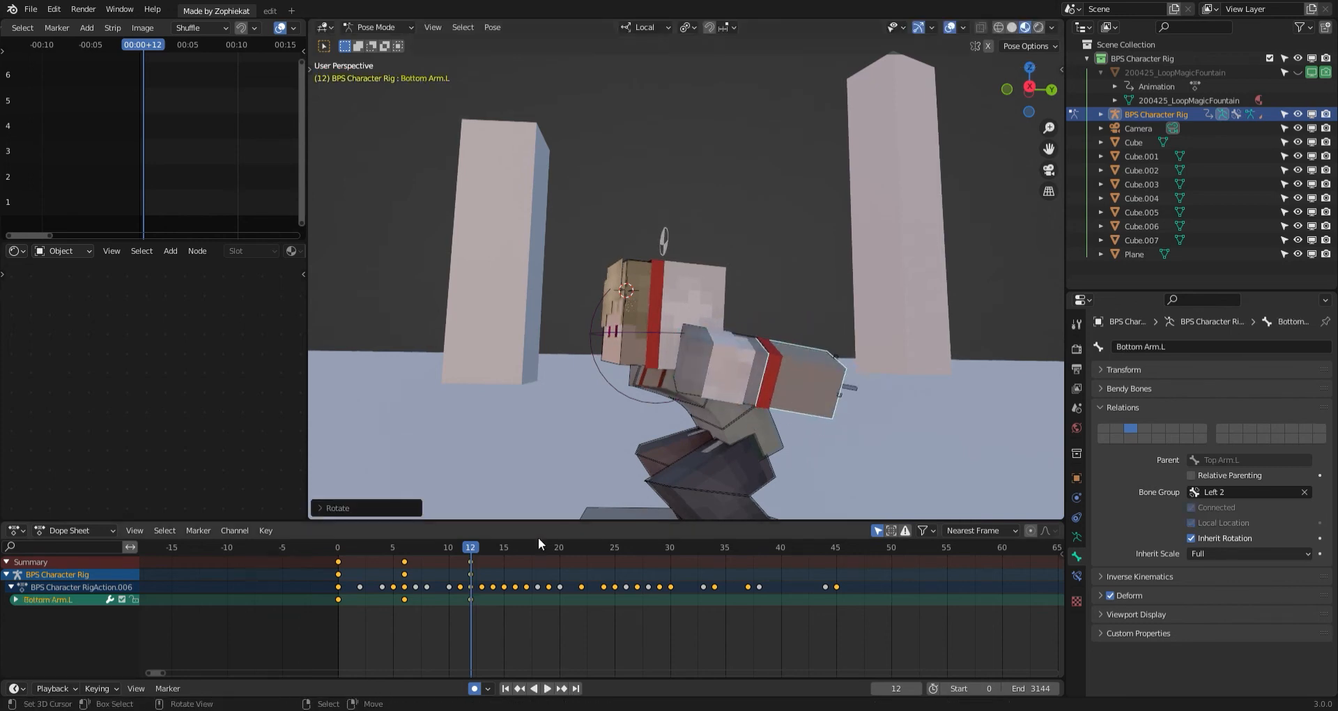
Rotate the left forearm (Bottom Arm.L) to bend the elbow at frame 16.
{"action": "left_click_drag", "start_coordinate": [474, 572], "coordinate": [515, 566]}
{"action": "key", "text": "r"}
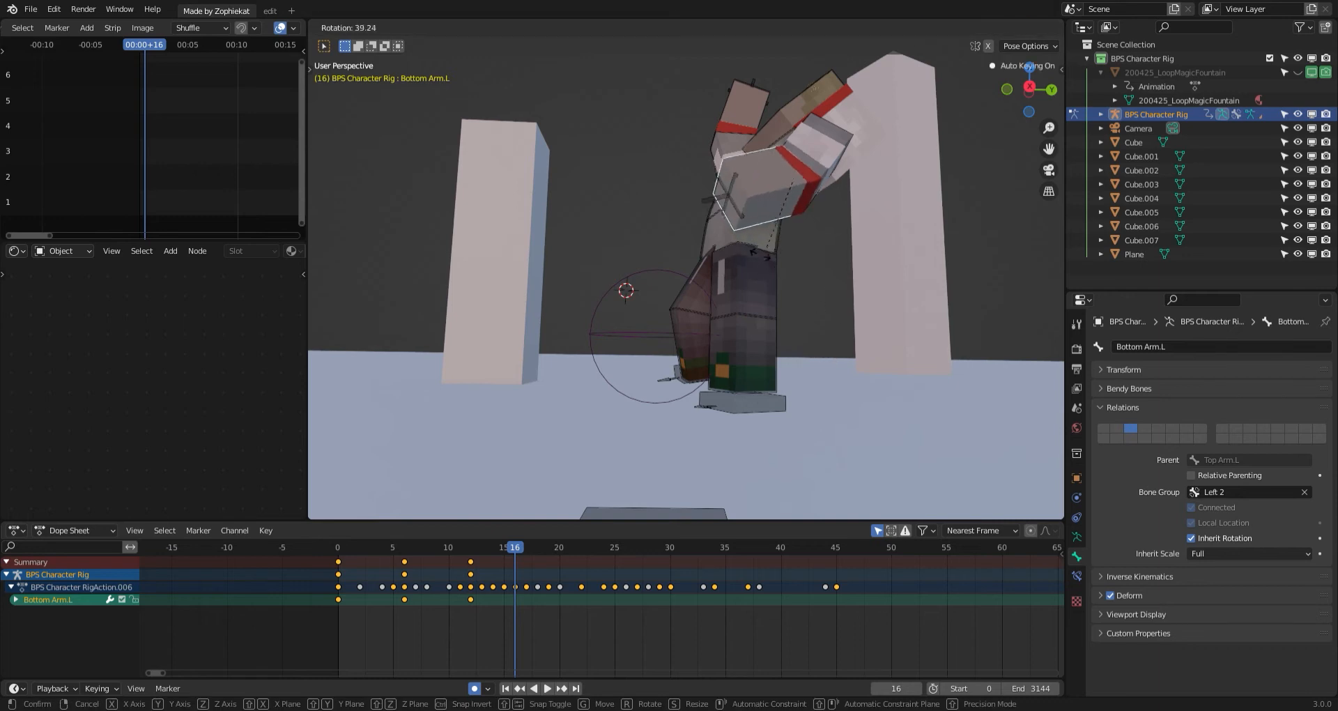
{"action": "left_click", "coordinate": [718, 264]}
Raise Top Arm.L overhead at frame 16, rotating it and adjusting its position at the shoulder.
{"action": "right_click", "coordinate": [802, 147]}
{"action": "middle_click_drag", "start_coordinate": [801, 146], "coordinate": [784, 175]}
{"action": "key", "text": "r"}
{"action": "key", "text": "r"}
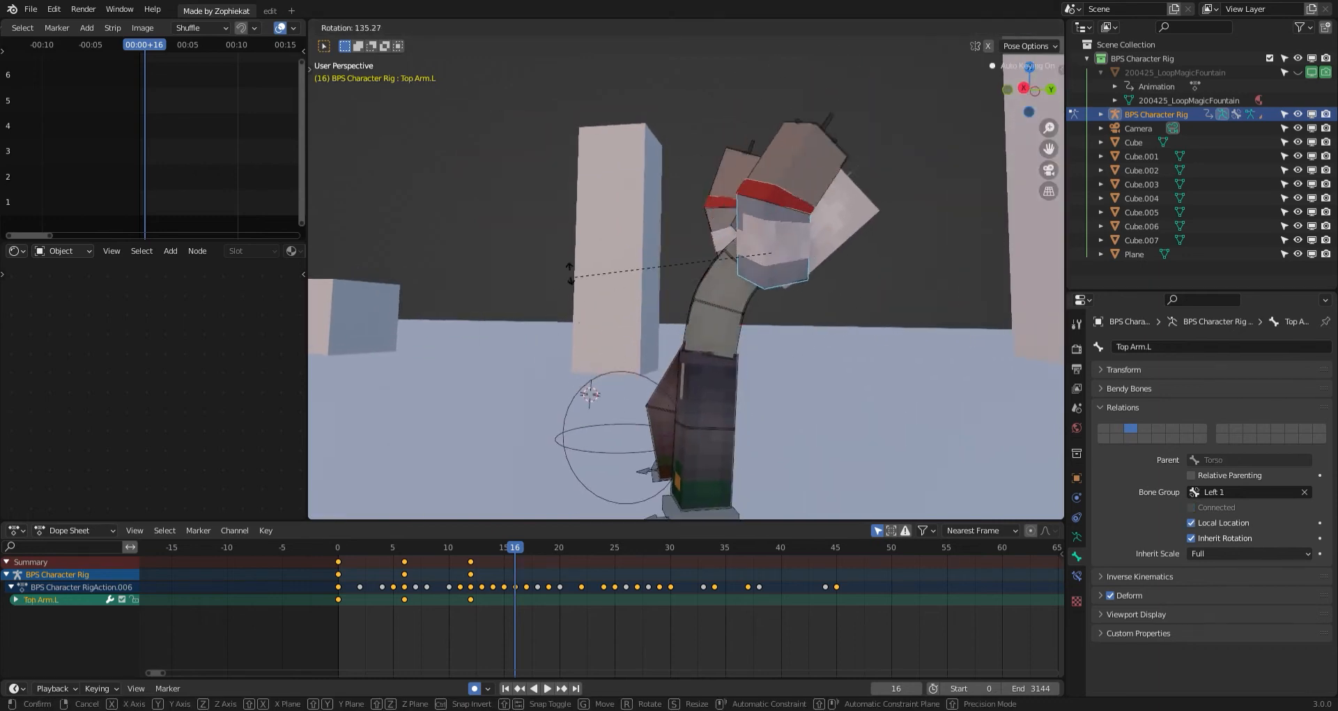
{"action": "left_click", "coordinate": [572, 265]}
{"action": "key", "text": "g"}
{"action": "left_click", "coordinate": [587, 239]}
{"action": "key", "text": "r"}
{"action": "left_click", "coordinate": [752, 331]}
Rotate Top Arm.L at frame 16 so the left arm stands upright beside the head in front view.
{"action": "middle_click_drag", "start_coordinate": [627, 306], "coordinate": [770, 313]}
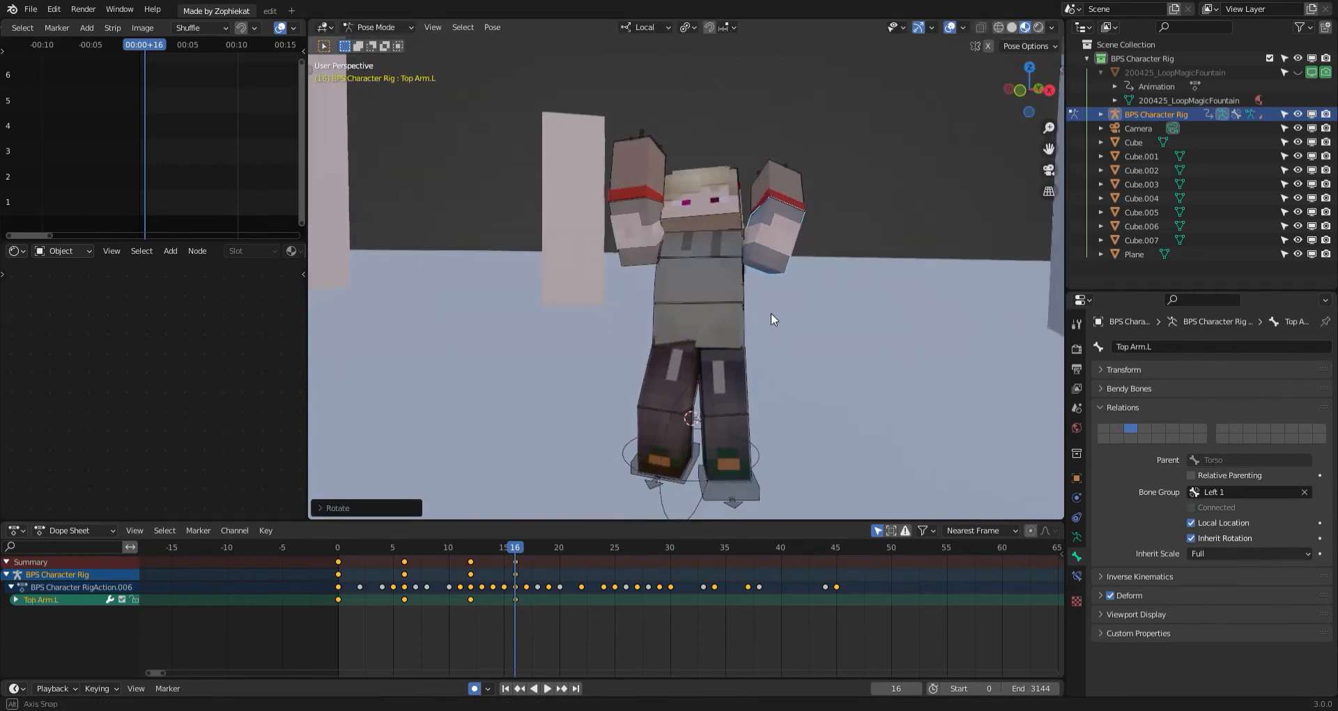
{"action": "key", "text": "r"}
{"action": "key", "text": "r"}
{"action": "left_click", "coordinate": [802, 285]}
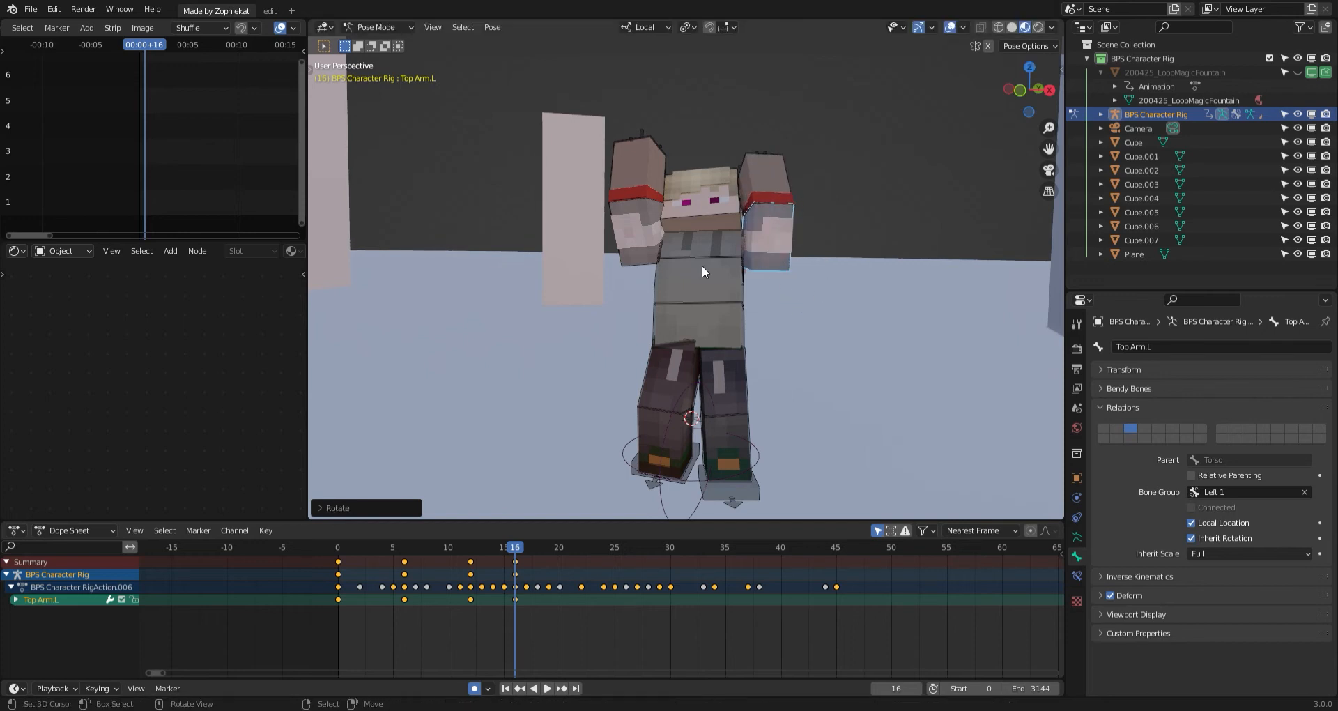
Rotate Top Arm.R at frame 16 and adjust its position at the shoulder to match the raised left arm.
{"action": "middle_click_drag", "start_coordinate": [634, 235], "coordinate": [892, 227]}
{"action": "key", "text": "r"}
{"action": "left_click", "coordinate": [890, 227]}
{"action": "key", "text": "g"}
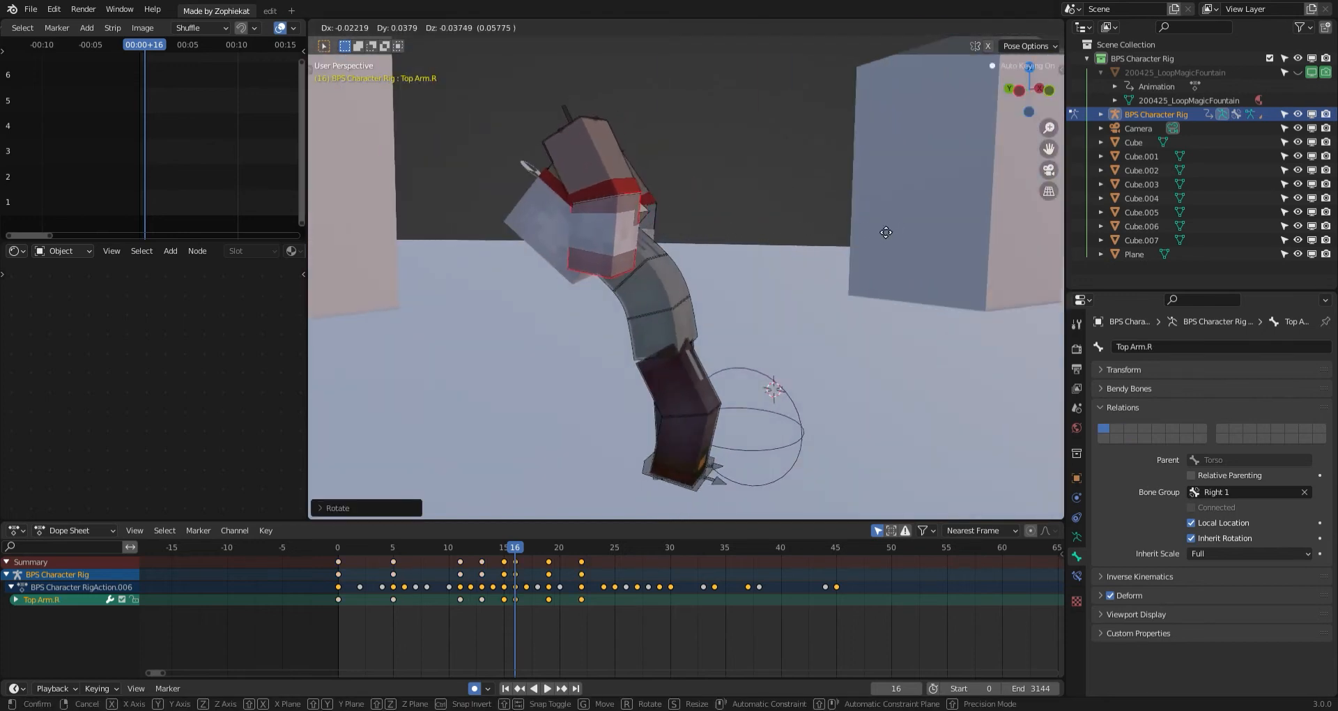
{"action": "left_click", "coordinate": [846, 241]}
{"action": "left_click", "coordinate": [808, 257]}
Select the left thigh bone Top Leg.L and keyframe it at frame 14, just before takeoff.
{"action": "middle_click_drag", "start_coordinate": [808, 256], "coordinate": [586, 292]}
{"action": "scroll", "coordinate": [679, 335], "scroll_direction": "up", "scroll_amount": 3}
{"action": "left_click", "coordinate": [714, 252]}
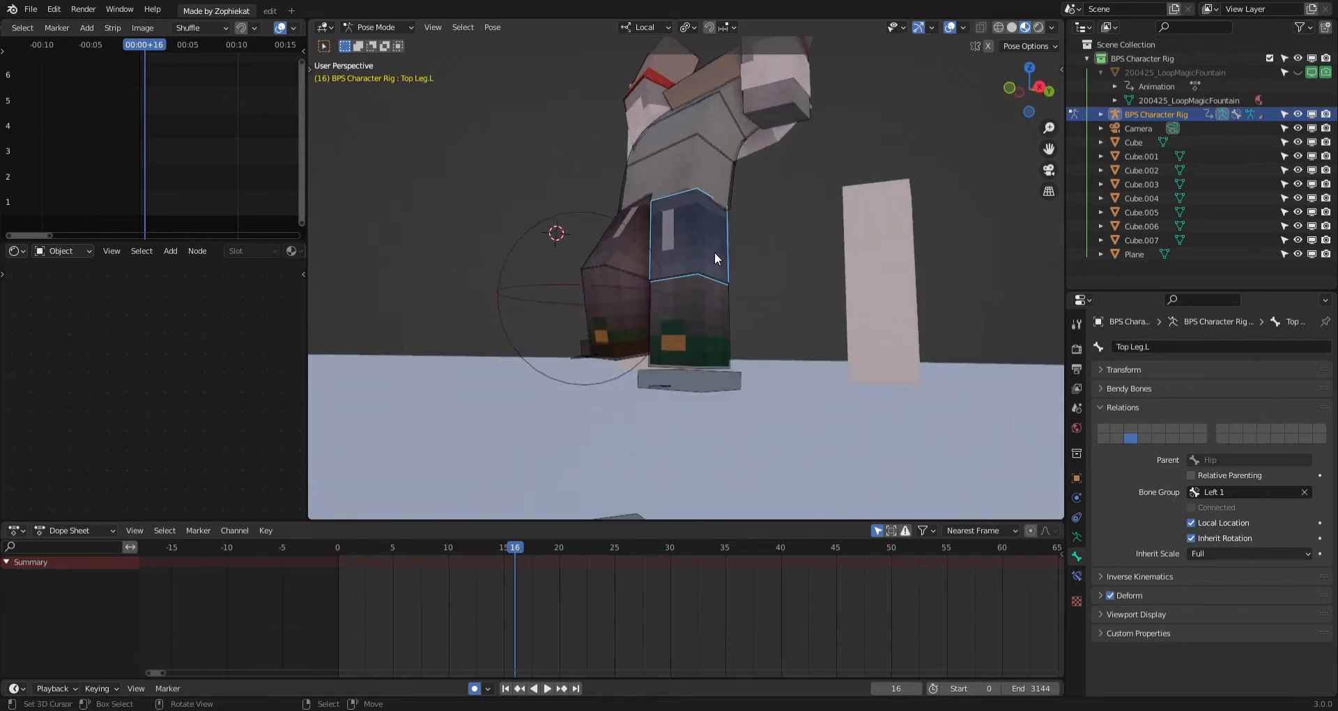
{"action": "right_click", "coordinate": [687, 344]}
{"action": "scroll", "coordinate": [677, 369], "scroll_direction": "down", "scroll_amount": 2}
{"action": "middle_click_drag", "start_coordinate": [679, 374], "coordinate": [700, 367]}
{"action": "left_click", "coordinate": [481, 578]}
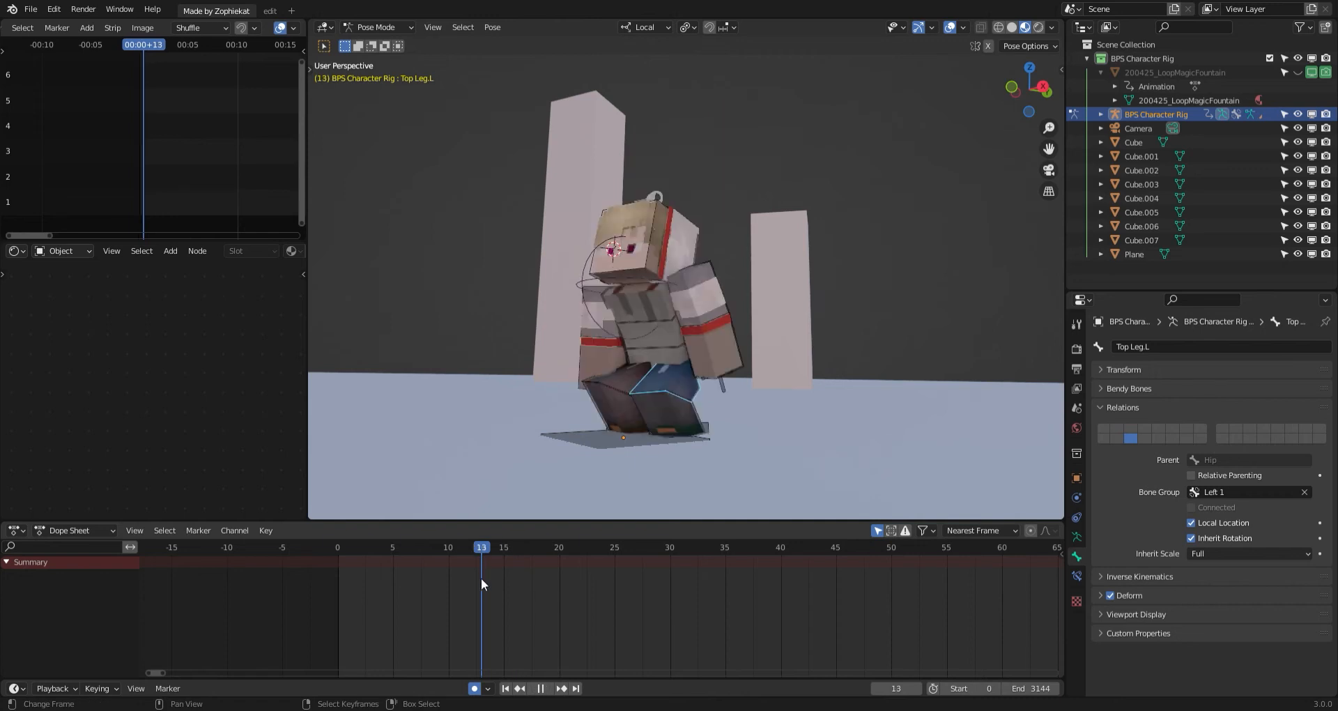
{"action": "scroll", "coordinate": [430, 588], "scroll_direction": "up", "scroll_amount": 8}
{"action": "middle_click_drag", "start_coordinate": [376, 578], "coordinate": [528, 593]}
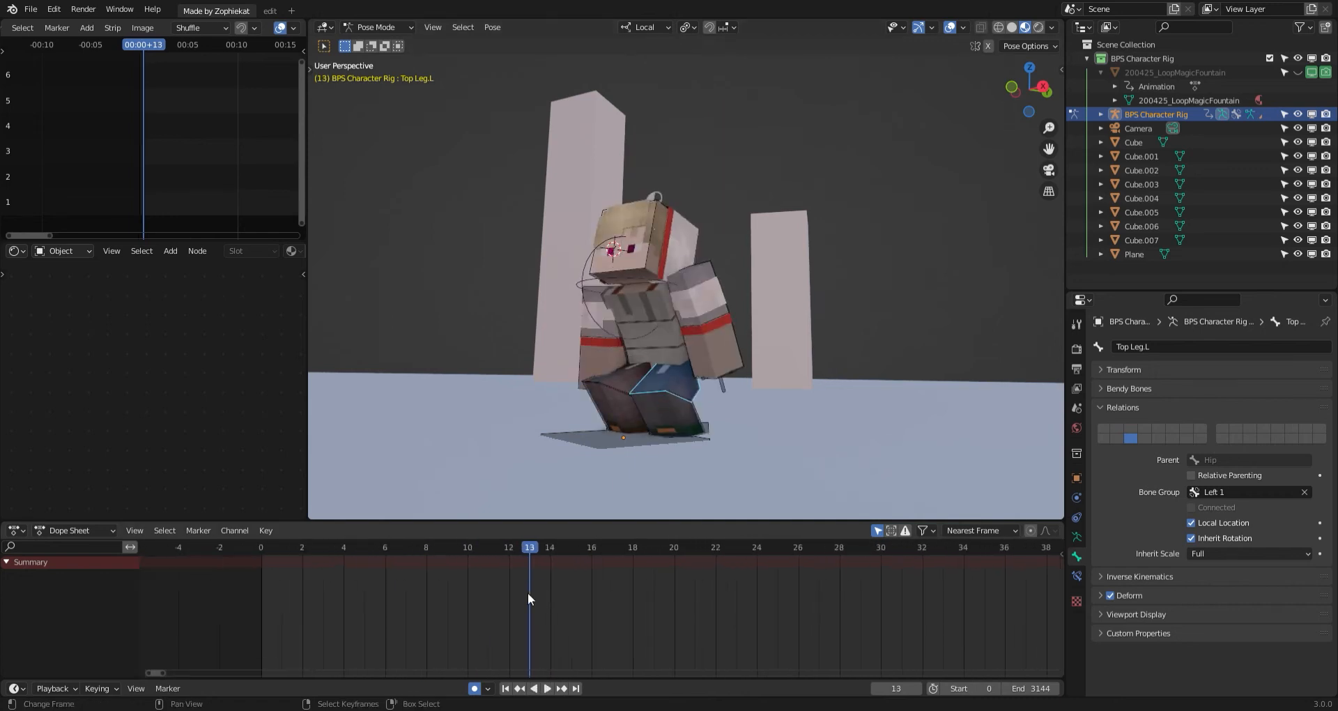
{"action": "scroll", "coordinate": [528, 591], "scroll_direction": "up", "scroll_amount": 4}
{"action": "left_click_drag", "start_coordinate": [528, 587], "coordinate": [550, 576]}
{"action": "key", "text": "g"}
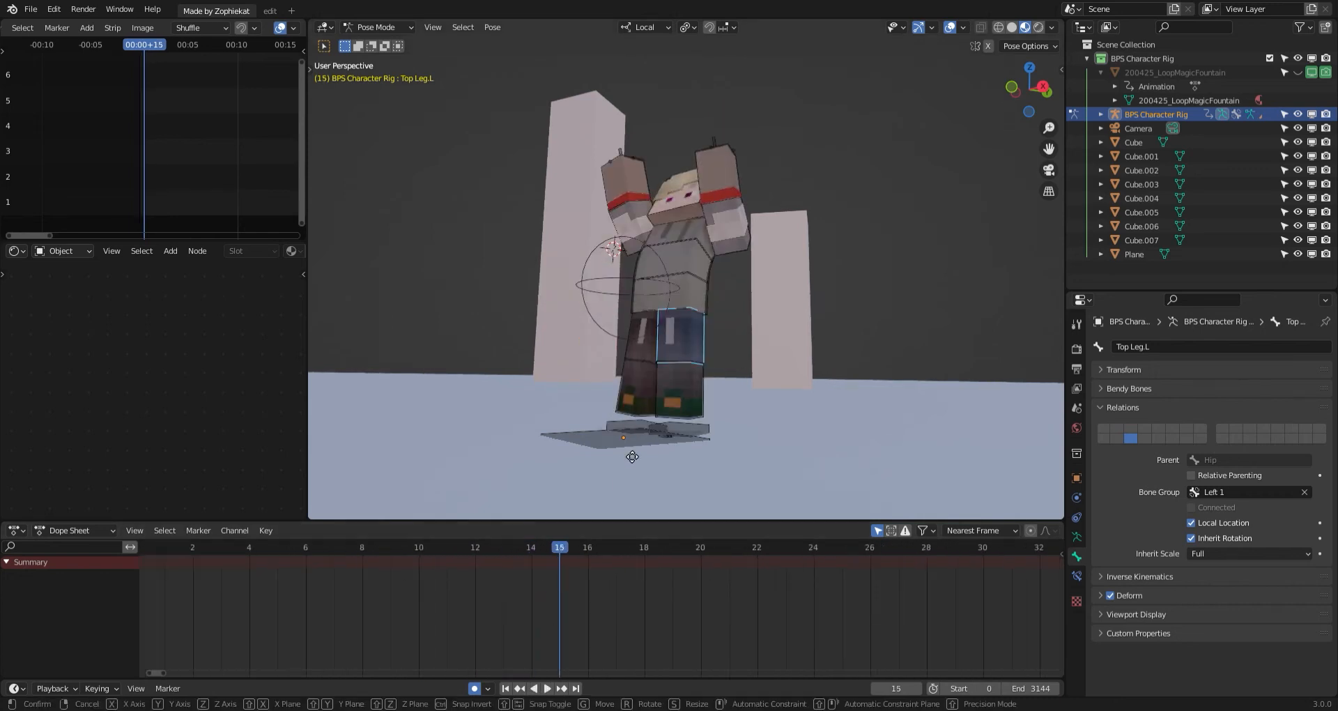
{"action": "right_click", "coordinate": [610, 469]}
{"action": "left_click", "coordinate": [541, 549]}
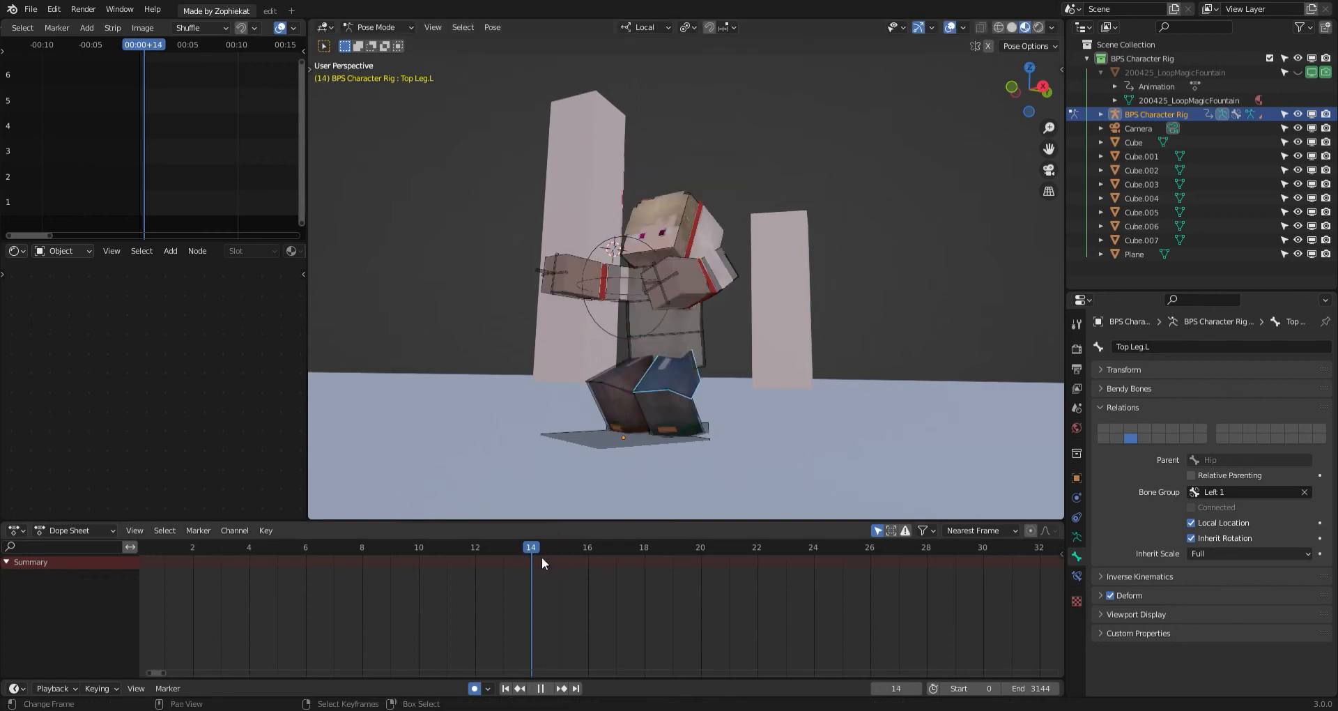
{"action": "left_click", "coordinate": [551, 566]}
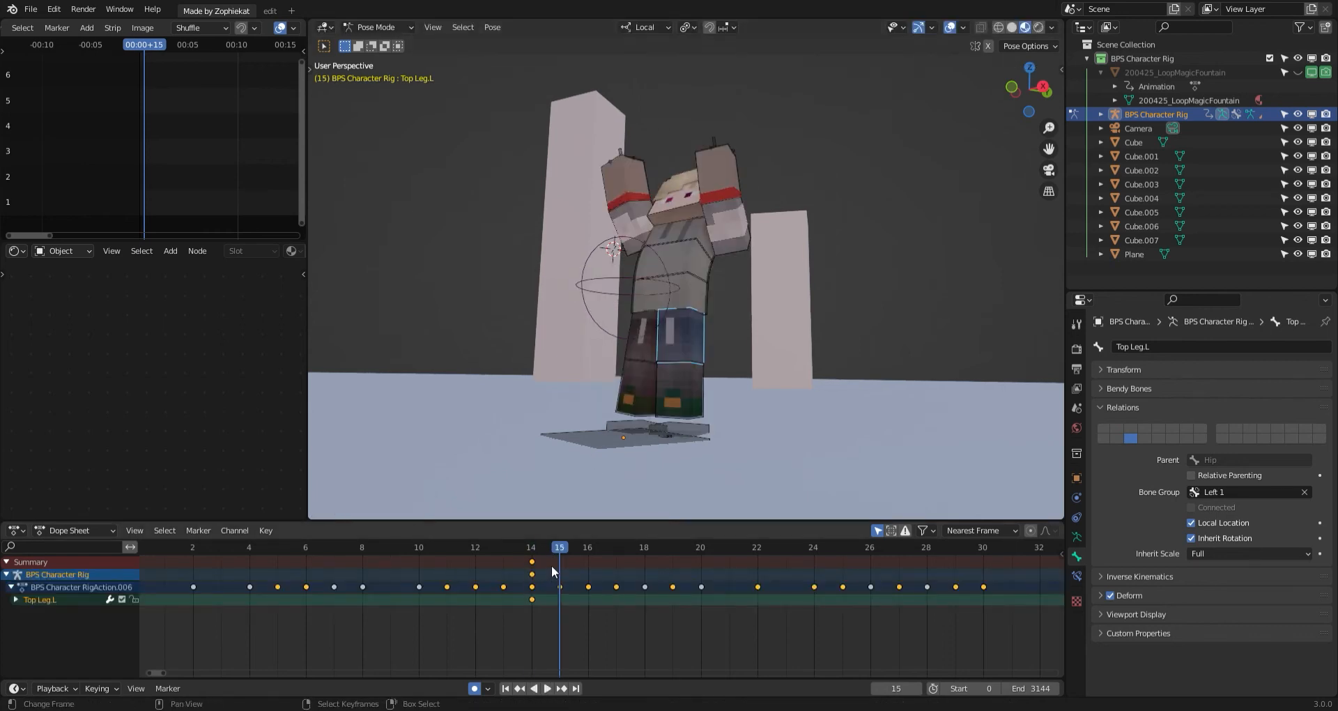
Stretch Top Leg.L toward the ground at frame 15 by scaling it along Z.
{"action": "right_click", "coordinate": [684, 430]}
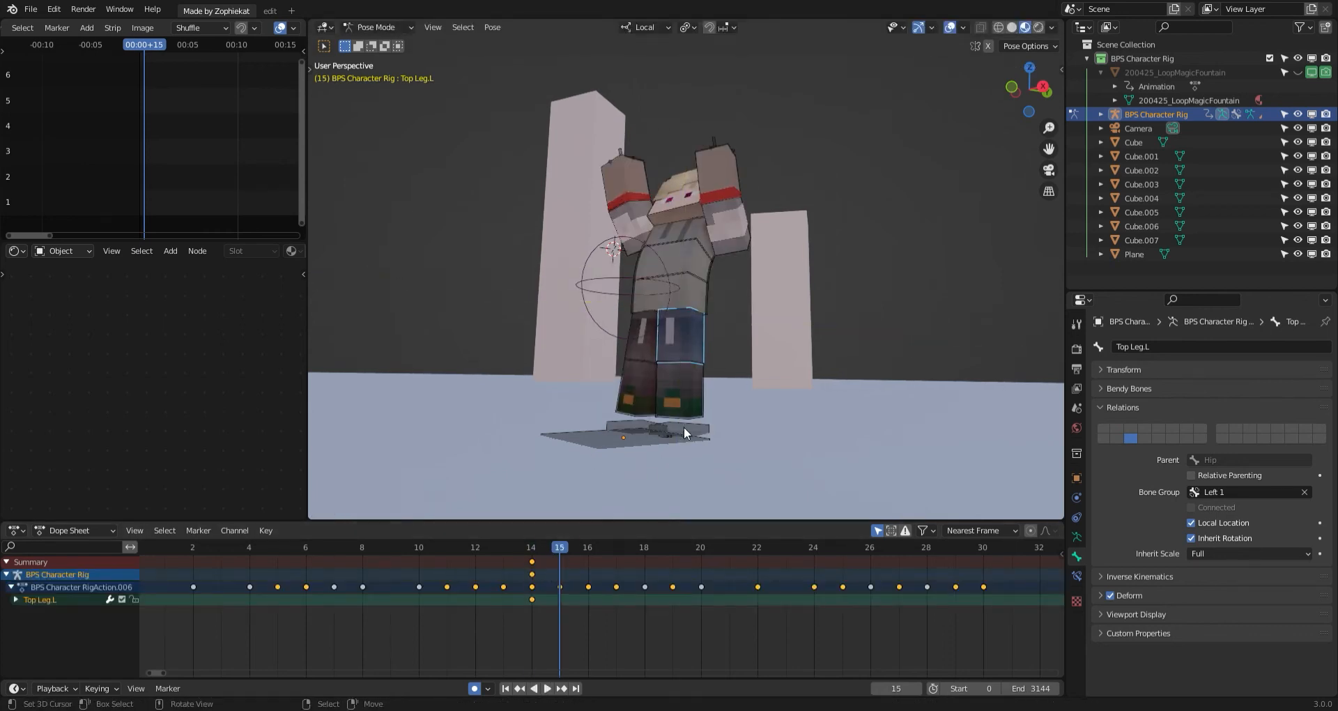
{"action": "right_click", "coordinate": [685, 428]}
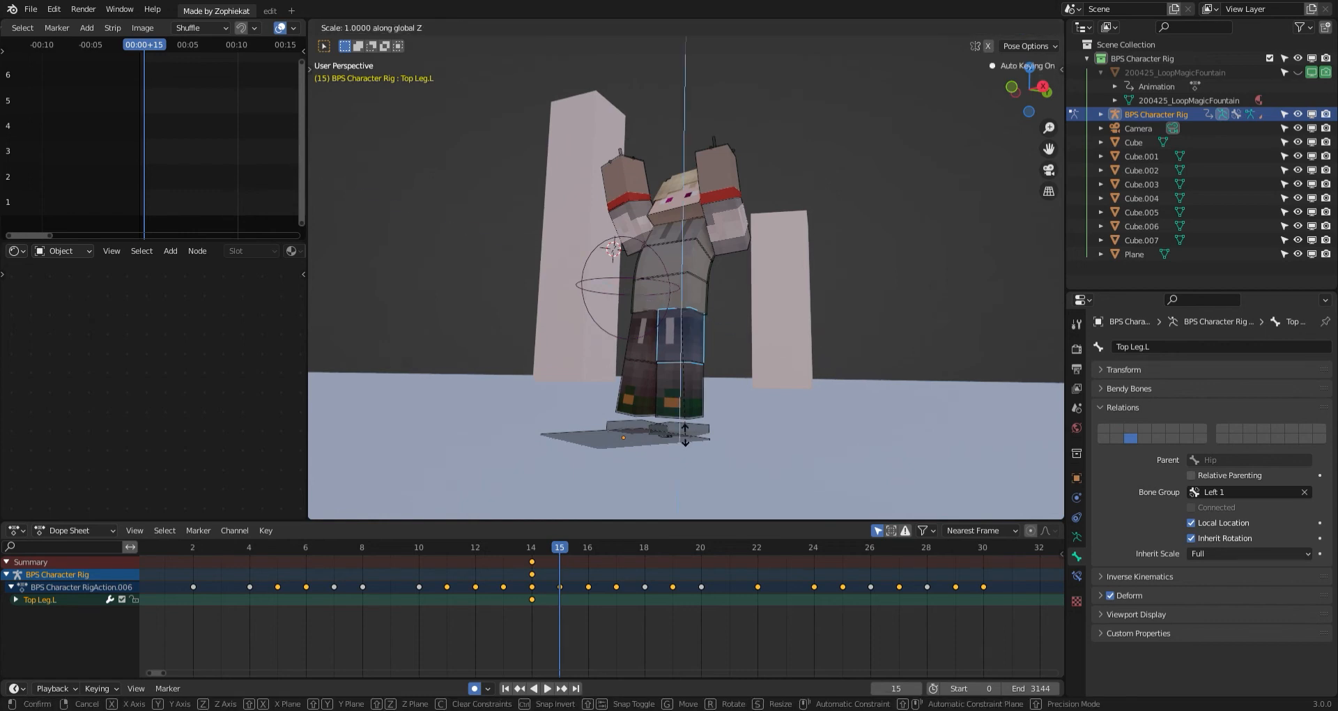
{"action": "left_click", "coordinate": [695, 453]}
{"action": "key", "text": "s"}
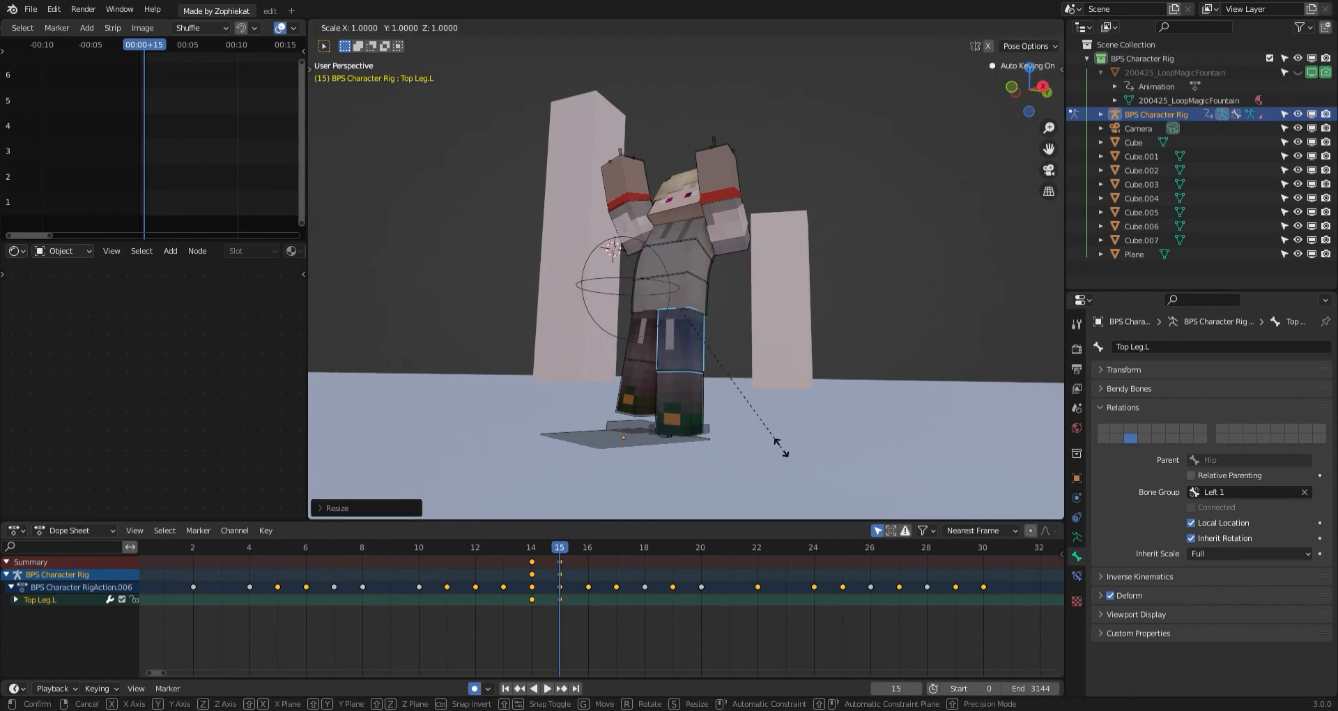
{"action": "left_click", "coordinate": [767, 443]}
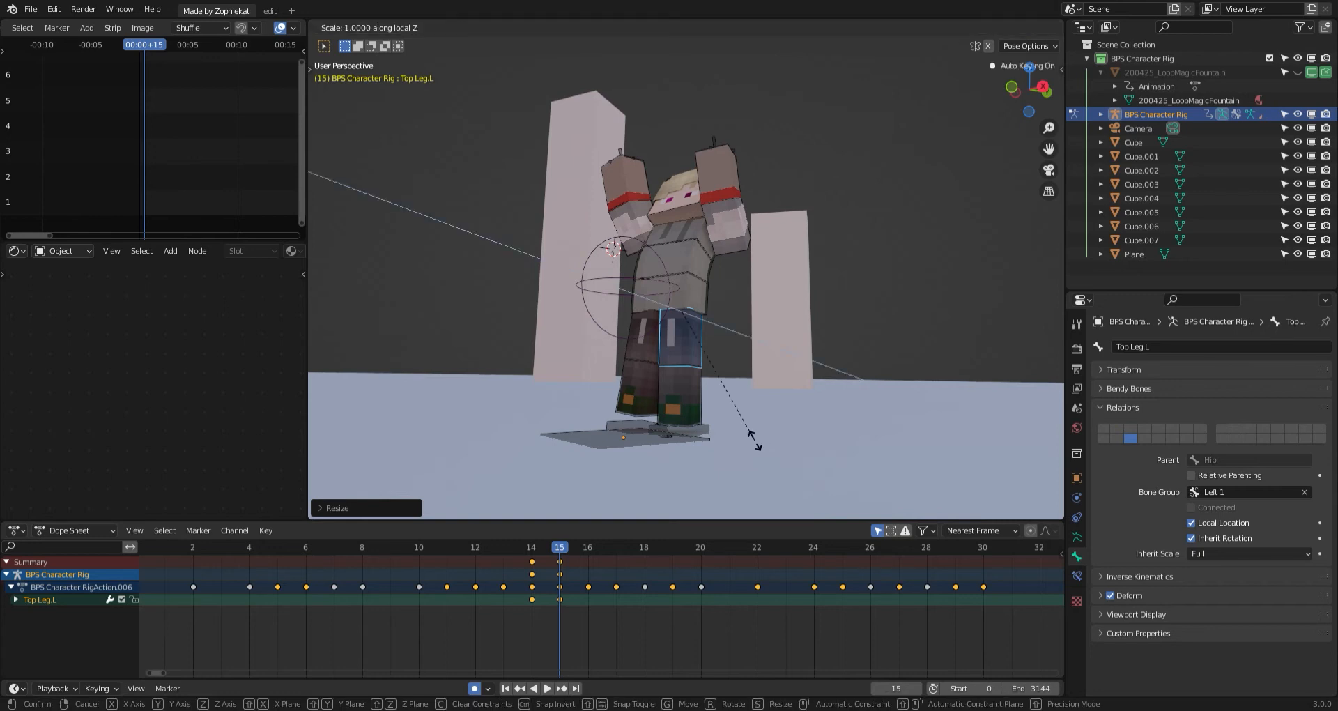
{"action": "left_click", "coordinate": [772, 451]}
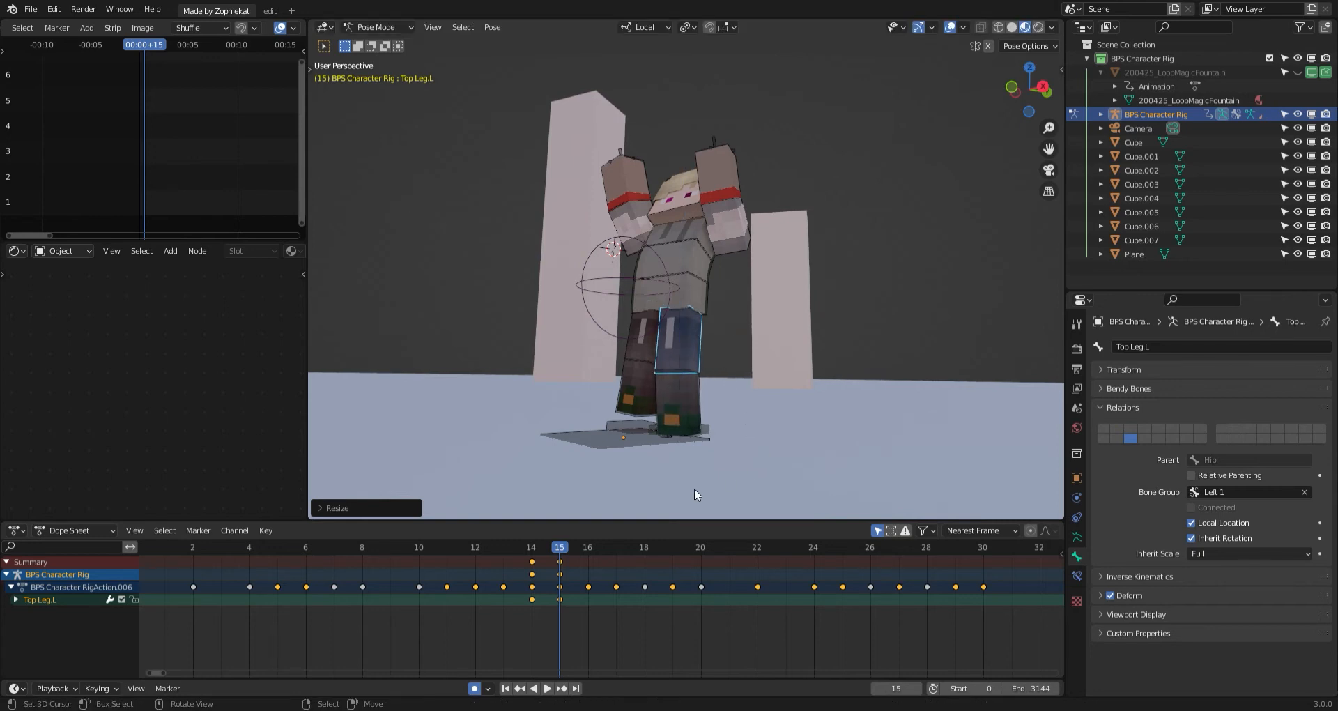
Keyframe Top Leg.L at frame 16 and clear its scale at frame 15.
{"action": "key", "text": "space"}
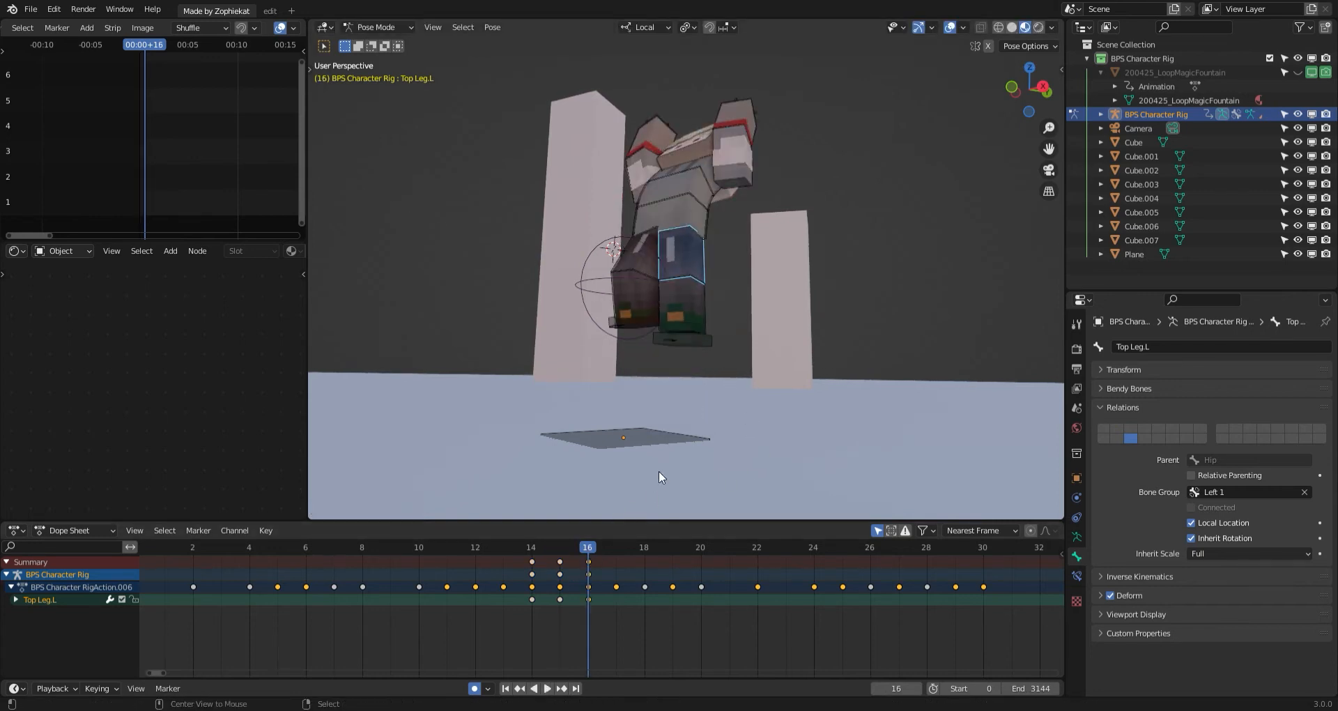
{"action": "left_click_drag", "start_coordinate": [529, 572], "coordinate": [555, 565]}
{"action": "middle_click_drag", "start_coordinate": [705, 439], "coordinate": [778, 346]}
{"action": "scroll", "coordinate": [700, 445], "scroll_direction": "up", "scroll_amount": 2}
{"action": "scroll", "coordinate": [727, 355], "scroll_direction": "up", "scroll_amount": 2}
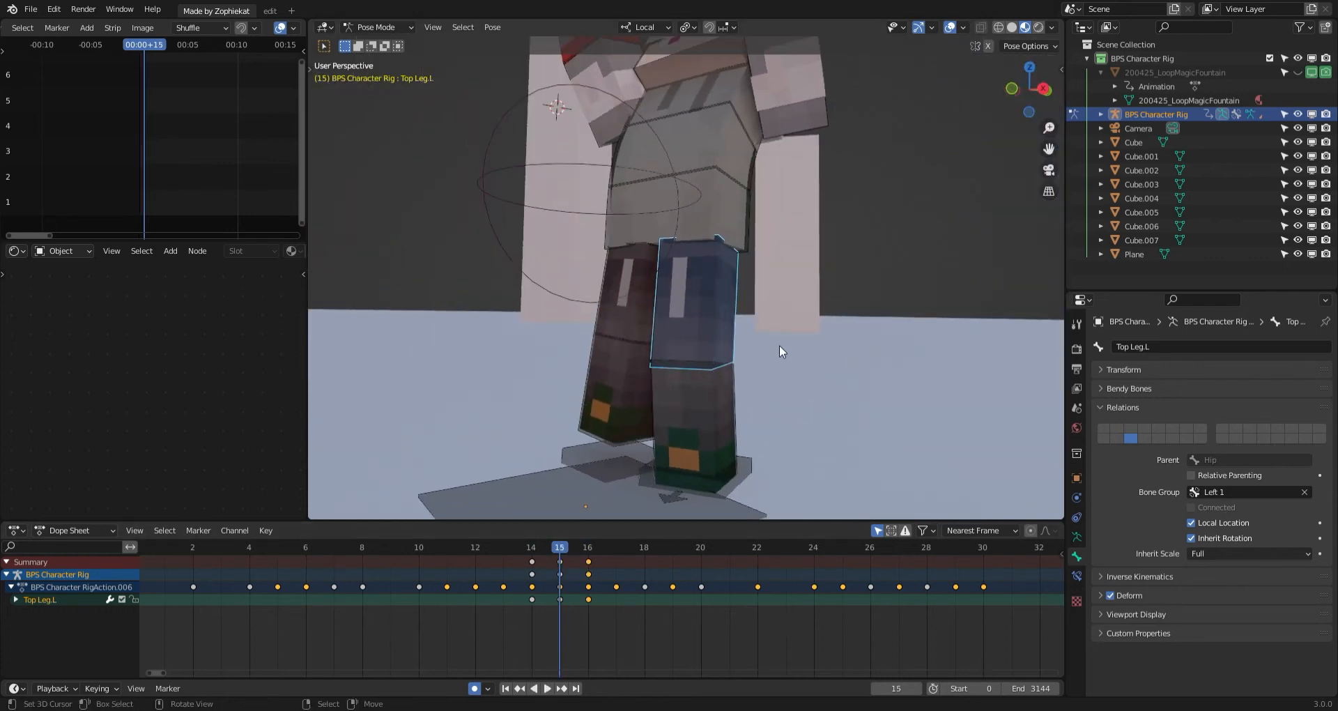
{"action": "key", "text": "alt+s"}
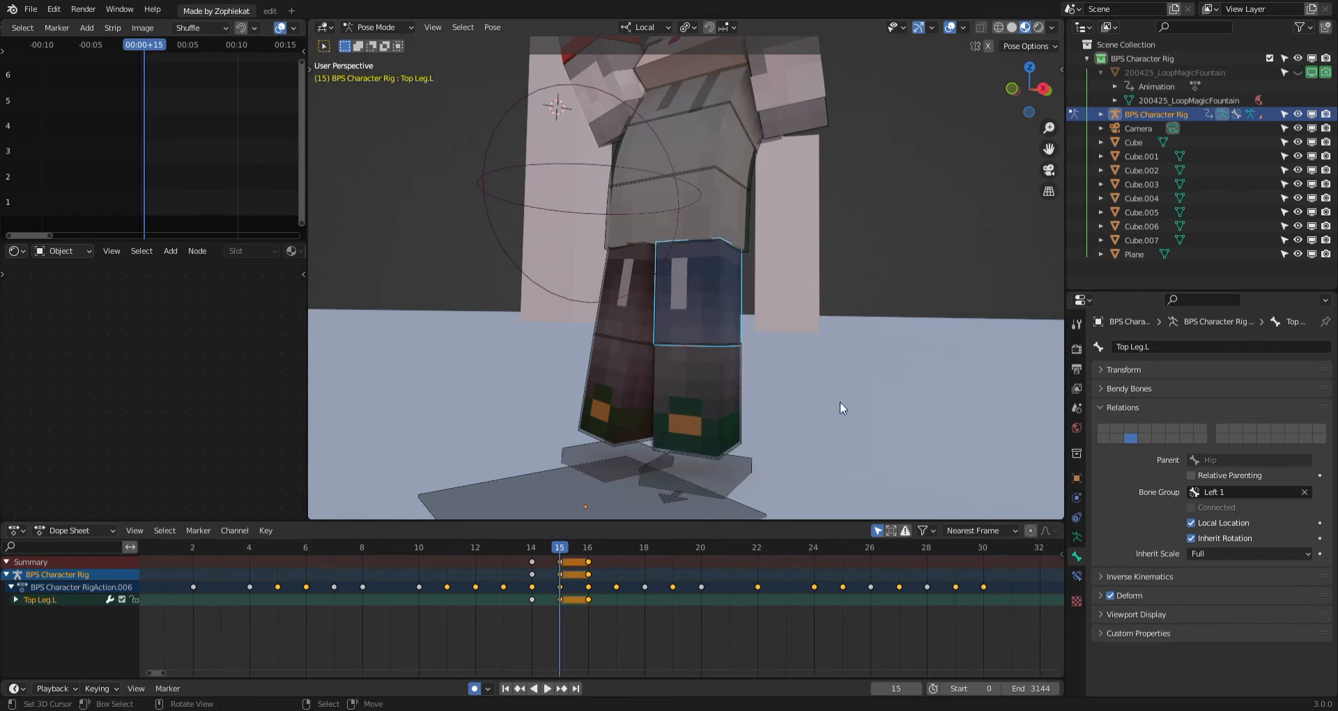
Hide the viewport overlays and scale Top Leg.L along Z at frame 15 so the foot reaches the ground.
{"action": "scroll", "coordinate": [840, 403], "scroll_direction": "down", "scroll_amount": 1}
{"action": "left_click", "coordinate": [945, 29]}
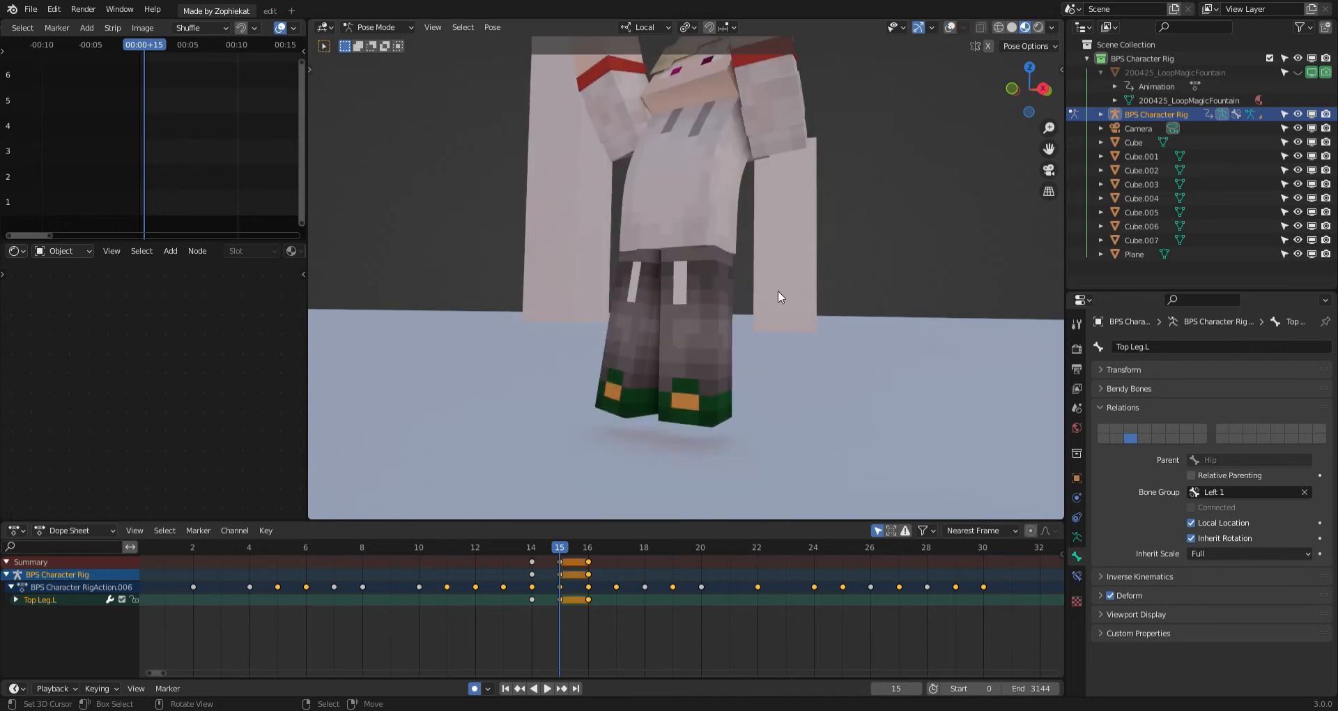
{"action": "key", "text": "s"}
{"action": "key", "text": "z"}
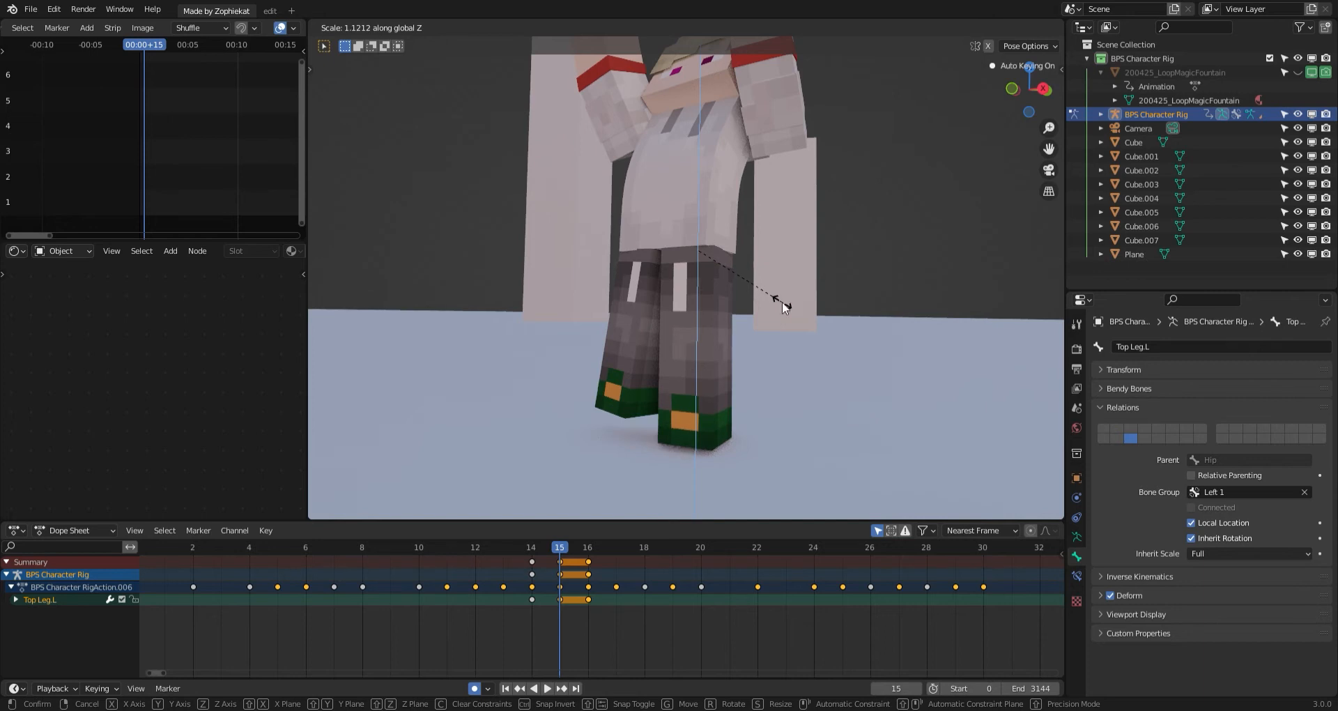
{"action": "right_click", "coordinate": [782, 302]}
{"action": "key", "text": "s"}
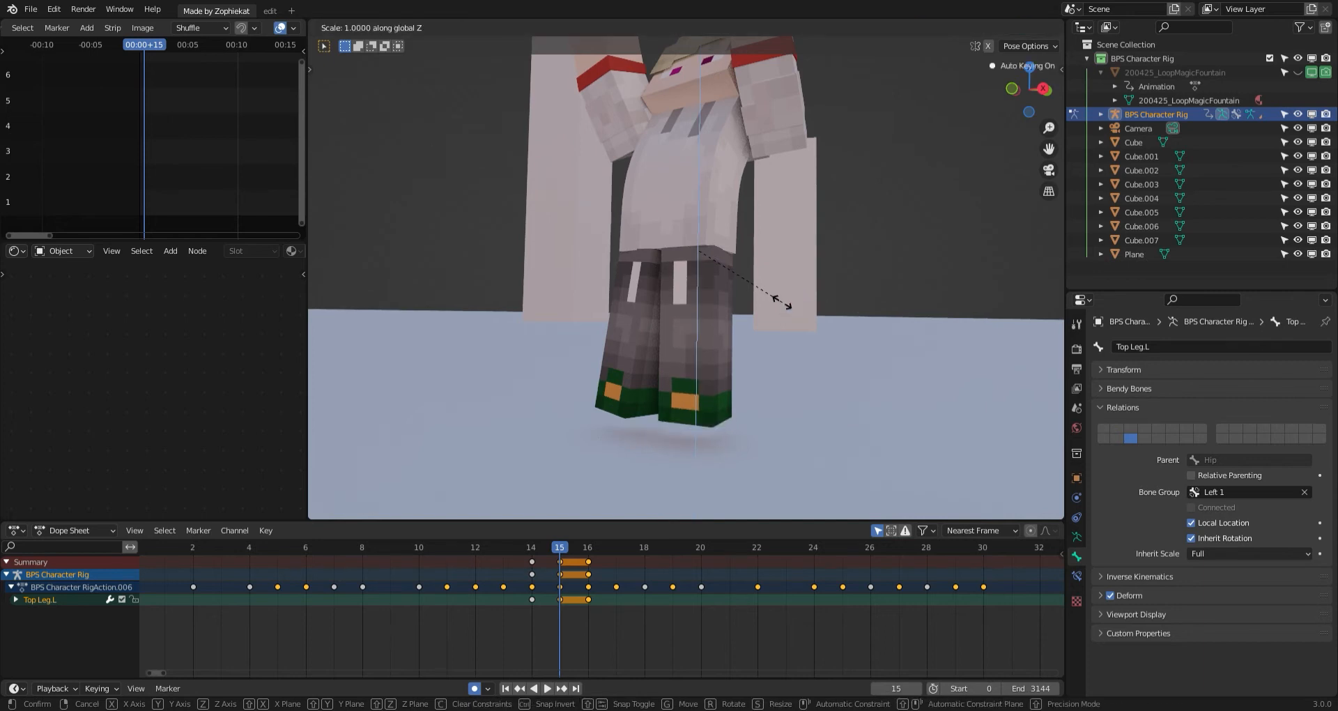
{"action": "left_click", "coordinate": [793, 315]}
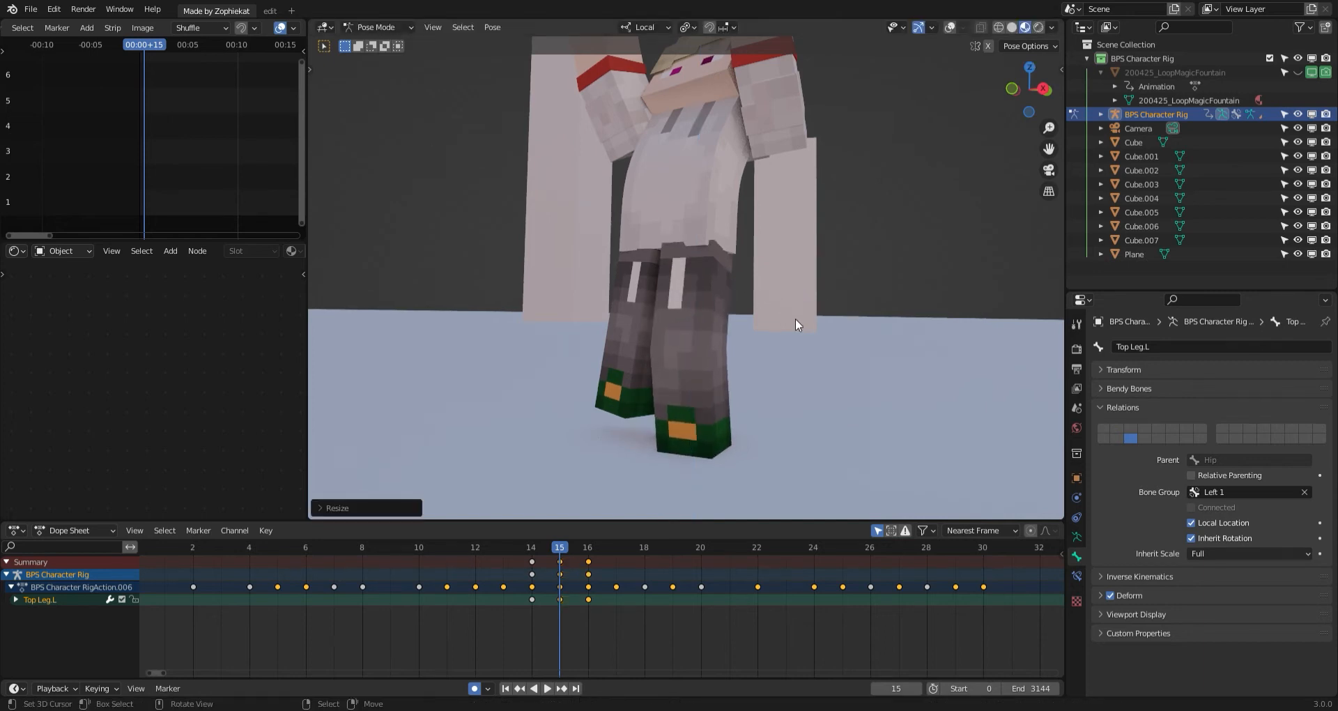
Fine-tune the proportions of the stretched Top Leg.L at frame 15 with further scaling.
{"action": "key", "text": "s"}
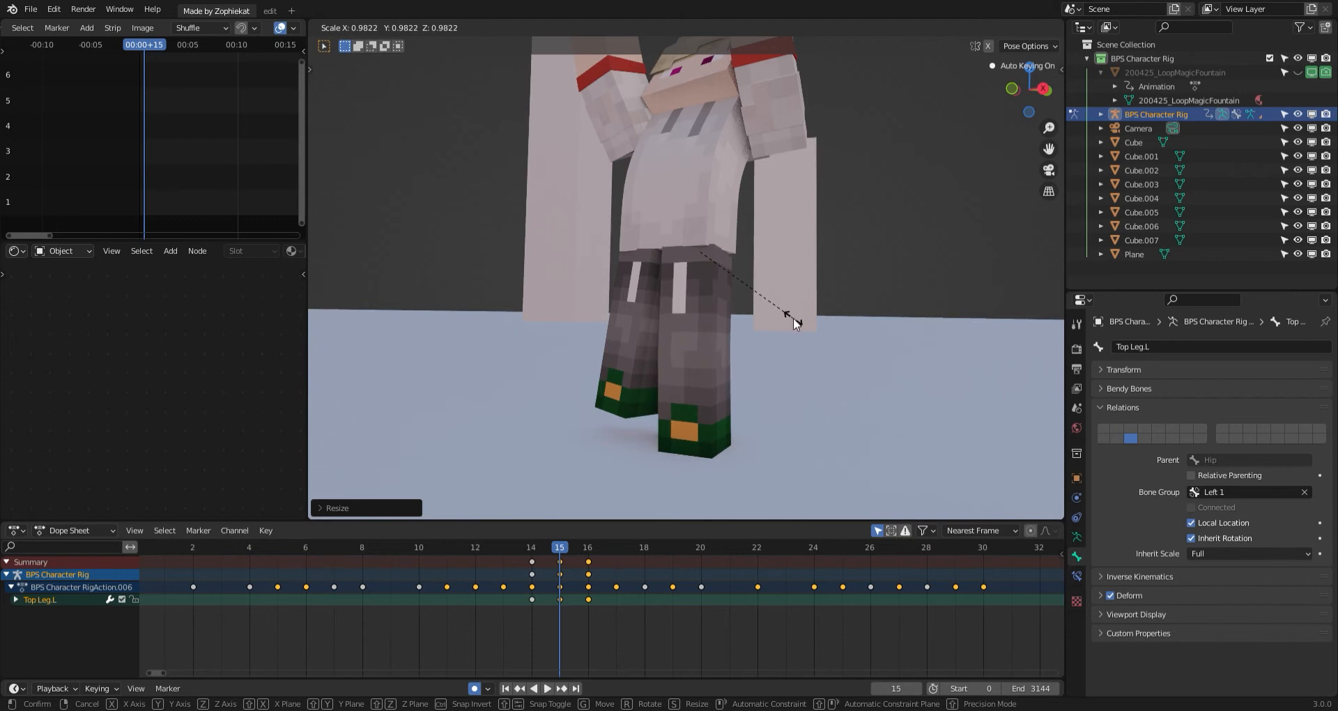
{"action": "key", "text": "z"}
{"action": "left_click", "coordinate": [795, 318]}
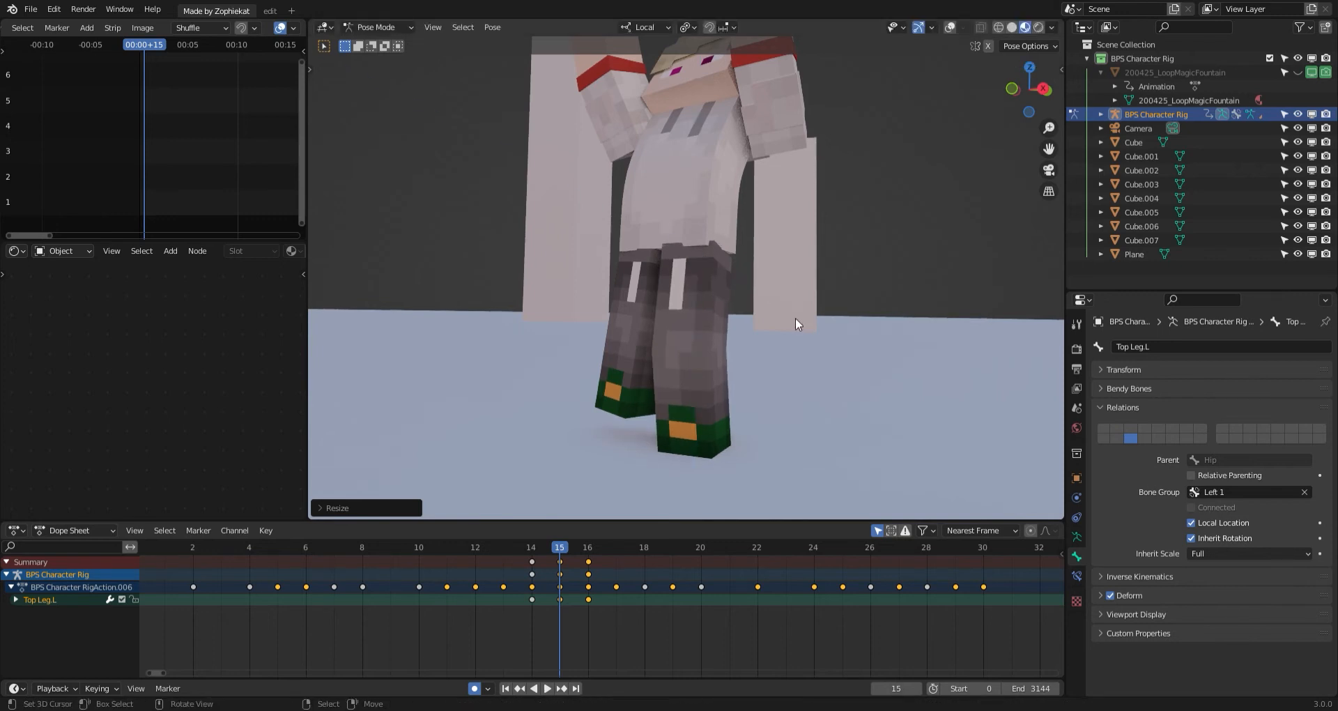
{"action": "key", "text": "s"}
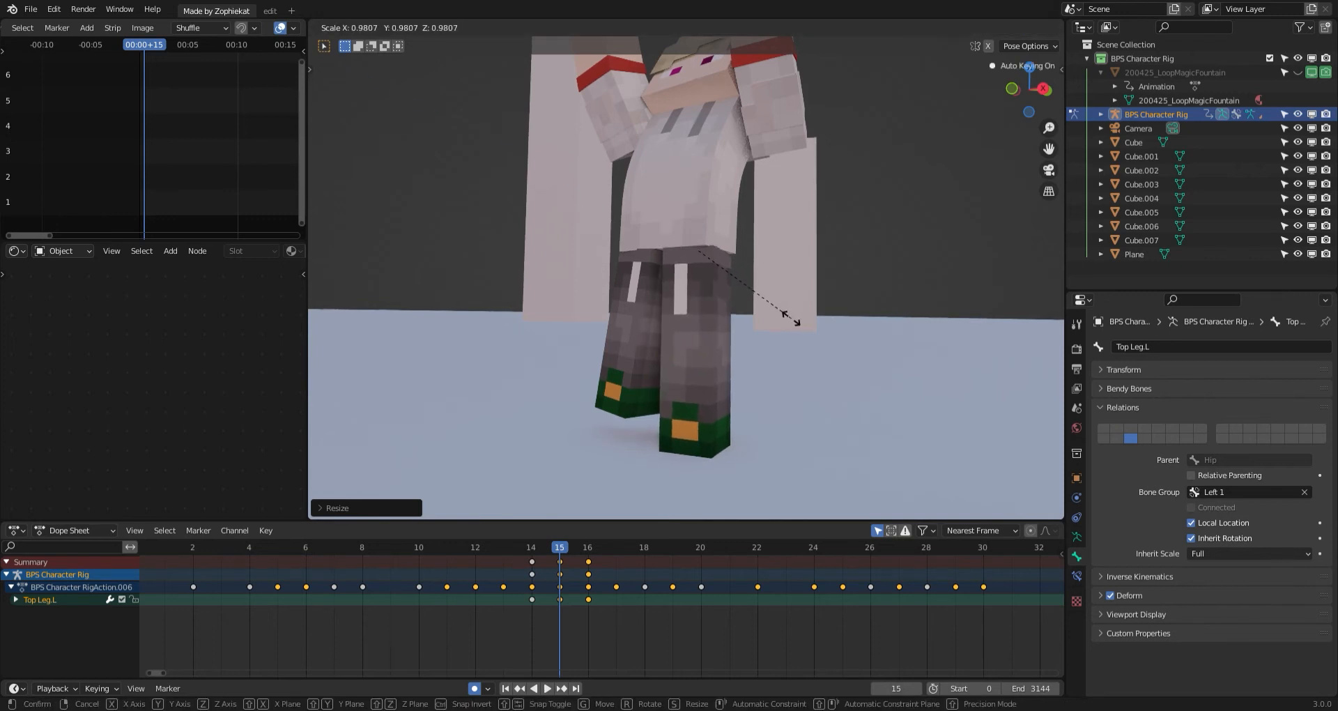
{"action": "left_click", "coordinate": [792, 319]}
Clear the bone selection, then restore the viewport overlays and play back the stretched takeoff from the front.
{"action": "middle_click_drag", "start_coordinate": [794, 318], "coordinate": [599, 496]}
{"action": "key", "text": "alt+a"}
{"action": "middle_click_drag", "start_coordinate": [655, 426], "coordinate": [608, 435]}
{"action": "mouse_move", "coordinate": [802, 188]}
{"action": "middle_mouse_down"}
{"action": "mouse_move", "coordinate": [766, 208]}
{"action": "mouse_move", "coordinate": [787, 195]}
{"action": "middle_mouse_up"}
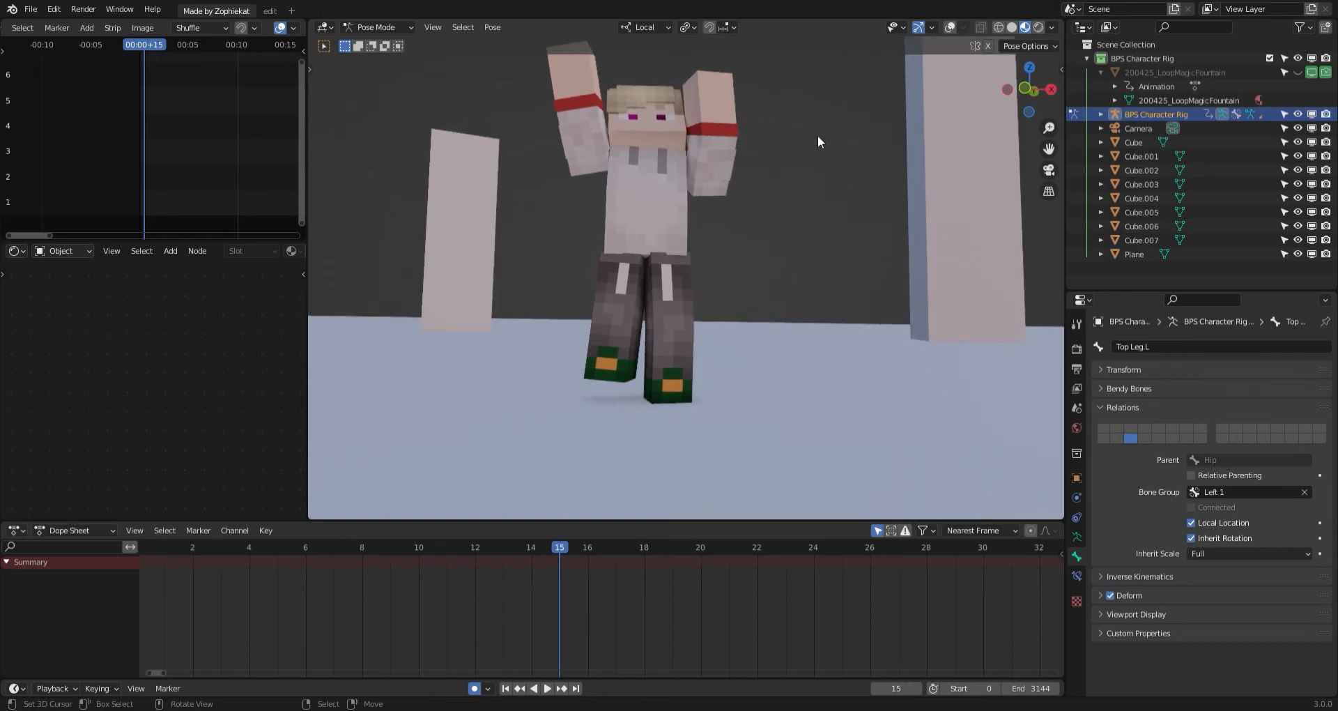
{"action": "left_click", "coordinate": [950, 27]}
{"action": "key", "text": "space"}
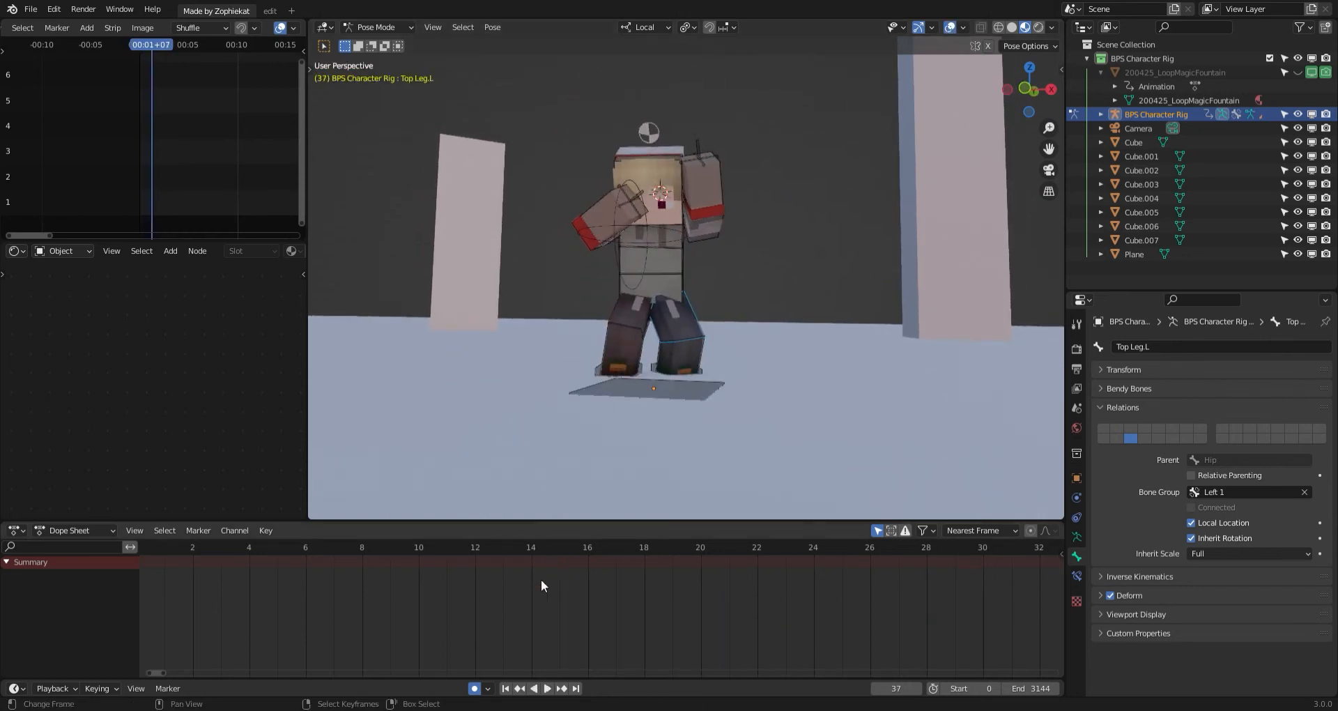
{"action": "mouse_move", "coordinate": [541, 579]}
{"action": "left_mouse_down"}
{"action": "mouse_move", "coordinate": [584, 577]}
{"action": "mouse_move", "coordinate": [561, 588]}
{"action": "left_mouse_up"}
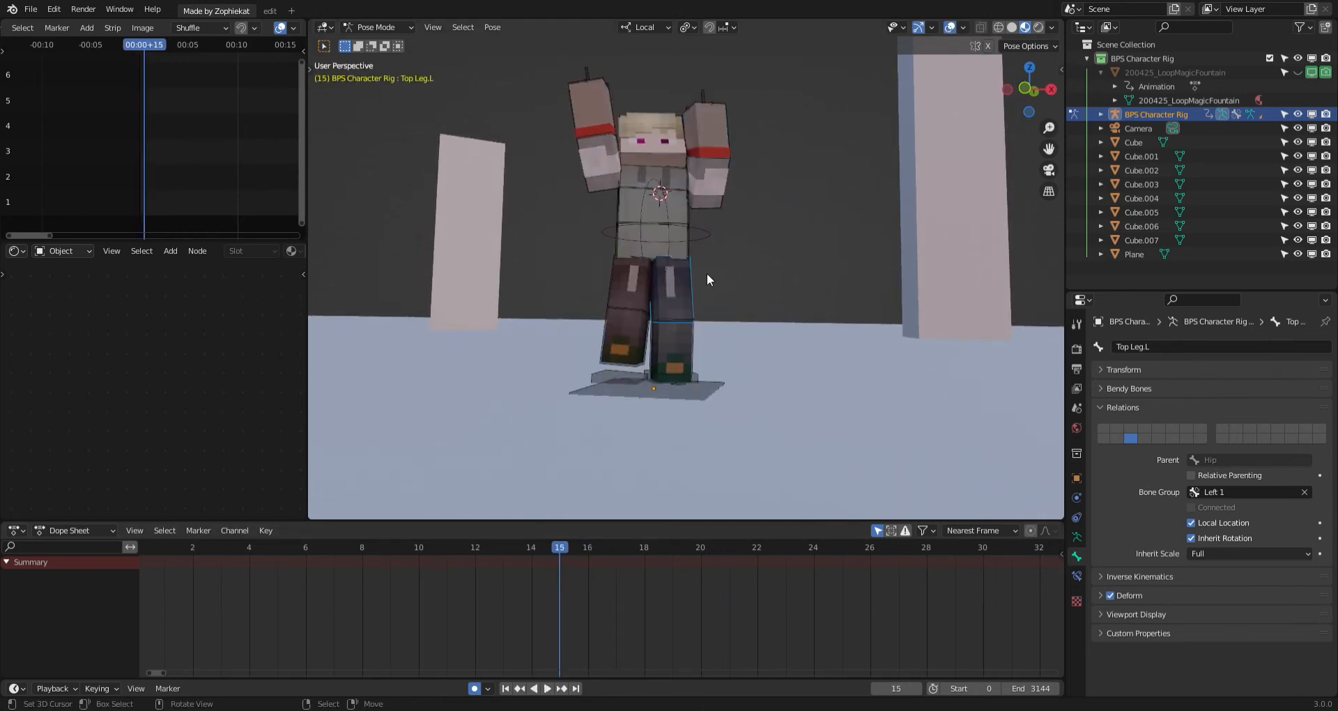
Inspect the left leg at frame 16 and play back the crouch and jump.
{"action": "left_click", "coordinate": [690, 278]}
{"action": "left_click", "coordinate": [582, 566]}
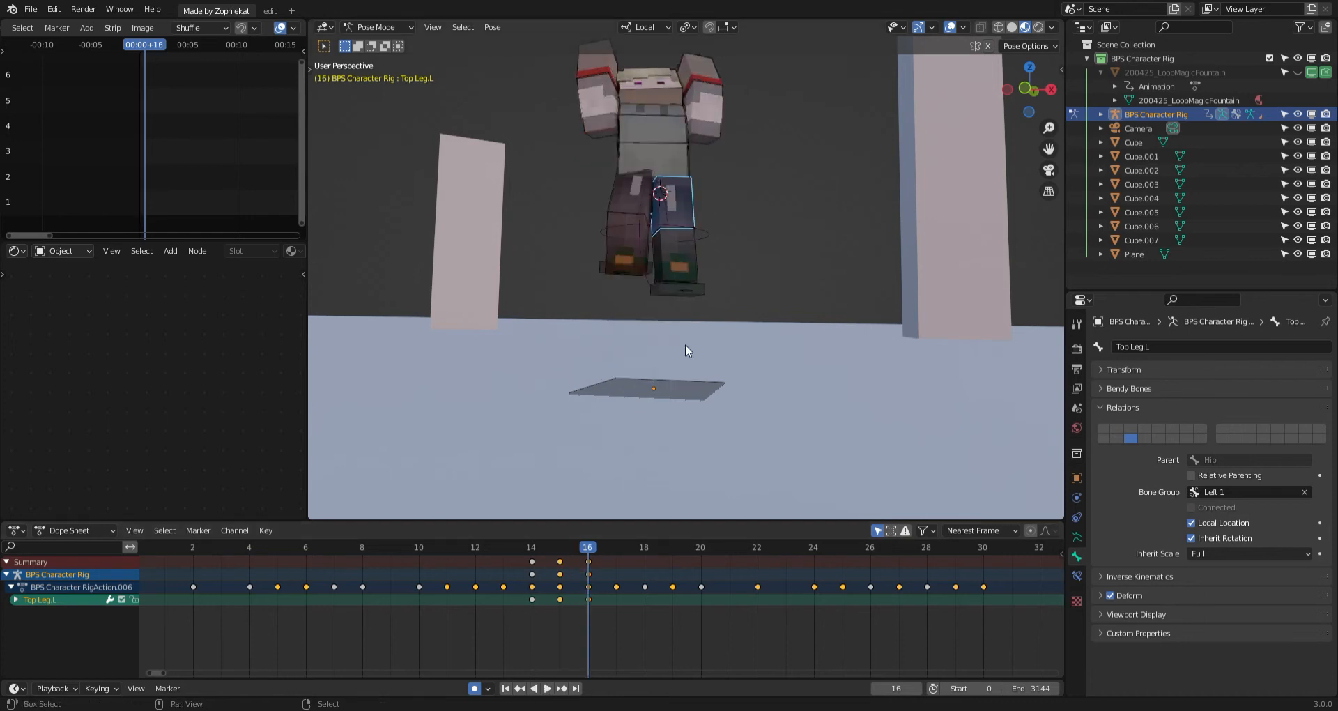
{"action": "middle_click_drag", "start_coordinate": [685, 344], "coordinate": [641, 431]}
{"action": "middle_click_drag", "start_coordinate": [645, 388], "coordinate": [628, 362]}
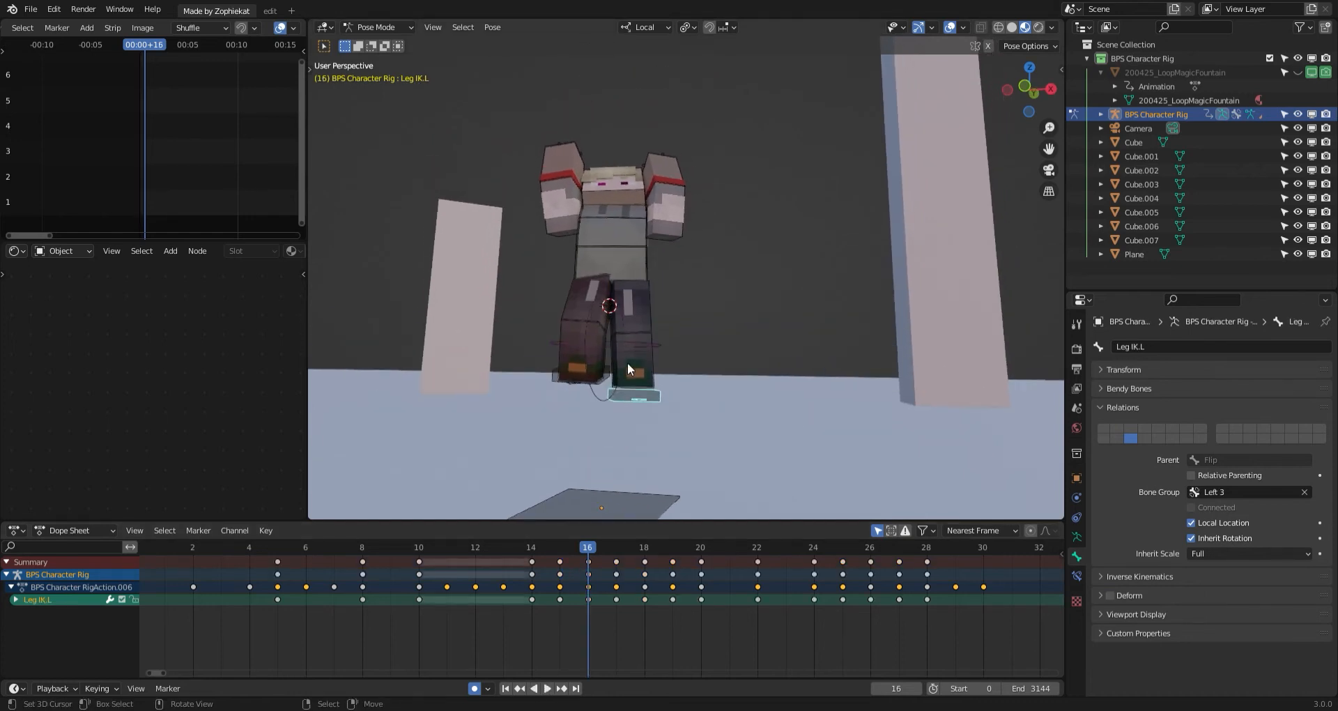
{"action": "key", "text": "a"}
{"action": "key", "text": "alt+a"}
{"action": "scroll", "coordinate": [592, 438], "scroll_direction": "down", "scroll_amount": 2}
{"action": "key", "text": "space"}
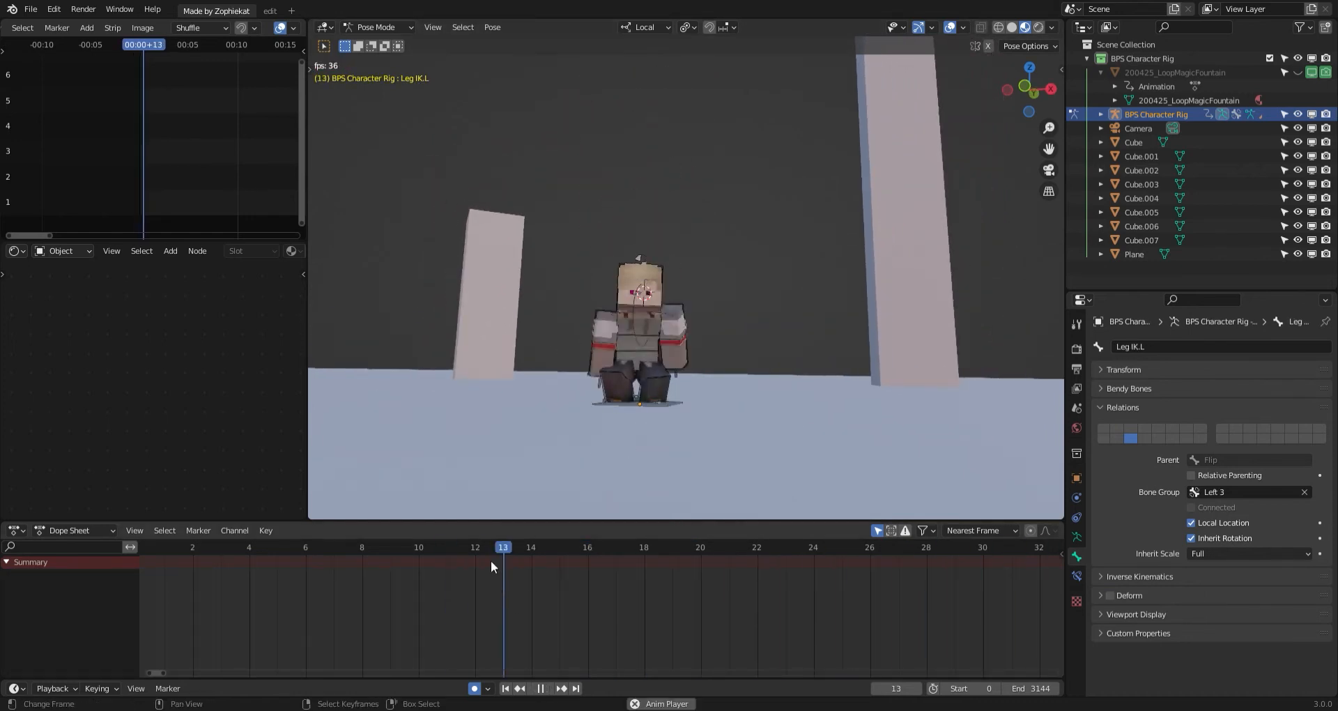
{"action": "middle_click_drag", "start_coordinate": [596, 463], "coordinate": [444, 580]}
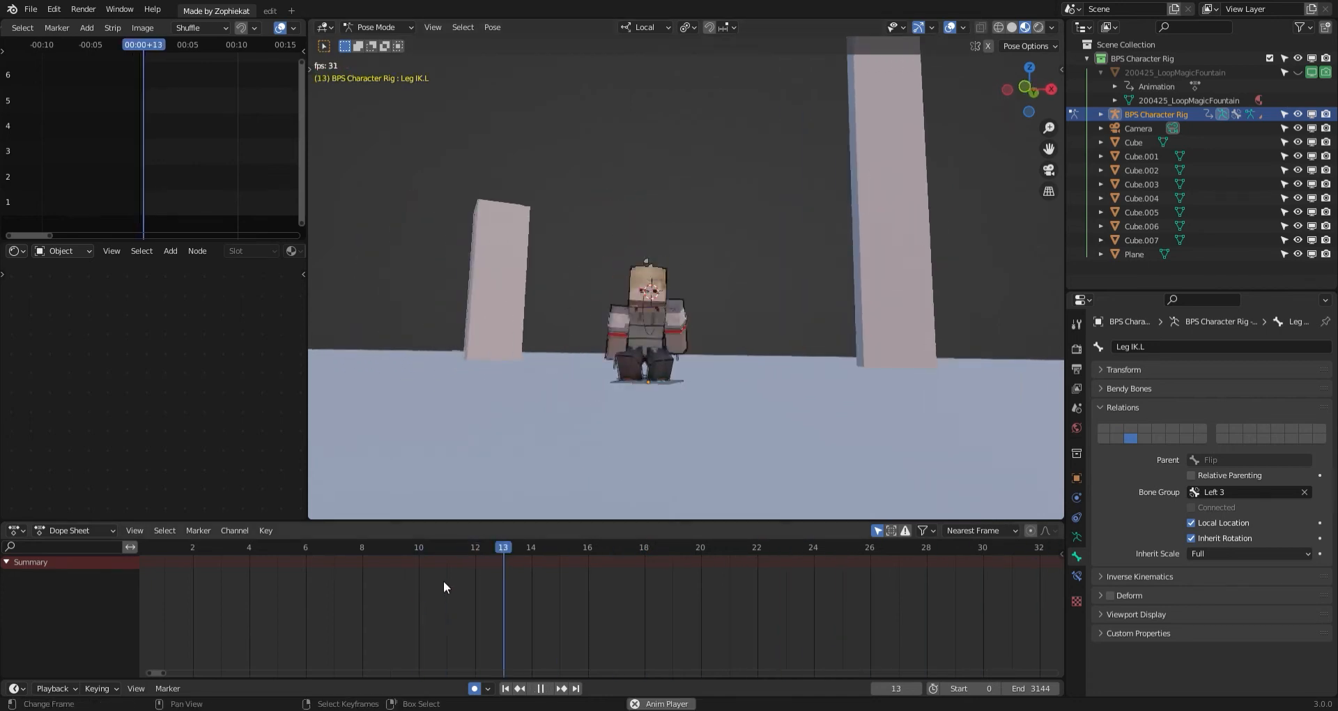
{"action": "key", "text": "space"}
{"action": "left_click", "coordinate": [410, 612]}
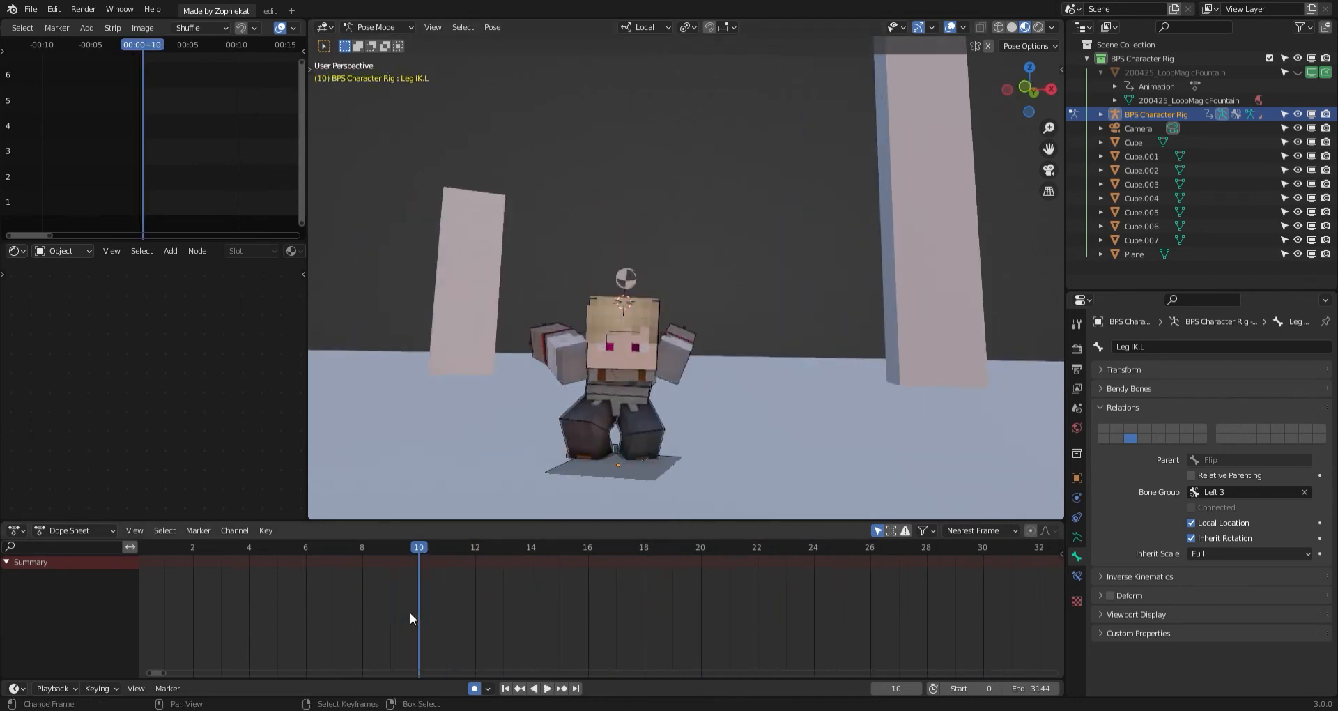
{"action": "key", "text": "space"}
{"action": "key", "text": "space"}
Select Top Arm.R and rotate it at frame 19 of the backflip in side view.
{"action": "middle_click_drag", "start_coordinate": [556, 382], "coordinate": [627, 390]}
{"action": "right_click", "coordinate": [520, 208]}
{"action": "middle_click_drag", "start_coordinate": [519, 208], "coordinate": [406, 654]}
{"action": "left_click", "coordinate": [481, 635]}
{"action": "key", "text": "space"}
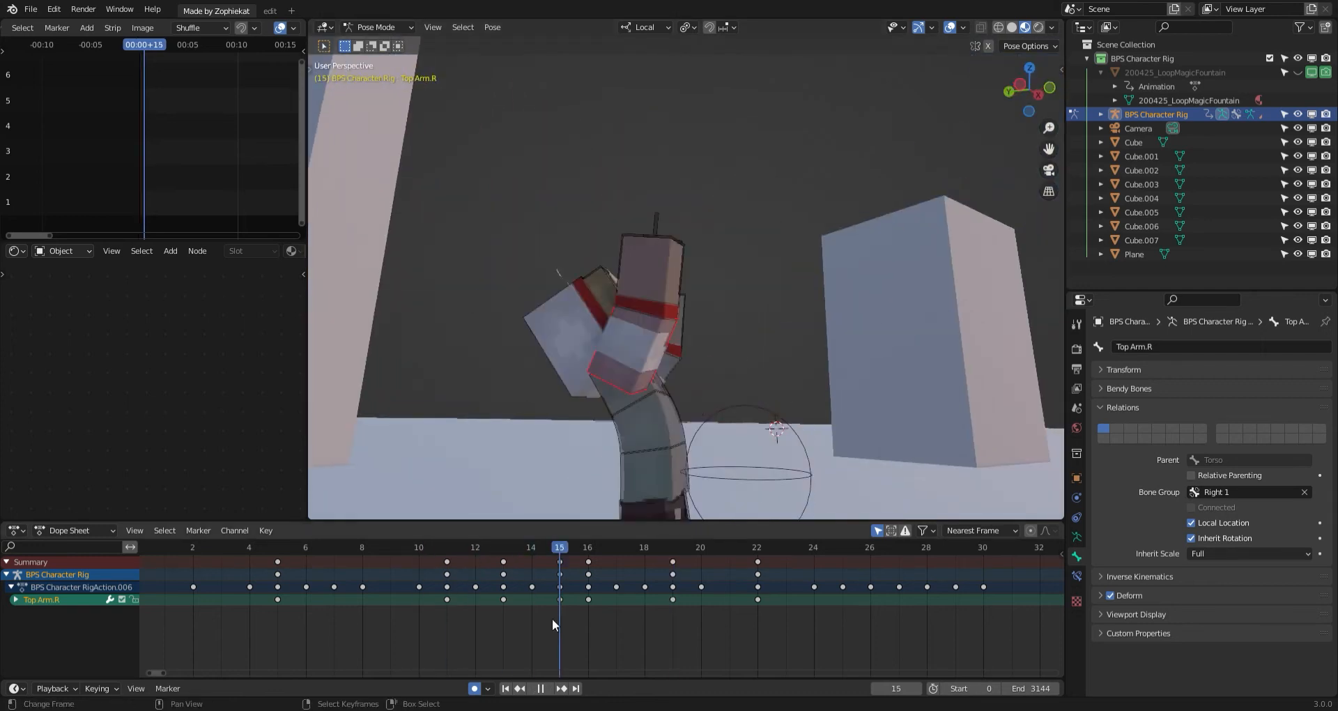
{"action": "key", "text": "space"}
{"action": "middle_click_drag", "start_coordinate": [612, 511], "coordinate": [683, 395]}
{"action": "left_click_drag", "start_coordinate": [589, 565], "coordinate": [666, 575]}
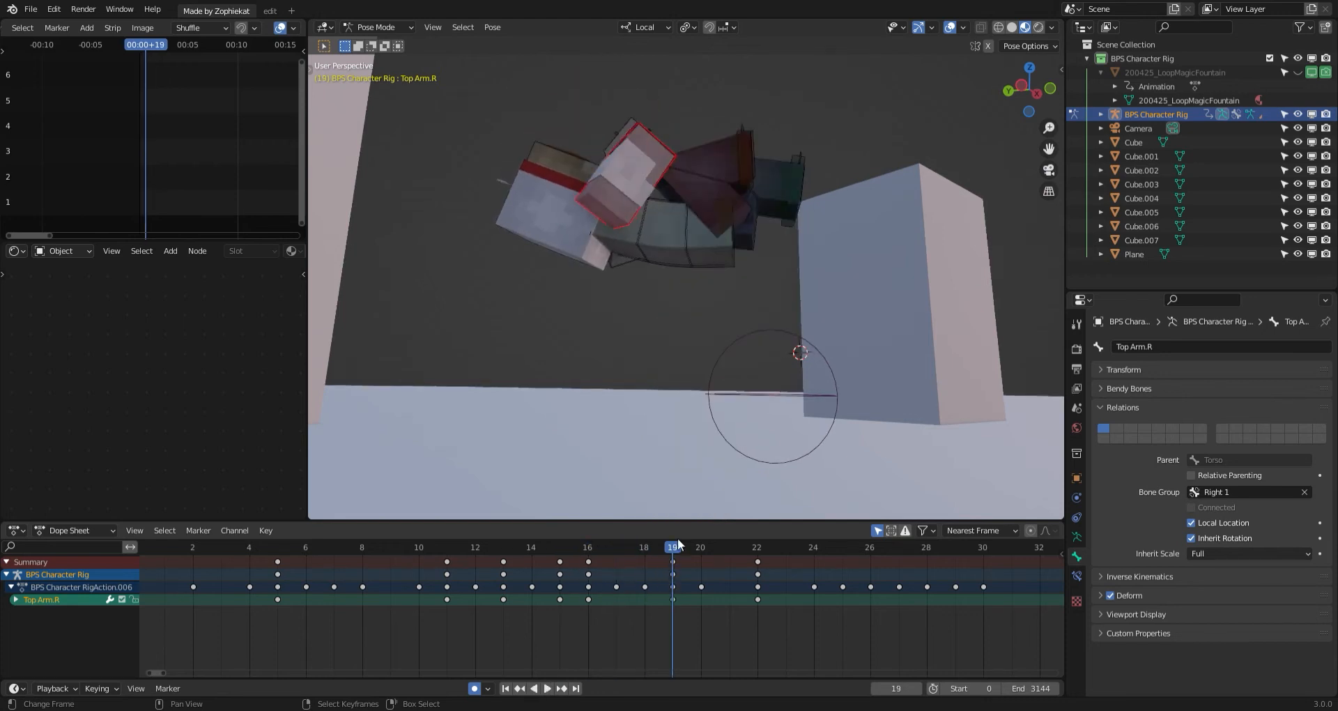
{"action": "key", "text": "r"}
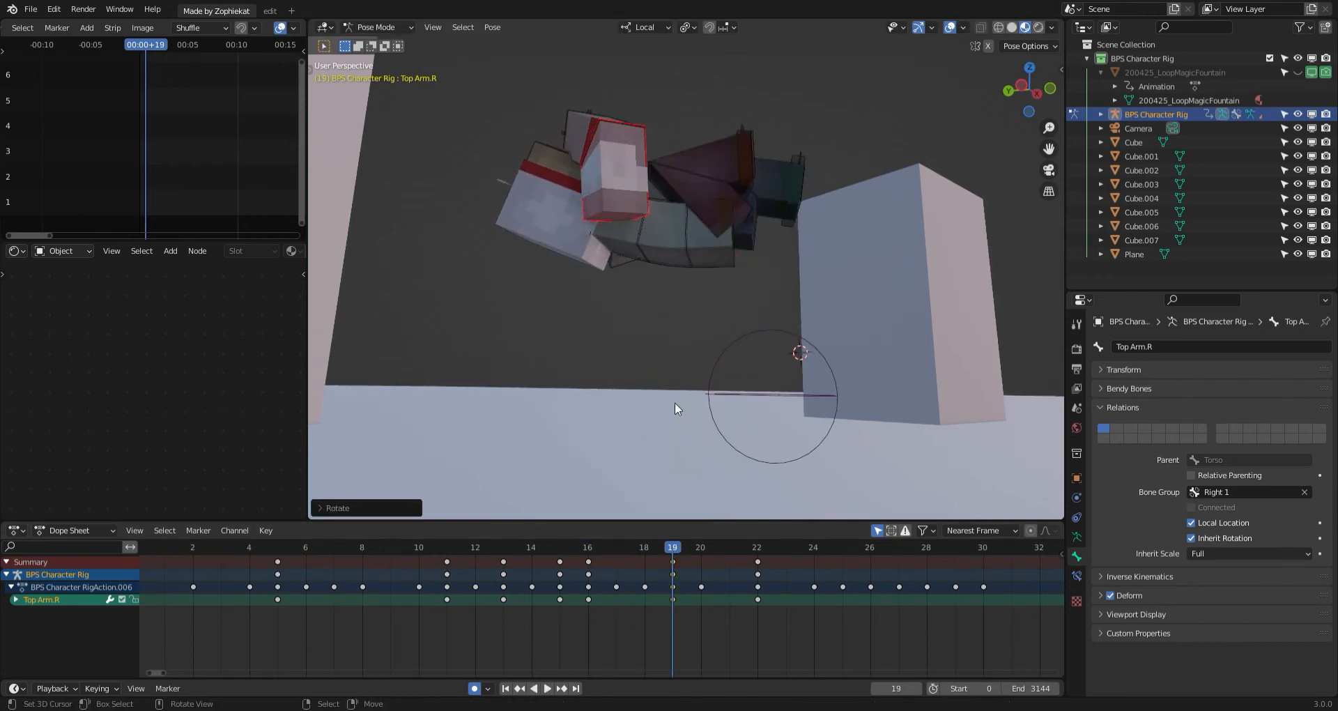
Rotate Top Arm.R again during the backflip and play back the arm motion.
{"action": "left_click_drag", "start_coordinate": [610, 574], "coordinate": [447, 599]}
{"action": "key", "text": "r"}
{"action": "left_click", "coordinate": [764, 406]}
{"action": "key", "text": "space"}
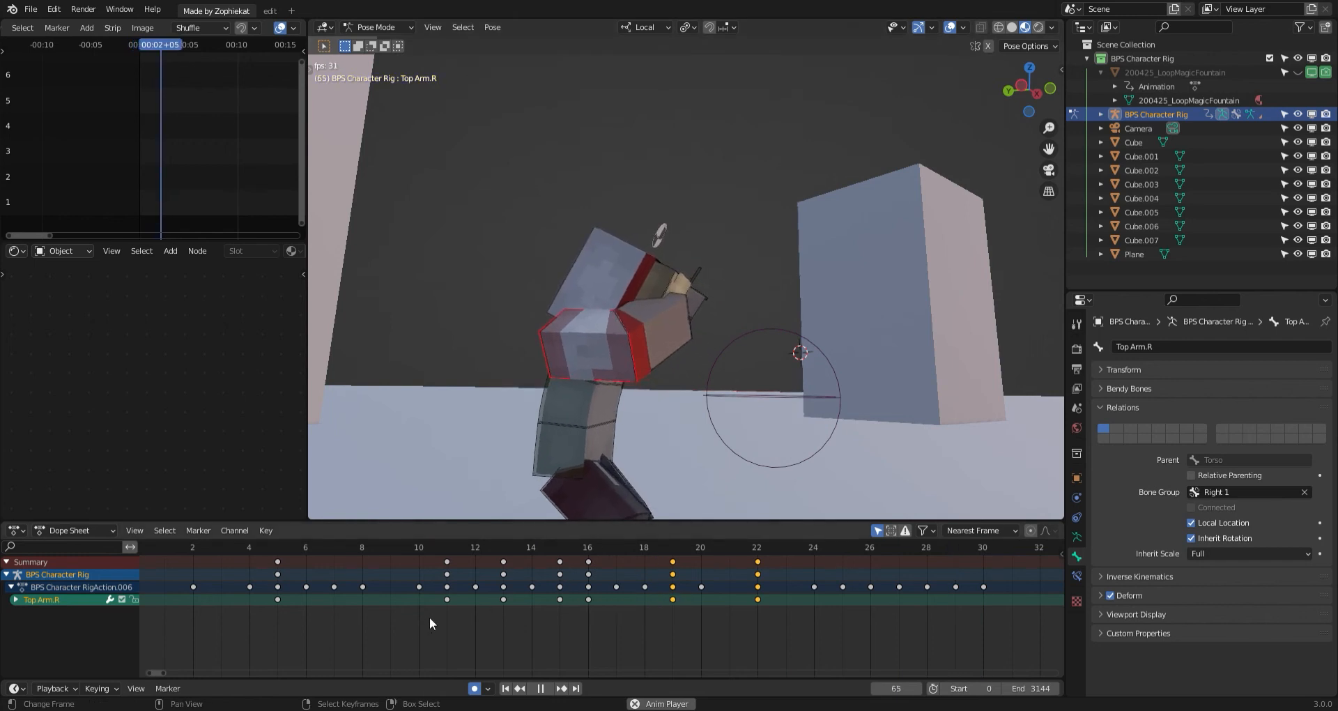
{"action": "left_click", "coordinate": [449, 608]}
{"action": "key", "text": "space"}
Rotate Top Arm.R at frame 25 of the backflip so the arm follows the tucked body.
{"action": "left_click_drag", "start_coordinate": [461, 597], "coordinate": [846, 578]}
{"action": "key", "text": "r"}
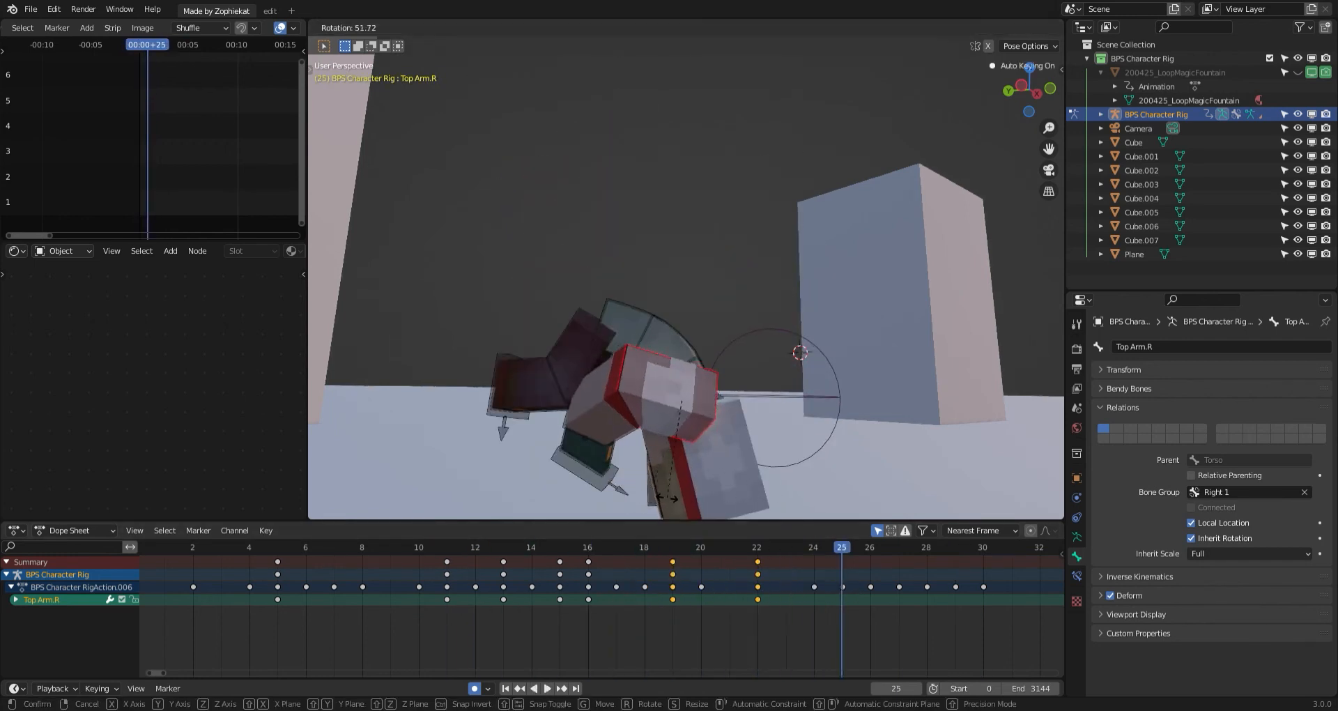
{"action": "left_click", "coordinate": [667, 499]}
{"action": "key", "text": "r"}
{"action": "key", "text": "r"}
{"action": "left_click", "coordinate": [689, 480]}
{"action": "middle_click_drag", "start_coordinate": [725, 515], "coordinate": [740, 489], "text": "shift"}
{"action": "key", "text": "r"}
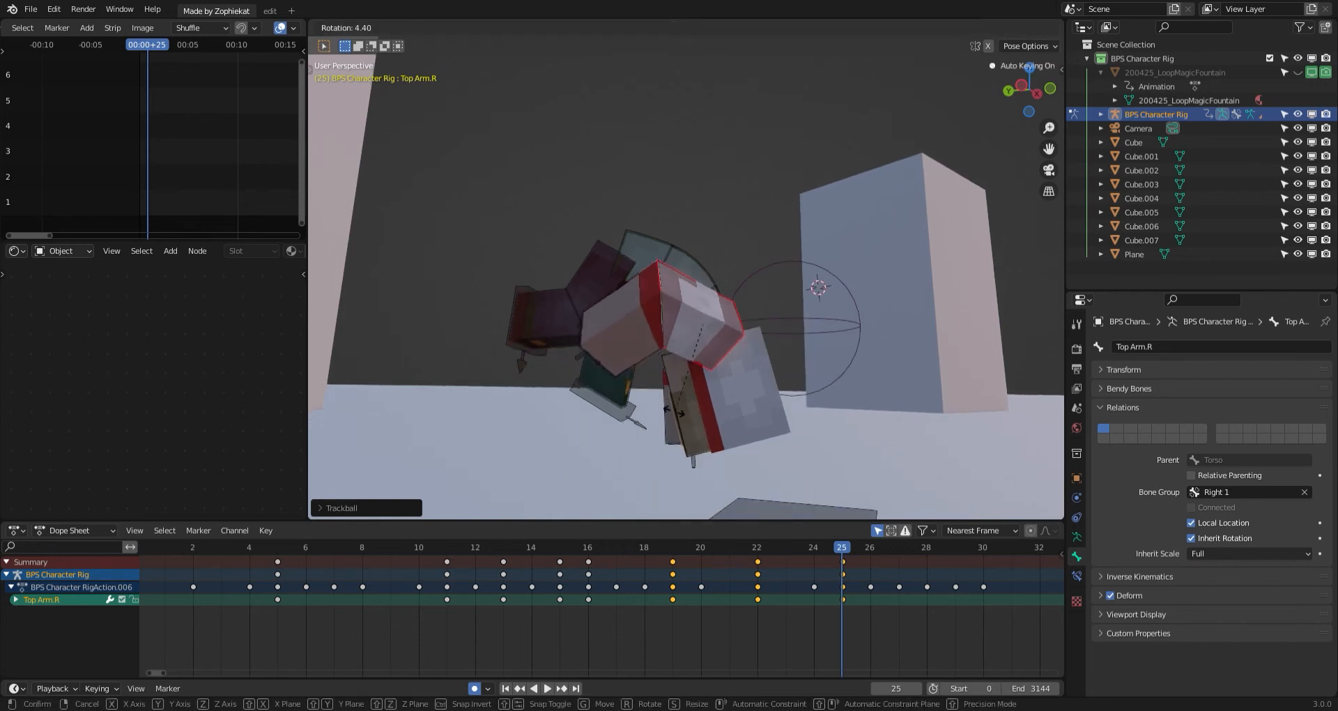
{"action": "left_click", "coordinate": [639, 354]}
{"action": "left_click", "coordinate": [639, 355]}
Rotate and move Top Arm.R at frame 27, then play back the backflip.
{"action": "left_click_drag", "start_coordinate": [869, 587], "coordinate": [886, 572]}
{"action": "key", "text": "r"}
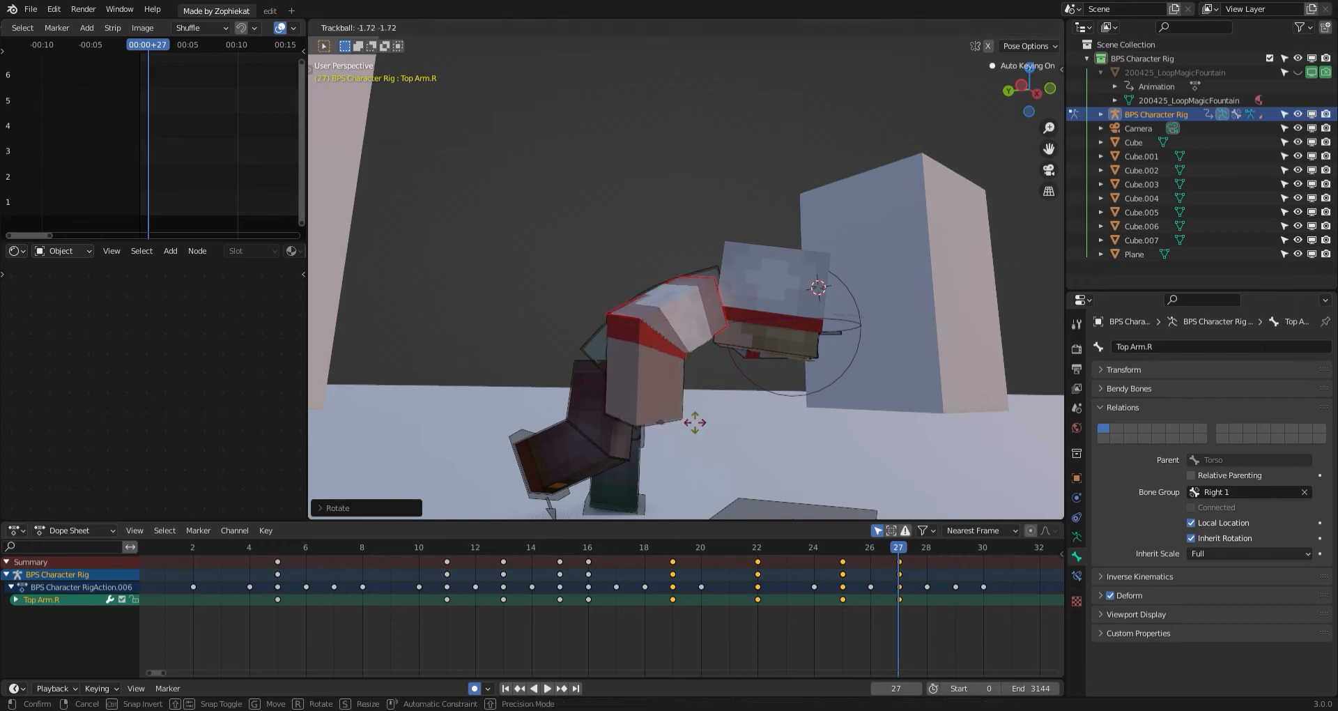
{"action": "key", "text": "g"}
{"action": "left_click", "coordinate": [688, 404]}
{"action": "key", "text": "space"}
{"action": "key", "text": "space"}
{"action": "left_click", "coordinate": [656, 557]}
{"action": "key", "text": "space"}
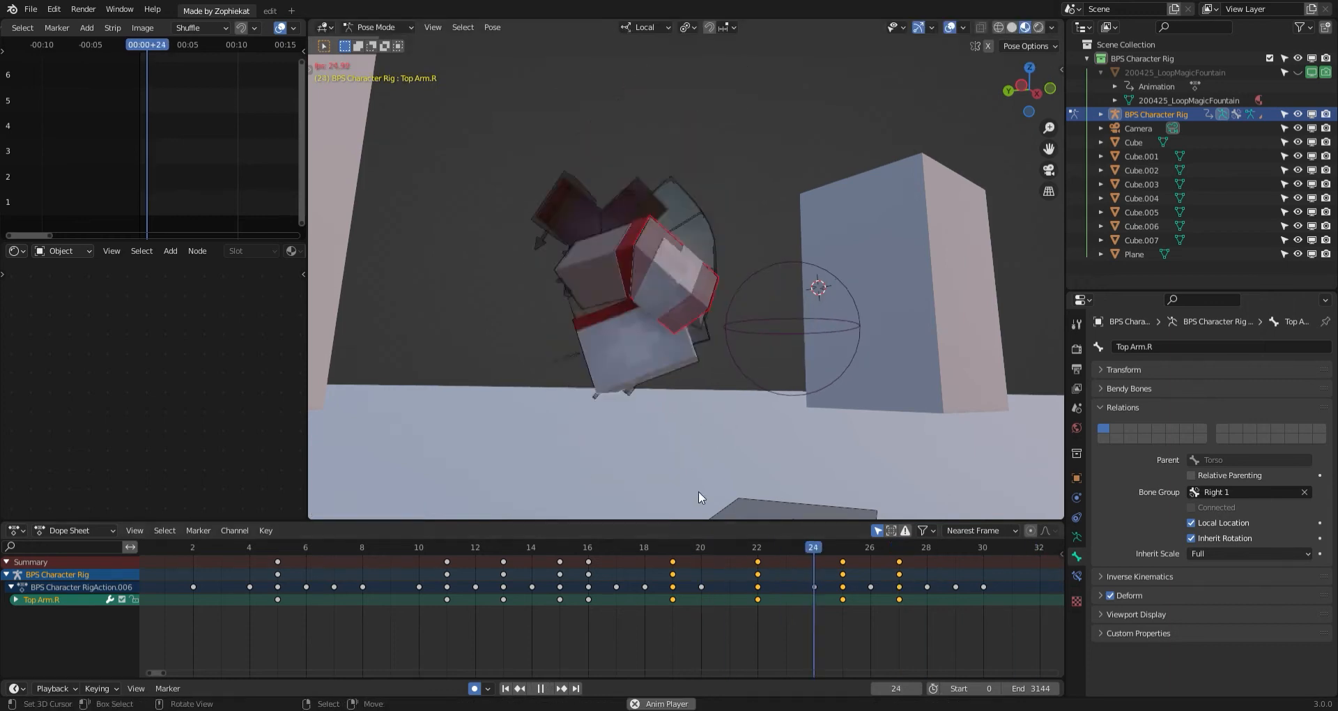
Play back the right arm's backflip motion and check it from several angles around frame 21.
{"action": "mouse_move", "coordinate": [646, 460]}
{"action": "middle_mouse_down"}
{"action": "mouse_move", "coordinate": [567, 460]}
{"action": "mouse_move", "coordinate": [636, 484]}
{"action": "mouse_move", "coordinate": [614, 473]}
{"action": "mouse_move", "coordinate": [643, 468]}
{"action": "middle_mouse_up"}
{"action": "left_click", "coordinate": [513, 599]}
{"action": "key", "text": "space"}
{"action": "middle_click_drag", "start_coordinate": [703, 365], "coordinate": [816, 380]}
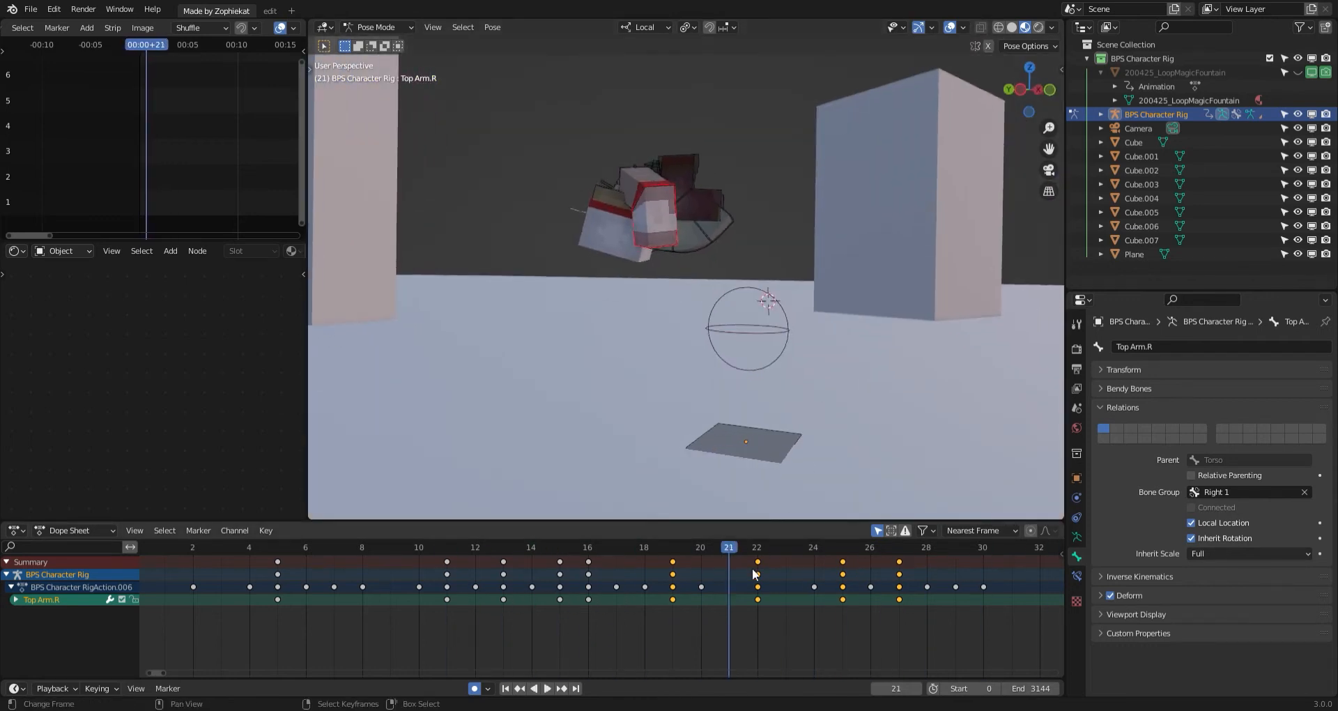
{"action": "key", "text": "space"}
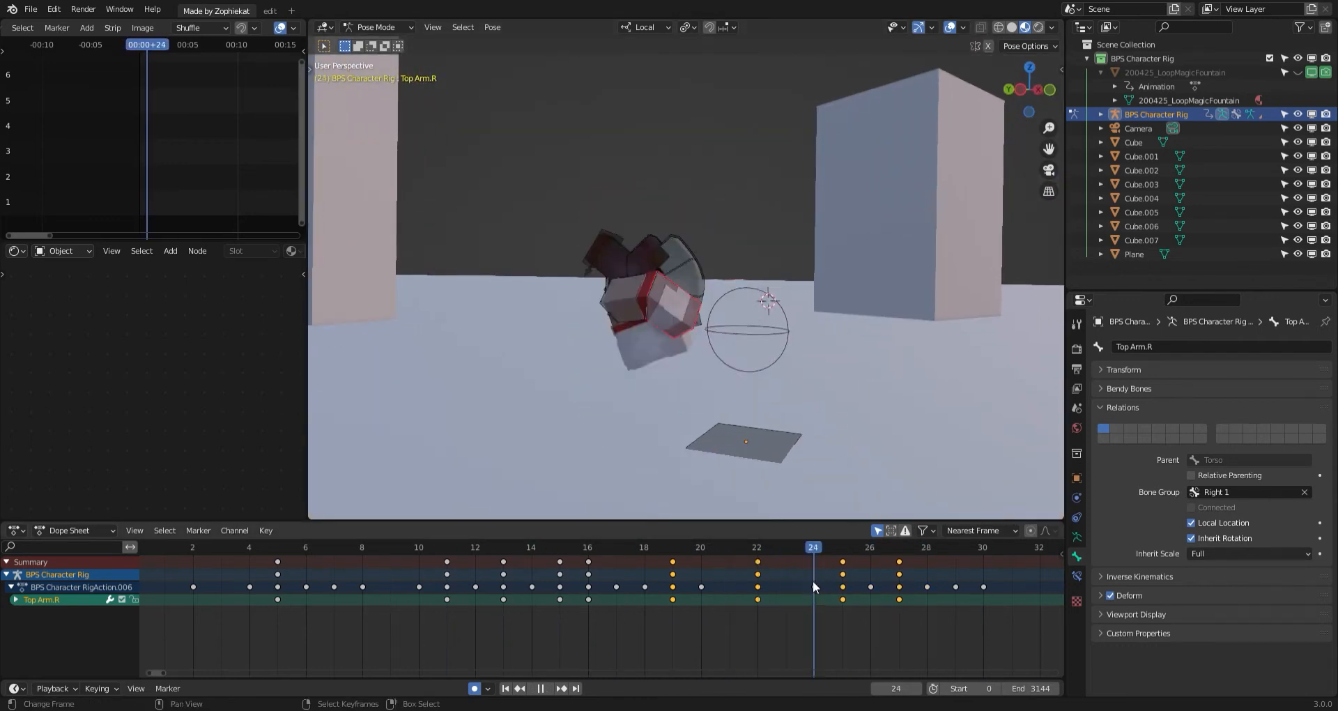
{"action": "middle_click_drag", "start_coordinate": [708, 466], "coordinate": [771, 455]}
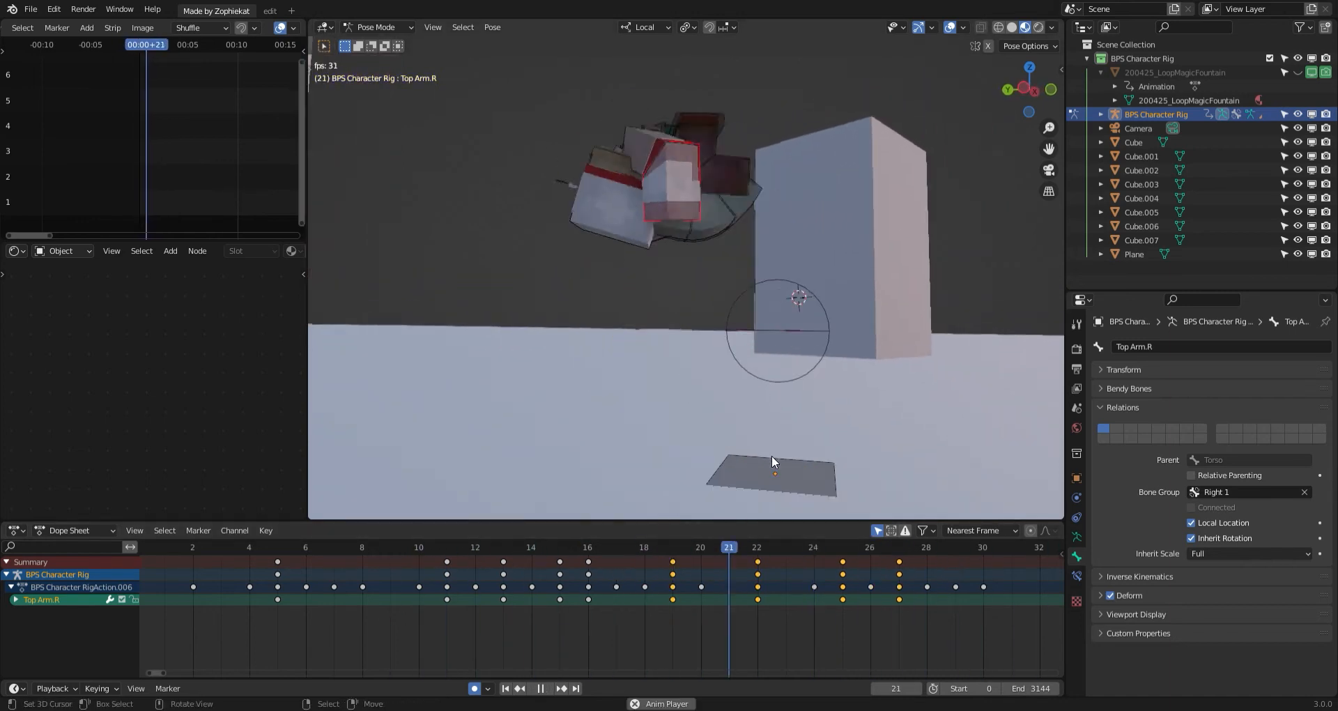
Rework the rotation of Top Arm.R at frame 27 so the arm swings forward under the head.
{"action": "left_click_drag", "start_coordinate": [687, 548], "coordinate": [899, 585]}
{"action": "key", "text": "r"}
{"action": "left_click", "coordinate": [784, 372]}
{"action": "key", "text": "r"}
{"action": "key", "text": "r"}
{"action": "left_click", "coordinate": [762, 387]}
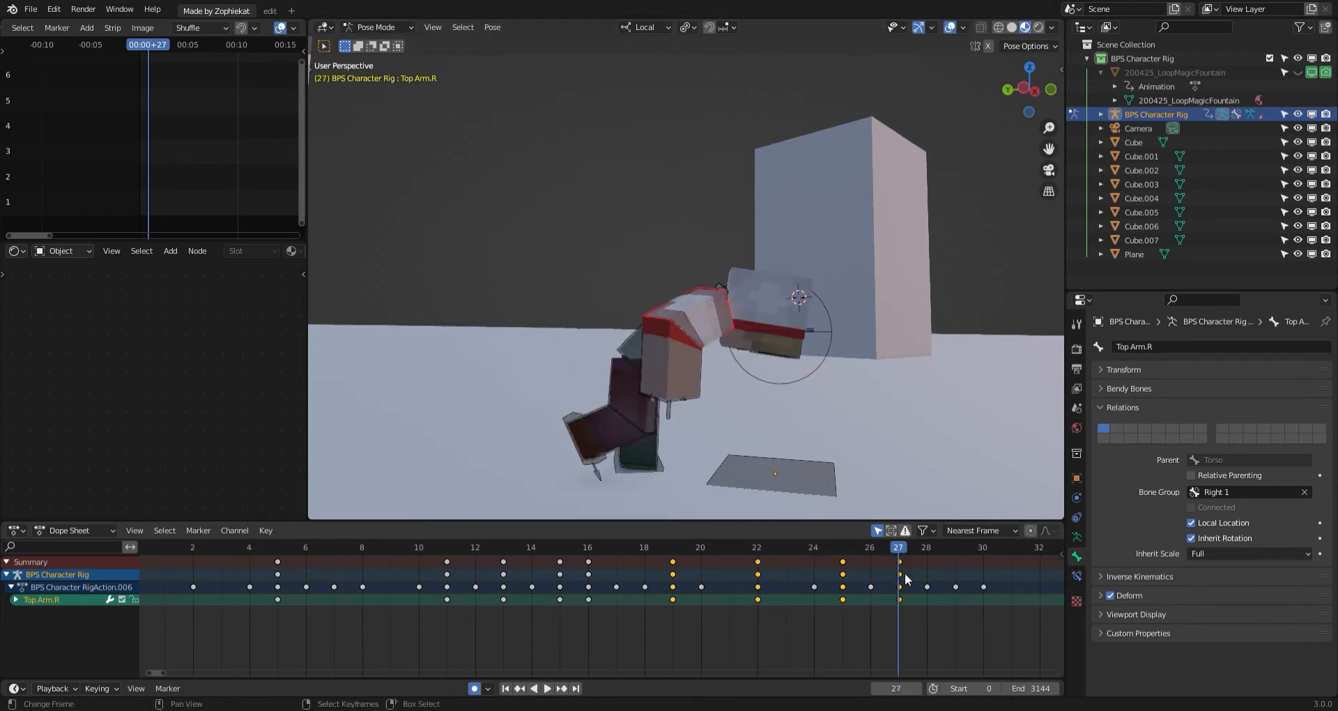
{"action": "key", "text": "r"}
{"action": "key", "text": "r"}
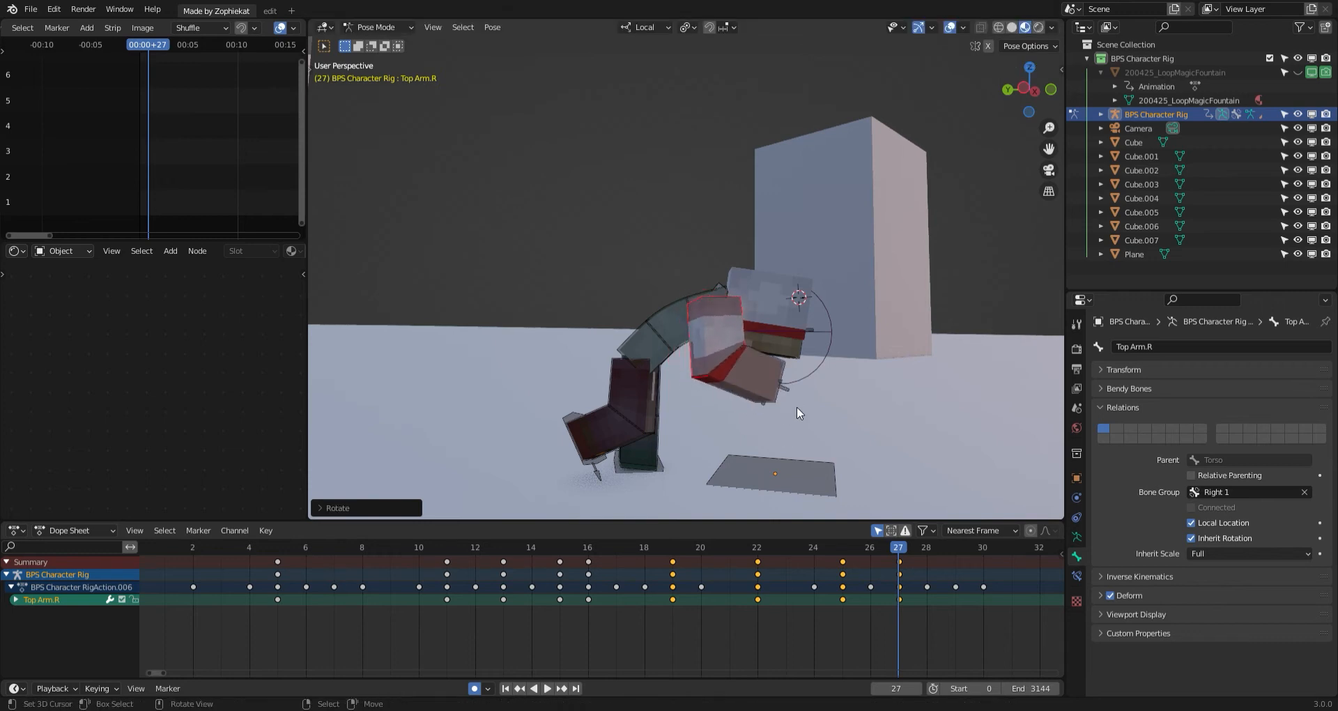
{"action": "left_click", "coordinate": [729, 398]}
{"action": "left_click", "coordinate": [730, 348]}
{"action": "key", "text": "r"}
{"action": "key", "text": "r"}
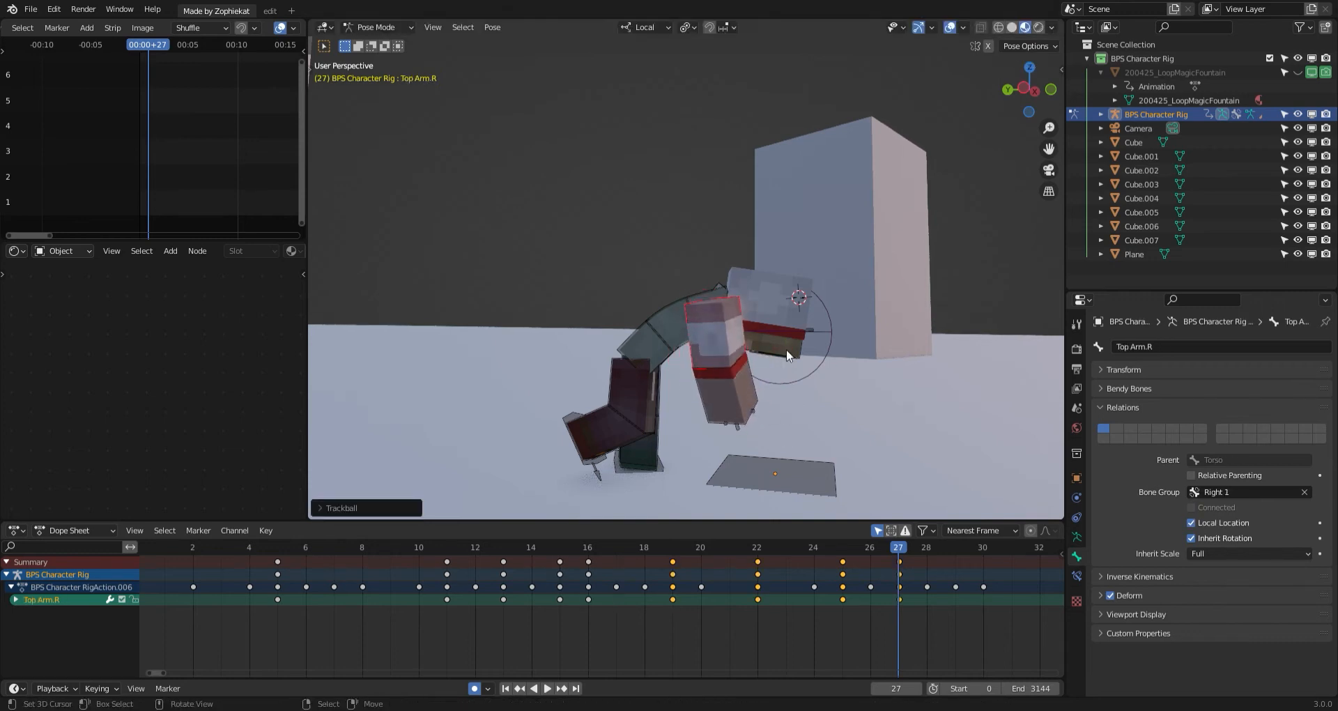
Play back the backflip from the front and the side, scrubbing around frame 22 to check the right arm.
{"action": "left_click", "coordinate": [717, 606]}
{"action": "key", "text": "space"}
{"action": "left_click", "coordinate": [461, 593]}
{"action": "middle_click_drag", "start_coordinate": [735, 444], "coordinate": [619, 472]}
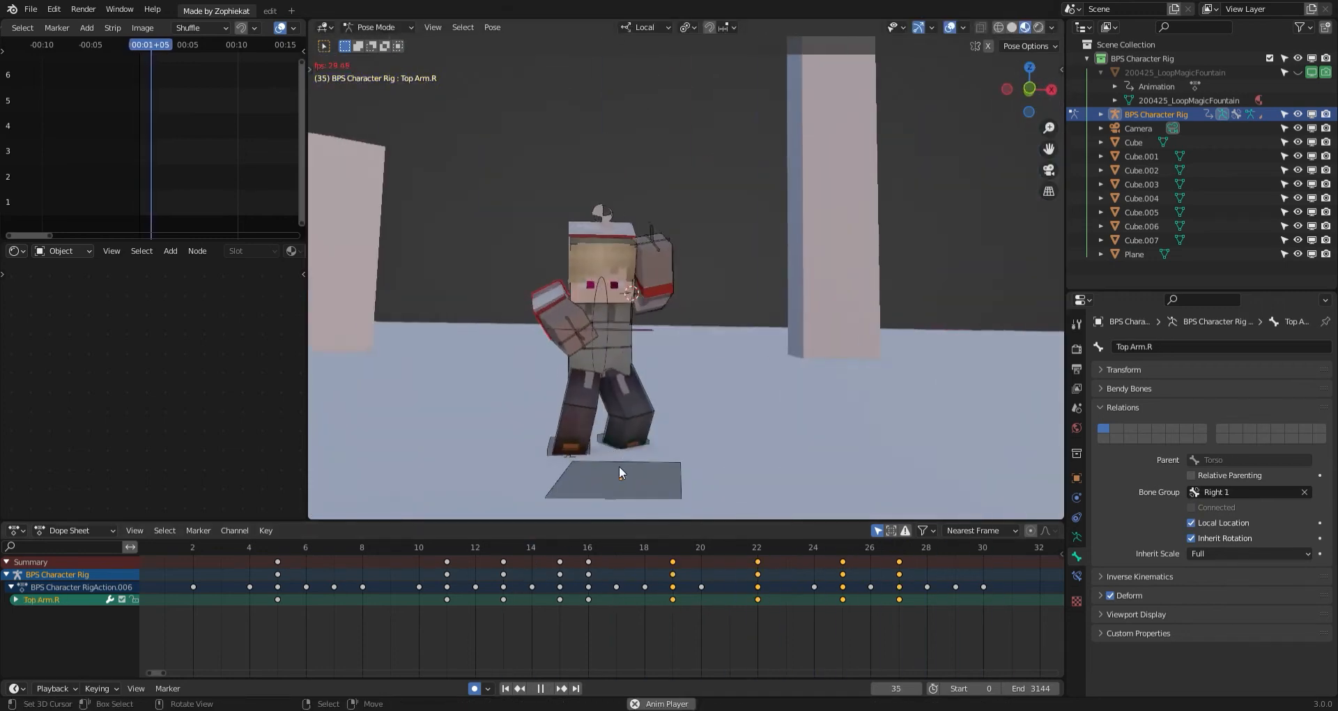
{"action": "left_click_drag", "start_coordinate": [698, 581], "coordinate": [758, 587]}
{"action": "middle_click_drag", "start_coordinate": [690, 447], "coordinate": [766, 416]}
{"action": "key", "text": "r"}
{"action": "key", "text": "space"}
{"action": "key", "text": "space"}
{"action": "left_click", "coordinate": [515, 595]}
{"action": "key", "text": "space"}
{"action": "key", "text": "space"}
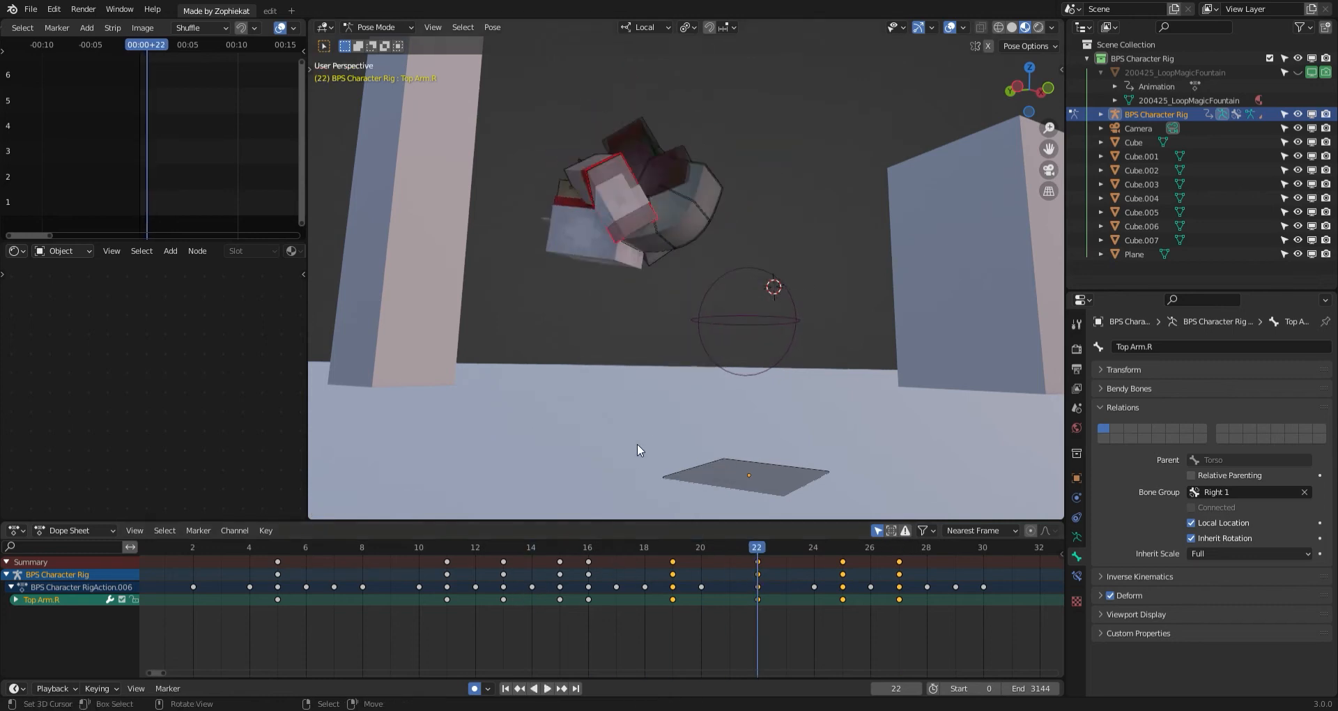
{"action": "left_click", "coordinate": [462, 566]}
{"action": "key", "text": "space"}
{"action": "left_click", "coordinate": [477, 603]}
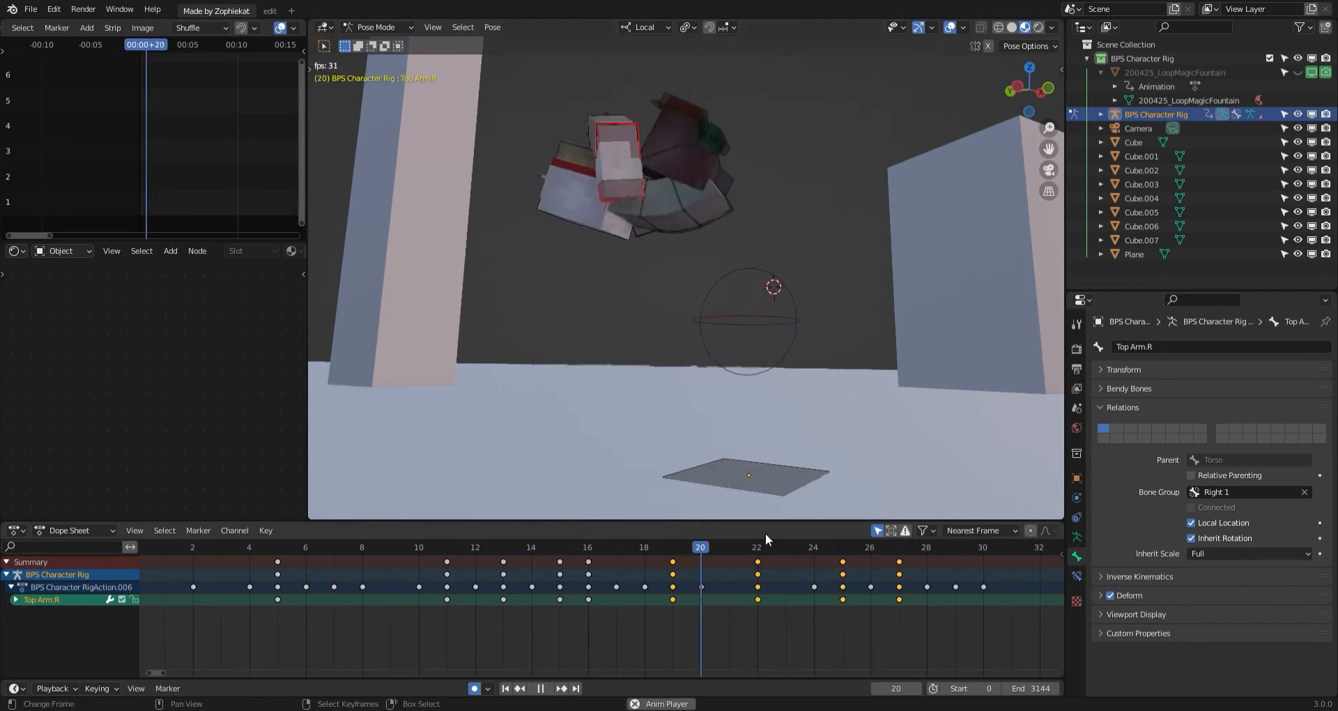
{"action": "key", "text": "space"}
Rotate and move Top Arm.R at frame 29 so the arm hangs beside the crouched body.
{"action": "left_click_drag", "start_coordinate": [831, 628], "coordinate": [942, 576]}
{"action": "key", "text": "r"}
{"action": "key", "text": "r"}
{"action": "left_click", "coordinate": [682, 448]}
{"action": "key", "text": "g"}
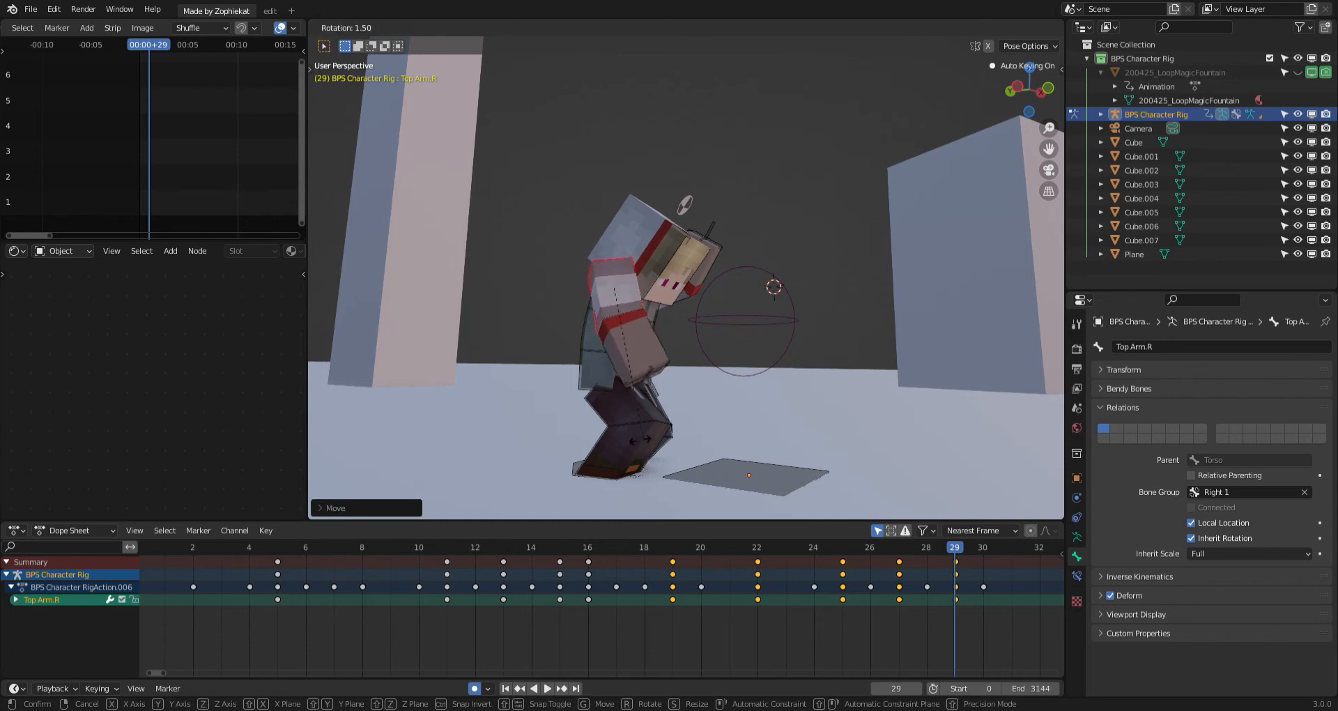
{"action": "left_click", "coordinate": [639, 439]}
Select Bottom Arm.R, rotate it at frame 29 and play back the landing.
{"action": "middle_click_drag", "start_coordinate": [641, 438], "coordinate": [747, 374]}
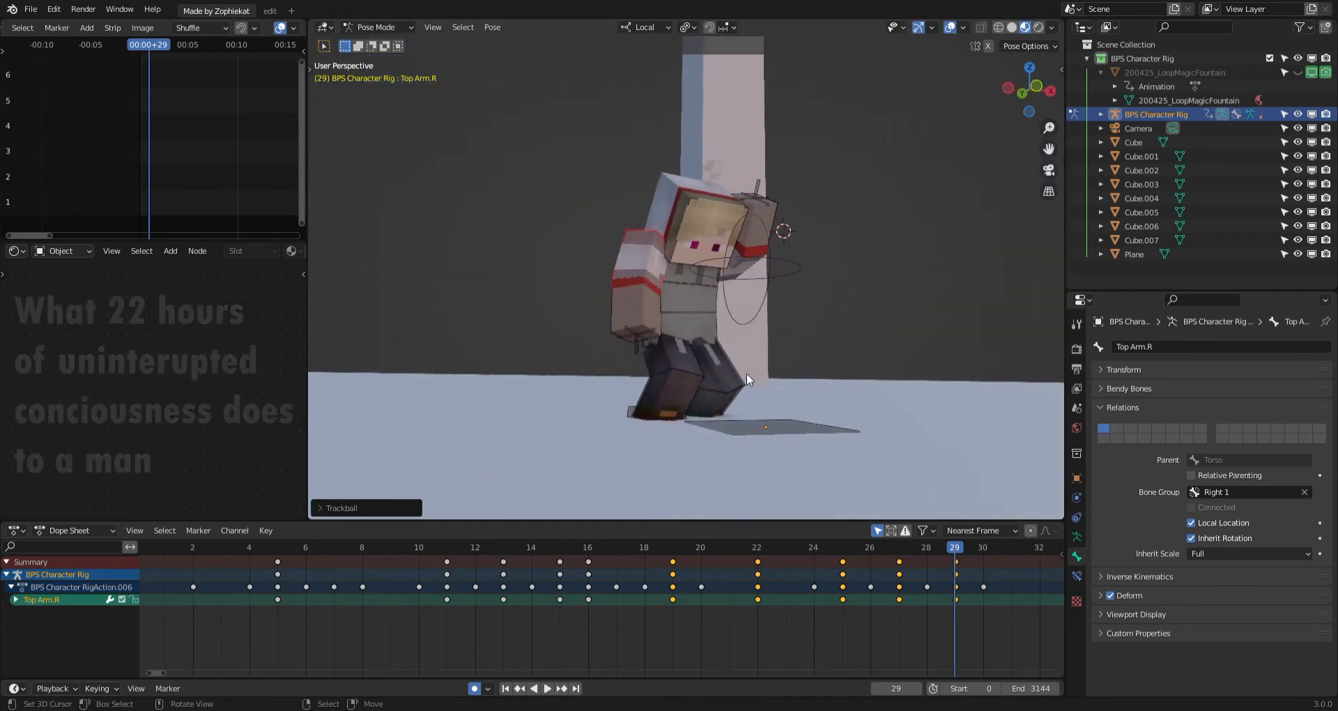
{"action": "scroll", "coordinate": [746, 373], "scroll_direction": "up", "scroll_amount": 2}
{"action": "right_click", "coordinate": [639, 331]}
{"action": "key", "text": "r"}
{"action": "left_click", "coordinate": [676, 311]}
{"action": "middle_click_drag", "start_coordinate": [662, 514], "coordinate": [623, 531]}
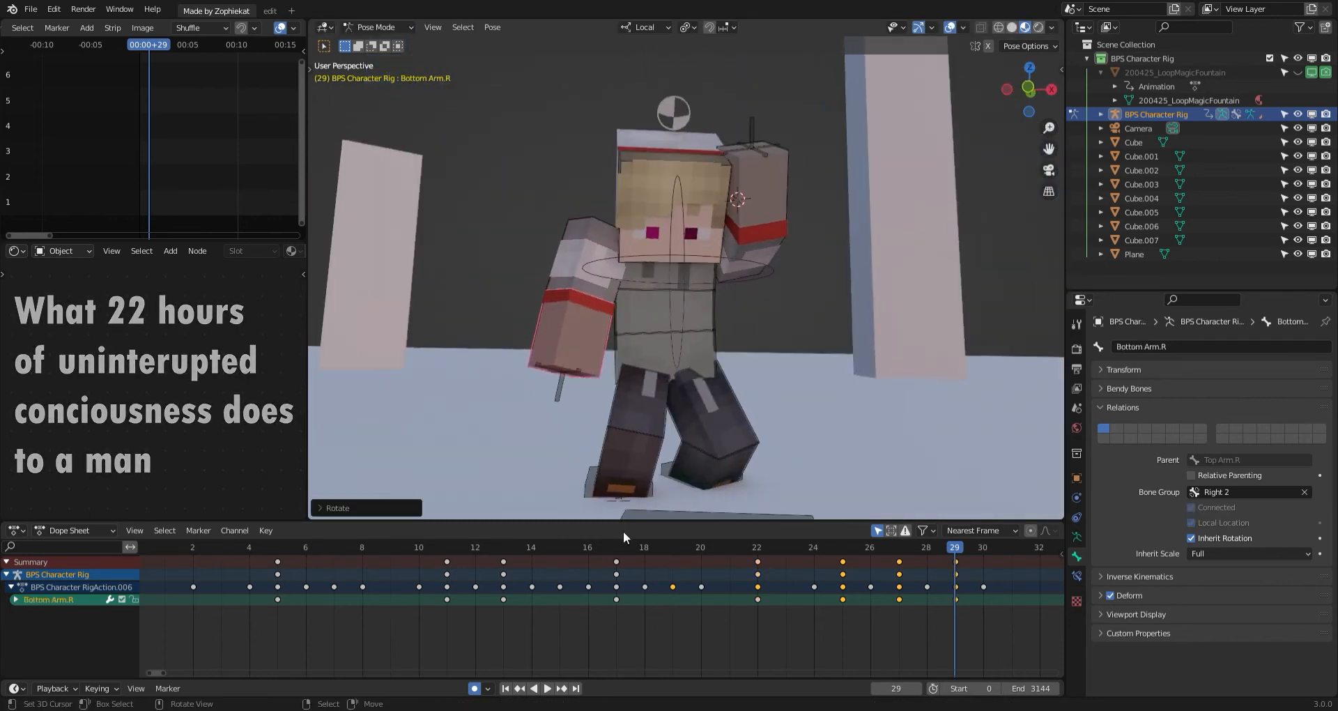
{"action": "key", "text": "space"}
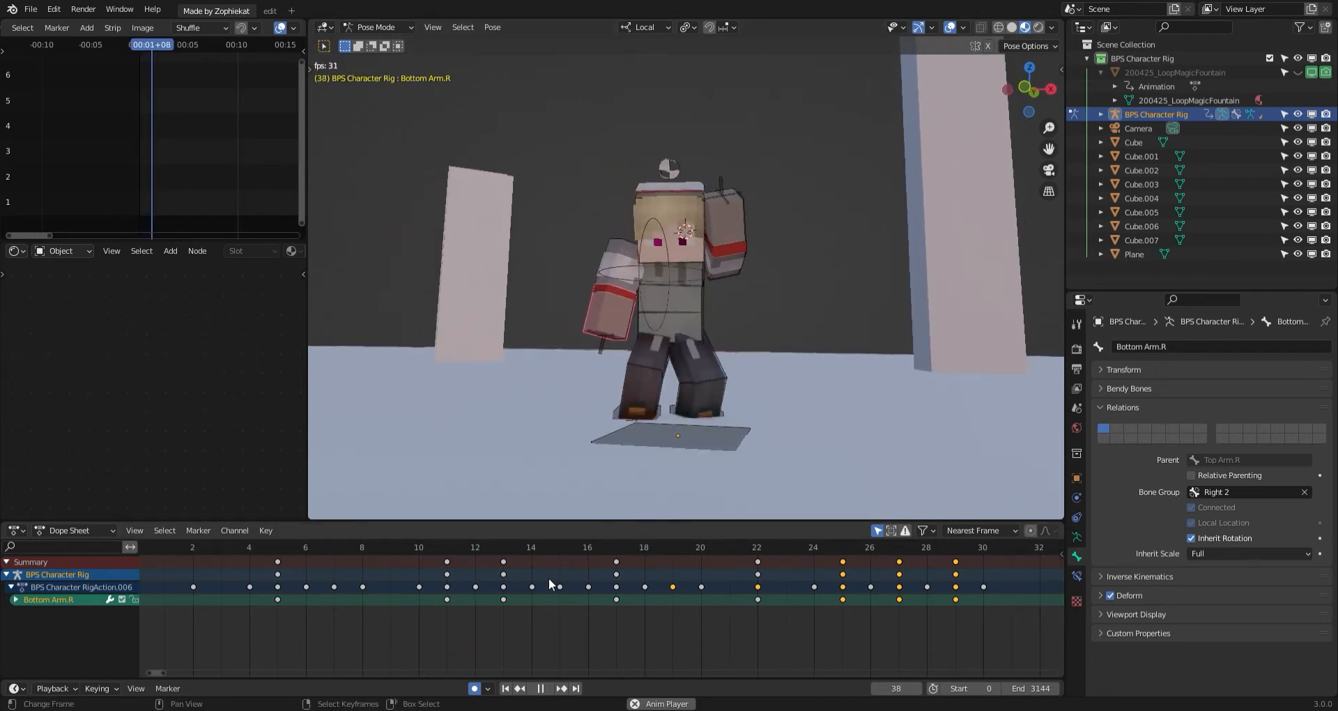
{"action": "left_click", "coordinate": [549, 578]}
{"action": "key", "text": "space"}
Return to frame 29 and adjust the rotation of Bottom Arm.R from the side.
{"action": "middle_click_drag", "start_coordinate": [626, 476], "coordinate": [729, 505]}
{"action": "left_click_drag", "start_coordinate": [865, 631], "coordinate": [970, 620]}
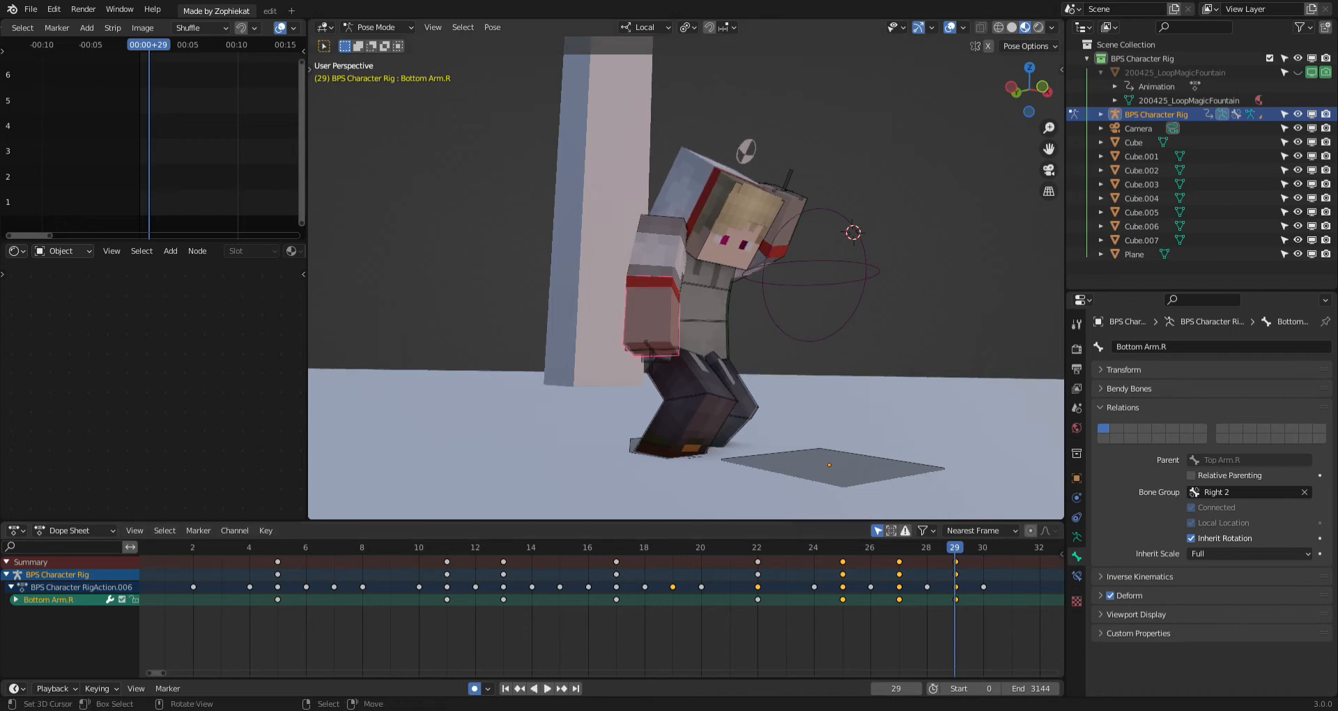
{"action": "key", "text": "r"}
{"action": "left_click", "coordinate": [841, 278]}
Select Top Arm.R, move and rotate it shortly after the landing, and play back the result.
{"action": "right_click", "coordinate": [649, 230]}
{"action": "middle_click_drag", "start_coordinate": [826, 417], "coordinate": [869, 430]}
{"action": "key", "text": "space"}
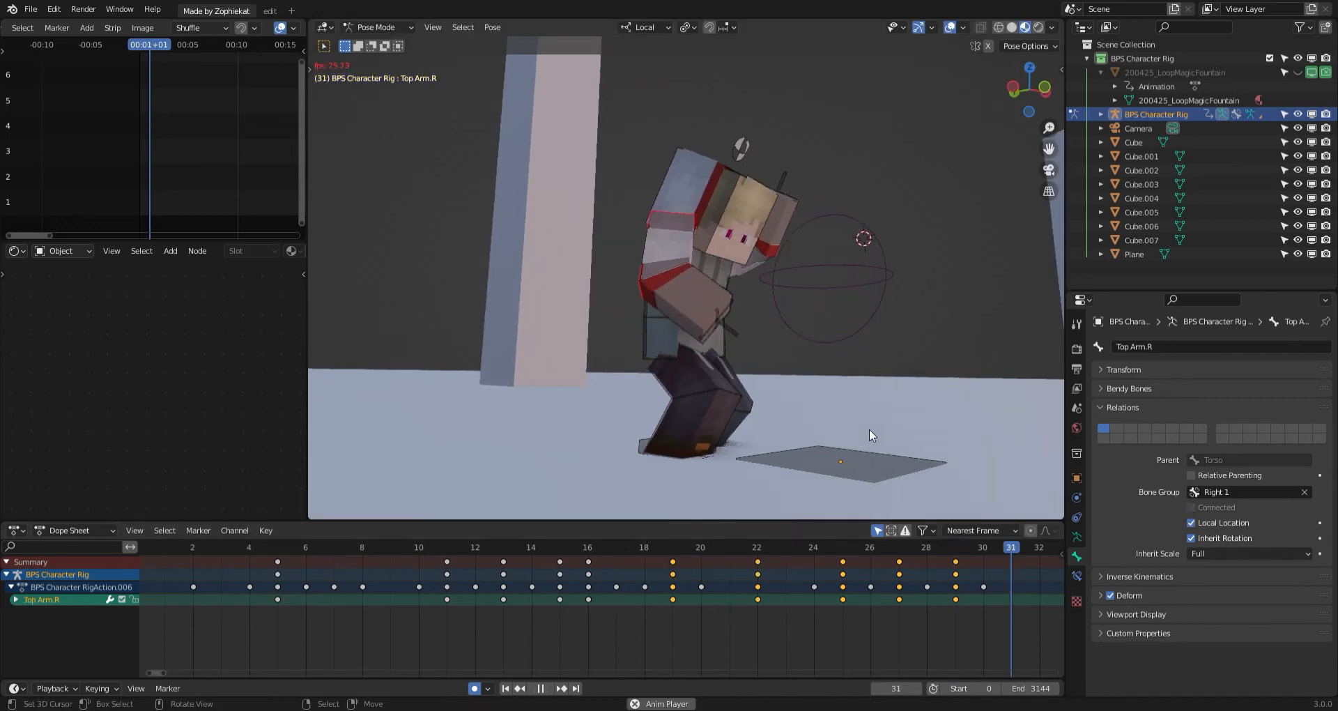
{"action": "key", "text": "space"}
{"action": "key", "text": "g"}
{"action": "left_click", "coordinate": [811, 414]}
{"action": "key", "text": "r"}
{"action": "key", "text": "r"}
{"action": "left_click", "coordinate": [758, 413]}
{"action": "key", "text": "space"}
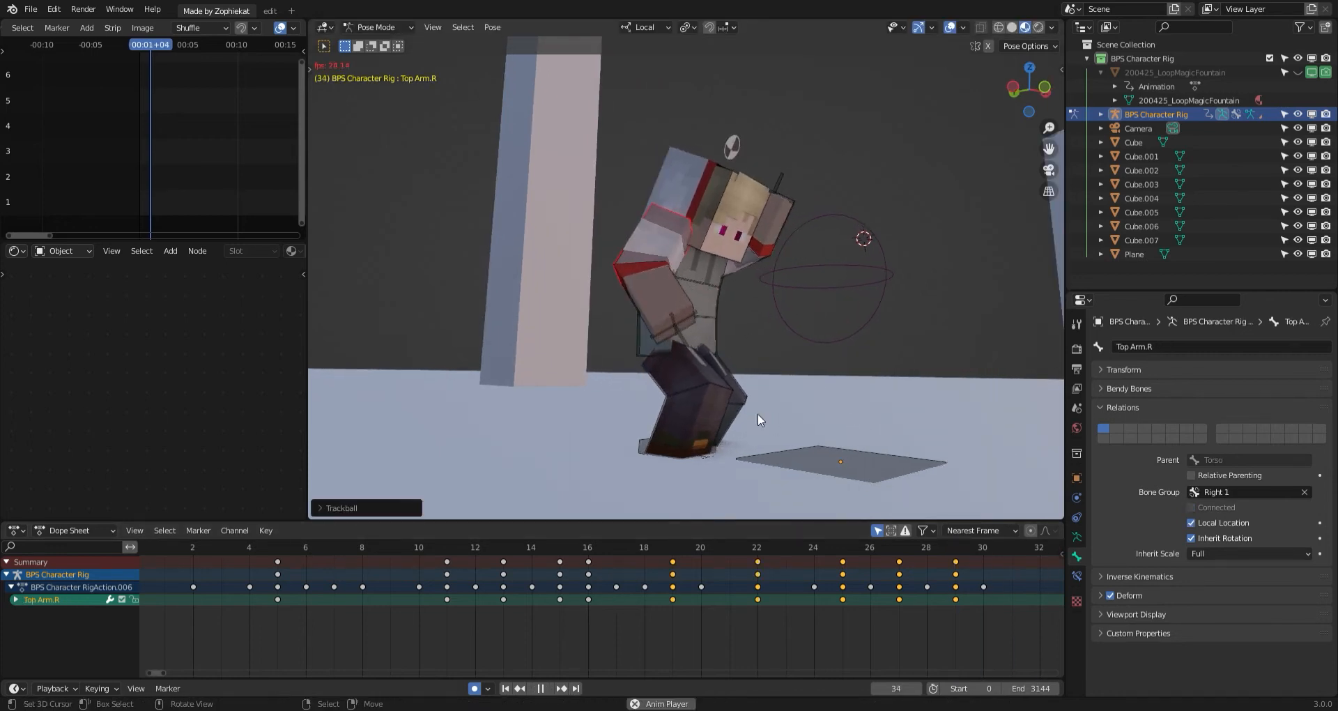
Clear the location of Top Arm.R at frame 40 and reposition it.
{"action": "key", "text": "space"}
{"action": "key", "text": "g"}
{"action": "left_click", "coordinate": [744, 421]}
{"action": "key", "text": "alt+g"}
{"action": "key", "text": "g"}
{"action": "left_click", "coordinate": [742, 424]}
Move Top Arm.R at frame 33 to offset the shoulder, then play back the landing.
{"action": "left_click_drag", "start_coordinate": [898, 612], "coordinate": [954, 593]}
{"action": "middle_click_drag", "start_coordinate": [753, 437], "coordinate": [775, 460]}
{"action": "left_click", "coordinate": [767, 618]}
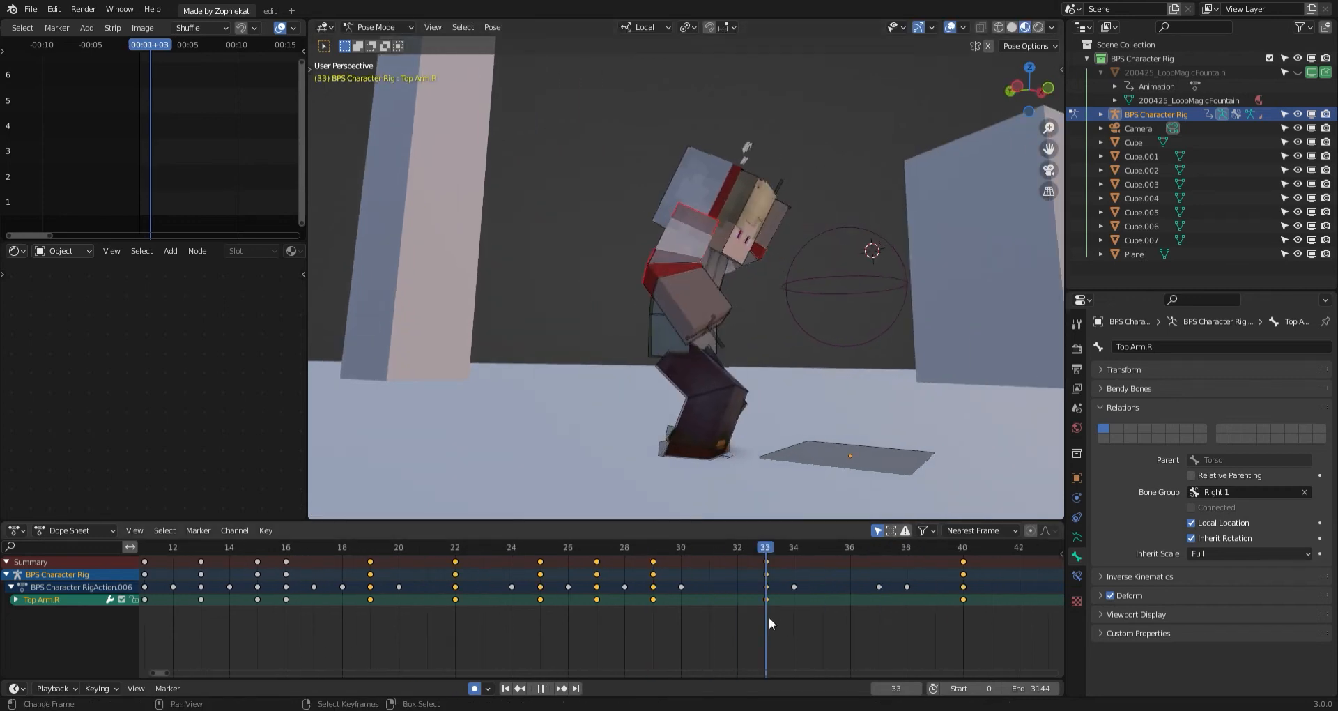
{"action": "key", "text": "g"}
{"action": "left_click", "coordinate": [751, 438]}
{"action": "key", "text": "g"}
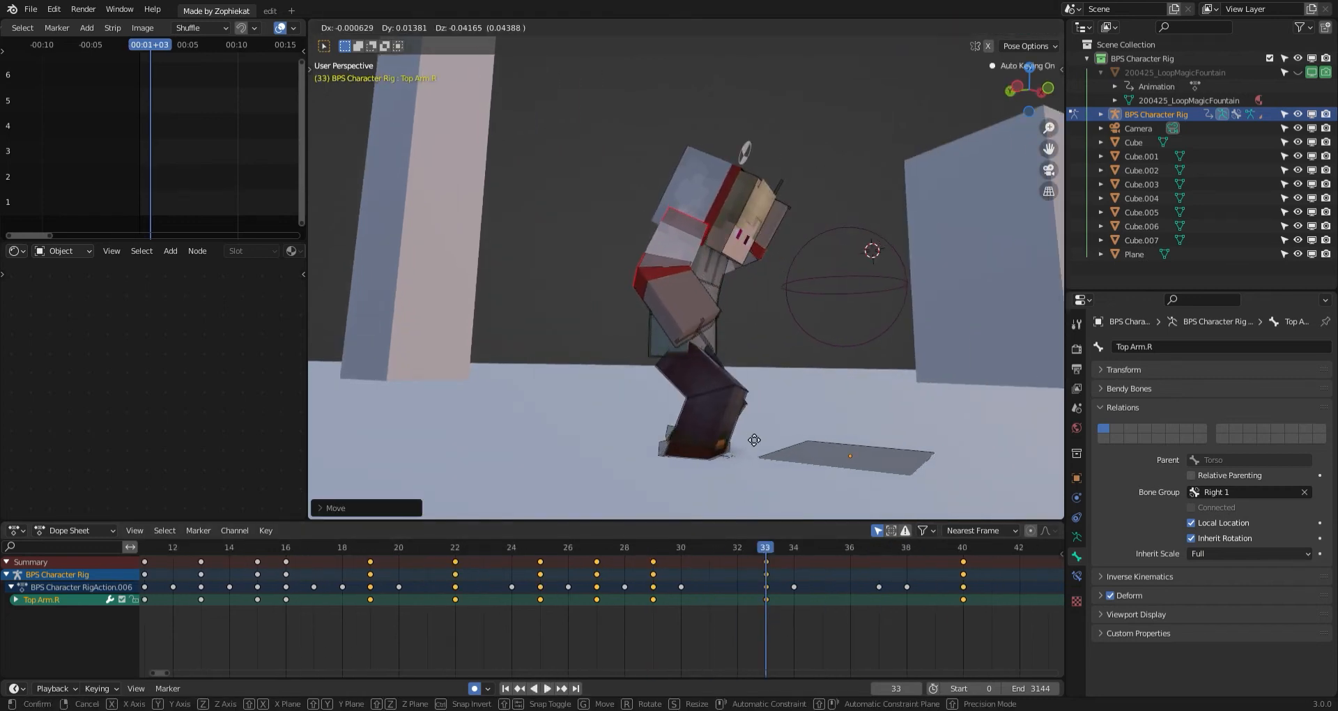
{"action": "key", "text": "space"}
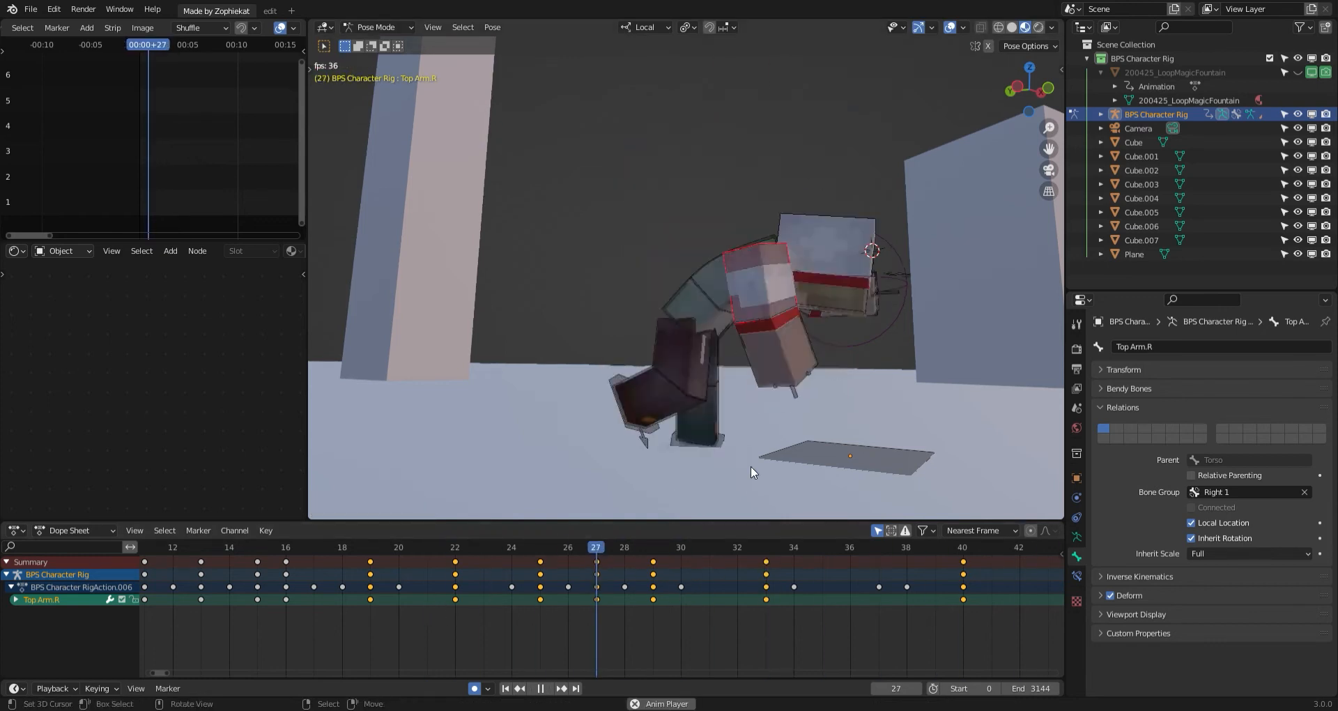
Play back the landing repeatedly from the front to check the right arm's settling motion.
{"action": "middle_click_drag", "start_coordinate": [751, 465], "coordinate": [633, 474]}
{"action": "left_click", "coordinate": [570, 602]}
{"action": "left_click", "coordinate": [511, 592]}
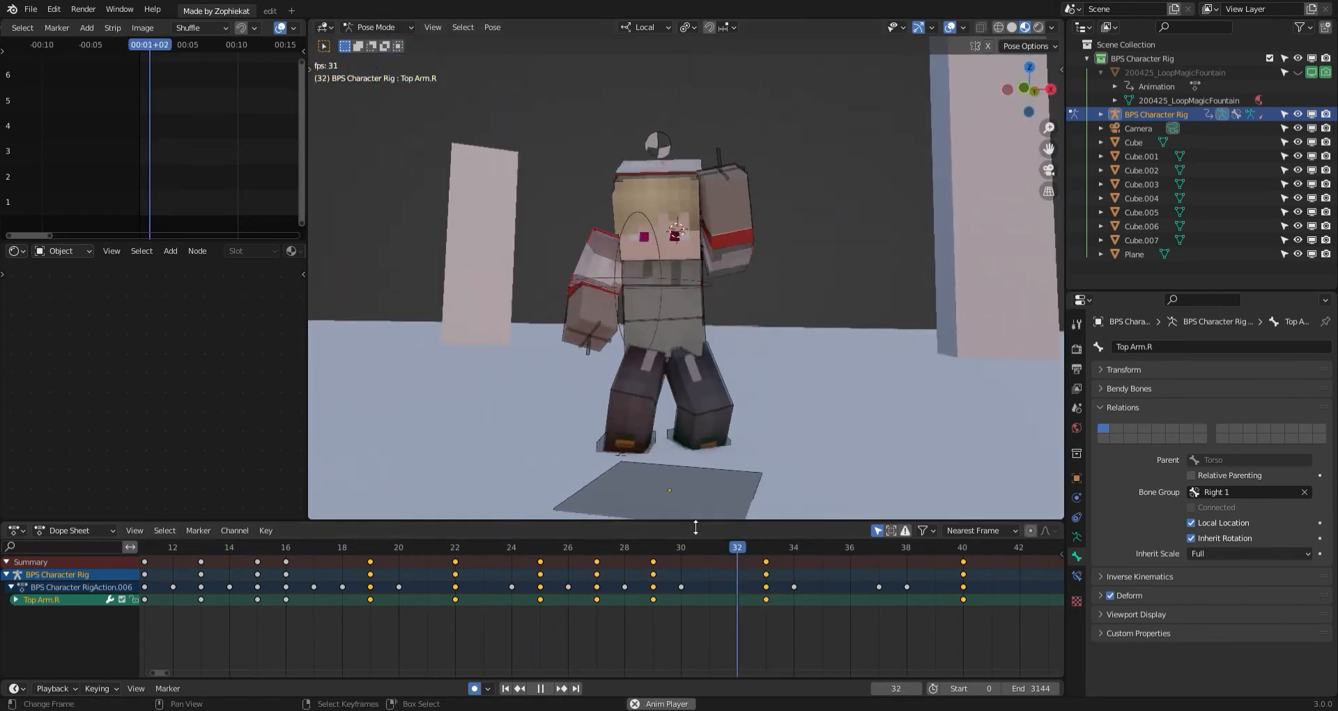
{"action": "middle_click_drag", "start_coordinate": [697, 518], "coordinate": [699, 524]}
{"action": "left_click", "coordinate": [578, 606]}
{"action": "left_click", "coordinate": [506, 613]}
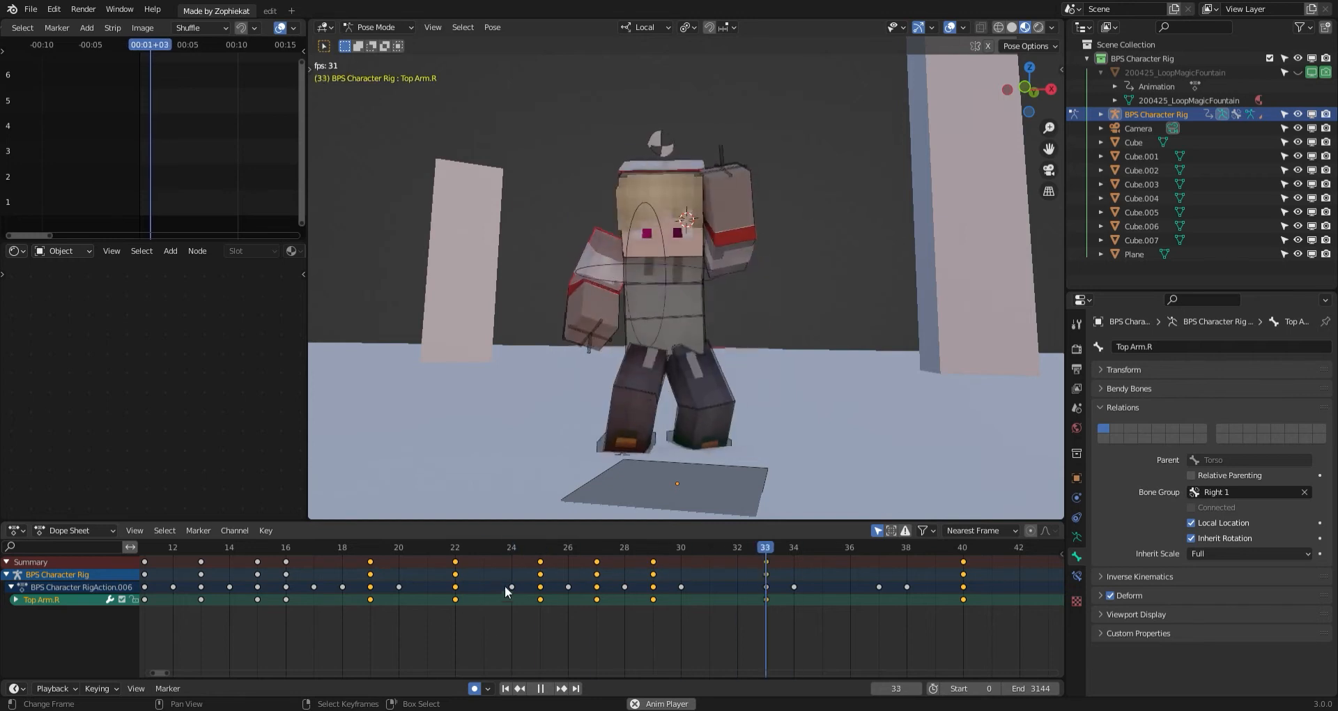
{"action": "key", "text": "space"}
Select the Pelvis bone, move it at frame 38 and play back the landing.
{"action": "right_click", "coordinate": [710, 335]}
{"action": "left_click_drag", "start_coordinate": [654, 615], "coordinate": [801, 591]}
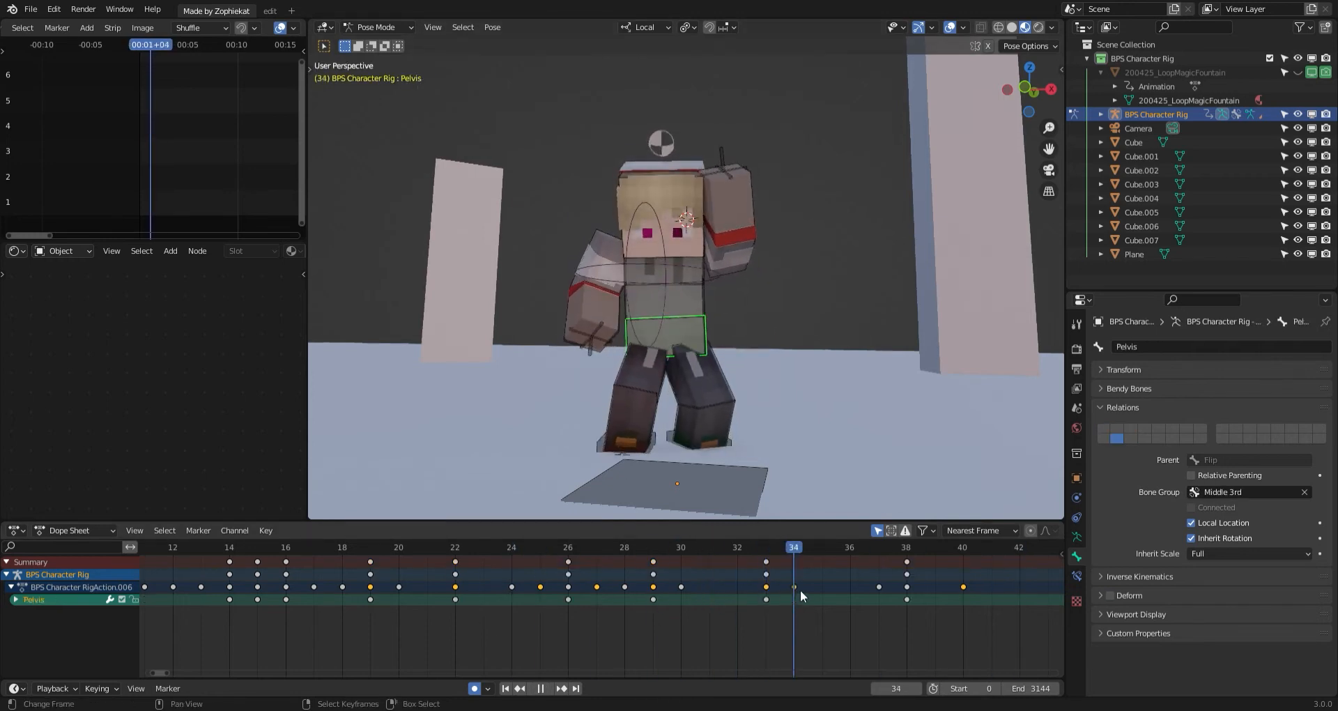
{"action": "left_click", "coordinate": [861, 506]}
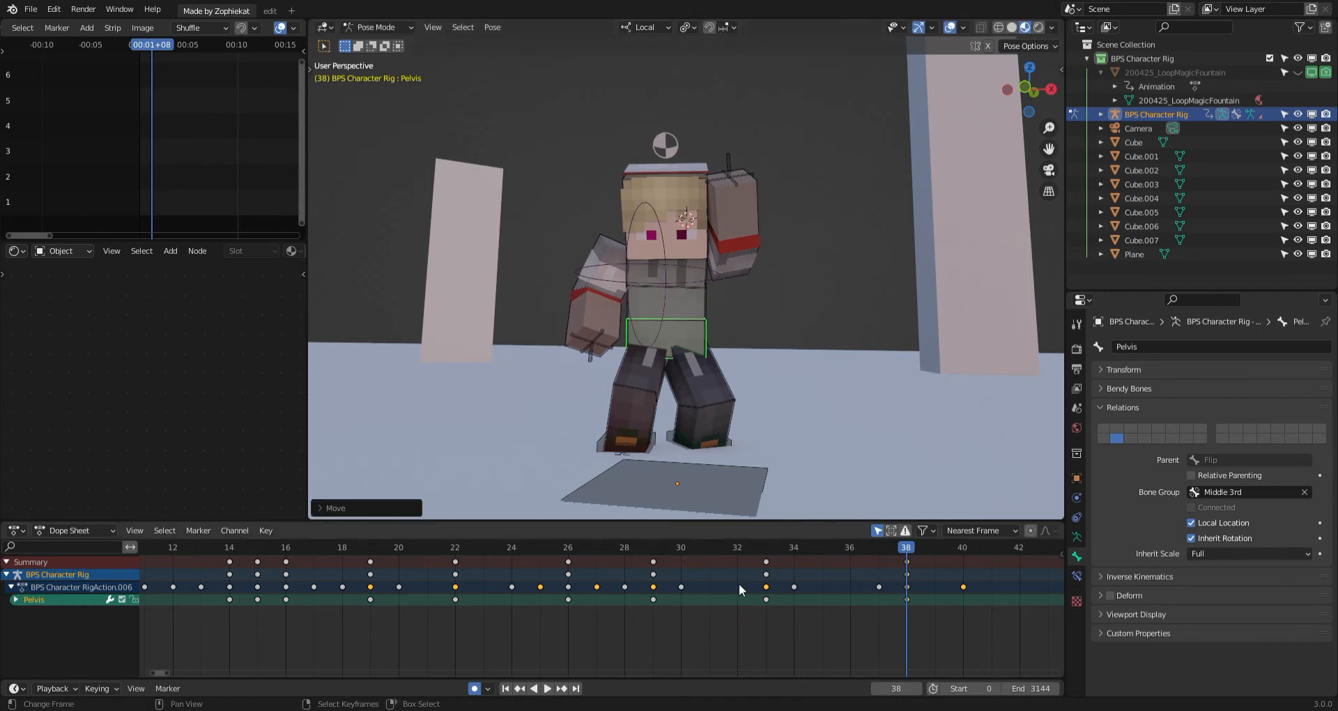
{"action": "left_click", "coordinate": [681, 586]}
{"action": "key", "text": "space"}
{"action": "left_click", "coordinate": [490, 615]}
{"action": "left_click", "coordinate": [397, 632]}
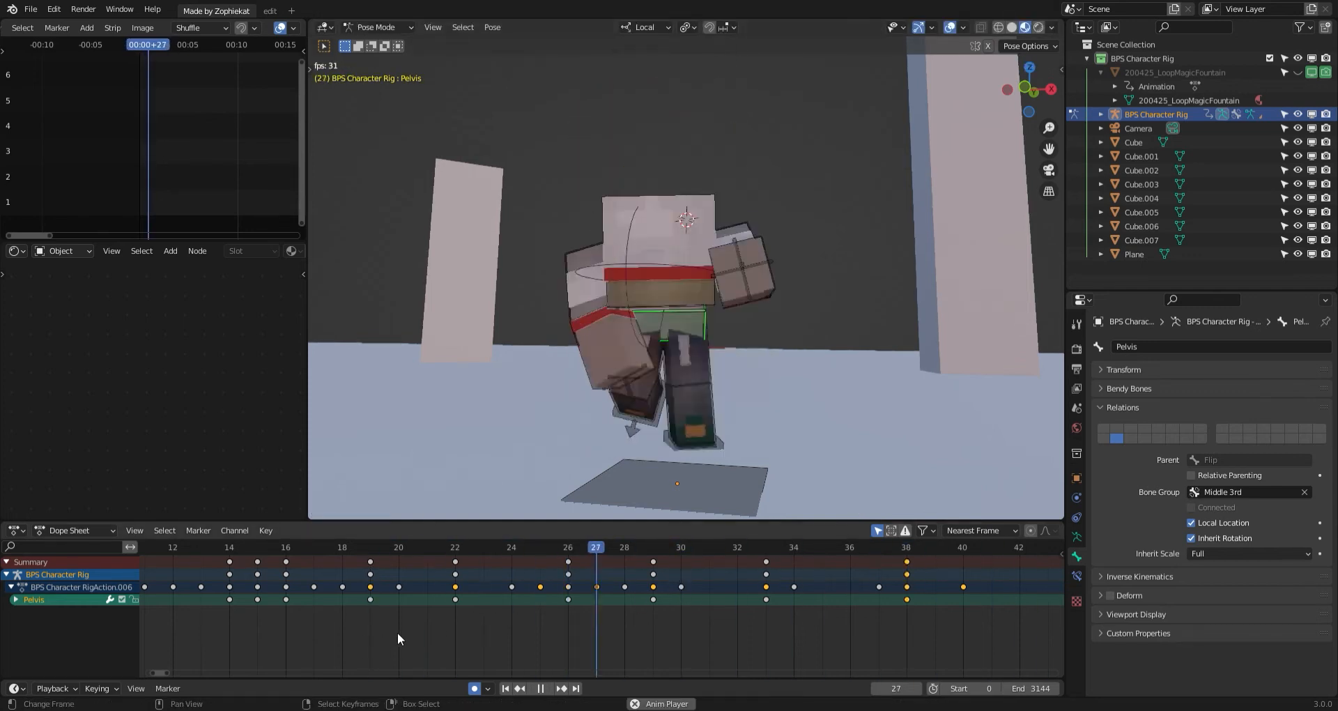
Play back the full jump and backflip from both sides, scrubbing between takeoff and landing.
{"action": "left_click_drag", "start_coordinate": [486, 603], "coordinate": [555, 606]}
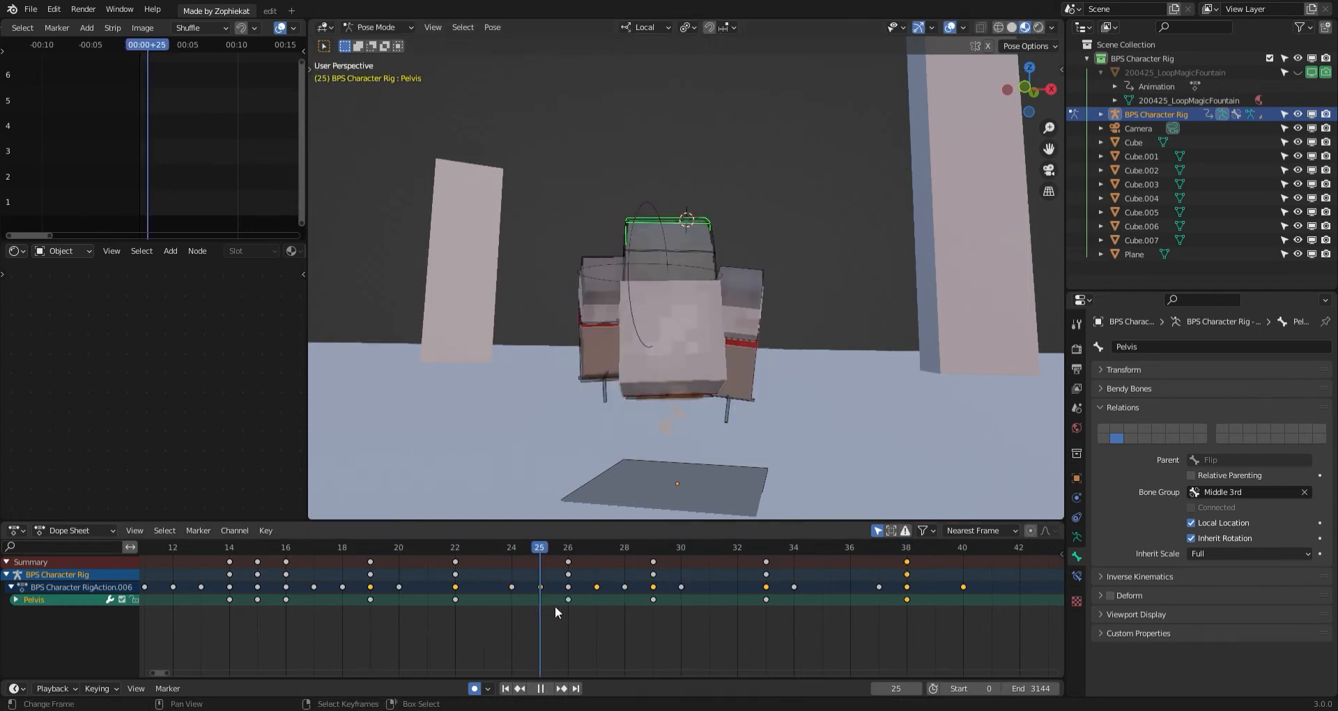
{"action": "key", "text": "space"}
{"action": "middle_click_drag", "start_coordinate": [649, 488], "coordinate": [783, 478]}
{"action": "key", "text": "space"}
{"action": "left_click_drag", "start_coordinate": [598, 590], "coordinate": [435, 592]}
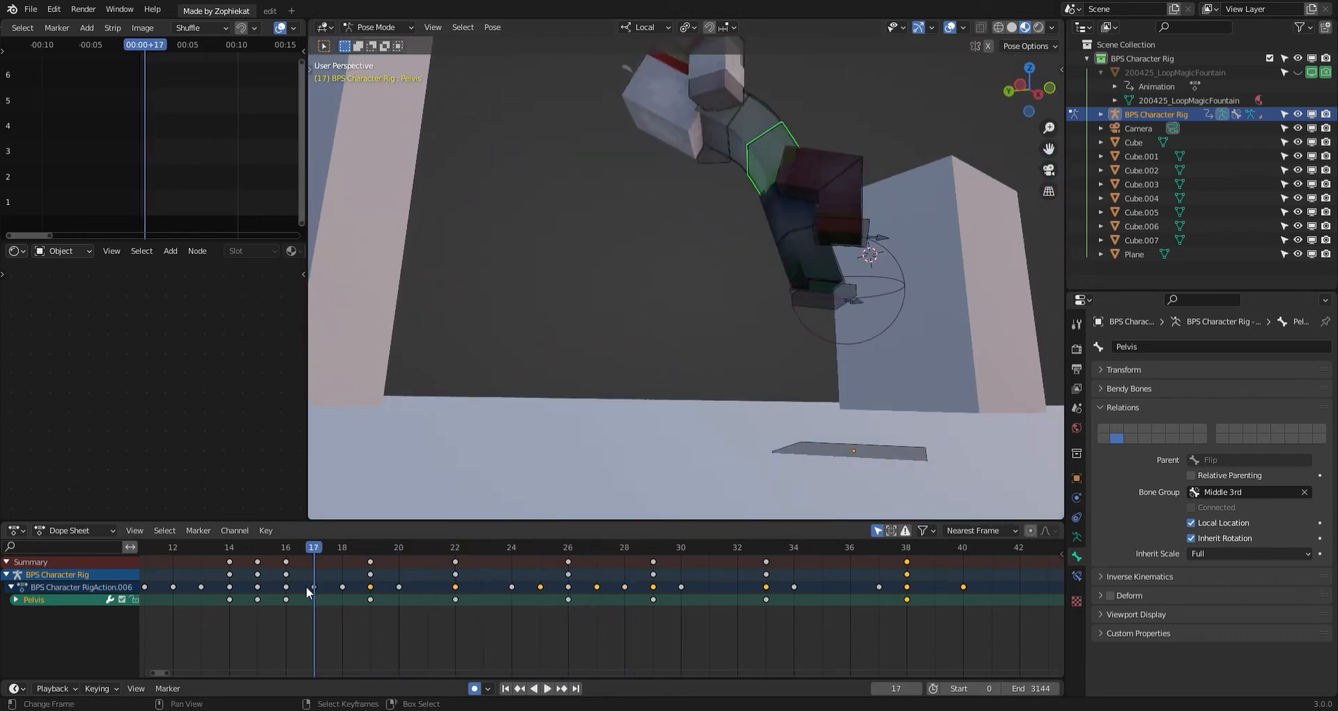
{"action": "left_click", "coordinate": [289, 586]}
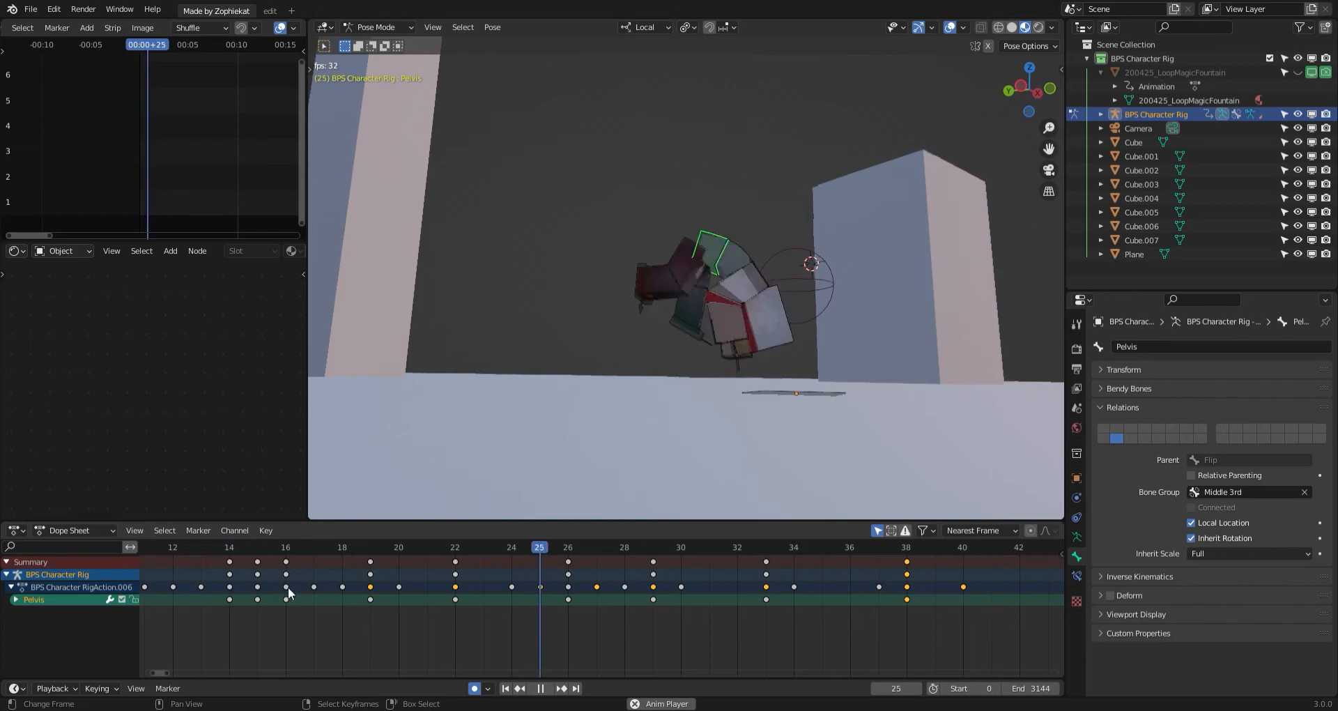
{"action": "scroll", "coordinate": [279, 608], "scroll_direction": "down", "scroll_amount": 3}
{"action": "left_click", "coordinate": [195, 617]}
{"action": "left_click", "coordinate": [204, 644]}
{"action": "middle_click_drag", "start_coordinate": [459, 656], "coordinate": [315, 649], "text": "ctrl"}
{"action": "left_click", "coordinate": [229, 641]}
{"action": "middle_click_drag", "start_coordinate": [737, 493], "coordinate": [509, 512]}
{"action": "left_click", "coordinate": [321, 627]}
{"action": "middle_click_drag", "start_coordinate": [614, 474], "coordinate": [661, 467]}
{"action": "left_click", "coordinate": [458, 584]}
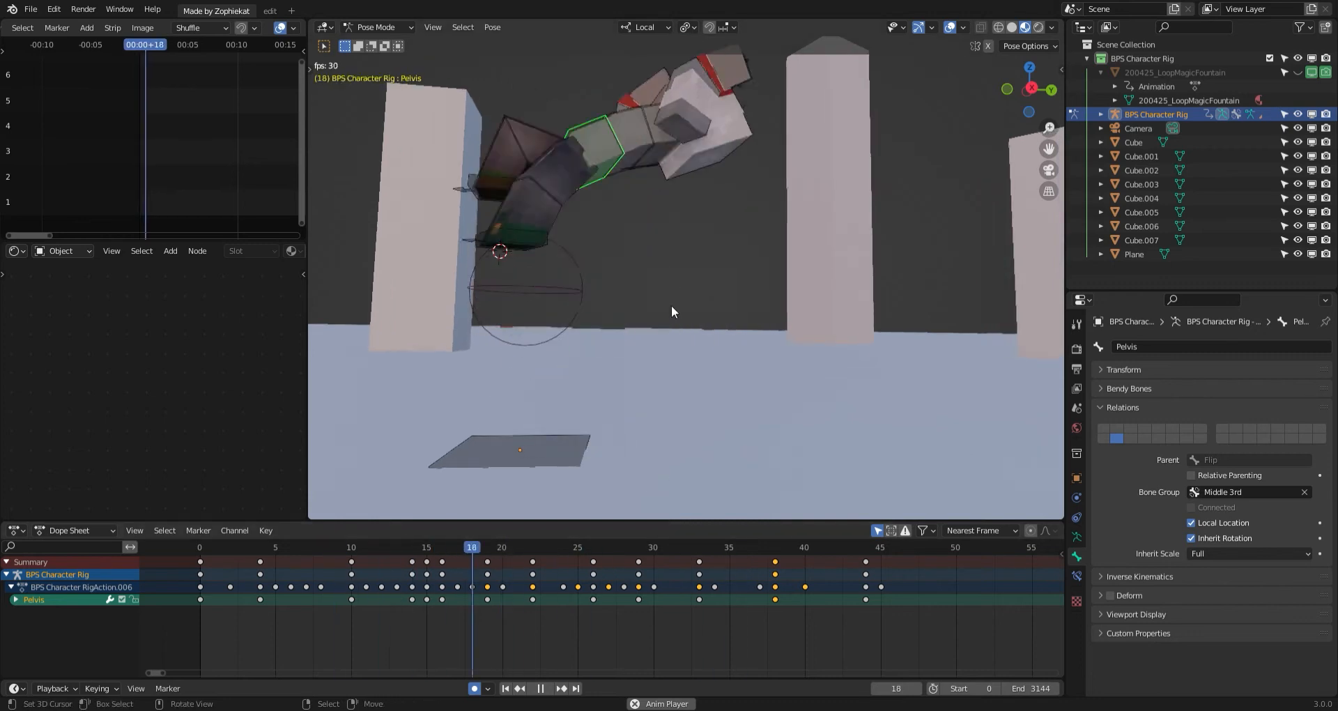
{"action": "key", "text": "space"}
Select Top Arm.L, go to frame 19, then rotate and move it to key the arm during the backflip.
{"action": "left_click", "coordinate": [451, 591]}
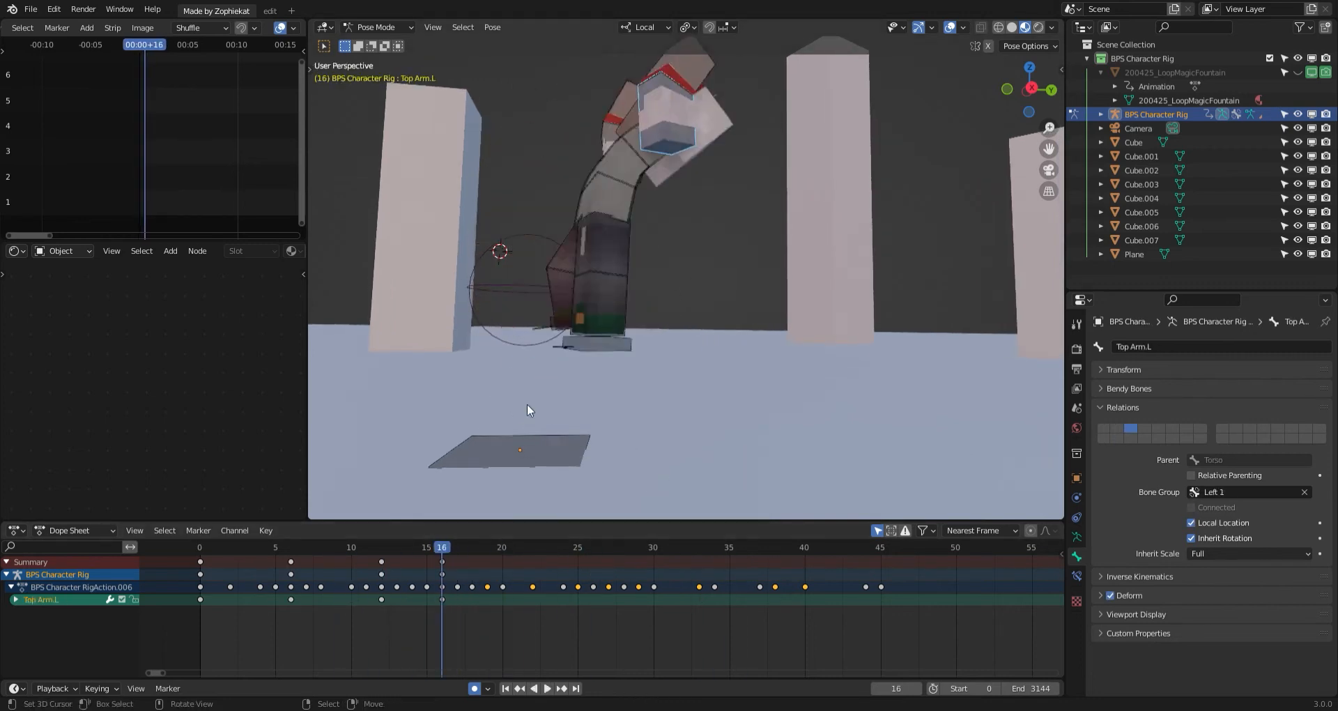
{"action": "middle_click_drag", "start_coordinate": [527, 403], "coordinate": [700, 336]}
{"action": "middle_click_drag", "start_coordinate": [708, 214], "coordinate": [695, 262]}
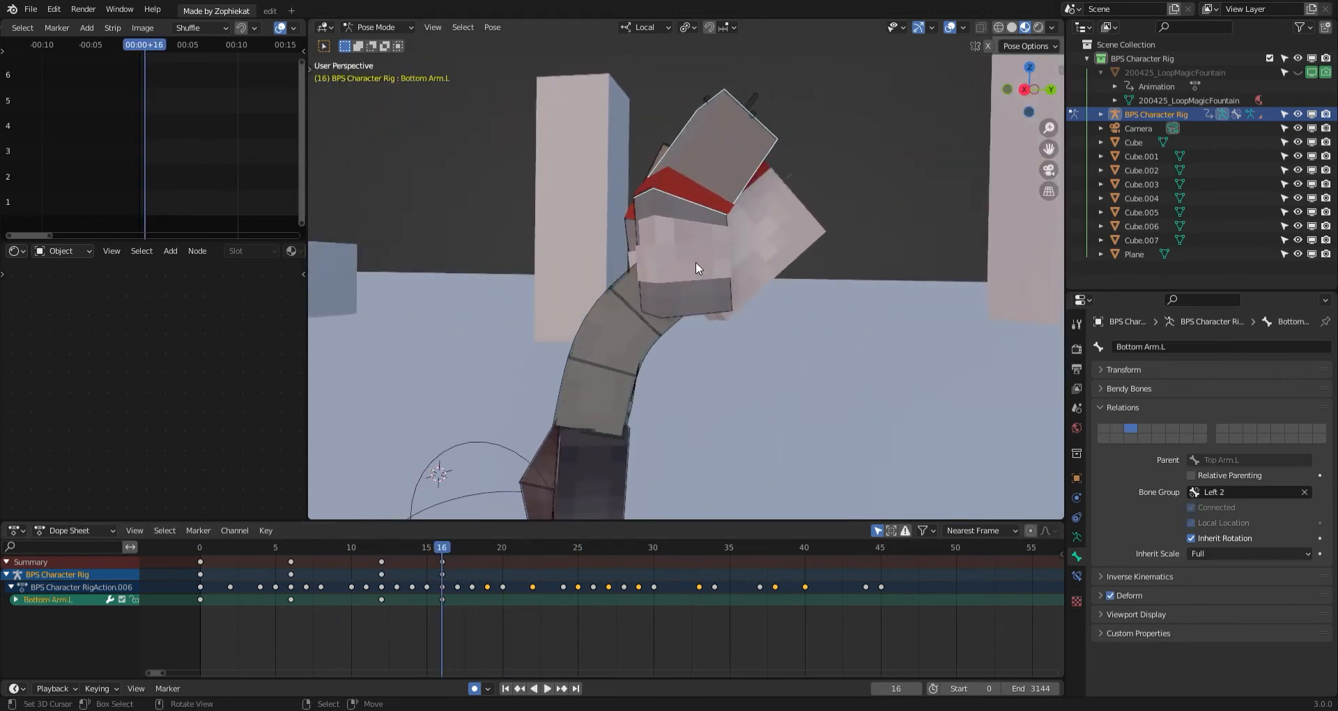
{"action": "middle_click_drag", "start_coordinate": [578, 436], "coordinate": [616, 357]}
{"action": "middle_click_drag", "start_coordinate": [678, 299], "coordinate": [771, 384]}
{"action": "left_click_drag", "start_coordinate": [452, 597], "coordinate": [480, 596]}
{"action": "middle_click_drag", "start_coordinate": [744, 331], "coordinate": [823, 315]}
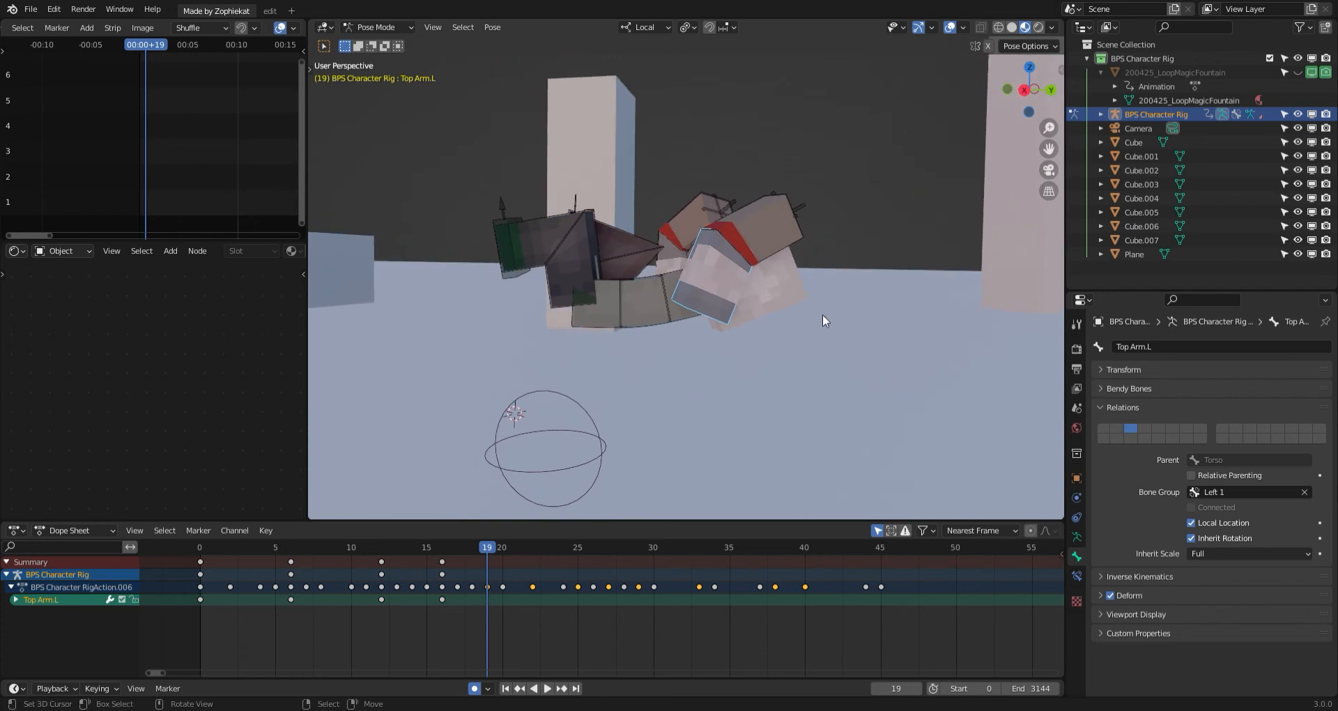
{"action": "key", "text": "r"}
{"action": "key", "text": "r"}
{"action": "key", "text": "g"}
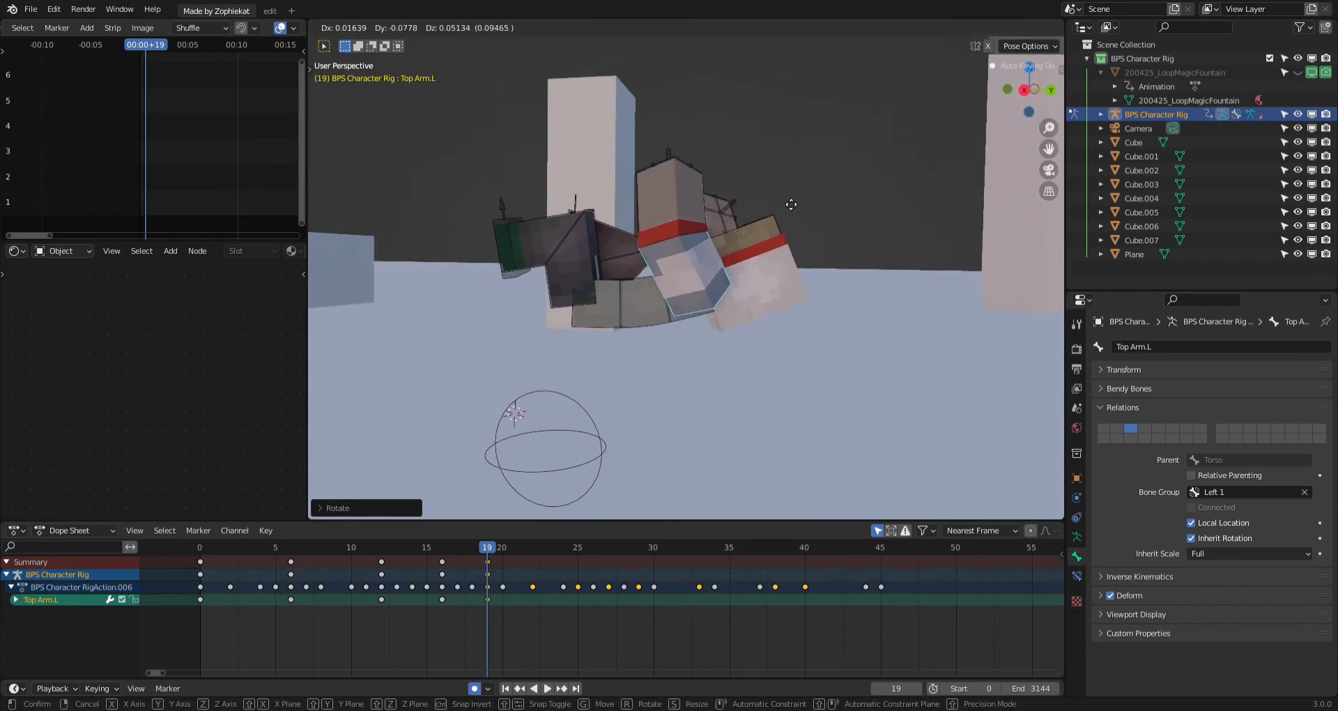
{"action": "middle_click_drag", "start_coordinate": [714, 213], "coordinate": [723, 349]}
{"action": "left_click", "coordinate": [659, 203]}
Pose the left arm at frame 22 by rotating and moving its bones from the front.
{"action": "left_click_drag", "start_coordinate": [487, 578], "coordinate": [534, 557]}
{"action": "middle_click_drag", "start_coordinate": [607, 427], "coordinate": [831, 320]}
{"action": "key", "text": "r"}
{"action": "left_click", "coordinate": [667, 375]}
{"action": "left_click", "coordinate": [666, 346]}
{"action": "key", "text": "g"}
{"action": "left_click", "coordinate": [728, 377]}
{"action": "key", "text": "r"}
{"action": "key", "text": "r"}
{"action": "left_click", "coordinate": [674, 403]}
{"action": "key", "text": "g"}
{"action": "left_click", "coordinate": [692, 389]}
Advance to frame 27 and rotate and move the left arm bones into an initial landing pose.
{"action": "scroll", "coordinate": [852, 382], "scroll_direction": "down", "scroll_amount": 5, "text": "alt"}
{"action": "key", "text": "r"}
{"action": "left_click", "coordinate": [724, 368]}
{"action": "key", "text": "g"}
{"action": "left_click", "coordinate": [739, 386]}
{"action": "right_click", "coordinate": [674, 380]}
{"action": "key", "text": "r"}
{"action": "left_click", "coordinate": [739, 343]}
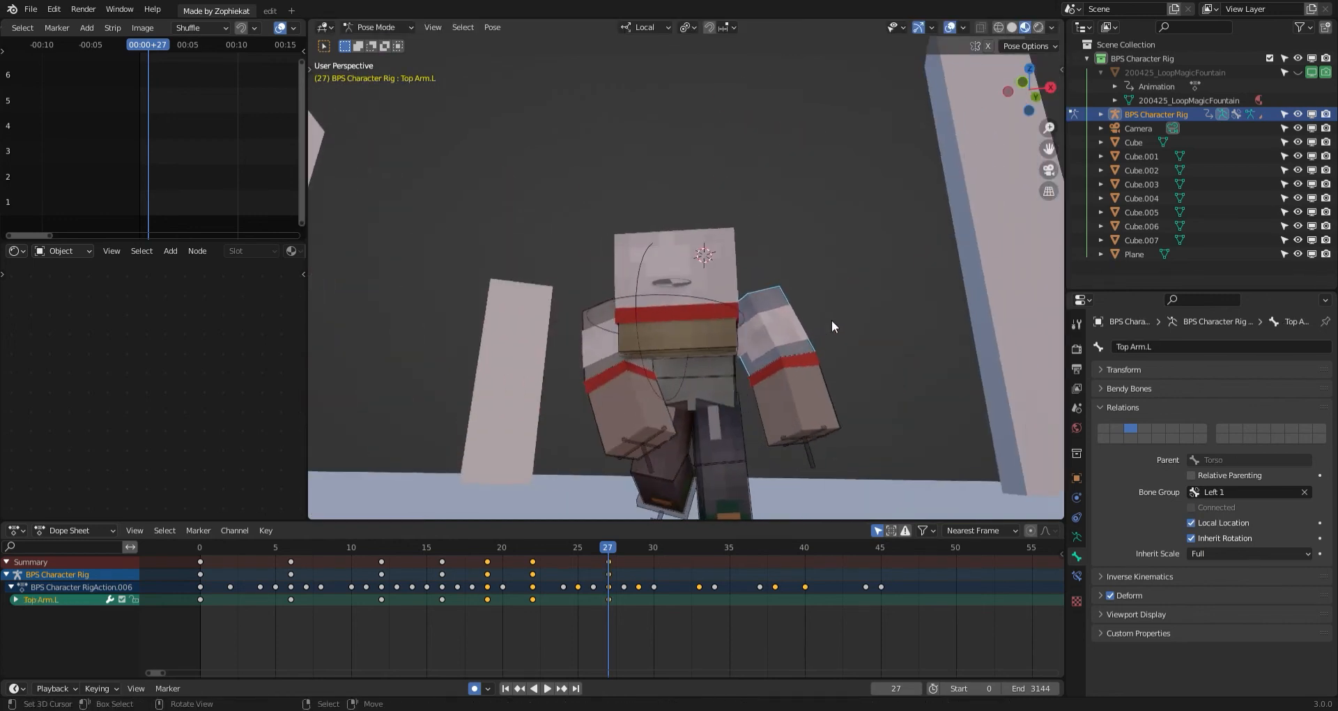
Refine Top Arm.L at frame 27, rotating and moving it inward close to the torso.
{"action": "key", "text": "r"}
{"action": "left_click", "coordinate": [818, 345]}
{"action": "key", "text": "r"}
{"action": "key", "text": "r"}
{"action": "left_click", "coordinate": [811, 347]}
{"action": "left_click", "coordinate": [809, 359]}
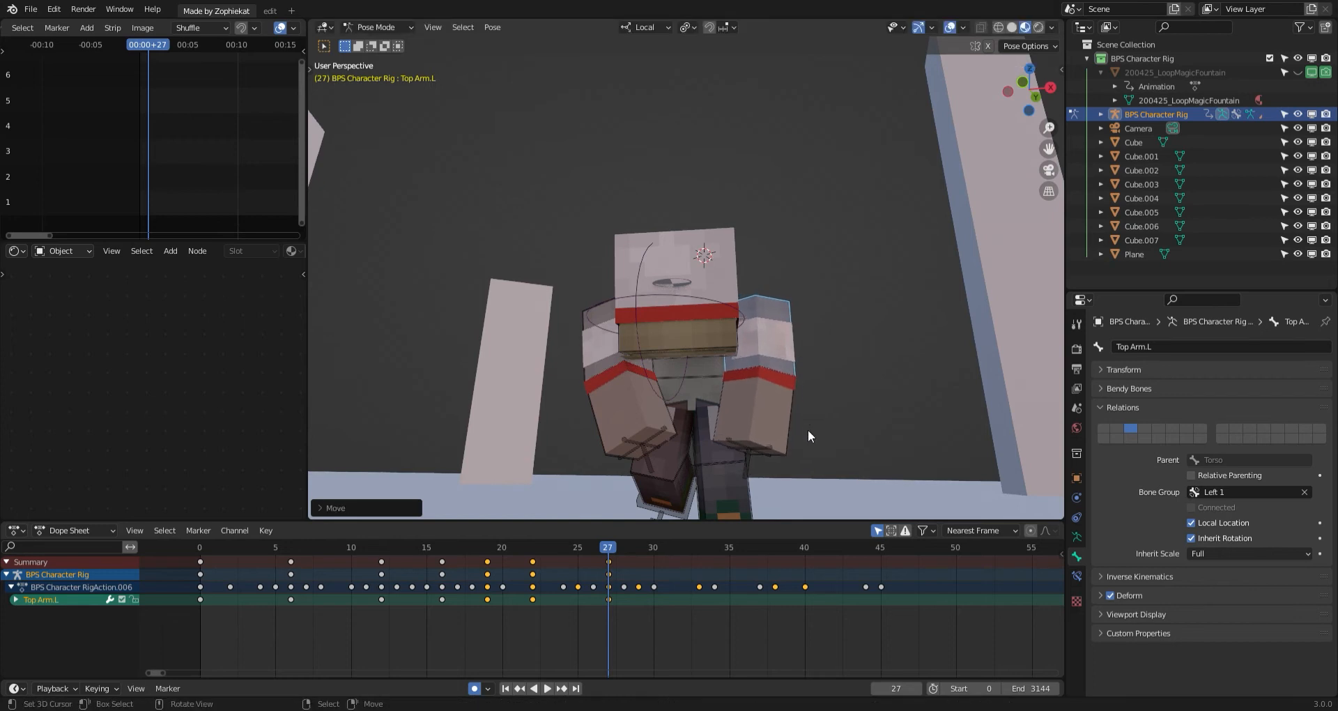
Scrub and play back the backflip, viewing the left arm at takeoff from the front.
{"action": "left_click_drag", "start_coordinate": [568, 582], "coordinate": [440, 618]}
{"action": "scroll", "coordinate": [595, 460], "scroll_direction": "down", "scroll_amount": 3}
{"action": "scroll", "coordinate": [595, 460], "scroll_direction": "up", "scroll_amount": 2}
{"action": "key", "text": "space"}
{"action": "left_click", "coordinate": [447, 609]}
{"action": "middle_click_drag", "start_coordinate": [719, 306], "coordinate": [720, 430]}
{"action": "middle_click_drag", "start_coordinate": [699, 329], "coordinate": [662, 279]}
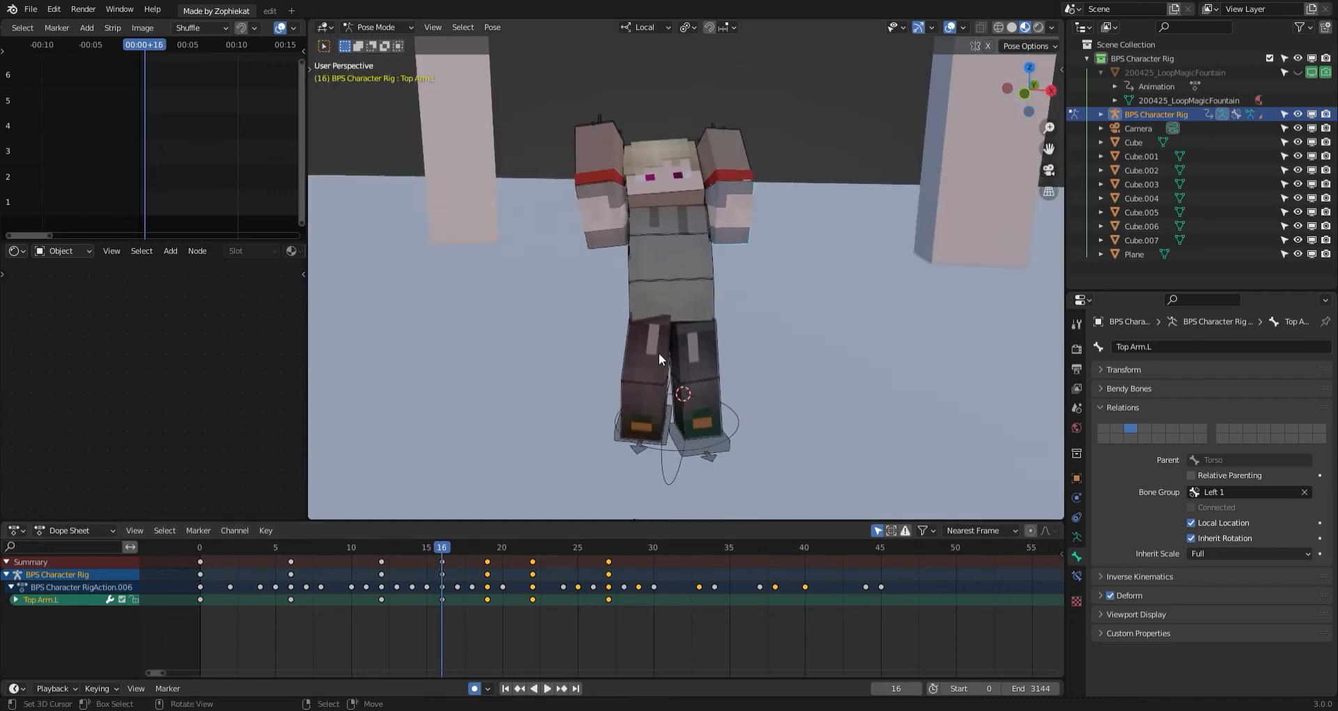
Move and rotate Top Arm.L at frame 15 to straighten the raised arm, then play back the takeoff.
{"action": "left_click", "coordinate": [424, 570]}
{"action": "middle_click_drag", "start_coordinate": [551, 405], "coordinate": [696, 333]}
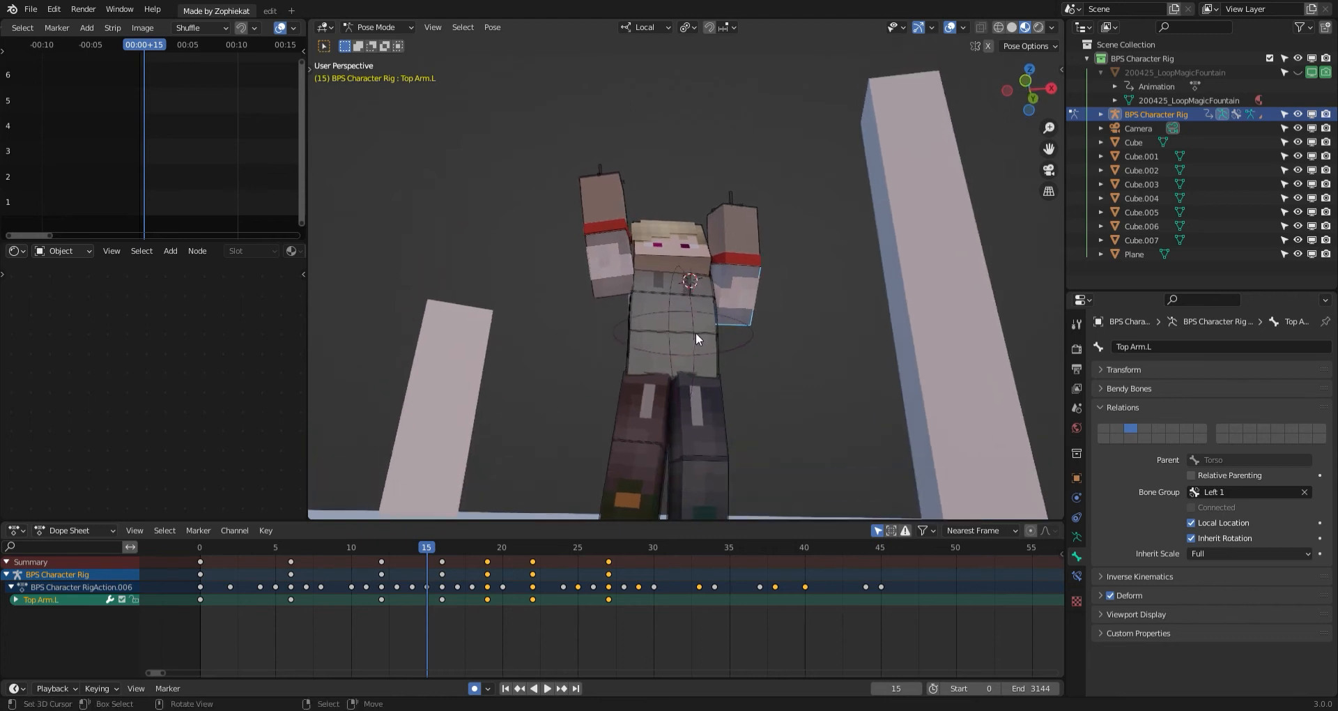
{"action": "key", "text": "g"}
{"action": "left_click", "coordinate": [699, 312]}
{"action": "key", "text": "r"}
{"action": "key", "text": "r"}
{"action": "left_click", "coordinate": [704, 283]}
{"action": "middle_click_drag", "start_coordinate": [704, 284], "coordinate": [692, 346]}
{"action": "key", "text": "r"}
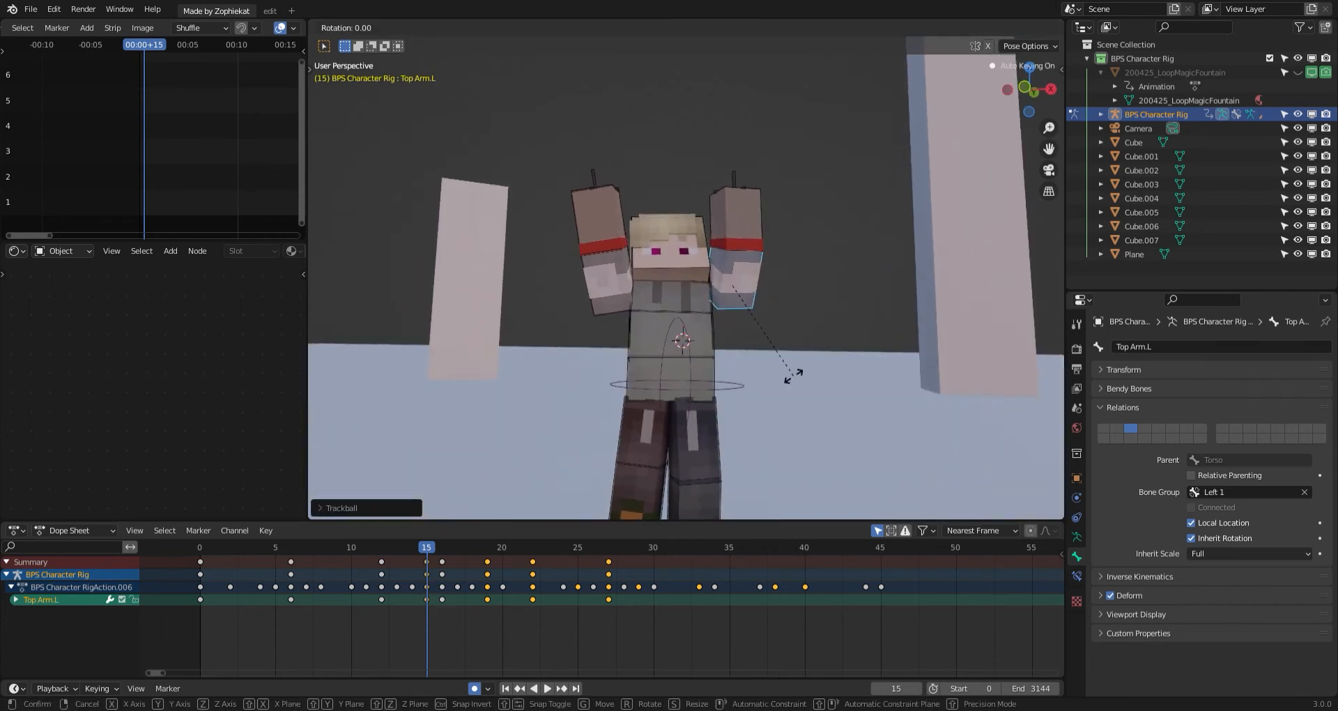
{"action": "scroll", "coordinate": [762, 356], "scroll_direction": "down", "scroll_amount": 3}
{"action": "middle_click_drag", "start_coordinate": [793, 376], "coordinate": [733, 356]}
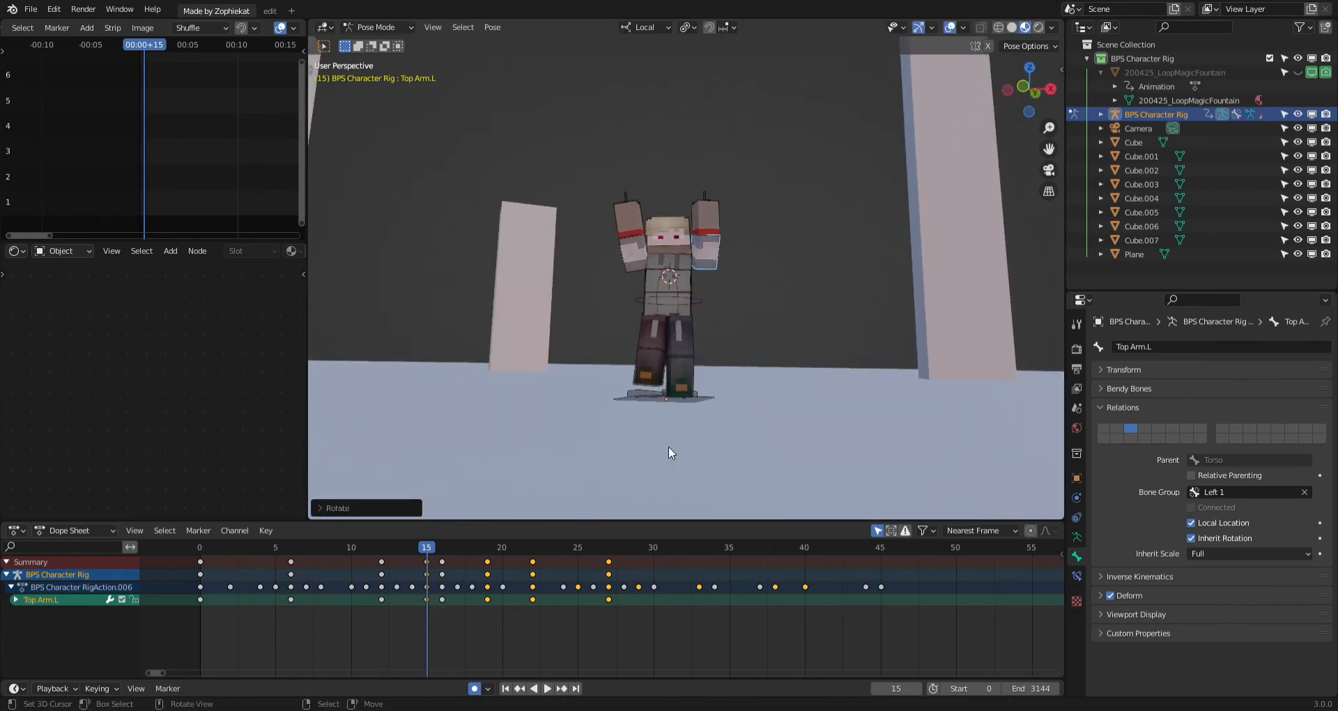
{"action": "left_click", "coordinate": [310, 601]}
{"action": "key", "text": "space"}
{"action": "left_click_drag", "start_coordinate": [374, 592], "coordinate": [431, 593]}
{"action": "key", "text": "space"}
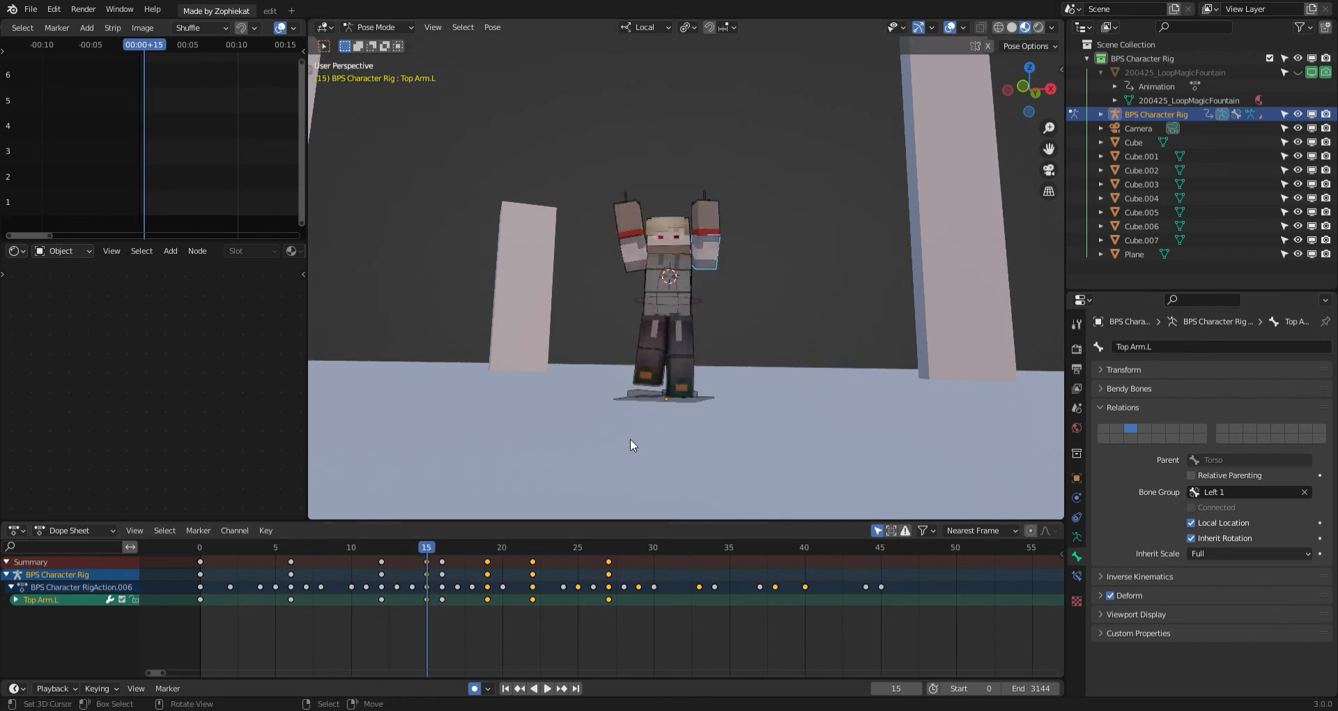
Rotate and move Top Arm.R at frame 15 to mirror the raised left arm, then play back the jump.
{"action": "left_click", "coordinate": [626, 248]}
{"action": "key", "text": "r"}
{"action": "left_click", "coordinate": [744, 168]}
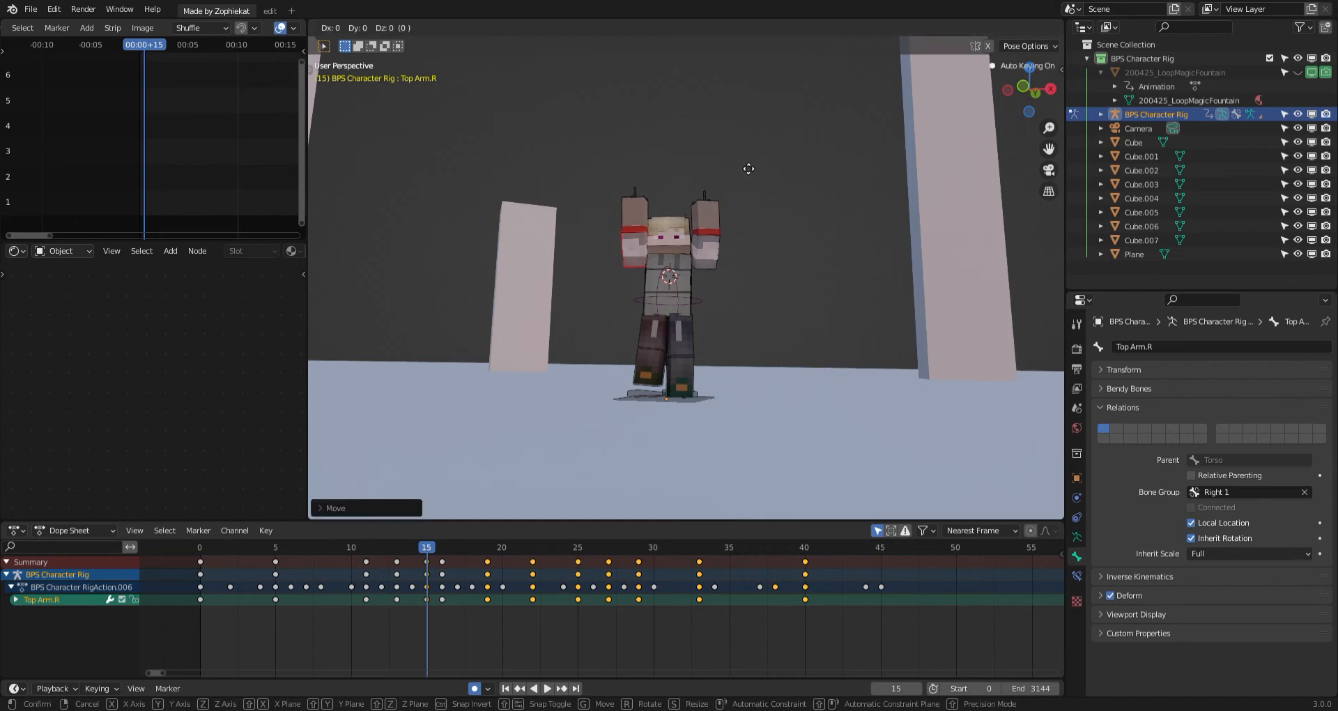
{"action": "left_click", "coordinate": [736, 163]}
{"action": "key", "text": "g"}
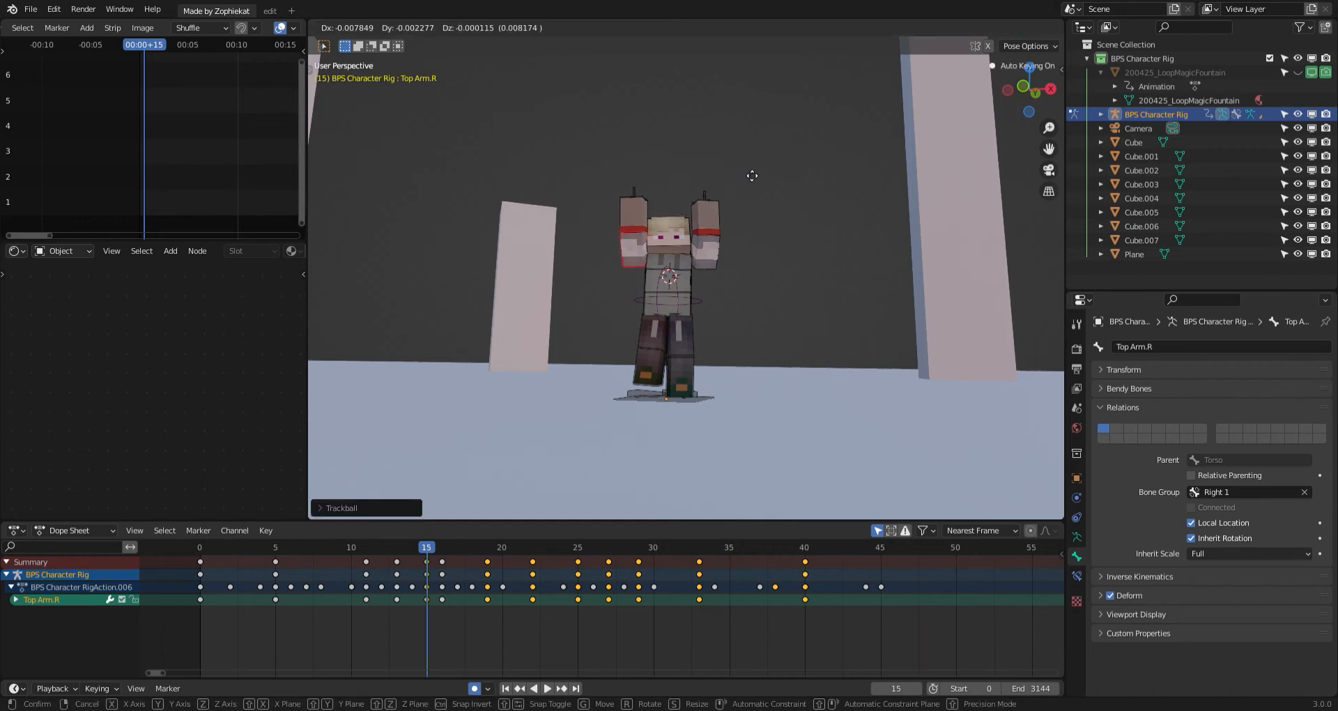
{"action": "left_click", "coordinate": [752, 178]}
{"action": "left_click", "coordinate": [441, 590]}
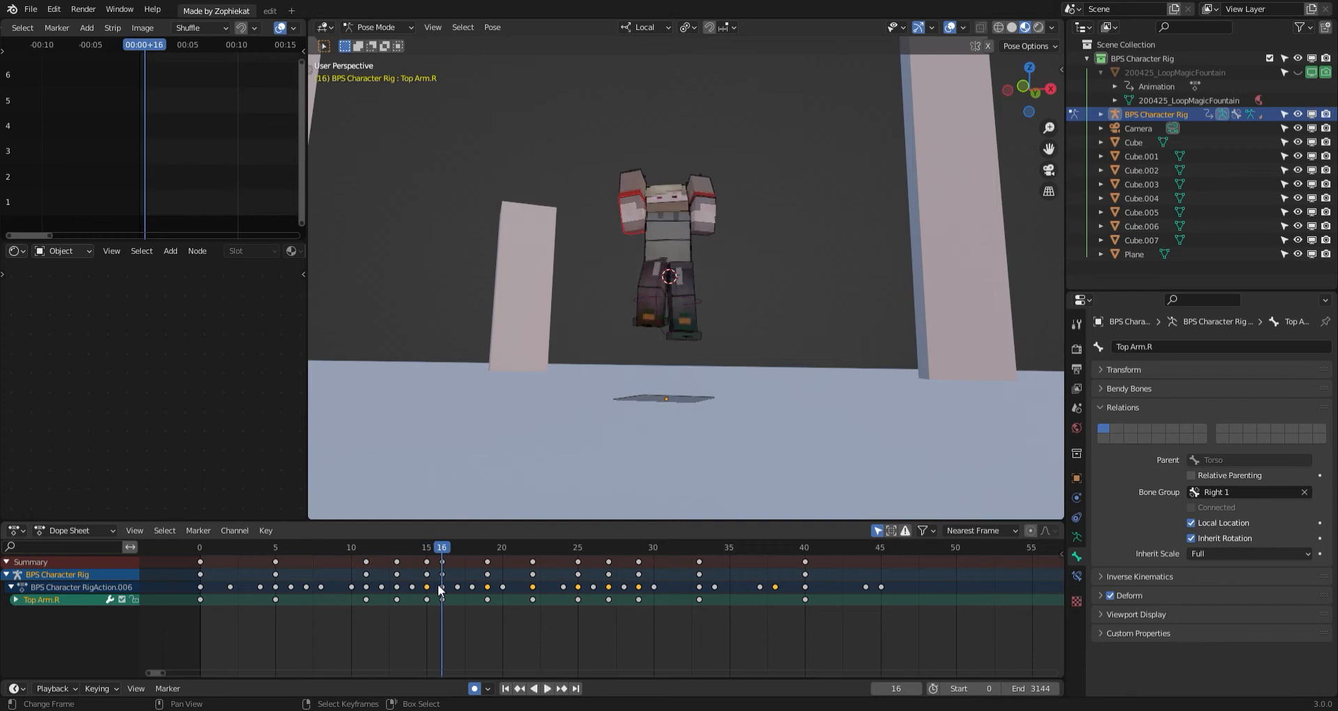
{"action": "key", "text": "space"}
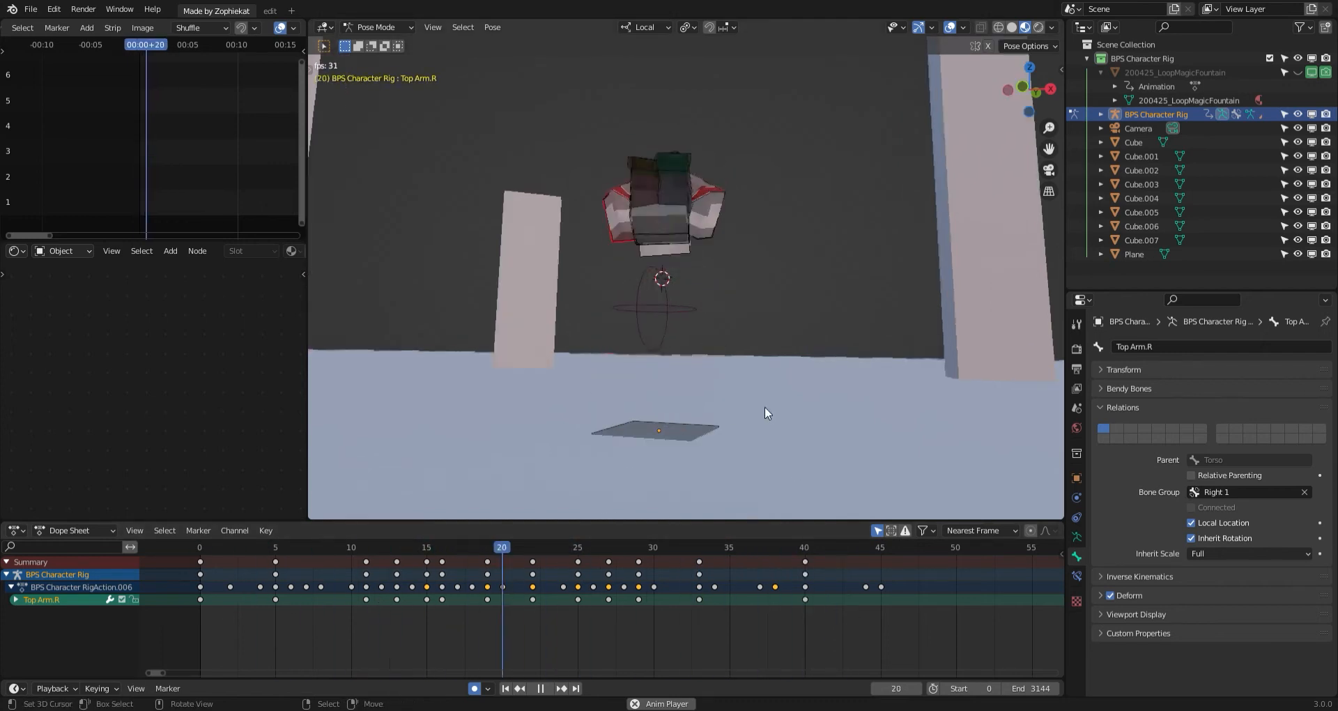
{"action": "left_click", "coordinate": [397, 568]}
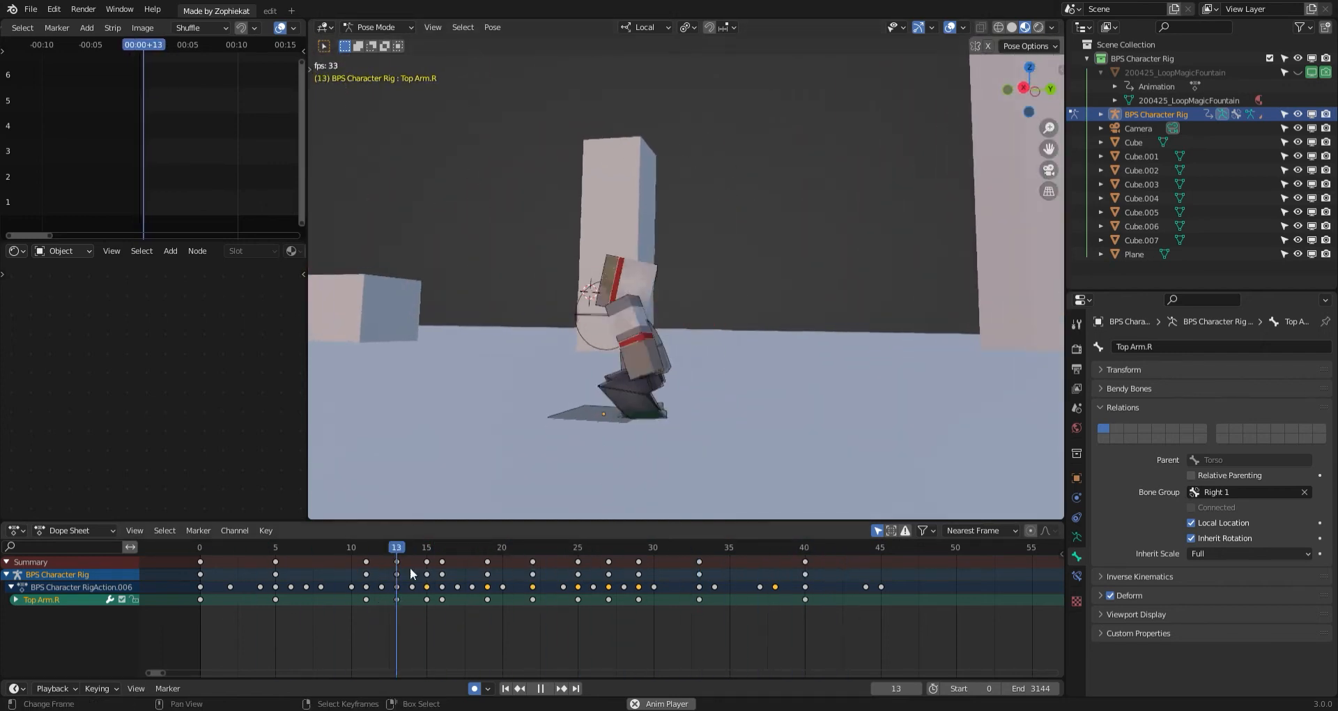
{"action": "scroll", "coordinate": [706, 379], "scroll_direction": "up", "scroll_amount": 2}
{"action": "key", "text": "space"}
Select Top Arm.L, then rotate it further inward and move it at frame 27.
{"action": "right_click", "coordinate": [674, 308]}
{"action": "scroll", "coordinate": [677, 352], "scroll_direction": "up", "scroll_amount": 2}
{"action": "key", "text": "space"}
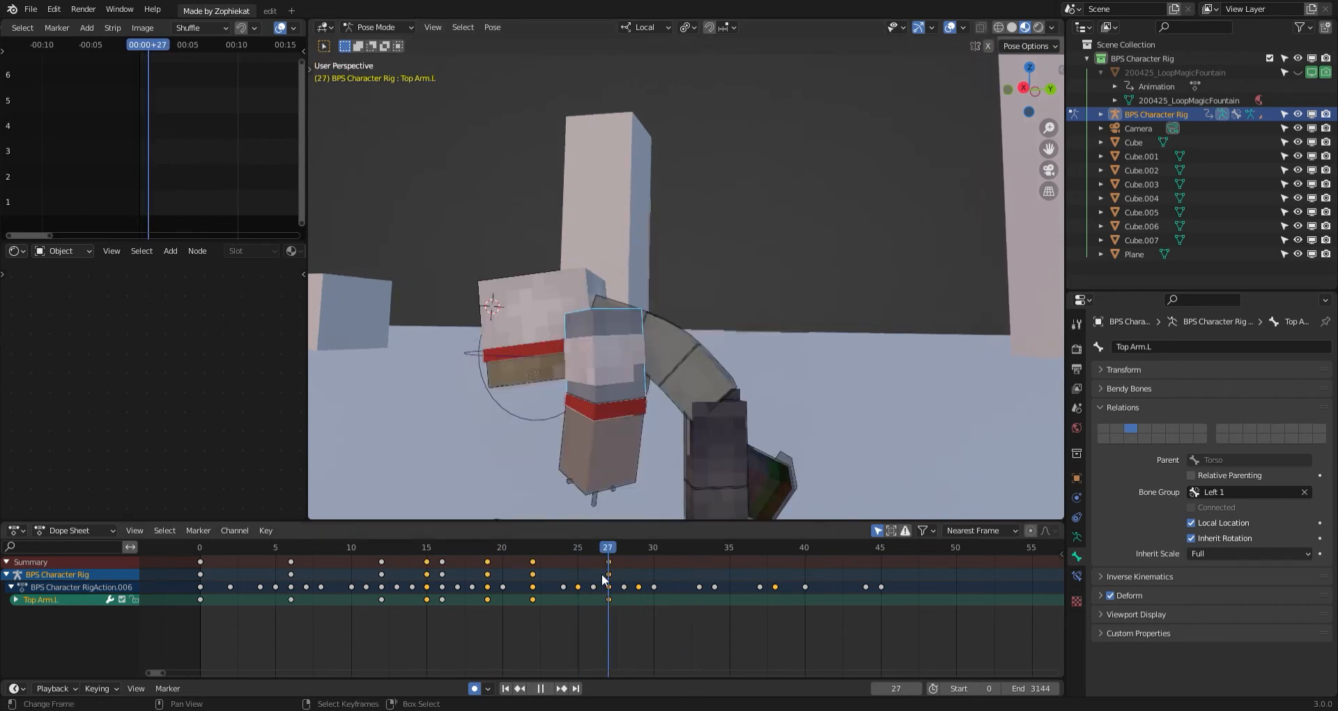
{"action": "middle_click_drag", "start_coordinate": [618, 498], "coordinate": [787, 446]}
{"action": "key", "text": "r"}
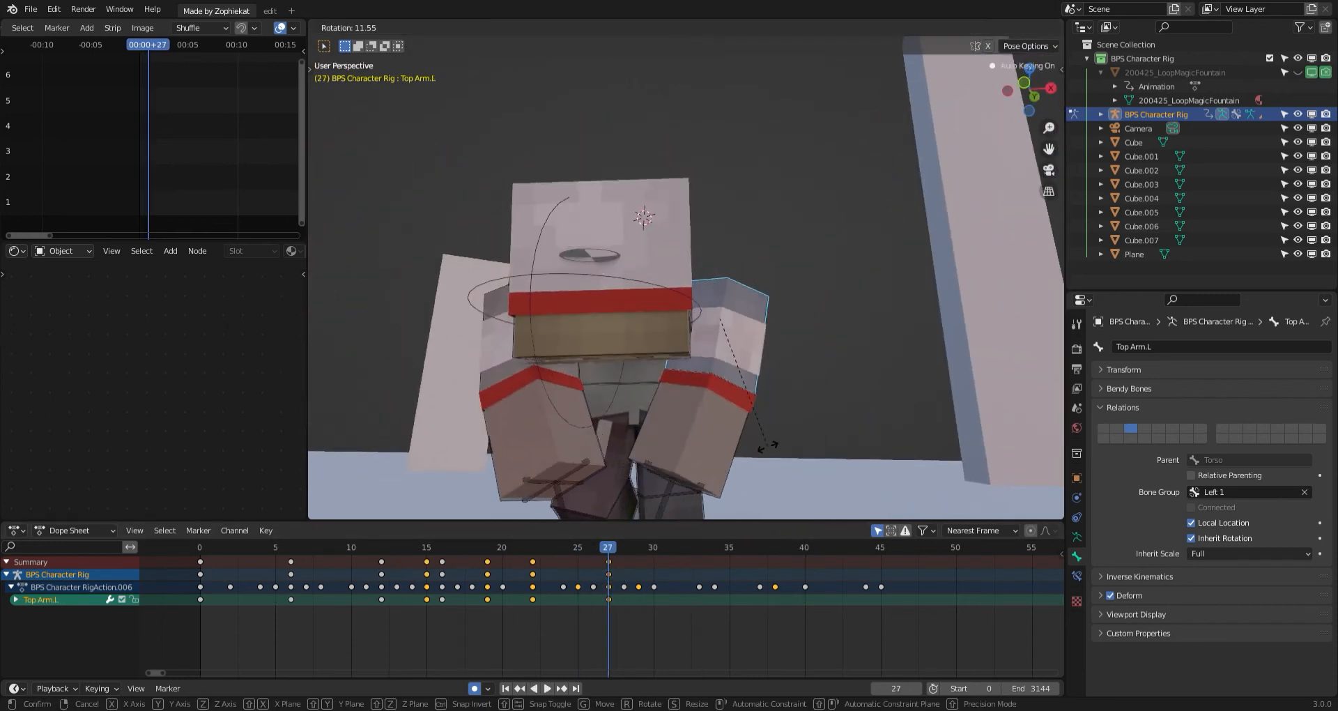
{"action": "left_click", "coordinate": [774, 455]}
{"action": "key", "text": "g"}
{"action": "left_click", "coordinate": [770, 451]}
Advance to frame 32, then rotate and move Top Arm.L outward from the body.
{"action": "key", "text": "space"}
{"action": "key", "text": "space"}
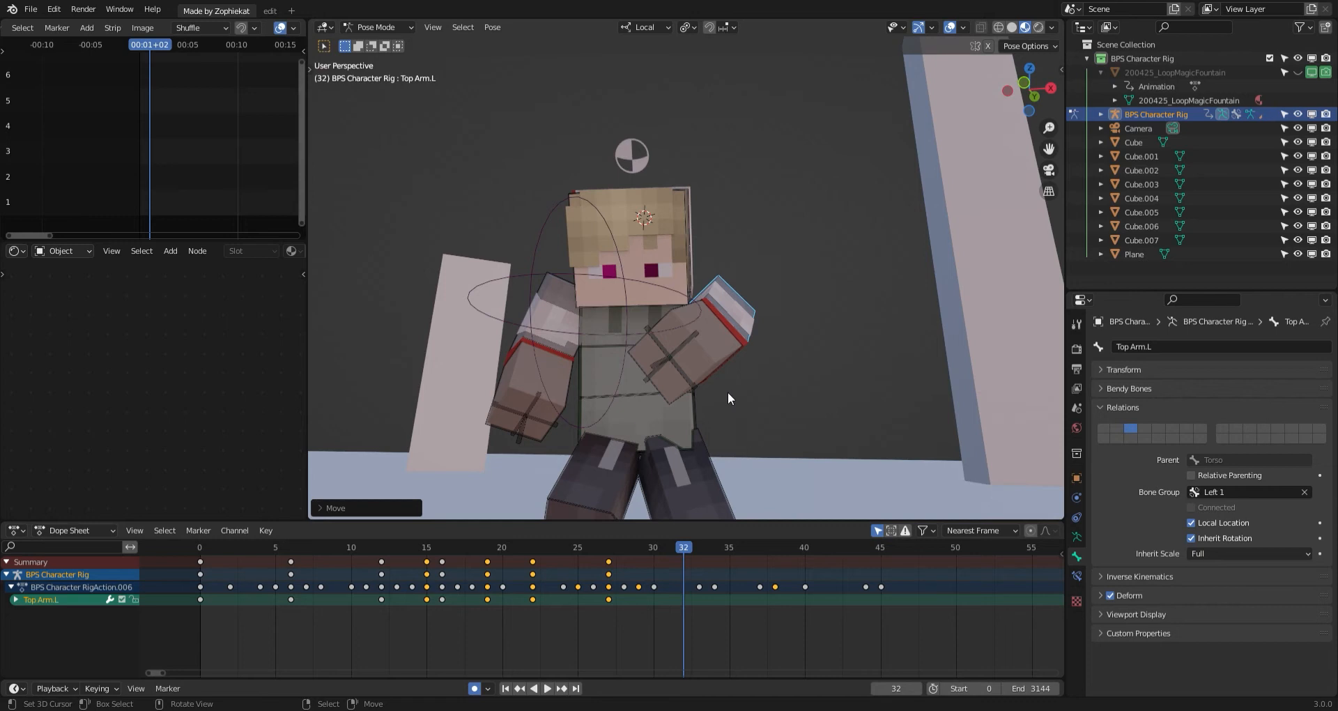
{"action": "key", "text": "r"}
{"action": "left_click", "coordinate": [782, 427]}
{"action": "key", "text": "r"}
{"action": "key", "text": "r"}
{"action": "left_click", "coordinate": [812, 449]}
{"action": "key", "text": "r"}
{"action": "left_click", "coordinate": [807, 437]}
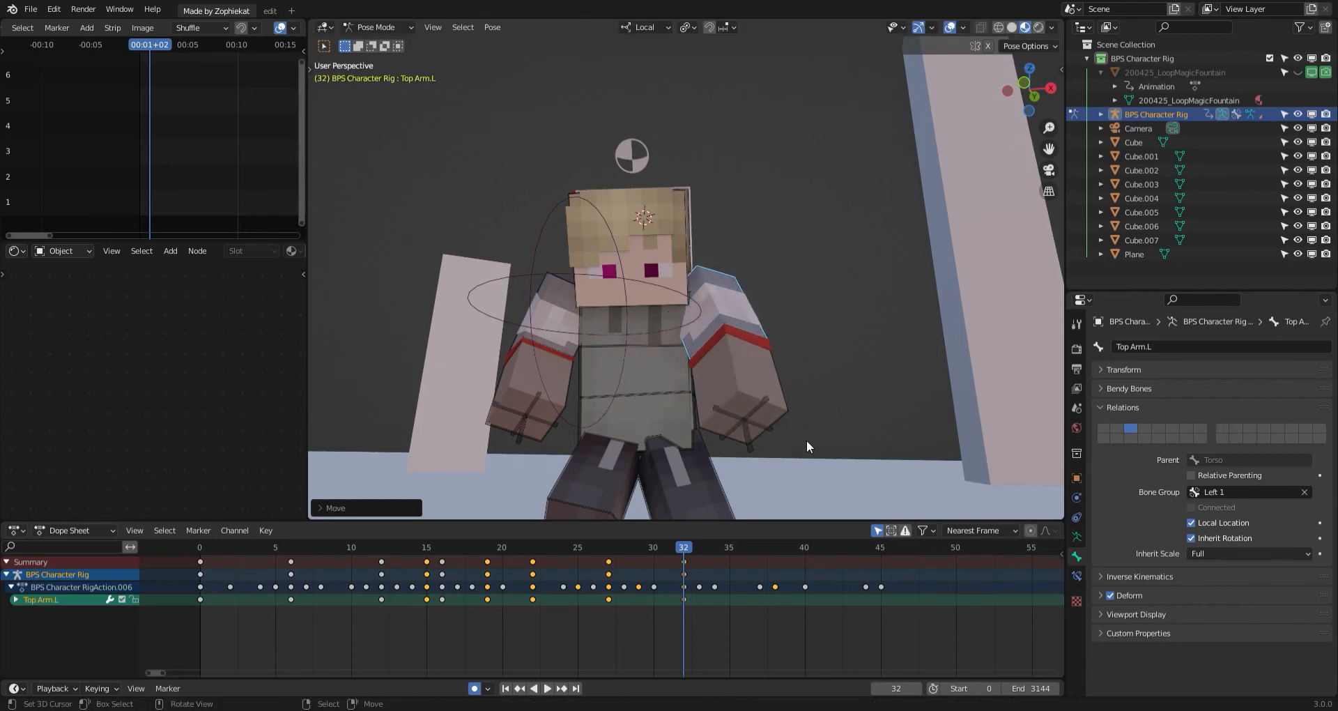
Rotate Bottom Arm.L at frame 32 to bend the forearm across the chest, then reselect Top Arm.L.
{"action": "left_click", "coordinate": [756, 394]}
{"action": "key", "text": "r"}
{"action": "left_click", "coordinate": [722, 313]}
{"action": "right_click", "coordinate": [721, 304]}
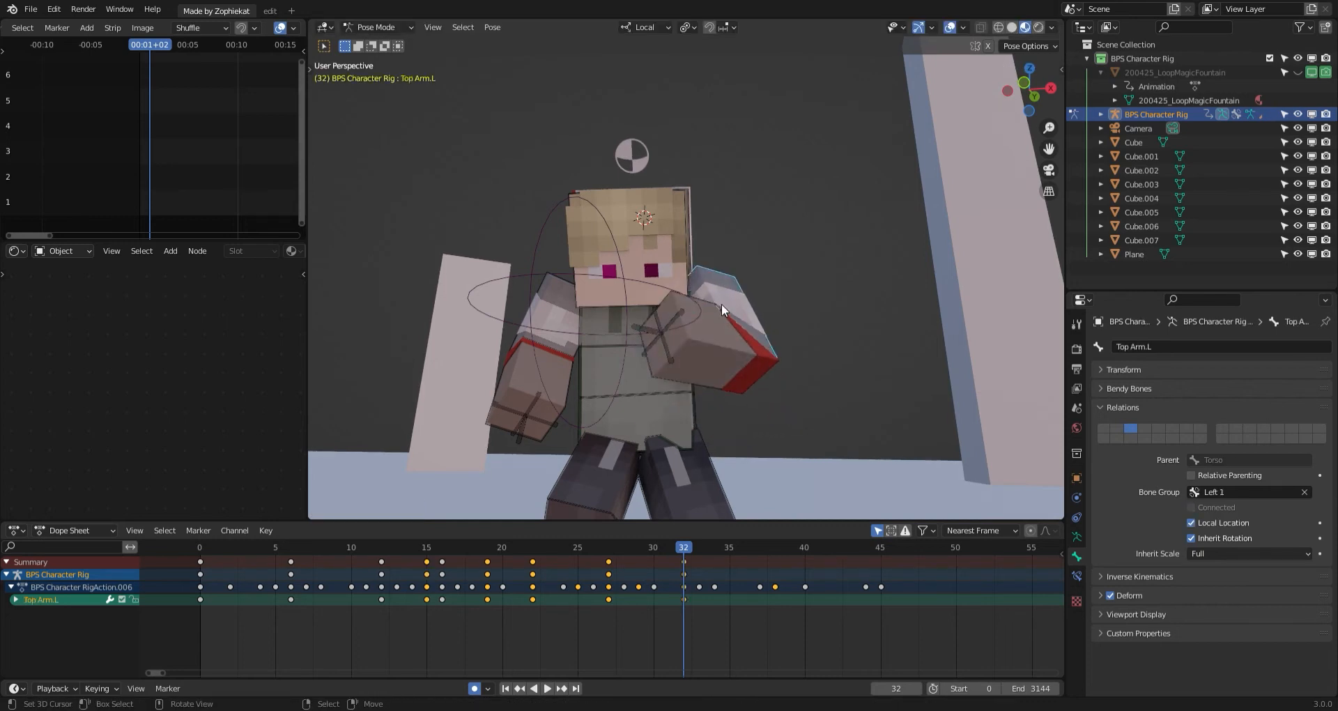
Advance to frame 39, then move and rotate Top Arm.L to lower the arm as it settles.
{"action": "key", "text": "space"}
{"action": "key", "text": "space"}
{"action": "middle_click_drag", "start_coordinate": [717, 332], "coordinate": [734, 333]}
{"action": "key", "text": "g"}
{"action": "left_click", "coordinate": [705, 346]}
{"action": "key", "text": "r"}
{"action": "key", "text": "r"}
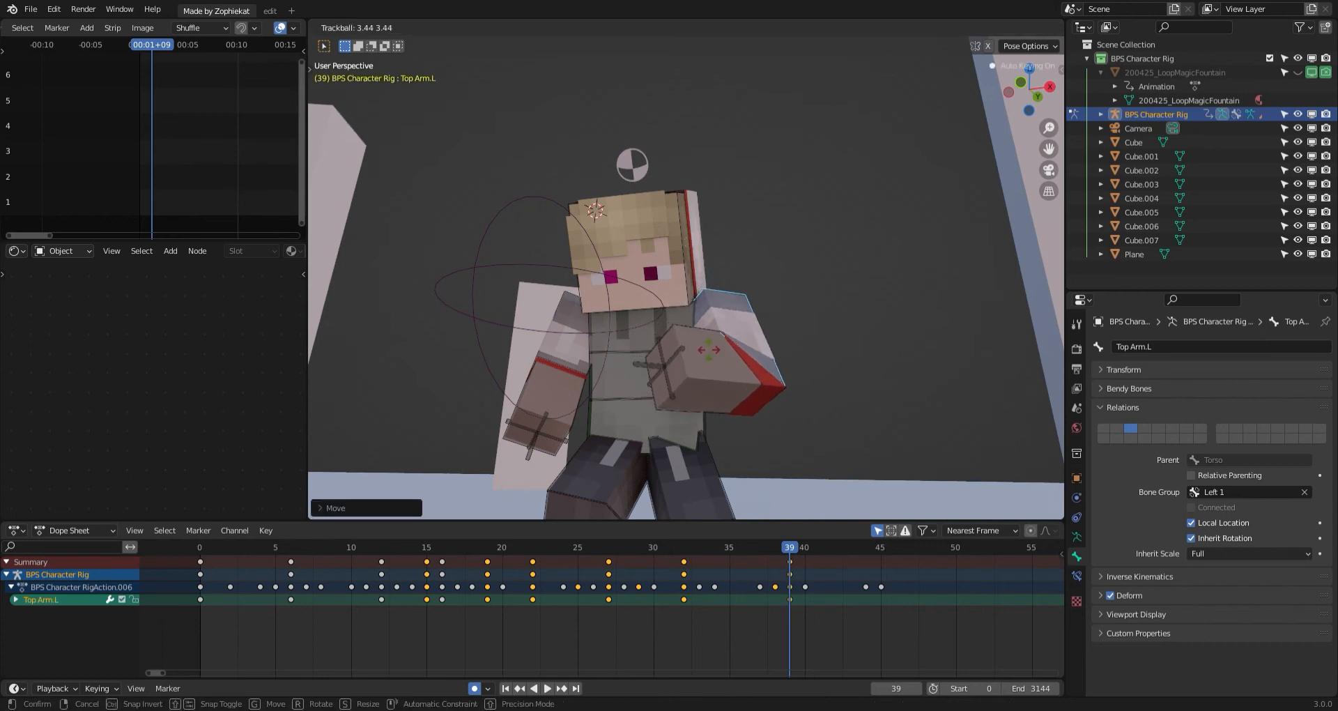
{"action": "left_click", "coordinate": [713, 359]}
Advance to frame 45, rotate Top Arm.L and play back the settling motion.
{"action": "key", "text": "space"}
{"action": "key", "text": "space"}
{"action": "key", "text": "r"}
{"action": "key", "text": "r"}
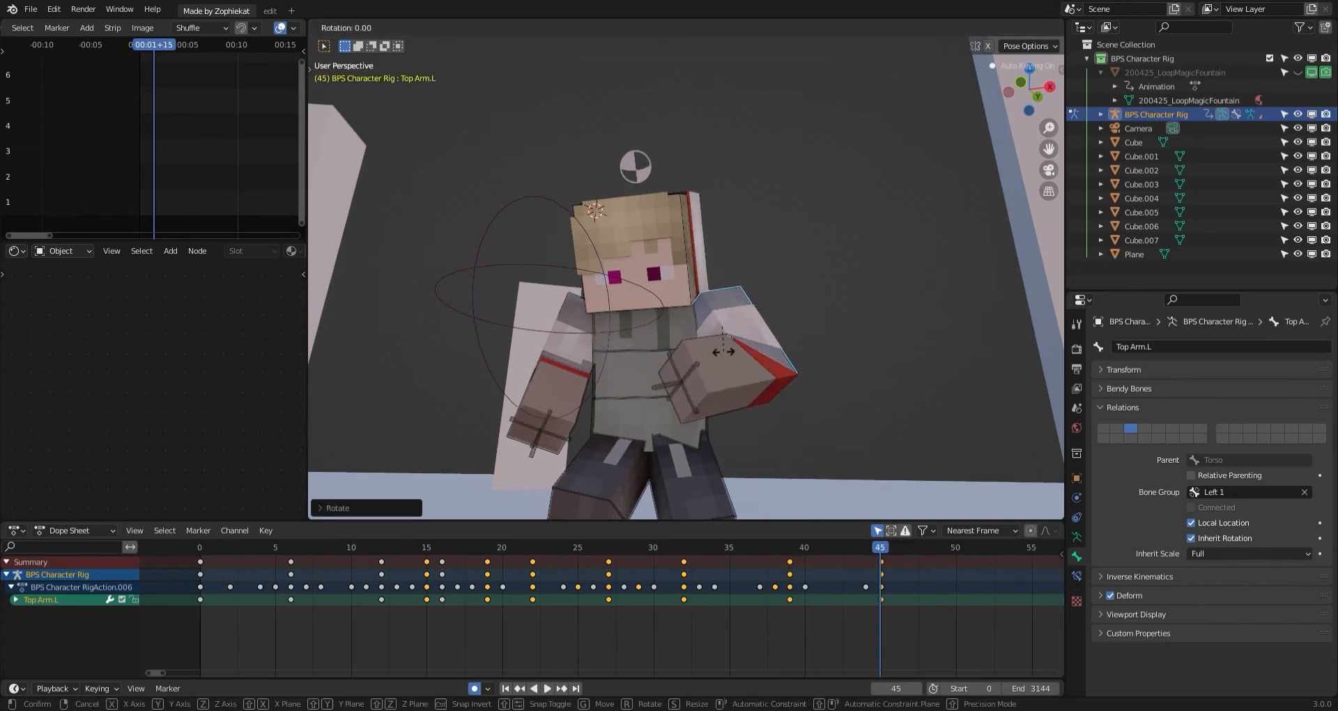
{"action": "left_click", "coordinate": [785, 390]}
{"action": "key", "text": "space"}
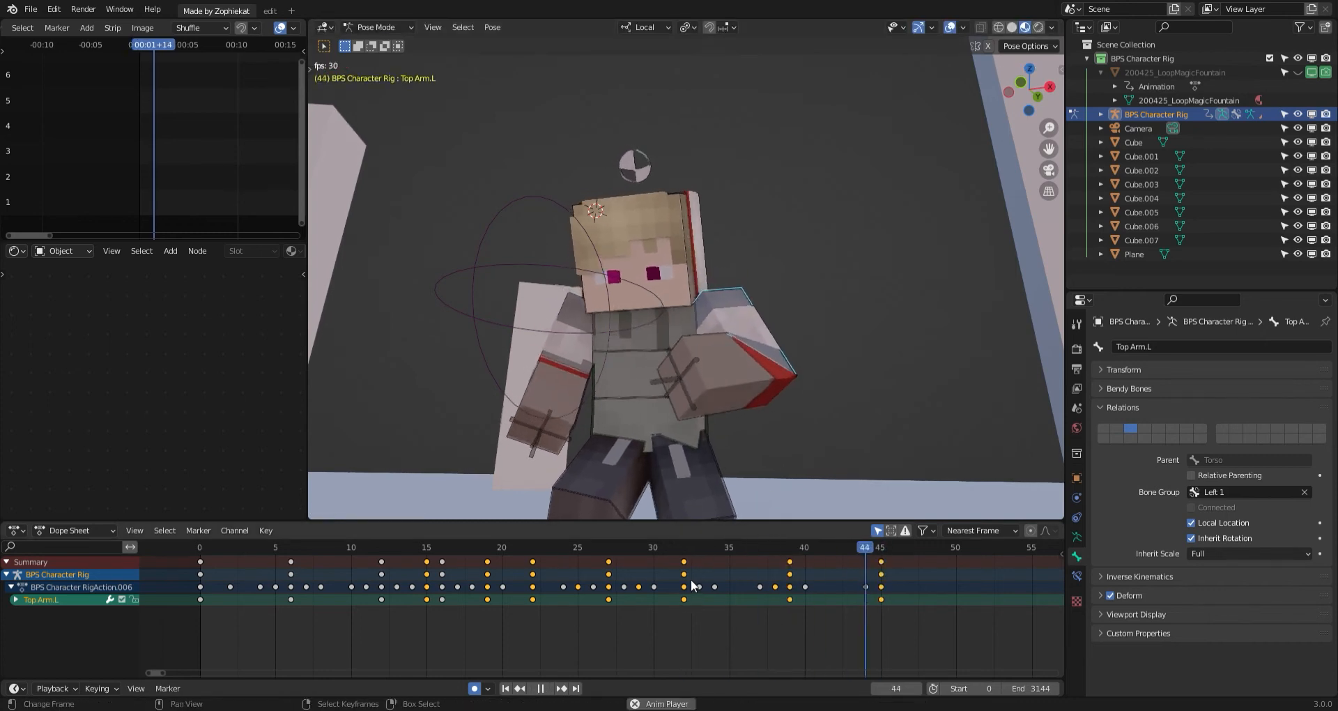
{"action": "key", "text": "space"}
{"action": "middle_click_drag", "start_coordinate": [772, 487], "coordinate": [792, 486]}
{"action": "key", "text": "space"}
{"action": "key", "text": "space"}
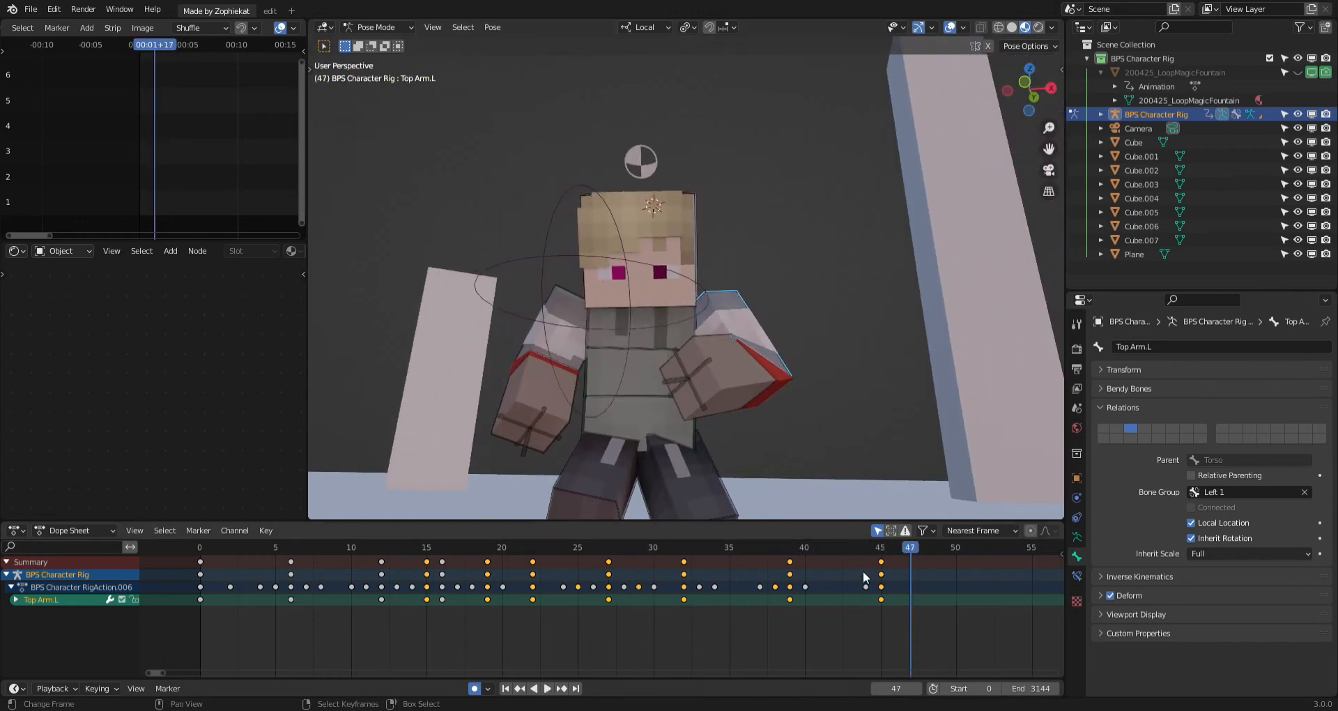
Readjust Top Arm.L at frame 45 with small rotations and a slight move.
{"action": "key", "text": "r"}
{"action": "left_click", "coordinate": [827, 487]}
{"action": "key", "text": "r"}
{"action": "key", "text": "r"}
{"action": "left_click", "coordinate": [824, 485]}
{"action": "key", "text": "g"}
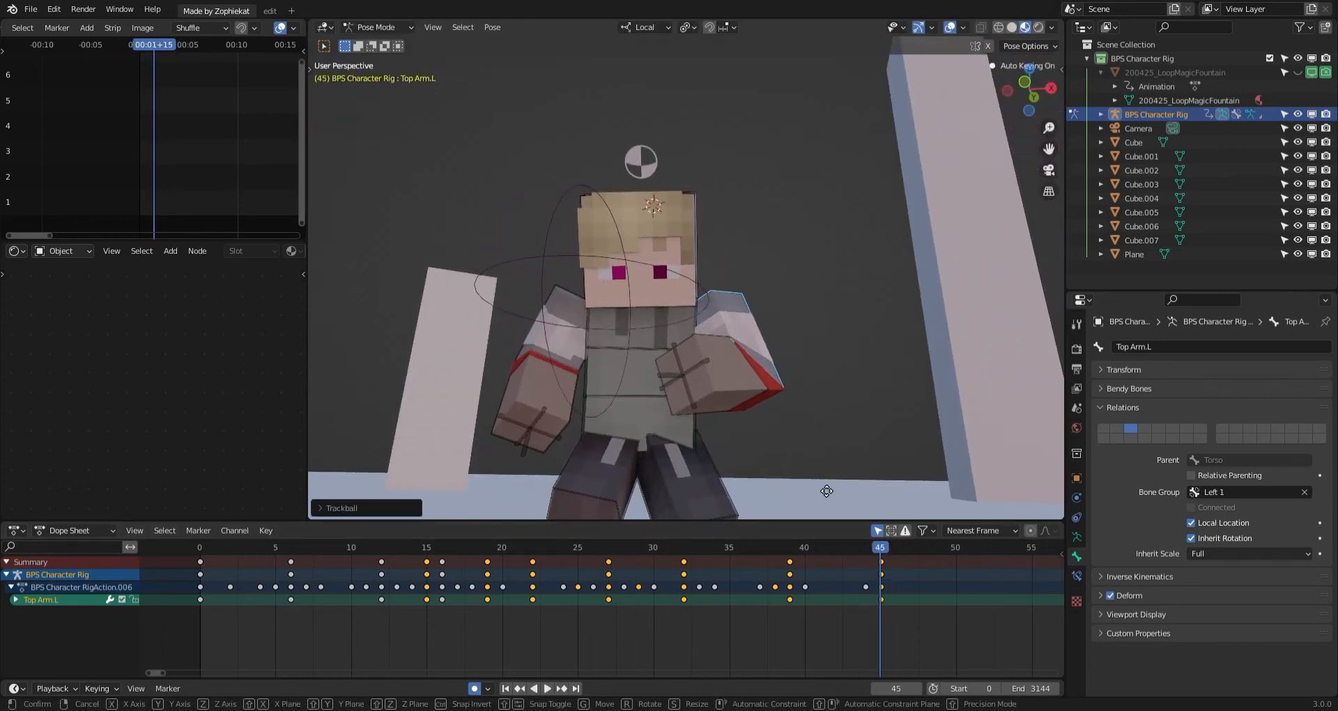
{"action": "left_click", "coordinate": [821, 484]}
Play back the landing, then select Bottom Arm.L and rotate it downward at frame 39.
{"action": "key", "text": "space"}
{"action": "left_click", "coordinate": [621, 619]}
{"action": "left_click", "coordinate": [488, 607]}
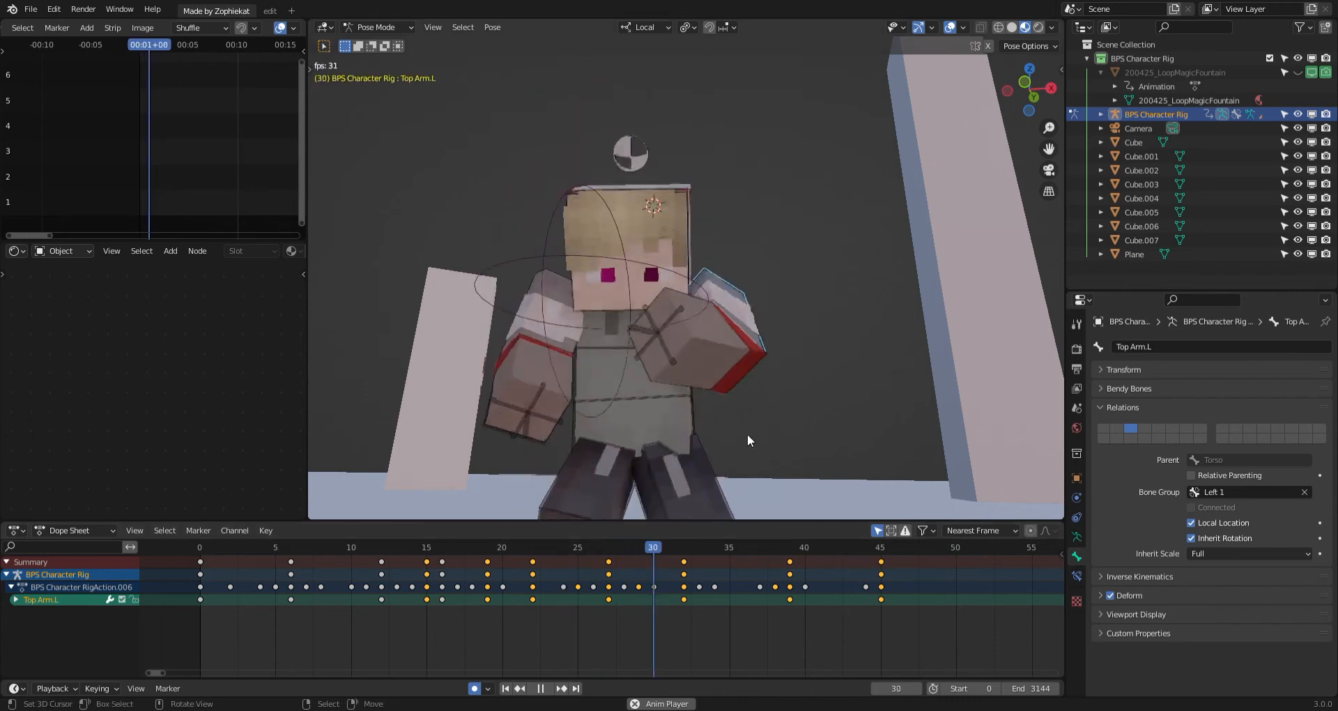
{"action": "key", "text": "space"}
{"action": "right_click", "coordinate": [722, 372]}
{"action": "key", "text": "r"}
{"action": "left_click", "coordinate": [706, 452]}
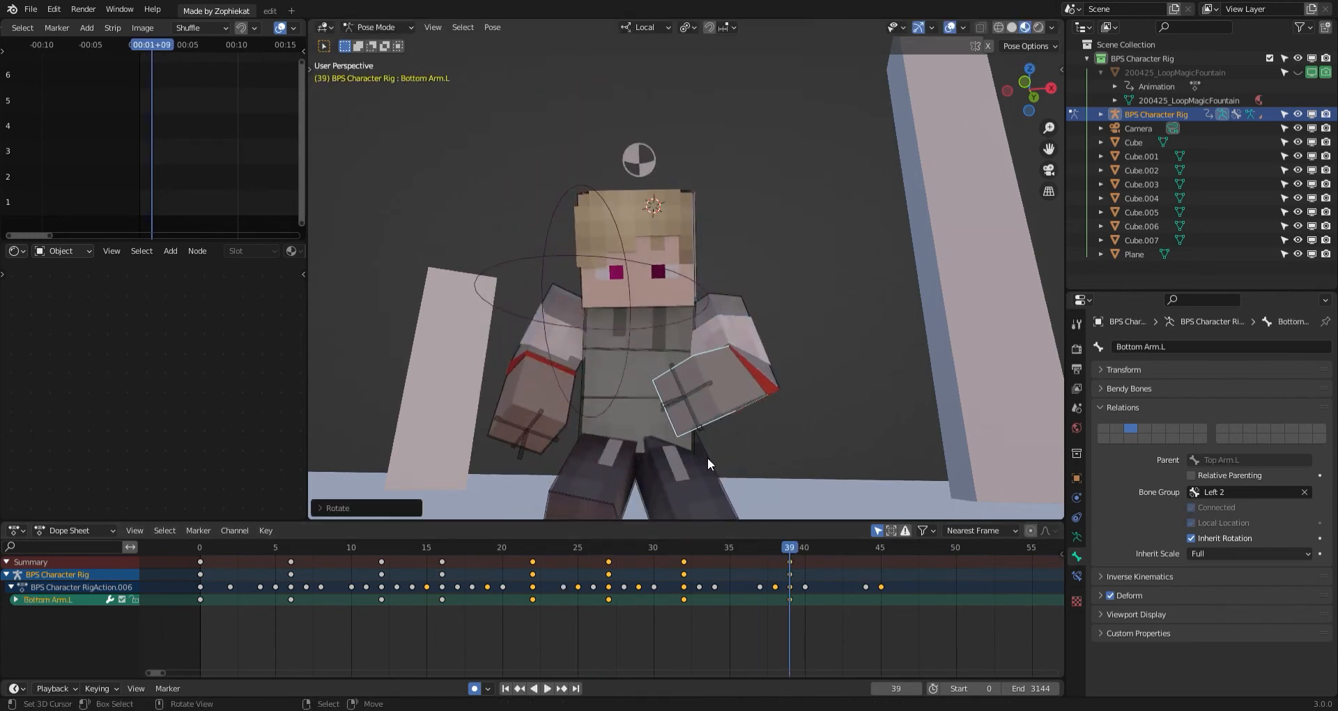
Advance to frame 46 and rotate Bottom Arm.L to its settled position.
{"action": "key", "text": "space"}
{"action": "key", "text": "space"}
{"action": "key", "text": "r"}
{"action": "left_click", "coordinate": [685, 433]}
Play back the jump, backflip and landing from several angles, then scrub through the landing frames.
{"action": "left_click", "coordinate": [670, 573]}
{"action": "key", "text": "space"}
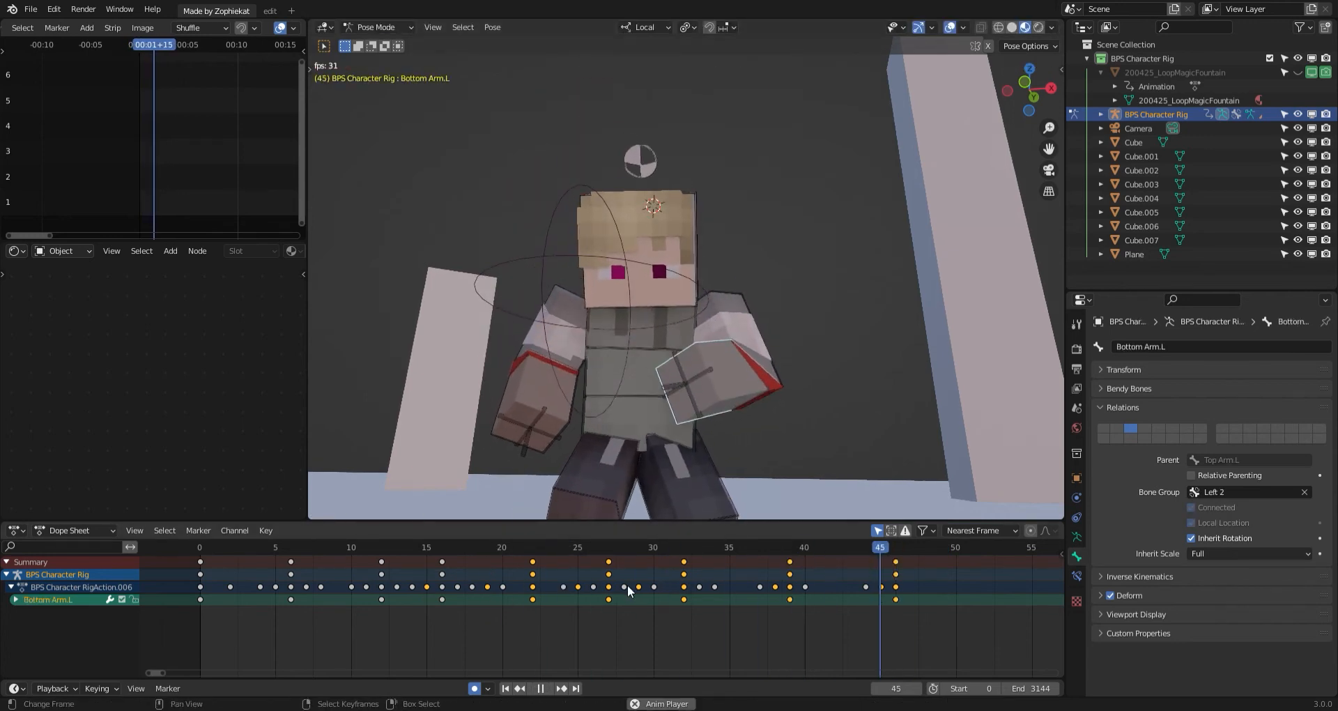
{"action": "left_click", "coordinate": [534, 588]}
{"action": "left_click", "coordinate": [449, 600]}
{"action": "middle_click_drag", "start_coordinate": [591, 415], "coordinate": [554, 433]}
{"action": "left_click", "coordinate": [293, 595]}
{"action": "middle_click_drag", "start_coordinate": [643, 482], "coordinate": [602, 488]}
{"action": "key", "text": "space"}
{"action": "left_click_drag", "start_coordinate": [601, 593], "coordinate": [705, 568]}
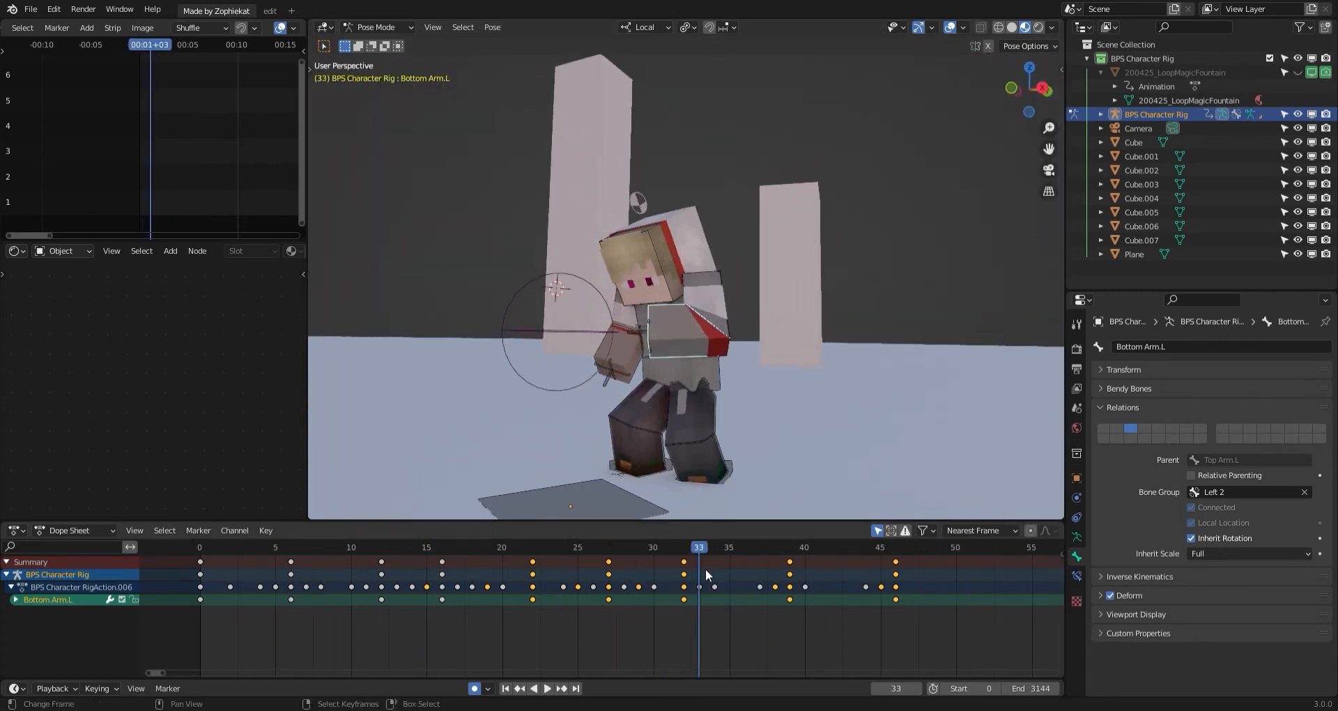
Select the Head bone and play back the landing from the front to check the head's motion.
{"action": "middle_click_drag", "start_coordinate": [725, 328], "coordinate": [678, 233]}
{"action": "left_click", "coordinate": [669, 243]}
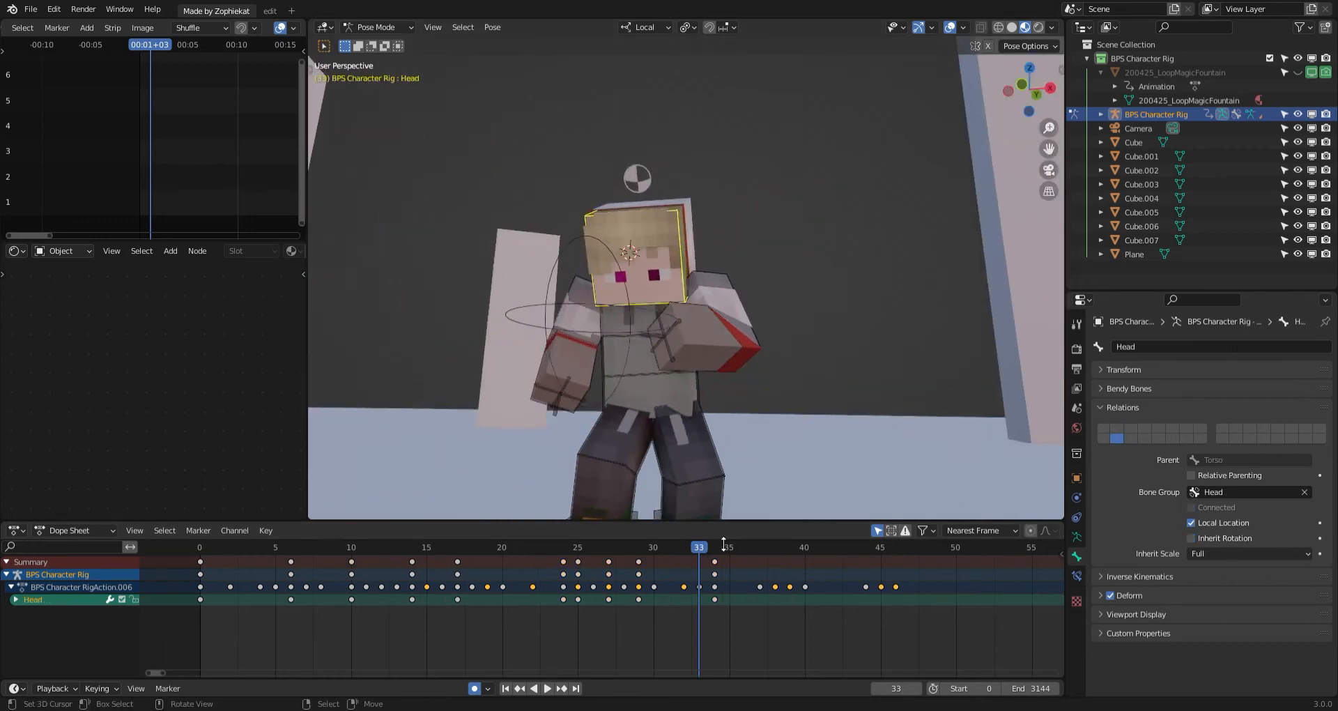
{"action": "left_click", "coordinate": [719, 604]}
{"action": "key", "text": "space"}
{"action": "left_click", "coordinate": [539, 619]}
{"action": "key", "text": "space"}
{"action": "key", "text": "space"}
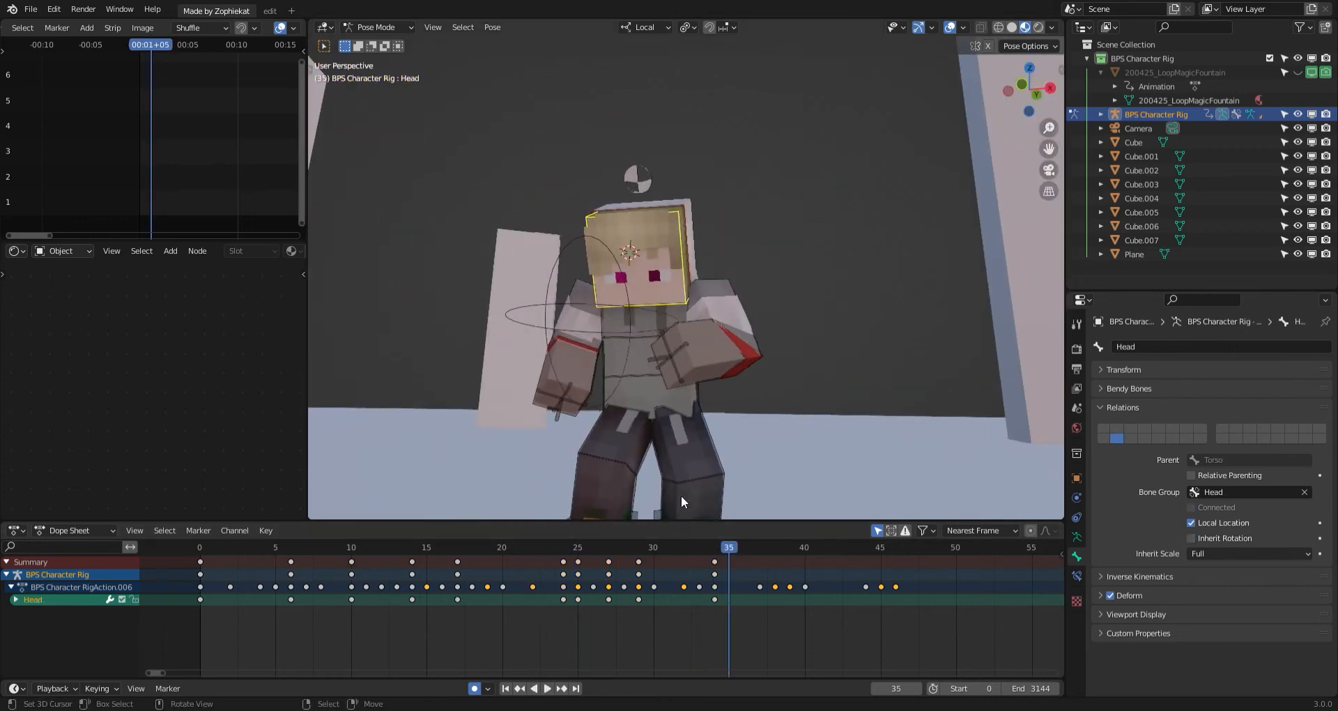
Go to frame 29, then move the Head bone down slightly and rotate it.
{"action": "left_click_drag", "start_coordinate": [666, 568], "coordinate": [639, 564]}
{"action": "key", "text": "g"}
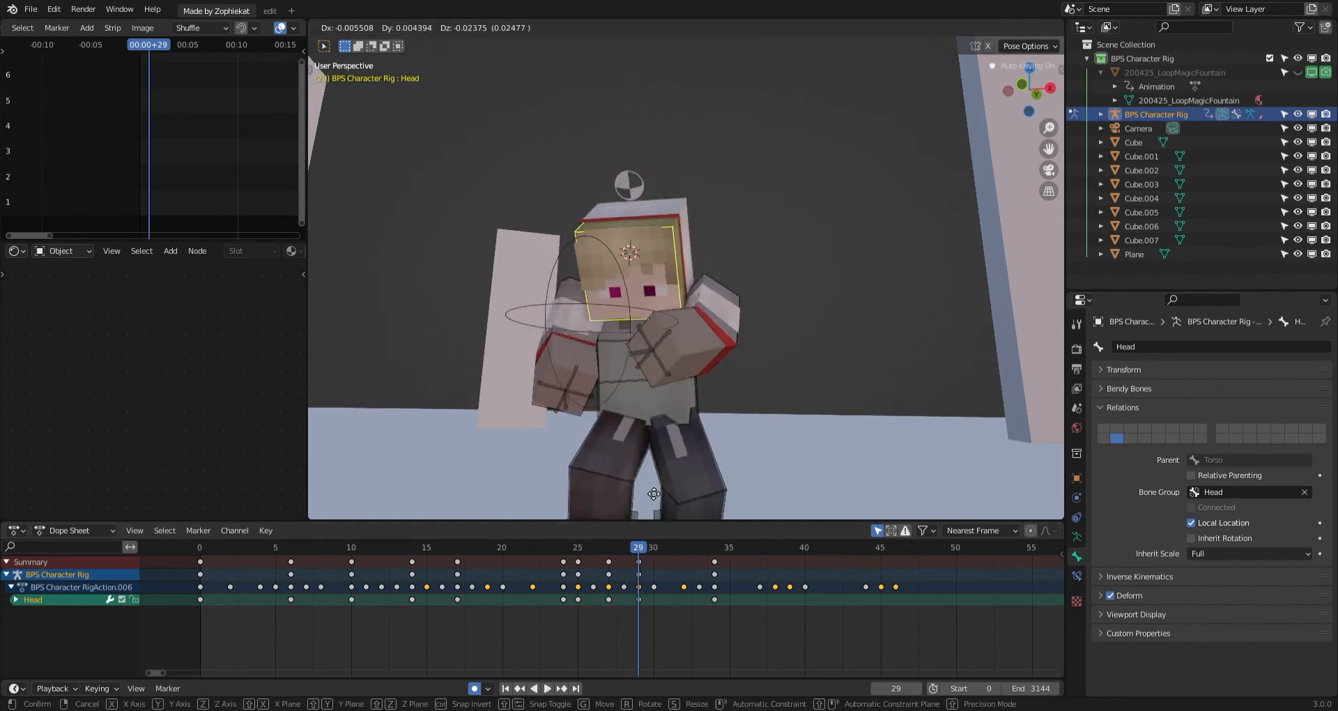
{"action": "left_click", "coordinate": [647, 493]}
{"action": "key", "text": "r"}
{"action": "key", "text": "r"}
{"action": "left_click", "coordinate": [652, 496]}
Advance to frame 39 and rotate the Head bone so the face turns toward the character's left.
{"action": "key", "text": "space"}
{"action": "key", "text": "space"}
{"action": "key", "text": "r"}
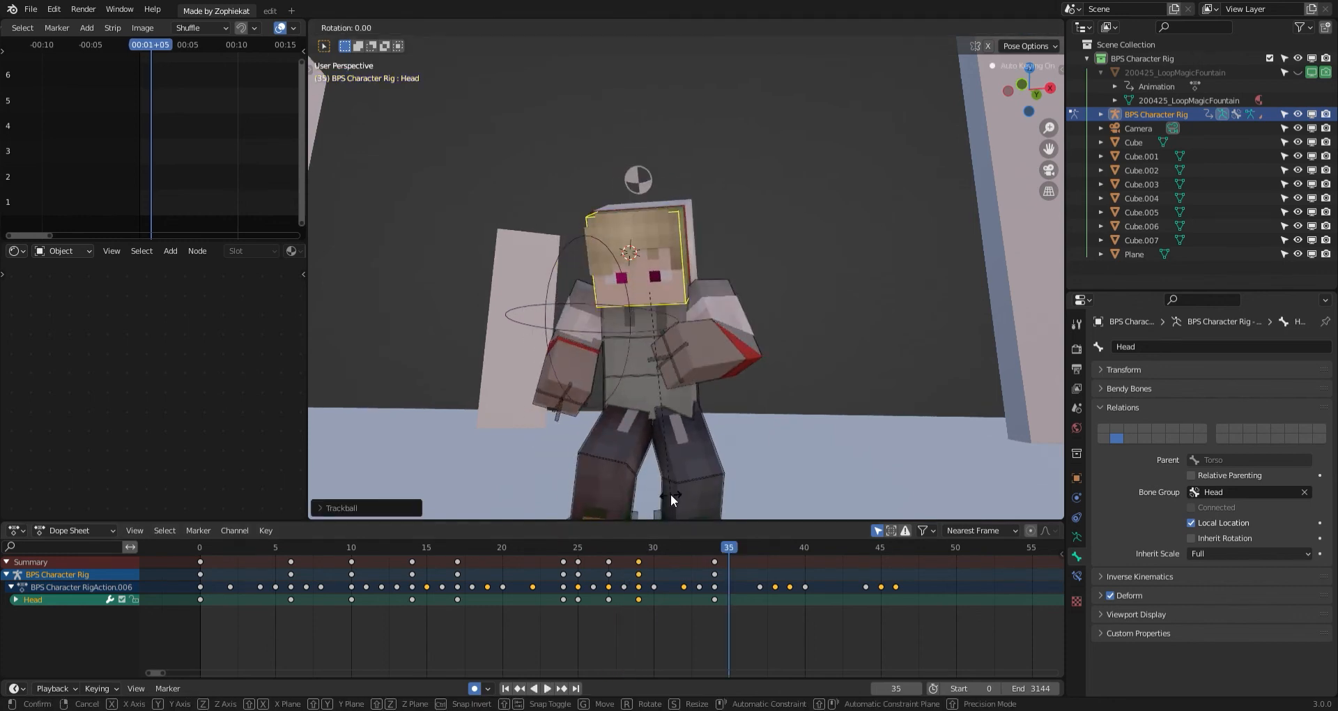
{"action": "right_click", "coordinate": [671, 495]}
{"action": "key", "text": "space"}
{"action": "key", "text": "space"}
{"action": "key", "text": "r"}
{"action": "key", "text": "r"}
{"action": "left_click", "coordinate": [730, 489]}
{"action": "key", "text": "r"}
{"action": "left_click", "coordinate": [744, 482]}
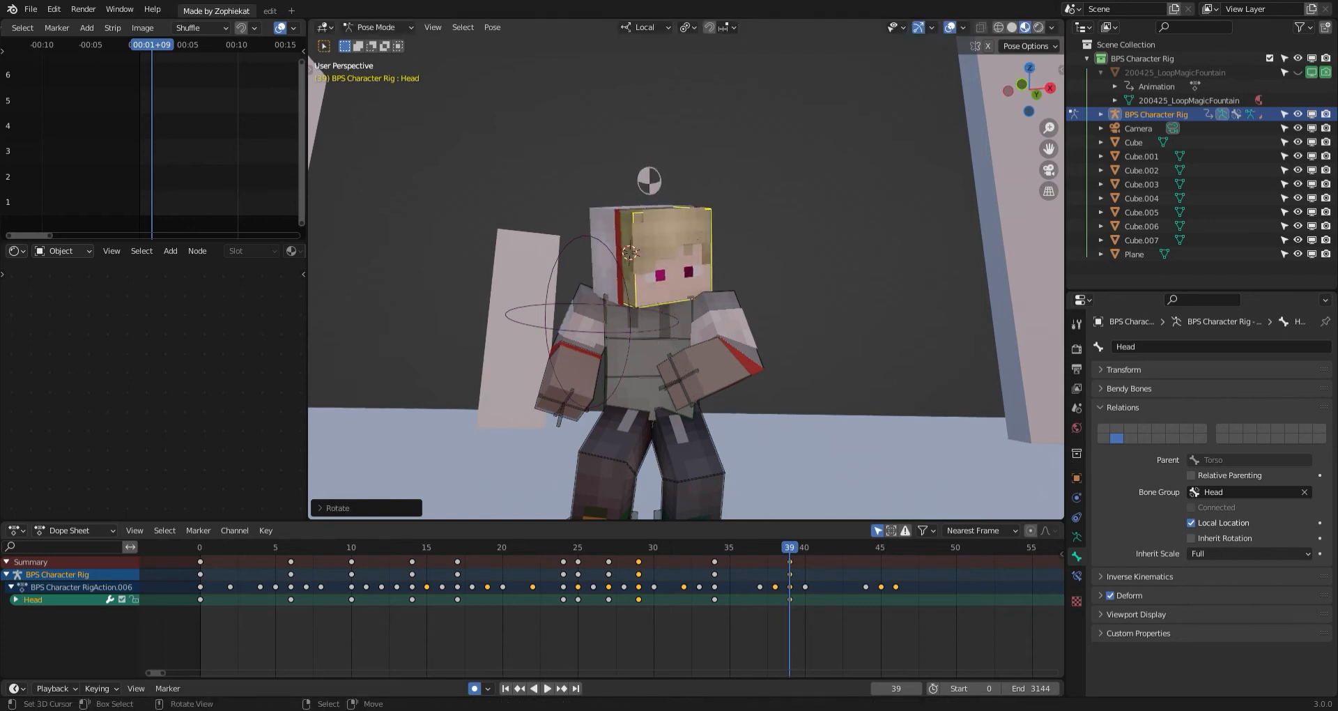
{"action": "key", "text": "r"}
{"action": "key", "text": "r"}
{"action": "left_click", "coordinate": [752, 478]}
Advance to frame 45 and rotate the Head bone slightly to extend the leftward look.
{"action": "key", "text": "space"}
{"action": "key", "text": "space"}
{"action": "key", "text": "r"}
{"action": "key", "text": "r"}
{"action": "left_click", "coordinate": [754, 478]}
Advance to frame 51 and rotate the Head bone so the face turns toward the character's right.
{"action": "key", "text": "space"}
{"action": "key", "text": "space"}
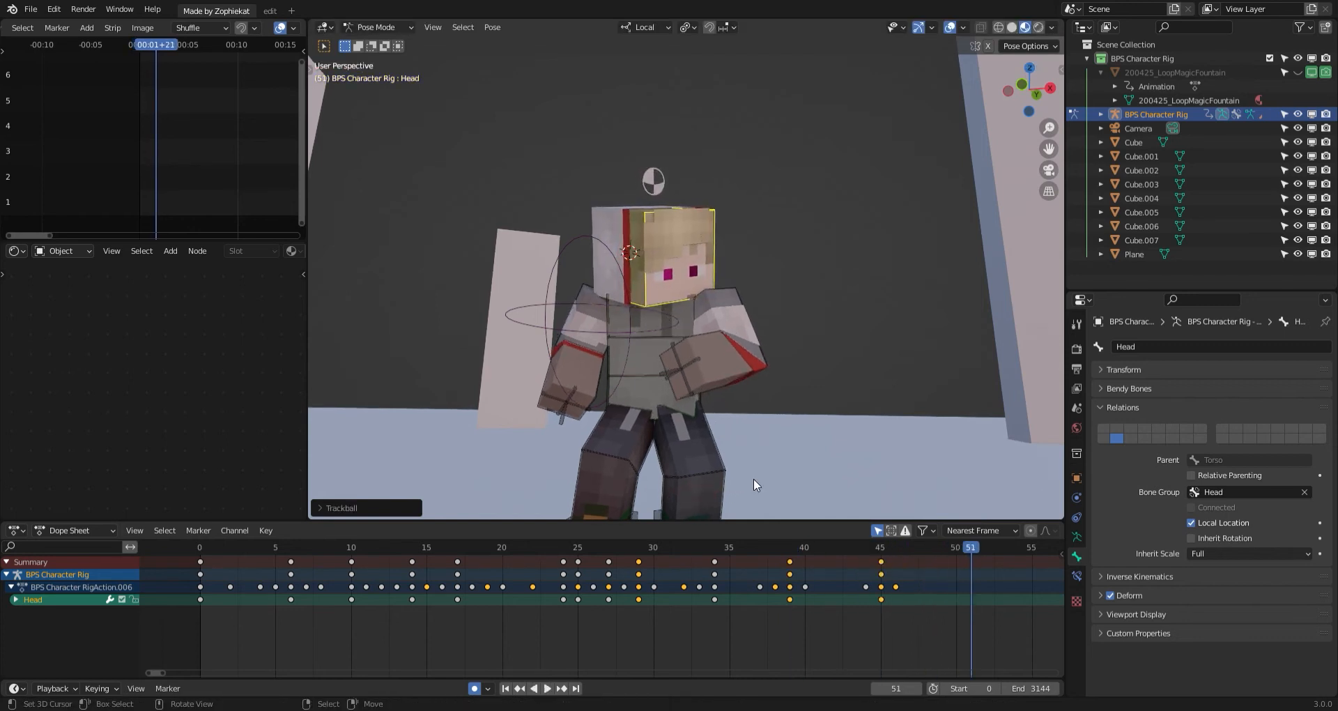
{"action": "key", "text": "r"}
{"action": "key", "text": "r"}
{"action": "key", "text": "r"}
{"action": "left_click", "coordinate": [607, 496]}
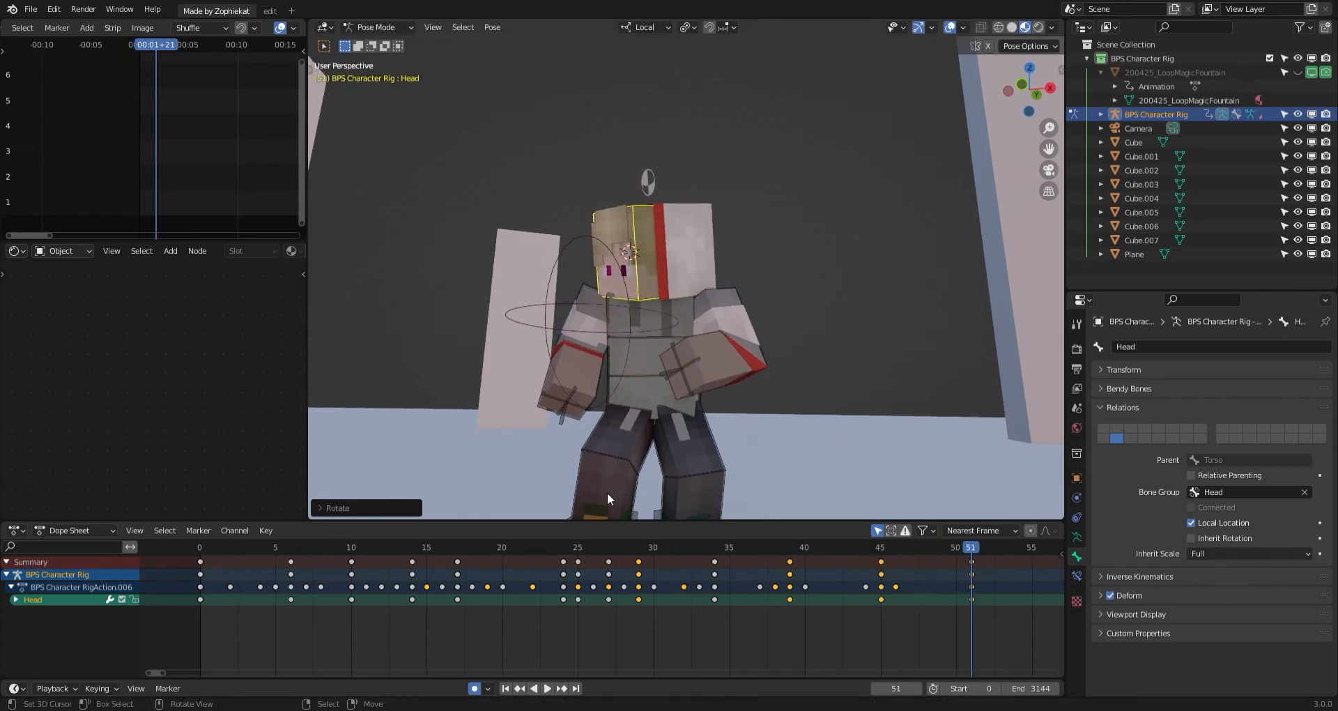
Advance to frame 56 and rotate the Head bone slightly to settle the rightward look.
{"action": "key", "text": "space"}
{"action": "key", "text": "space"}
{"action": "key", "text": "r"}
{"action": "key", "text": "r"}
{"action": "left_click", "coordinate": [700, 505]}
Select the Pelvis bone, review the landing, and at frame 42 move and rotate the bone slightly.
{"action": "right_click", "coordinate": [665, 446]}
{"action": "right_click", "coordinate": [658, 402]}
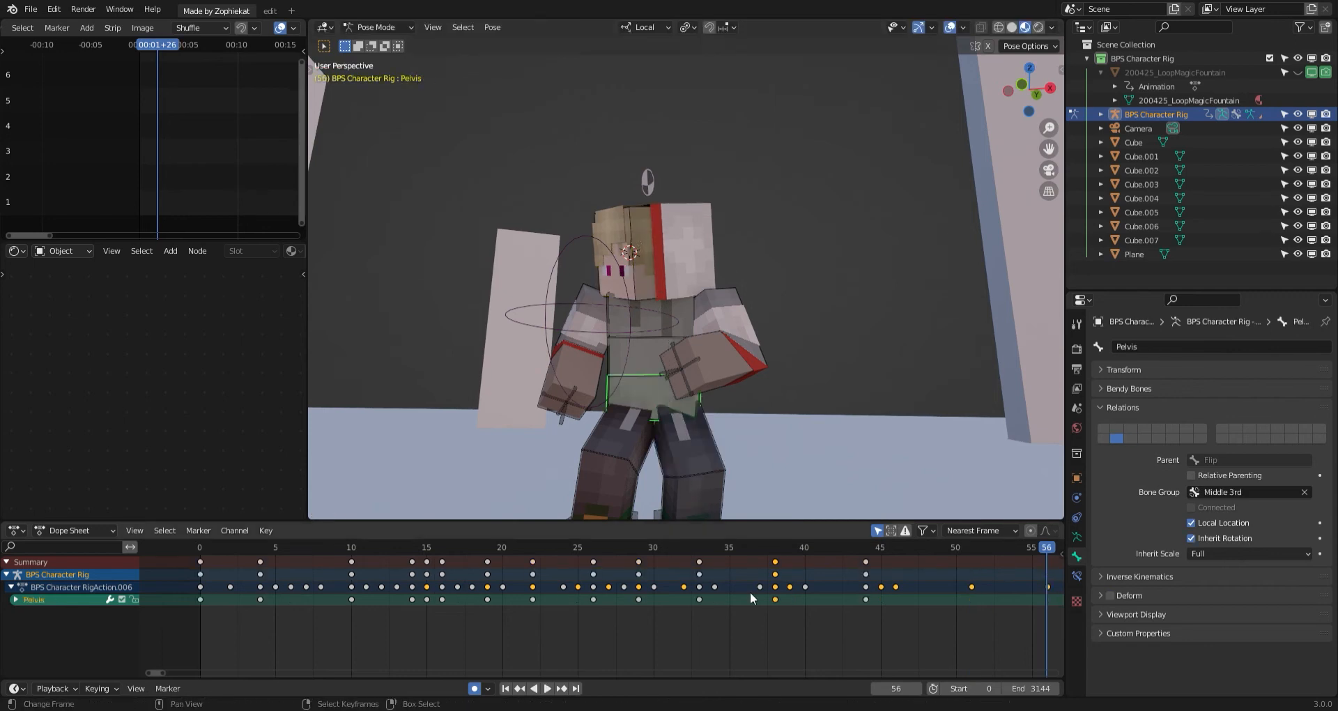
{"action": "left_click", "coordinate": [725, 589]}
{"action": "key", "text": "space"}
{"action": "left_click", "coordinate": [660, 587]}
{"action": "key", "text": "space"}
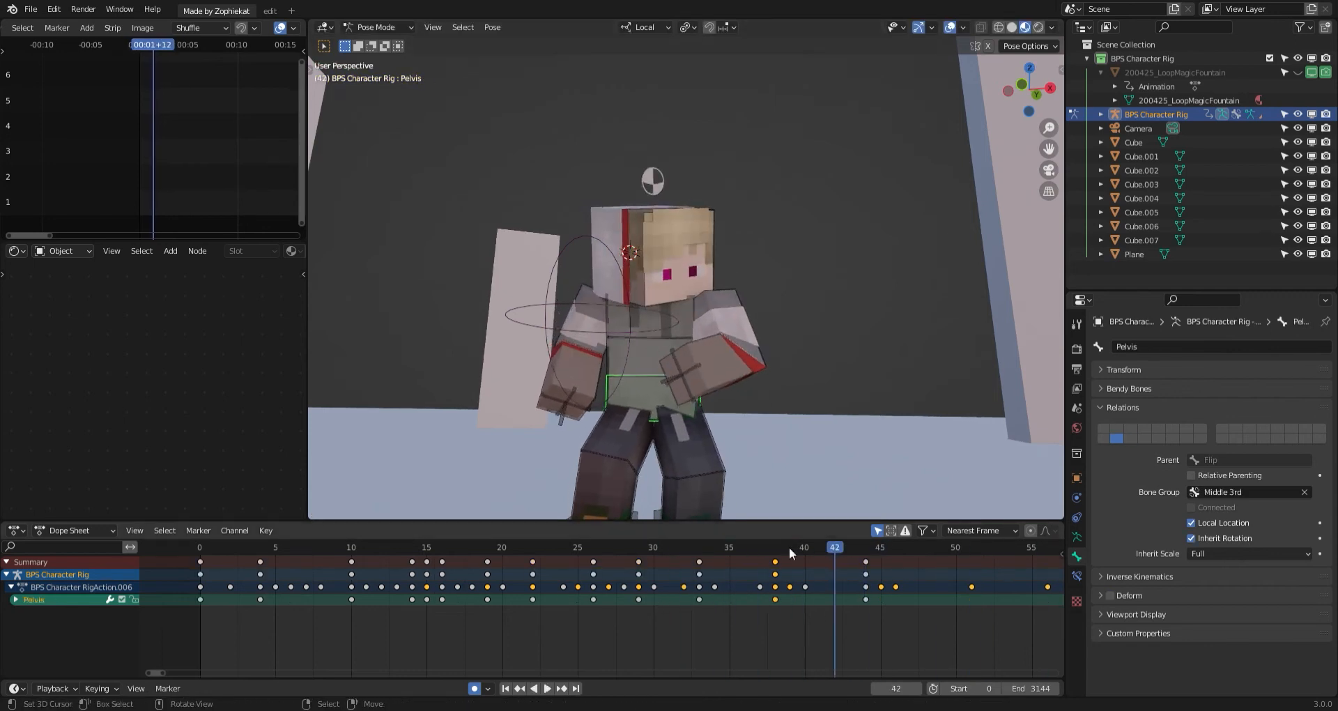
{"action": "left_click_drag", "start_coordinate": [754, 591], "coordinate": [798, 584]}
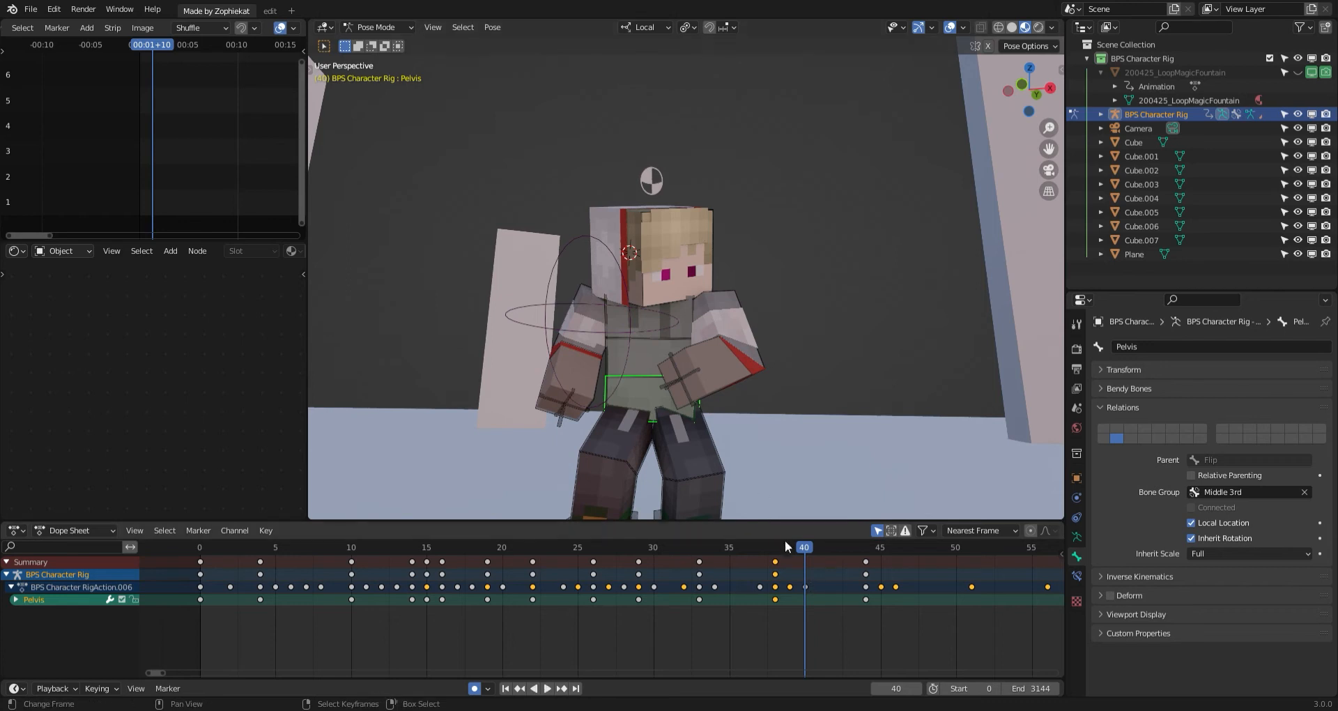
{"action": "left_click_drag", "start_coordinate": [785, 541], "coordinate": [835, 556]}
{"action": "key", "text": "g"}
{"action": "left_click", "coordinate": [731, 464]}
{"action": "key", "text": "r"}
{"action": "key", "text": "r"}
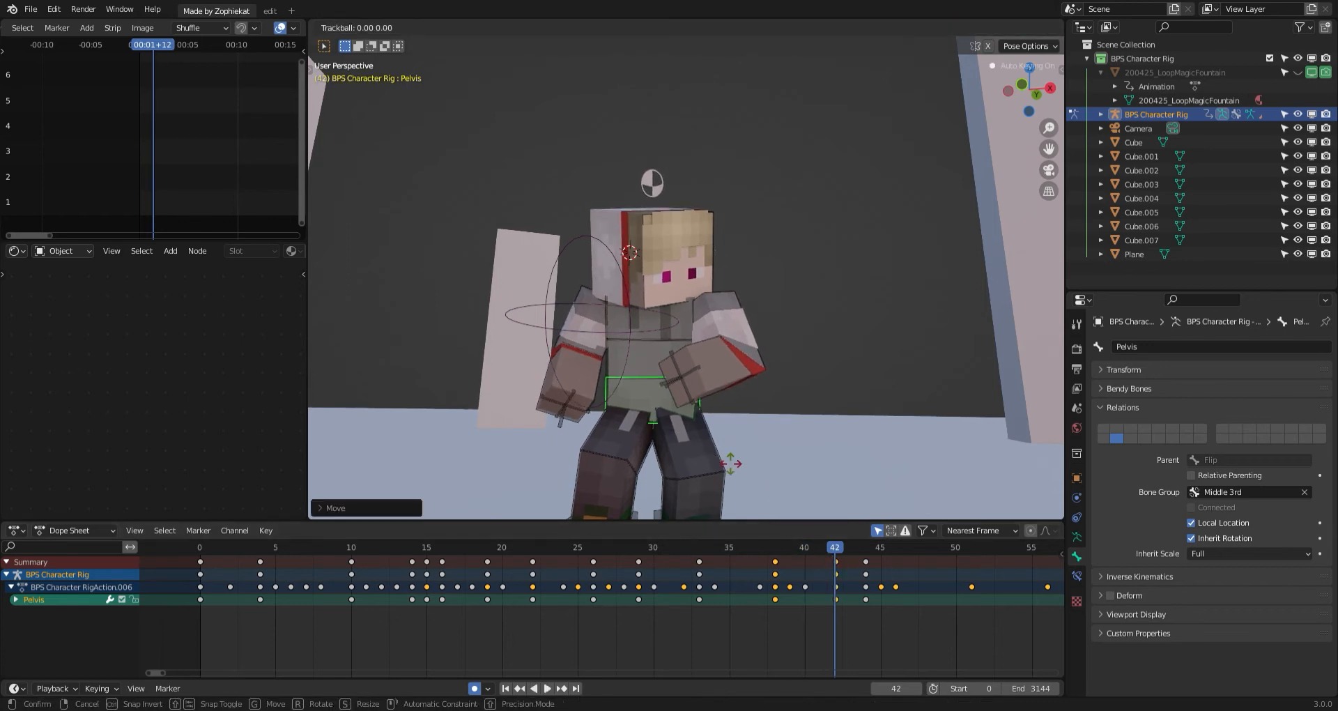
{"action": "left_click", "coordinate": [735, 464]}
Delete the Pelvis keyframe at frame 44.
{"action": "right_click", "coordinate": [869, 567]}
{"action": "key", "text": "x"}
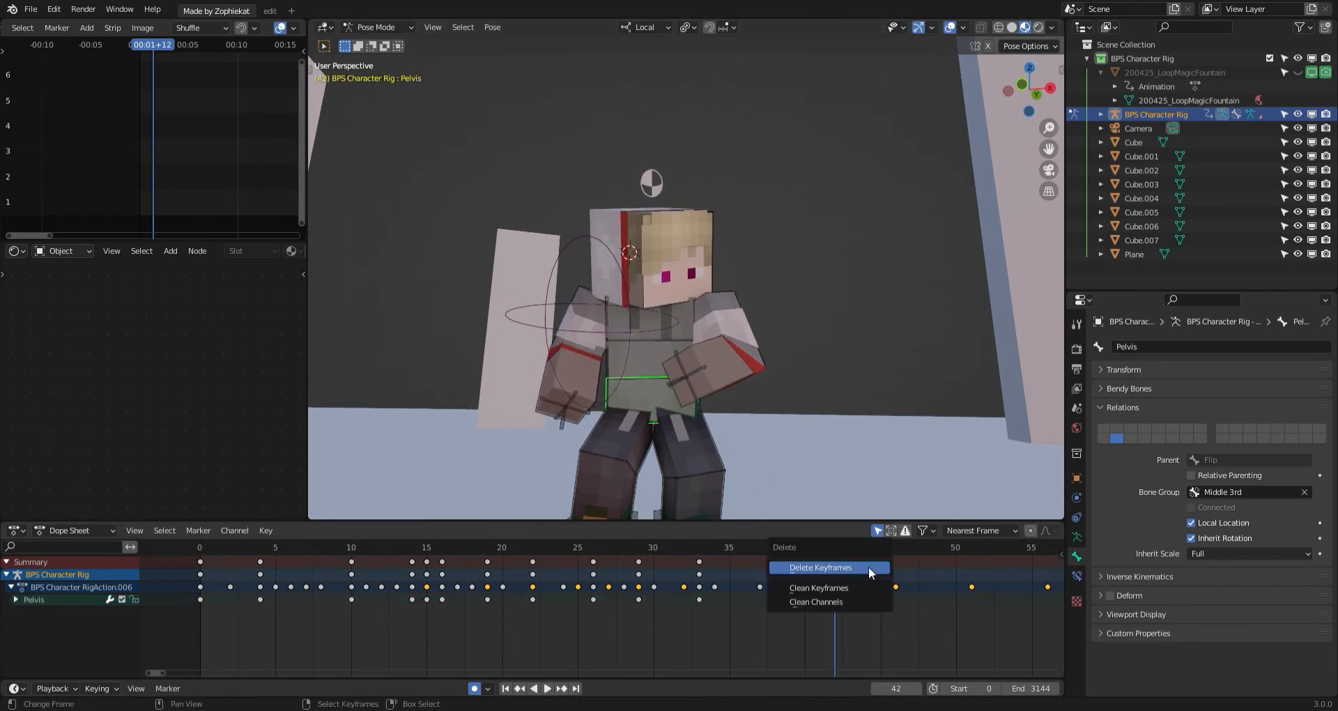
{"action": "left_click", "coordinate": [869, 567]}
Advance to frame 48, then move and rotate the Pelvis bone slightly.
{"action": "key", "text": "space"}
{"action": "key", "text": "space"}
{"action": "key", "text": "g"}
{"action": "left_click", "coordinate": [784, 476]}
{"action": "key", "text": "r"}
{"action": "key", "text": "r"}
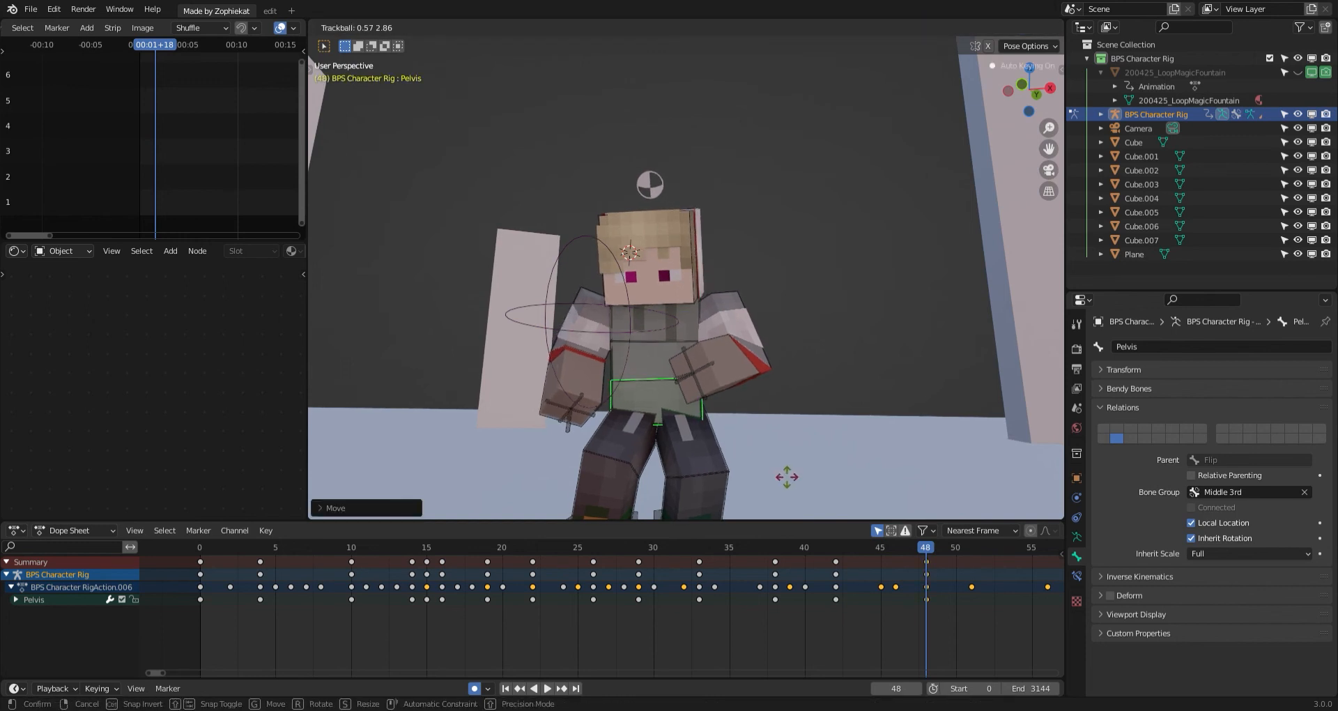
{"action": "left_click", "coordinate": [761, 456]}
Advance to frame 55 and rotate the Pelvis bone slightly into its settled pose.
{"action": "key", "text": "space"}
{"action": "key", "text": "space"}
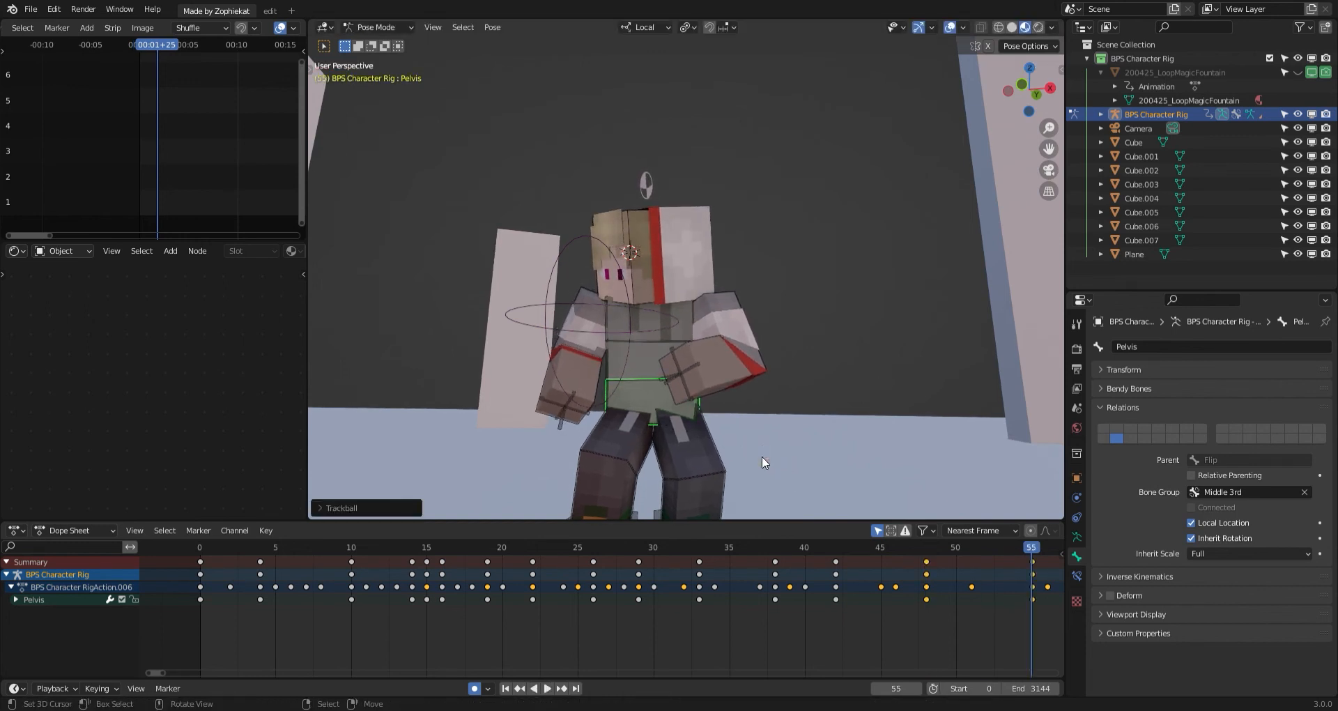
{"action": "left_click", "coordinate": [769, 463]}
Play back the landing frames to check the Pelvis and Head motion.
{"action": "left_click", "coordinate": [800, 592]}
{"action": "key", "text": "space"}
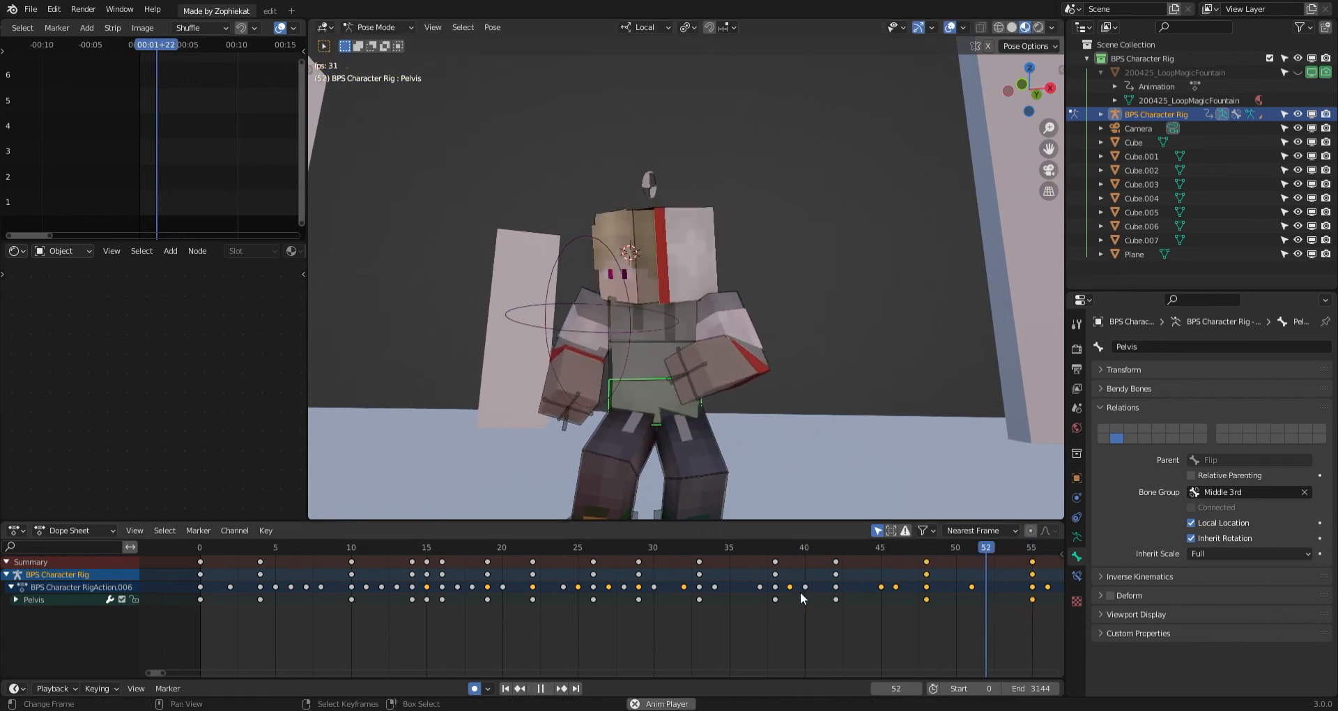
{"action": "left_click", "coordinate": [667, 588]}
{"action": "middle_click_drag", "start_coordinate": [666, 587], "coordinate": [684, 585]}
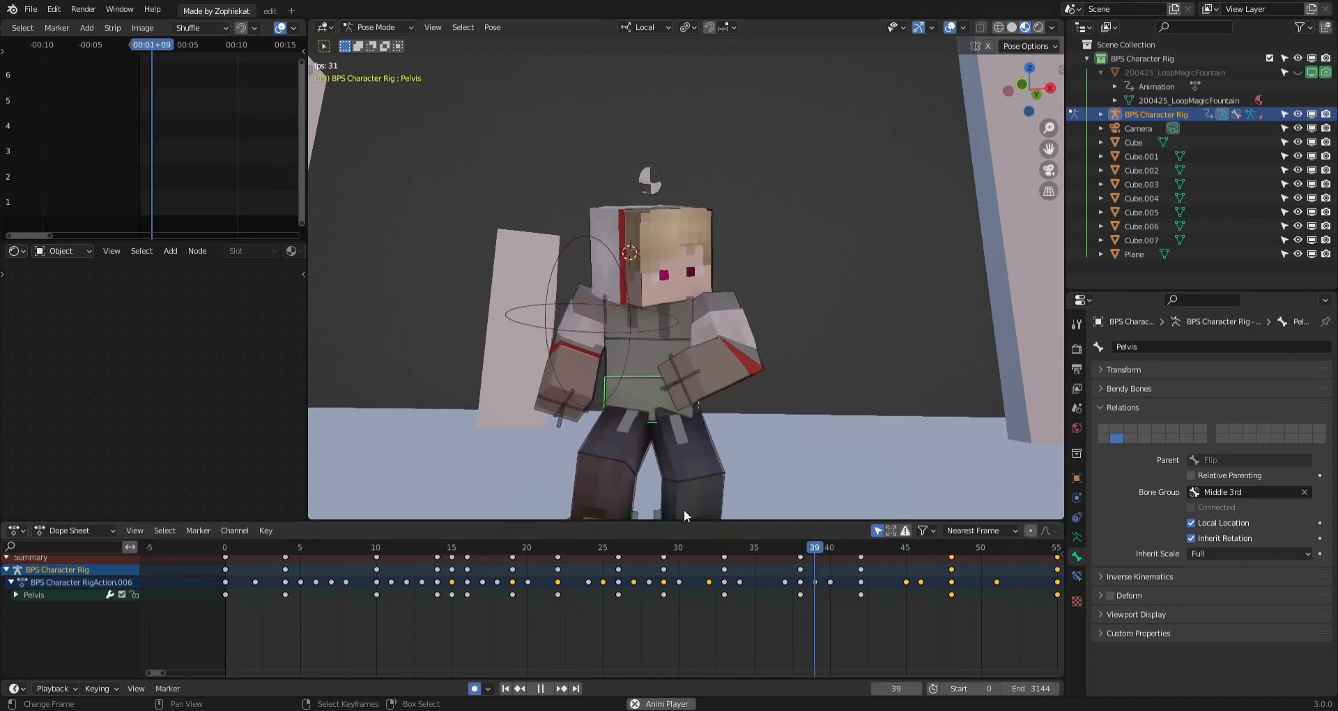
{"action": "key", "text": "space"}
Select the Torso bone, play the animation from the start, and rotate the bone slightly at frame 45.
{"action": "left_click", "coordinate": [682, 294]}
{"action": "middle_click_drag", "start_coordinate": [332, 577], "coordinate": [290, 585], "text": "ctrl"}
{"action": "left_click", "coordinate": [227, 597]}
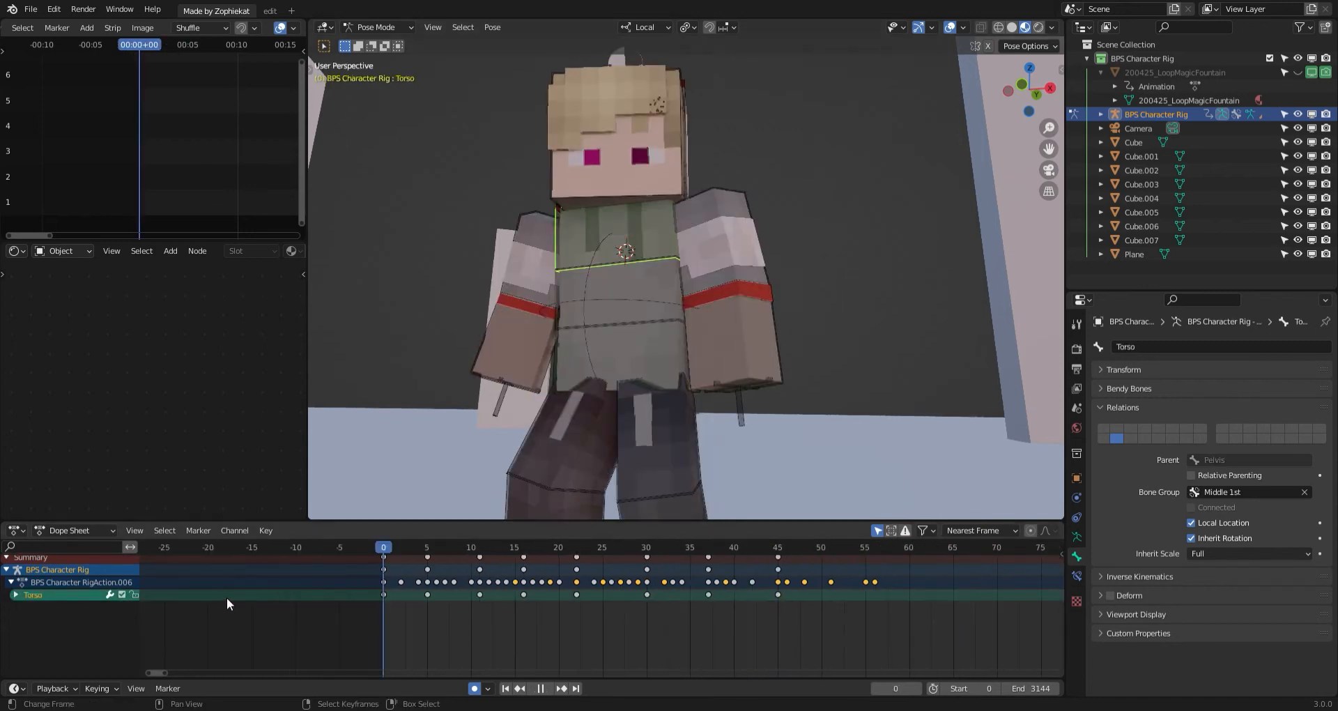
{"action": "key", "text": "space"}
{"action": "middle_click_drag", "start_coordinate": [740, 438], "coordinate": [742, 453]}
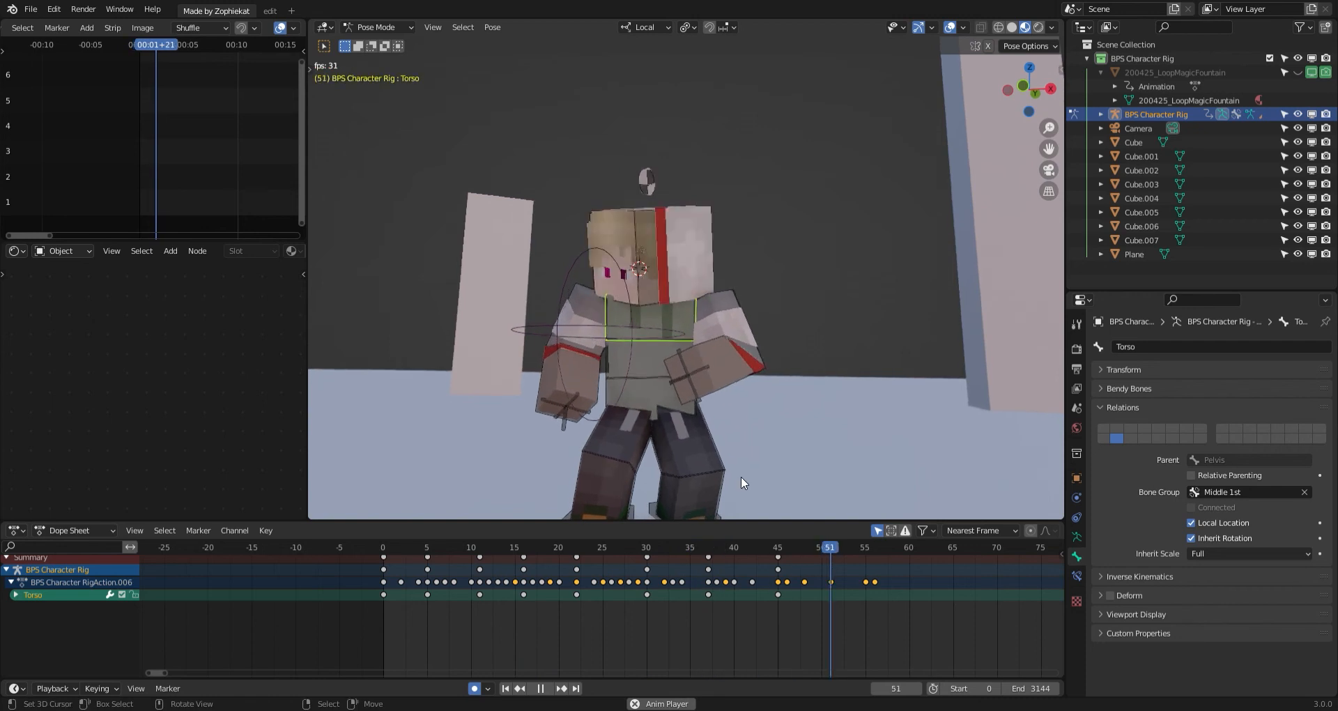
{"action": "key", "text": "space"}
{"action": "left_click_drag", "start_coordinate": [702, 607], "coordinate": [778, 597]}
{"action": "key", "text": "r"}
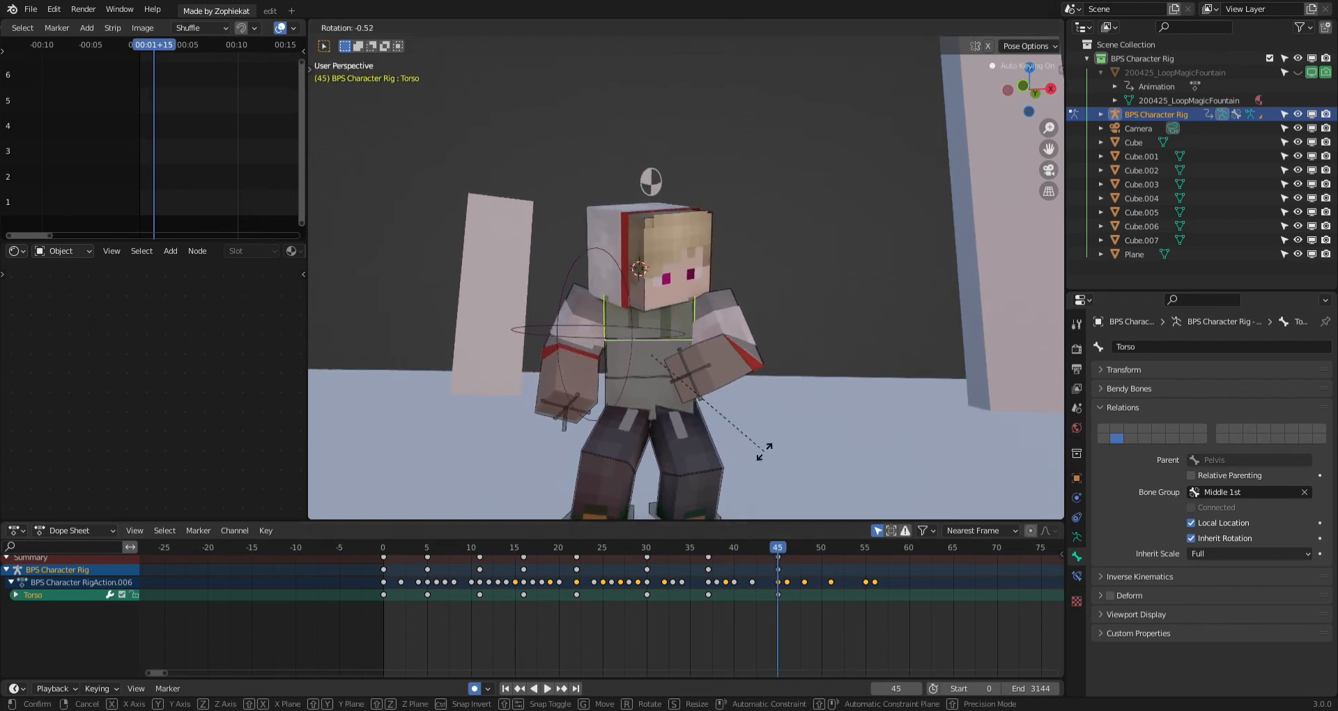
{"action": "key", "text": "r"}
{"action": "left_click", "coordinate": [766, 450]}
Advance to frame 52 and rotate the Torso bone slightly to continue the settling motion.
{"action": "key", "text": "space"}
{"action": "key", "text": "space"}
{"action": "key", "text": "r"}
{"action": "key", "text": "r"}
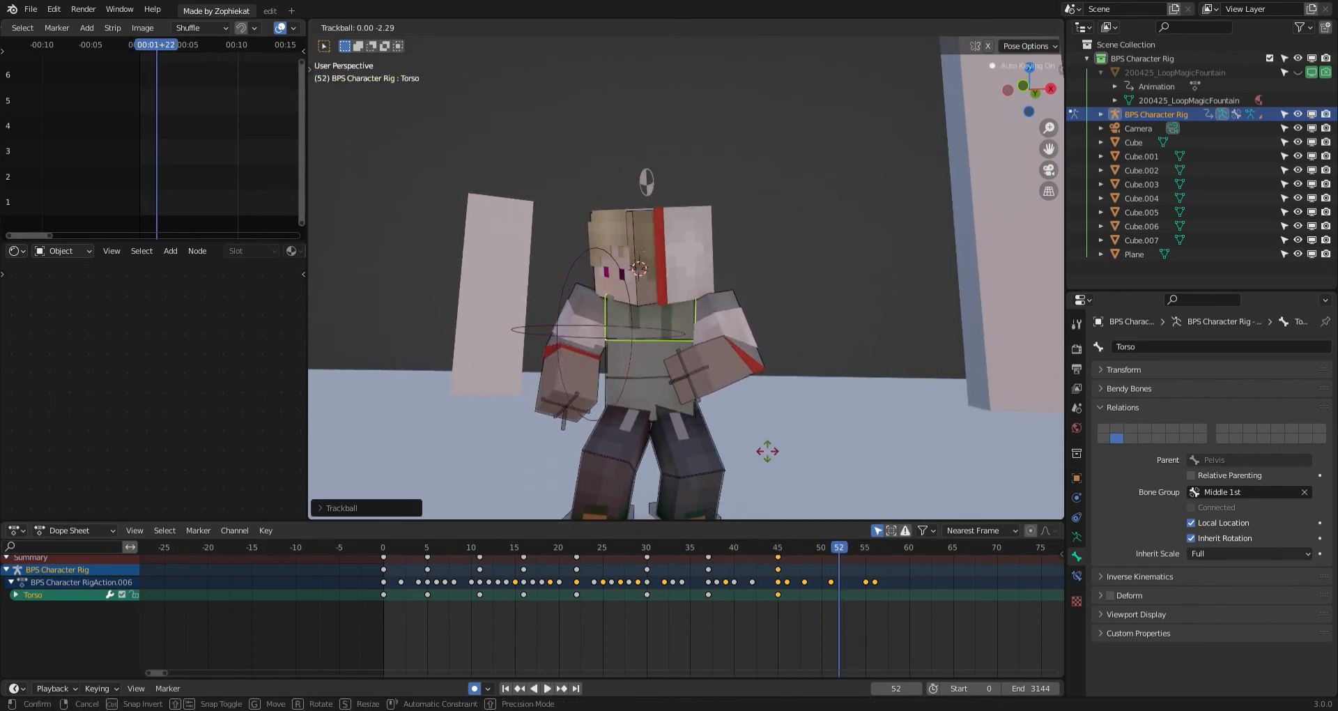
{"action": "left_click", "coordinate": [769, 451]}
{"action": "key", "text": "r"}
{"action": "key", "text": "r"}
{"action": "left_click", "coordinate": [767, 453]}
Advance to frame 59 and rotate the Torso bone slightly into its final settled pose.
{"action": "key", "text": "space"}
{"action": "key", "text": "space"}
{"action": "key", "text": "r"}
{"action": "key", "text": "r"}
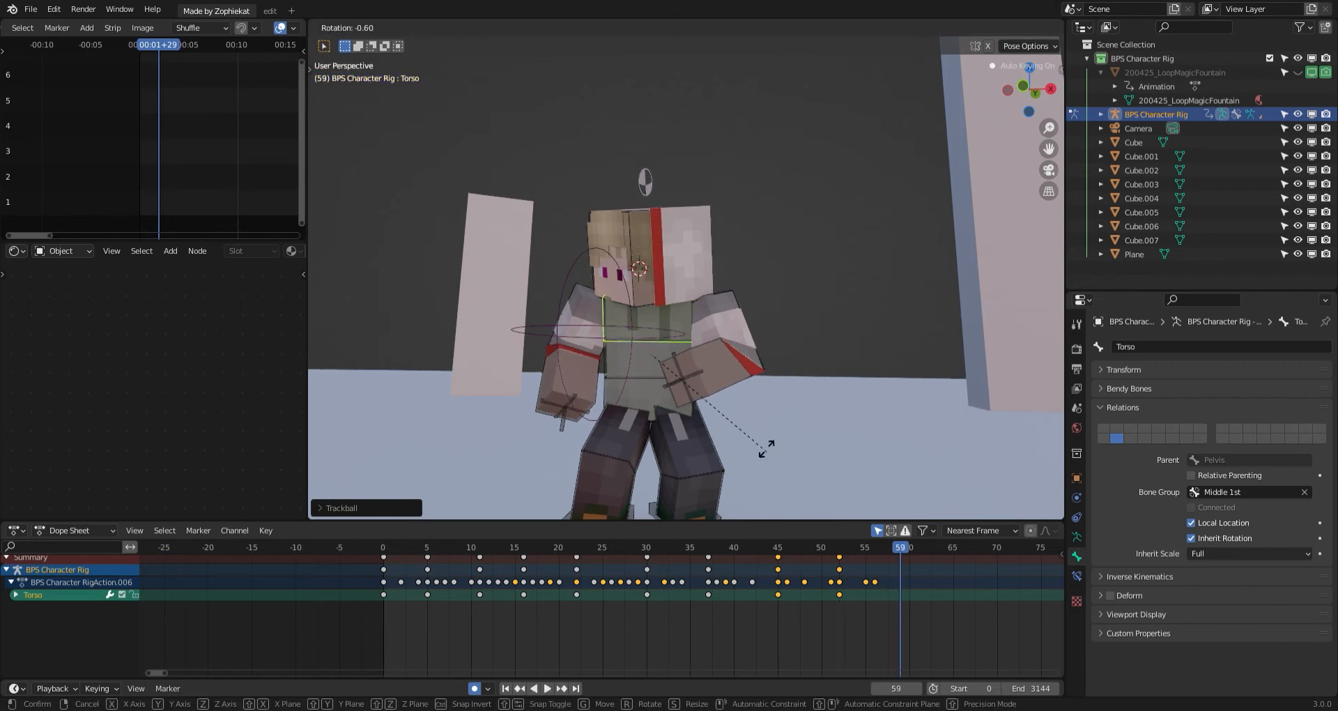
{"action": "left_click", "coordinate": [769, 435]}
{"action": "key", "text": "r"}
{"action": "key", "text": "r"}
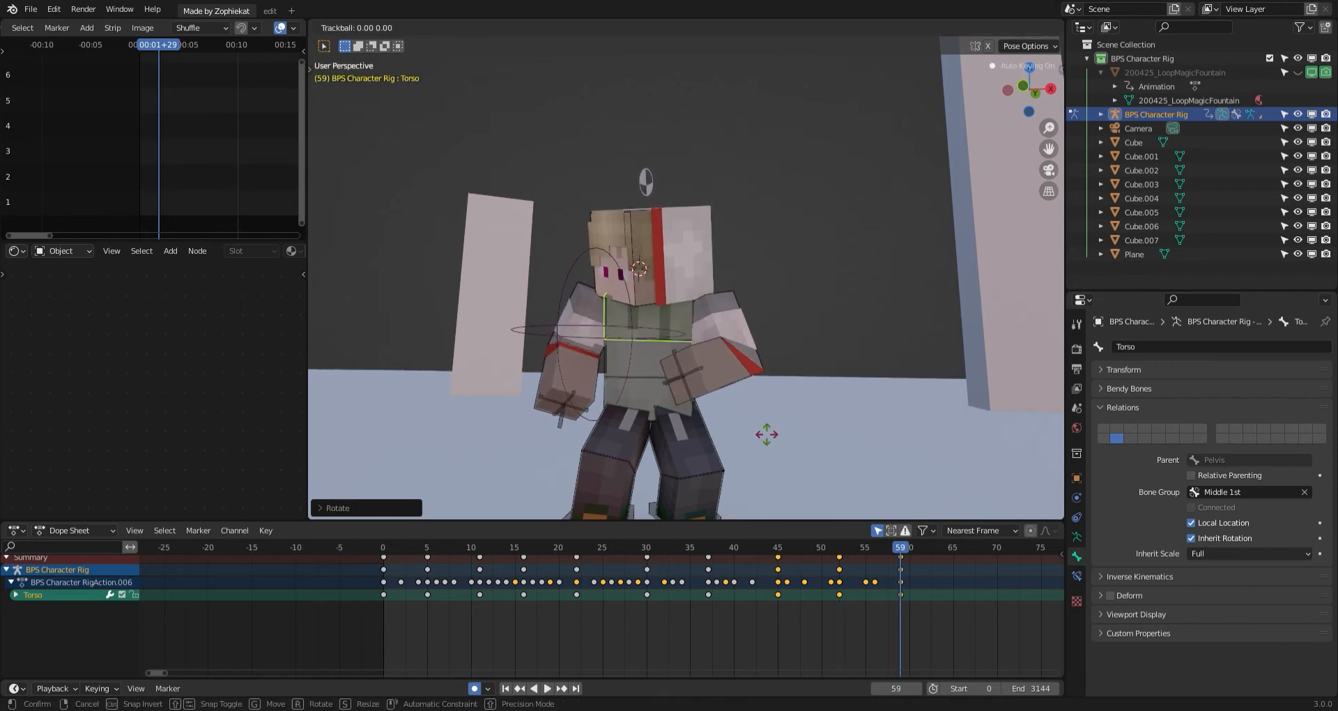
{"action": "left_click", "coordinate": [766, 434]}
Deselect all bones and play back the whole jump, backflip and landing from the front.
{"action": "key", "text": "space"}
{"action": "key", "text": "space"}
{"action": "key", "text": "a"}
{"action": "key", "text": "a"}
{"action": "key", "text": "a"}
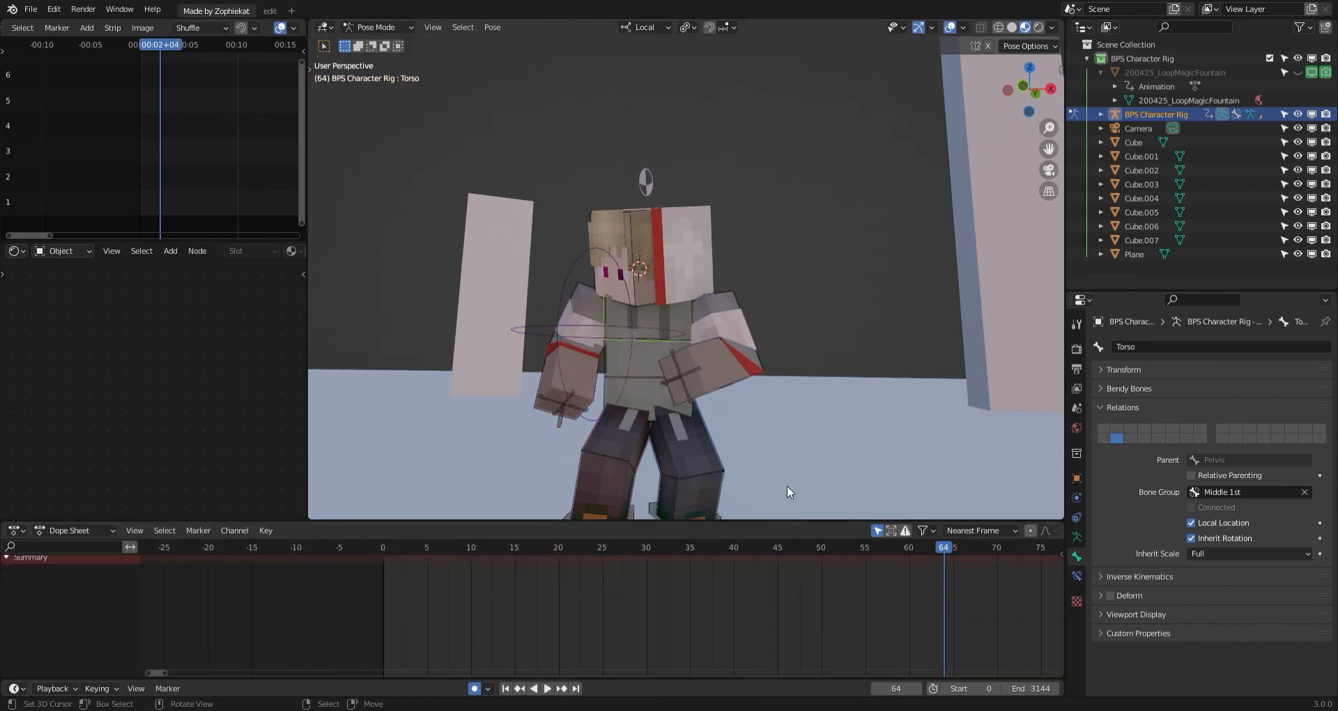
{"action": "left_click", "coordinate": [566, 587]}
{"action": "key", "text": "space"}
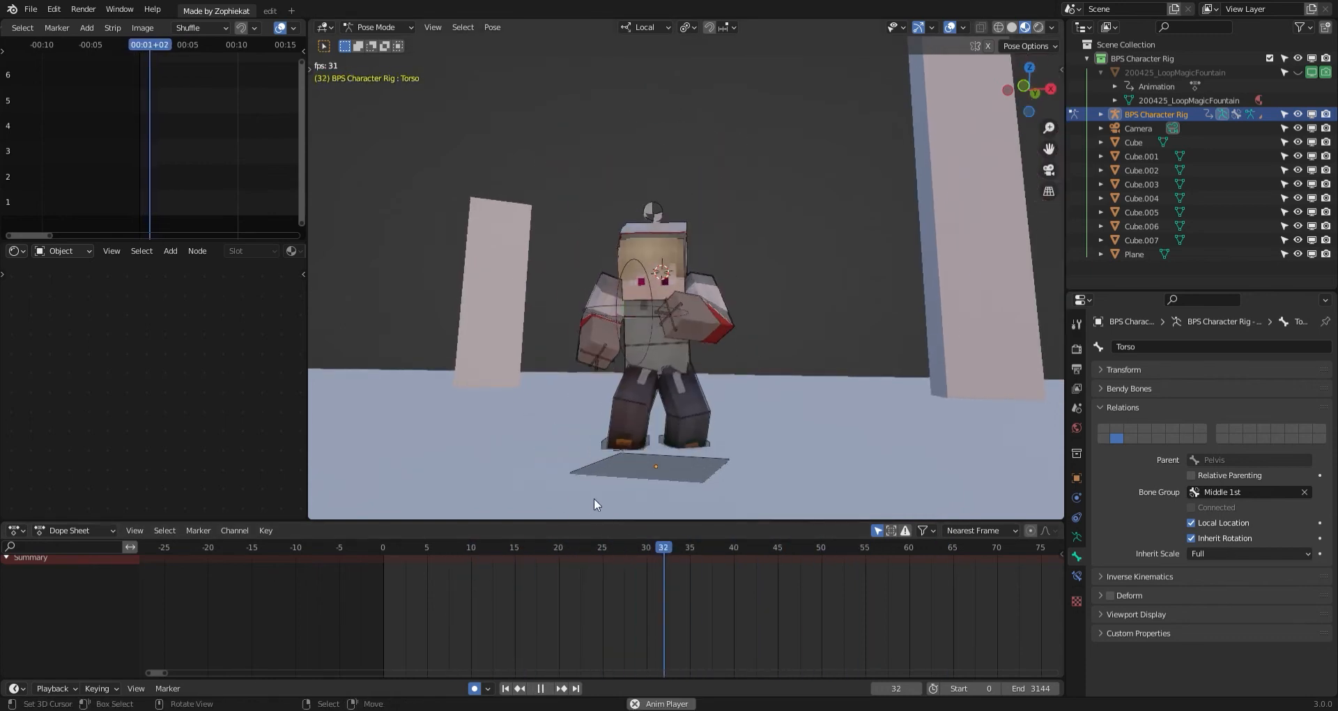
{"action": "left_click", "coordinate": [296, 600]}
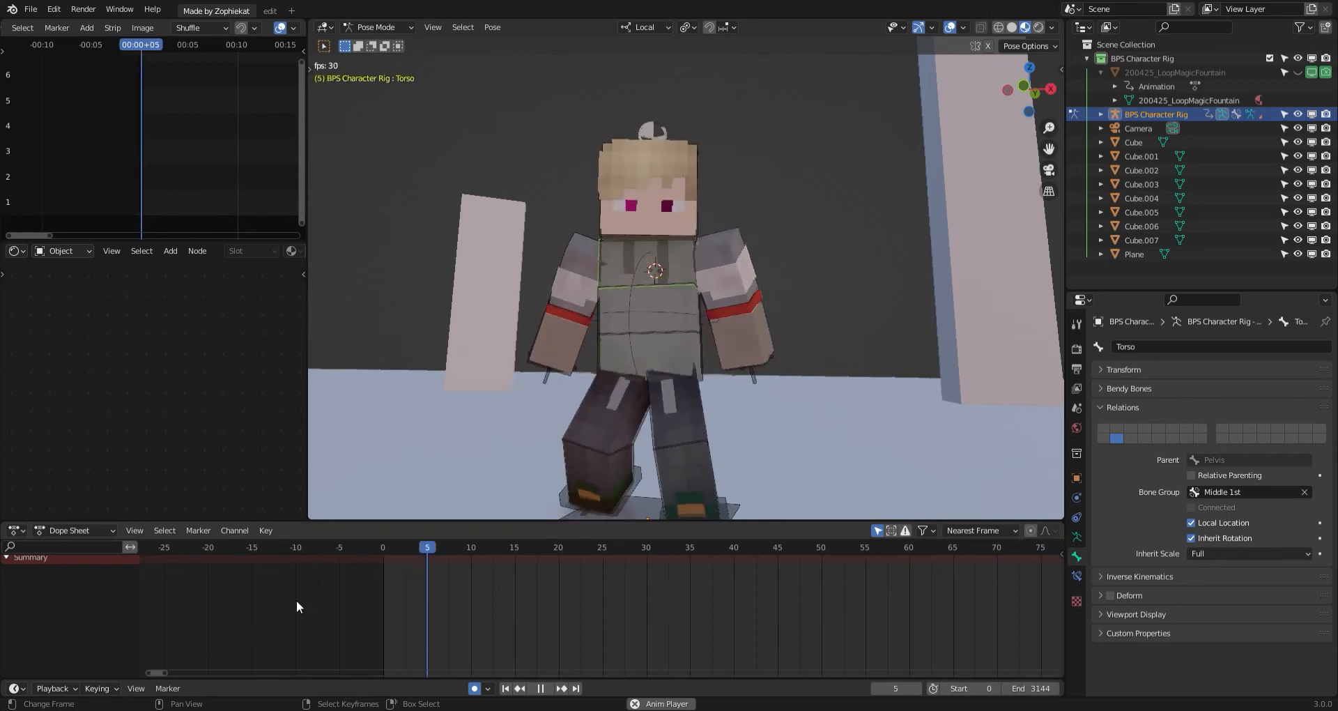
{"action": "left_click", "coordinate": [368, 603]}
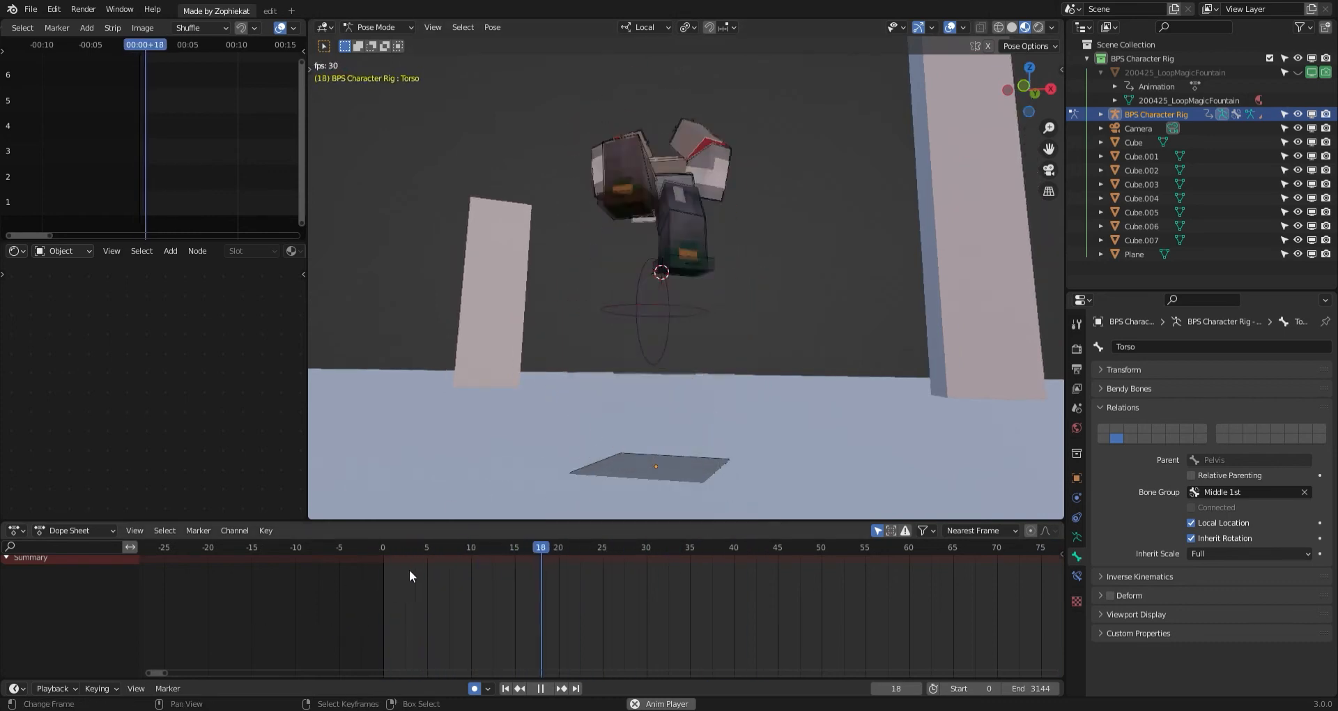
{"action": "key", "text": "space"}
Select the Top Arm.R bone and step through the backflip frames around frame 18 from the side.
{"action": "right_click", "coordinate": [604, 306]}
{"action": "right_click", "coordinate": [597, 302]}
{"action": "left_click_drag", "start_coordinate": [419, 619], "coordinate": [510, 578]}
{"action": "middle_click_drag", "start_coordinate": [710, 411], "coordinate": [559, 403]}
{"action": "key", "text": "Right"}
{"action": "key", "text": "Right"}
{"action": "key", "text": "Right"}
{"action": "key", "text": "Right"}
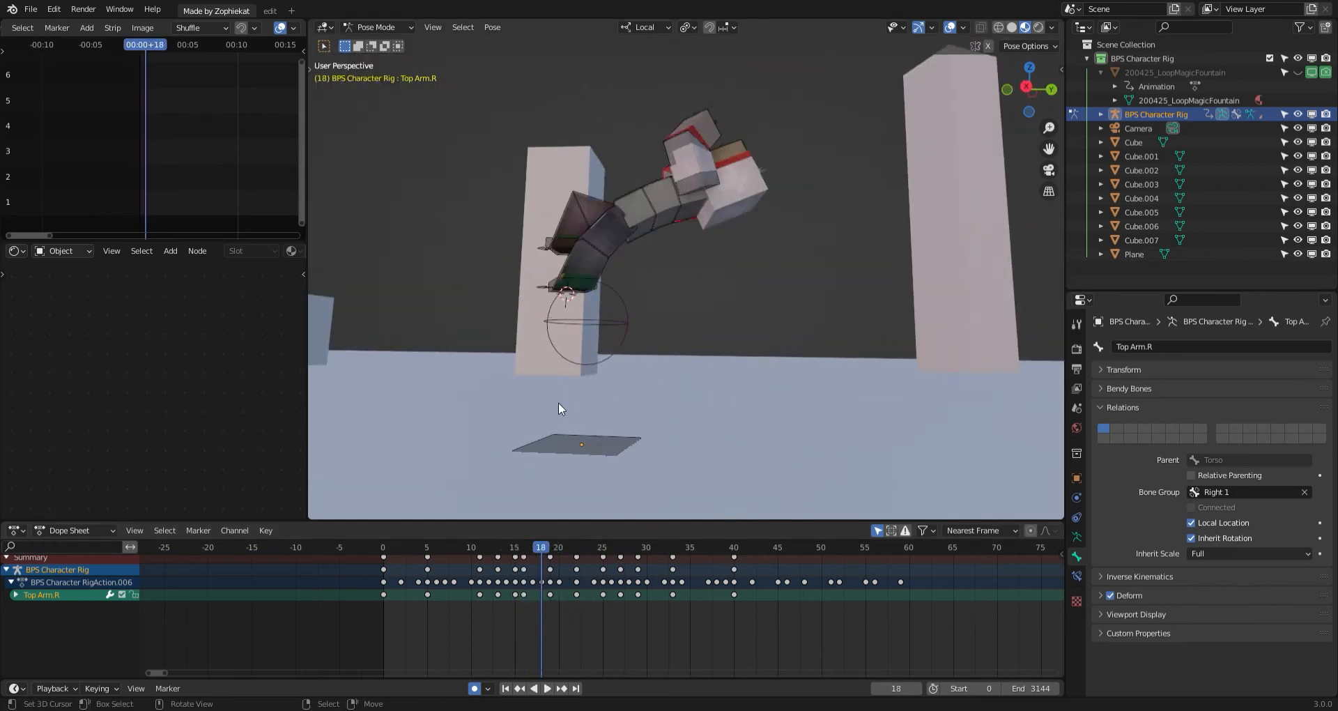
{"action": "key", "text": "Left"}
{"action": "key", "text": "Left"}
{"action": "key", "text": "Left"}
{"action": "scroll", "coordinate": [573, 398], "scroll_direction": "down", "scroll_amount": 1}
{"action": "key", "text": "Right"}
{"action": "key", "text": "Right"}
{"action": "key", "text": "Right"}
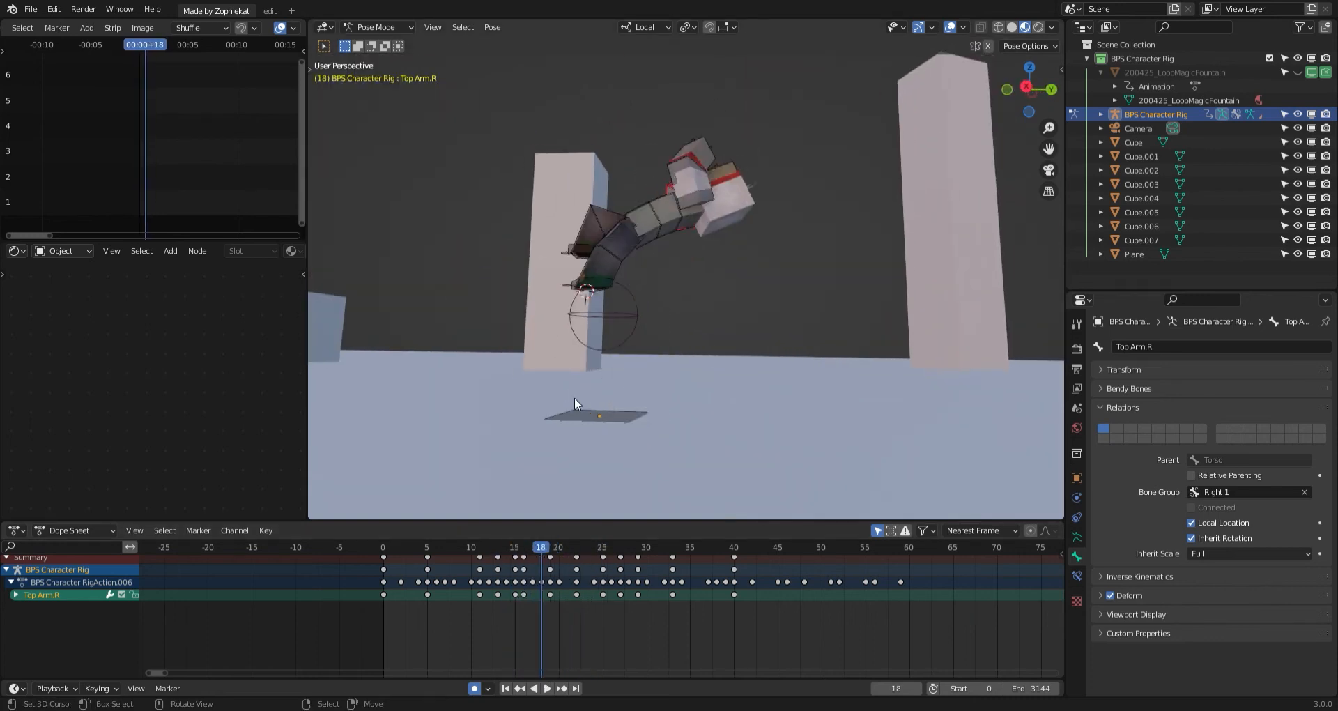
{"action": "key", "text": "Left"}
{"action": "key", "text": "Left"}
{"action": "key", "text": "Right"}
{"action": "key", "text": "Right"}
Select the Leg IK.L bone and shift its position slightly at frame 18 and at frame 17.
{"action": "left_click", "coordinate": [601, 287]}
{"action": "middle_click_drag", "start_coordinate": [590, 347], "coordinate": [596, 351]}
{"action": "key", "text": "g"}
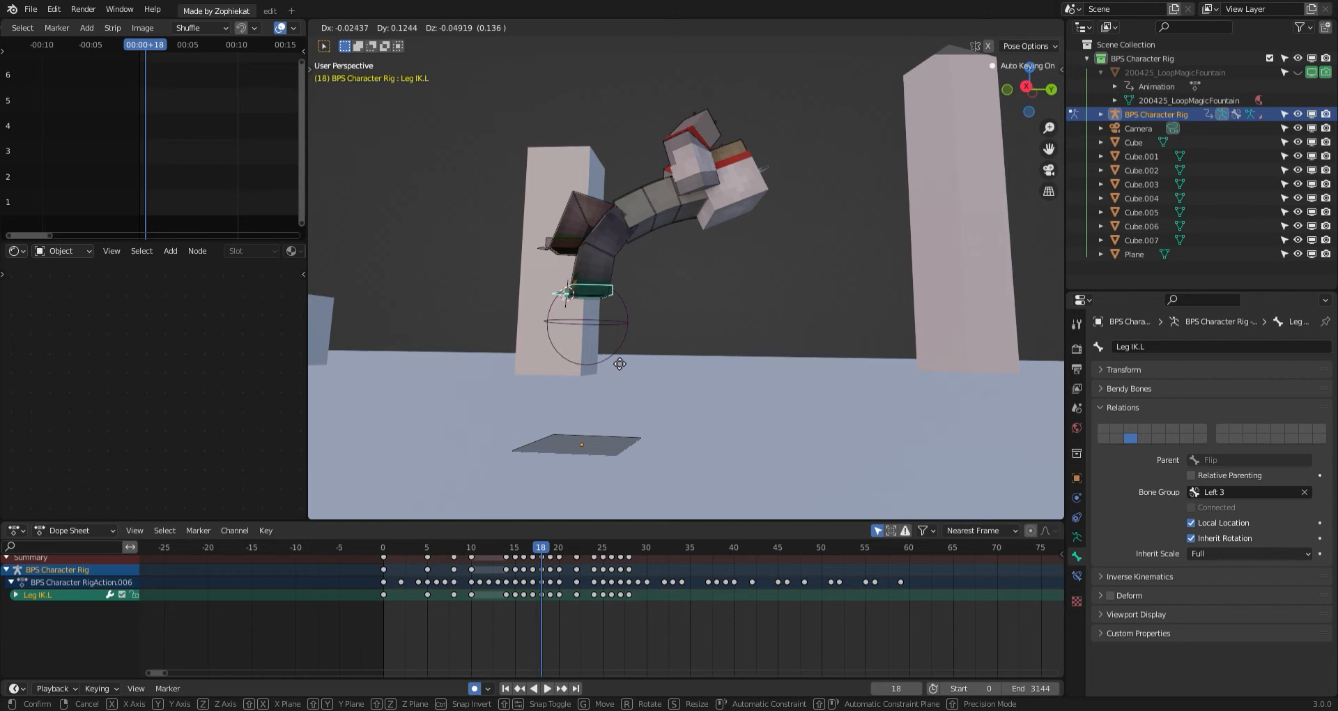
{"action": "left_click", "coordinate": [613, 367]}
{"action": "key", "text": "Left"}
{"action": "key", "text": "g"}
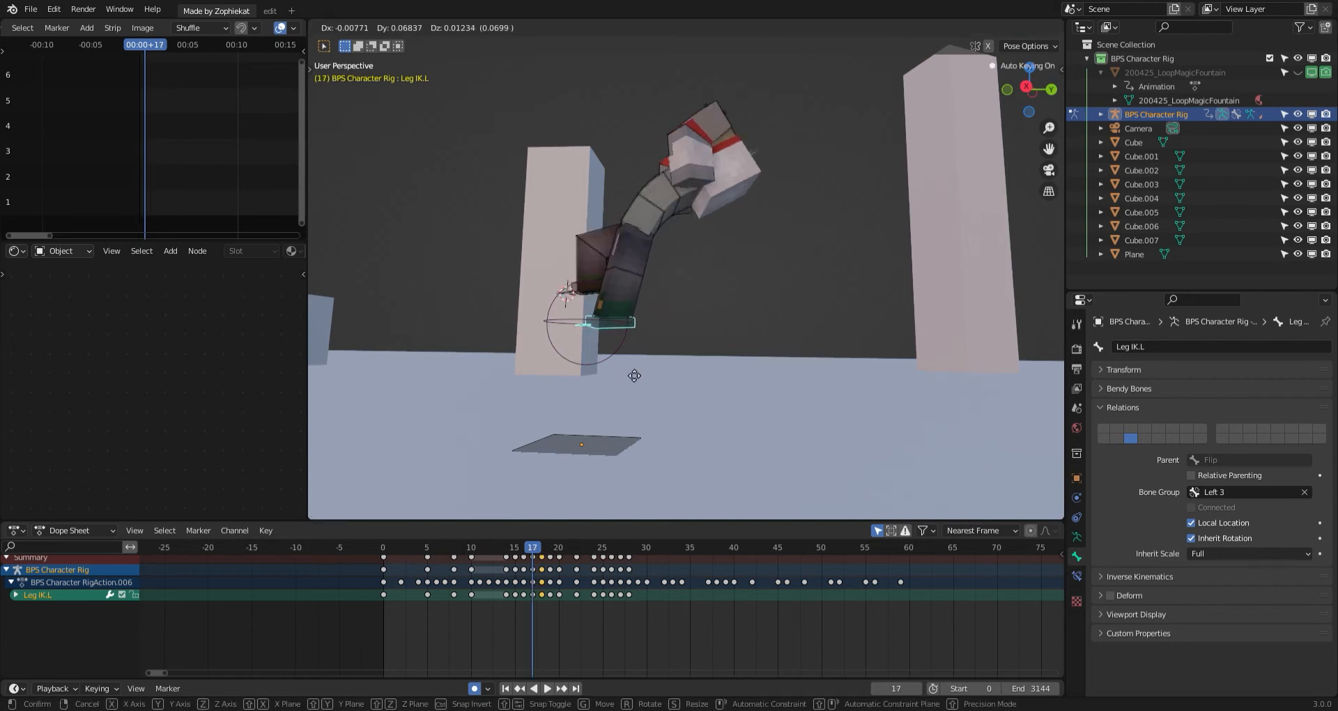
{"action": "left_click", "coordinate": [632, 371]}
Step back and forth through frames 16 to 23 to examine the left leg's path during the backflip.
{"action": "key", "text": "Right"}
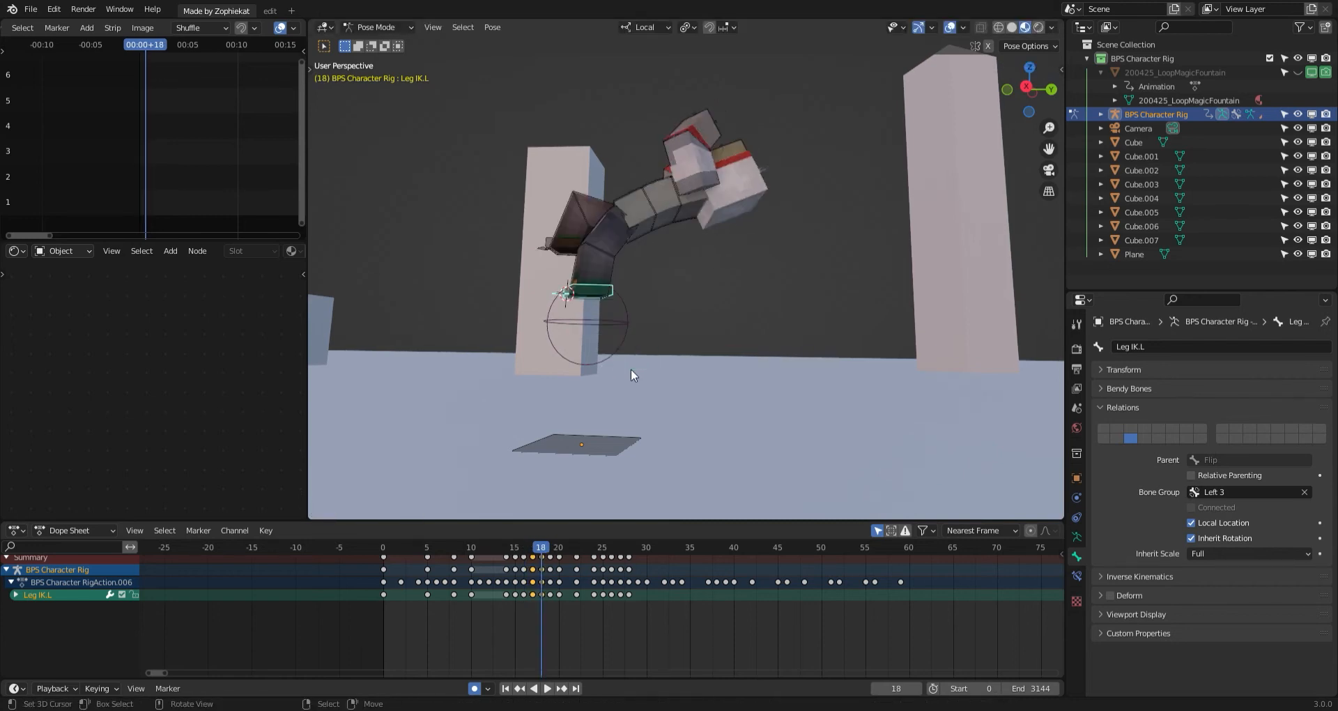
{"action": "key", "text": "Right"}
{"action": "key", "text": "Left"}
{"action": "key", "text": "Right"}
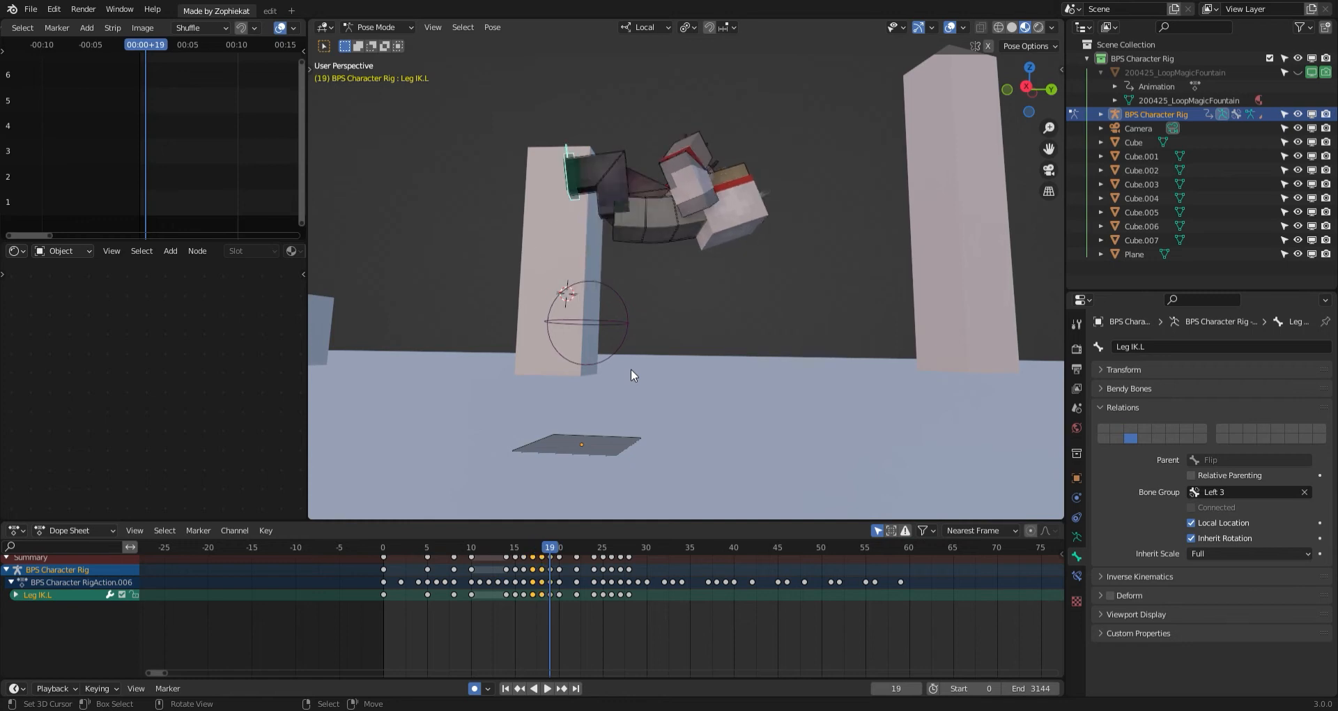
{"action": "key", "text": "Left"}
{"action": "key", "text": "Left"}
{"action": "key", "text": "Left"}
{"action": "key", "text": "Right"}
{"action": "key", "text": "Right"}
{"action": "key", "text": "Right"}
{"action": "key", "text": "Right"}
{"action": "key", "text": "Right"}
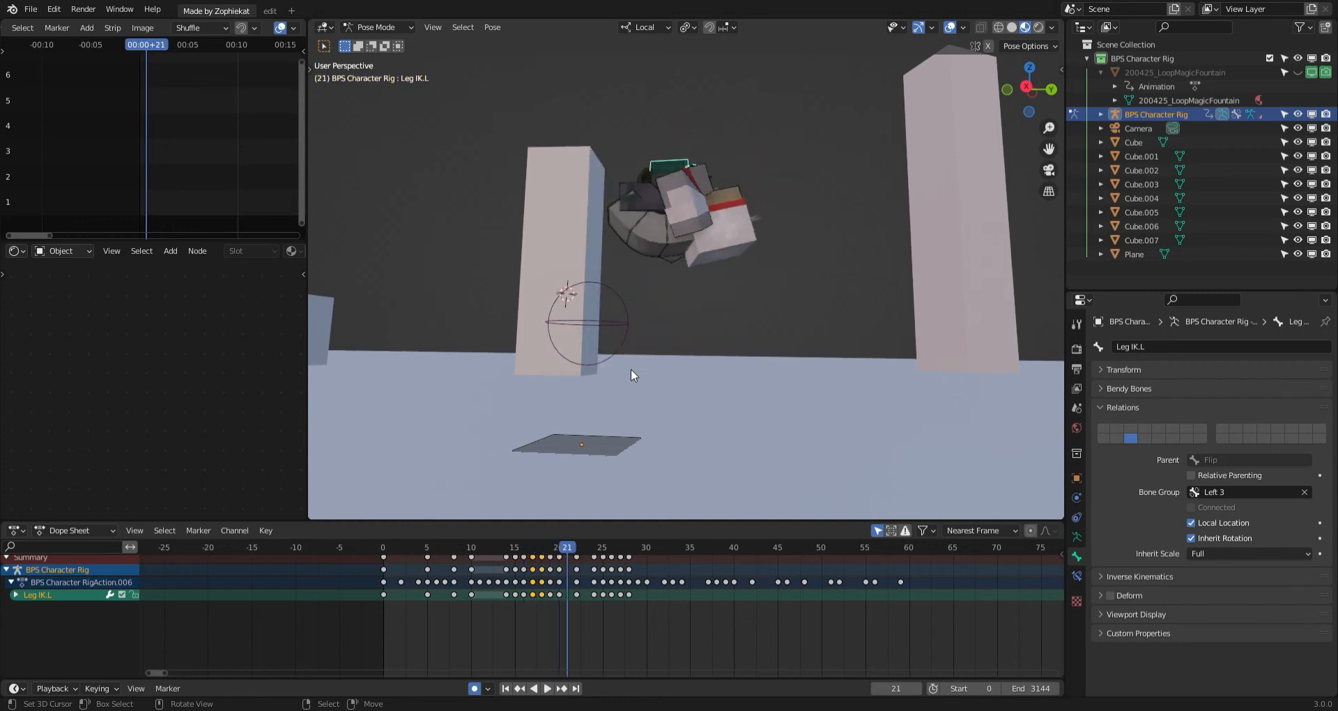
{"action": "key", "text": "Right"}
{"action": "key", "text": "Right"}
{"action": "key", "text": "Left"}
{"action": "key", "text": "Left"}
{"action": "key", "text": "Left"}
{"action": "key", "text": "Left"}
{"action": "key", "text": "Left"}
{"action": "key", "text": "Left"}
{"action": "key", "text": "Left"}
{"action": "key", "text": "Right"}
{"action": "key", "text": "Right"}
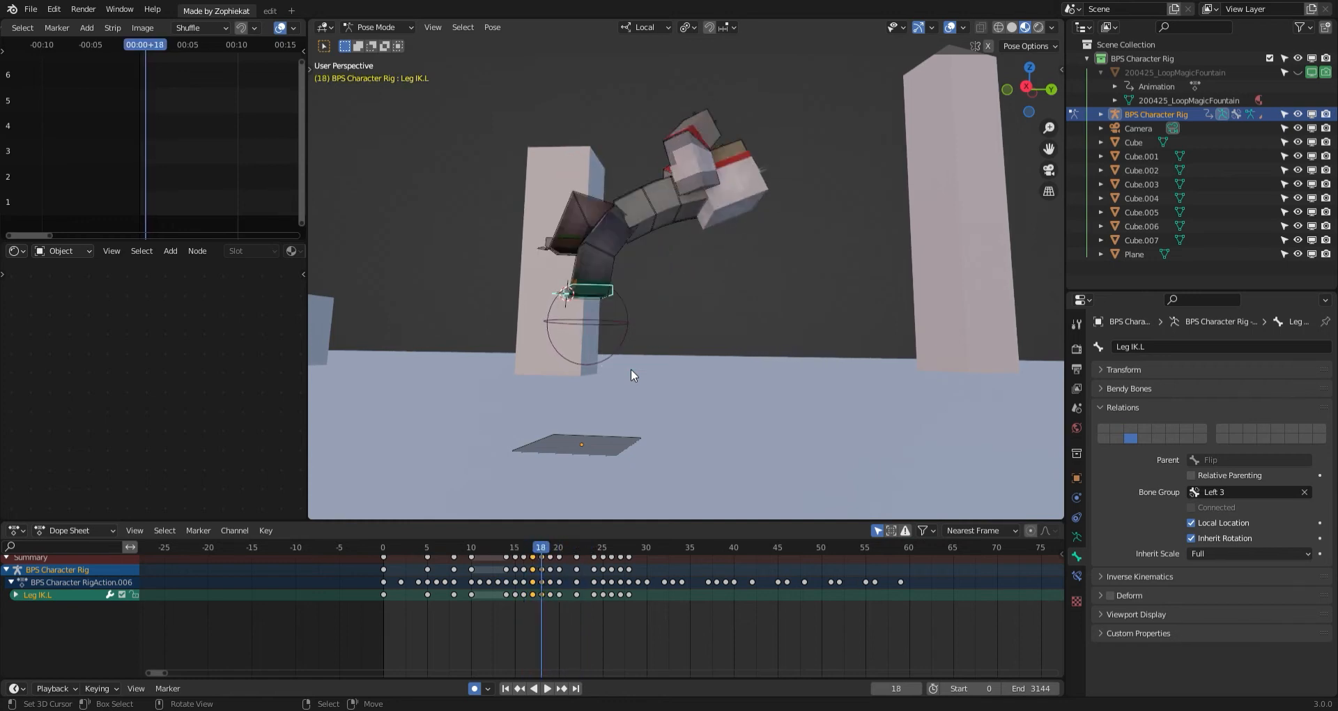
{"action": "key", "text": "Right"}
{"action": "key", "text": "Right"}
{"action": "key", "text": "Left"}
{"action": "key", "text": "Left"}
{"action": "key", "text": "Left"}
{"action": "key", "text": "Left"}
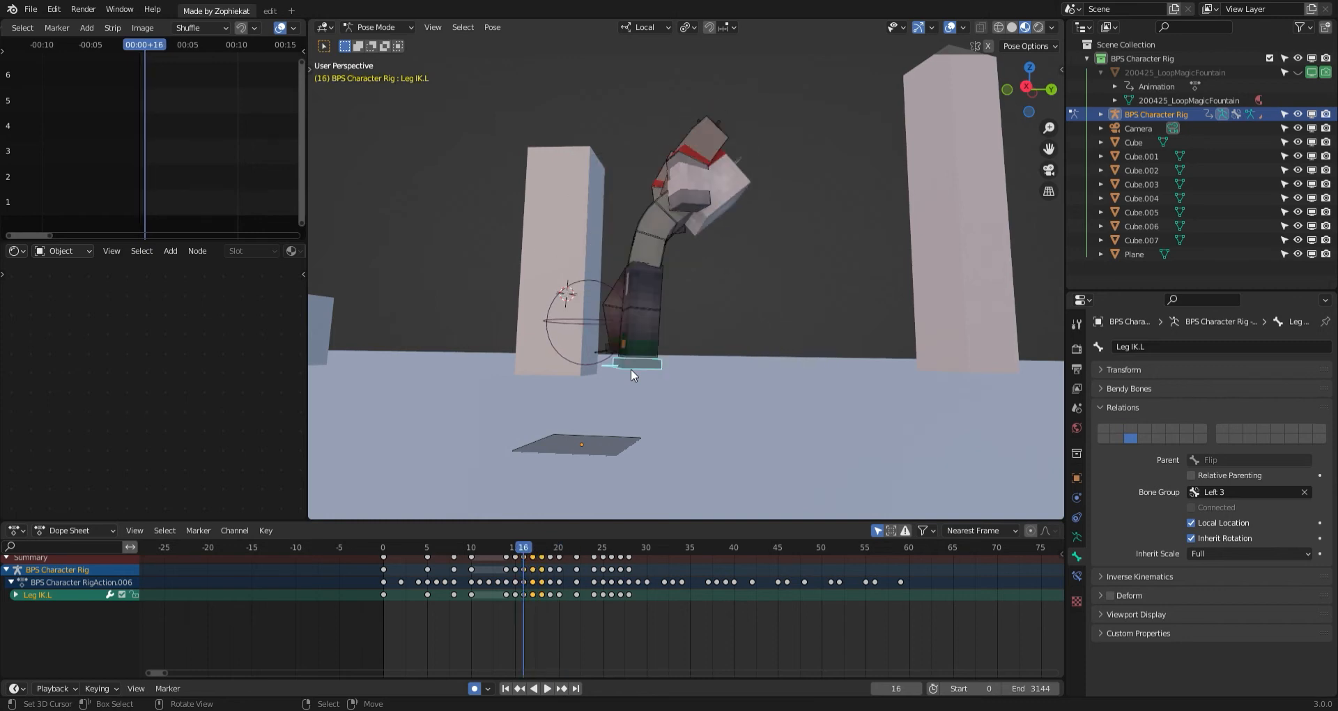
Step repeatedly between frames 16 and 24 to examine the takeoff and the tuck into the backflip.
{"action": "key", "text": "Right"}
{"action": "key", "text": "Right"}
{"action": "key", "text": "Right"}
{"action": "key", "text": "Right"}
{"action": "key", "text": "Right"}
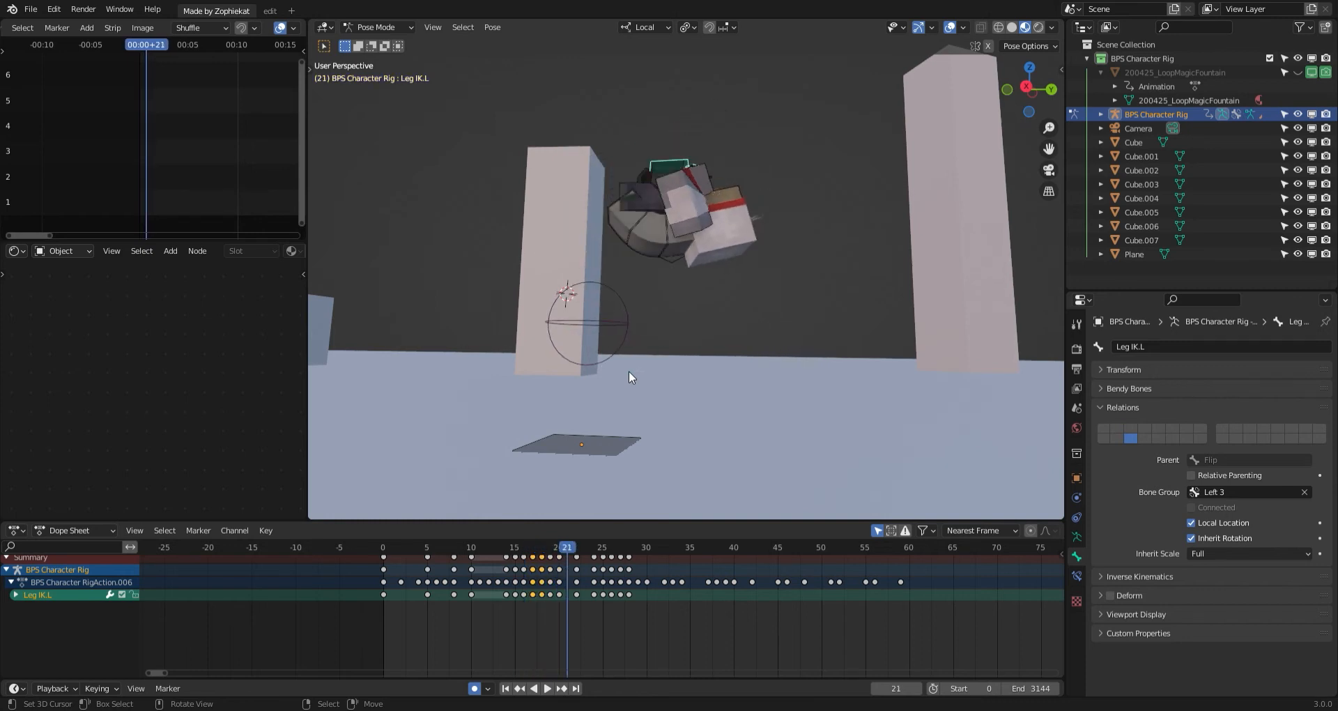
{"action": "key", "text": "Left"}
{"action": "key", "text": "Left"}
{"action": "key", "text": "Left"}
{"action": "key", "text": "Left"}
{"action": "key", "text": "Left"}
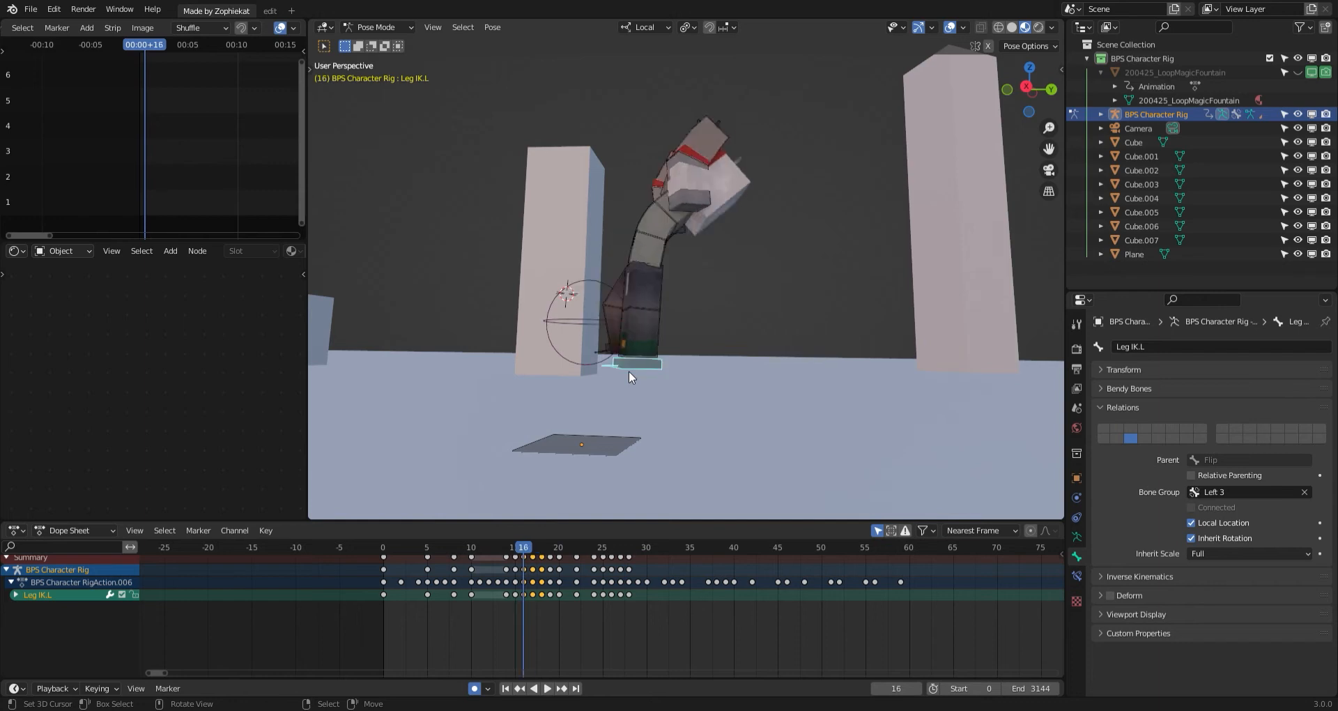
{"action": "key", "text": "Right"}
{"action": "key", "text": "Right"}
{"action": "key", "text": "Right"}
{"action": "key", "text": "Right"}
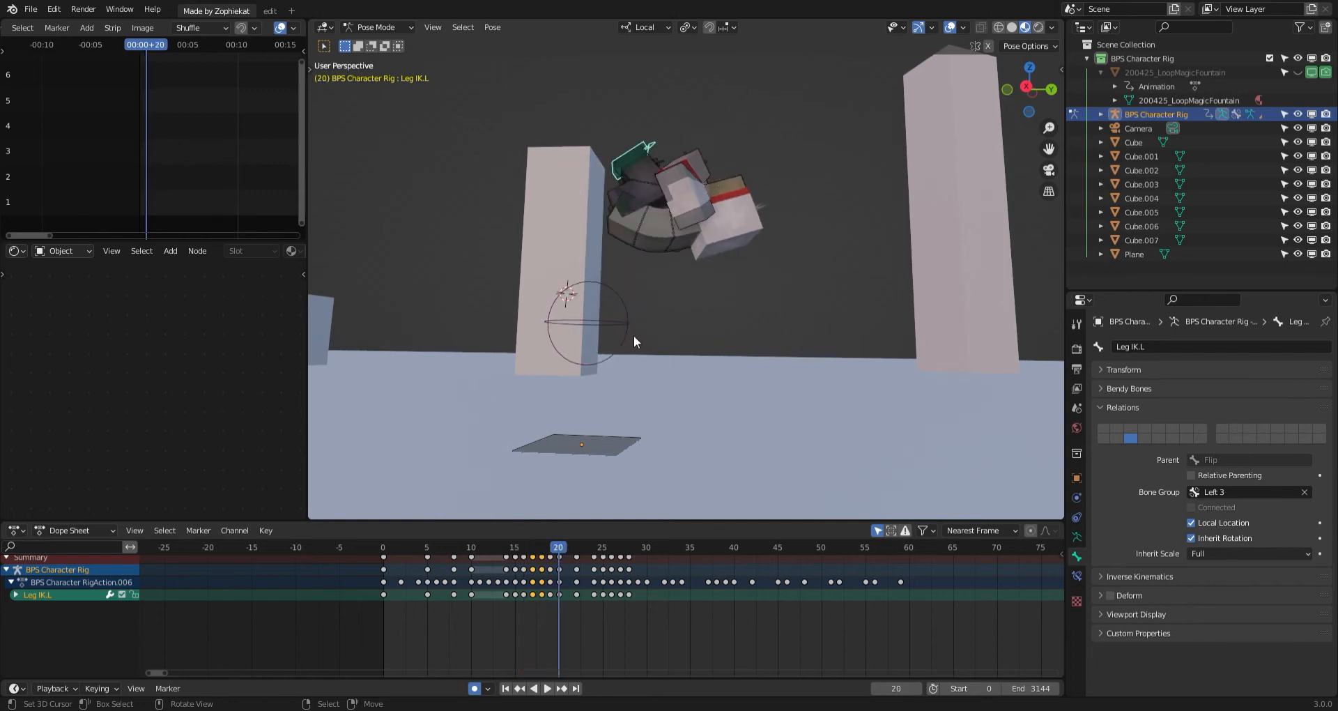
{"action": "key", "text": "Left"}
{"action": "key", "text": "Left"}
{"action": "key", "text": "Left"}
{"action": "key", "text": "Right"}
{"action": "key", "text": "Right"}
{"action": "key", "text": "Right"}
{"action": "key", "text": "Right"}
{"action": "key", "text": "Right"}
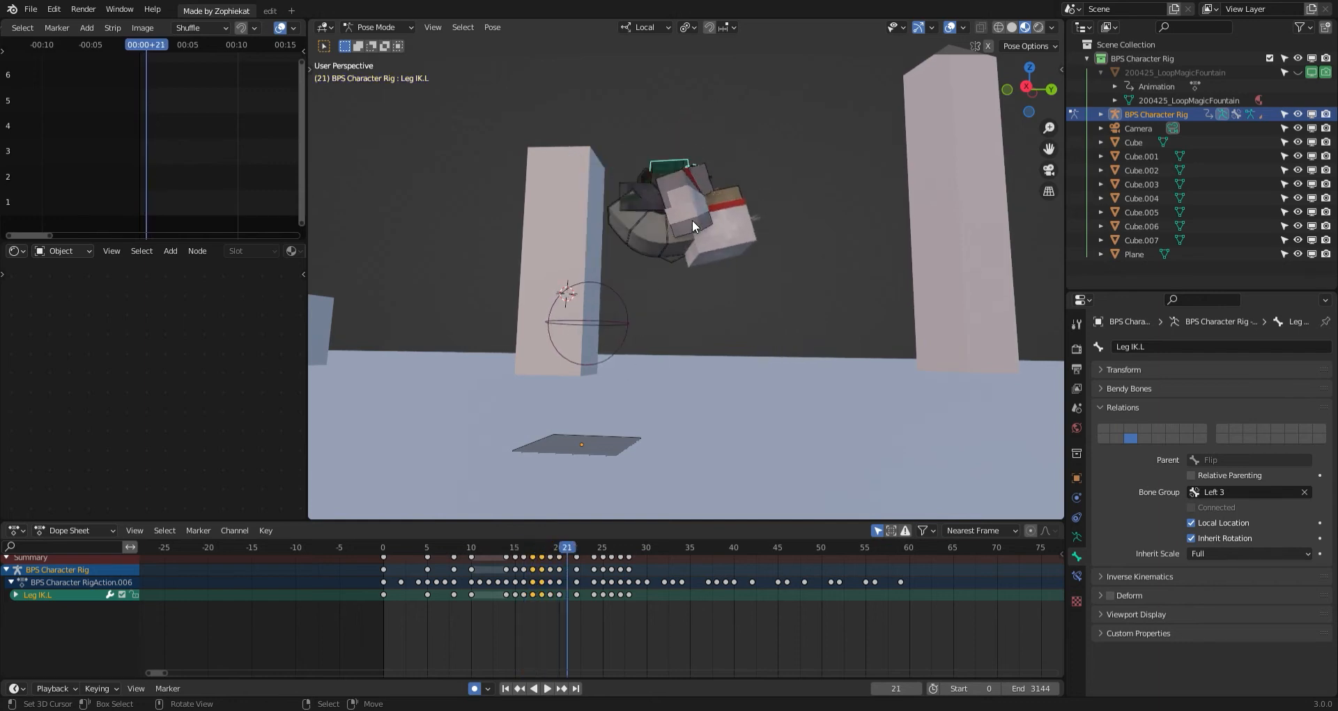
{"action": "key", "text": "Right"}
{"action": "key", "text": "Right"}
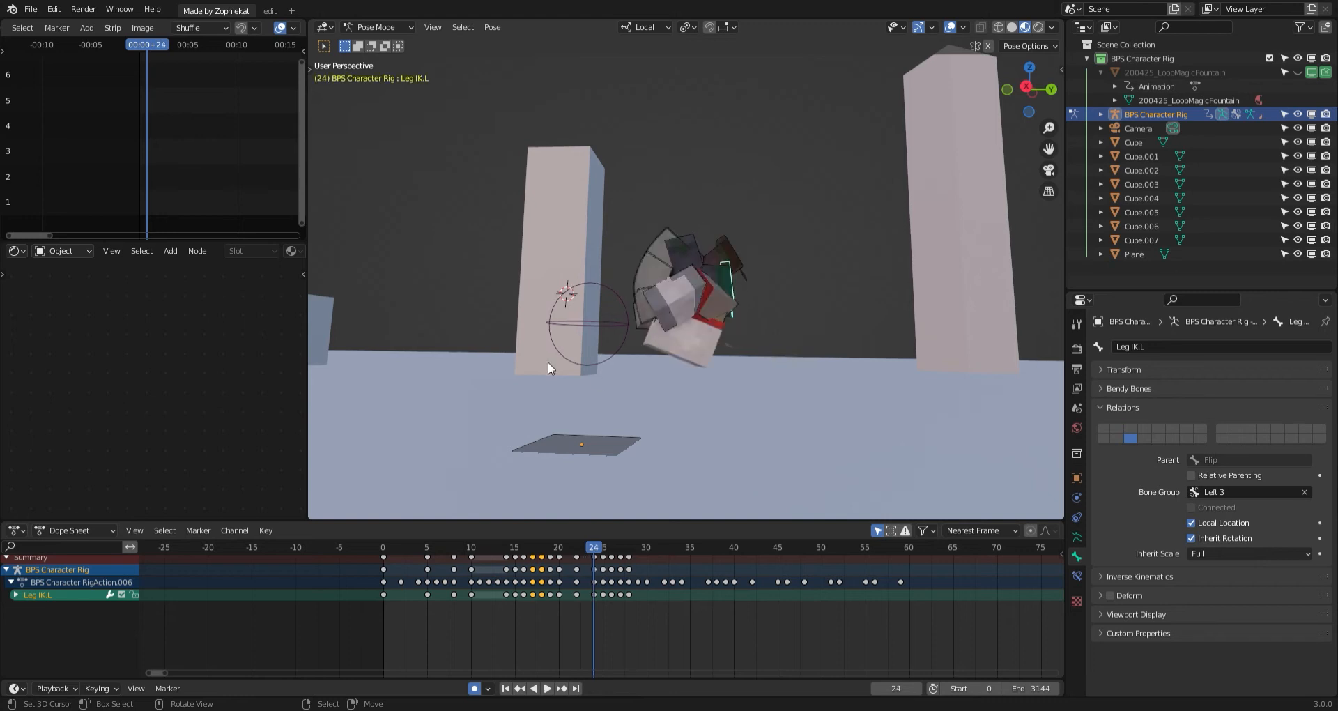
{"action": "key", "text": "space"}
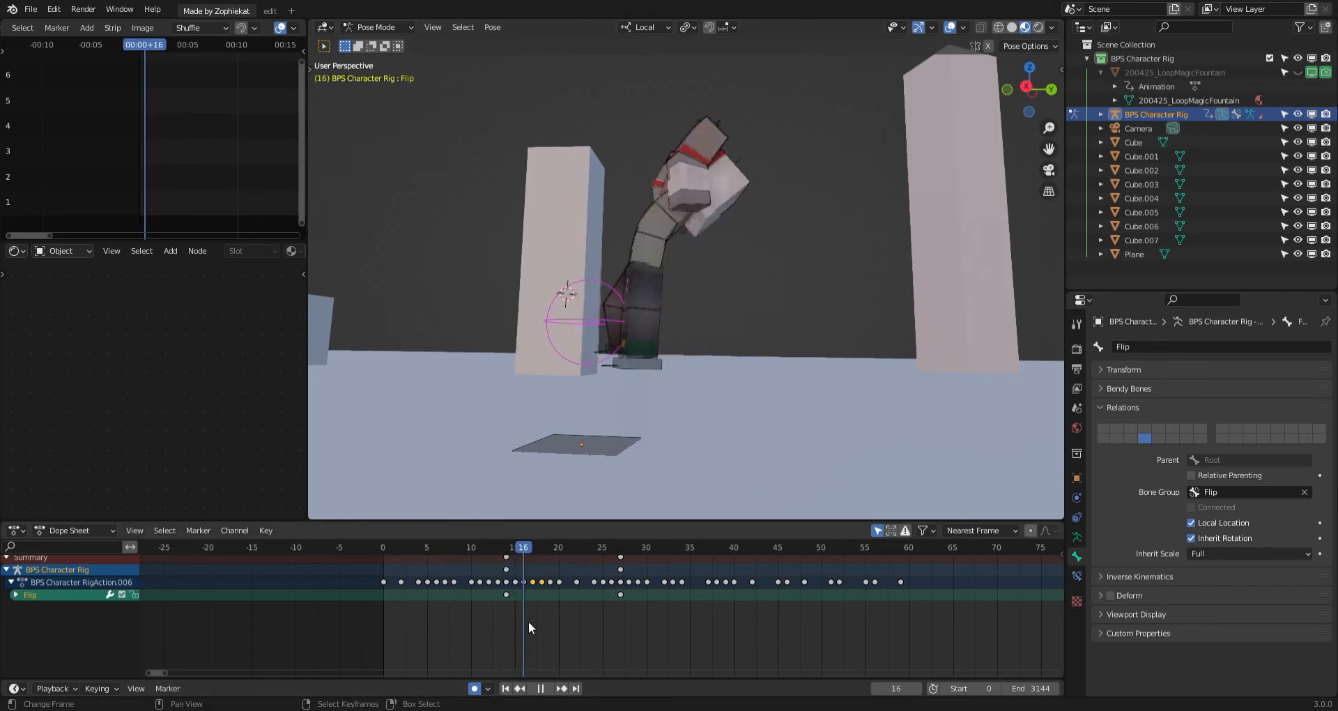
{"action": "key", "text": "space"}
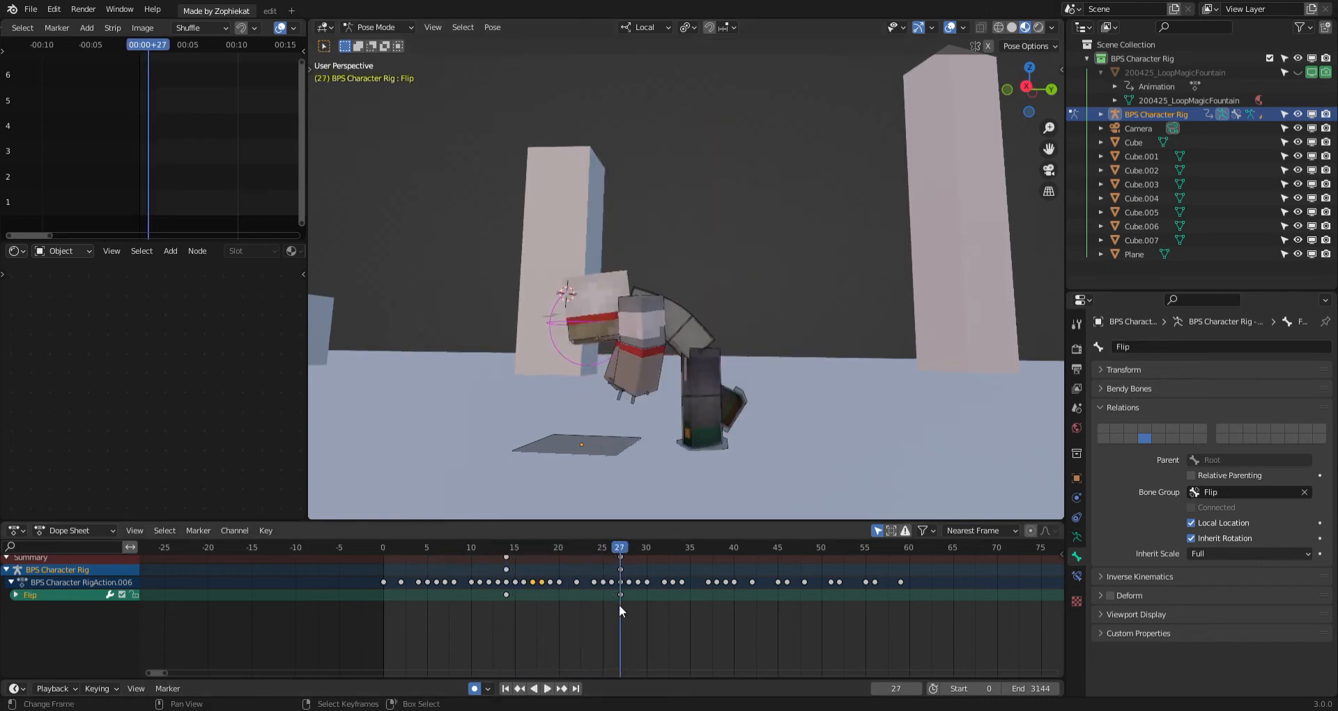
{"action": "key", "text": "ctrl+Tab"}
{"action": "left_click", "coordinate": [619, 443]}
{"action": "right_click", "coordinate": [637, 436]}
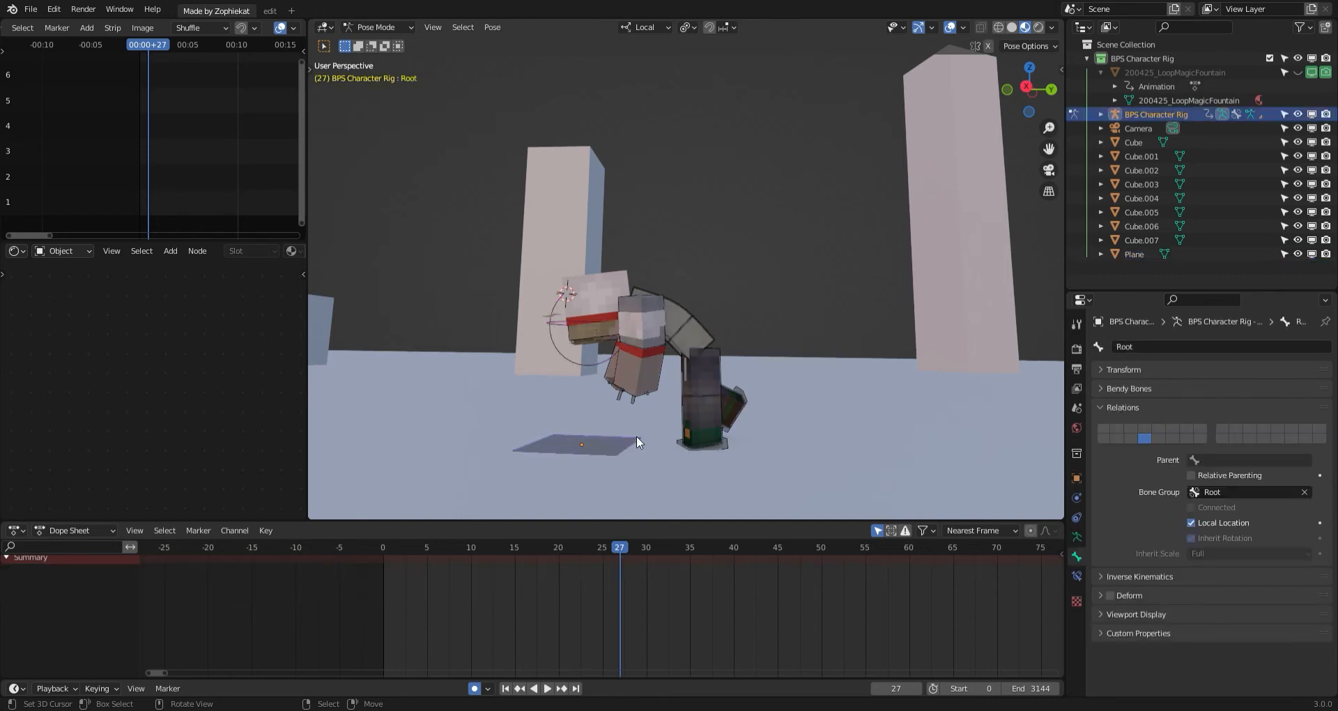
{"action": "right_click", "coordinate": [568, 356]}
{"action": "key", "text": "g"}
{"action": "key", "text": "r"}
{"action": "left_click", "coordinate": [722, 401]}
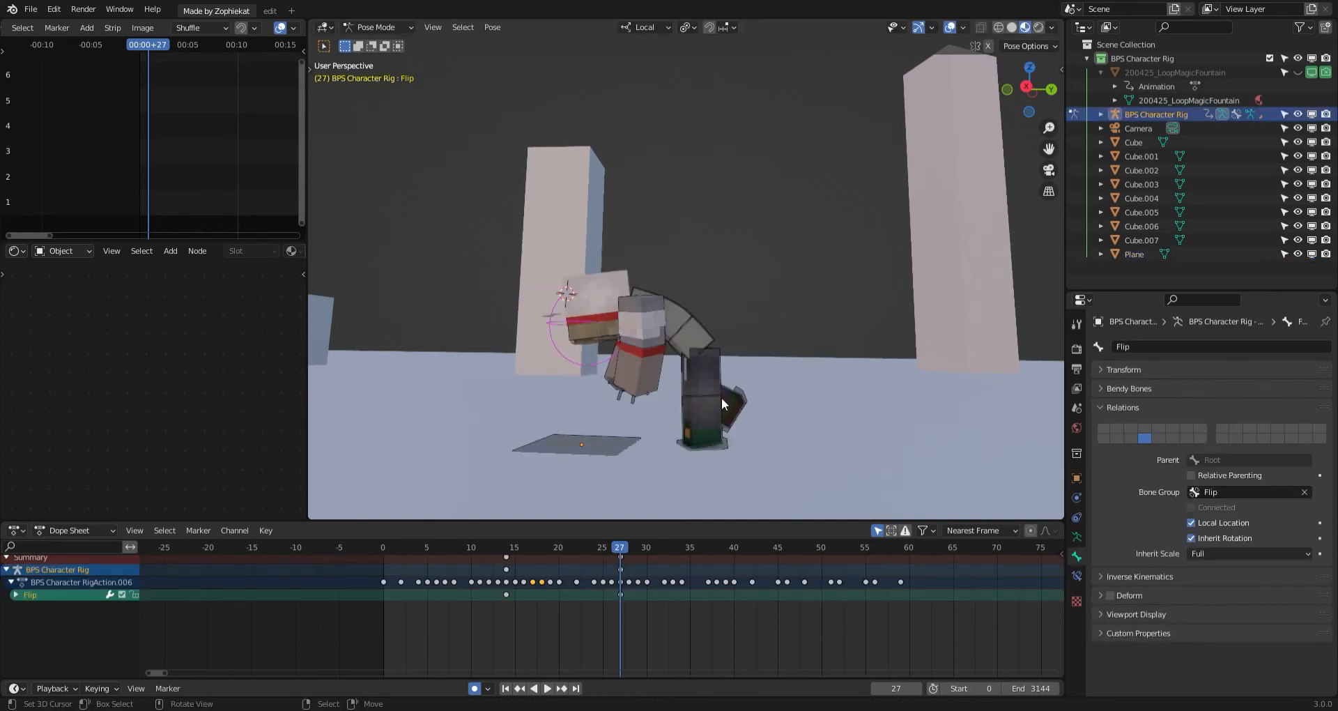
{"action": "right_click", "coordinate": [625, 451]}
{"action": "key", "text": "a"}
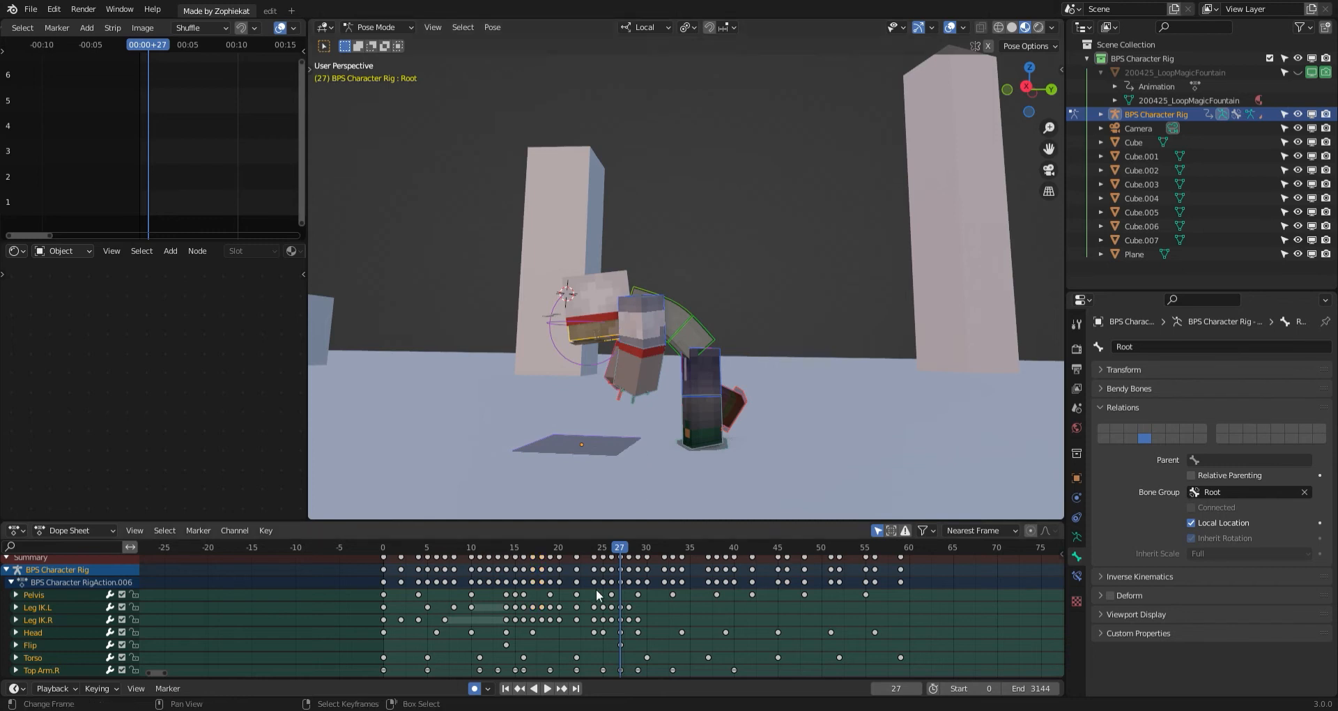
{"action": "key", "text": "ctrl+z"}
Switch the character rig to Object Mode and keyframe its object location at frame 17.
{"action": "key", "text": "ctrl+Tab"}
{"action": "key", "text": "alt+a"}
{"action": "right_click", "coordinate": [618, 439]}
{"action": "right_click", "coordinate": [618, 434]}
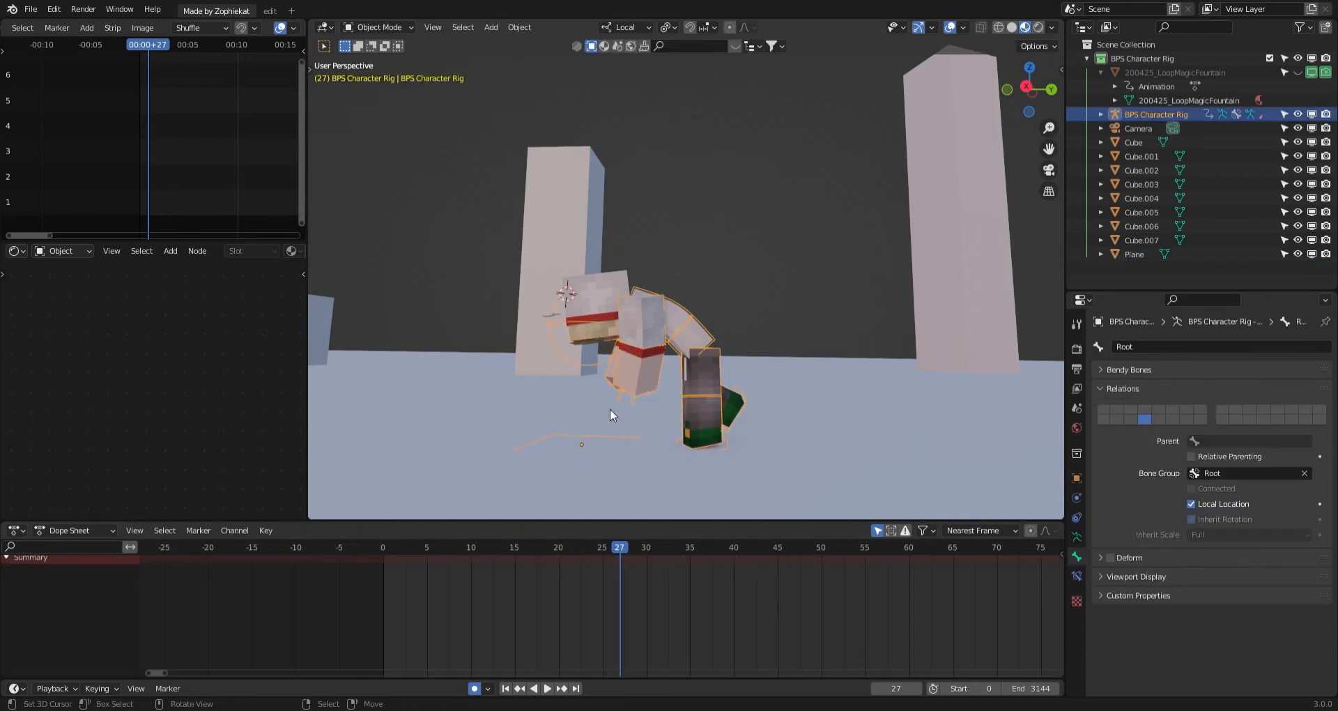
{"action": "key", "text": "g"}
{"action": "right_click", "coordinate": [630, 436]}
{"action": "left_click_drag", "start_coordinate": [615, 593], "coordinate": [595, 590]}
{"action": "middle_click_drag", "start_coordinate": [609, 589], "coordinate": [667, 594]}
{"action": "scroll", "coordinate": [620, 596], "scroll_direction": "up", "scroll_amount": 6}
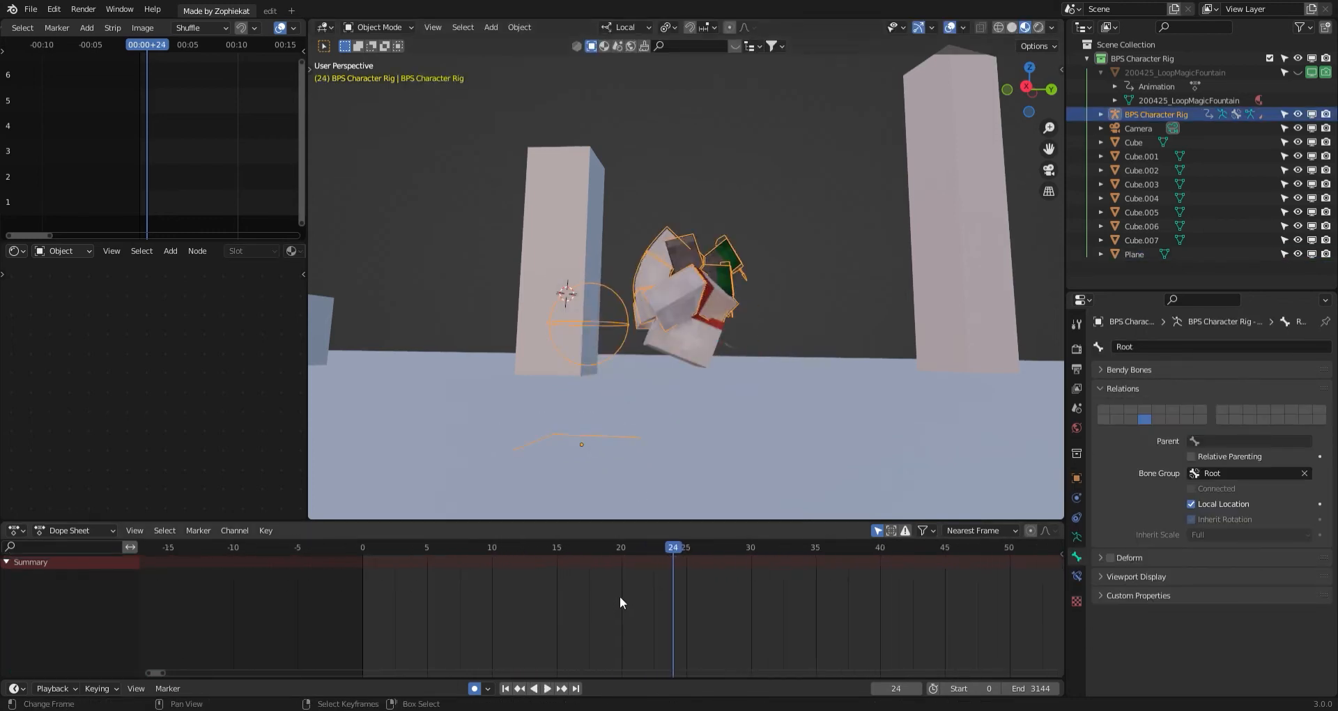
{"action": "left_click_drag", "start_coordinate": [609, 578], "coordinate": [656, 597]}
{"action": "key", "text": "g"}
{"action": "left_click", "coordinate": [634, 359]}
{"action": "scroll", "coordinate": [572, 605], "scroll_direction": "up", "scroll_amount": 5}
Raise the whole rig at frame 21 and copy its frame 17 object keyframe to frame 30.
{"action": "key", "text": "g"}
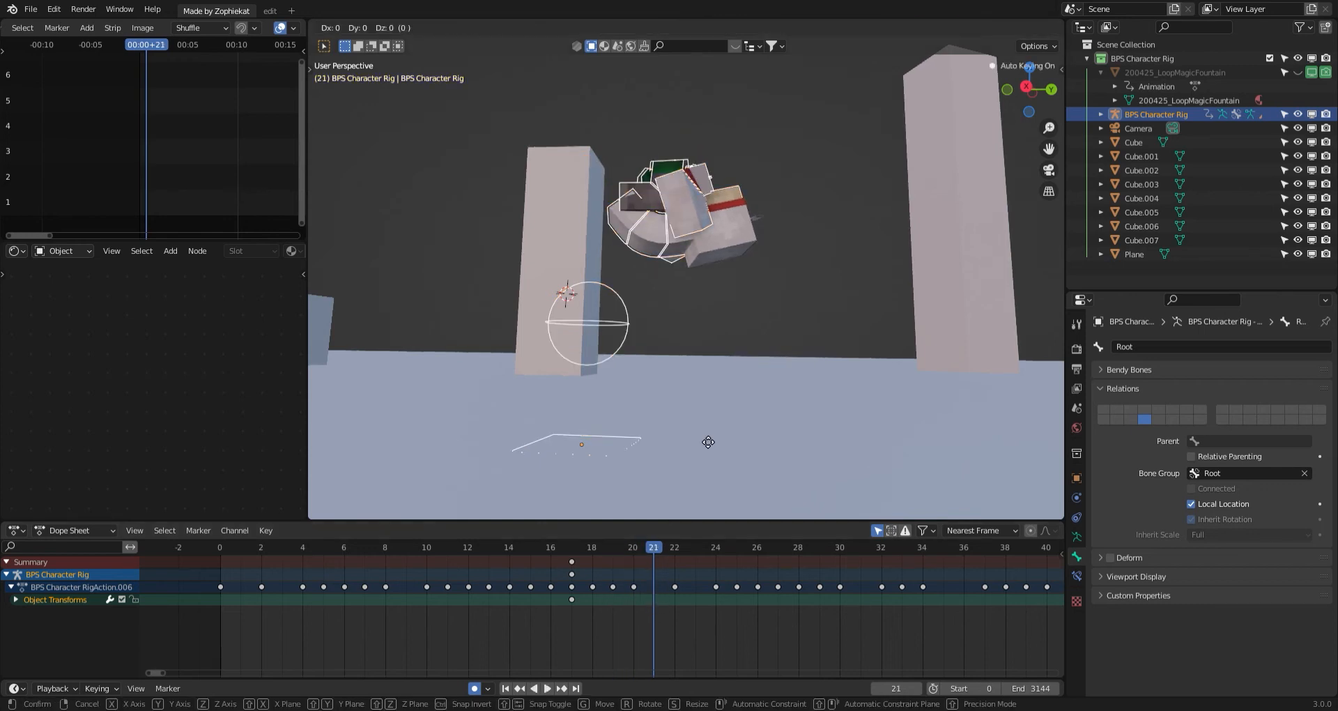
{"action": "left_click", "coordinate": [711, 512]}
{"action": "left_click", "coordinate": [573, 574]}
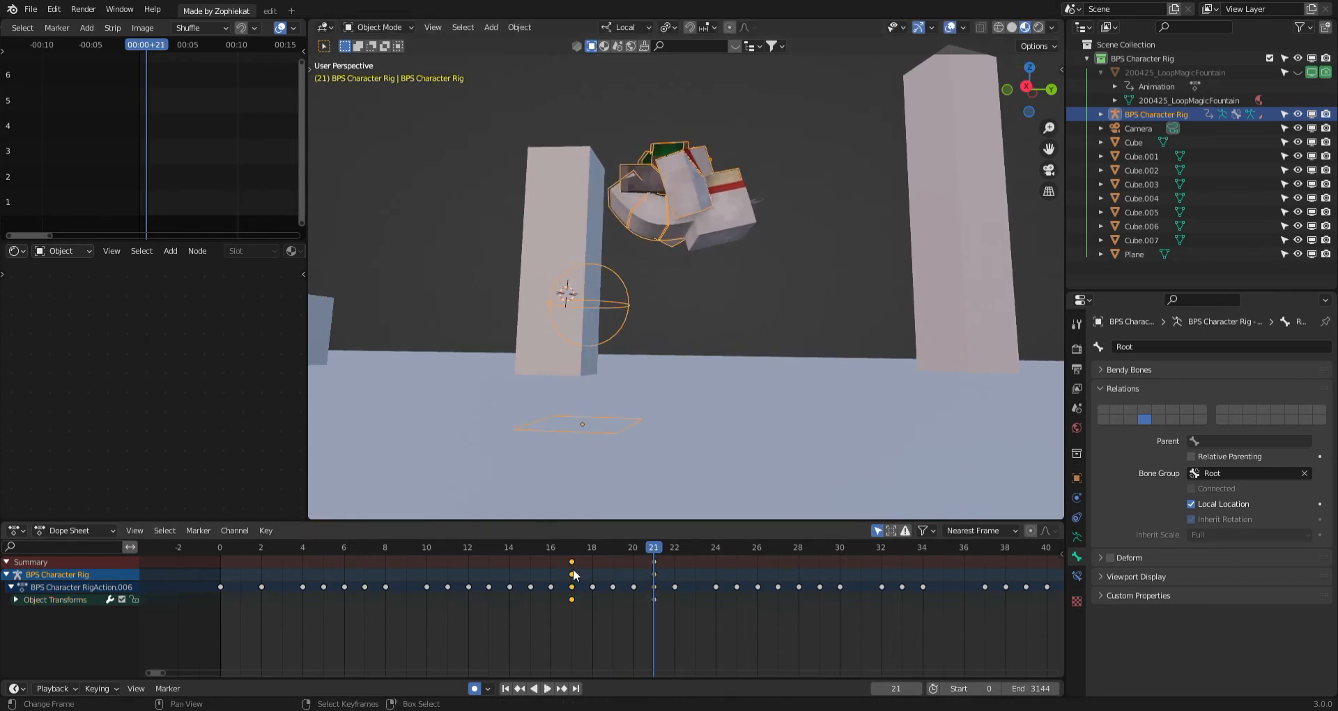
Play and scrub through the jump to check the rig's height between frames 17 and 30.
{"action": "key", "text": "space"}
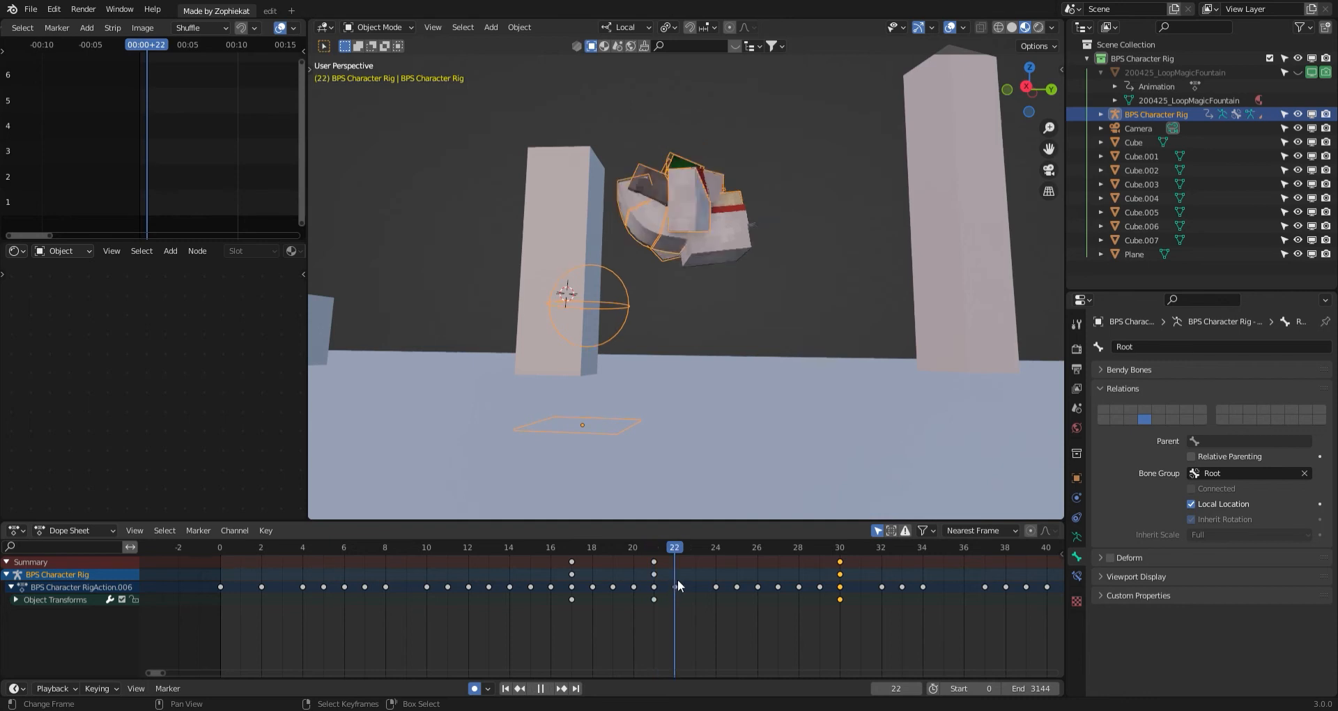
{"action": "left_click_drag", "start_coordinate": [732, 586], "coordinate": [437, 579]}
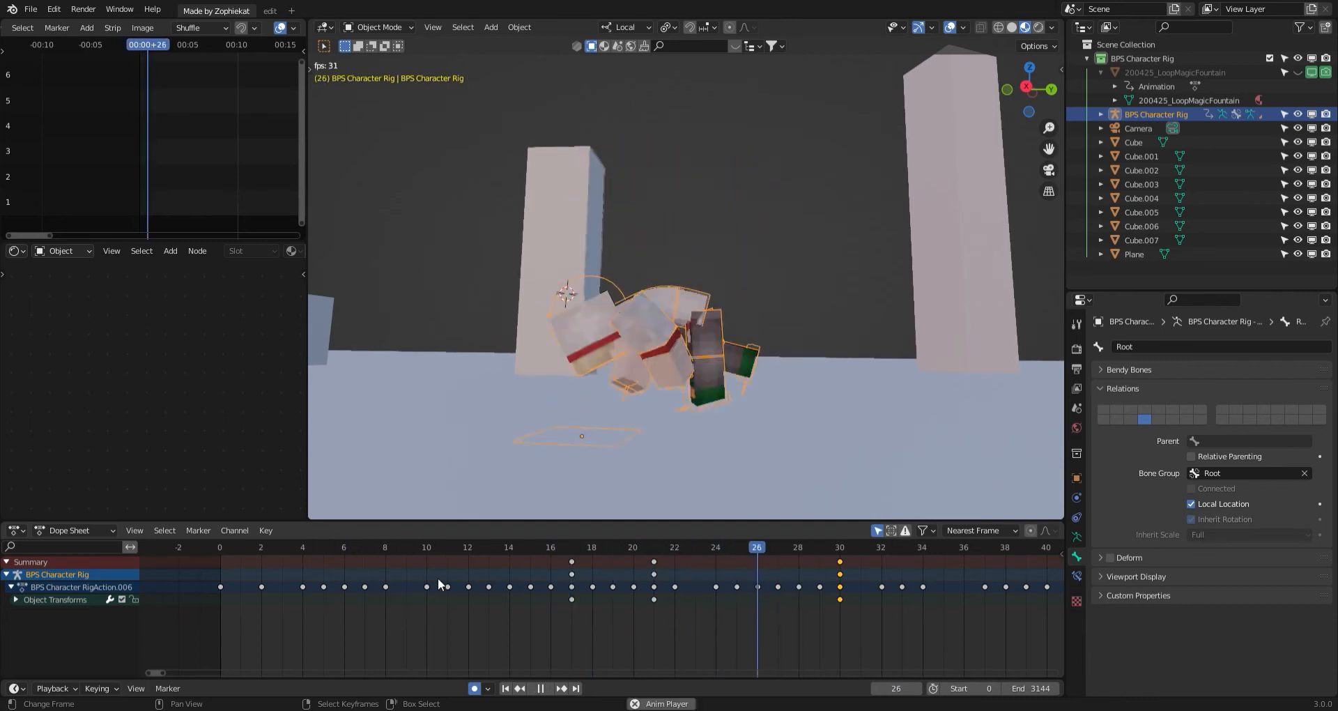
{"action": "key", "text": "Escape"}
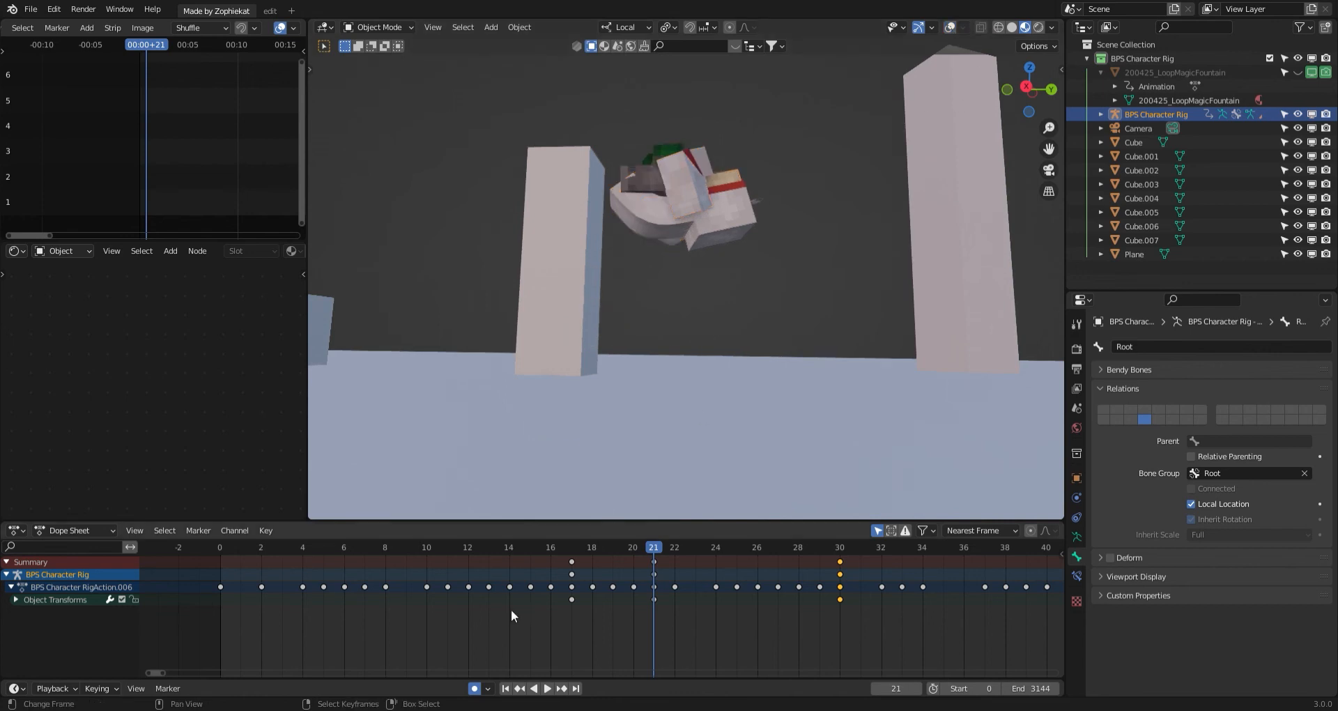
{"action": "mouse_move", "coordinate": [578, 586]}
{"action": "left_mouse_down"}
{"action": "mouse_move", "coordinate": [628, 587]}
{"action": "mouse_move", "coordinate": [575, 590]}
{"action": "left_mouse_up"}
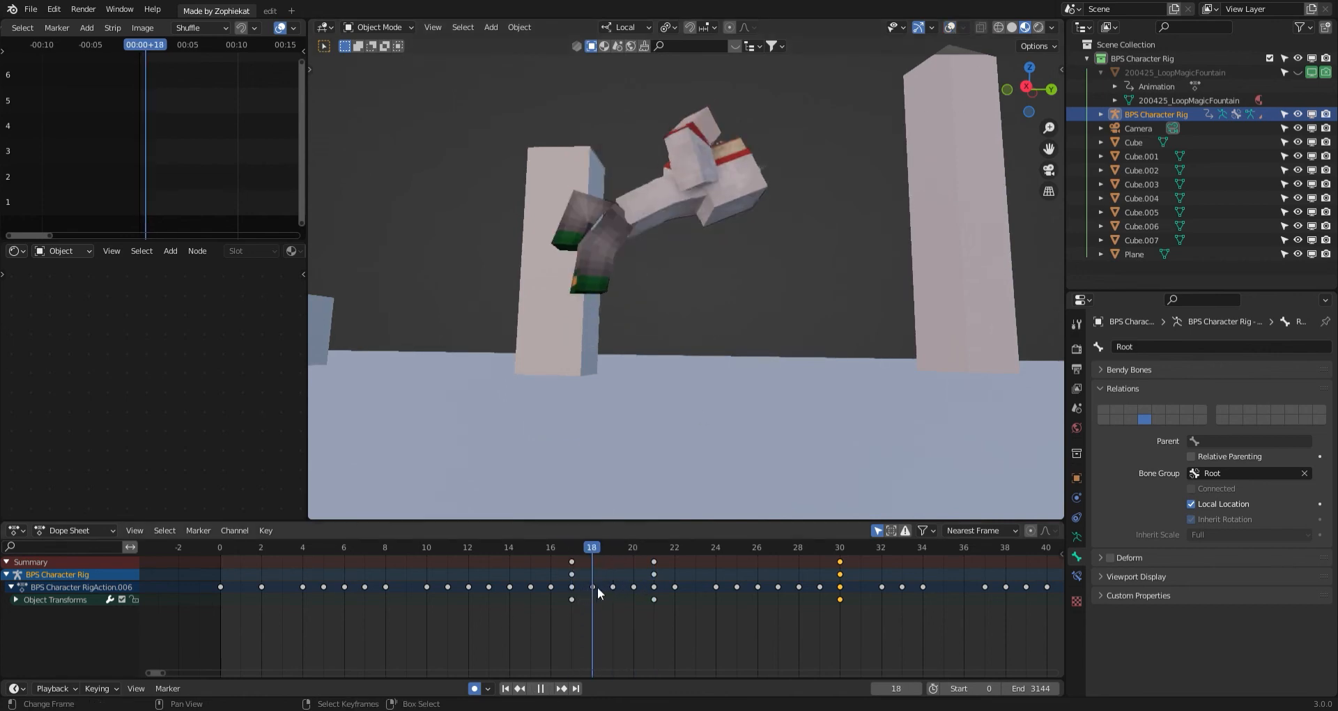
{"action": "left_click_drag", "start_coordinate": [721, 579], "coordinate": [568, 576]}
Delete the rig's object keyframe at frame 21 and scrub the jump without it.
{"action": "left_click", "coordinate": [653, 567]}
{"action": "key", "text": "x"}
{"action": "left_click", "coordinate": [654, 567]}
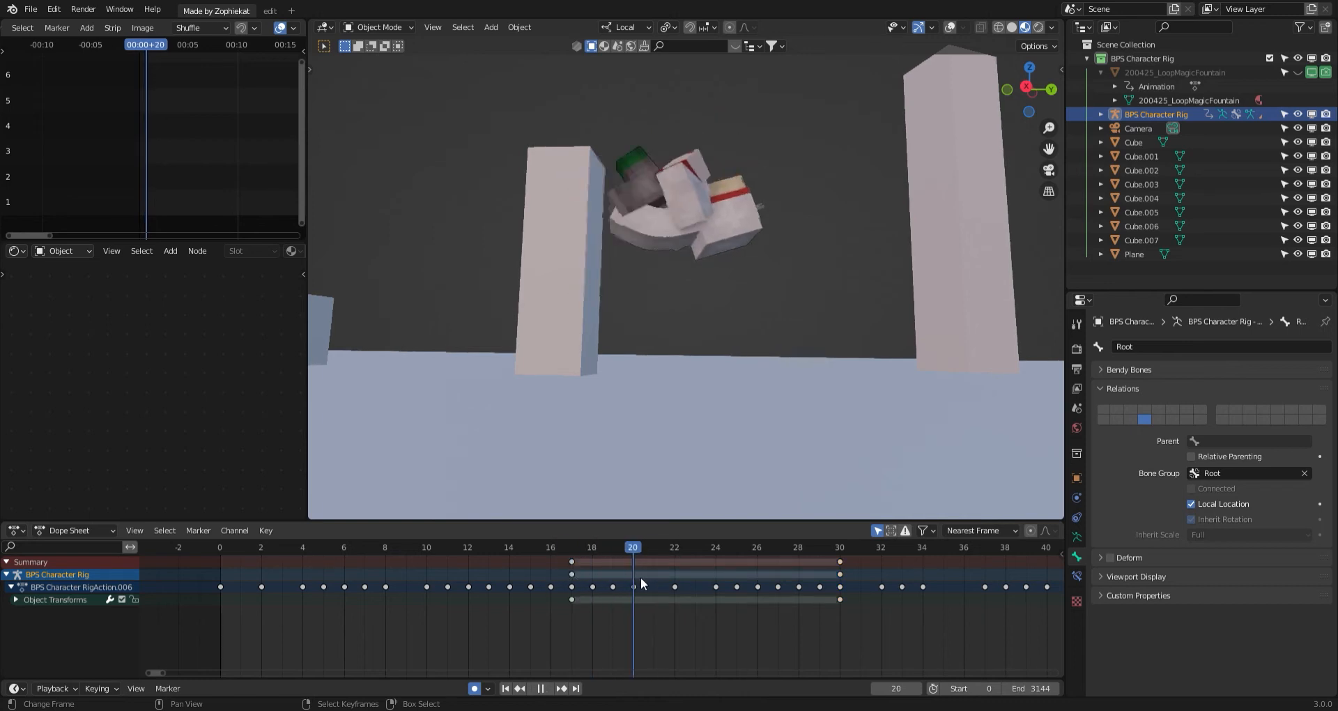
{"action": "left_click_drag", "start_coordinate": [662, 581], "coordinate": [584, 582]}
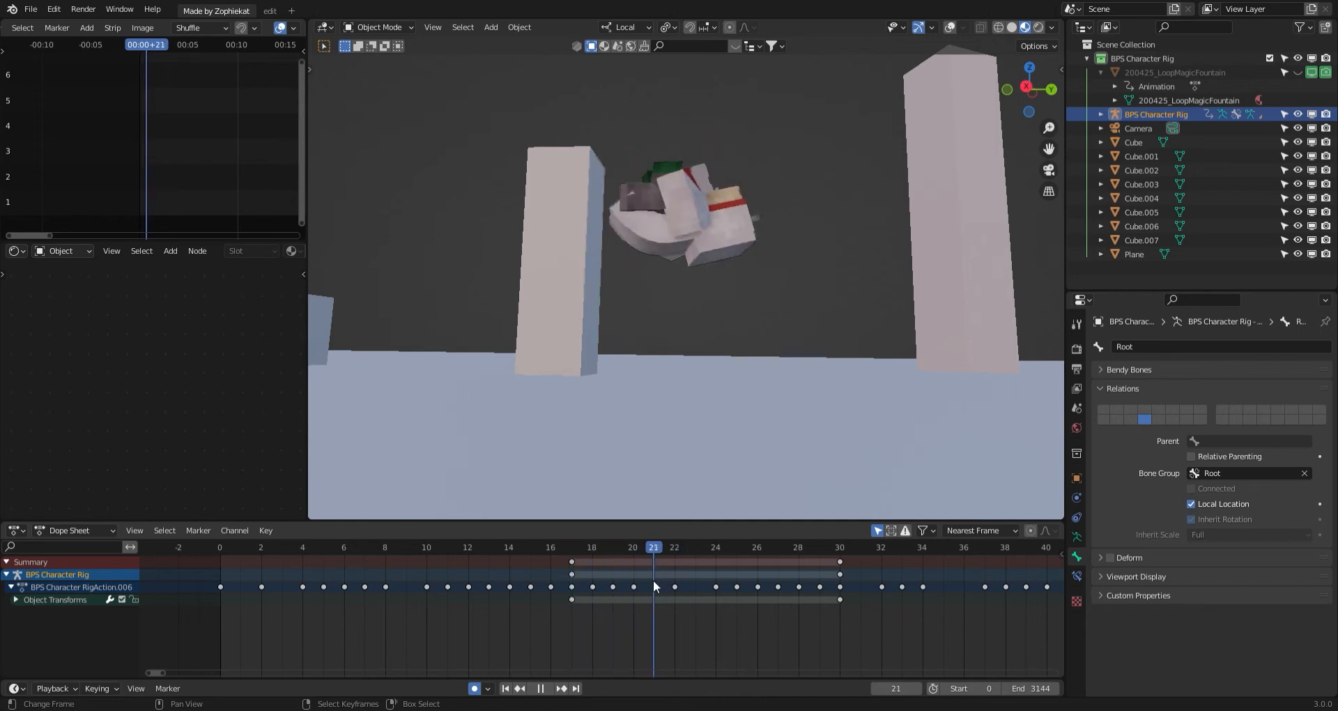
Raise the rig about 0.16 along its local Z axis at frame 21.
{"action": "key", "text": "g"}
{"action": "key", "text": "z"}
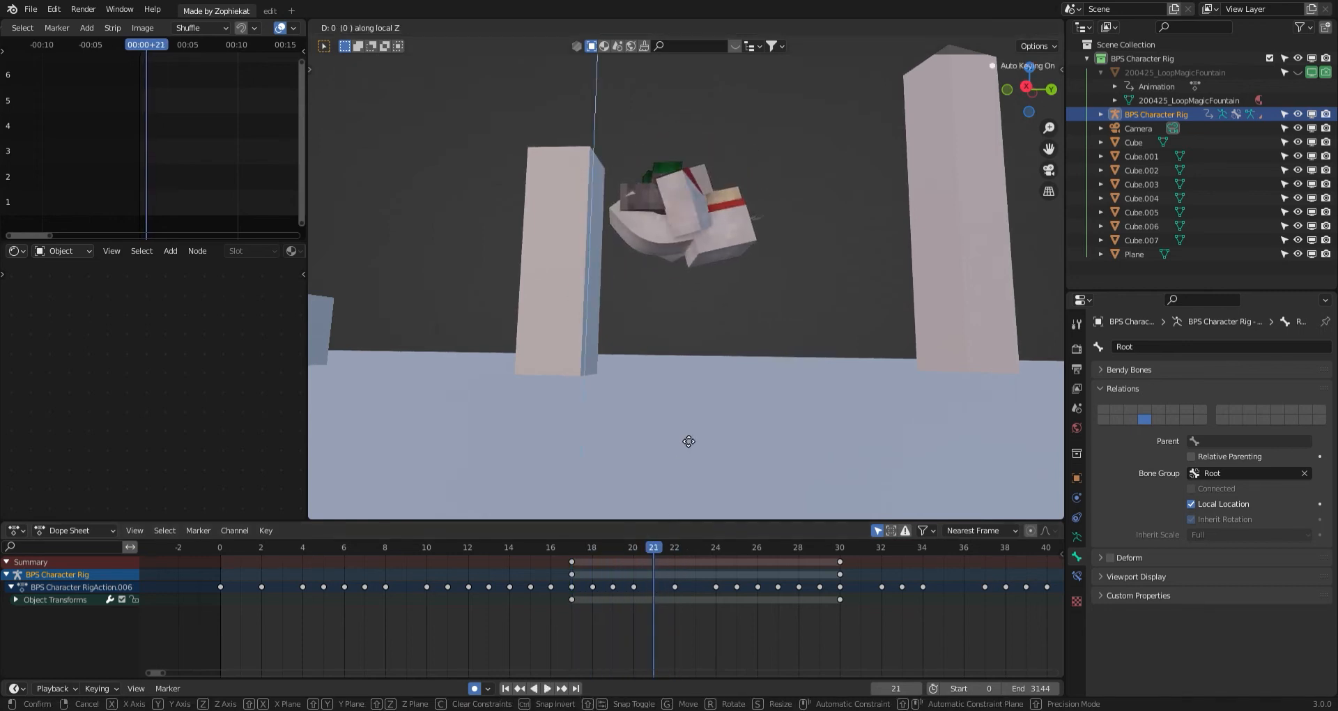
{"action": "left_click", "coordinate": [680, 430]}
{"action": "key", "text": "g"}
{"action": "key", "text": "z"}
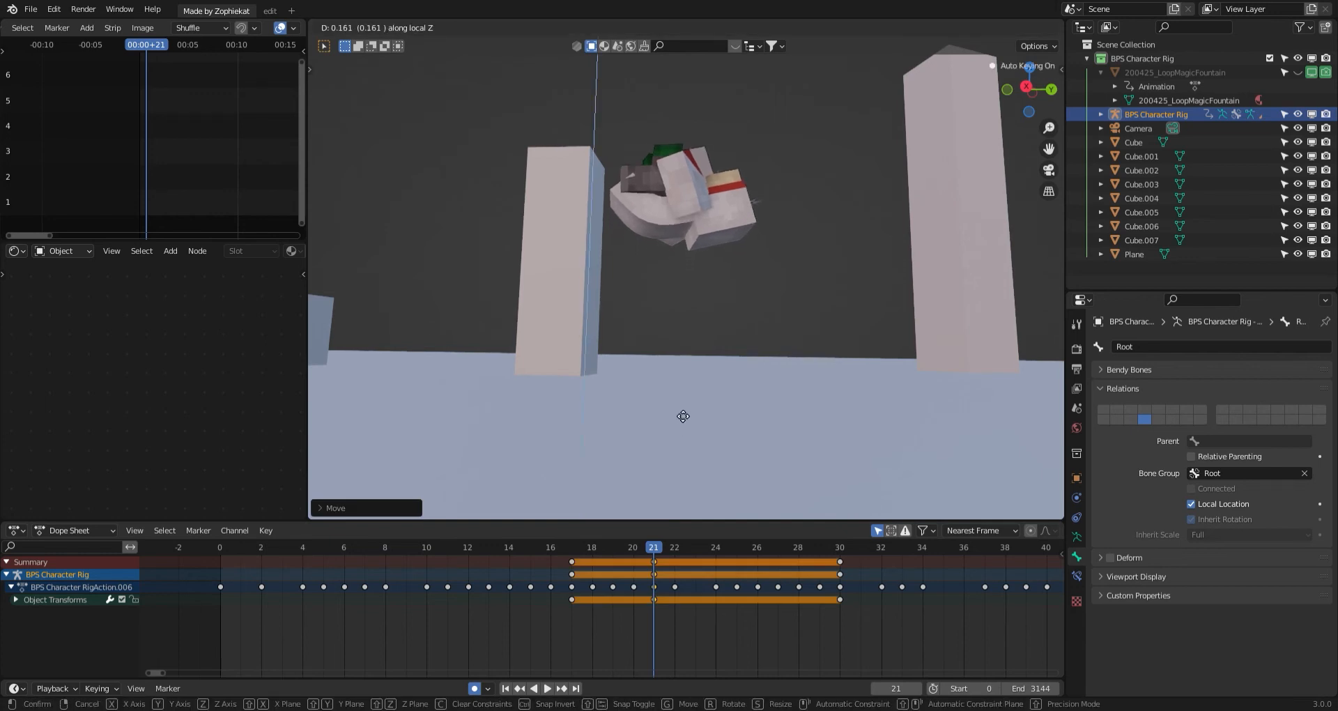
{"action": "left_click", "coordinate": [682, 416]}
Play back the raised jump, backflip and landing from the front.
{"action": "key", "text": "space"}
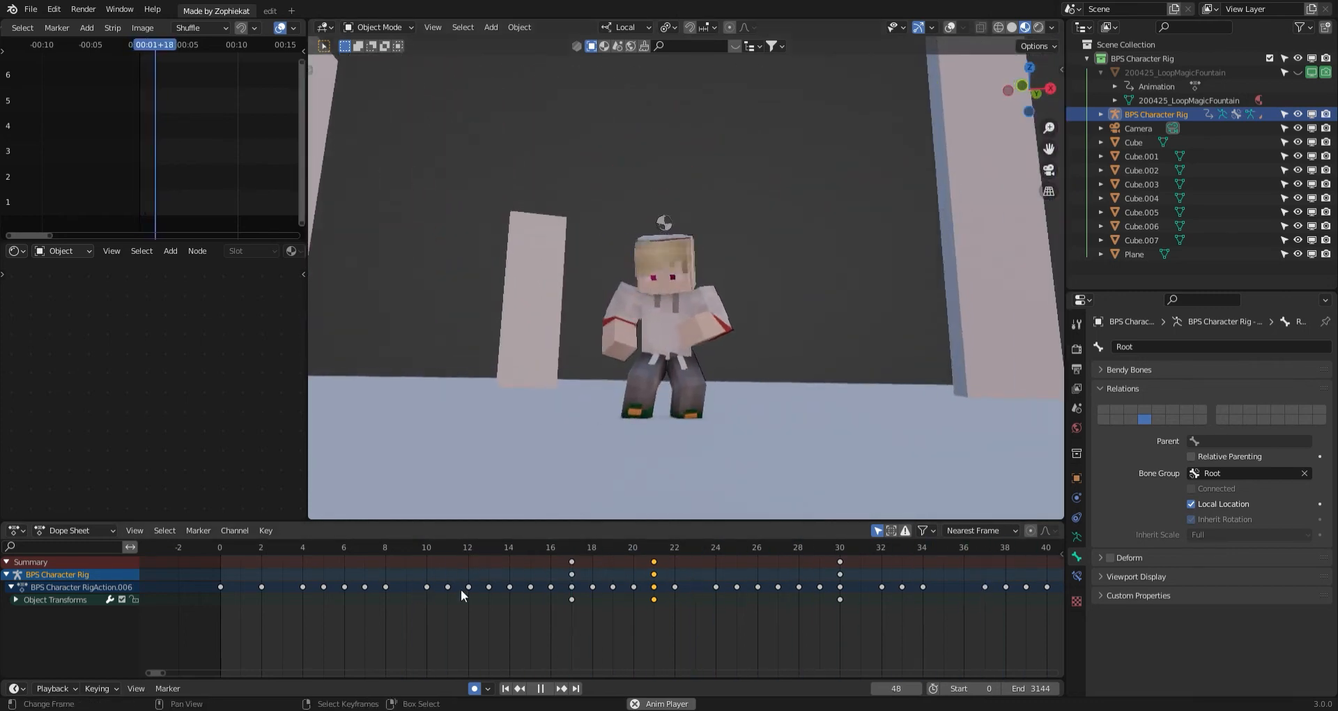
{"action": "left_click", "coordinate": [461, 589]}
{"action": "key", "text": "Escape"}
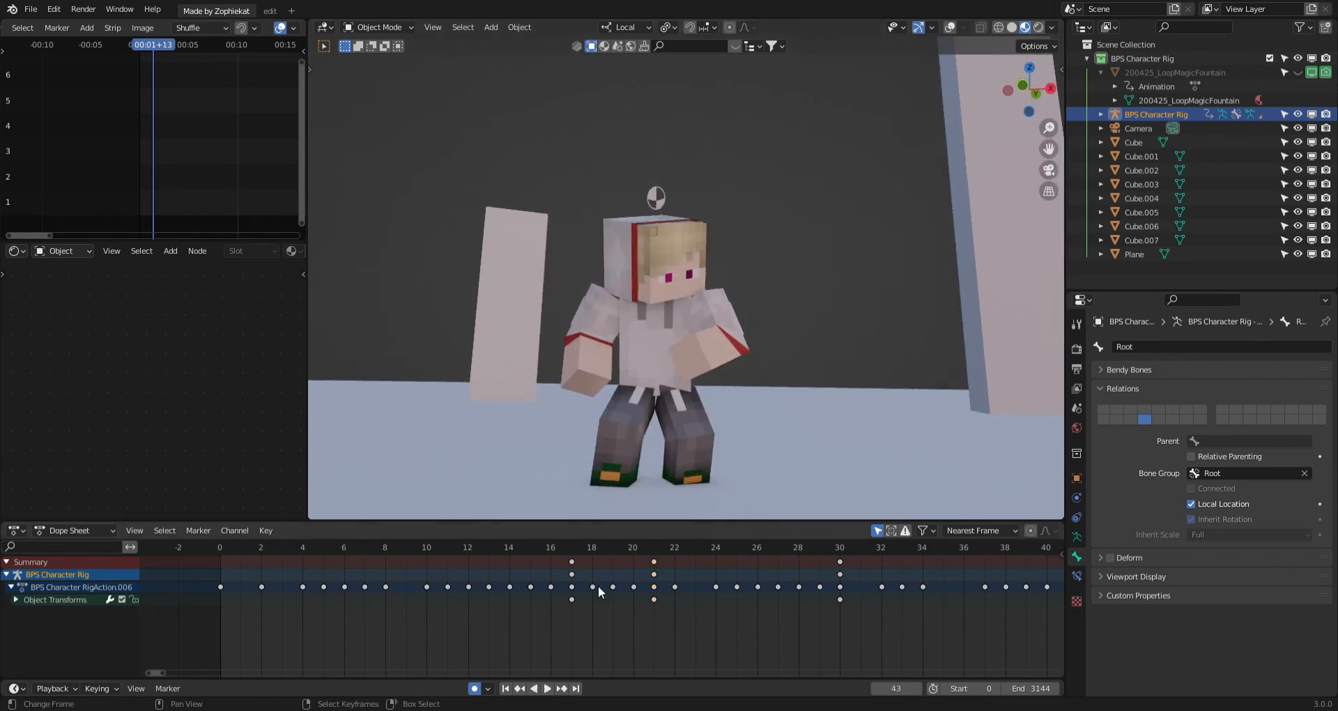
{"action": "left_click", "coordinate": [474, 587]}
{"action": "key", "text": "space"}
{"action": "left_click", "coordinate": [488, 585]}
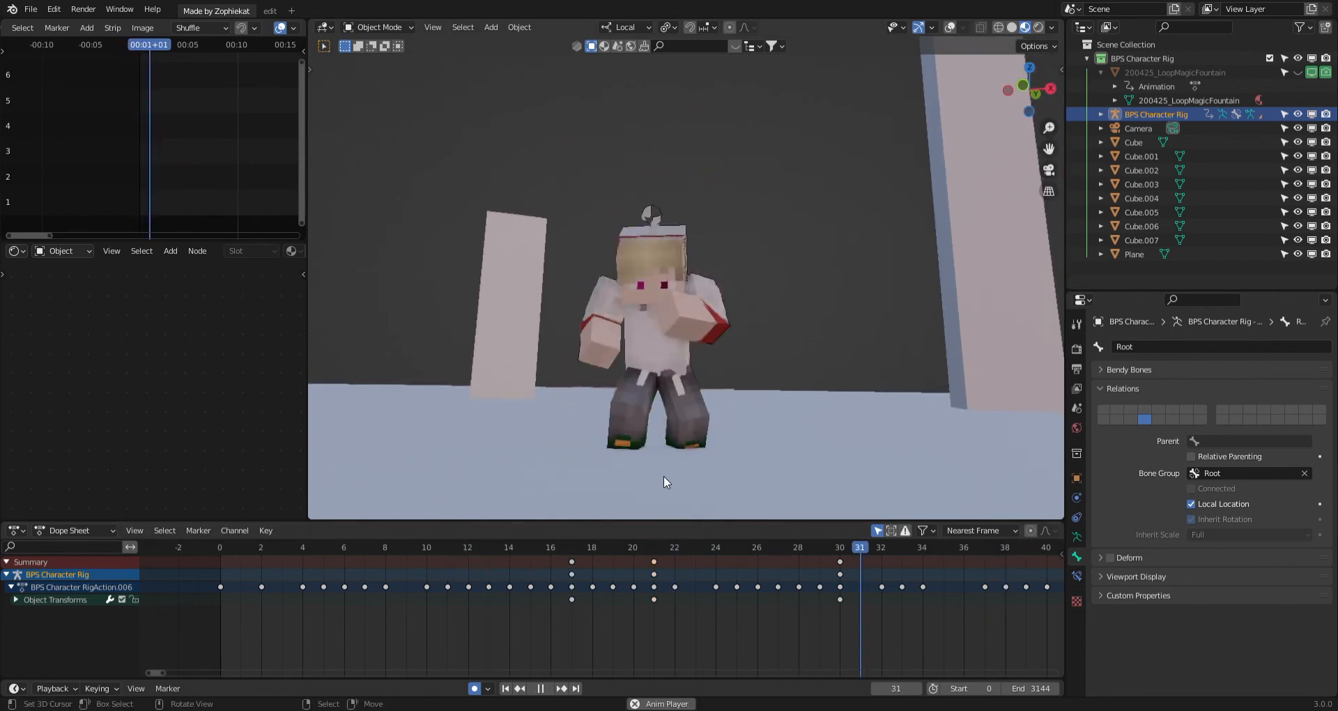
Keyframe the rig's object location at frame 27 and shift the rig at frame 26.
{"action": "left_click_drag", "start_coordinate": [536, 611], "coordinate": [783, 577]}
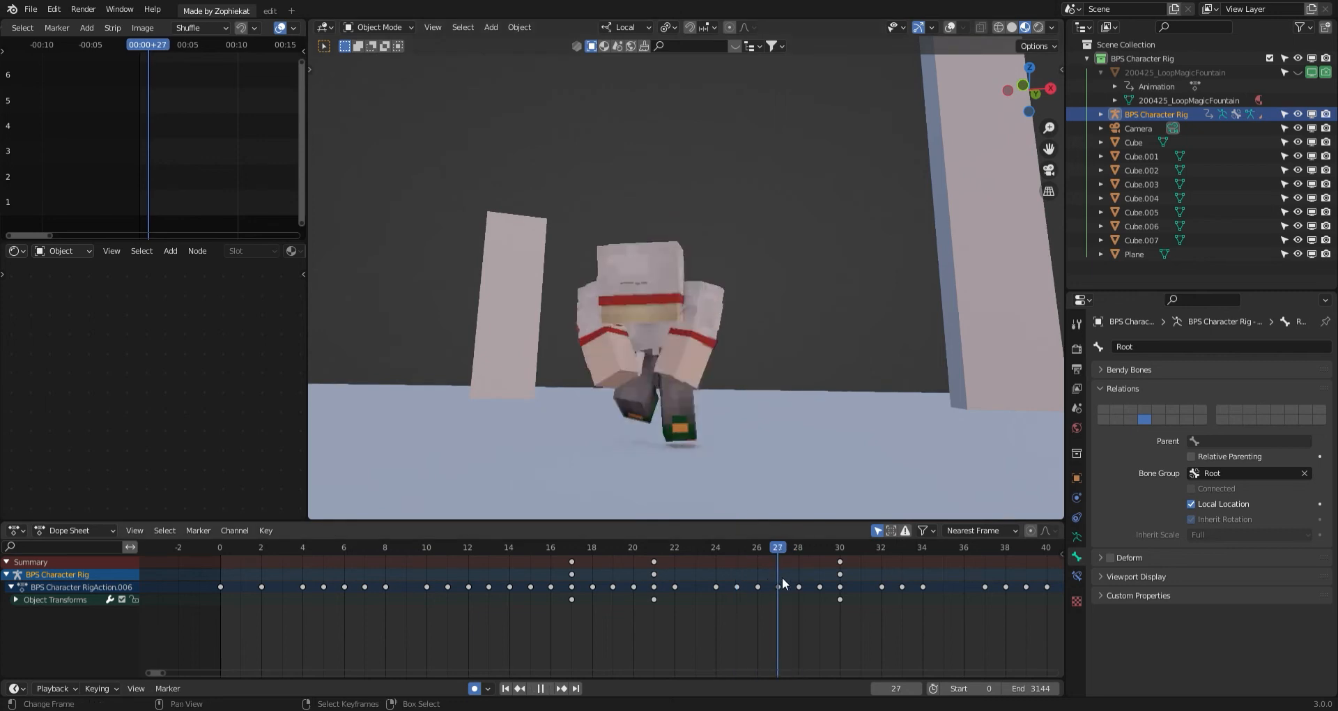
{"action": "left_click", "coordinate": [814, 426]}
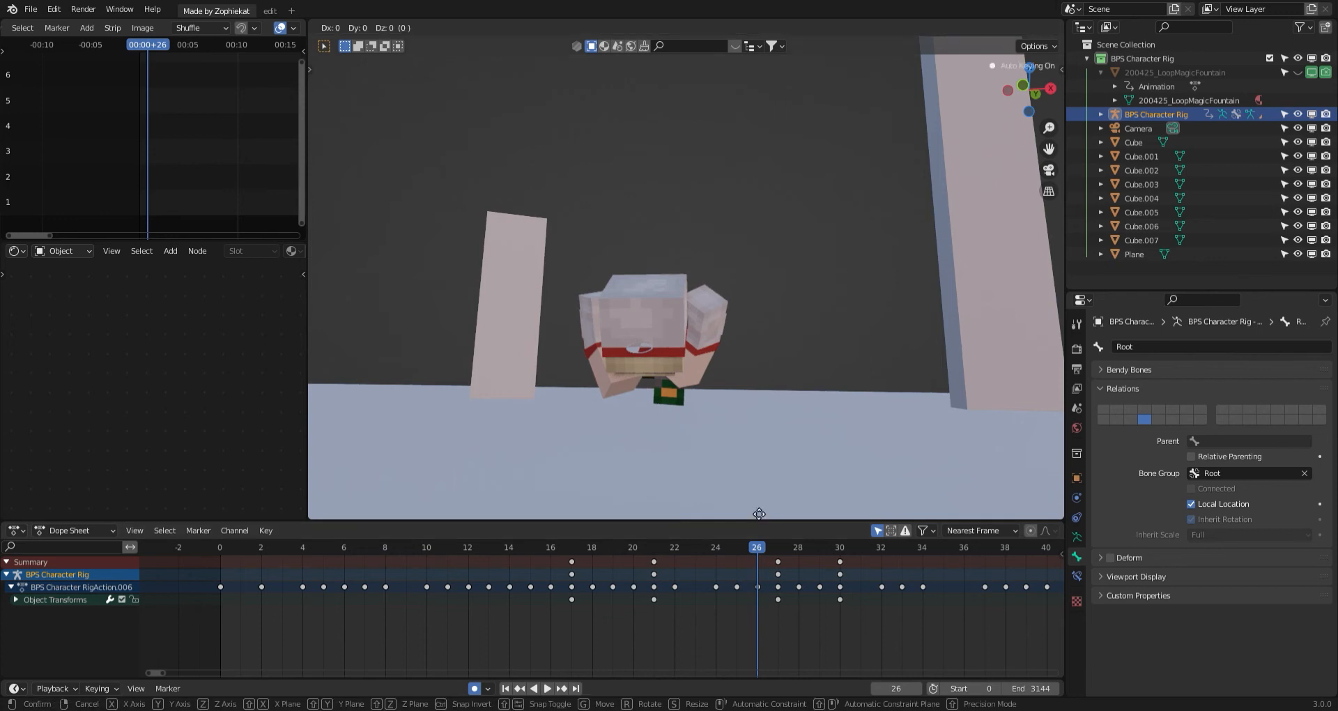
{"action": "key", "text": "g"}
{"action": "left_click", "coordinate": [750, 463]}
Play back the adjusted landing while viewing it from several sides.
{"action": "key", "text": "space"}
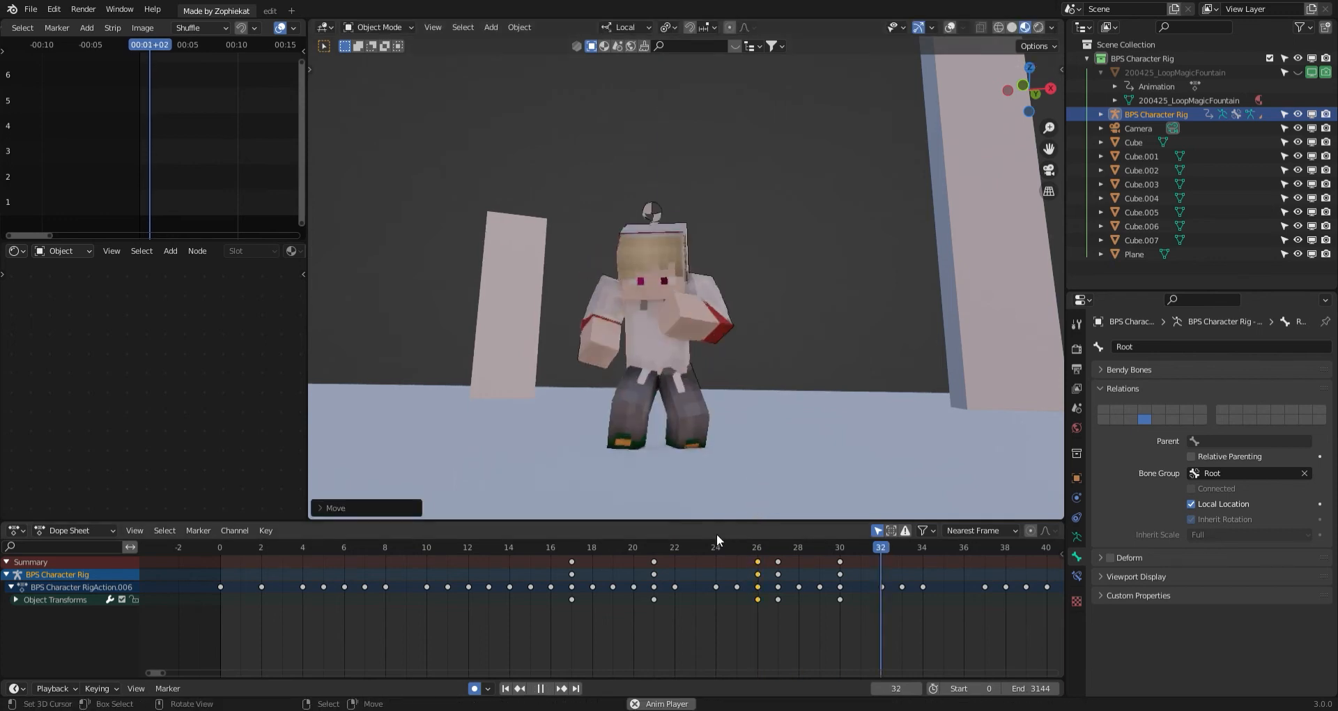
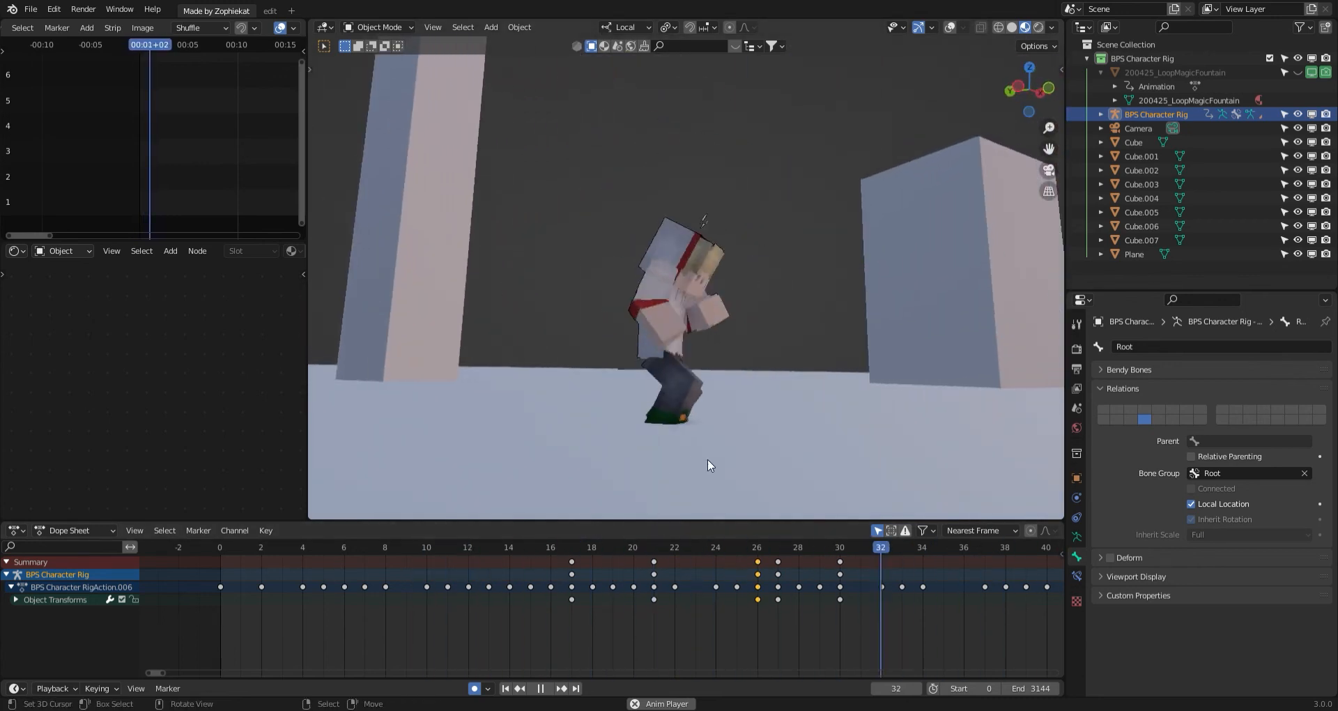
{"action": "key", "text": "space"}
{"action": "middle_click_drag", "start_coordinate": [647, 458], "coordinate": [637, 583]}
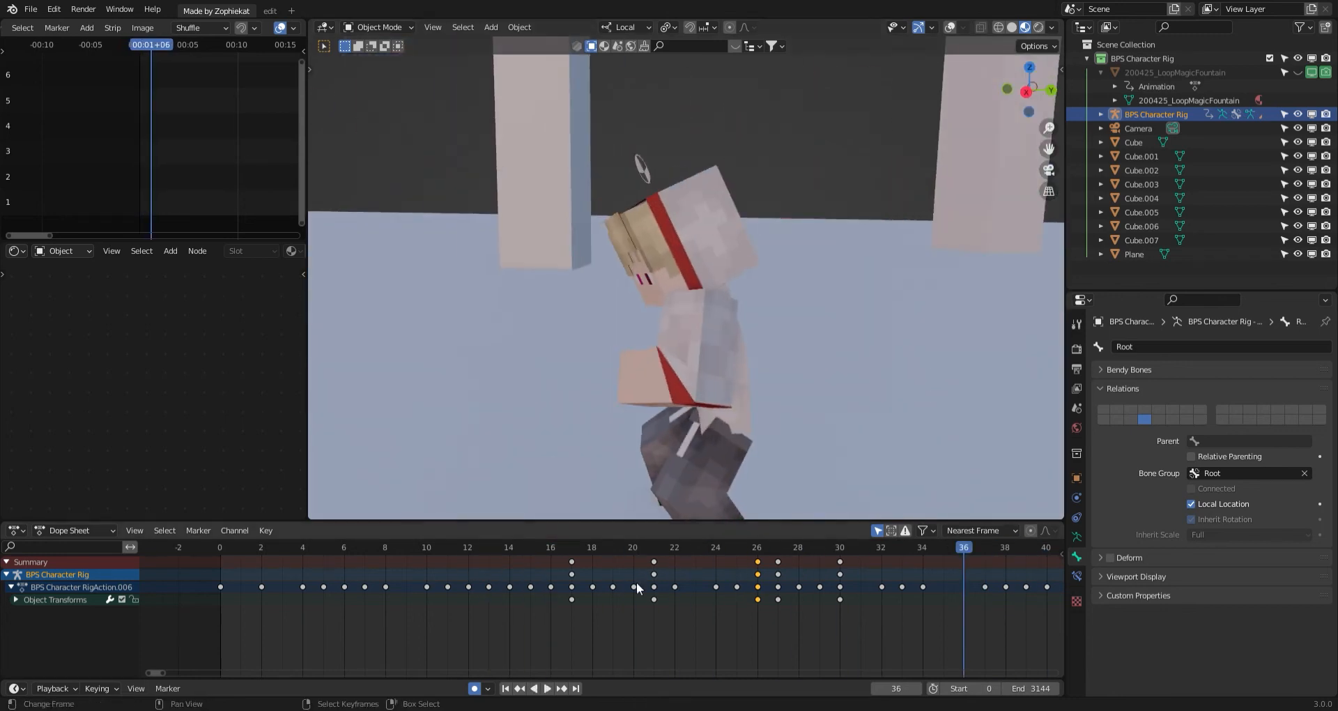
Turn the viewport overlays back on and return the character rig to Pose Mode.
{"action": "key", "text": "alt+a"}
{"action": "middle_click_drag", "start_coordinate": [750, 448], "coordinate": [883, 237]}
{"action": "left_click", "coordinate": [944, 28]}
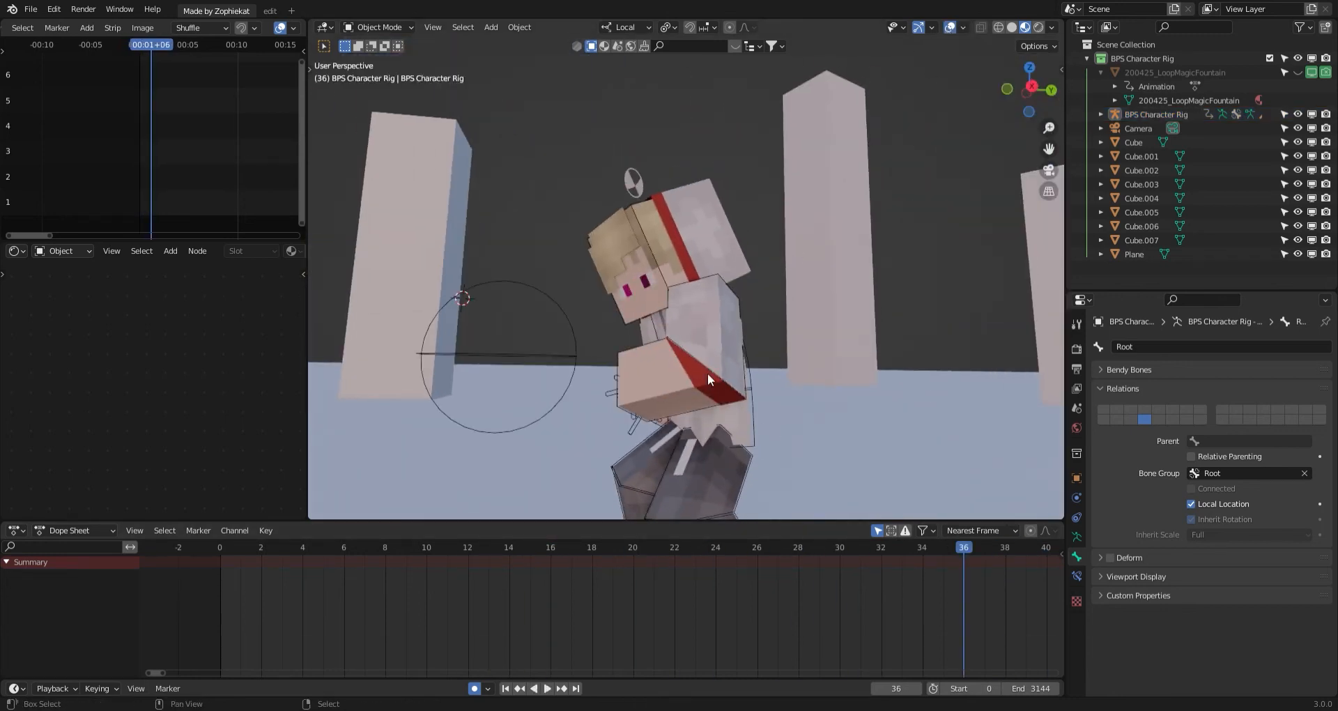
{"action": "left_click", "coordinate": [775, 465]}
{"action": "left_click", "coordinate": [703, 397]}
{"action": "key", "text": "ctrl+Tab"}
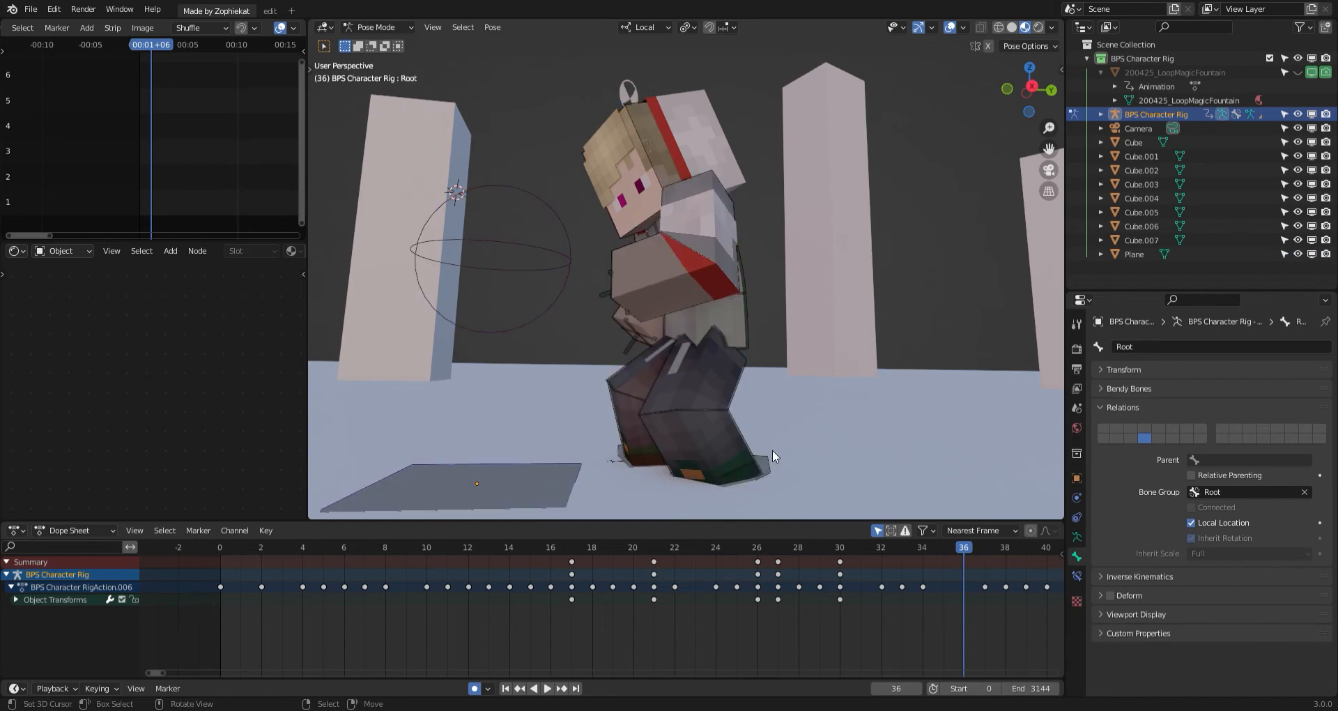
Select the Leg IK.L bone and review the landing from frame 26 onward from the front.
{"action": "right_click", "coordinate": [774, 453]}
{"action": "right_click", "coordinate": [766, 460]}
{"action": "mouse_move", "coordinate": [766, 461]}
{"action": "middle_mouse_down"}
{"action": "mouse_move", "coordinate": [872, 461]}
{"action": "mouse_move", "coordinate": [767, 482]}
{"action": "middle_mouse_up"}
{"action": "left_click", "coordinate": [758, 567]}
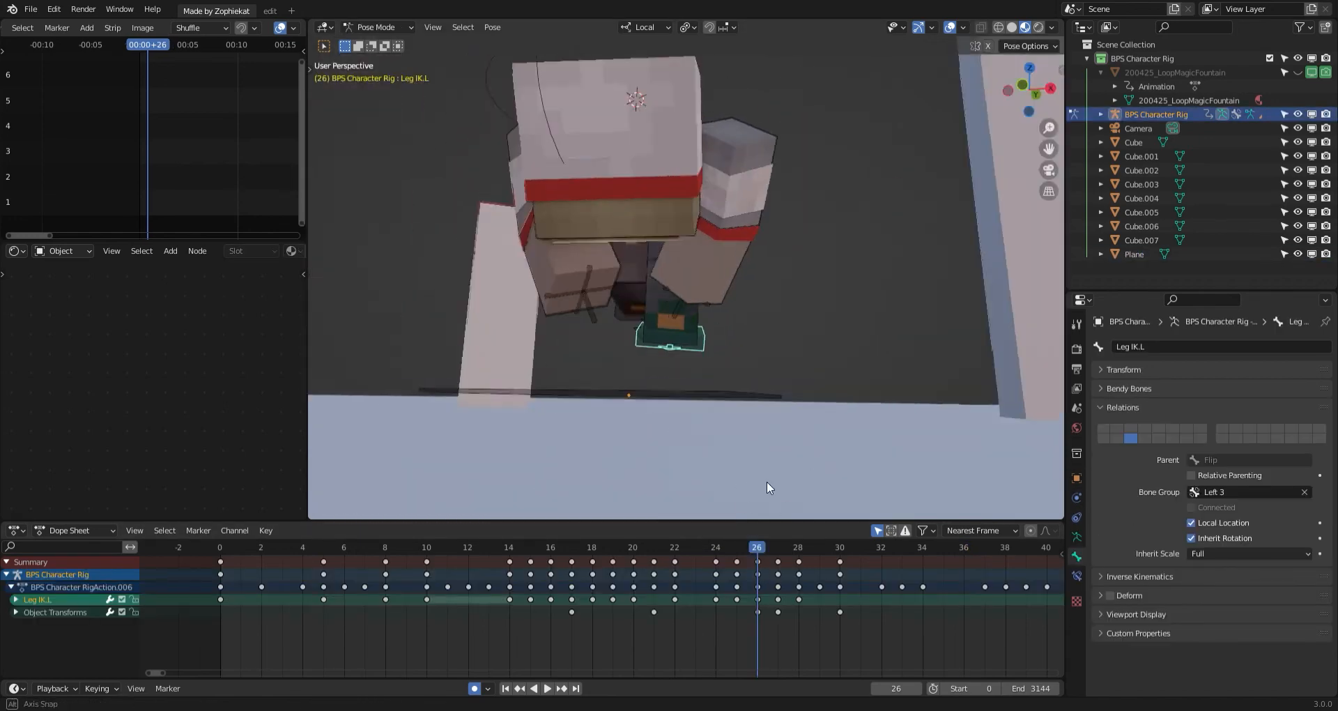
{"action": "key", "text": "Right"}
{"action": "key", "text": "Right"}
{"action": "key", "text": "Right"}
{"action": "key", "text": "Right"}
{"action": "key", "text": "Right"}
{"action": "key", "text": "space"}
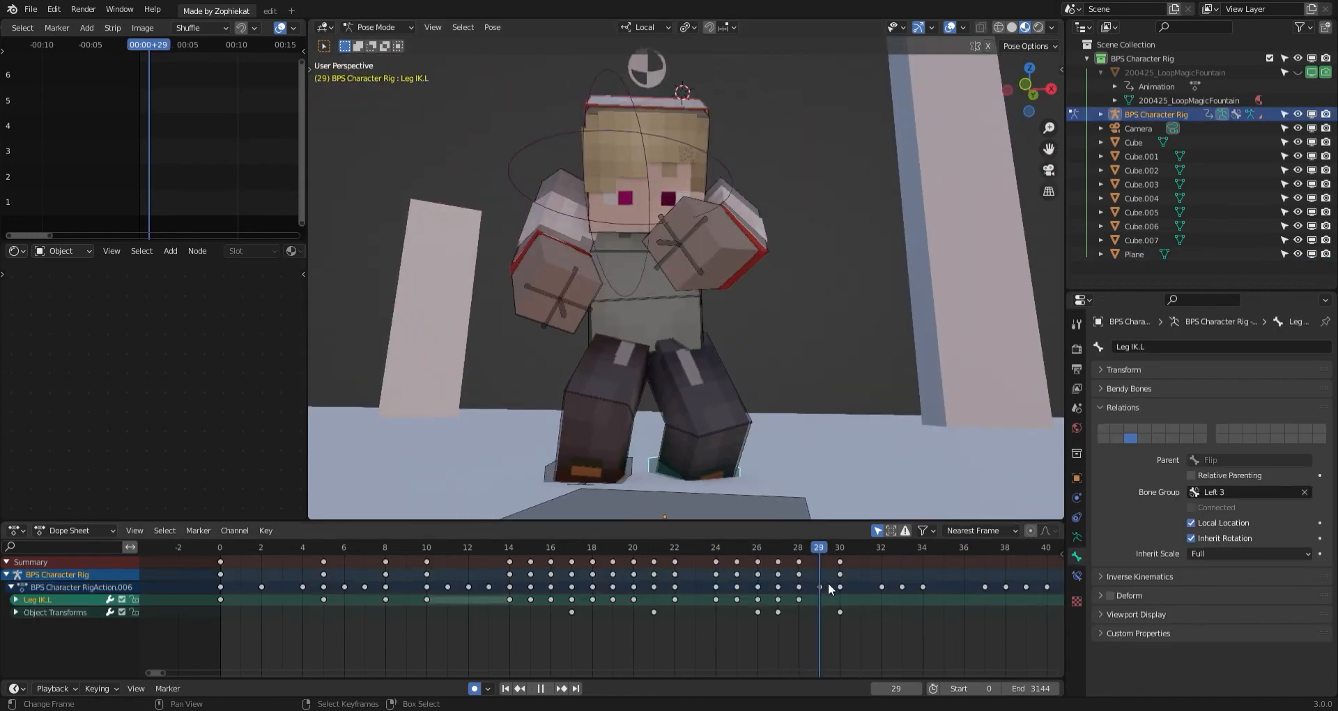
Select the Pelvis bone, shift it at frames 27 and 29 of the landing, and play back the motion.
{"action": "right_click", "coordinate": [710, 313]}
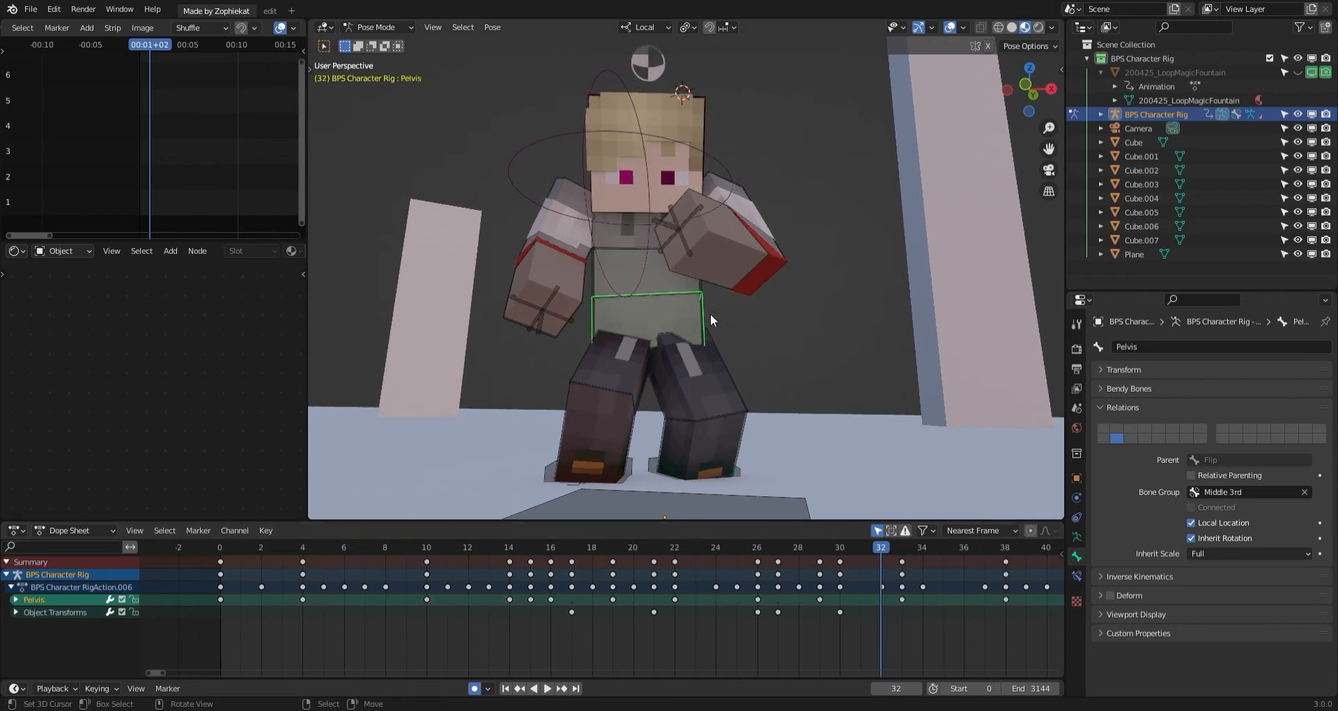
{"action": "left_click", "coordinate": [819, 624]}
{"action": "left_click_drag", "start_coordinate": [809, 618], "coordinate": [812, 587]}
{"action": "key", "text": "g"}
{"action": "left_click", "coordinate": [752, 452]}
{"action": "key", "text": "g"}
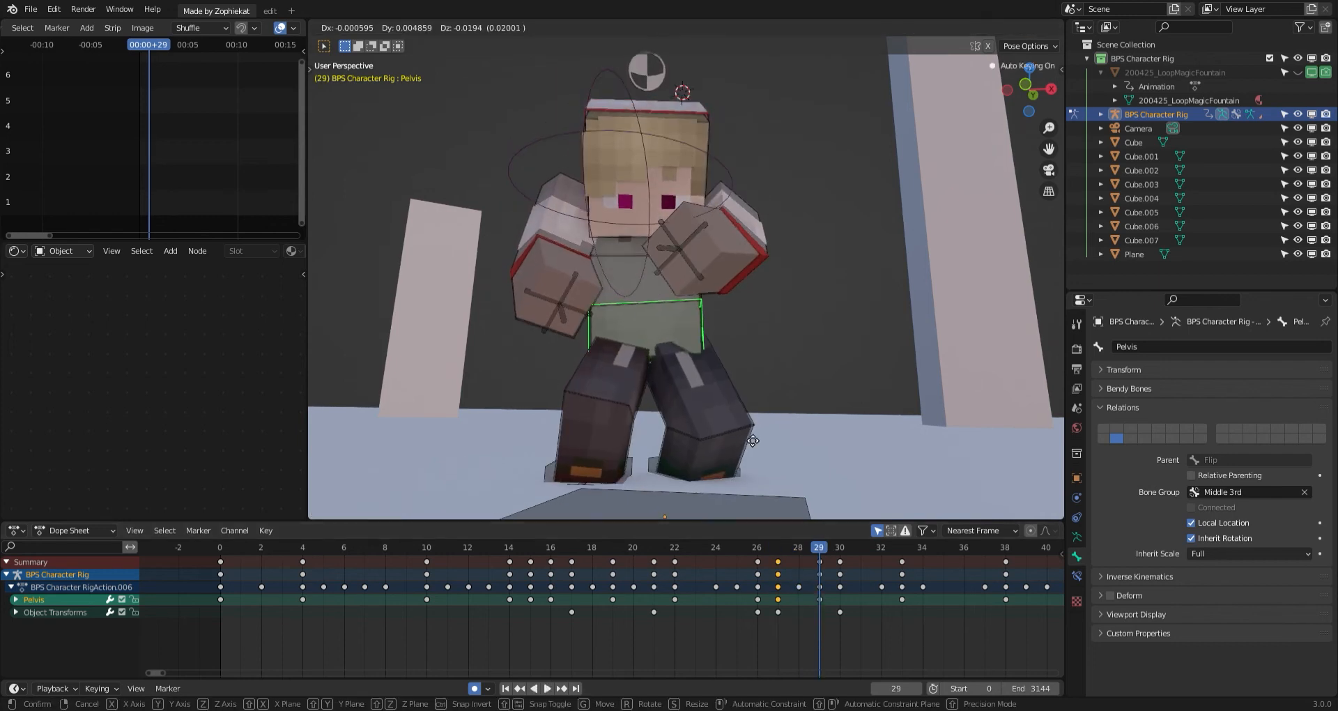
{"action": "left_click", "coordinate": [754, 454]}
{"action": "left_click_drag", "start_coordinate": [824, 582], "coordinate": [709, 596]}
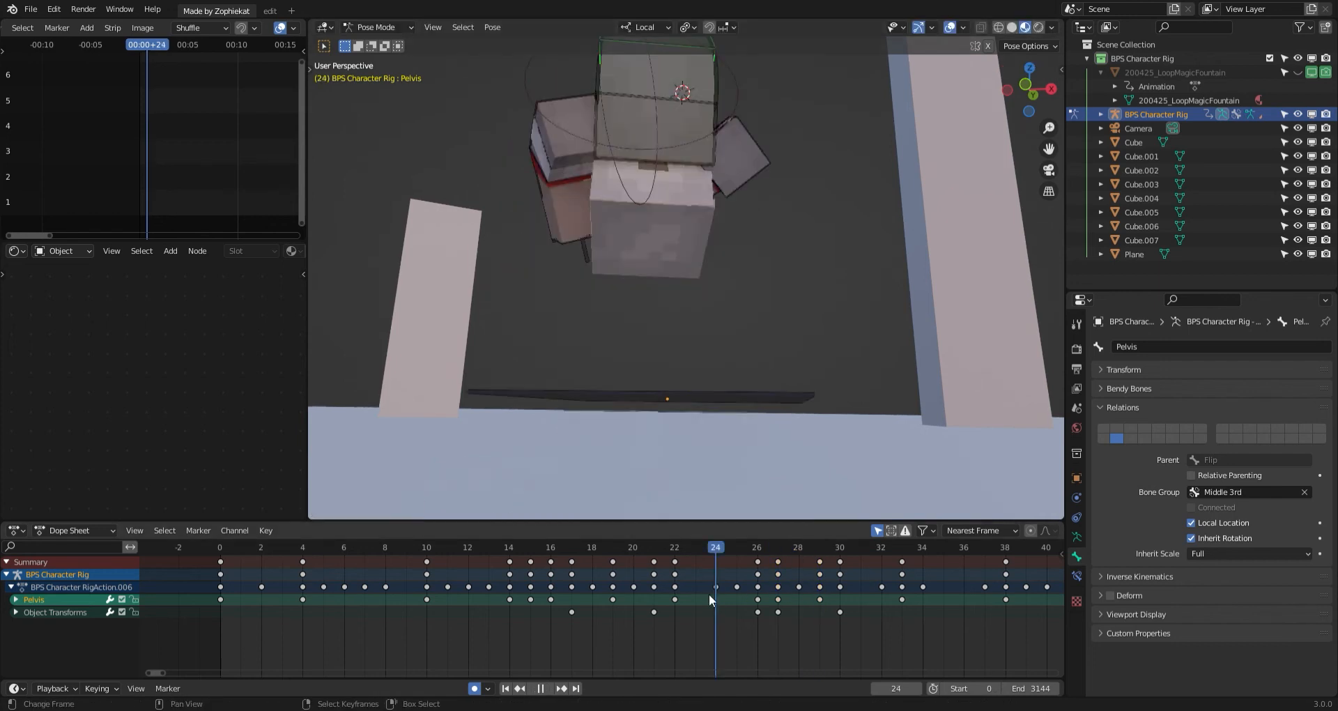
{"action": "key", "text": "space"}
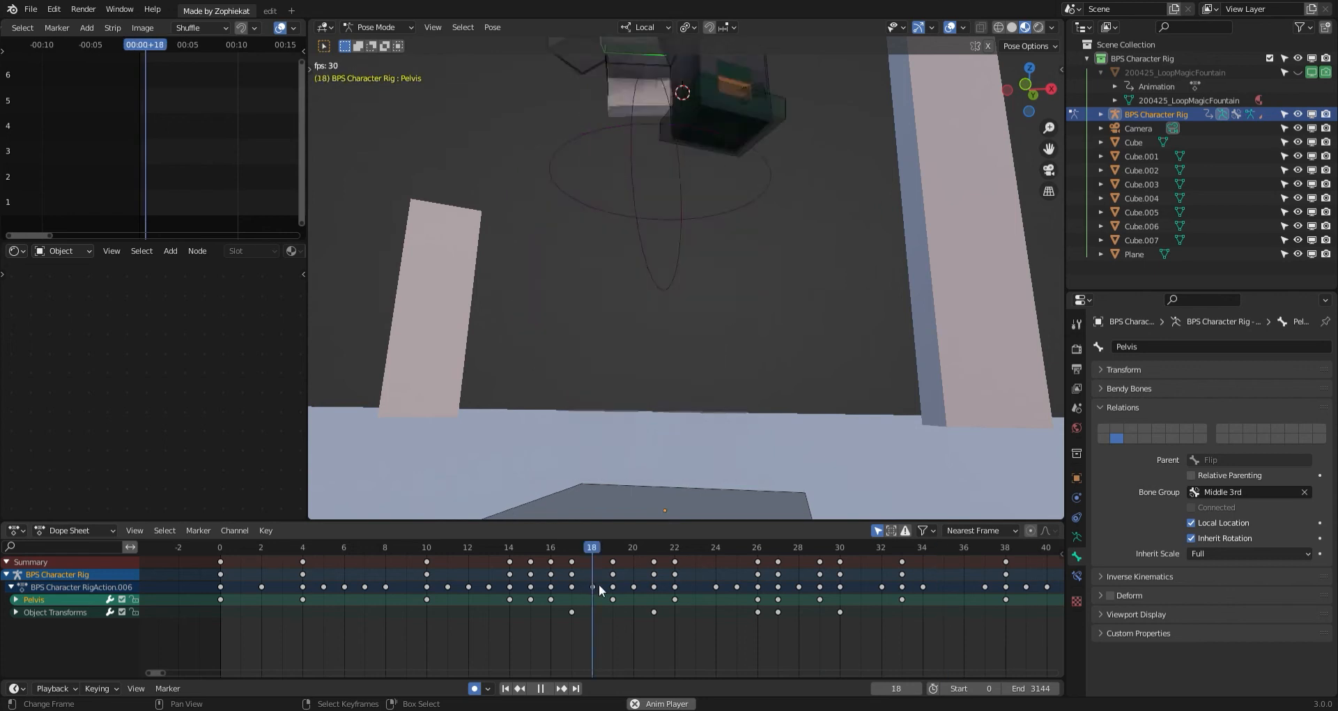
{"action": "key", "text": "space"}
Keyframe the Leg IK.L bone at frame 31 to hold its planted pose from frame 28.
{"action": "left_click", "coordinate": [703, 472]}
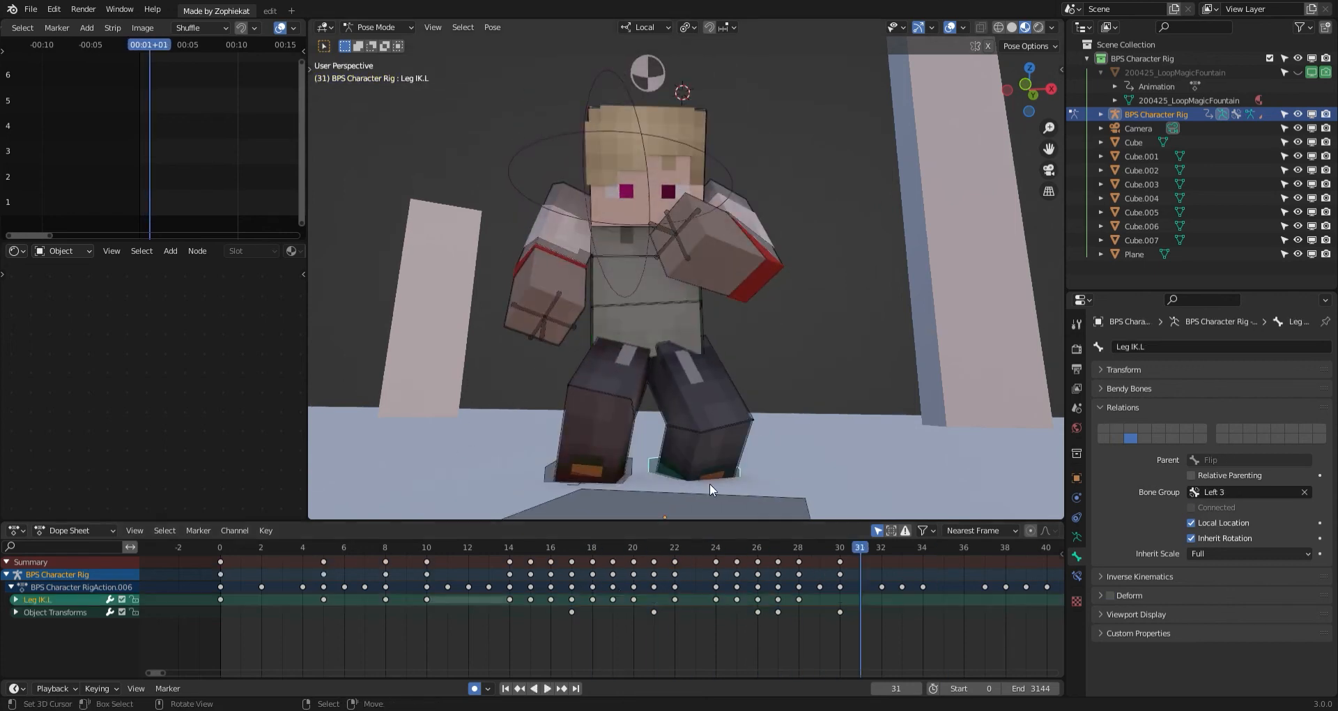
{"action": "left_click_drag", "start_coordinate": [787, 591], "coordinate": [857, 590]}
{"action": "key", "text": "g"}
{"action": "left_click", "coordinate": [869, 503]}
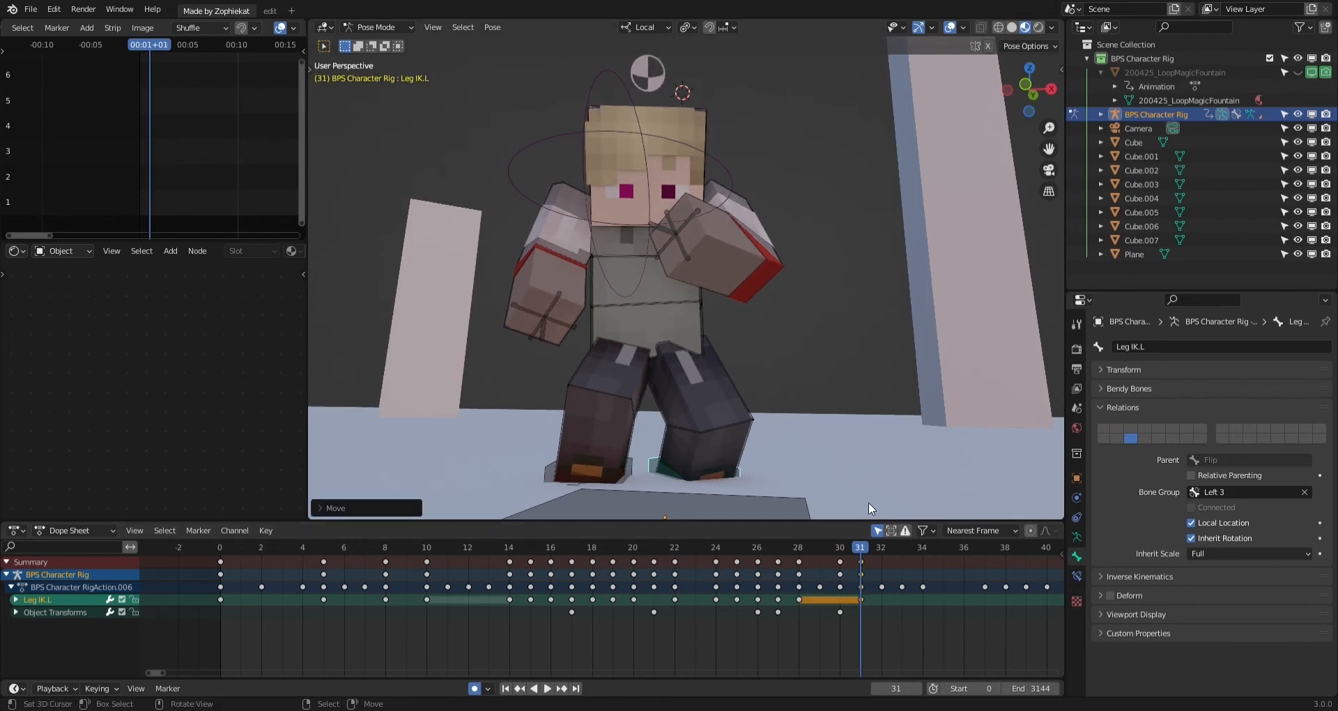
{"action": "left_click", "coordinate": [872, 600]}
{"action": "key", "text": "space"}
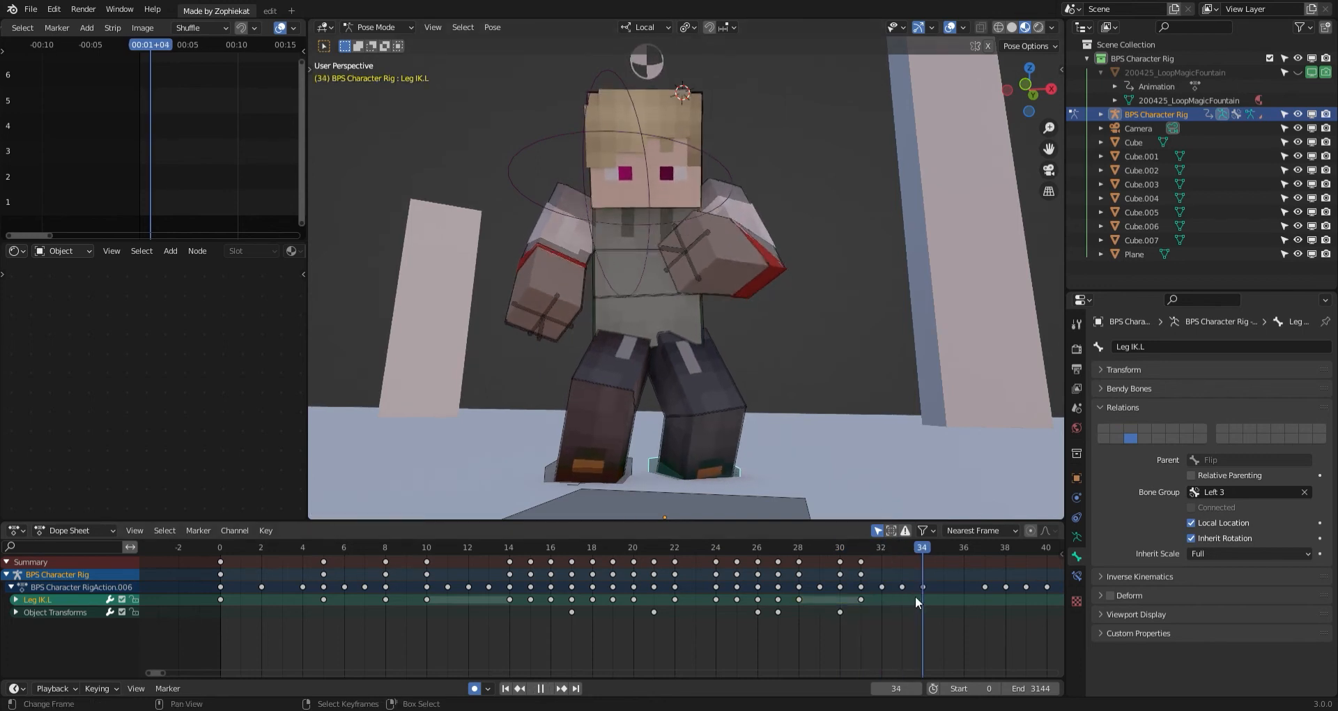
Move and rotate the Leg IK.L foot at frame 33 to start its settling step.
{"action": "mouse_move", "coordinate": [915, 596]}
{"action": "left_mouse_down"}
{"action": "mouse_move", "coordinate": [862, 573]}
{"action": "mouse_move", "coordinate": [902, 578]}
{"action": "left_mouse_up"}
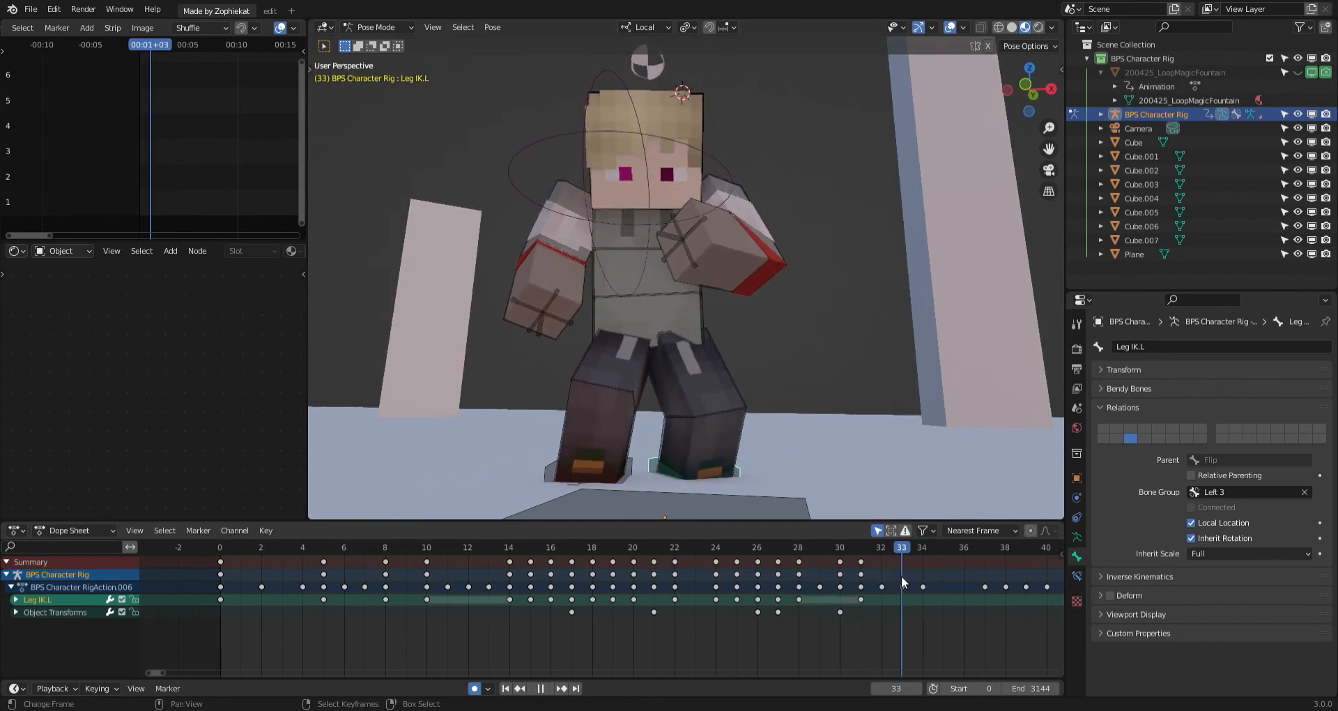
{"action": "middle_click_drag", "start_coordinate": [765, 495], "coordinate": [711, 380]}
{"action": "key", "text": "r"}
{"action": "left_click", "coordinate": [777, 342]}
{"action": "key", "text": "g"}
{"action": "left_click", "coordinate": [784, 338]}
{"action": "key", "text": "r"}
{"action": "key", "text": "r"}
{"action": "left_click", "coordinate": [785, 336]}
{"action": "scroll", "coordinate": [750, 380], "scroll_direction": "up", "scroll_amount": 2}
Move and rotate the Leg IK.L foot flat onto the ground at frame 35, and play back the landing.
{"action": "left_click_drag", "start_coordinate": [917, 547], "coordinate": [942, 580]}
{"action": "middle_click_drag", "start_coordinate": [781, 398], "coordinate": [753, 377]}
{"action": "key", "text": "g"}
{"action": "left_click", "coordinate": [784, 390]}
{"action": "key", "text": "r"}
{"action": "key", "text": "r"}
{"action": "left_click", "coordinate": [784, 378]}
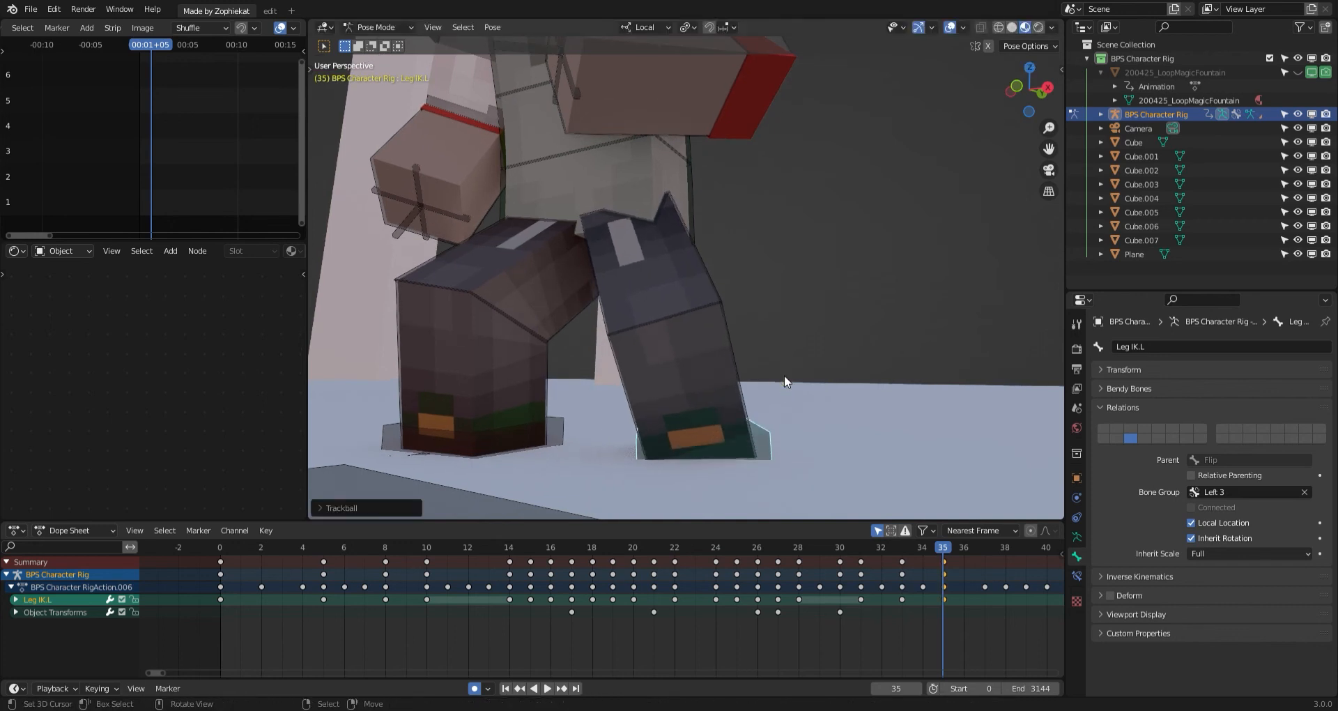
{"action": "key", "text": "r"}
{"action": "key", "text": "r"}
{"action": "left_click", "coordinate": [783, 380]}
{"action": "key", "text": "g"}
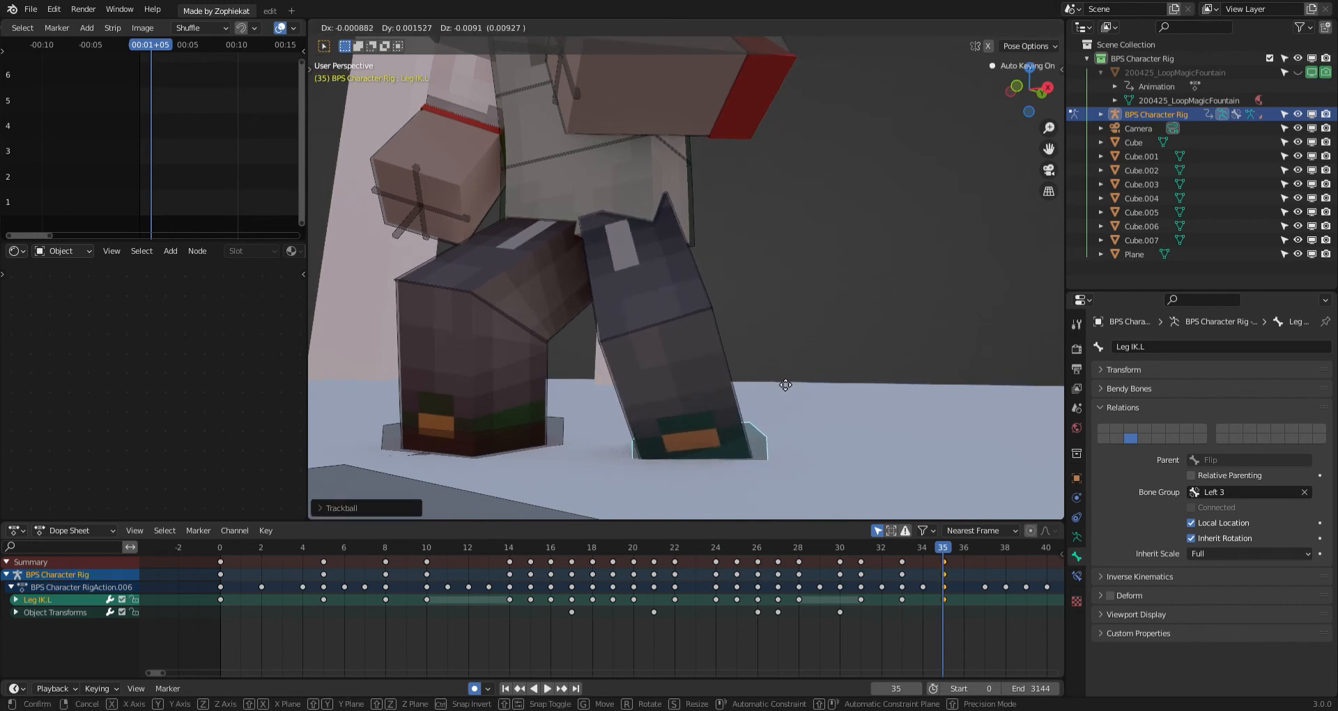
{"action": "left_click", "coordinate": [786, 384]}
{"action": "scroll", "coordinate": [766, 446], "scroll_direction": "down", "scroll_amount": 6}
{"action": "key", "text": "space"}
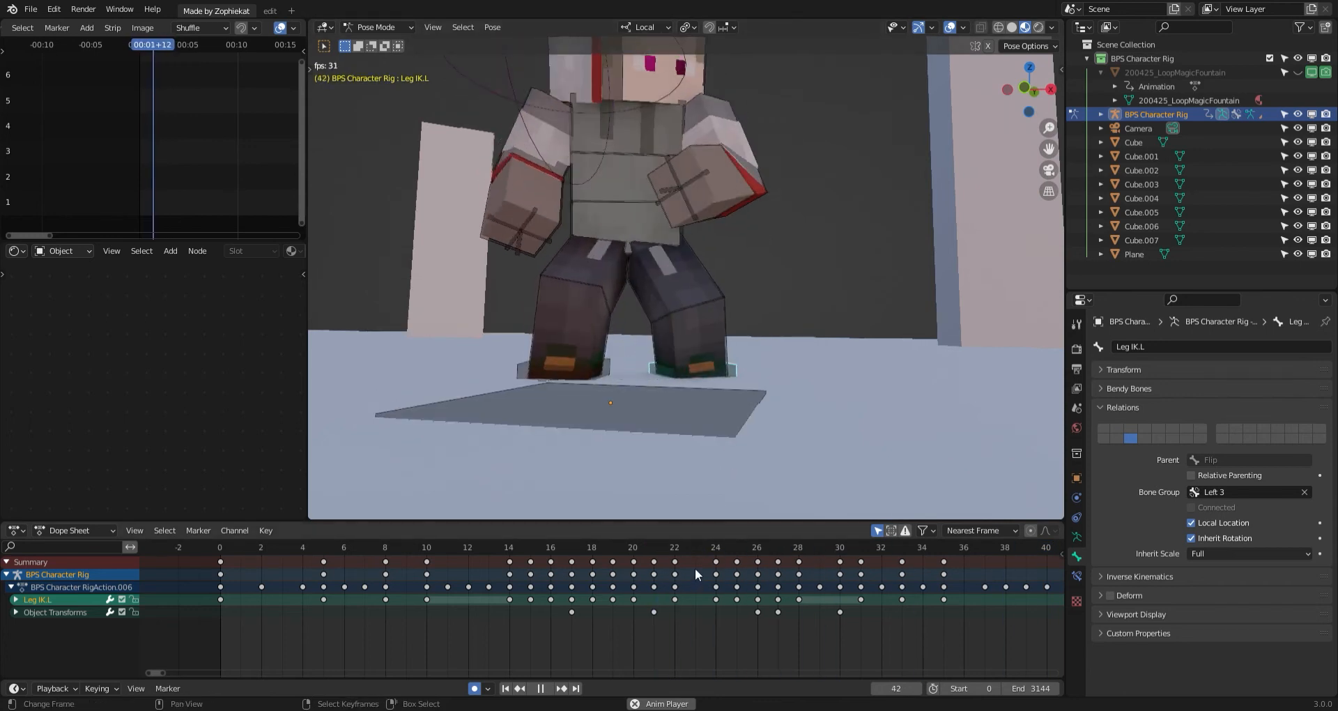
{"action": "key", "text": "Escape"}
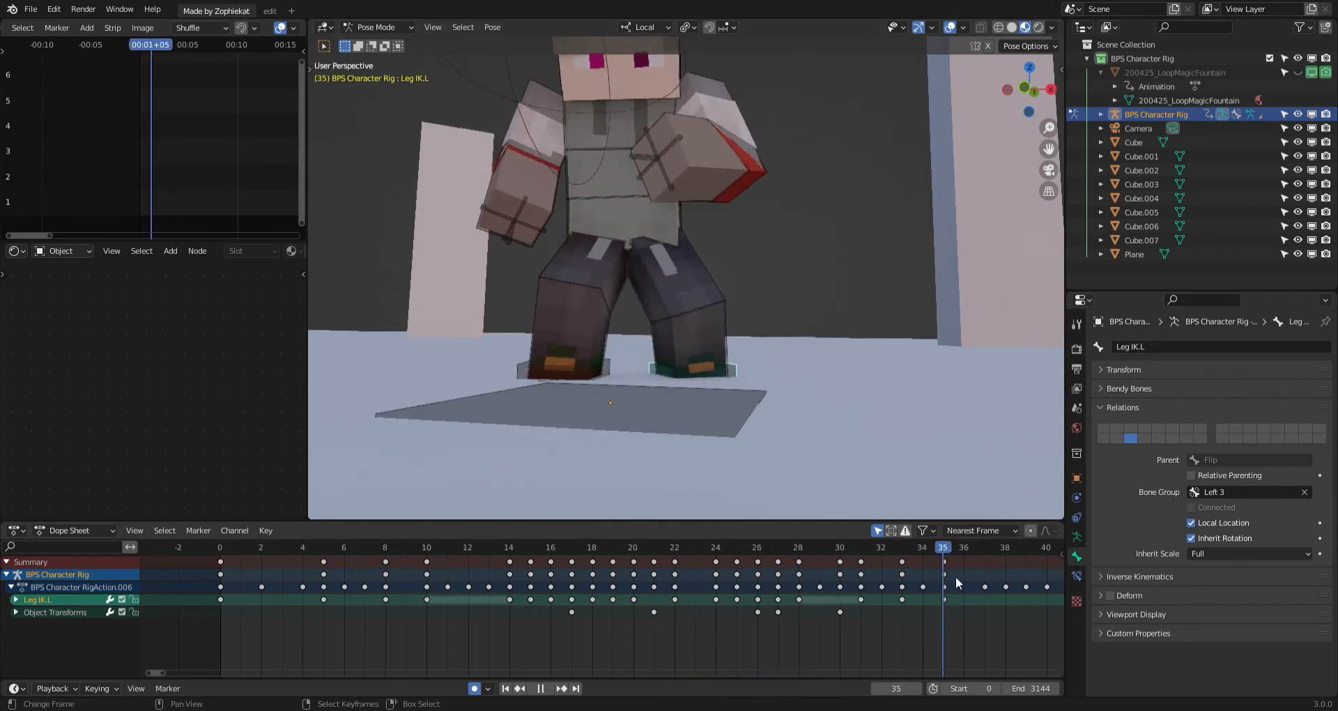
Rotate and shift the Pelvis bone at frame 33 to follow the foot step.
{"action": "left_click", "coordinate": [606, 238]}
{"action": "key", "text": "Right"}
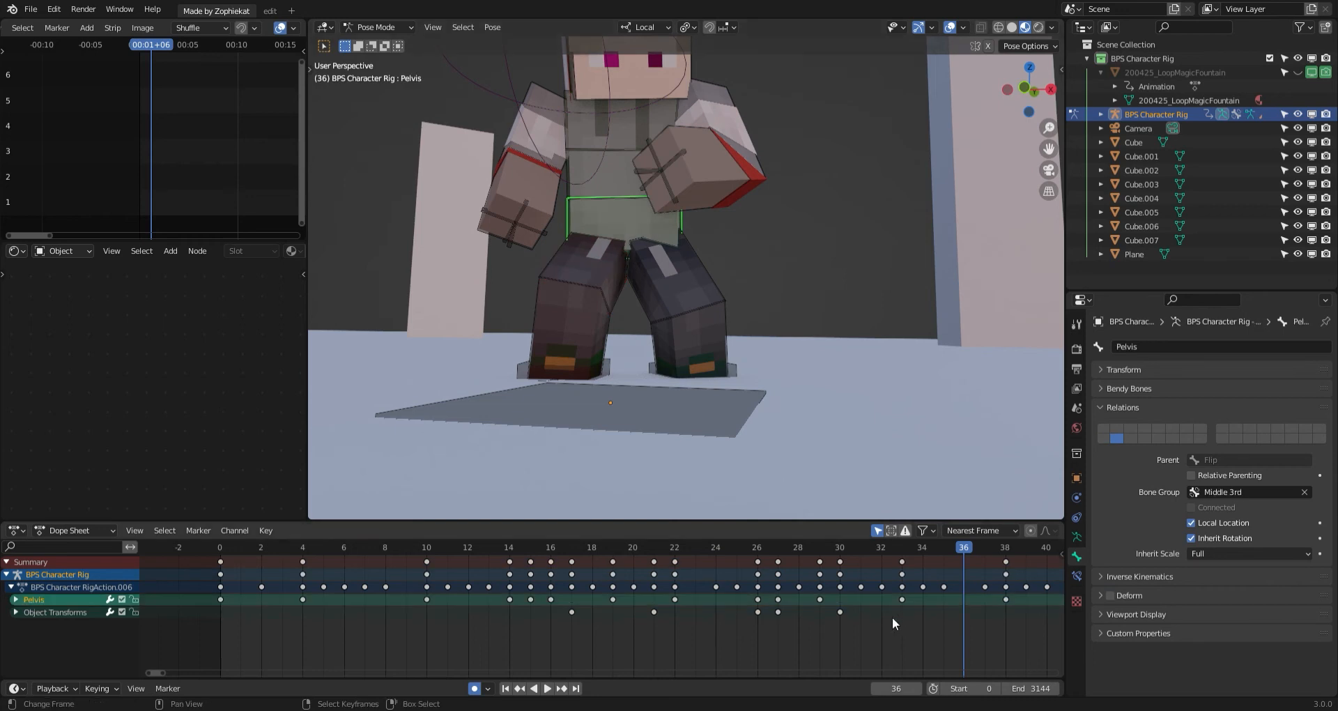
{"action": "key", "text": "ctrl+shift+space"}
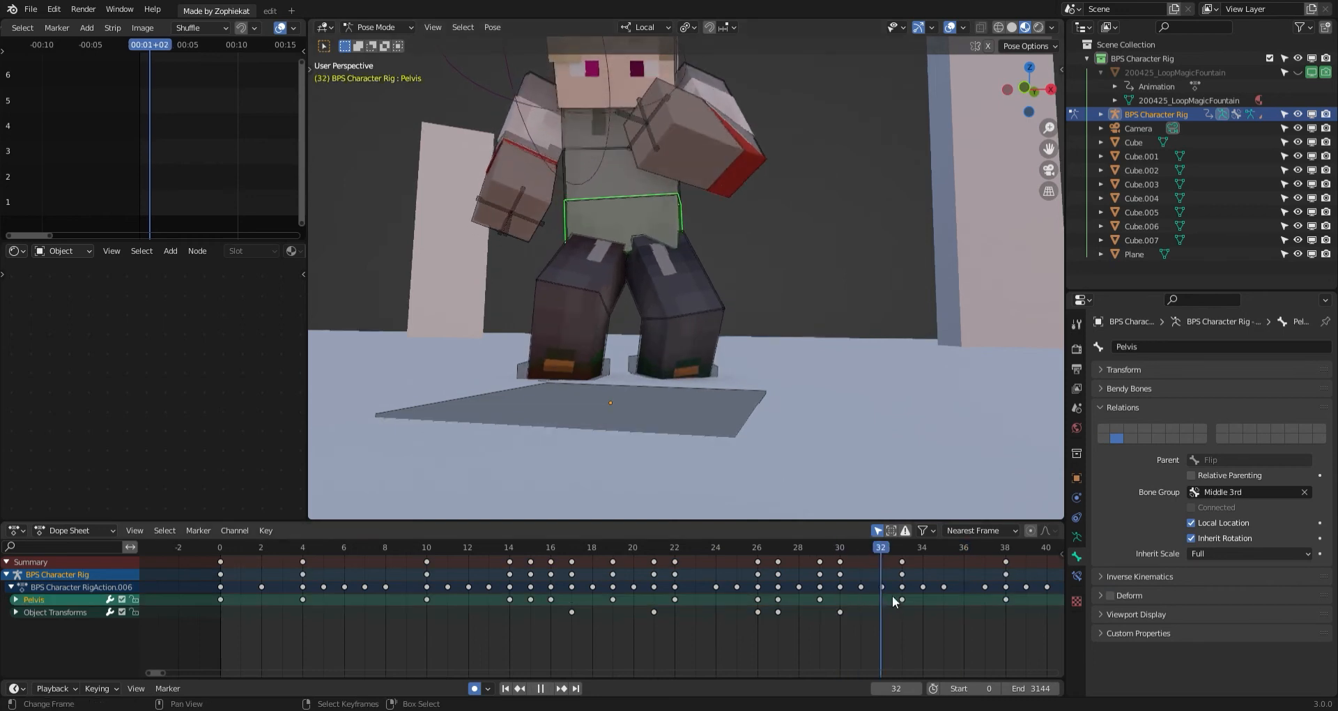
{"action": "left_click_drag", "start_coordinate": [892, 594], "coordinate": [907, 591]}
{"action": "key", "text": "r"}
{"action": "left_click", "coordinate": [795, 432]}
{"action": "key", "text": "g"}
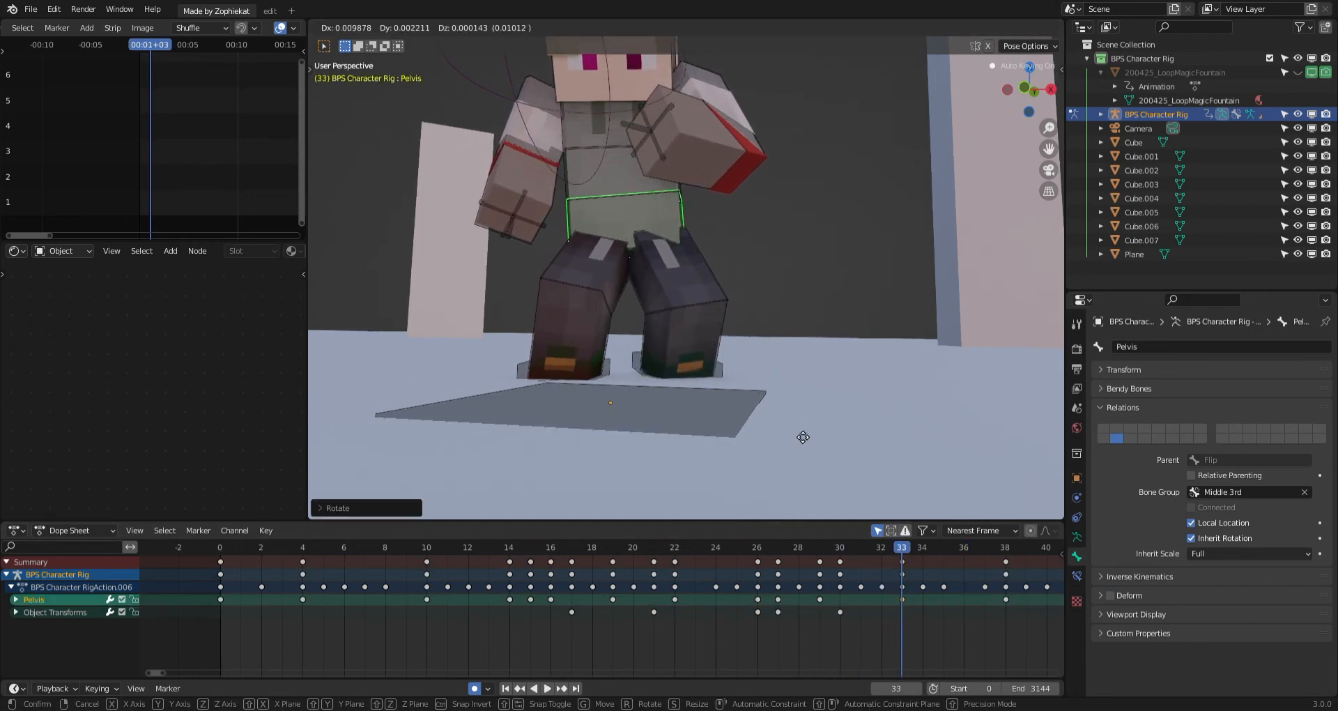
{"action": "left_click", "coordinate": [802, 436]}
{"action": "key", "text": "i"}
{"action": "key", "text": "space"}
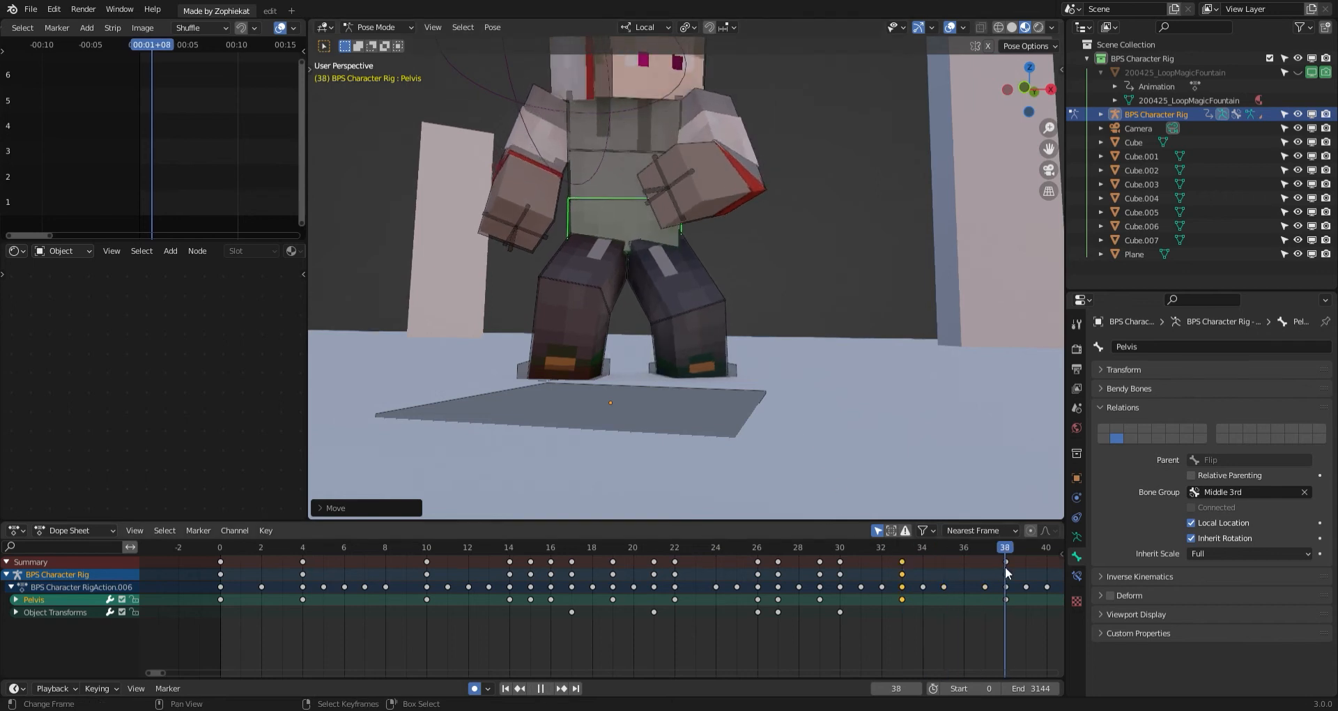
Shift the Pelvis bone sideways slightly at frames 38 and 42.
{"action": "key", "text": "g"}
{"action": "left_click", "coordinate": [813, 491]}
{"action": "middle_click_drag", "start_coordinate": [893, 627], "coordinate": [645, 628]}
{"action": "scroll", "coordinate": [810, 626], "scroll_direction": "down", "scroll_amount": 1}
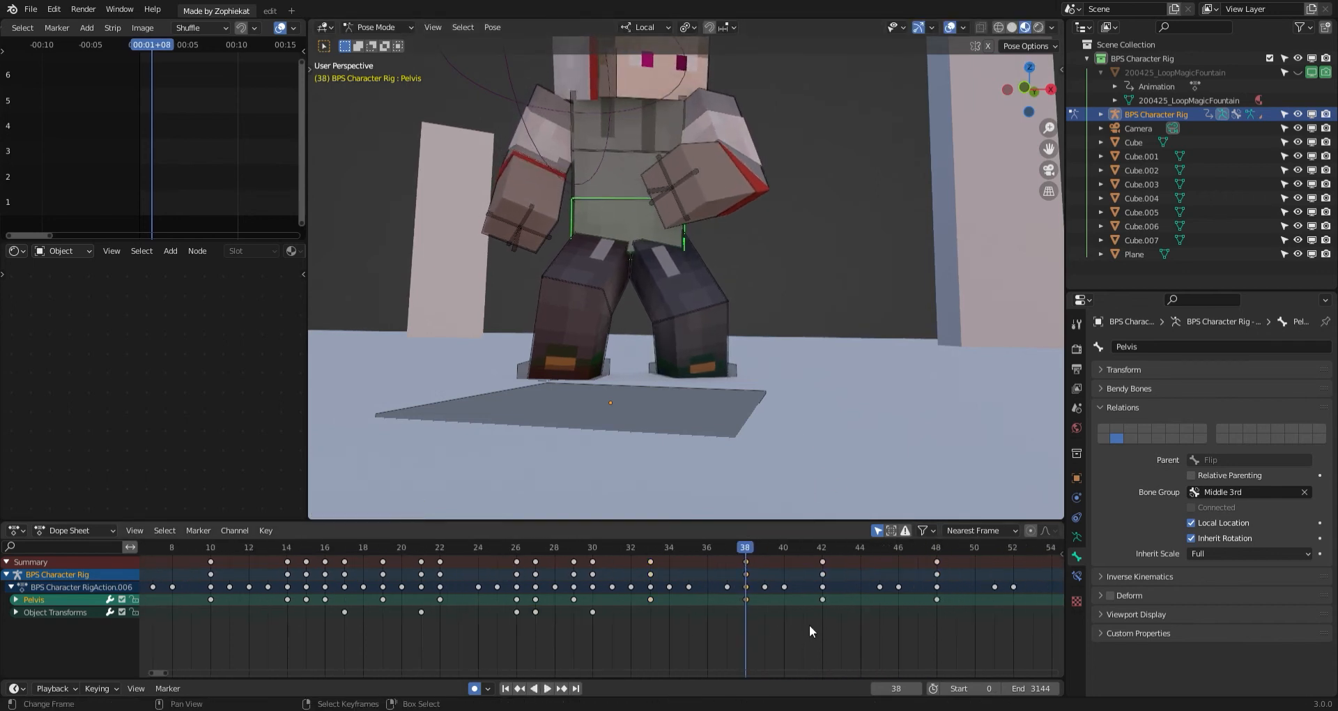
{"action": "key", "text": "space"}
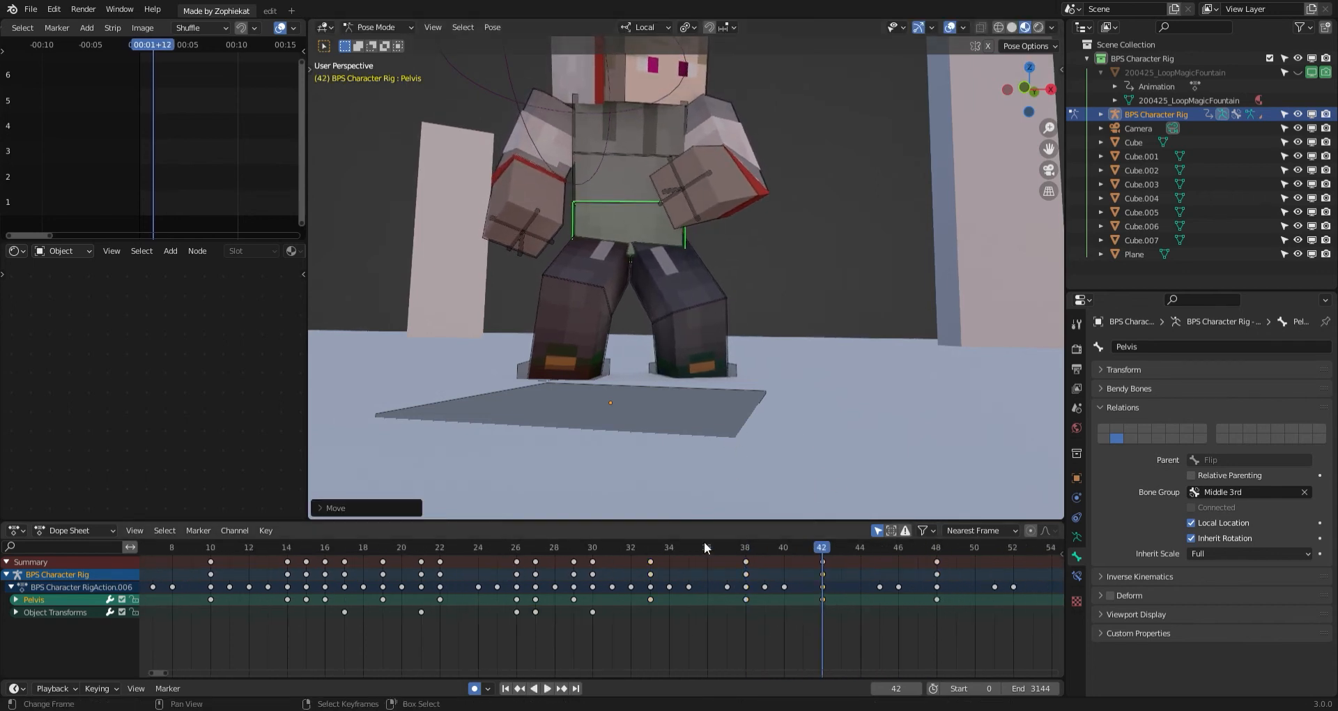
Review the animation, shift the Pelvis bone at frame 48, and play the animation again.
{"action": "scroll", "coordinate": [704, 551], "scroll_direction": "down", "scroll_amount": 2}
{"action": "left_click", "coordinate": [545, 588]}
{"action": "key", "text": "space"}
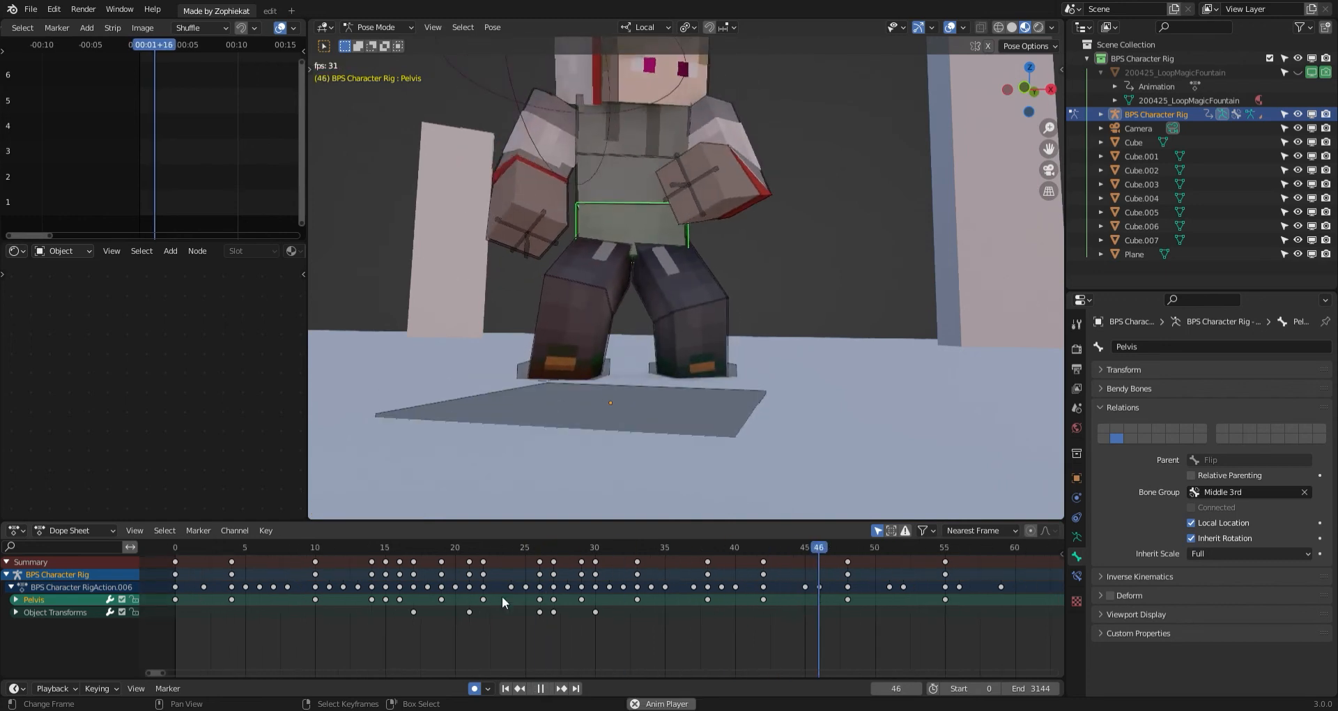
{"action": "left_click_drag", "start_coordinate": [468, 617], "coordinate": [845, 625]}
{"action": "key", "text": "g"}
{"action": "left_click", "coordinate": [782, 477]}
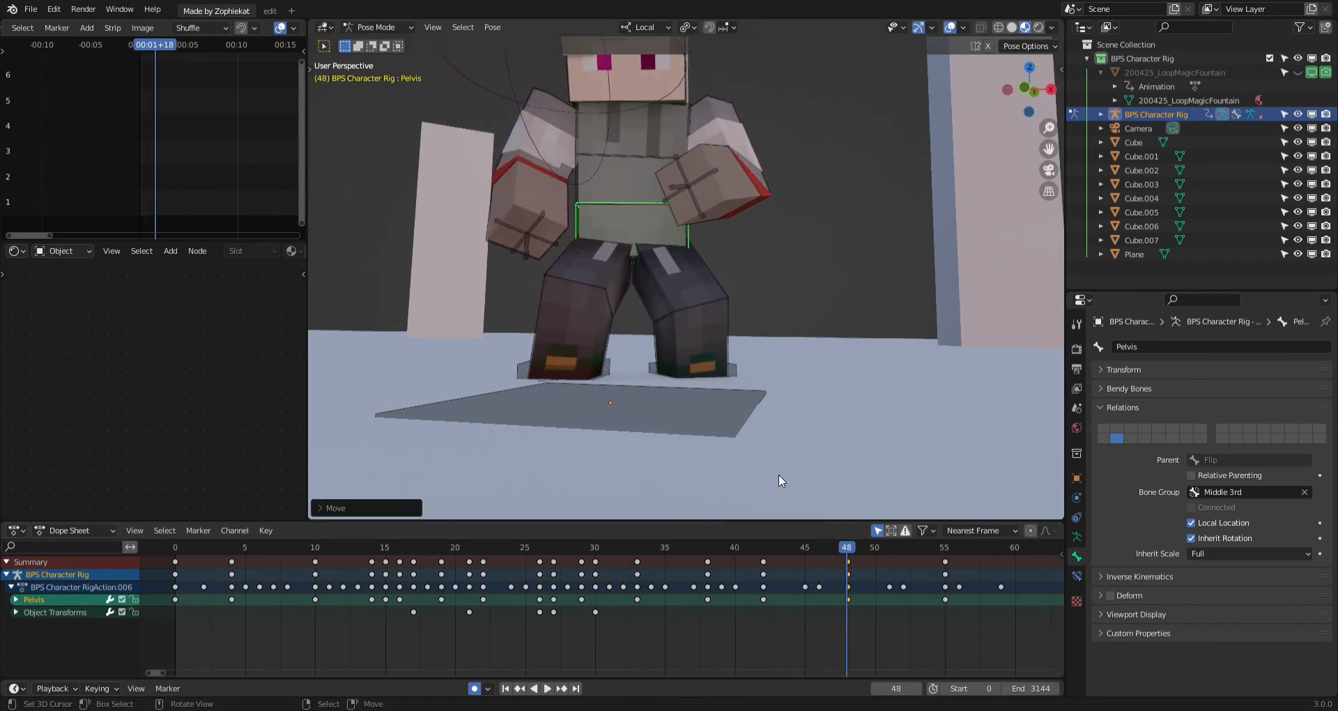
{"action": "key", "text": "space"}
{"action": "scroll", "coordinate": [587, 601], "scroll_direction": "down", "scroll_amount": 1}
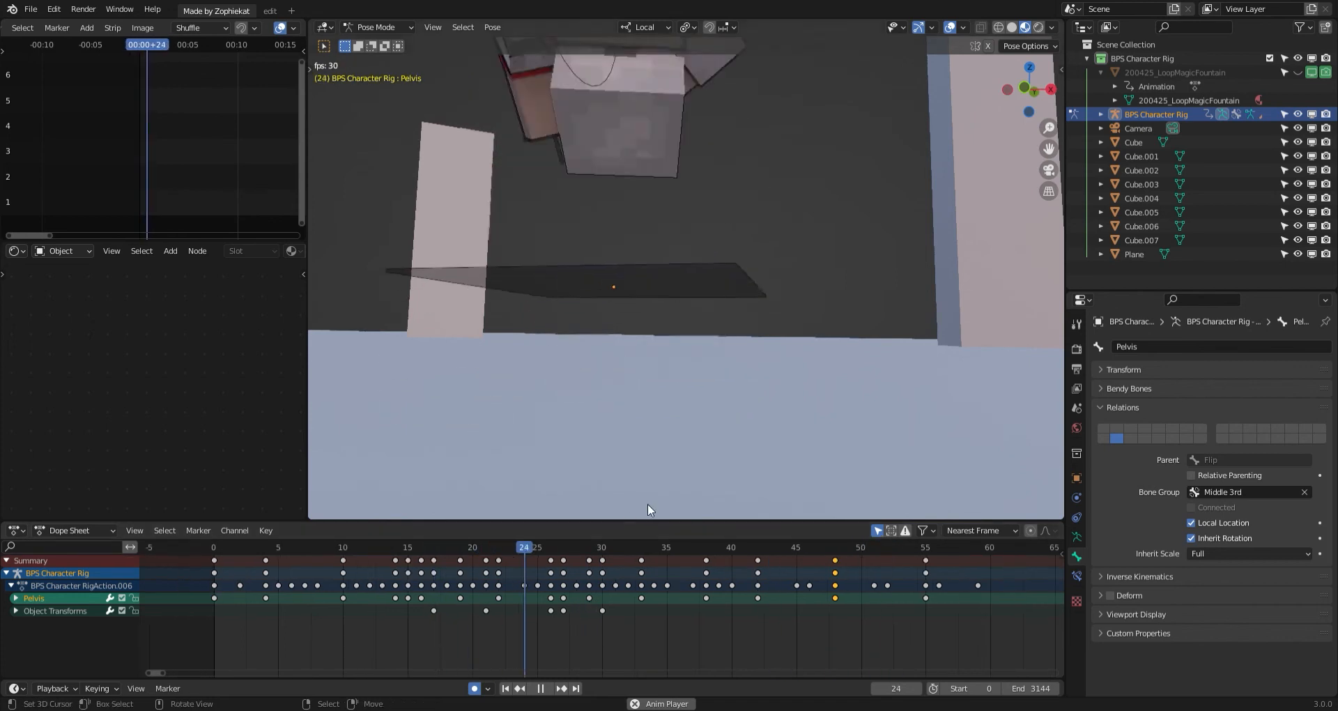
Keyframe the Leg IK.R bone at frame 38, and rotate and move that foot slightly outward at frame 41.
{"action": "left_click_drag", "start_coordinate": [531, 600], "coordinate": [703, 593]}
{"action": "left_click", "coordinate": [597, 373]}
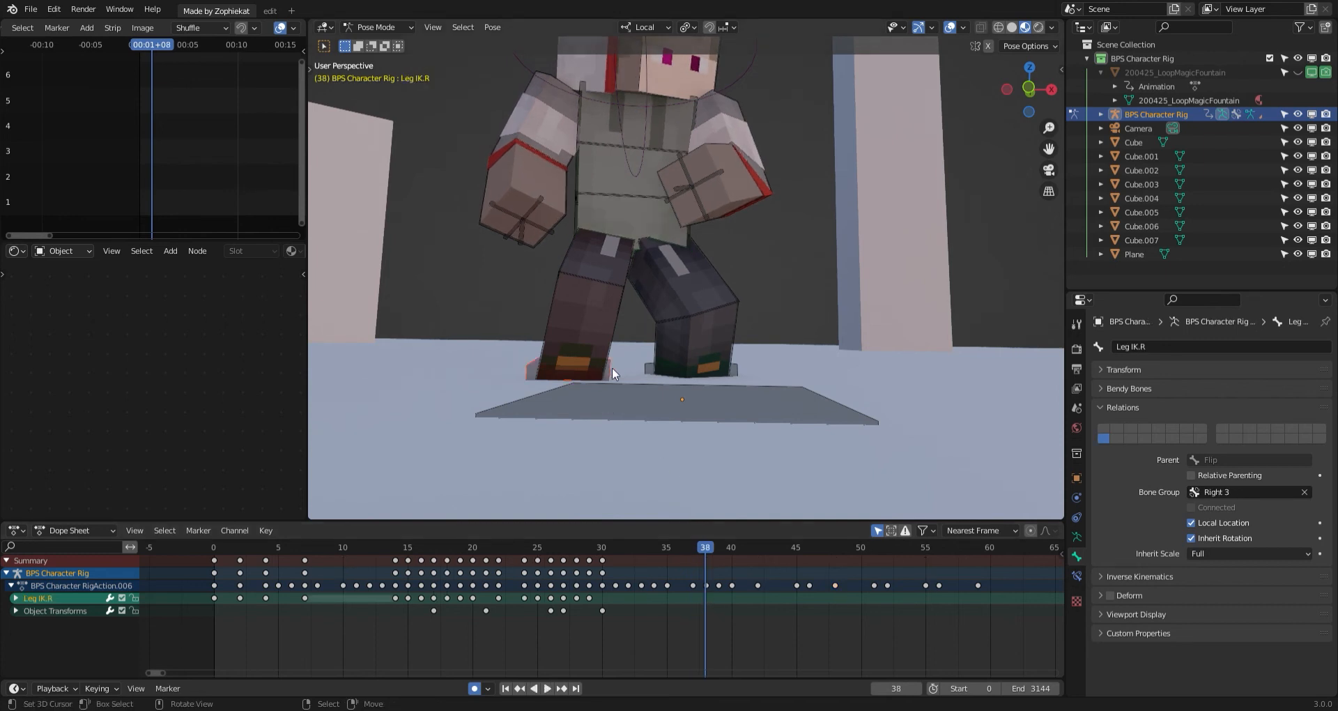
{"action": "key", "text": "i"}
{"action": "key", "text": "space"}
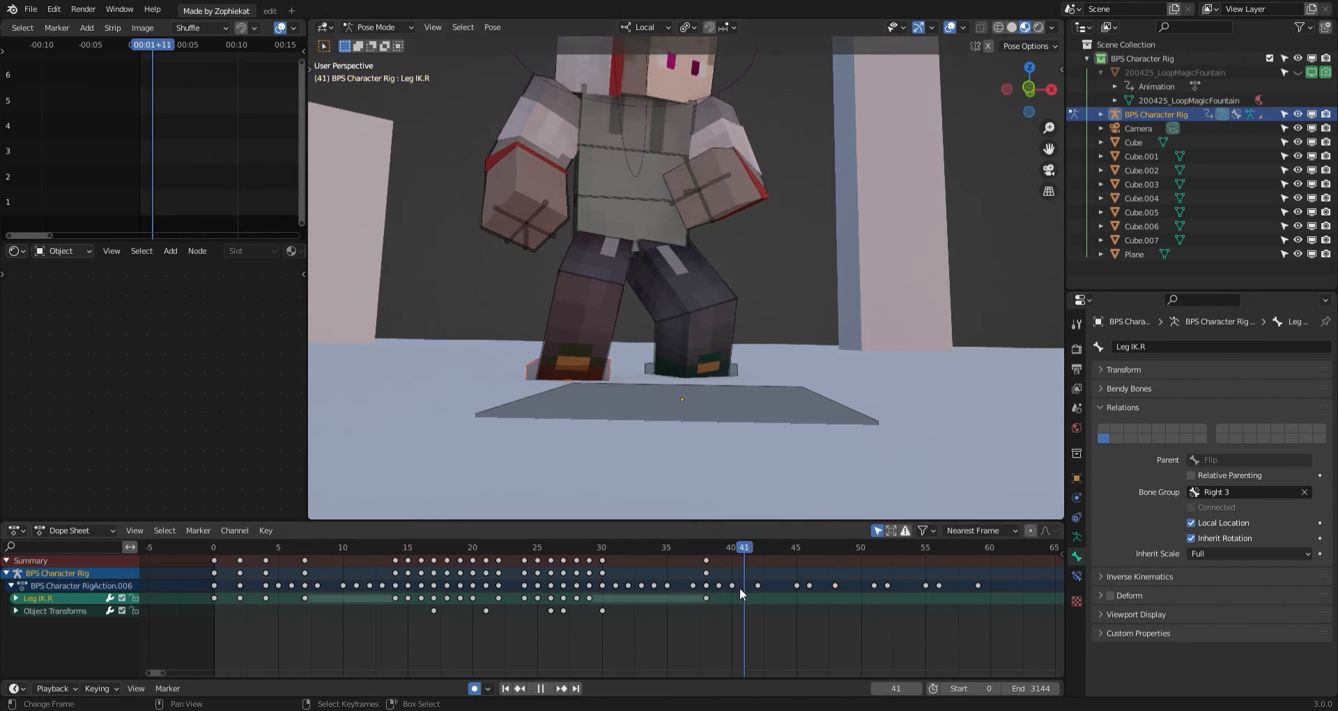
{"action": "key", "text": "r"}
{"action": "key", "text": "r"}
{"action": "left_click", "coordinate": [730, 457]}
{"action": "key", "text": "g"}
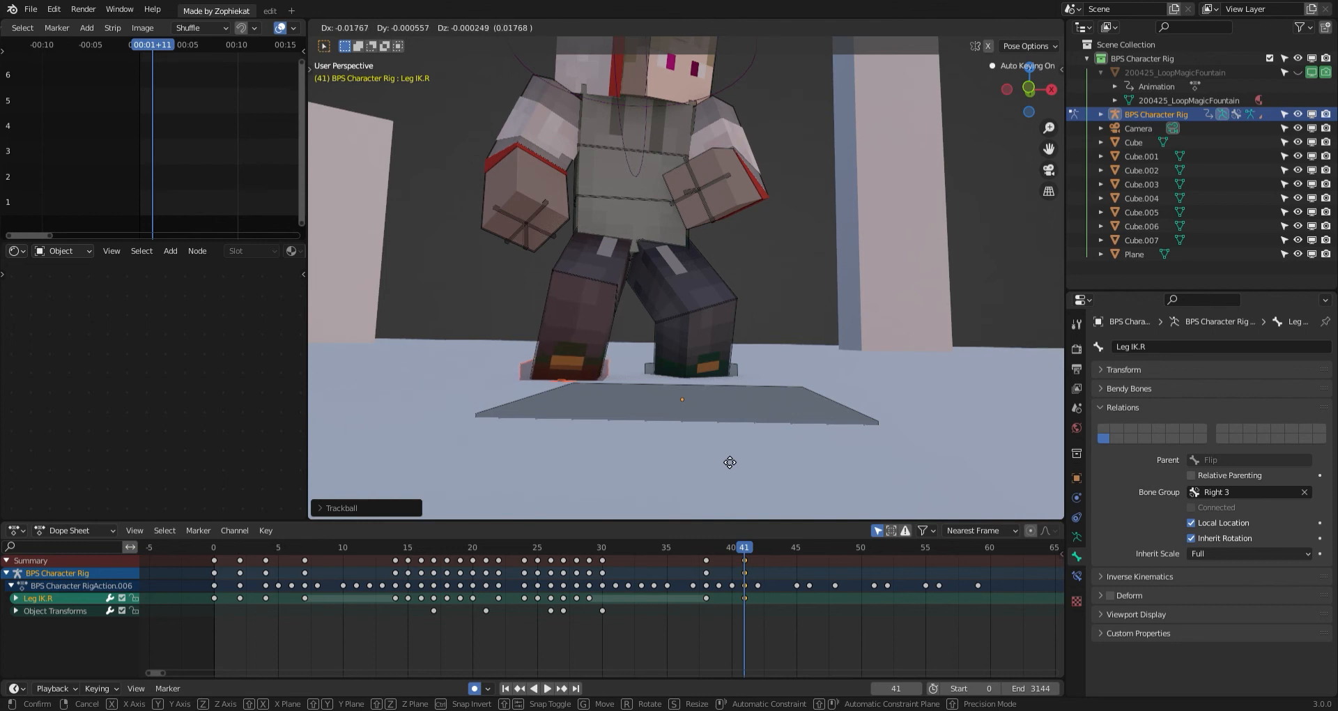
{"action": "left_click", "coordinate": [729, 464]}
Try raising the Leg IK.R bone slightly at frame 39 and play back the foot motion.
{"action": "left_click", "coordinate": [714, 552]}
{"action": "key", "text": "g"}
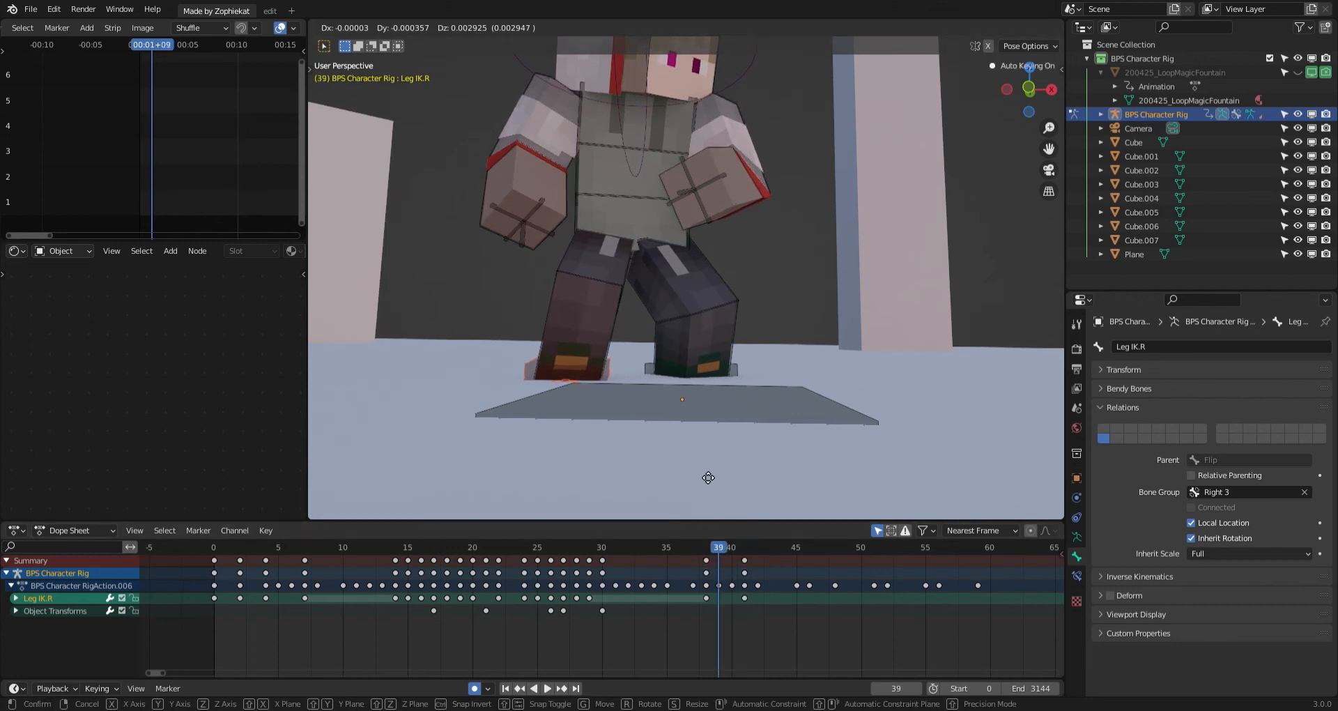
{"action": "left_click", "coordinate": [708, 476]}
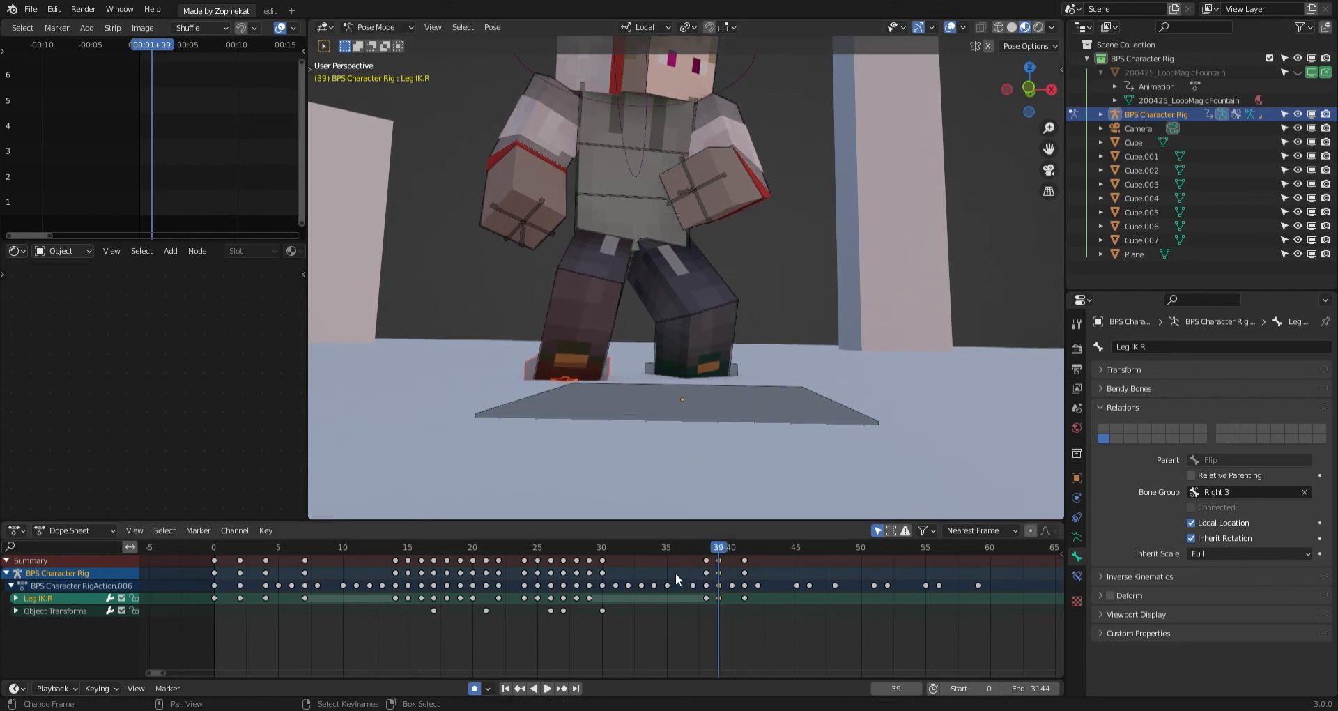
{"action": "key", "text": "space"}
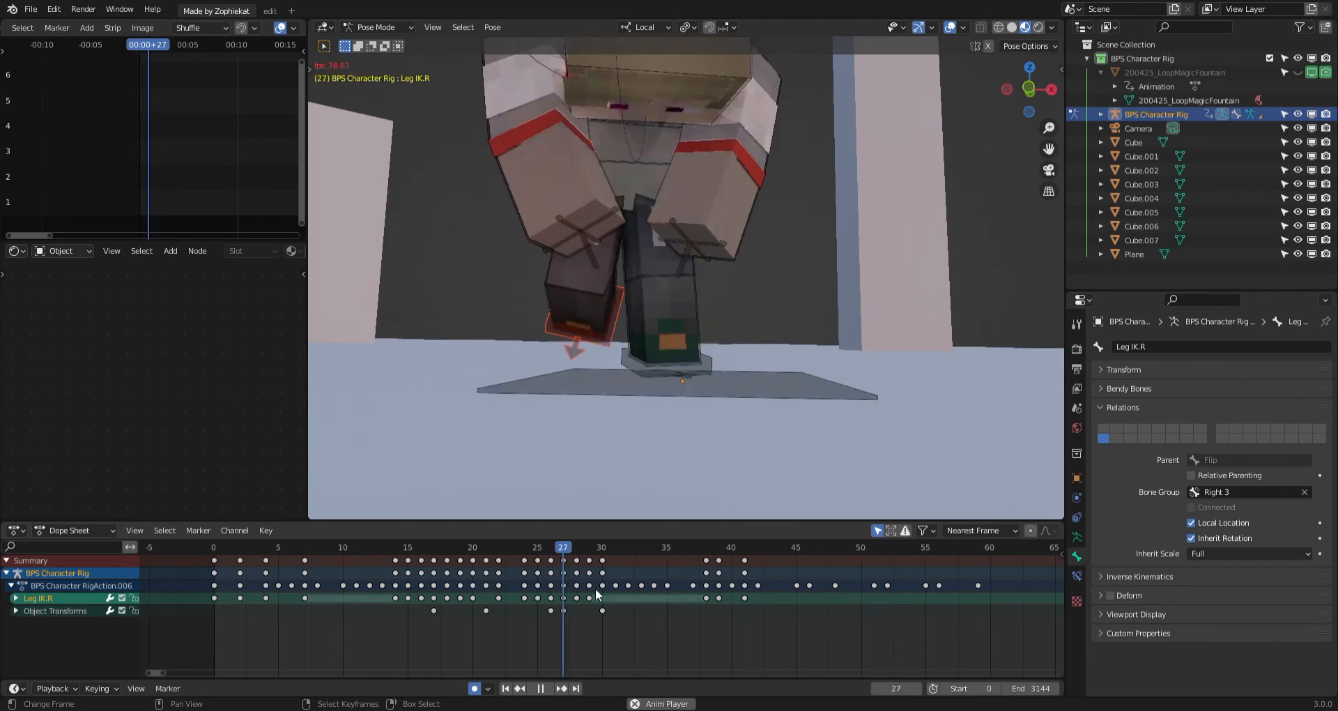
{"action": "key", "text": "Escape"}
Delete the Leg IK.R keyframe at frame 39 and play back the landing.
{"action": "left_click", "coordinate": [718, 571]}
{"action": "key", "text": "x"}
{"action": "left_click", "coordinate": [718, 570]}
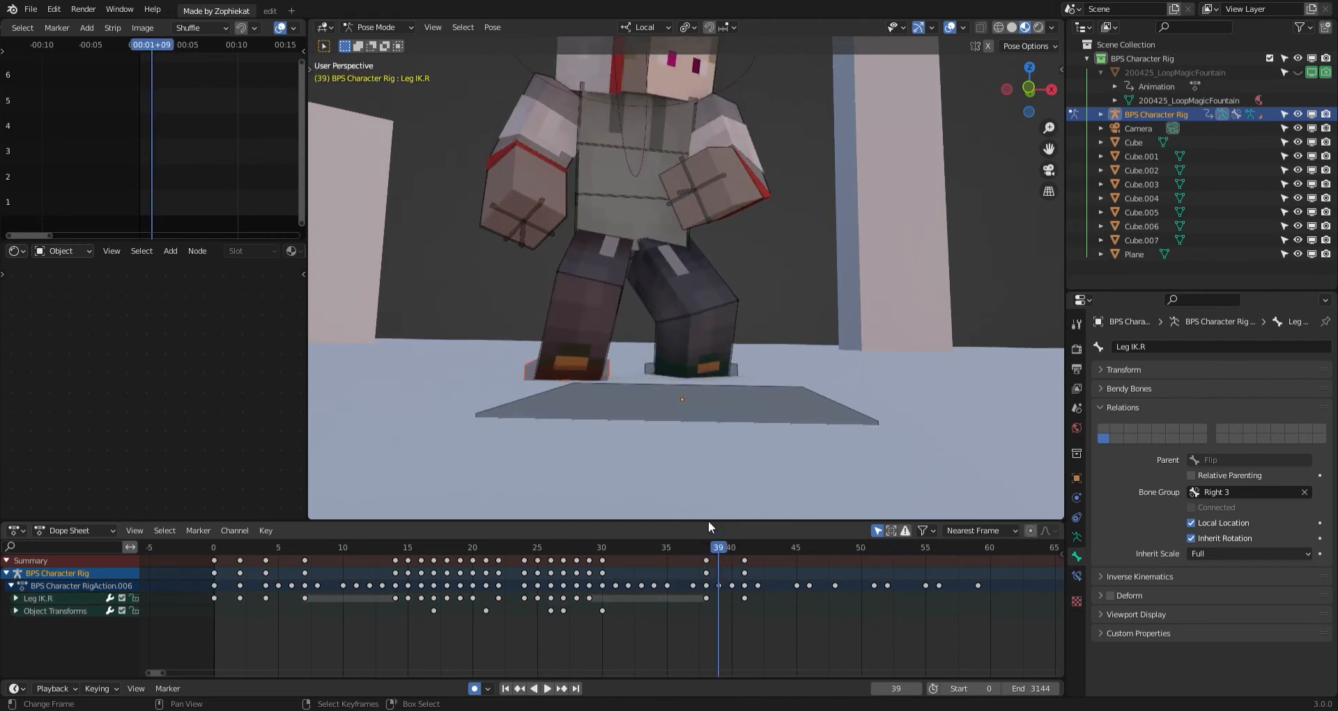
{"action": "key", "text": "space"}
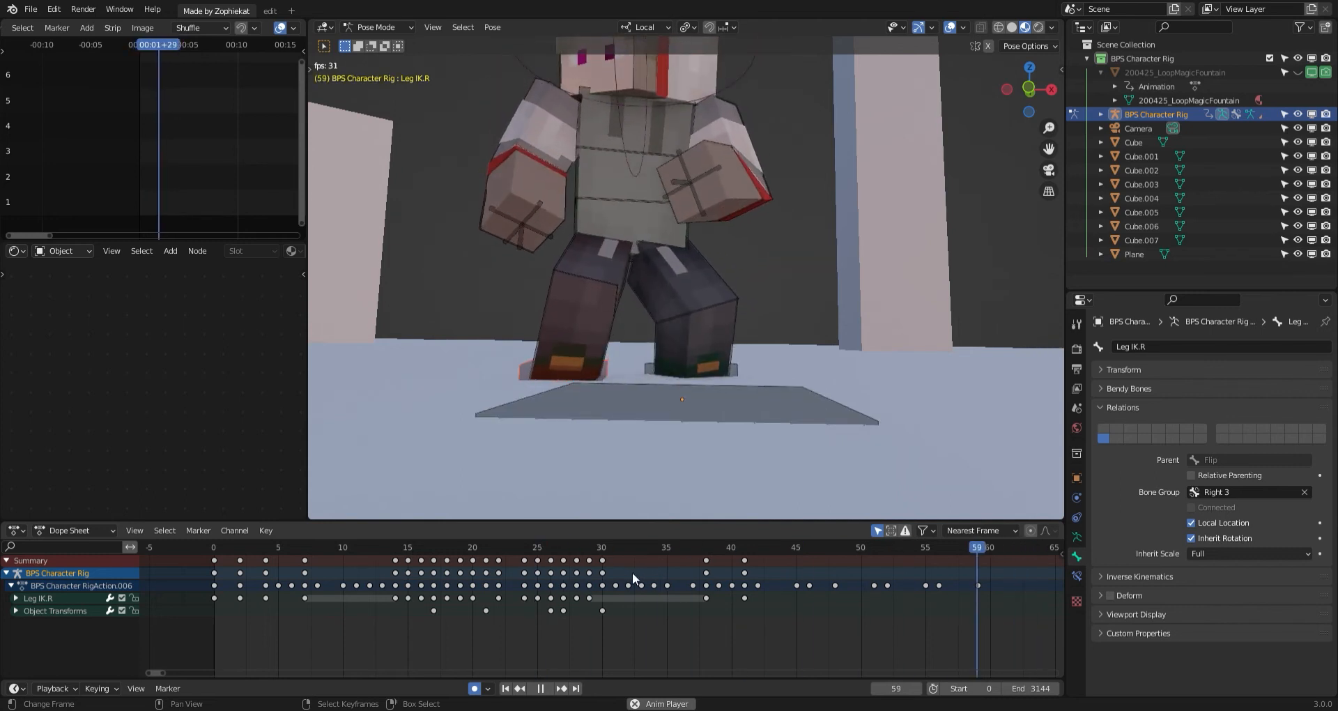
{"action": "key", "text": "space"}
Move the last two Leg IK.R keyframes two frames forward to frames 40 and 43, and review the timing.
{"action": "key", "text": "a"}
{"action": "right_click_drag", "start_coordinate": [670, 568], "coordinate": [785, 546]}
{"action": "key", "text": "g"}
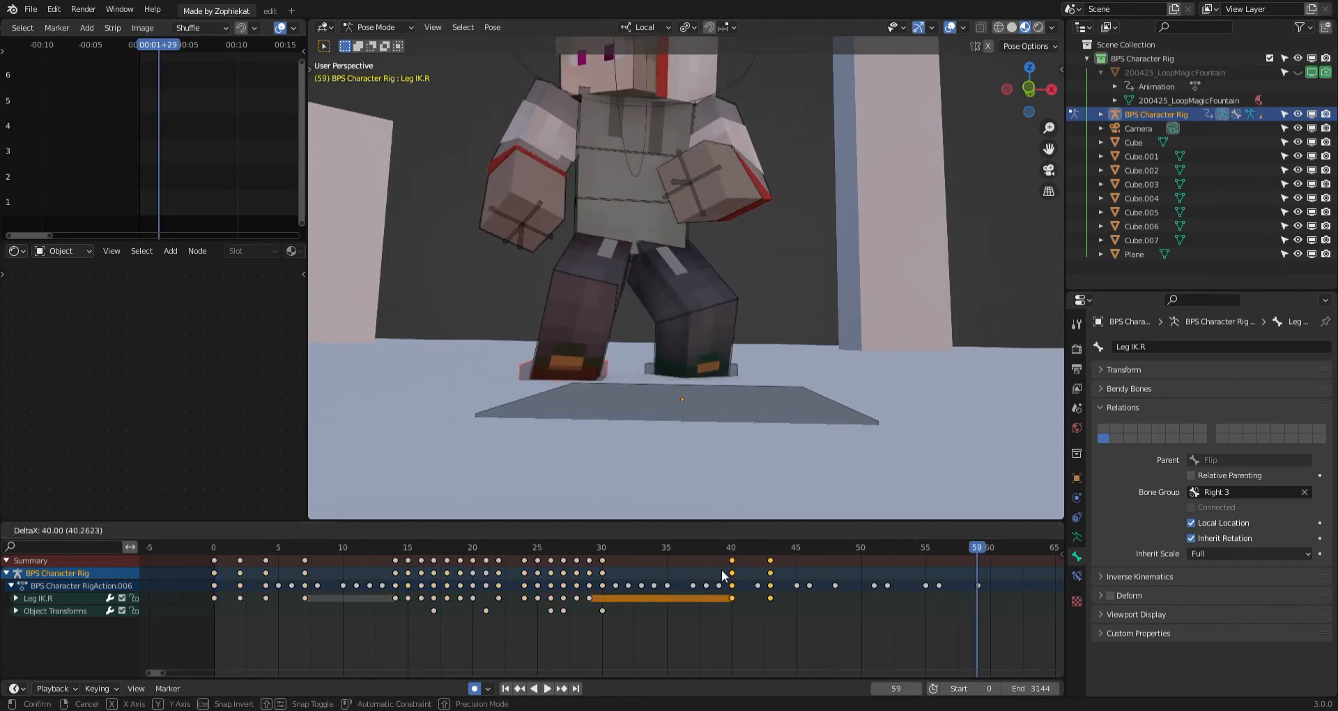
{"action": "left_click", "coordinate": [725, 574]}
{"action": "left_click", "coordinate": [643, 572]}
{"action": "key", "text": "space"}
{"action": "left_click", "coordinate": [620, 576]}
{"action": "key", "text": "space"}
Shift the last two Leg IK.R keyframes to frames 41 and 45.
{"action": "key", "text": "g"}
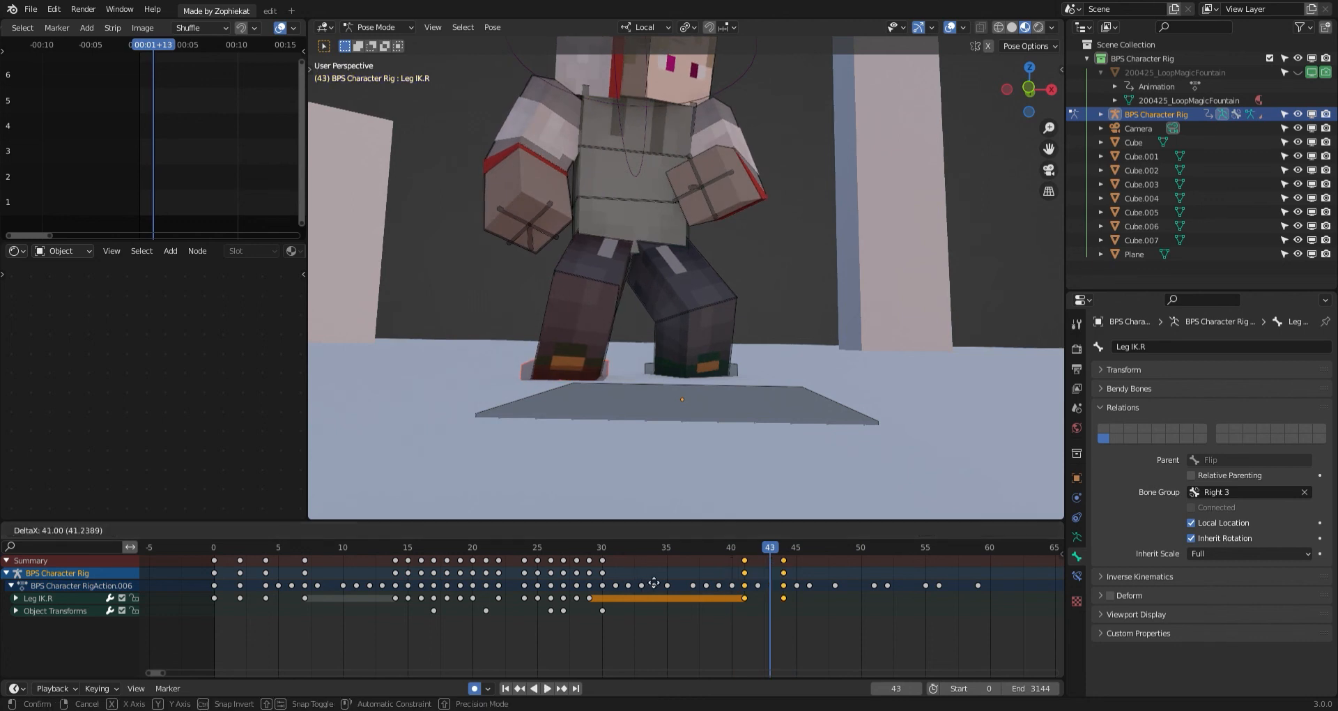
{"action": "left_click", "coordinate": [656, 581]}
{"action": "right_click", "coordinate": [771, 579]}
{"action": "key", "text": "g"}
{"action": "left_click", "coordinate": [800, 571]}
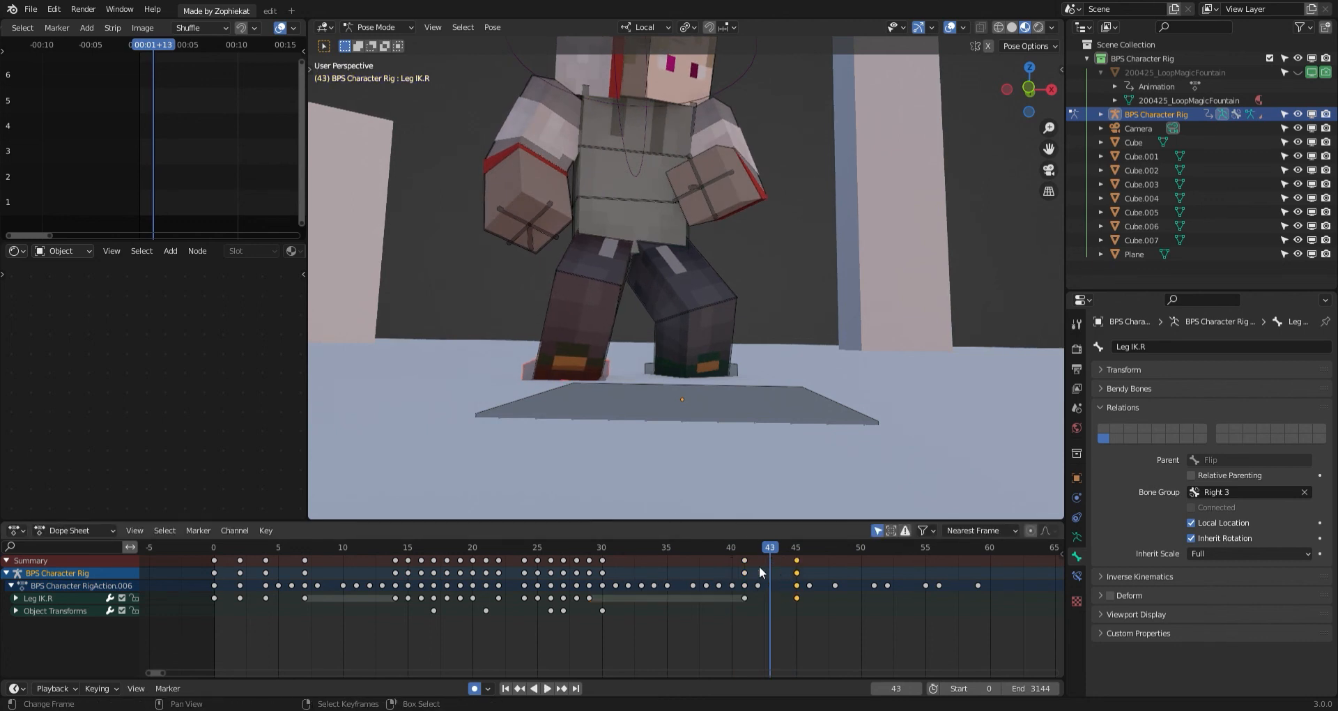
Raise and rotate the Leg IK.R foot slightly at frame 43, and play back the step.
{"action": "key", "text": "g"}
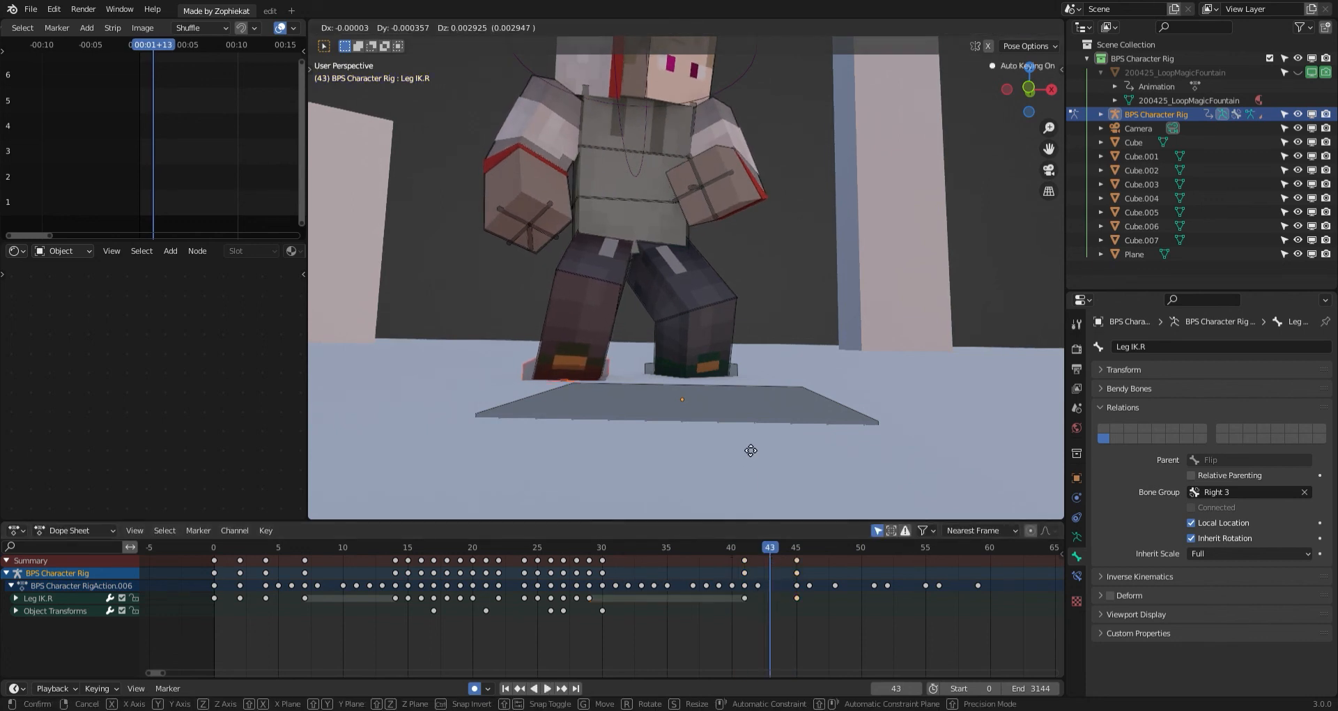
{"action": "left_click", "coordinate": [750, 448]}
{"action": "key", "text": "r"}
{"action": "key", "text": "r"}
{"action": "left_click", "coordinate": [743, 443]}
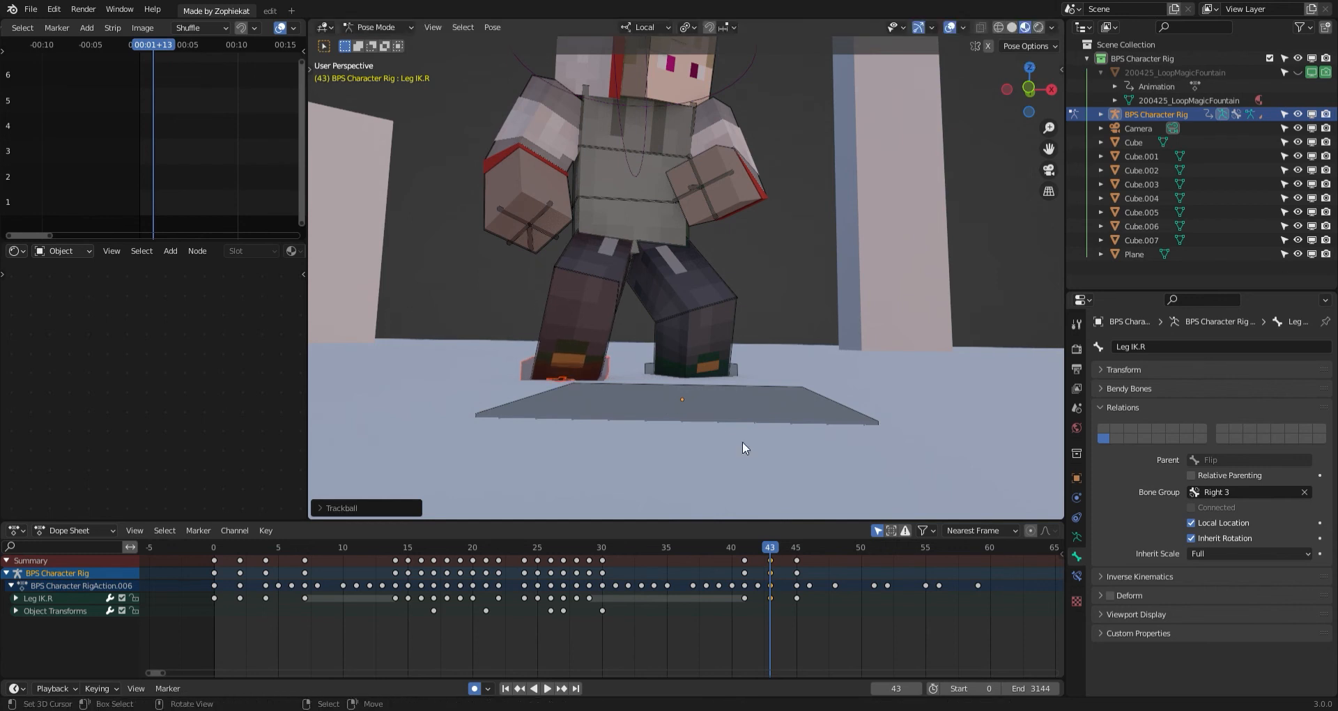
{"action": "key", "text": "space"}
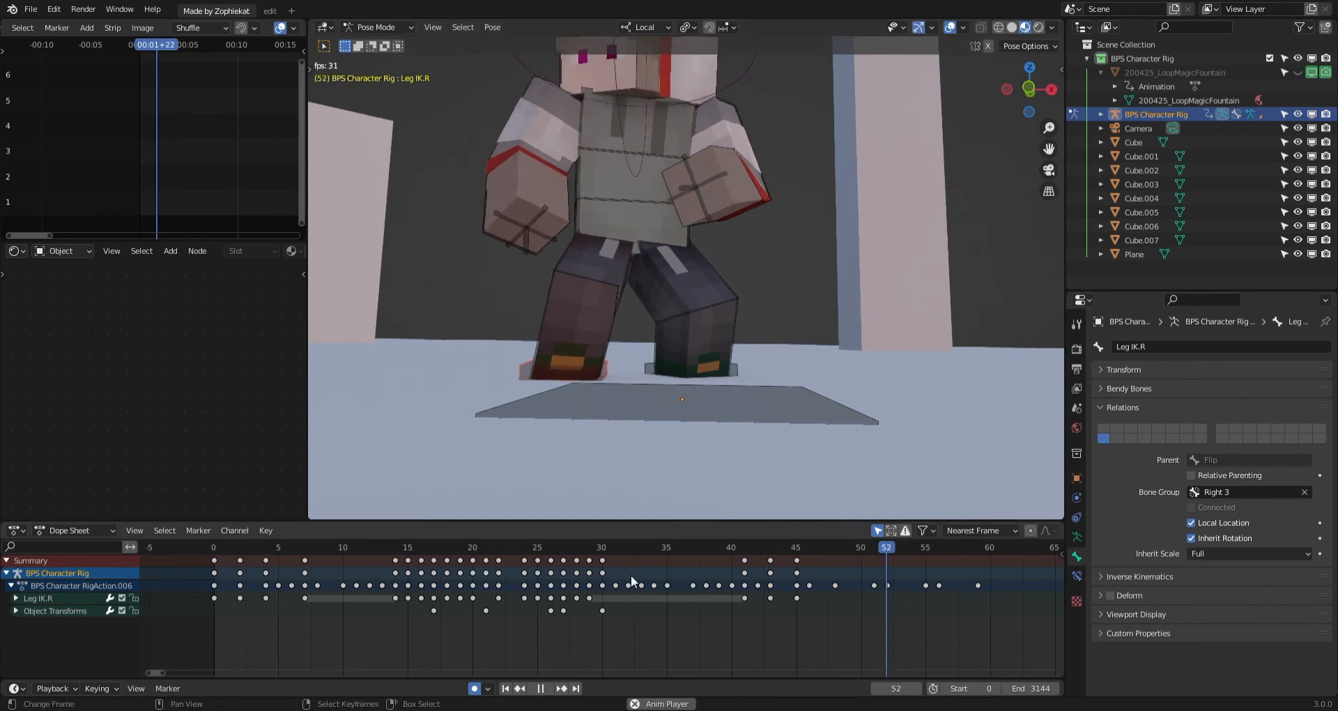
Move the last three Leg IK.R keyframes one frame earlier, to frames 40, 42 and 44.
{"action": "key", "text": "space"}
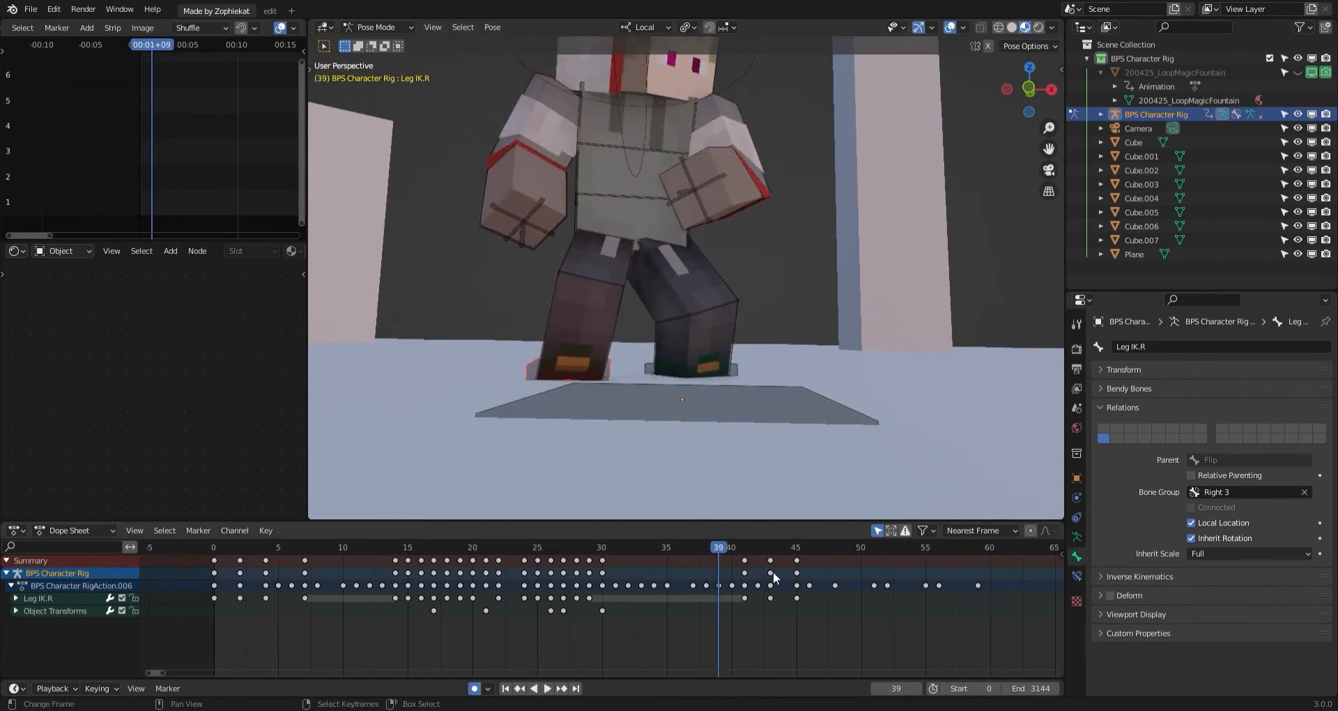
{"action": "key", "text": "a"}
{"action": "left_click", "coordinate": [796, 575]}
{"action": "key", "text": "b"}
{"action": "left_click_drag", "start_coordinate": [735, 566], "coordinate": [806, 586]}
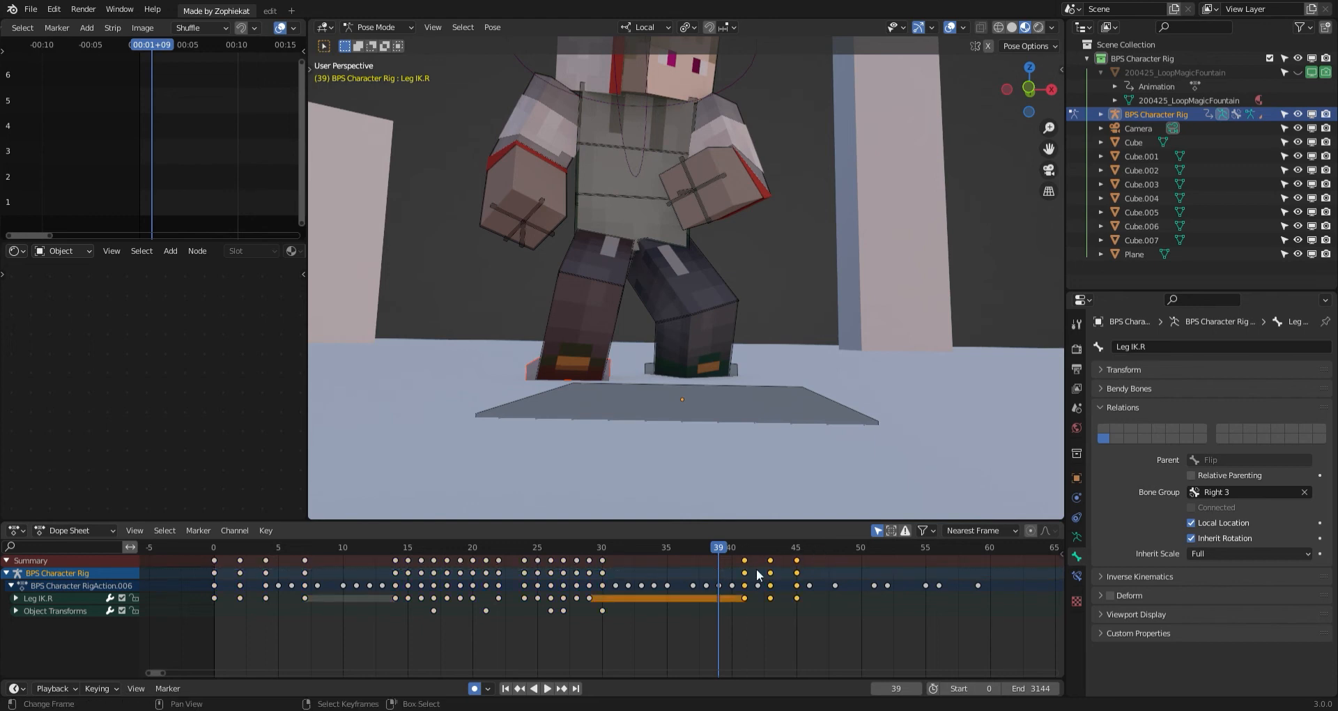
{"action": "key", "text": "g"}
{"action": "left_click", "coordinate": [742, 568]}
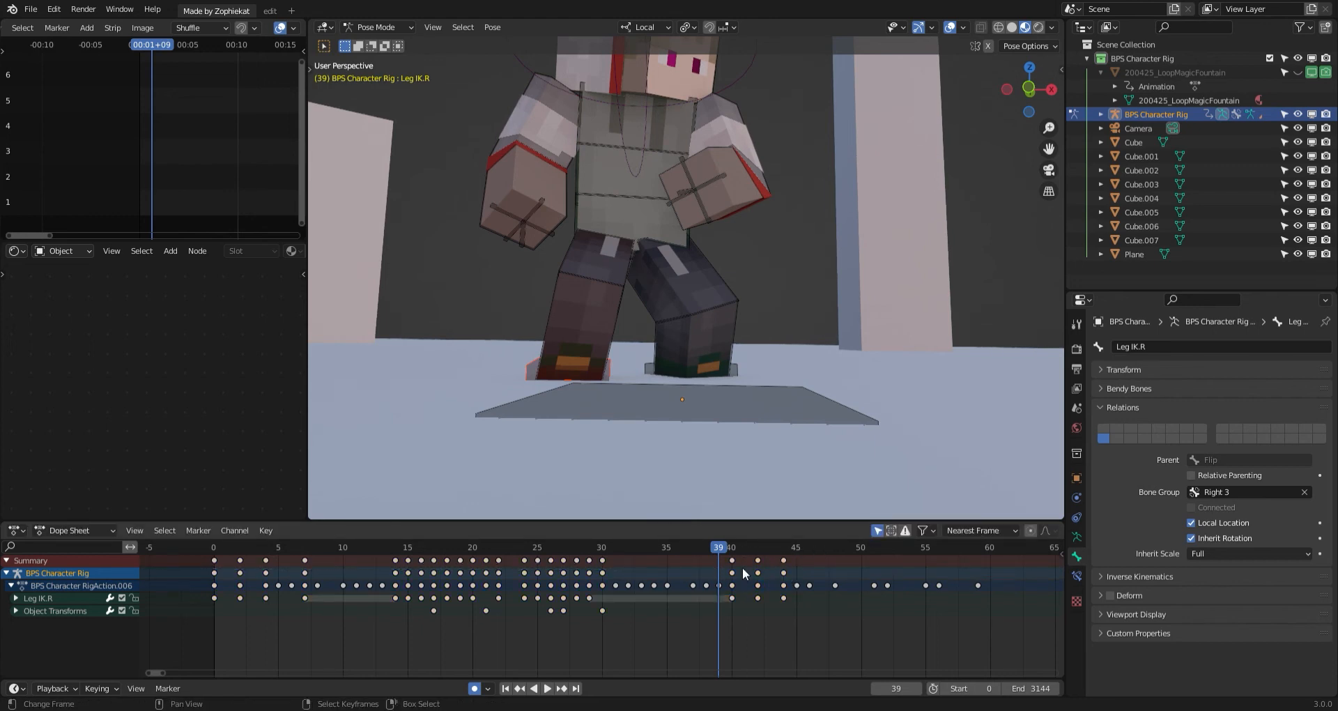
Space the last two Leg IK.R keyframes out to frames 43 and 46, and play back the landing.
{"action": "key", "text": "g"}
{"action": "left_click", "coordinate": [791, 566]}
{"action": "left_click", "coordinate": [796, 562]}
{"action": "key", "text": "g"}
{"action": "left_click", "coordinate": [806, 563]}
{"action": "left_click", "coordinate": [796, 562]}
{"action": "left_click", "coordinate": [620, 547]}
{"action": "key", "text": "space"}
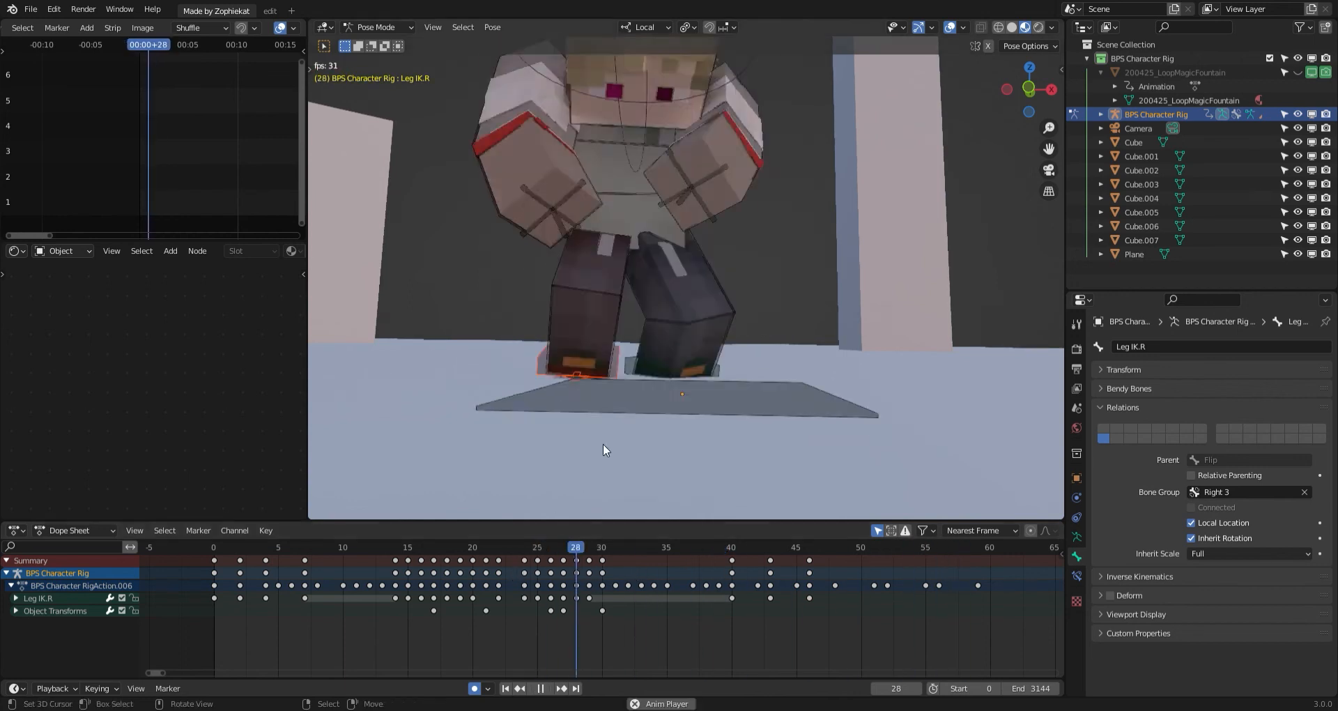
{"action": "key", "text": "space"}
Select the Pelvis bone and shift it slightly at frame 42.
{"action": "left_click", "coordinate": [619, 232]}
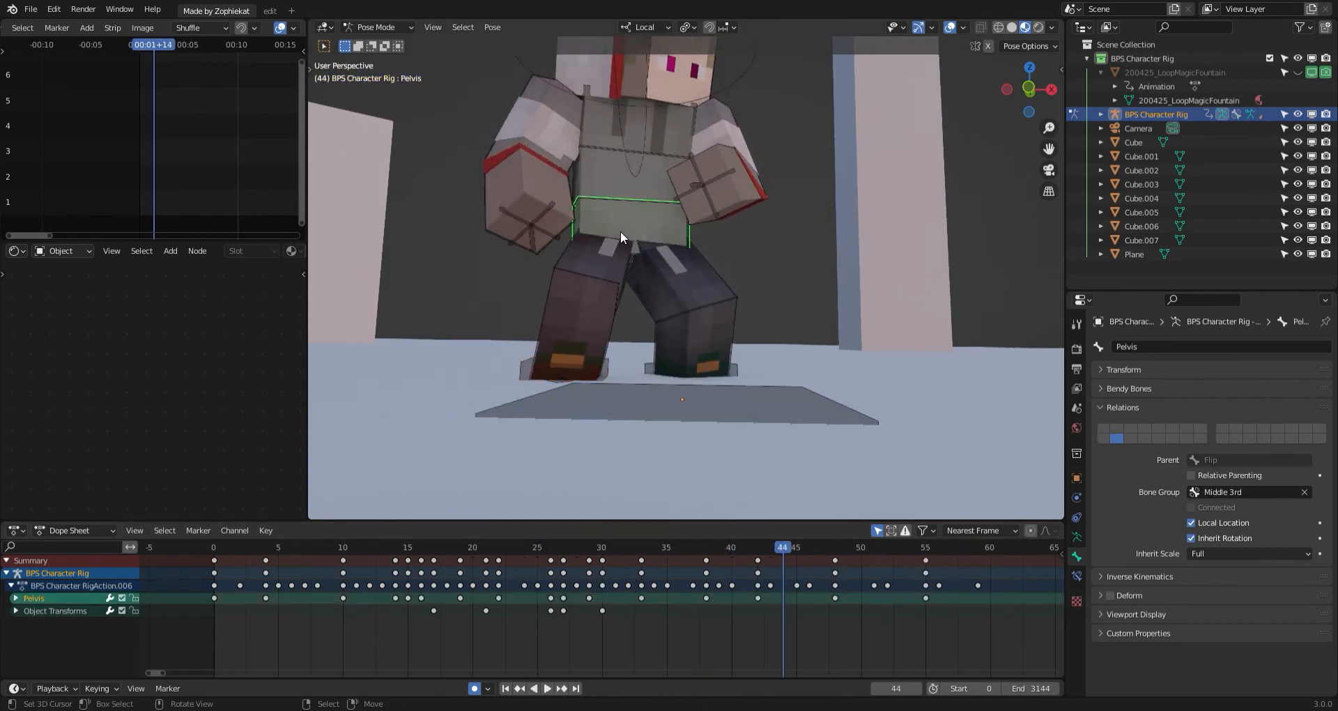
{"action": "left_click_drag", "start_coordinate": [712, 588], "coordinate": [759, 585]}
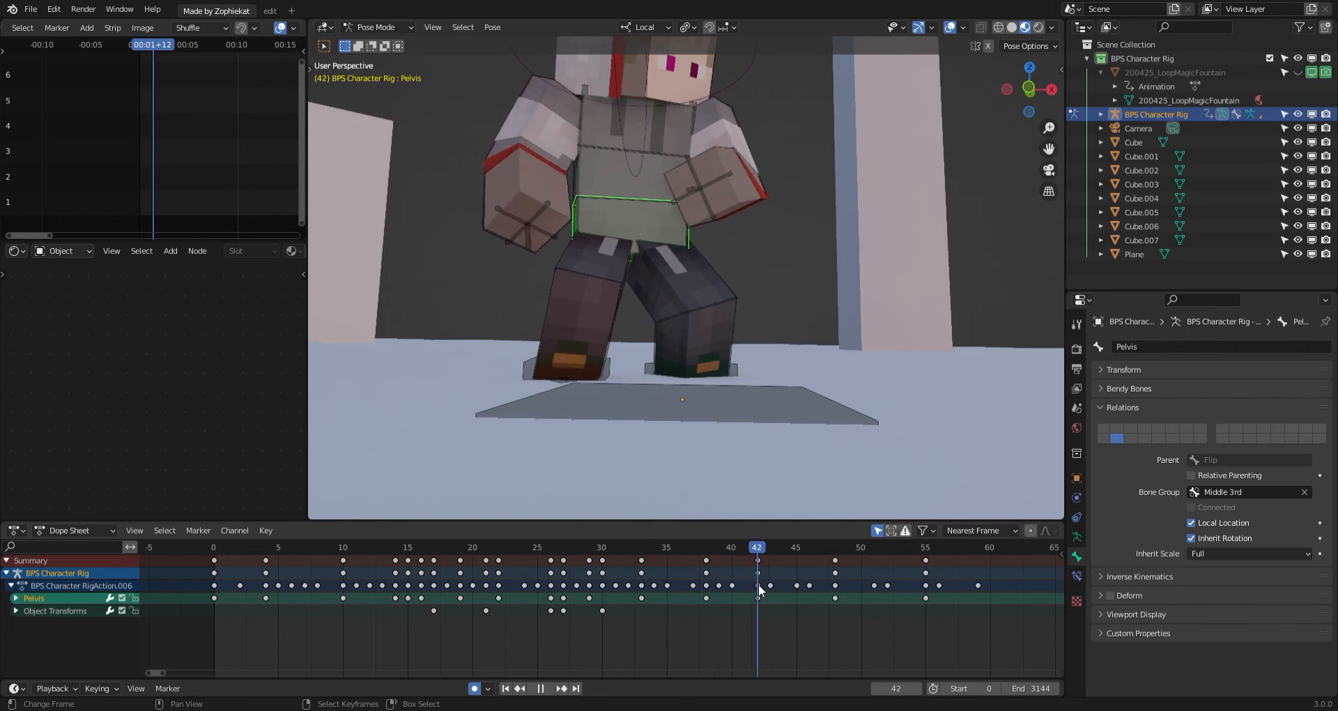
{"action": "key", "text": "g"}
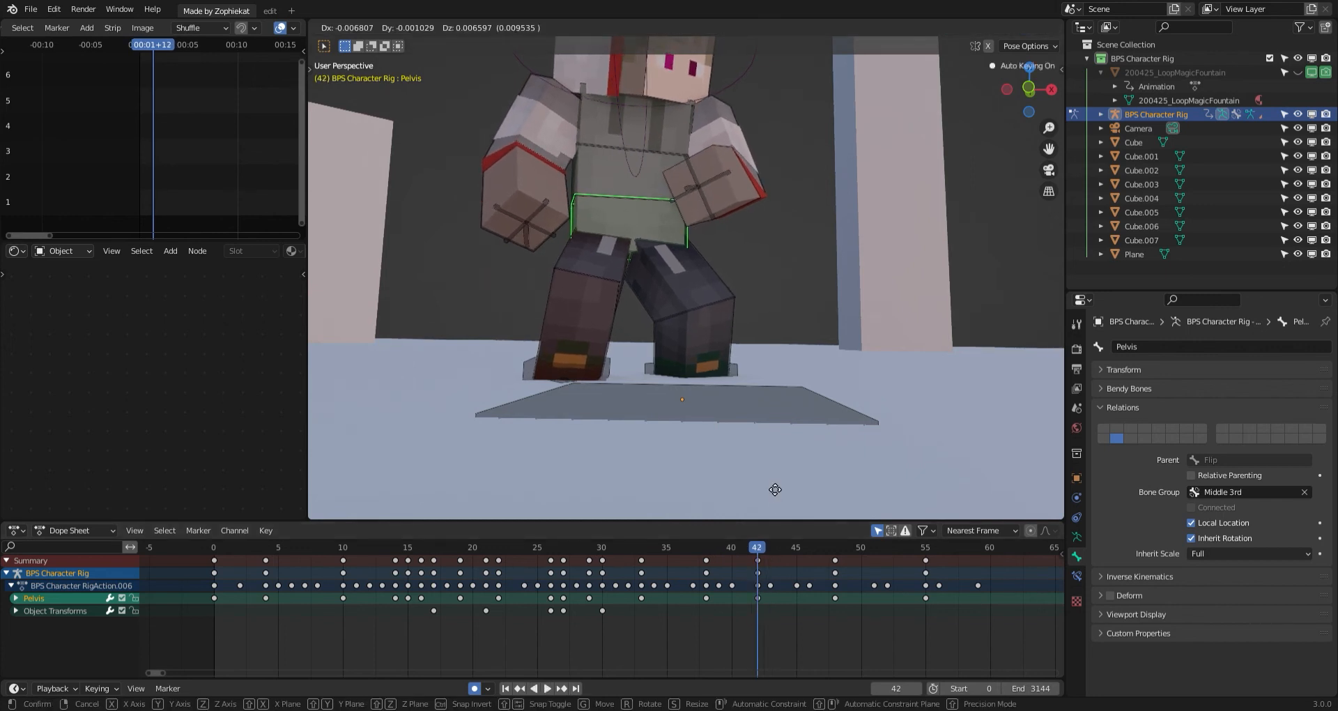
{"action": "left_click", "coordinate": [773, 487]}
{"action": "key", "text": "space"}
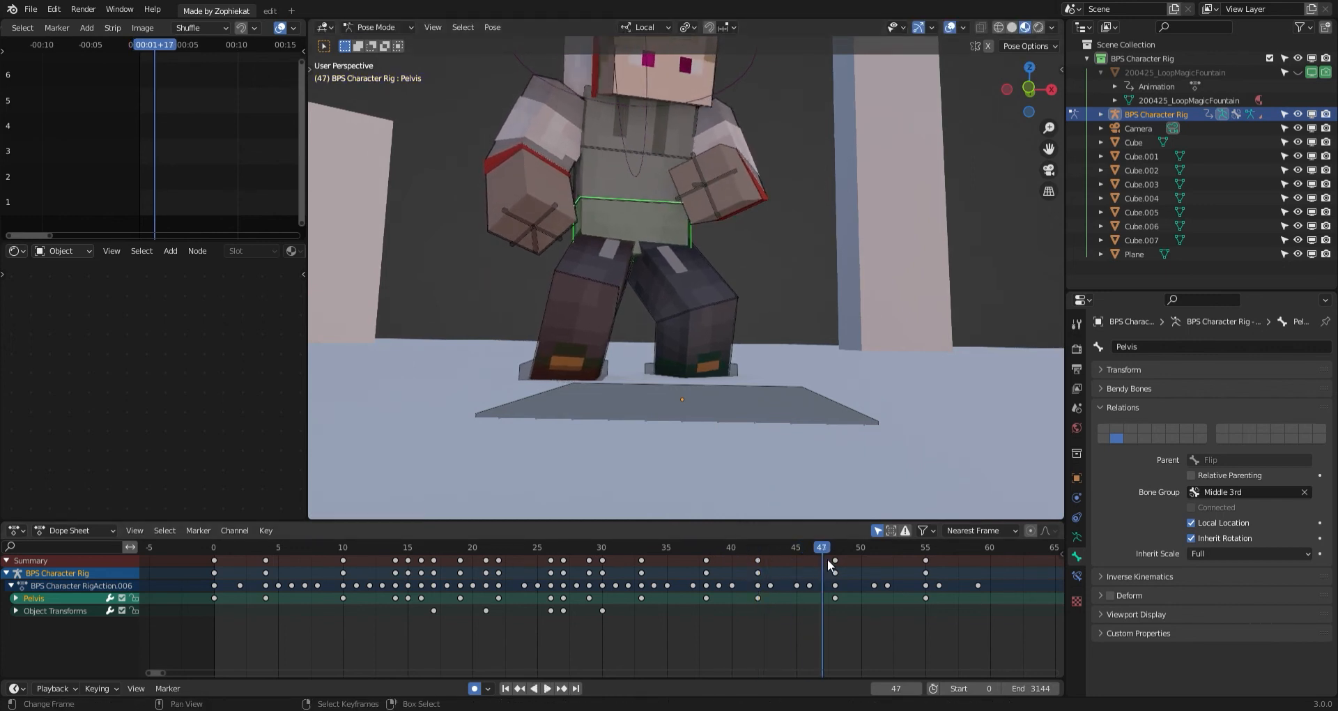
Nudge the Pelvis position slightly at frames 48 and 55.
{"action": "key", "text": "Up"}
{"action": "key", "text": "g"}
{"action": "left_click", "coordinate": [781, 484]}
{"action": "key", "text": "space"}
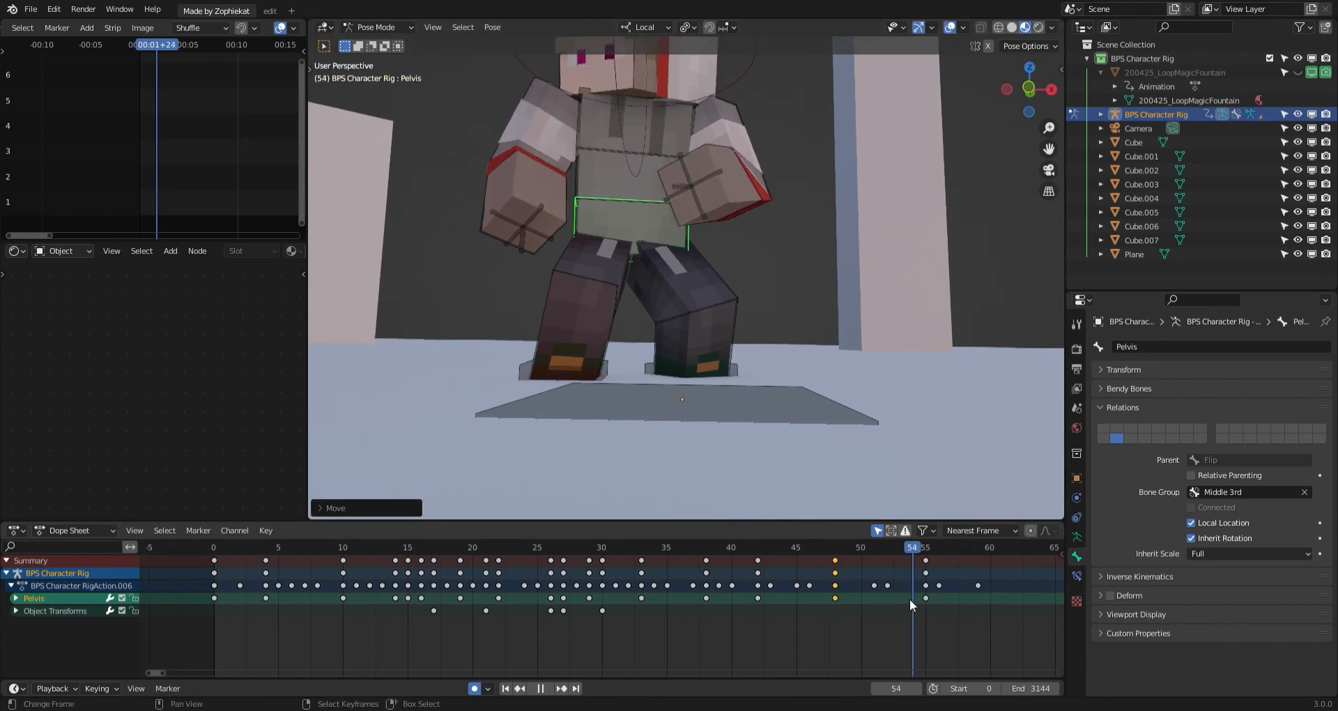
{"action": "key", "text": "space"}
{"action": "key", "text": "g"}
{"action": "left_click", "coordinate": [833, 505]}
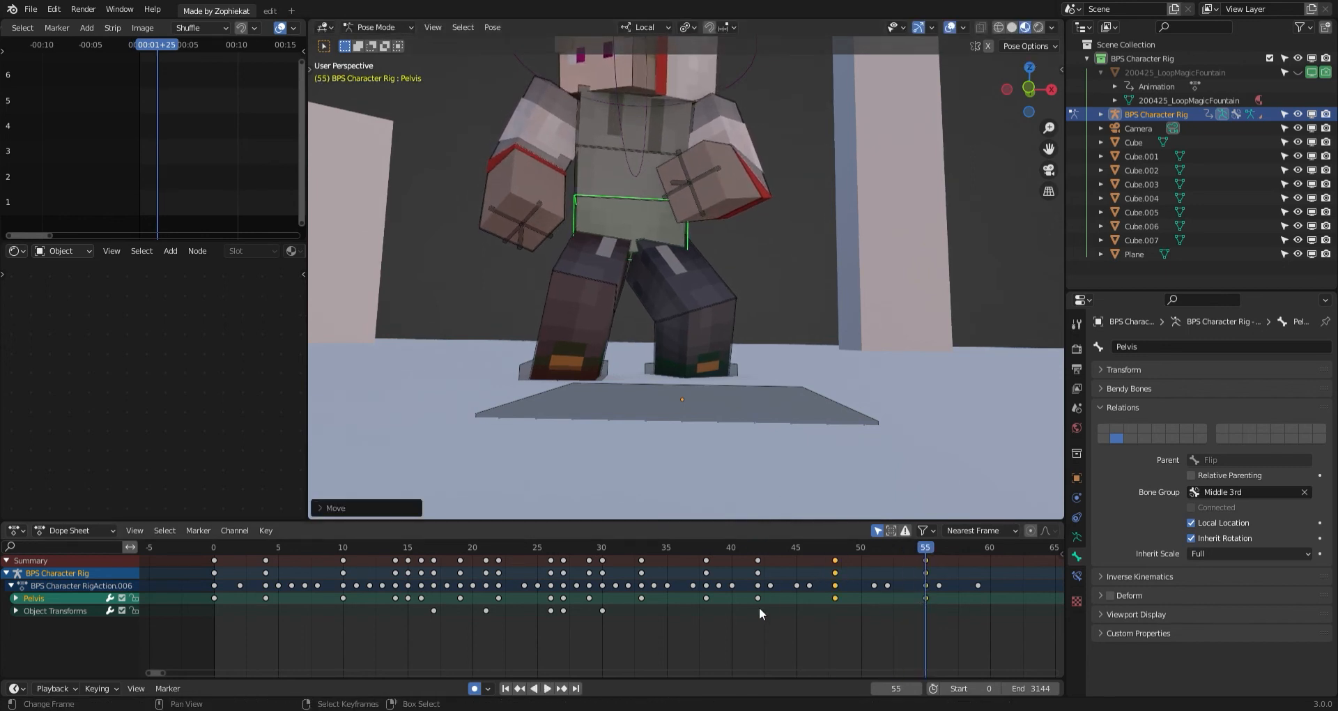
Play back the landing to check how the pelvis settles.
{"action": "left_click", "coordinate": [754, 609]}
{"action": "key", "text": "space"}
{"action": "key", "text": "space"}
{"action": "key", "text": "alt+a"}
{"action": "scroll", "coordinate": [752, 608], "scroll_direction": "down", "scroll_amount": 3}
{"action": "left_click", "coordinate": [578, 597]}
{"action": "key", "text": "space"}
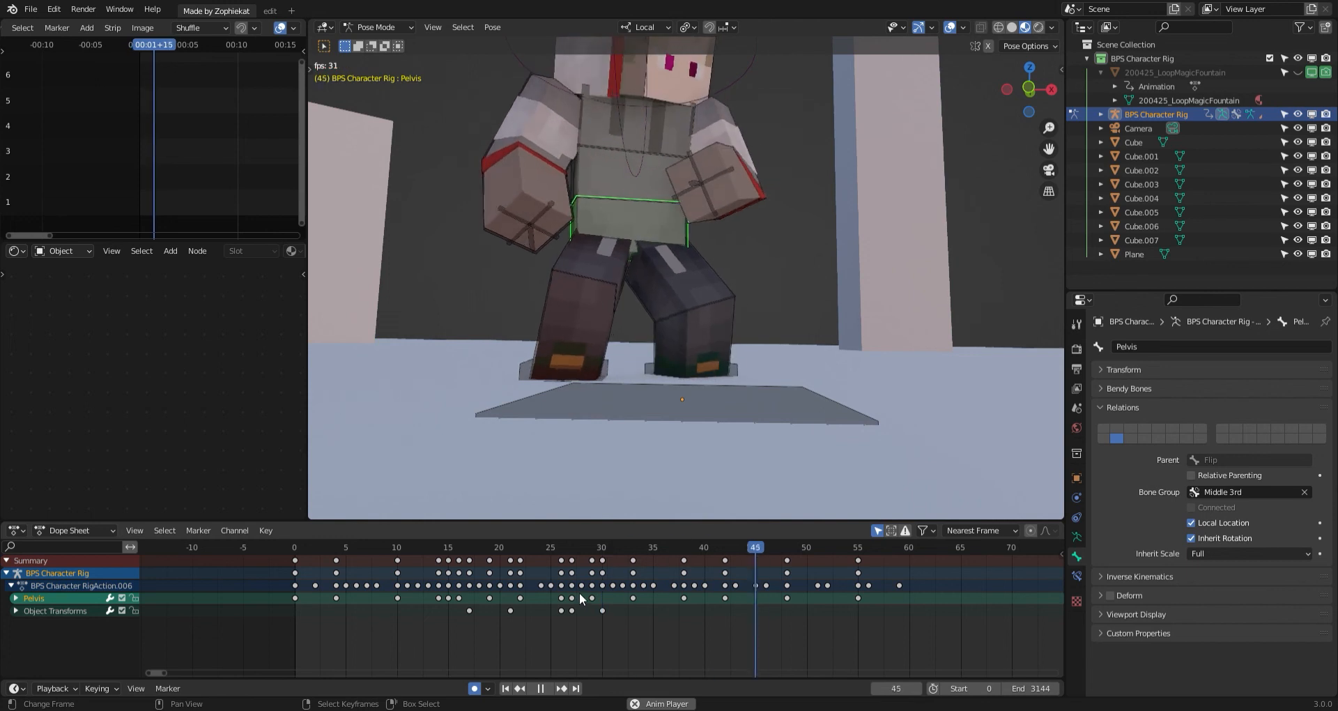
{"action": "scroll", "coordinate": [494, 578], "scroll_direction": "down", "scroll_amount": 2}
{"action": "key", "text": "space"}
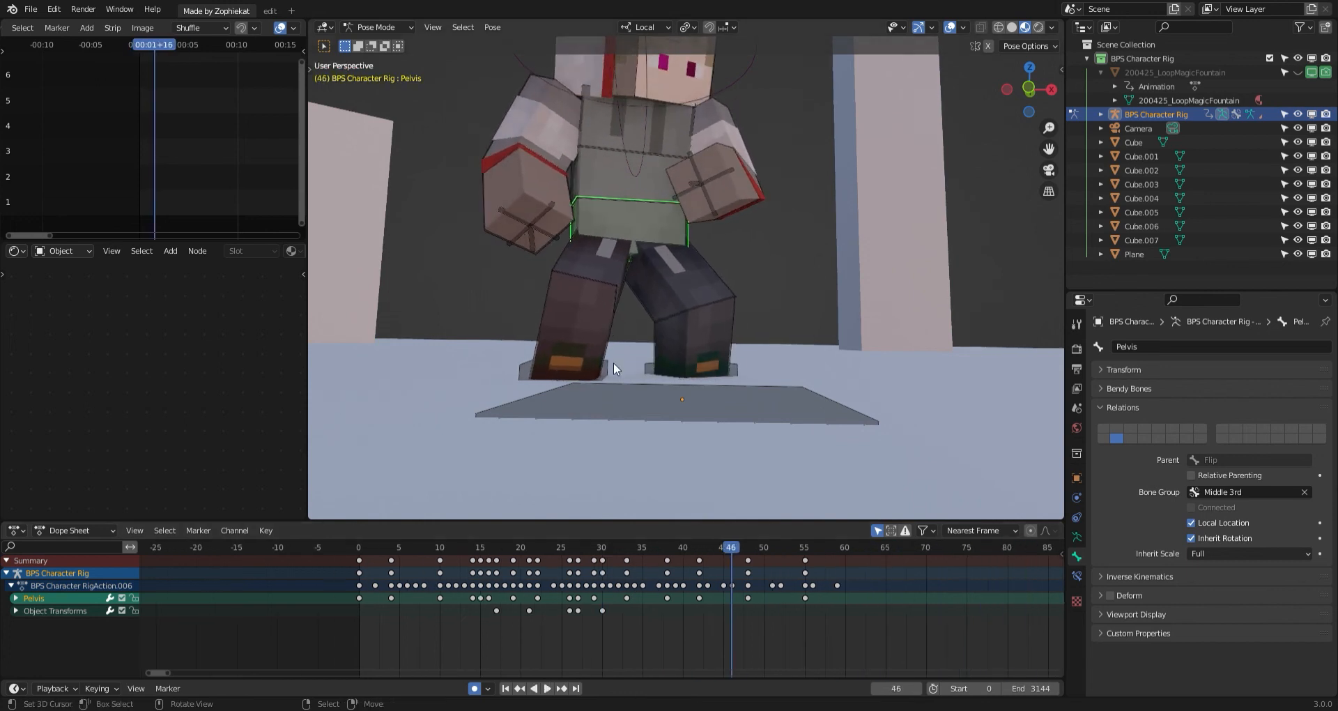
Rotate the Leg IK.R foot slightly with a trackball rotation at frame 43, and deselect the bone.
{"action": "right_click", "coordinate": [614, 363]}
{"action": "right_click", "coordinate": [608, 363]}
{"action": "left_click", "coordinate": [693, 572]}
{"action": "key", "text": "space"}
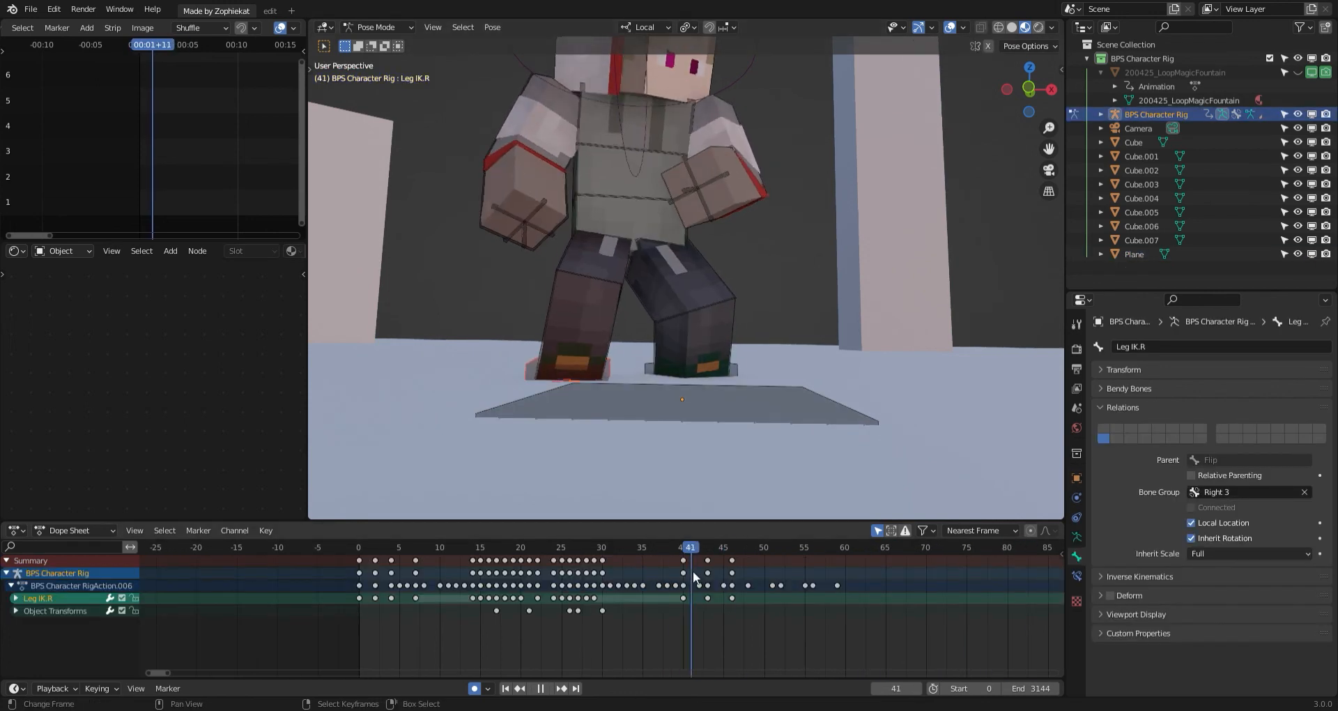
{"action": "key", "text": "space"}
{"action": "key", "text": "r"}
{"action": "key", "text": "r"}
{"action": "left_click", "coordinate": [664, 463]}
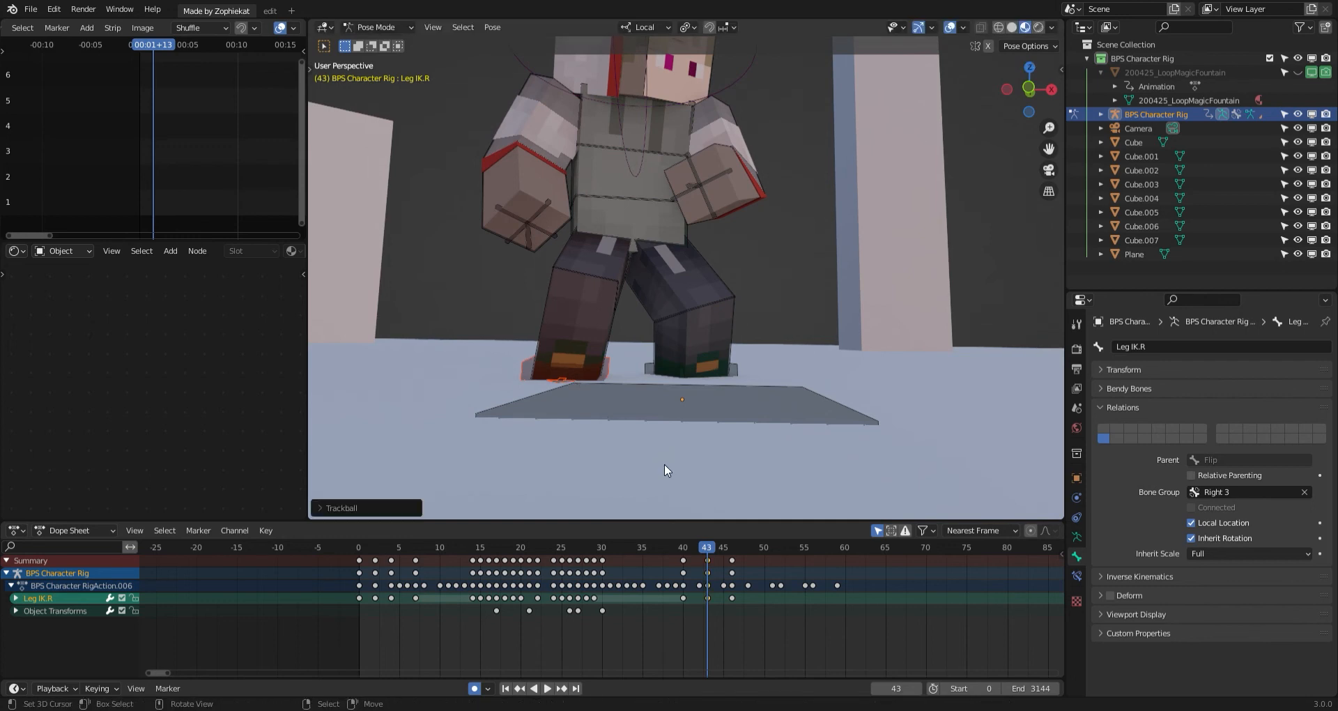
{"action": "right_click", "coordinate": [663, 466]}
Play back the whole animation from the start to review the jump, backflip and landing.
{"action": "left_click", "coordinate": [518, 579]}
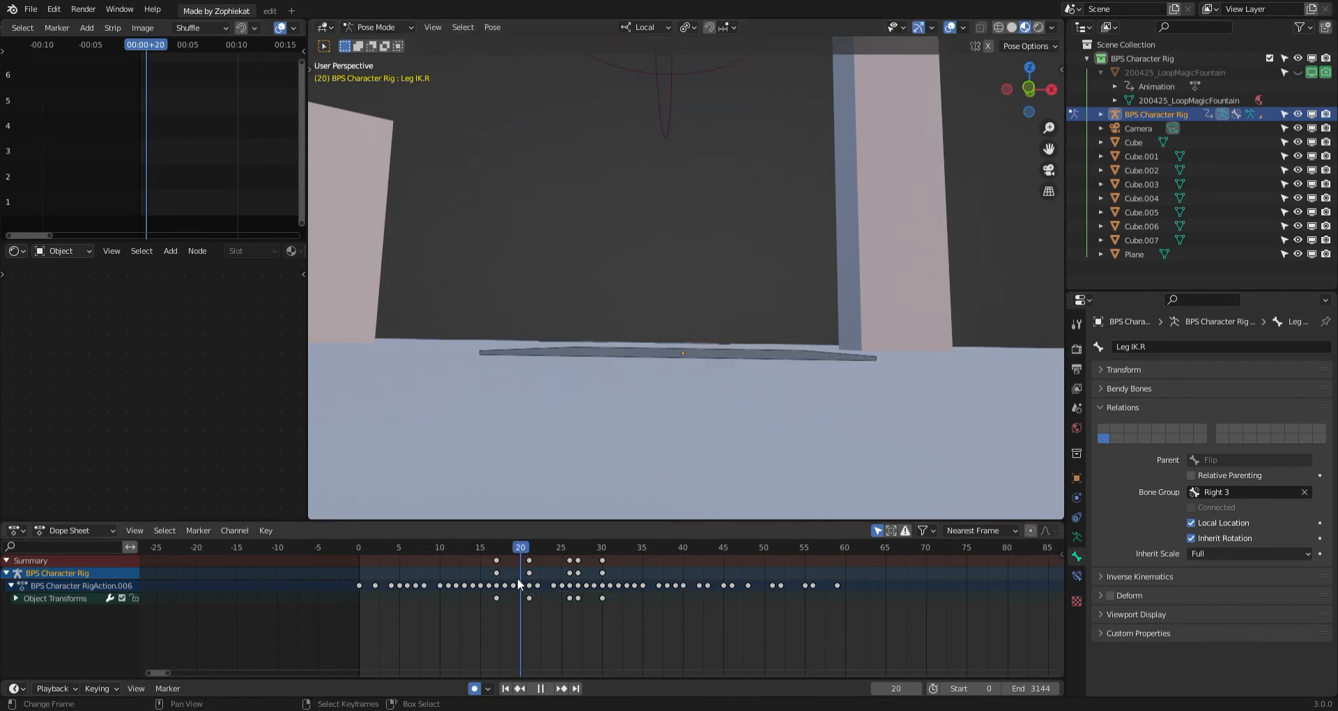
{"action": "key", "text": "space"}
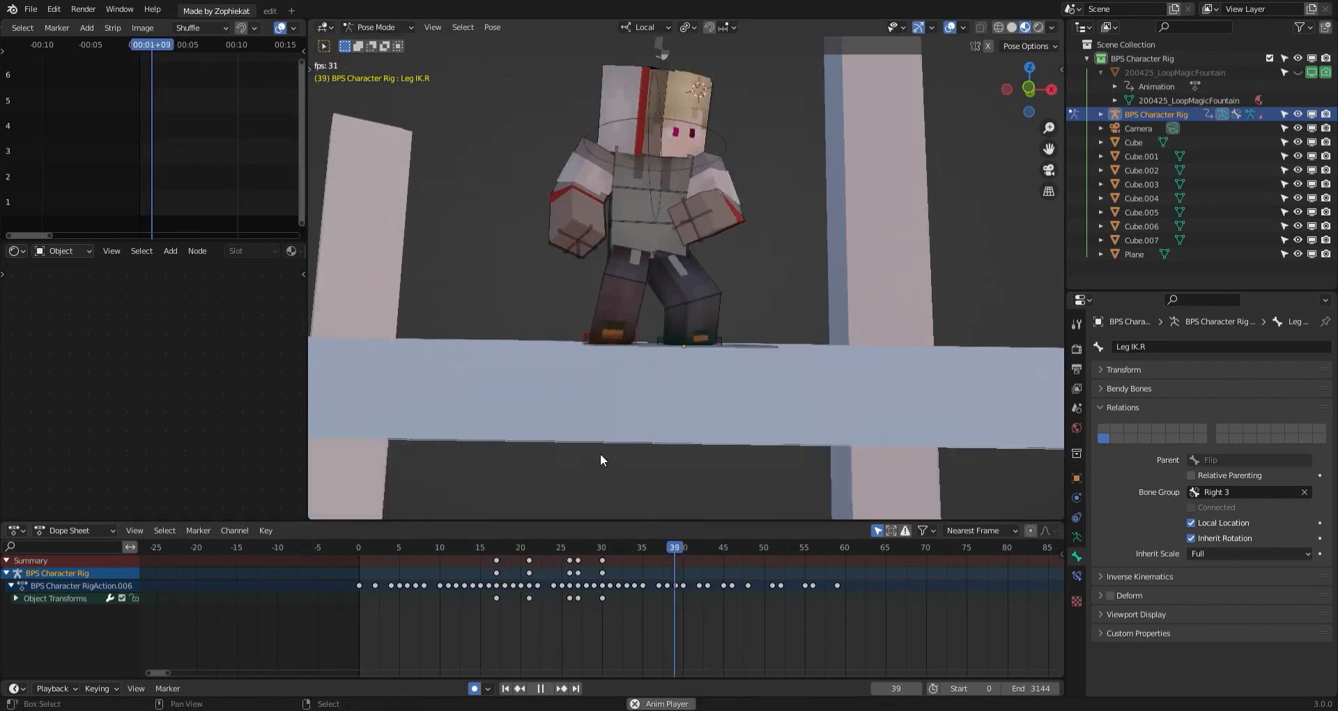
{"action": "left_click", "coordinate": [389, 547]}
{"action": "scroll", "coordinate": [490, 545], "scroll_direction": "down", "scroll_amount": 1}
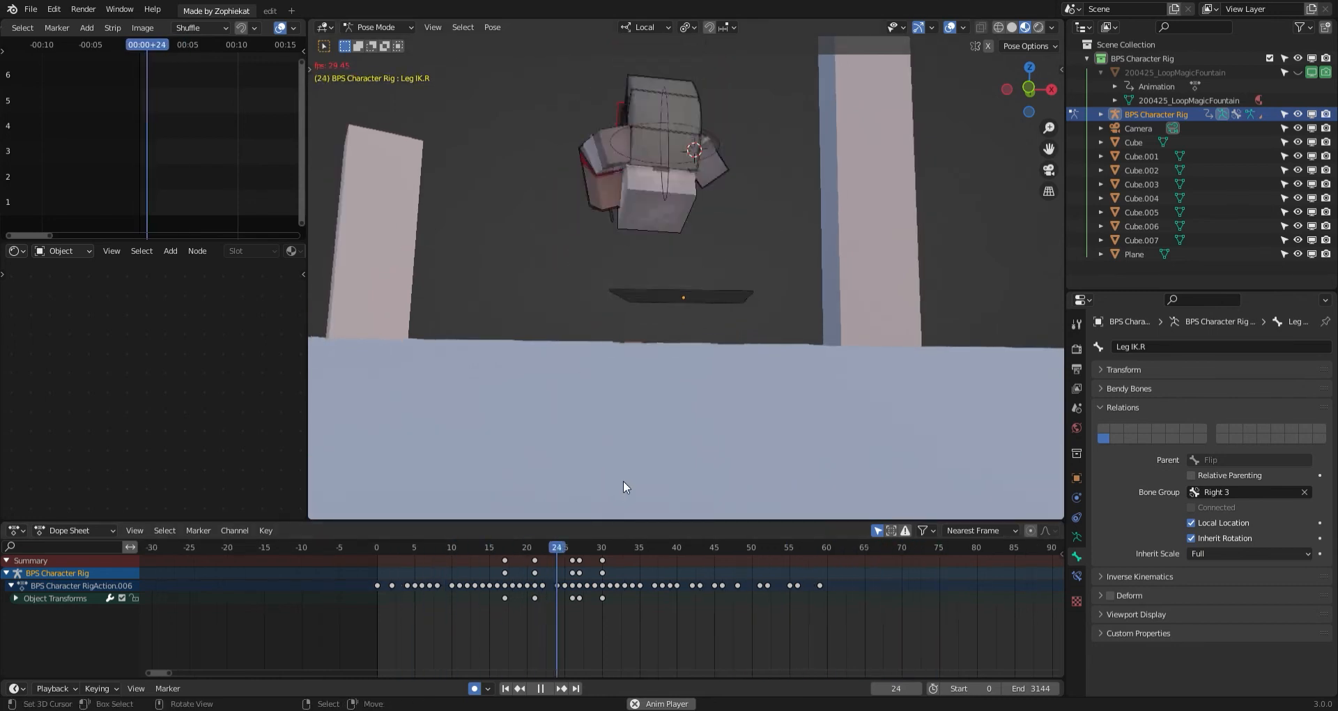
{"action": "middle_click_drag", "start_coordinate": [624, 480], "coordinate": [616, 484]}
{"action": "scroll", "coordinate": [362, 603], "scroll_direction": "down", "scroll_amount": 4}
{"action": "left_click", "coordinate": [362, 603]}
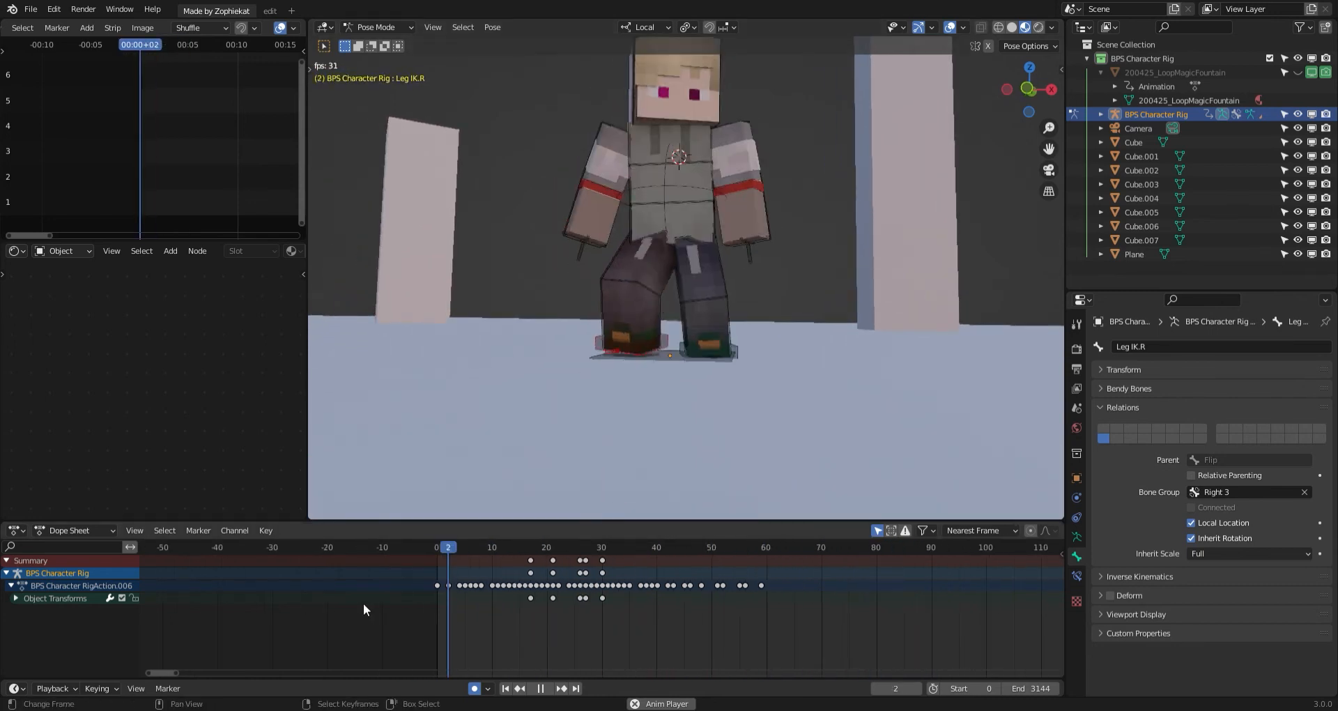
{"action": "key", "text": "space"}
{"action": "key", "text": "space"}
Step frame by frame through the crouch, jump and backflip up to frame 31, viewing the character from an angle and from the side.
{"action": "middle_click_drag", "start_coordinate": [645, 267], "coordinate": [459, 376]}
{"action": "left_click", "coordinate": [374, 571]}
{"action": "scroll", "coordinate": [563, 373], "scroll_direction": "up", "scroll_amount": 3}
{"action": "key", "text": "Right"}
{"action": "key", "text": "Right"}
{"action": "key", "text": "Right"}
{"action": "key", "text": "Right"}
{"action": "key", "text": "Right"}
{"action": "key", "text": "Right"}
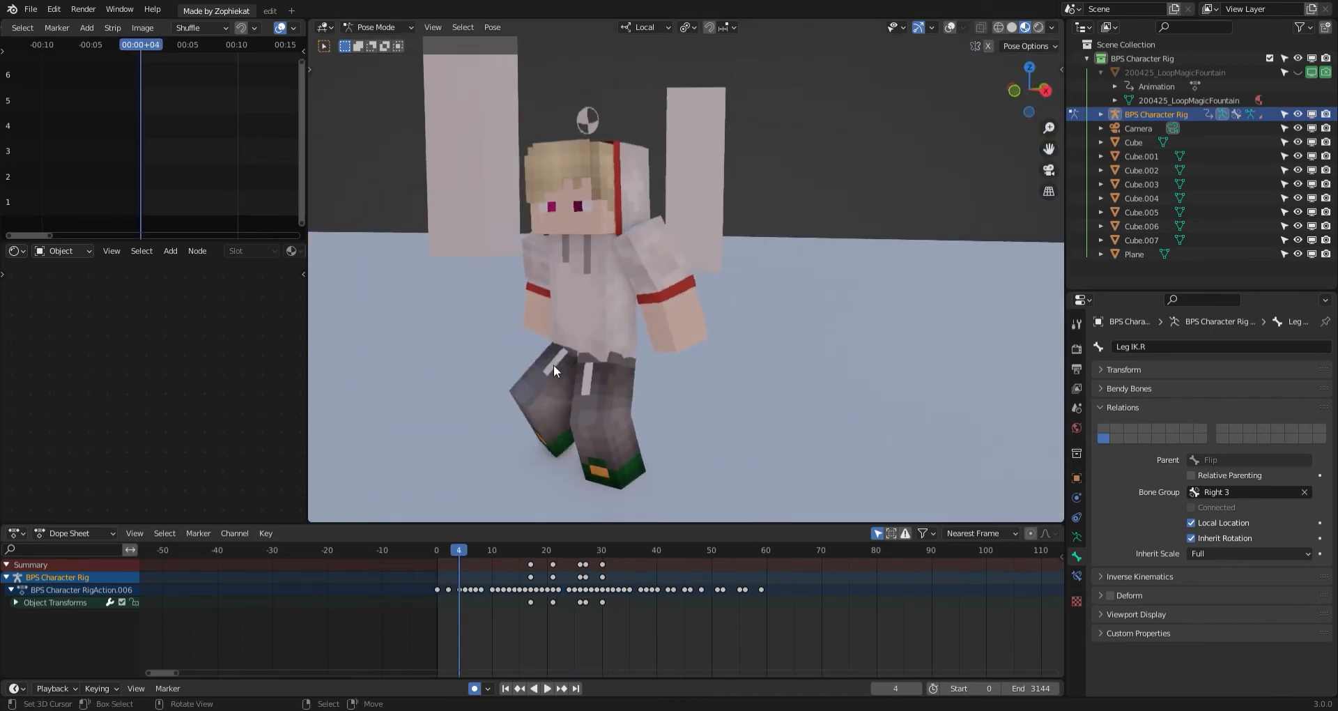
{"action": "key", "text": "Right"}
{"action": "key", "text": "Right"}
{"action": "key", "text": "Right"}
{"action": "key", "text": "Right"}
{"action": "key", "text": "Right"}
{"action": "key", "text": "Right"}
{"action": "middle_click_drag", "start_coordinate": [564, 363], "coordinate": [767, 341]}
{"action": "key", "text": "Right"}
{"action": "key", "text": "Right"}
{"action": "key", "text": "Right"}
{"action": "key", "text": "Right"}
{"action": "key", "text": "Right"}
{"action": "key", "text": "Right"}
{"action": "key", "text": "Right"}
{"action": "key", "text": "Right"}
{"action": "key", "text": "Right"}
{"action": "key", "text": "Right"}
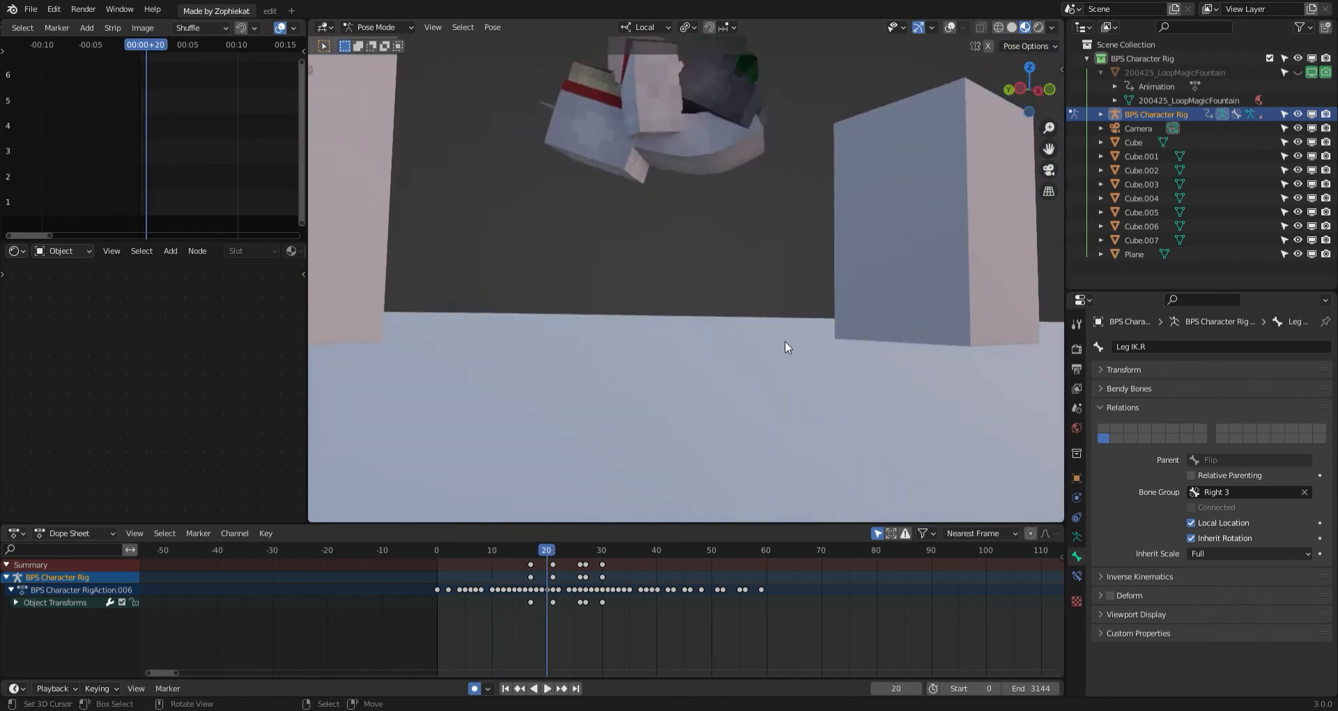
{"action": "key", "text": "Right"}
{"action": "key", "text": "Right"}
{"action": "key", "text": "Right"}
{"action": "key", "text": "Right"}
{"action": "key", "text": "Right"}
{"action": "key", "text": "Right"}
{"action": "key", "text": "Right"}
{"action": "key", "text": "Right"}
{"action": "key", "text": "Right"}
{"action": "key", "text": "Right"}
{"action": "key", "text": "Right"}
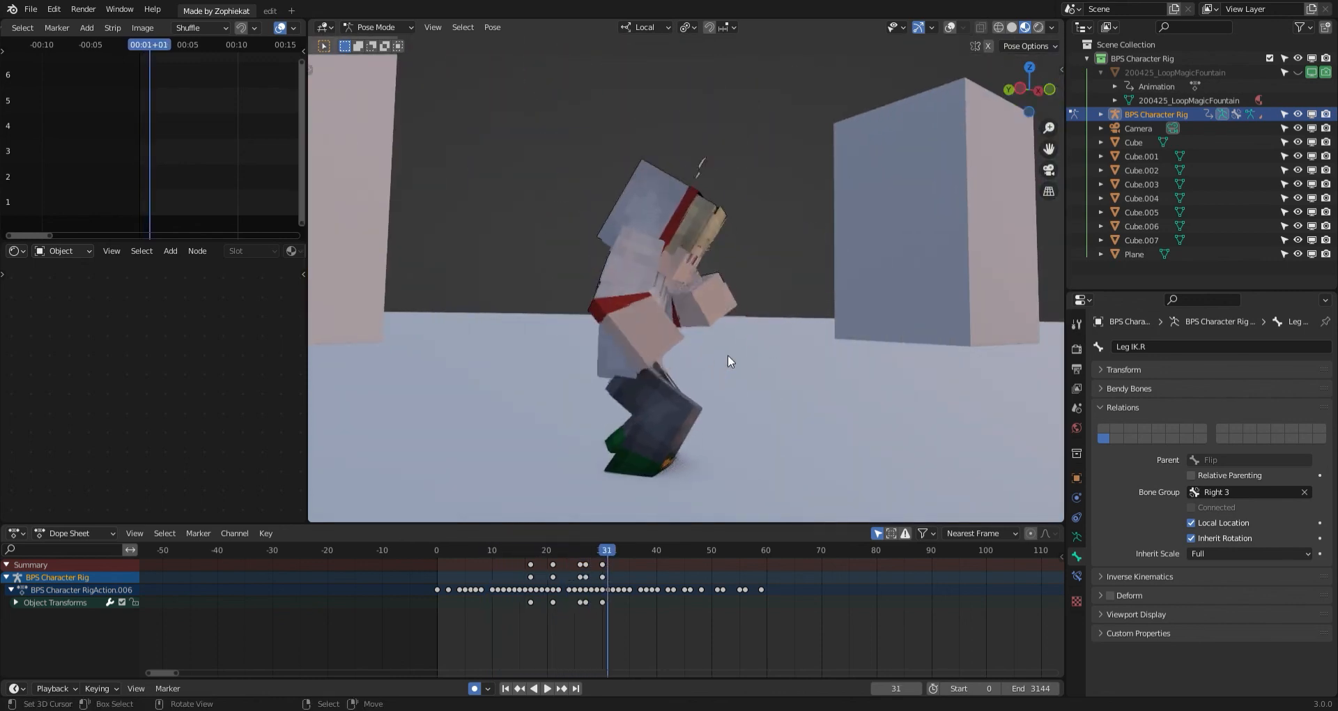
Step backwards through the backflip to frame 17 to examine the airborne poses from the side.
{"action": "key", "text": "Left"}
{"action": "key", "text": "Left"}
{"action": "key", "text": "Left"}
{"action": "key", "text": "Left"}
{"action": "key", "text": "Left"}
{"action": "key", "text": "Left"}
{"action": "key", "text": "Left"}
{"action": "key", "text": "Left"}
{"action": "key", "text": "Left"}
{"action": "key", "text": "Left"}
{"action": "key", "text": "Left"}
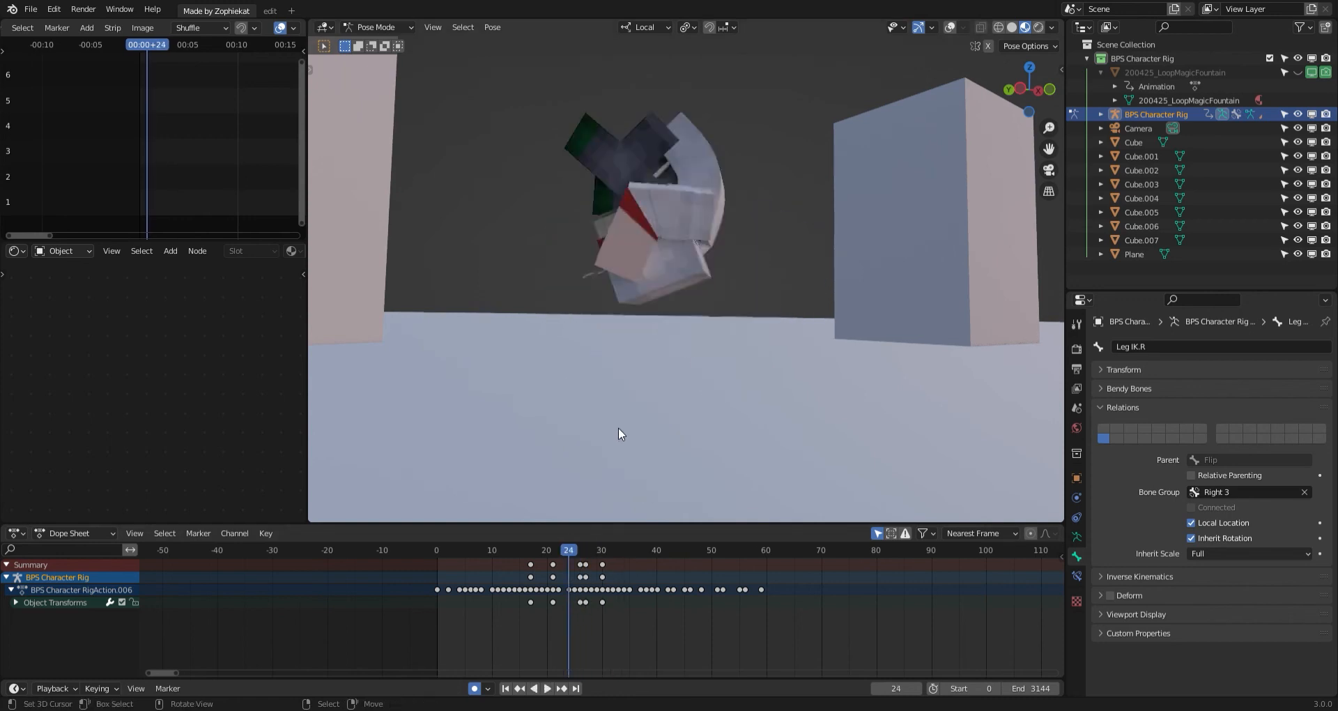
{"action": "middle_click_drag", "start_coordinate": [624, 427], "coordinate": [626, 443]}
{"action": "key", "text": "Left"}
{"action": "key", "text": "Left"}
{"action": "key", "text": "Left"}
{"action": "key", "text": "Left"}
{"action": "key", "text": "Left"}
{"action": "key", "text": "Left"}
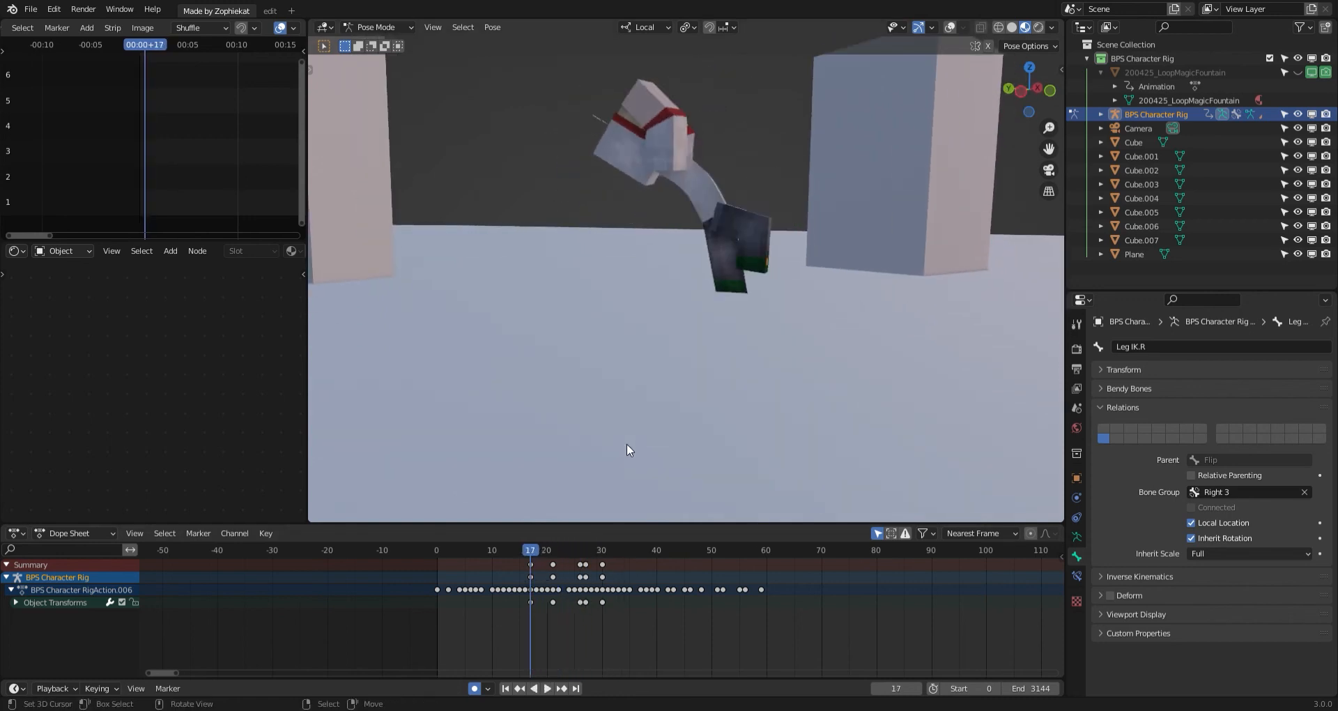
Step forward from frame 17 to frame 43 to examine the flip, landing and settling poses from the side.
{"action": "key", "text": "Right"}
{"action": "key", "text": "Right"}
{"action": "key", "text": "Right"}
{"action": "key", "text": "Right"}
{"action": "key", "text": "Right"}
{"action": "key", "text": "Right"}
{"action": "key", "text": "Right"}
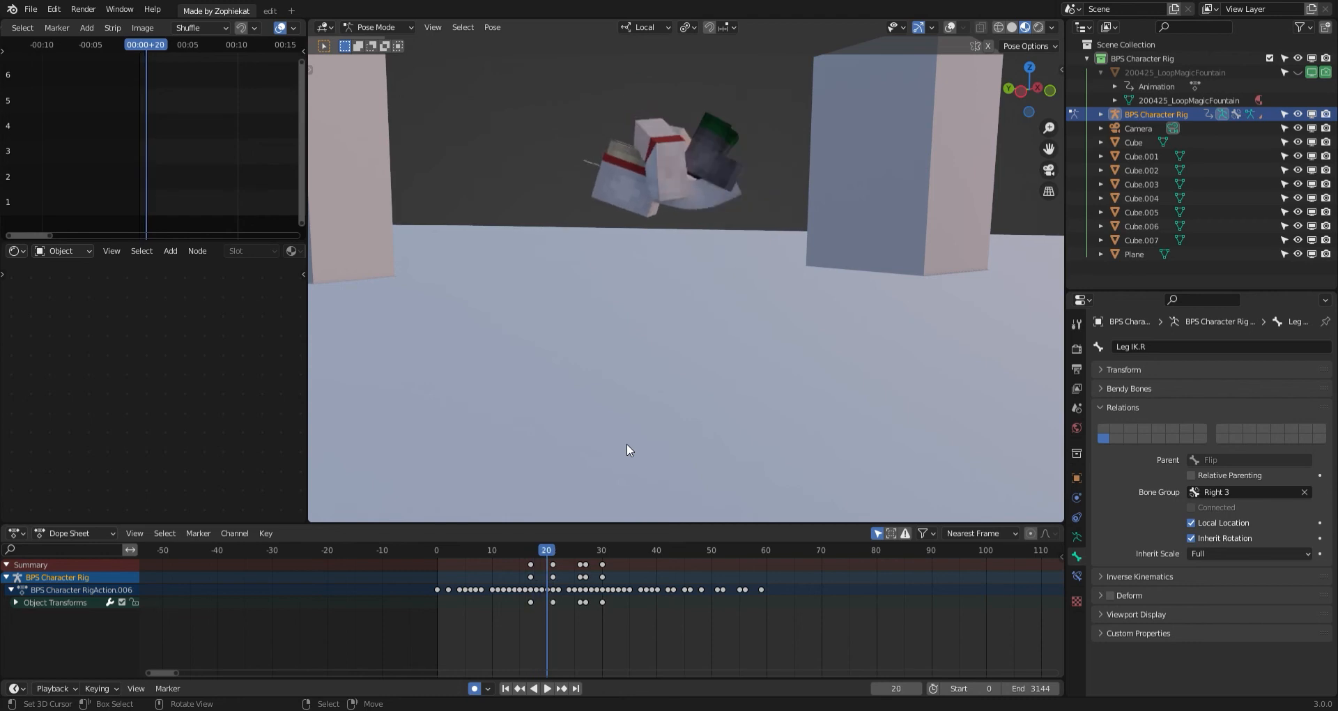
{"action": "key", "text": "Right"}
{"action": "key", "text": "Right"}
{"action": "key", "text": "Right"}
{"action": "key", "text": "Right"}
{"action": "key", "text": "Right"}
{"action": "key", "text": "Right"}
{"action": "key", "text": "Right"}
{"action": "key", "text": "Right"}
{"action": "key", "text": "Right"}
{"action": "key", "text": "Right"}
{"action": "key", "text": "Right"}
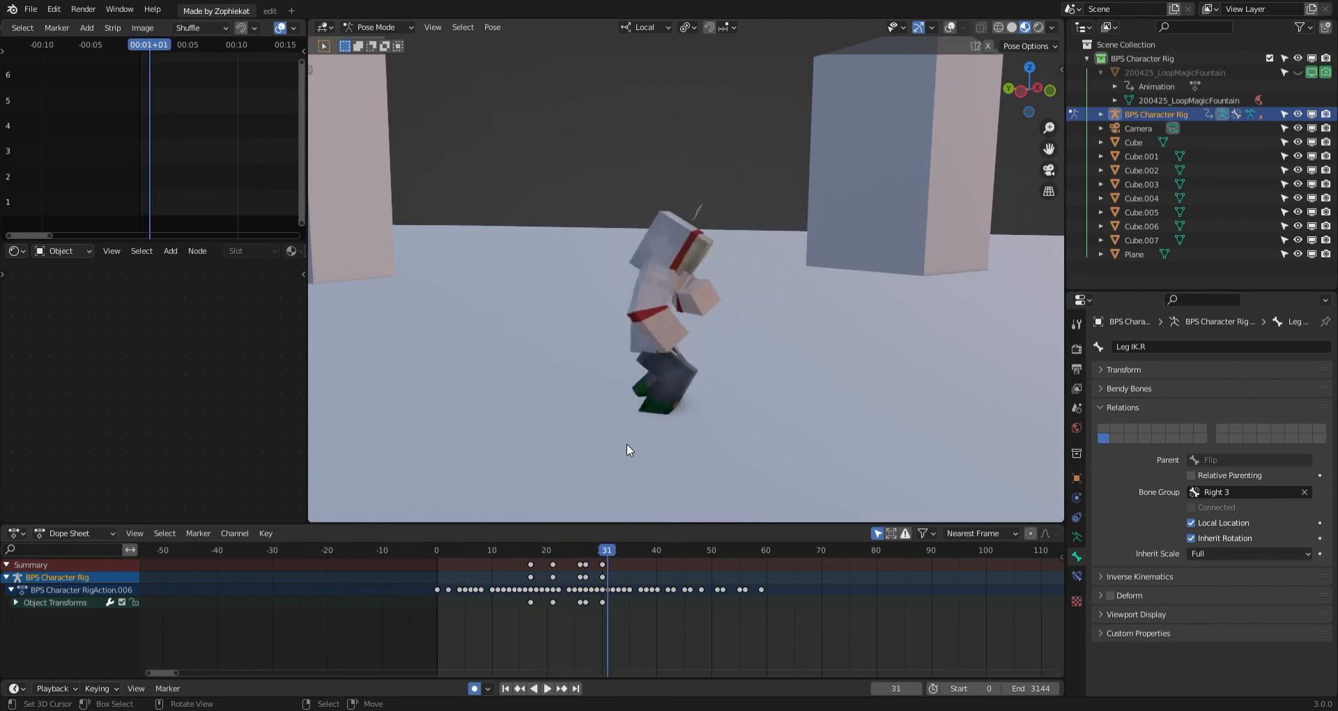
{"action": "key", "text": "Right"}
{"action": "key", "text": "Right"}
{"action": "key", "text": "Right"}
{"action": "key", "text": "Right"}
{"action": "key", "text": "Right"}
{"action": "key", "text": "Right"}
{"action": "key", "text": "Right"}
{"action": "key", "text": "Right"}
{"action": "key", "text": "Right"}
{"action": "key", "text": "Right"}
{"action": "key", "text": "Right"}
{"action": "key", "text": "Right"}
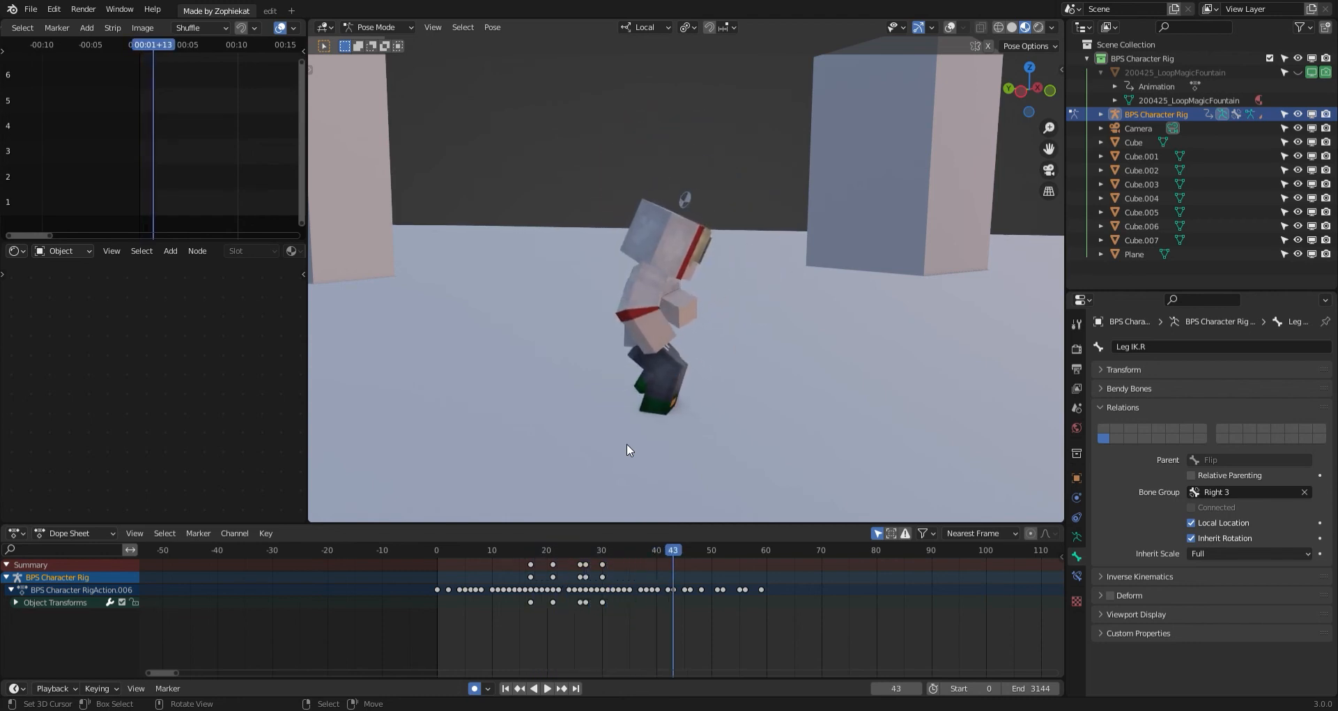
Step forward from frame 43 through the remaining settling poses after the landing.
{"action": "key", "text": "Right"}
{"action": "key", "text": "Right"}
{"action": "key", "text": "Right"}
{"action": "key", "text": "Right"}
{"action": "key", "text": "Right"}
{"action": "key", "text": "Right"}
Play back the animation again from the start while viewing the character from different angles.
{"action": "scroll", "coordinate": [626, 443], "scroll_direction": "up", "scroll_amount": 2}
{"action": "middle_click_drag", "start_coordinate": [625, 443], "coordinate": [586, 416]}
{"action": "left_click", "coordinate": [576, 550]}
{"action": "key", "text": "space"}
{"action": "left_click", "coordinate": [401, 595]}
{"action": "middle_click_drag", "start_coordinate": [512, 488], "coordinate": [502, 466]}
{"action": "key", "text": "space"}
{"action": "scroll", "coordinate": [501, 467], "scroll_direction": "up", "scroll_amount": 1}
Step frame by frame from the crouch through the takeoff and tuck past frame 21, viewed from the front.
{"action": "left_click", "coordinate": [504, 570]}
{"action": "key", "text": "Right"}
{"action": "key", "text": "Right"}
{"action": "key", "text": "Right"}
{"action": "key", "text": "Right"}
{"action": "key", "text": "Right"}
{"action": "key", "text": "Right"}
{"action": "key", "text": "Right"}
{"action": "key", "text": "Right"}
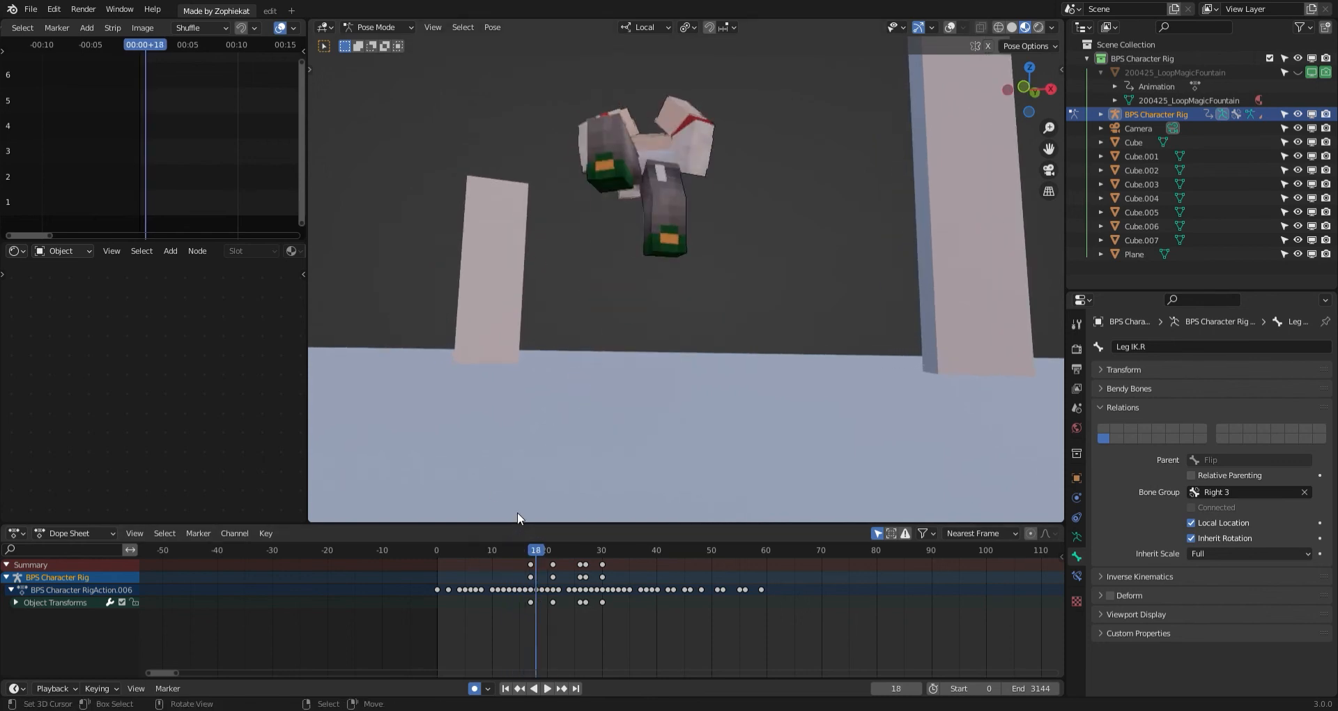
{"action": "key", "text": "Right"}
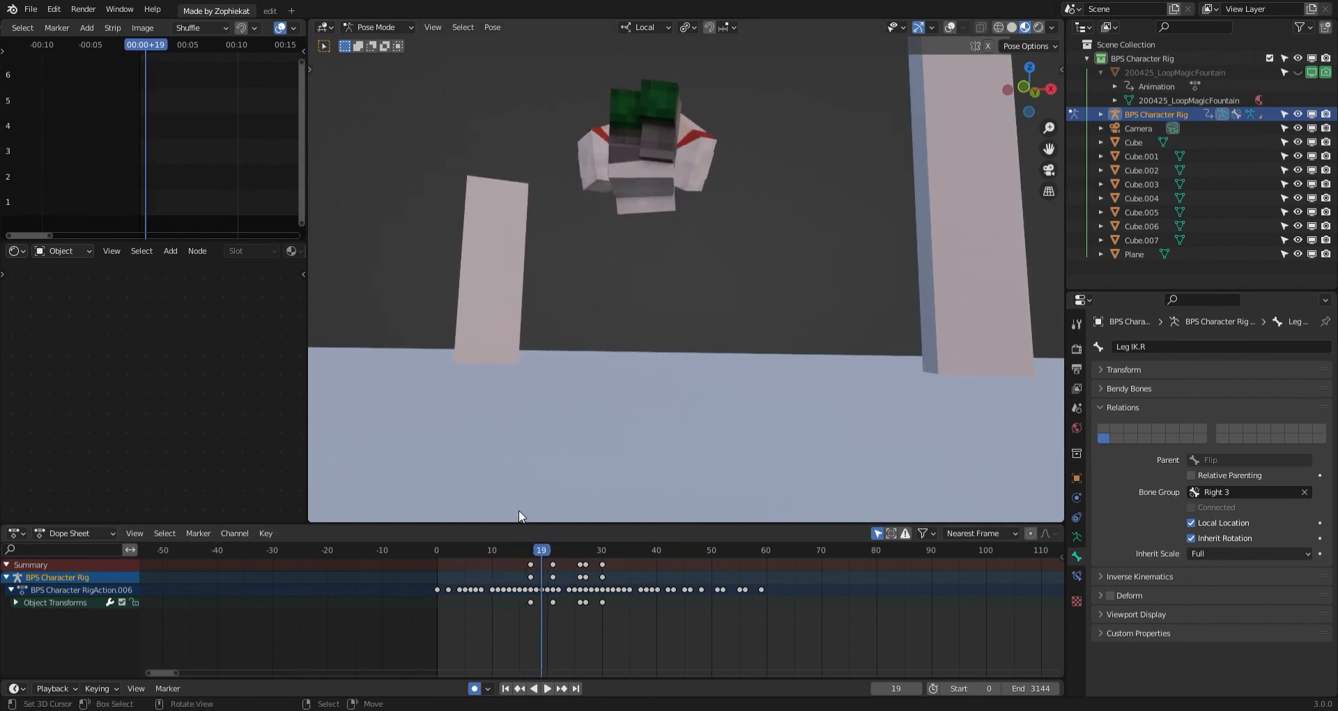
{"action": "key", "text": "Right"}
{"action": "key", "text": "Right"}
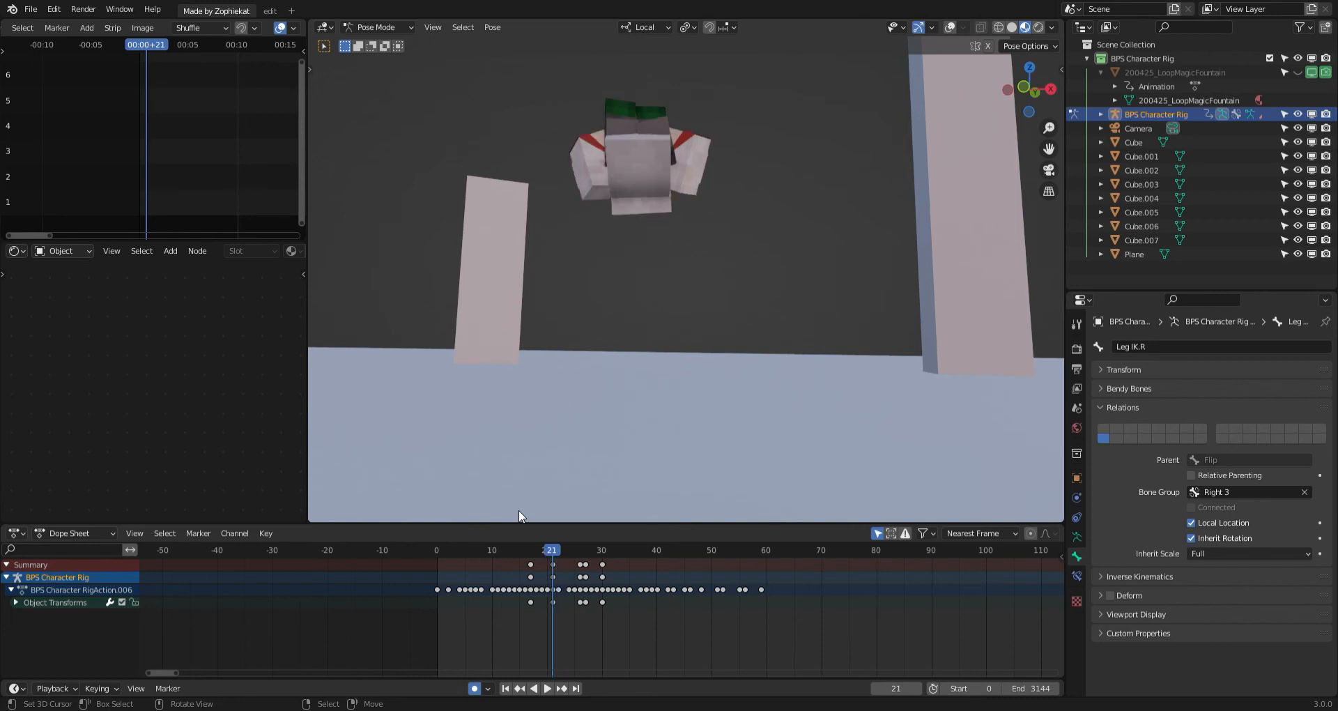
{"action": "key", "text": "Right"}
{"action": "key", "text": "Right"}
Step back and forth around frames 18 to 20 to examine the legs going into the tuck from the front.
{"action": "key", "text": "Left"}
{"action": "key", "text": "Left"}
{"action": "key", "text": "Left"}
{"action": "key", "text": "Left"}
{"action": "key", "text": "Left"}
{"action": "key", "text": "Left"}
{"action": "key", "text": "Left"}
{"action": "key", "text": "Right"}
{"action": "key", "text": "Right"}
{"action": "key", "text": "Right"}
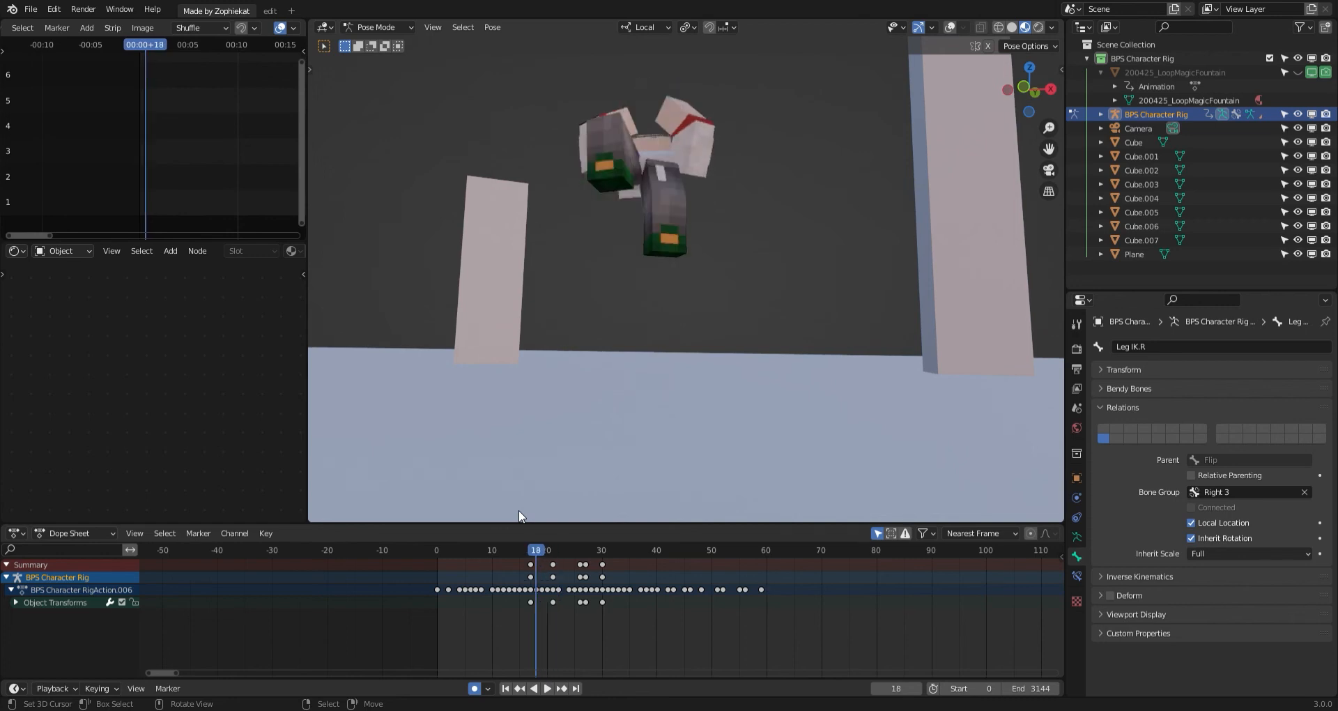
{"action": "key", "text": "Left"}
{"action": "key", "text": "Right"}
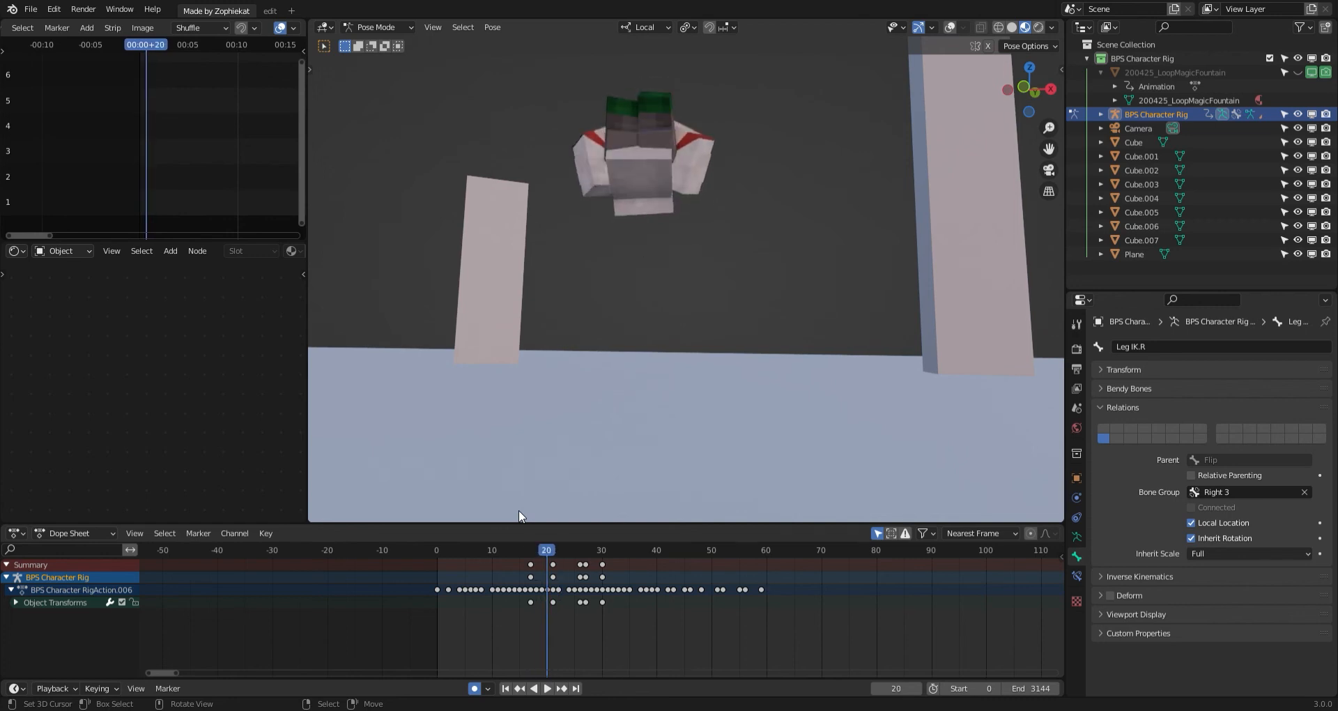
{"action": "key", "text": "Left"}
{"action": "key", "text": "Right"}
{"action": "key", "text": "Left"}
{"action": "key", "text": "Right"}
Examine frames 18 to 22 from the side and replay the flip, stopping at frame 20.
{"action": "middle_click_drag", "start_coordinate": [518, 508], "coordinate": [624, 505]}
{"action": "key", "text": "Left"}
{"action": "key", "text": "Left"}
{"action": "key", "text": "Left"}
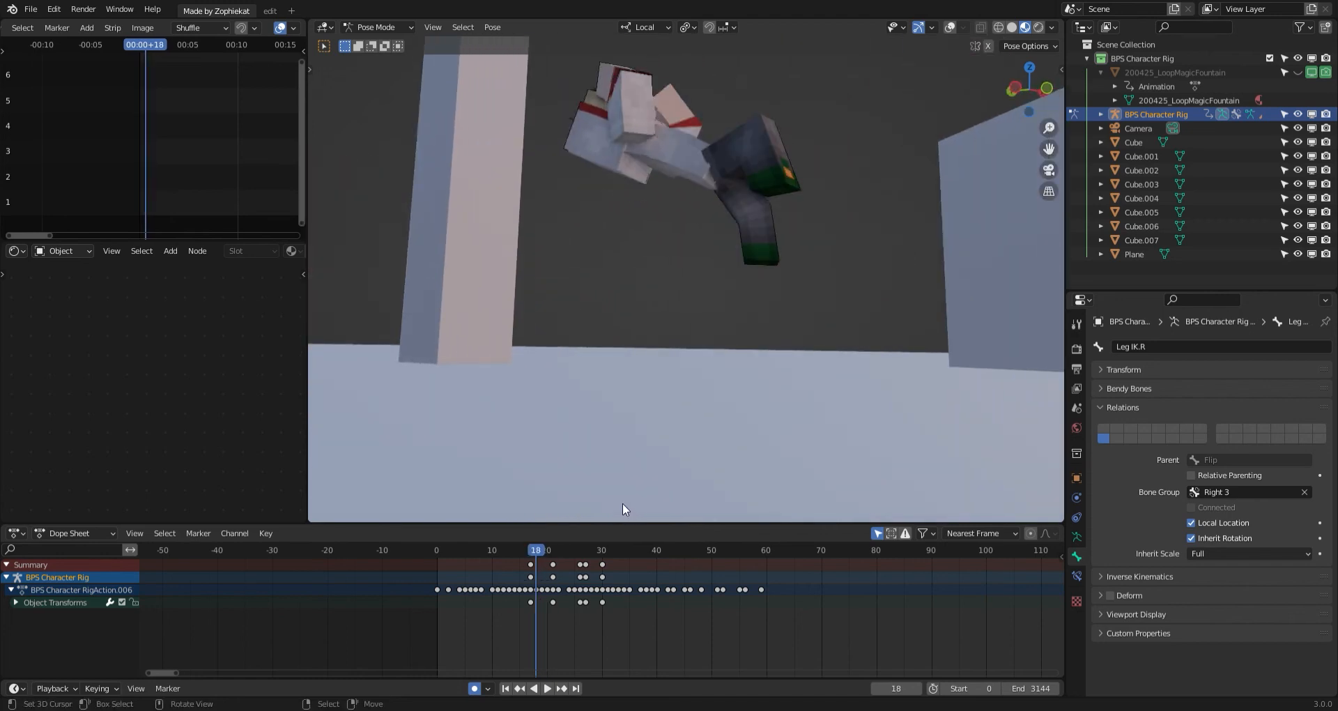
{"action": "key", "text": "Right"}
{"action": "key", "text": "Right"}
{"action": "key", "text": "Right"}
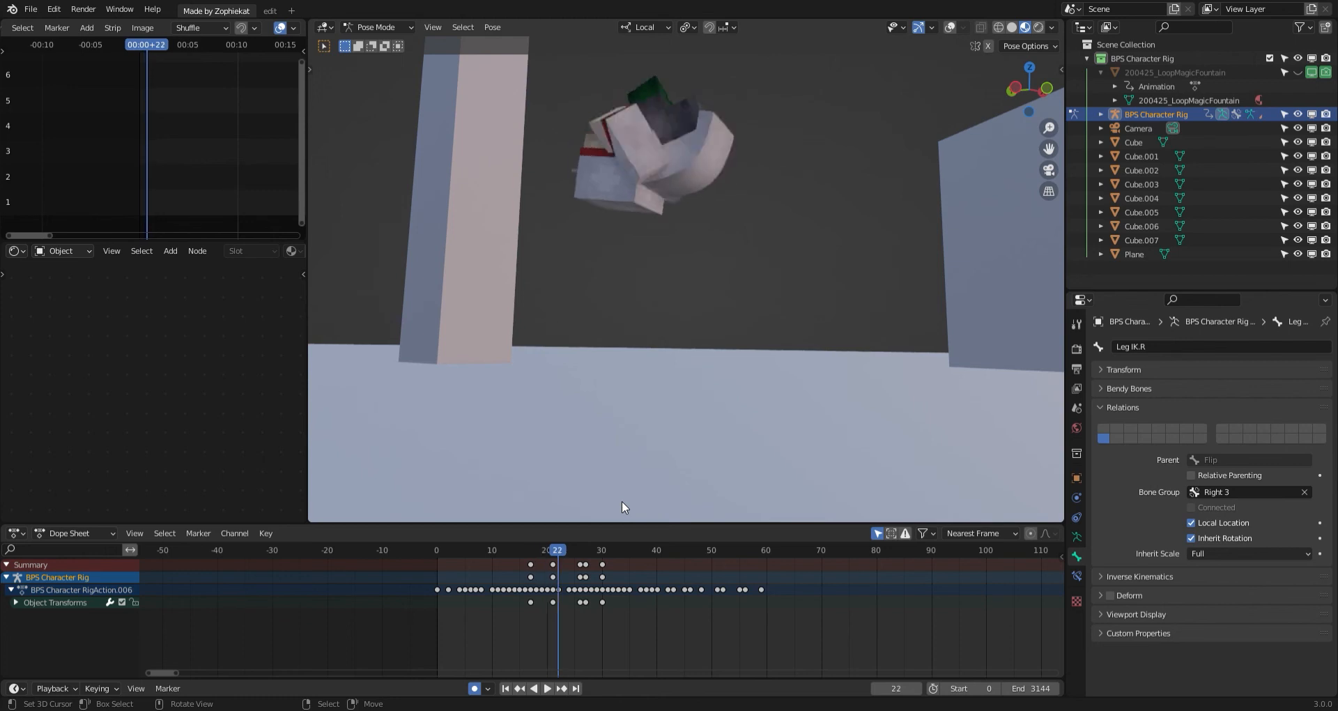
{"action": "key", "text": "shift+ctrl+space"}
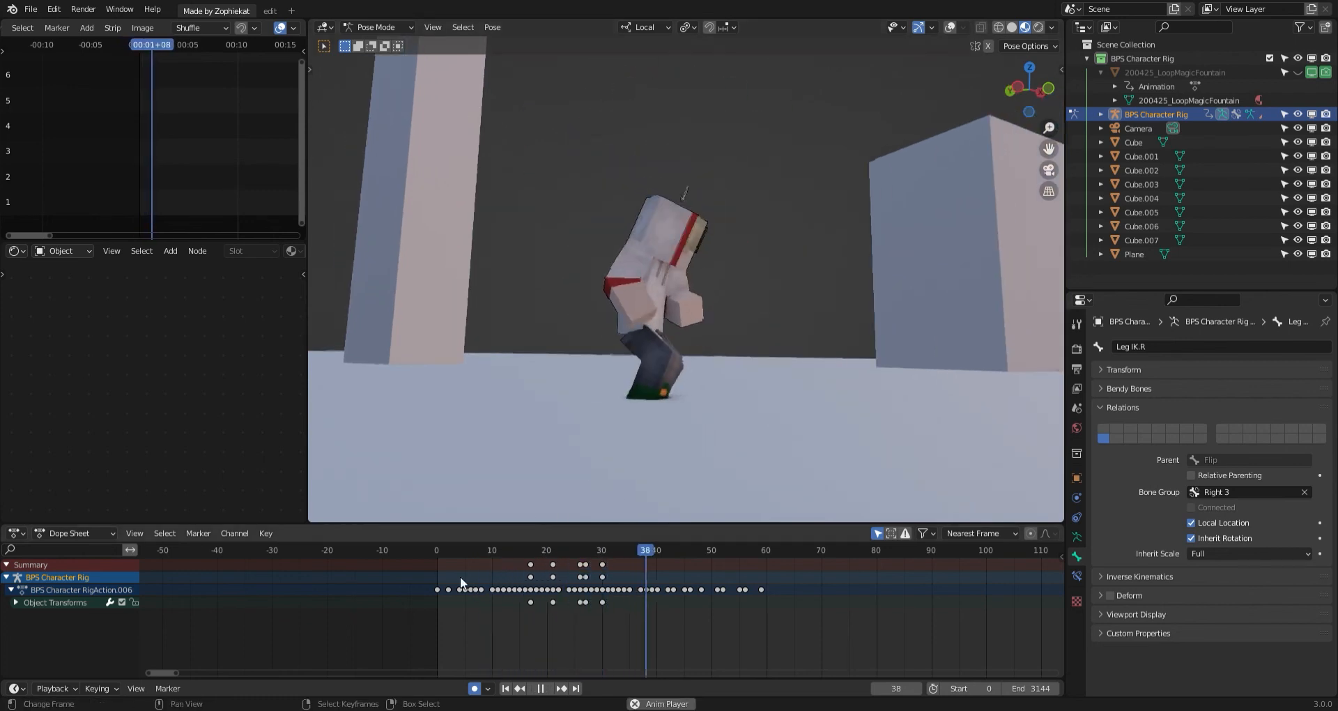
{"action": "left_click", "coordinate": [475, 589]}
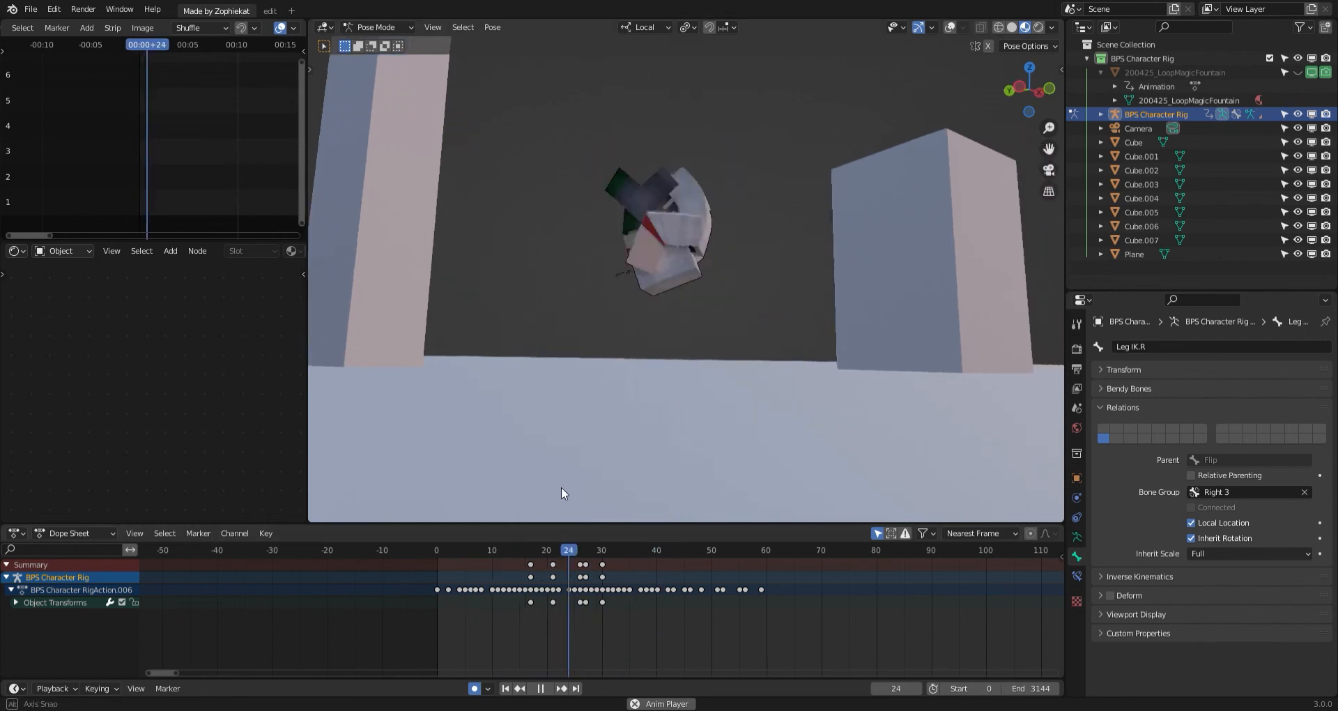
{"action": "left_click", "coordinate": [504, 575]}
{"action": "key", "text": "Escape"}
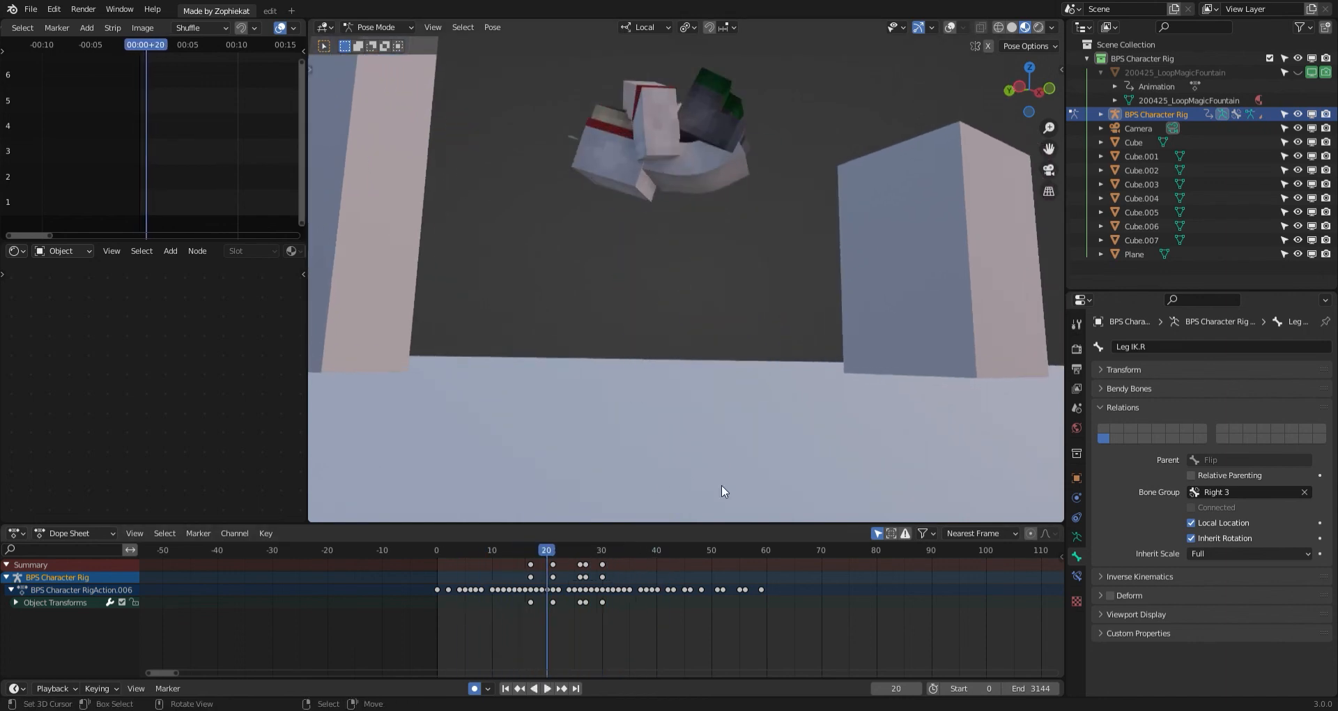
Show the viewport overlays, select the Head bone and rotate it about its local X axis at frame 17.
{"action": "left_click", "coordinate": [954, 29]}
{"action": "left_click", "coordinate": [635, 191]}
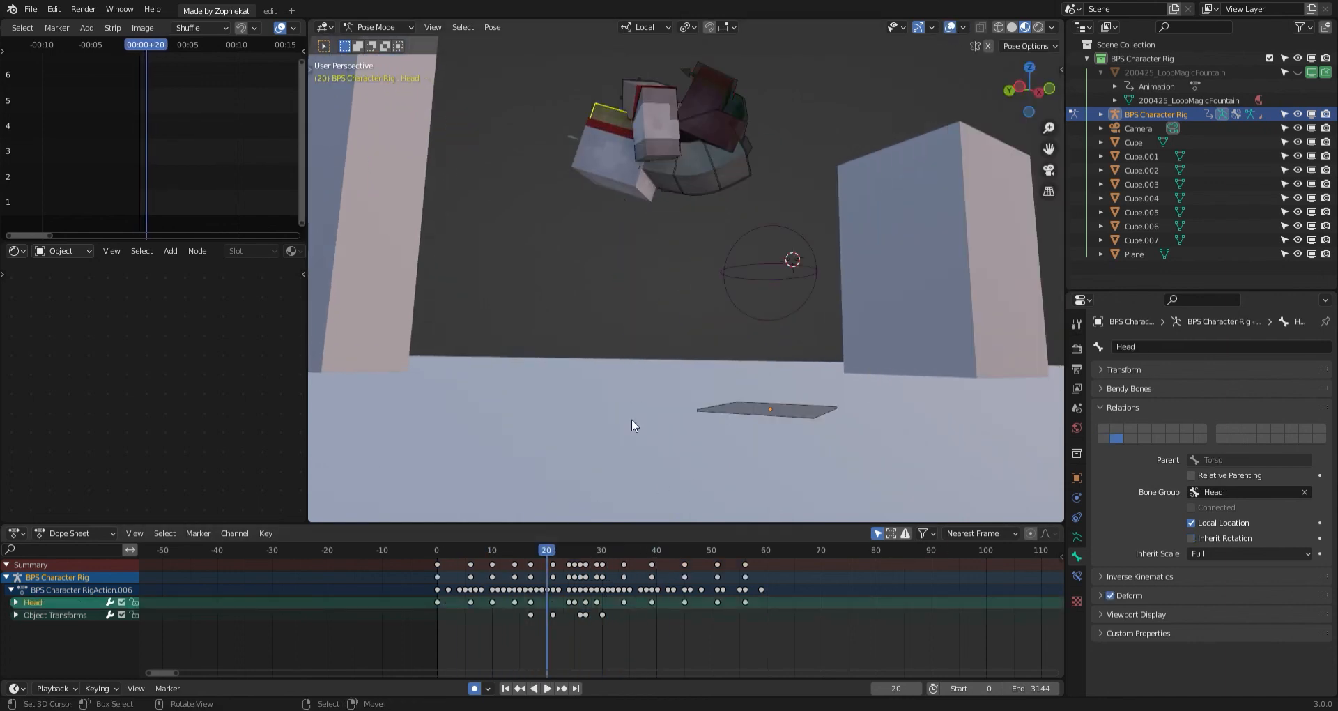
{"action": "scroll", "coordinate": [517, 568], "scroll_direction": "up", "scroll_amount": 2}
{"action": "key", "text": "space"}
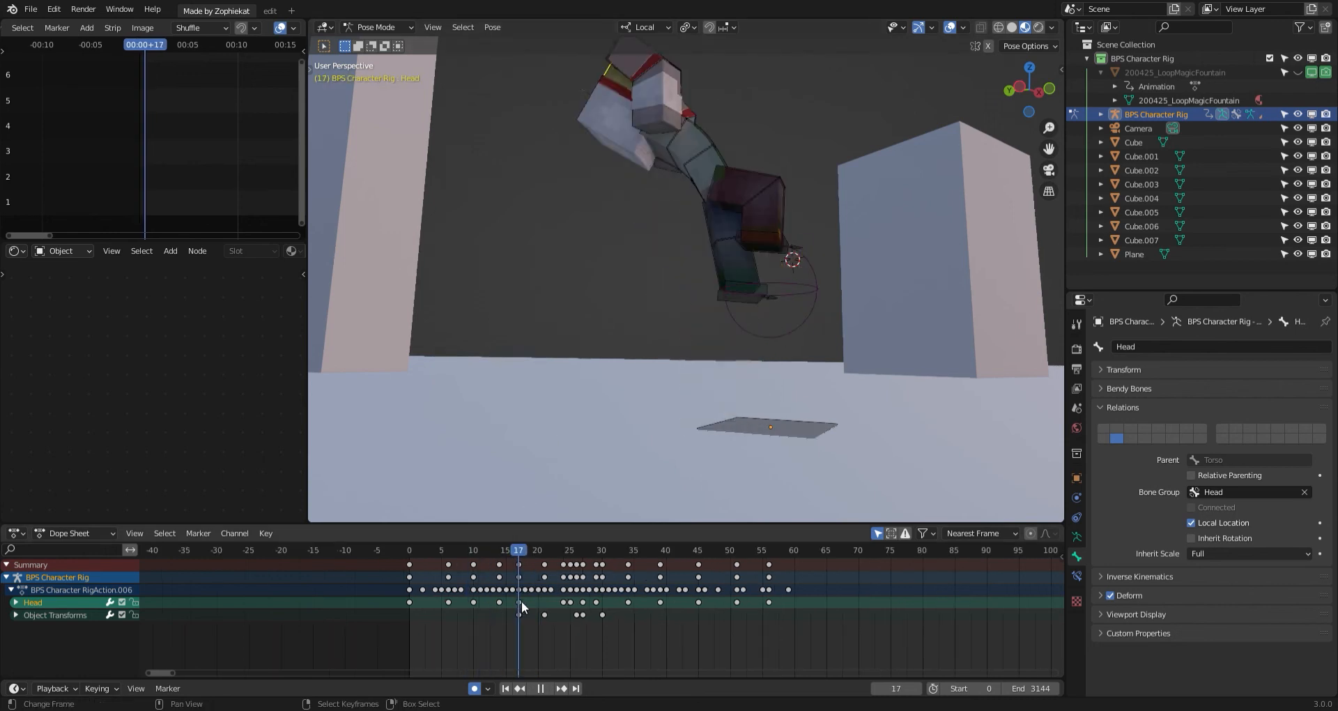
{"action": "left_click", "coordinate": [504, 602]}
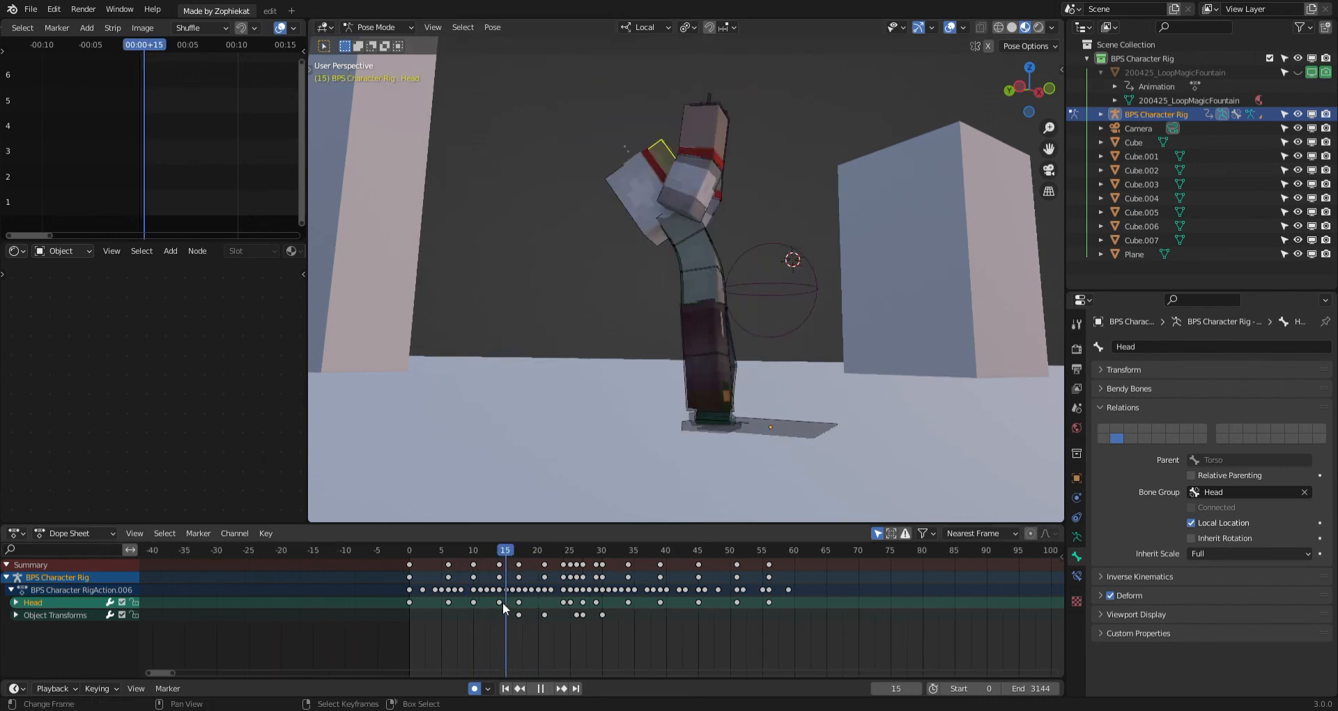
{"action": "left_click_drag", "start_coordinate": [506, 602], "coordinate": [519, 598]}
{"action": "middle_click_drag", "start_coordinate": [585, 488], "coordinate": [630, 470]}
{"action": "key", "text": "r"}
{"action": "key", "text": "x"}
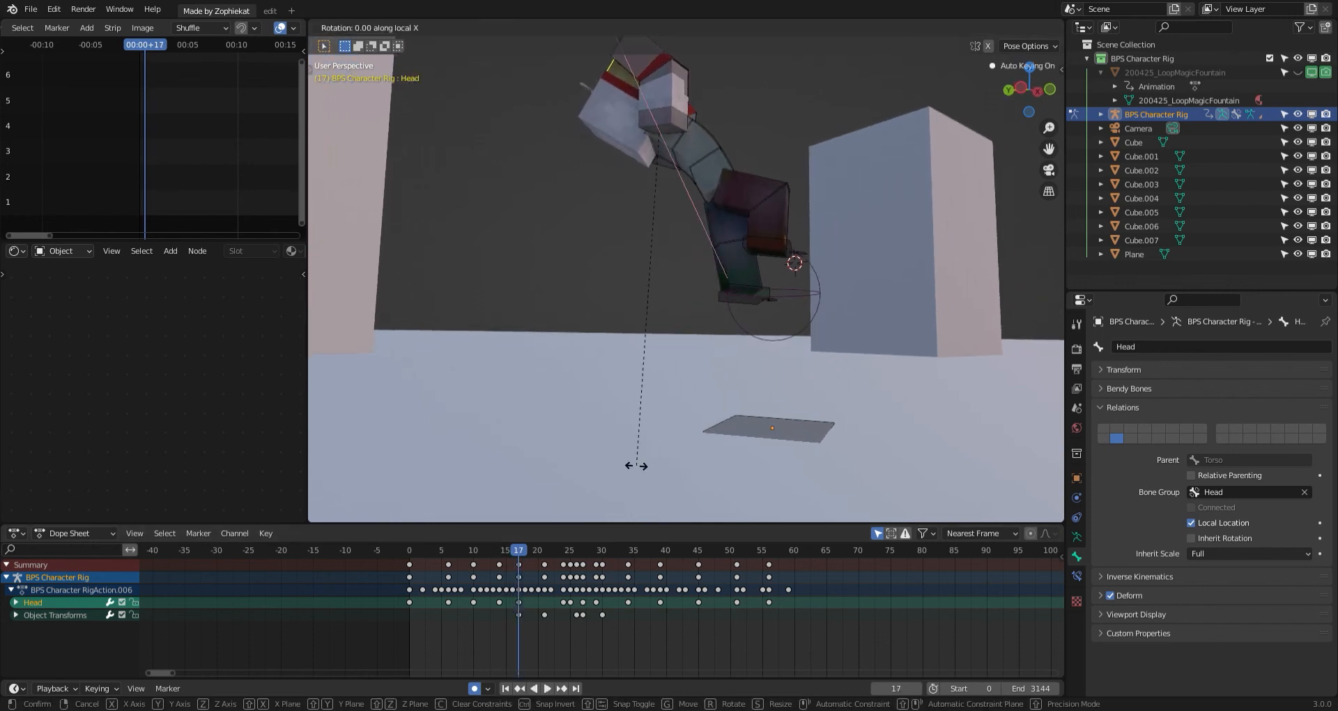
{"action": "left_click", "coordinate": [425, 379]}
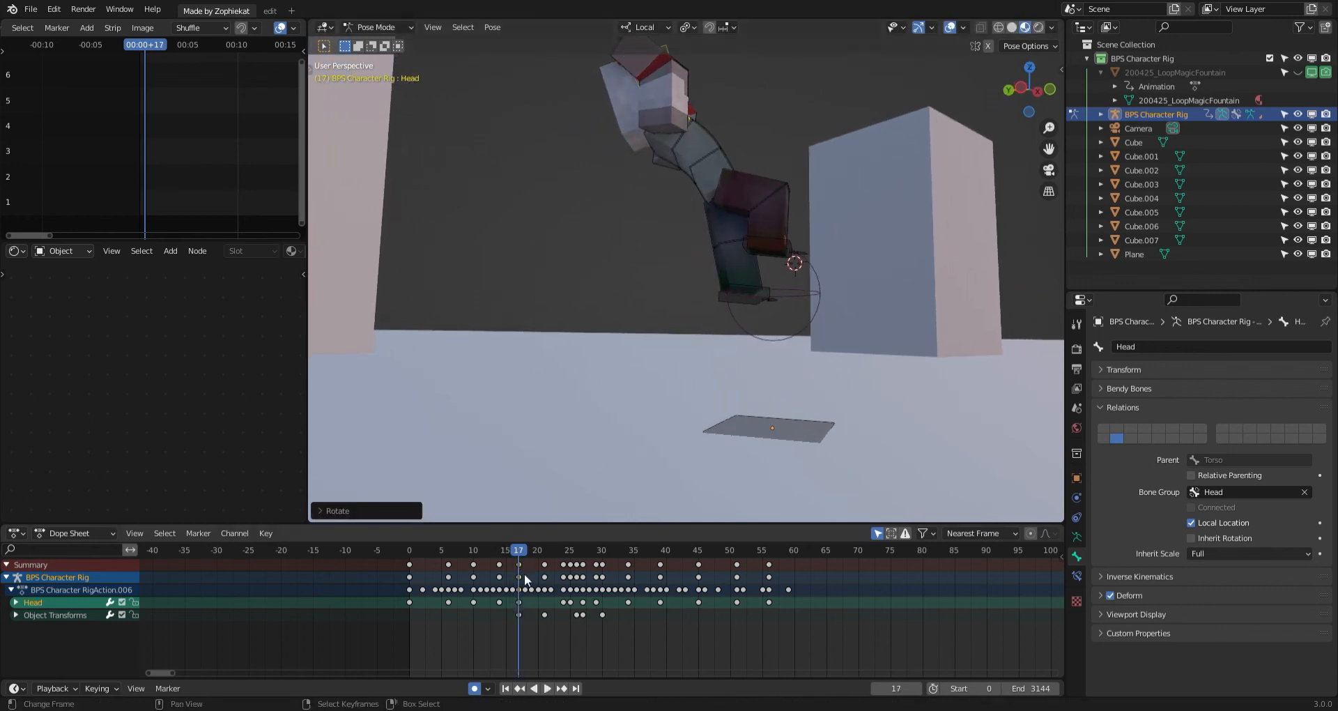
Replay the takeoff and rotate the head slightly at frame 17 from the front view.
{"action": "key", "text": "space"}
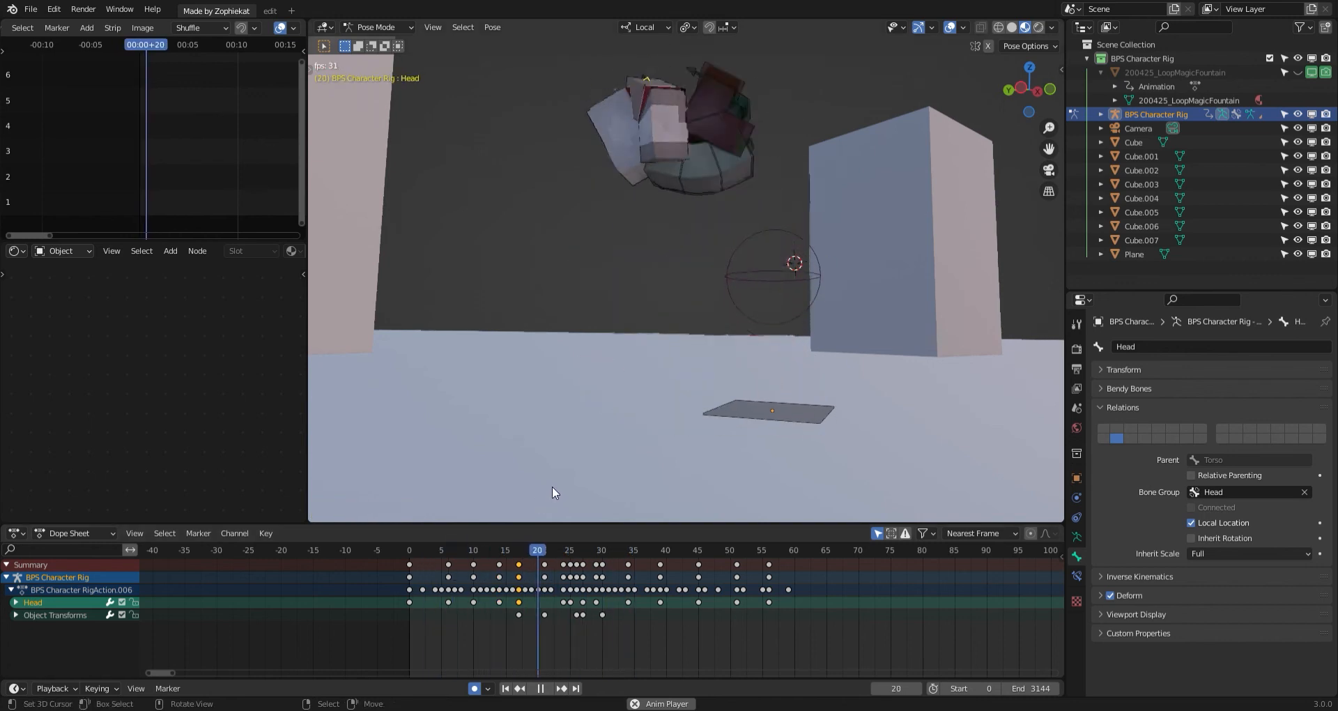
{"action": "scroll", "coordinate": [552, 487], "scroll_direction": "down", "scroll_amount": 1}
{"action": "left_click_drag", "start_coordinate": [541, 595], "coordinate": [520, 595]}
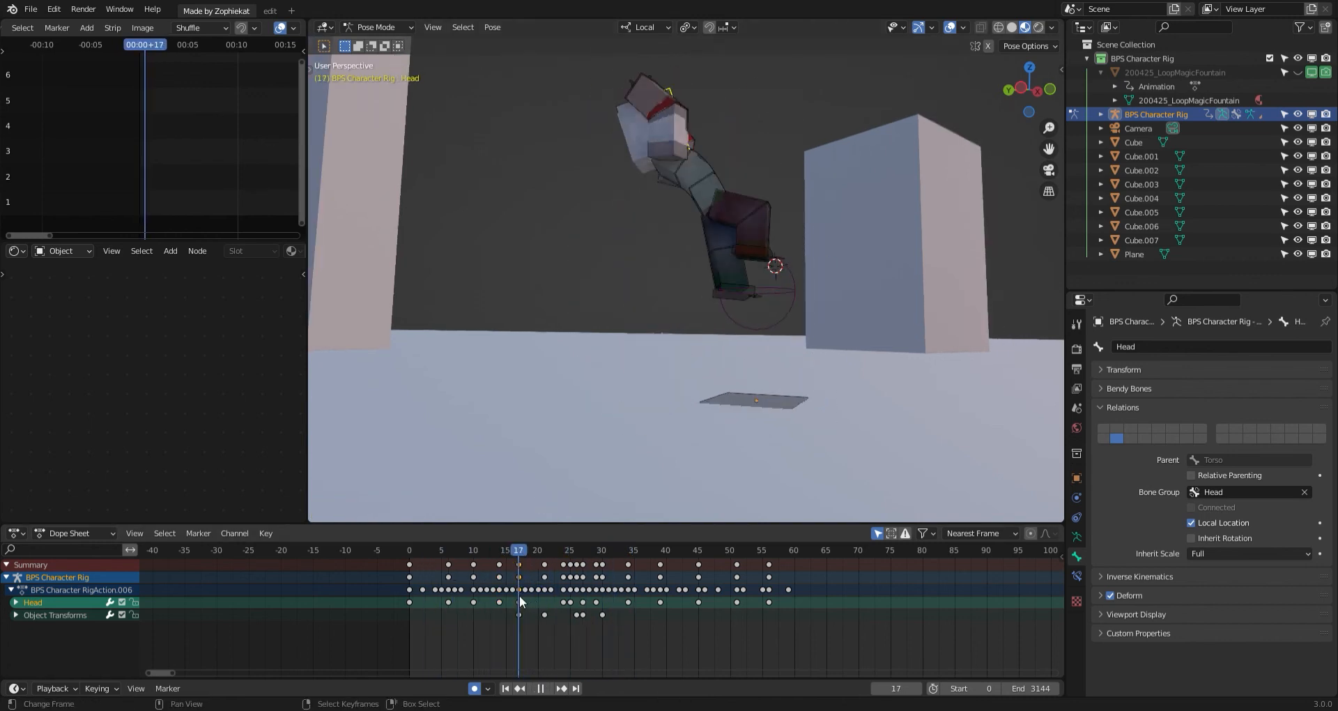
{"action": "key", "text": "space"}
{"action": "middle_click_drag", "start_coordinate": [667, 388], "coordinate": [618, 394]}
{"action": "key", "text": "r"}
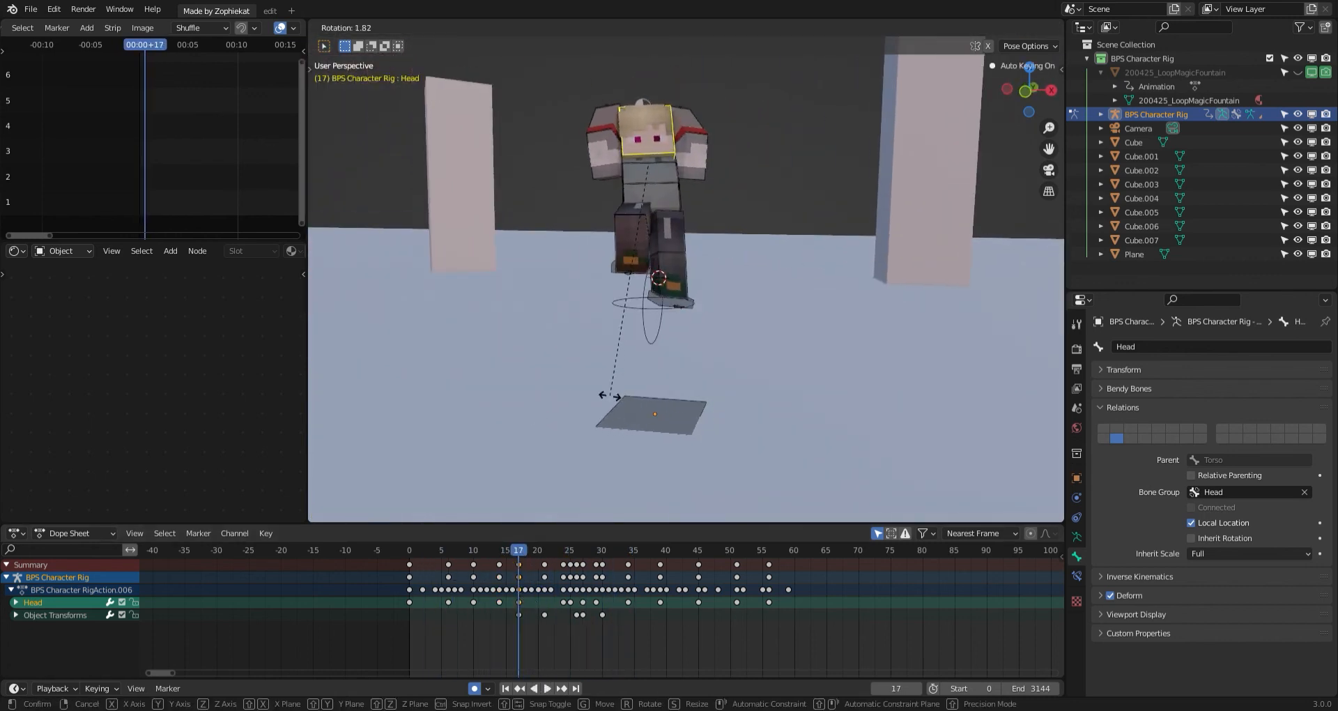
{"action": "left_click", "coordinate": [611, 396]}
Move and trackball-rotate the left upper arm slightly inward at frame 14.
{"action": "left_click_drag", "start_coordinate": [545, 557], "coordinate": [501, 567]}
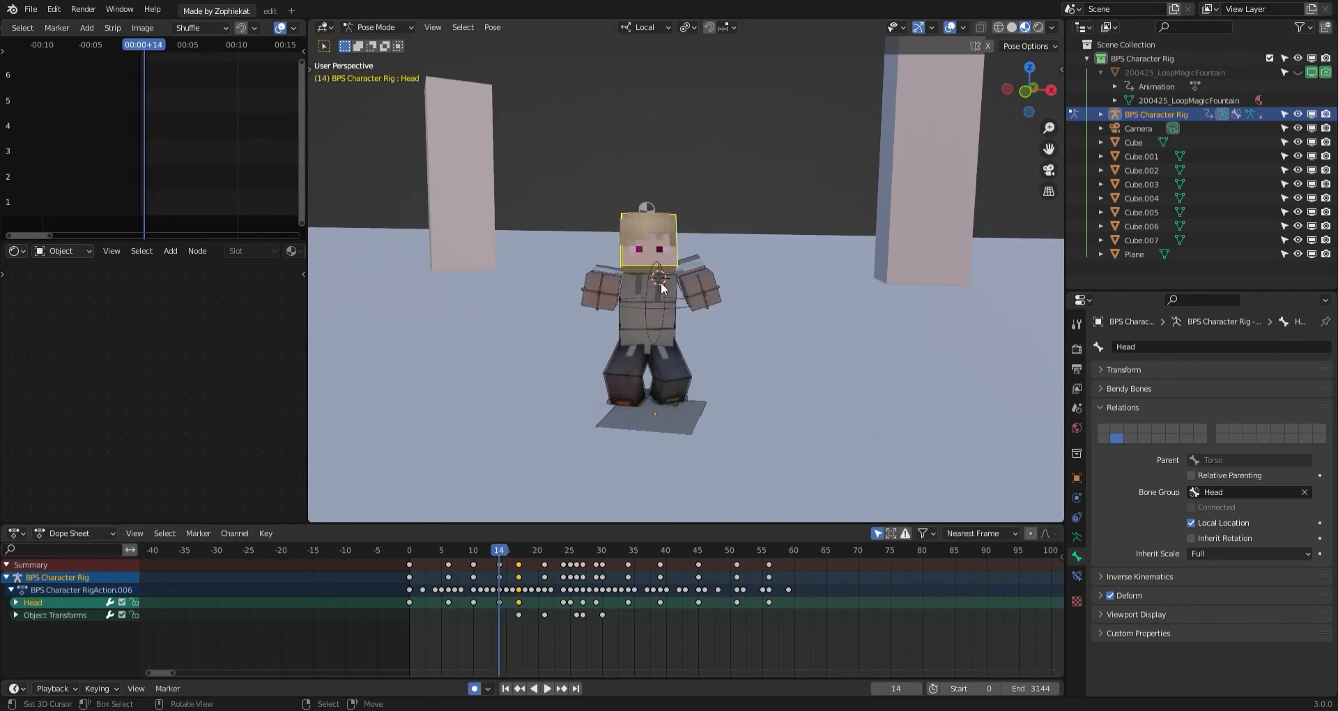
{"action": "key", "text": "ctrl+Tab"}
{"action": "left_click", "coordinate": [692, 256]}
{"action": "left_click", "coordinate": [694, 251]}
{"action": "key", "text": "ctrl+Tab"}
{"action": "left_click", "coordinate": [696, 249]}
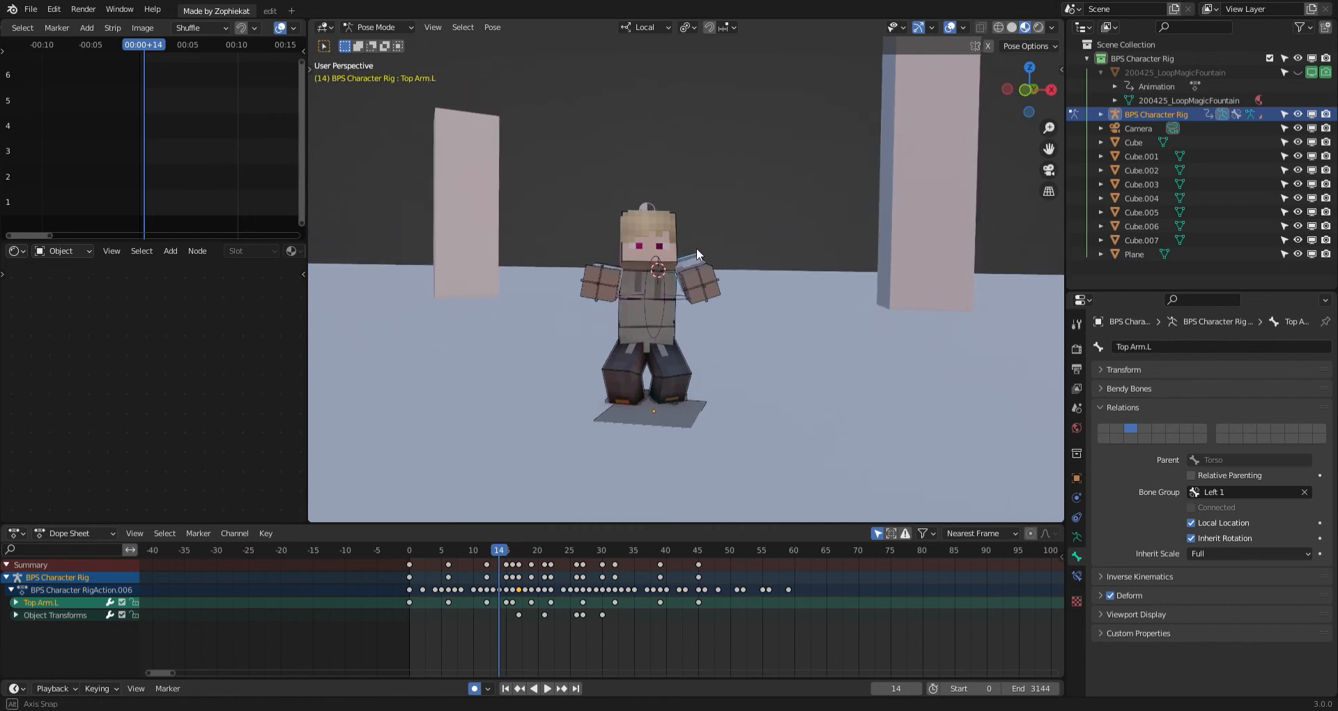
{"action": "left_click", "coordinate": [508, 556]}
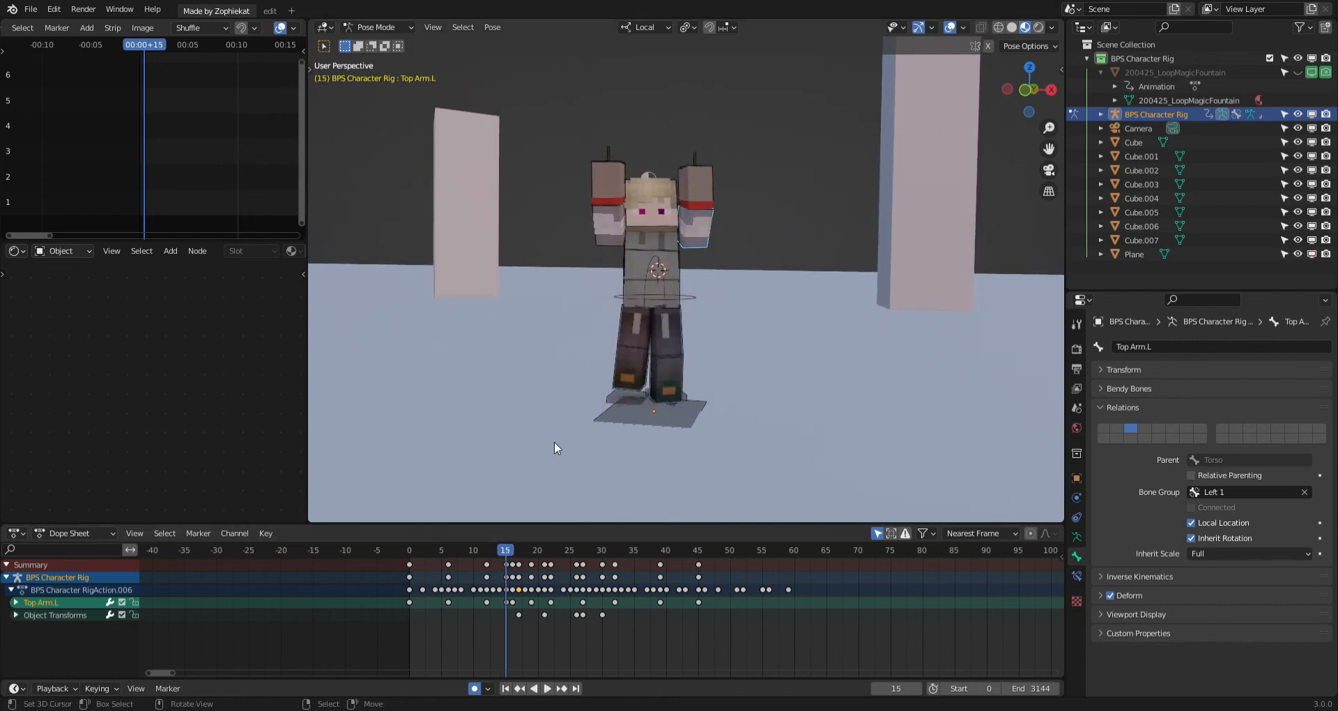
{"action": "key", "text": "Left"}
{"action": "key", "text": "g"}
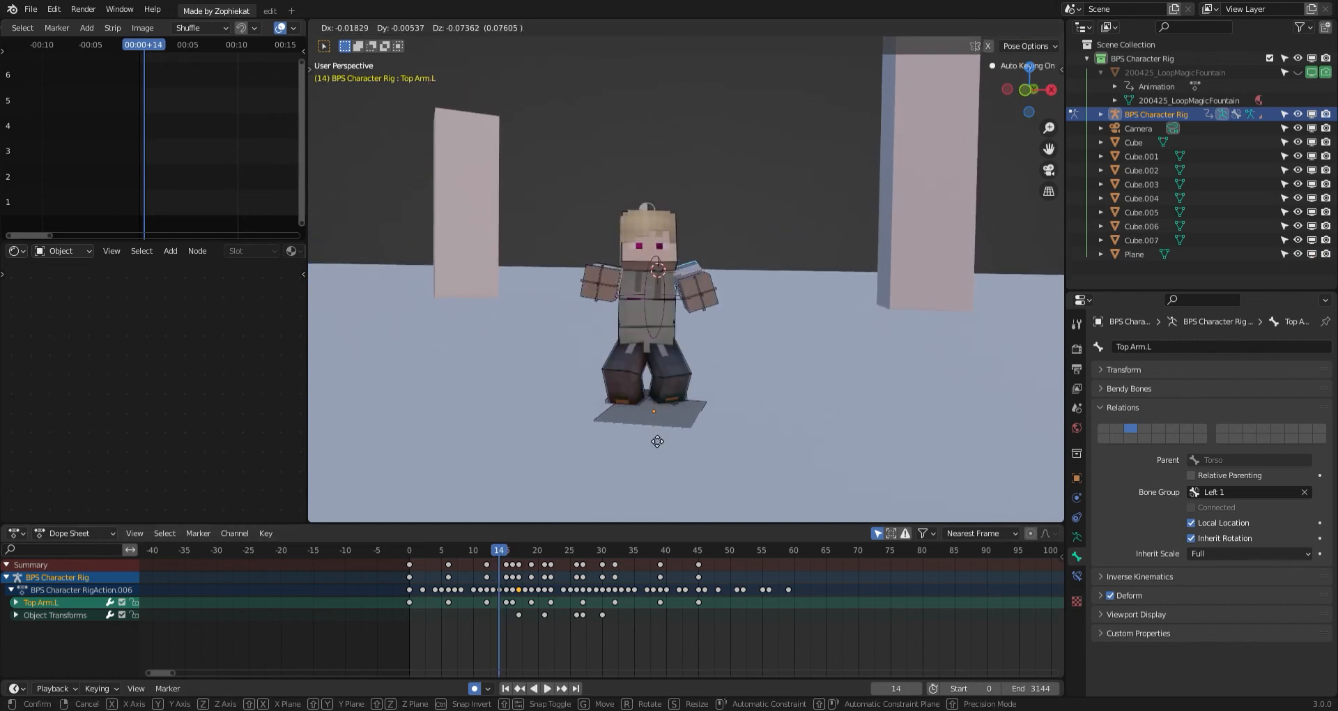
{"action": "left_click", "coordinate": [658, 441]}
{"action": "key", "text": "r"}
{"action": "key", "text": "r"}
{"action": "left_click", "coordinate": [649, 427]}
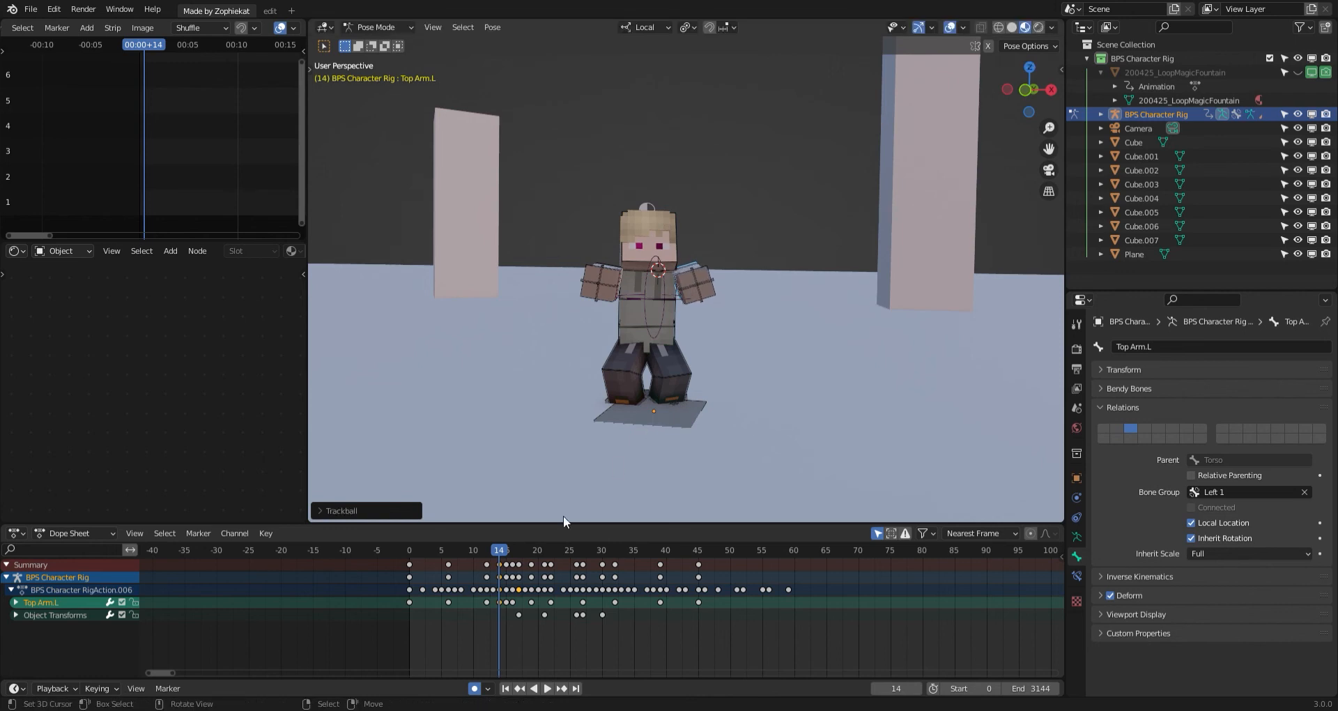
Scrub around frame 14 and play back the jump to review the left arm's motion.
{"action": "left_click_drag", "start_coordinate": [479, 572], "coordinate": [511, 578]}
{"action": "key", "text": "space"}
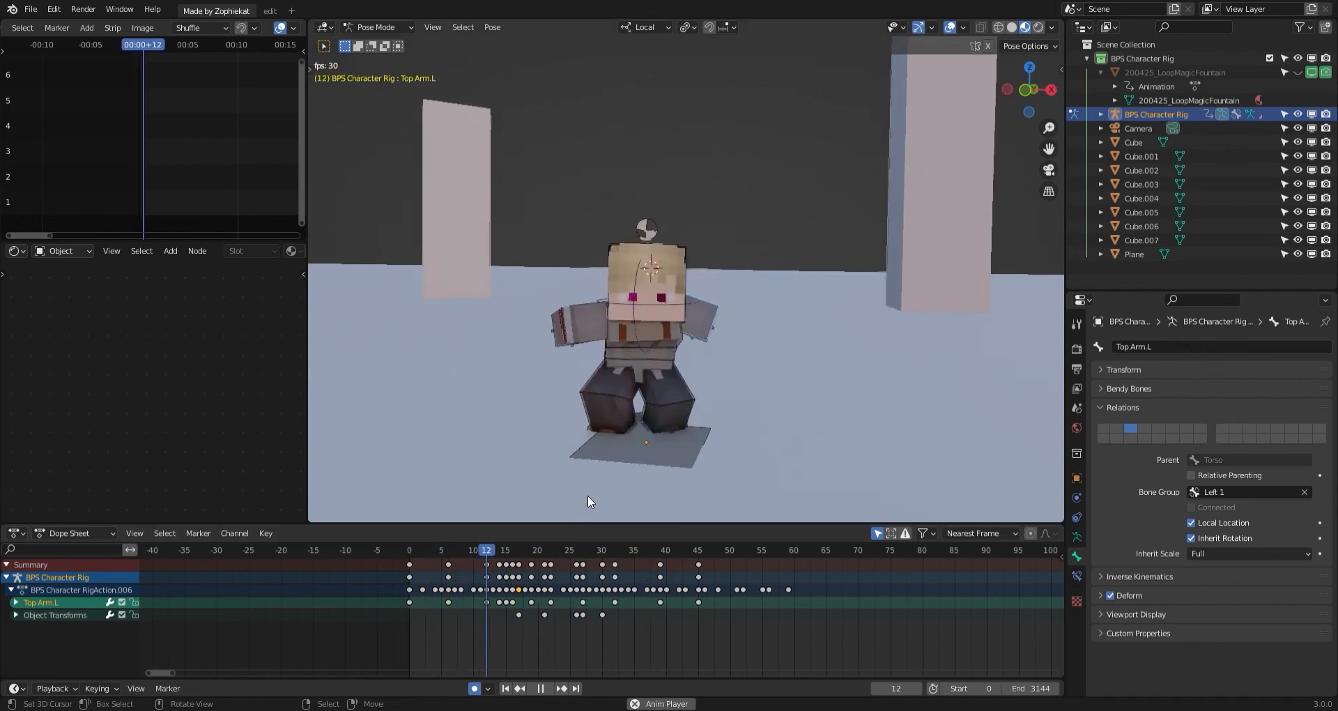
{"action": "key", "text": "space"}
{"action": "middle_click_drag", "start_coordinate": [621, 384], "coordinate": [612, 383]}
Select the Head bone at frame 15, move it slightly upward and adjust its rotation.
{"action": "left_click_drag", "start_coordinate": [549, 577], "coordinate": [505, 578]}
{"action": "key", "text": "alt+a"}
{"action": "key", "text": "a"}
{"action": "key", "text": "alt+a"}
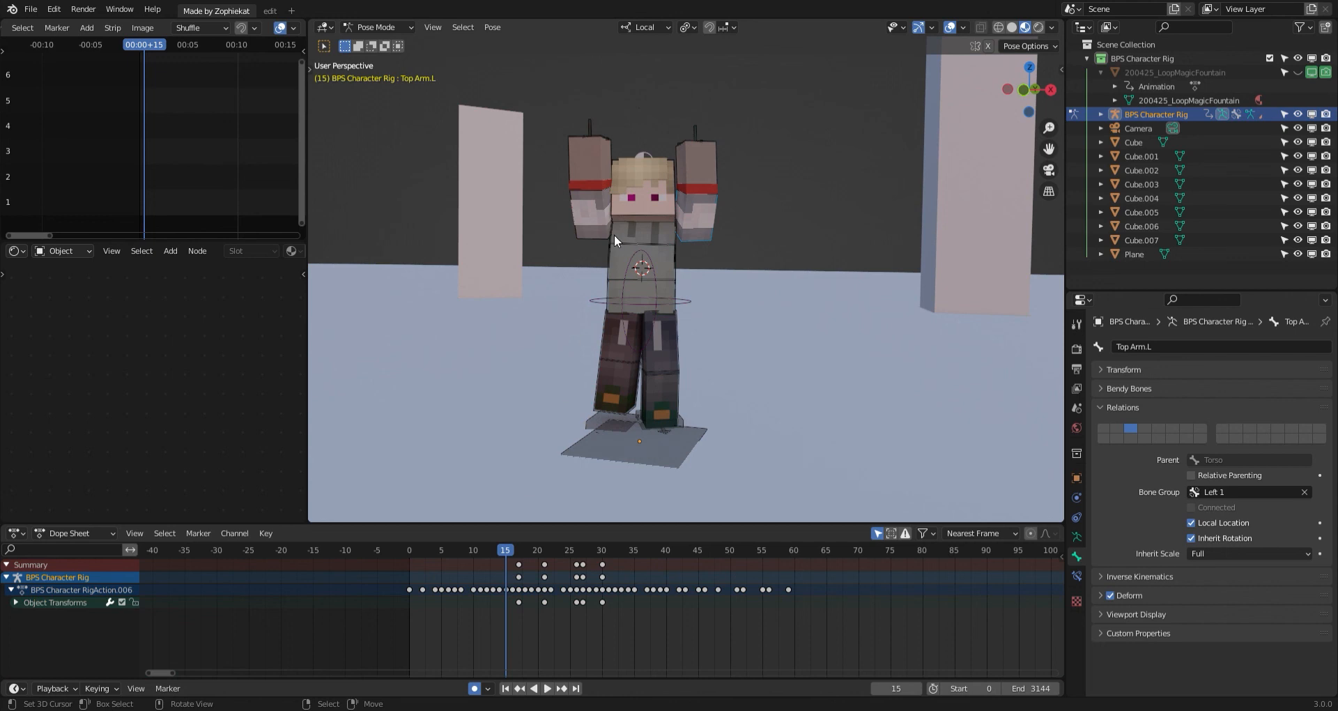
{"action": "left_click", "coordinate": [650, 220]}
{"action": "key", "text": "shift+ctrl+space"}
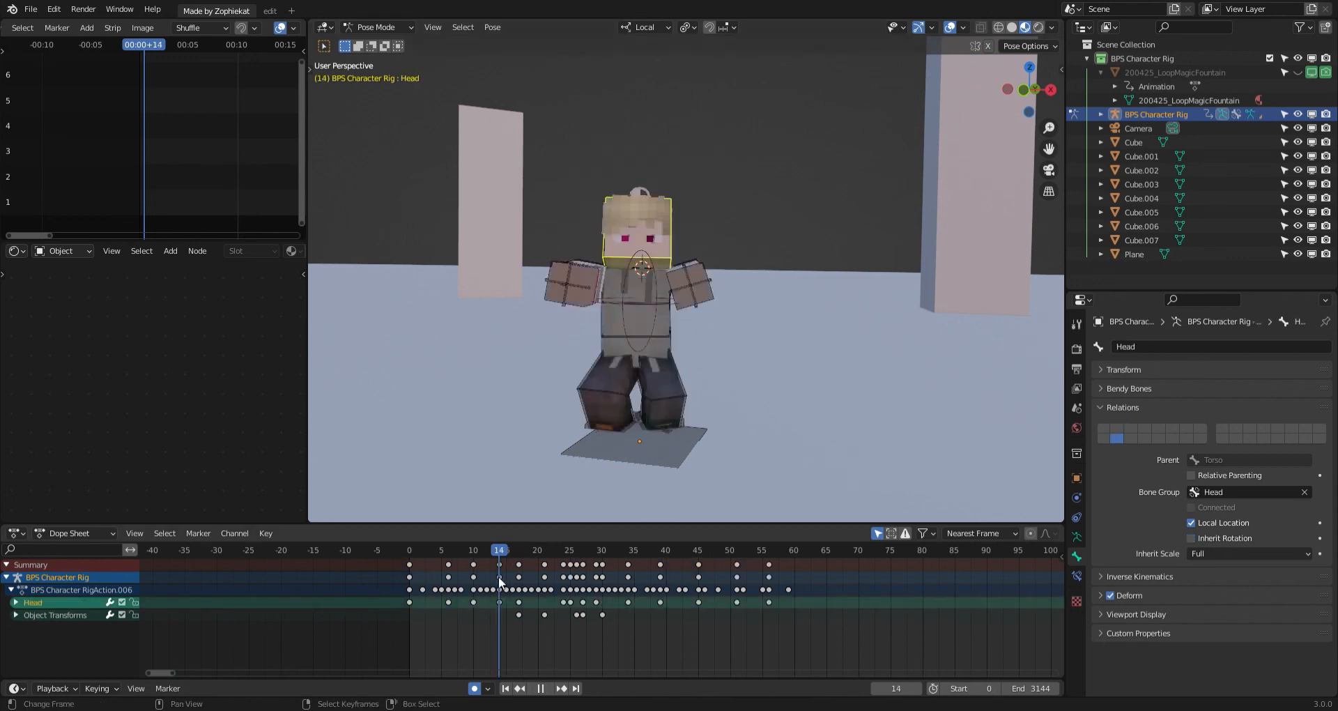
{"action": "key", "text": "Escape"}
{"action": "key", "text": "g"}
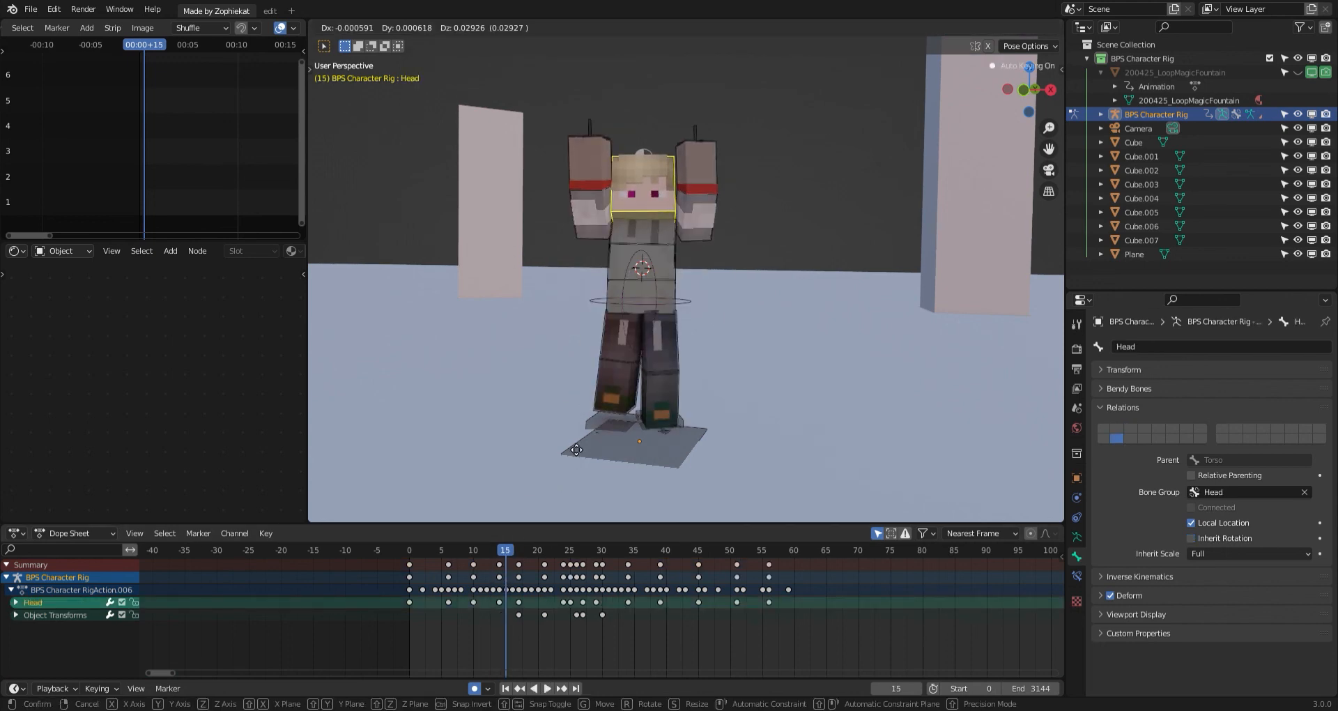
{"action": "left_click", "coordinate": [577, 447]}
{"action": "key", "text": "r"}
{"action": "left_click", "coordinate": [560, 442]}
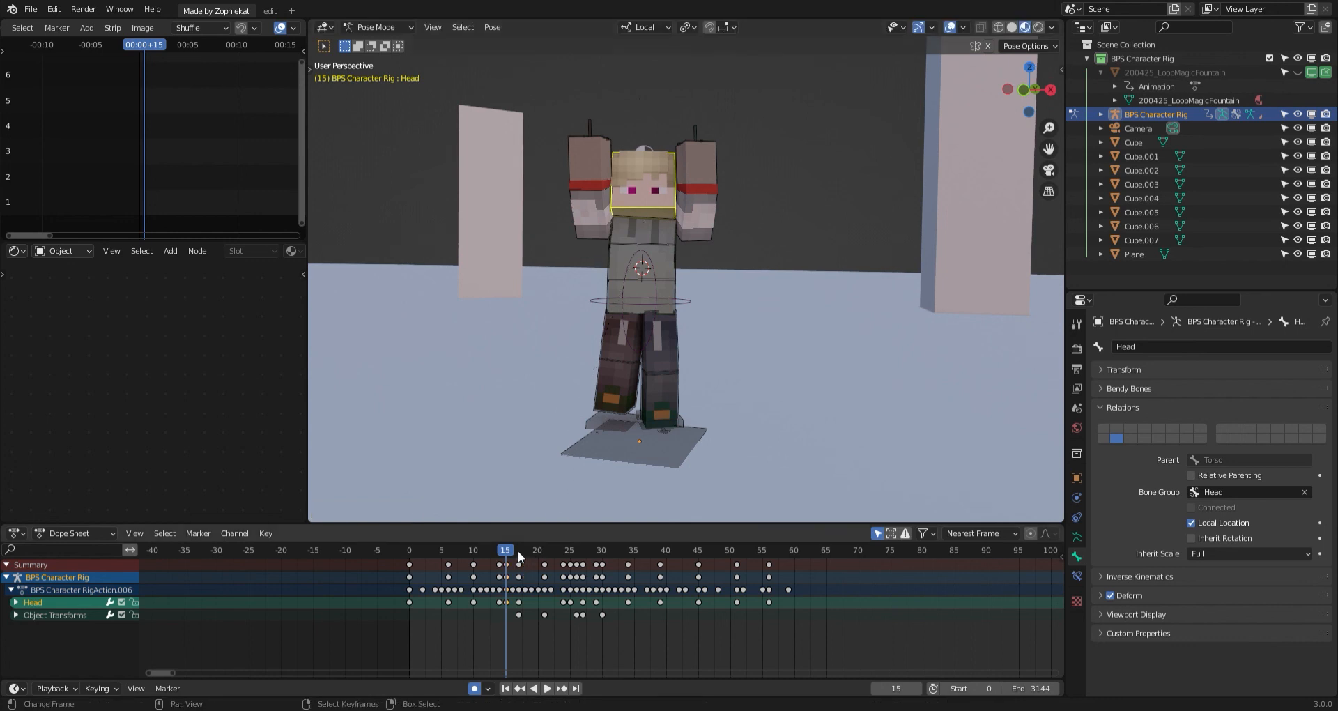
Replay the crouch and takeoff from the front to review the head's motion.
{"action": "scroll", "coordinate": [549, 470], "scroll_direction": "down", "scroll_amount": 1}
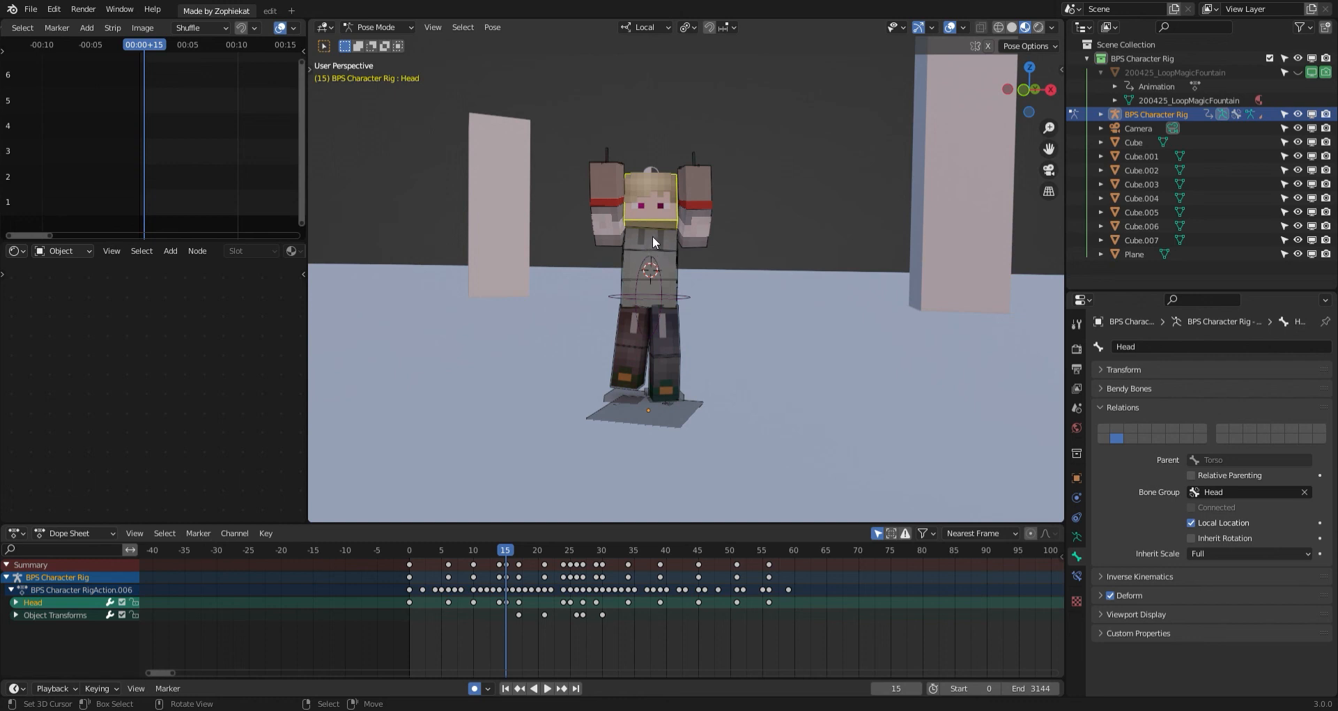
{"action": "scroll", "coordinate": [479, 577], "scroll_direction": "up", "scroll_amount": 3}
{"action": "middle_click_drag", "start_coordinate": [559, 618], "coordinate": [689, 615]}
{"action": "left_click", "coordinate": [489, 584]}
{"action": "key", "text": "space"}
{"action": "left_click", "coordinate": [505, 587]}
{"action": "key", "text": "space"}
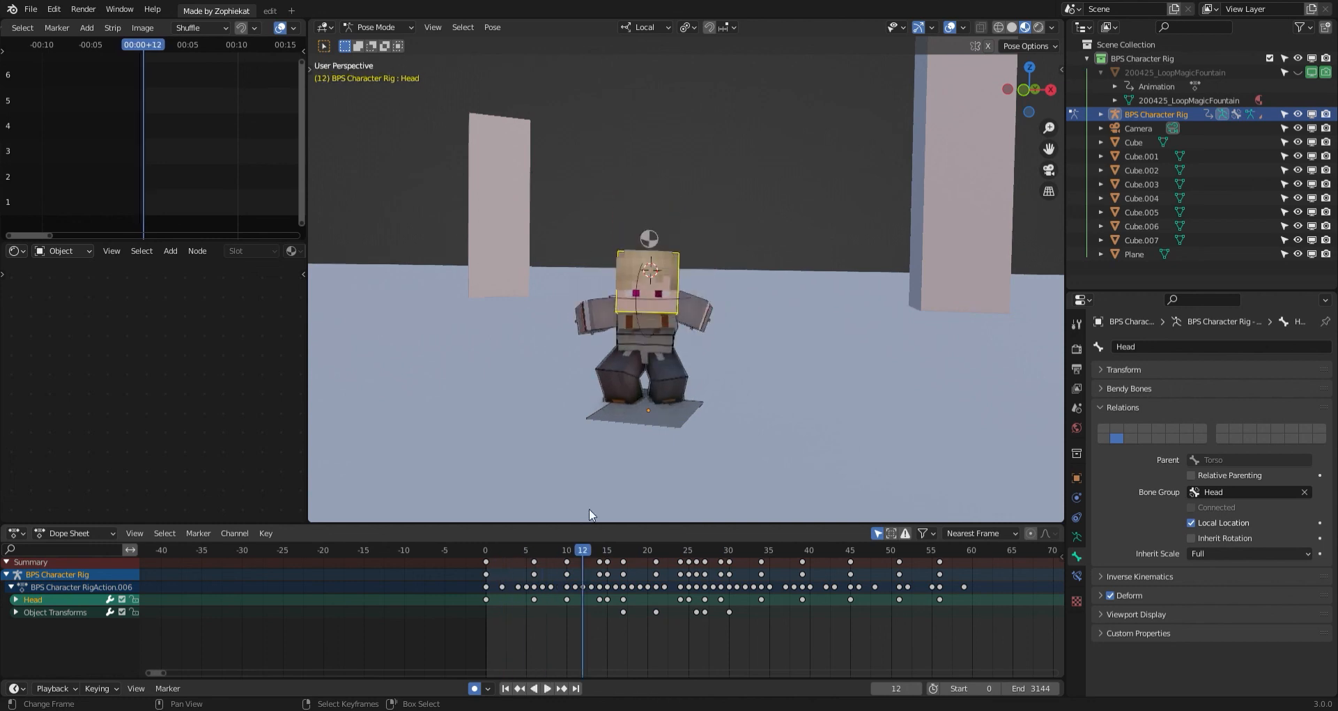
Rotate the head at frame 12 of the crouch, working from the side view.
{"action": "scroll", "coordinate": [686, 332], "scroll_direction": "up", "scroll_amount": 2}
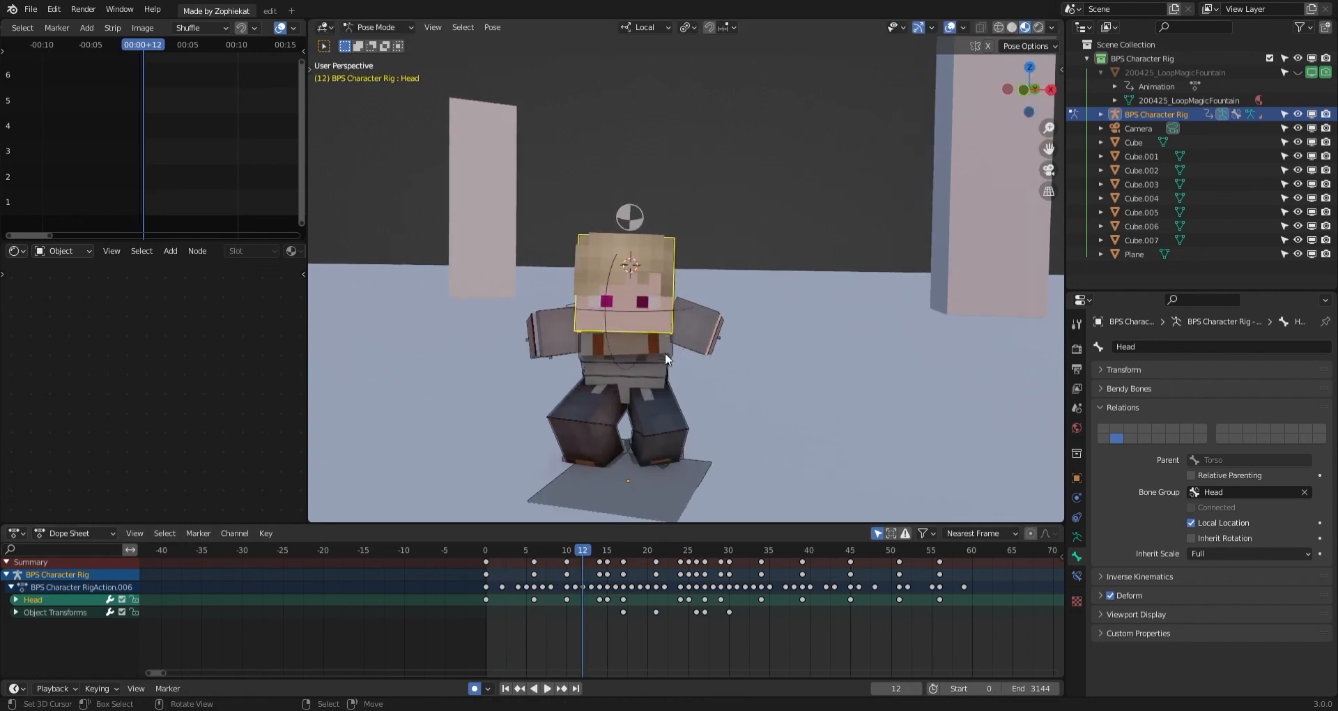
{"action": "key", "text": "r"}
{"action": "right_click", "coordinate": [645, 341]}
{"action": "middle_click_drag", "start_coordinate": [645, 341], "coordinate": [748, 297]}
{"action": "key", "text": "r"}
{"action": "left_click", "coordinate": [810, 353]}
{"action": "middle_click_drag", "start_coordinate": [810, 352], "coordinate": [634, 476]}
Move the head farther up from the torso at frame 15 and adjust its rotation.
{"action": "left_click_drag", "start_coordinate": [575, 567], "coordinate": [608, 570]}
{"action": "middle_click_drag", "start_coordinate": [680, 443], "coordinate": [671, 375]}
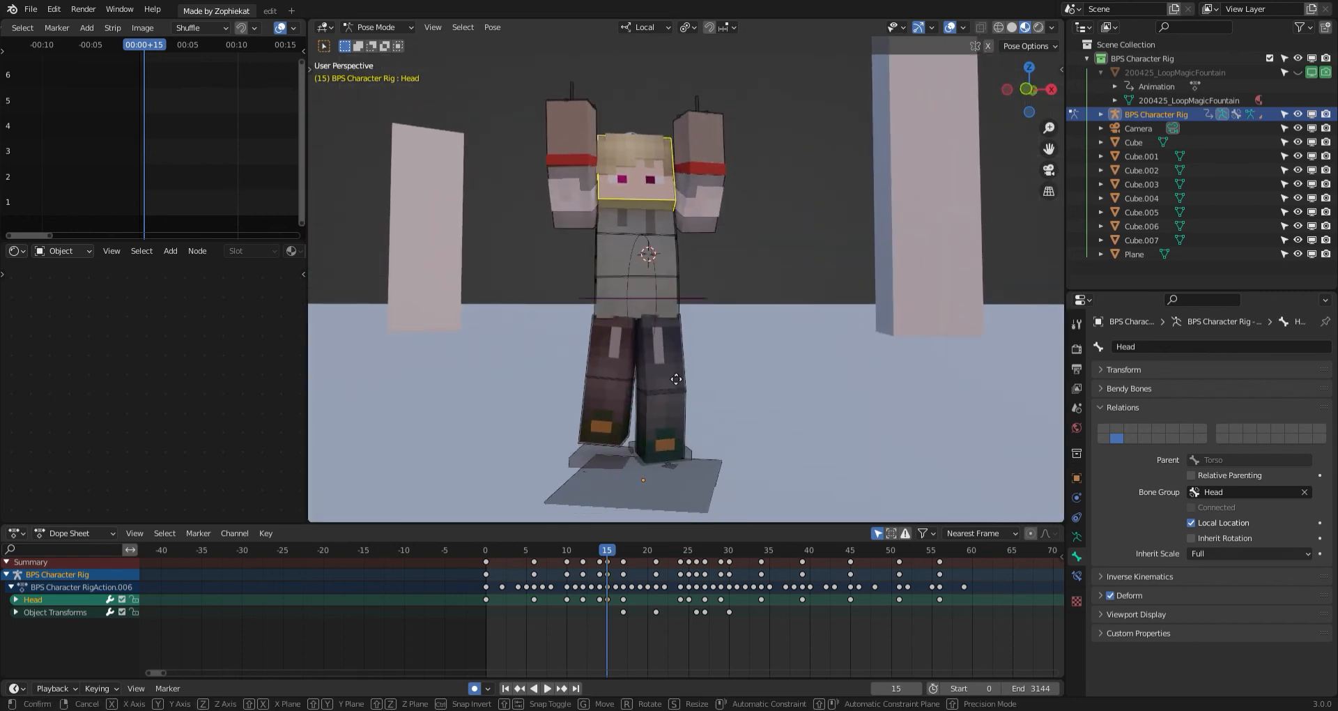
{"action": "key", "text": "g"}
{"action": "left_click", "coordinate": [670, 361]}
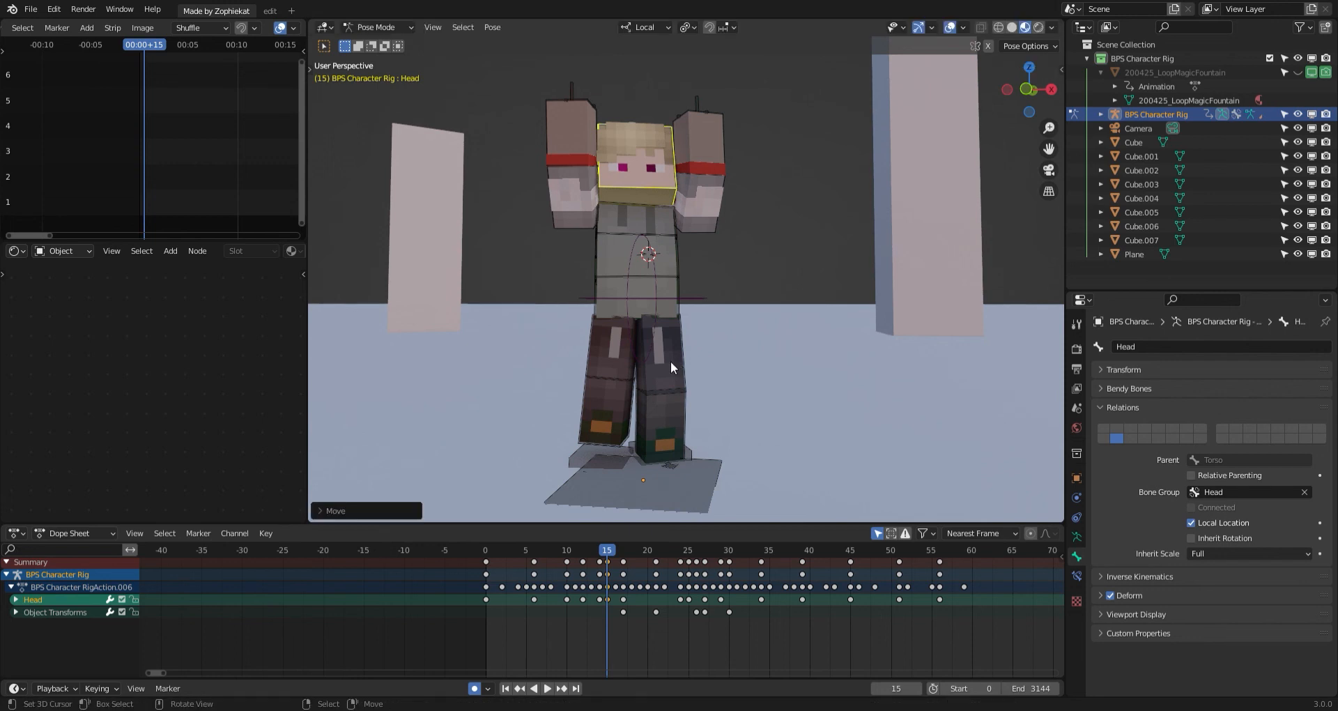
{"action": "key", "text": "r"}
{"action": "left_click", "coordinate": [668, 361]}
{"action": "middle_click_drag", "start_coordinate": [668, 361], "coordinate": [661, 363]}
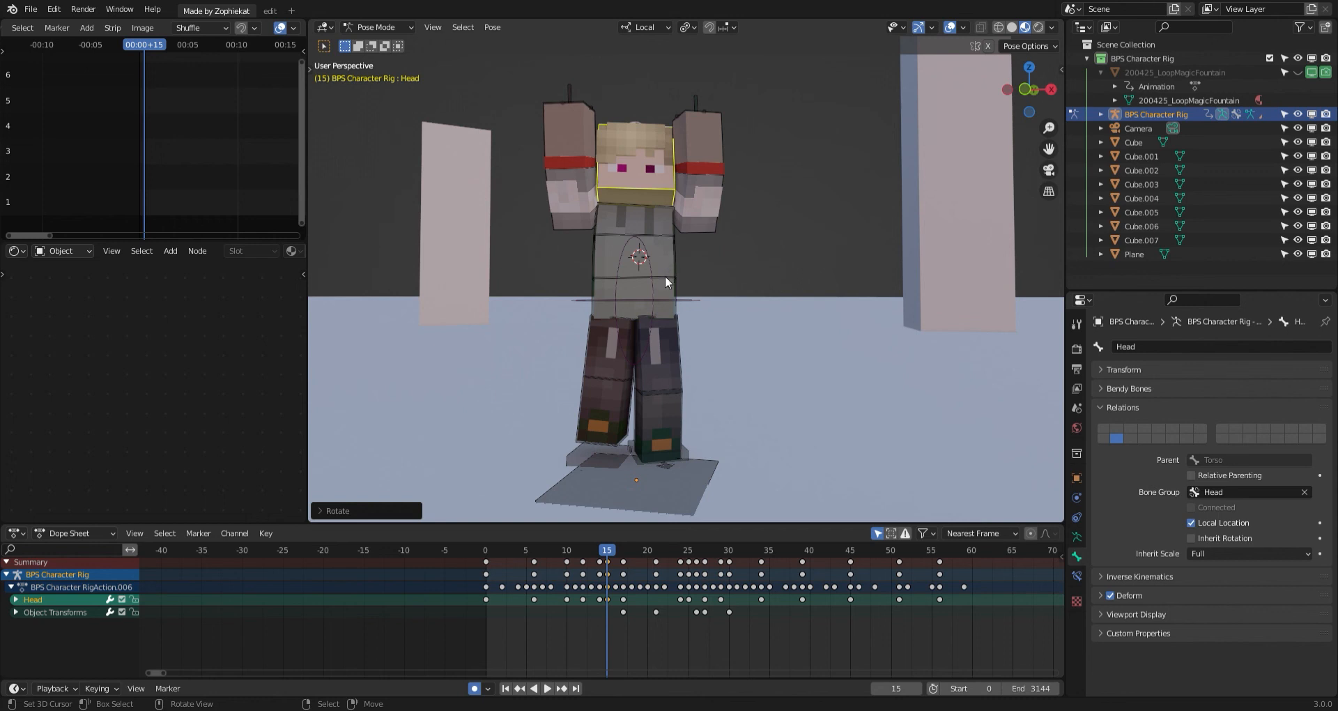
Scrub and step through the takeoff up to frame 19 to examine the head pose from the side.
{"action": "scroll", "coordinate": [624, 458], "scroll_direction": "down", "scroll_amount": 1}
{"action": "right_click", "coordinate": [591, 570]}
{"action": "left_click_drag", "start_coordinate": [591, 571], "coordinate": [616, 585]}
{"action": "middle_click_drag", "start_coordinate": [680, 460], "coordinate": [769, 426]}
{"action": "key", "text": "Left"}
{"action": "key", "text": "Right"}
{"action": "key", "text": "Right"}
{"action": "key", "text": "Right"}
{"action": "key", "text": "Right"}
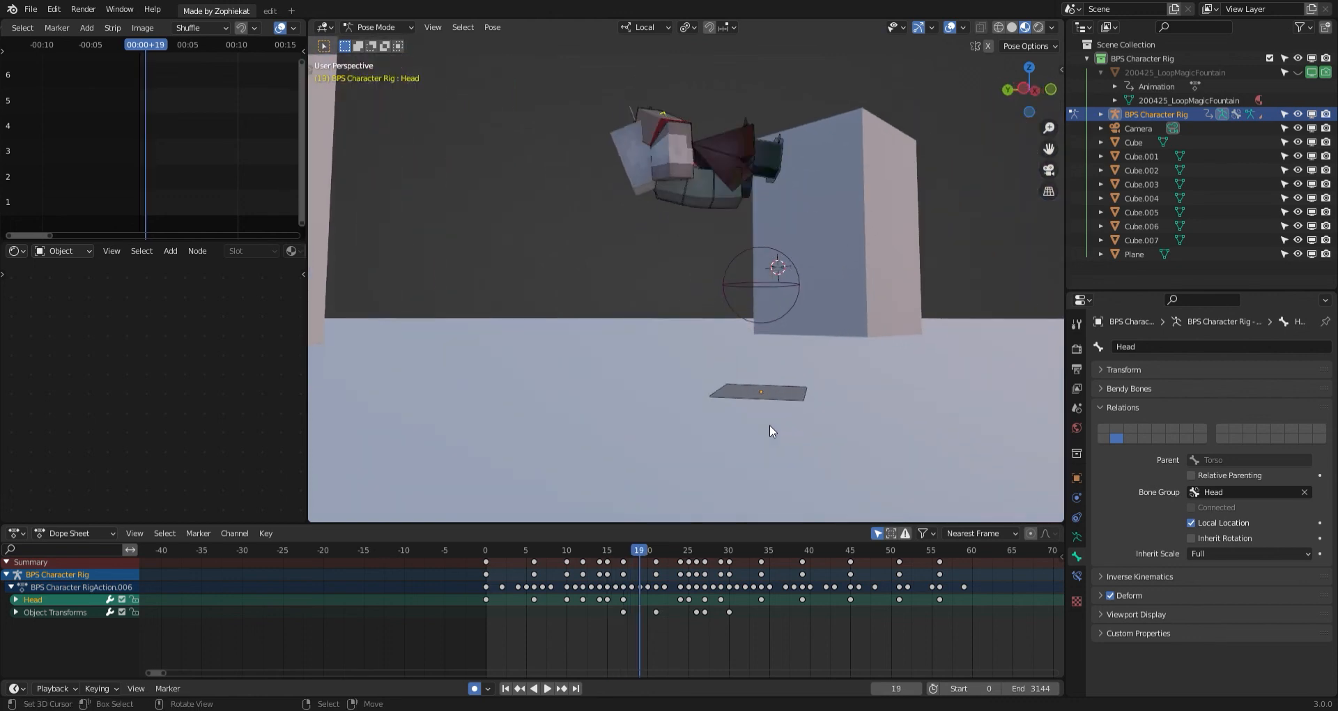
Rotate the head freely at frame 21 of the backflip, working from the side view.
{"action": "key", "text": "Right"}
{"action": "key", "text": "Right"}
{"action": "key", "text": "Right"}
{"action": "key", "text": "Right"}
{"action": "key", "text": "Right"}
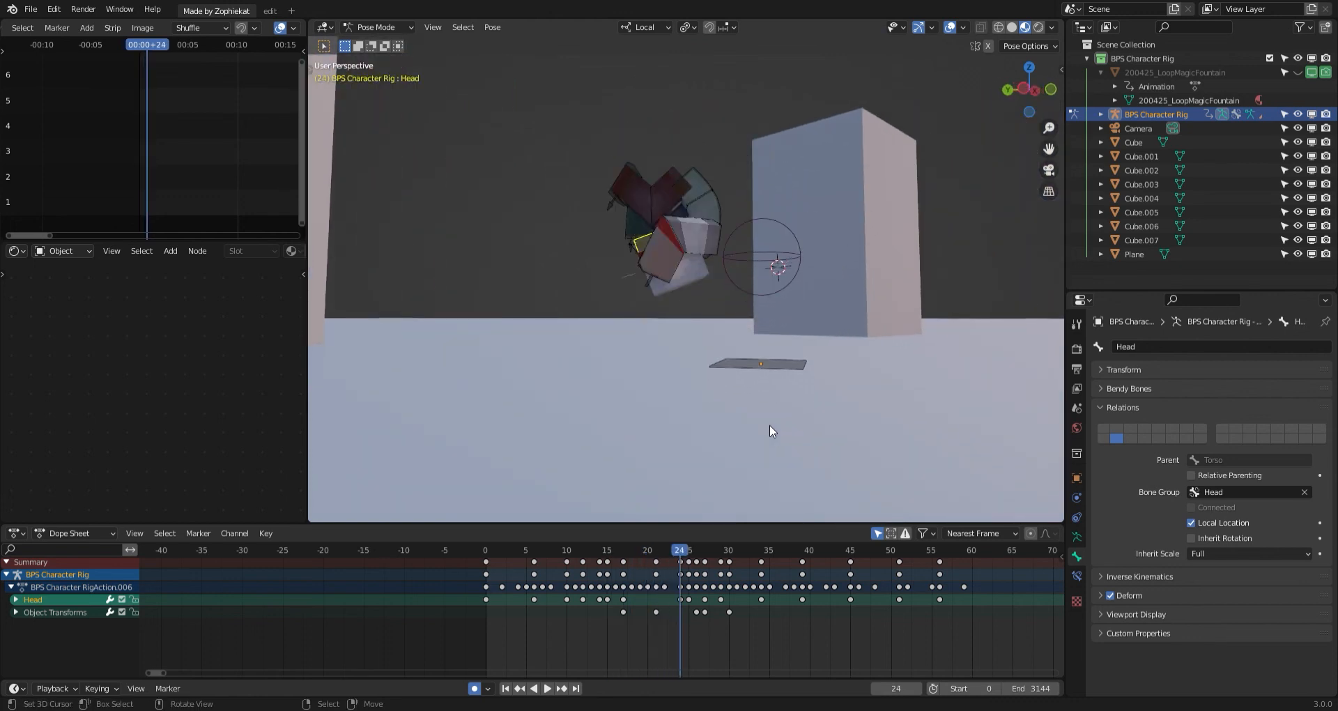
{"action": "key", "text": "Left"}
{"action": "key", "text": "Left"}
{"action": "key", "text": "Left"}
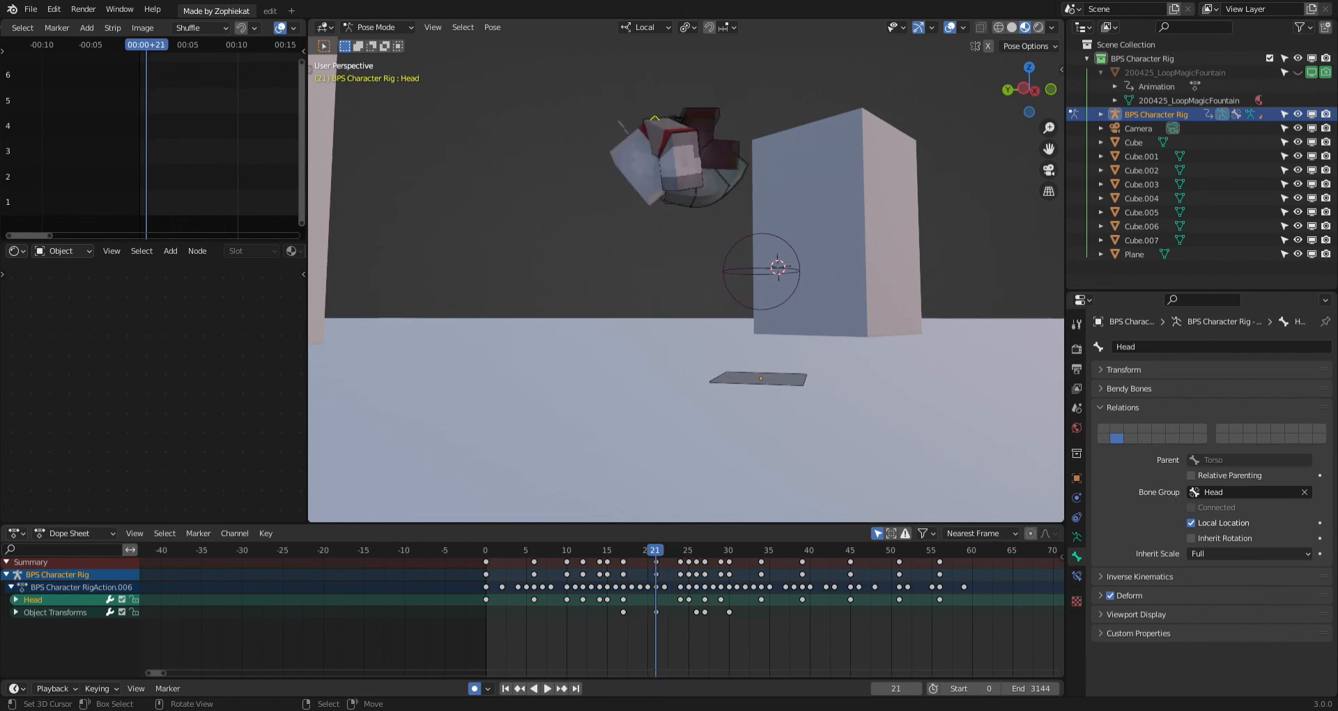
{"action": "key", "text": "r"}
{"action": "left_click", "coordinate": [775, 278]}
{"action": "key", "text": "r"}
{"action": "key", "text": "r"}
{"action": "left_click", "coordinate": [819, 277]}
{"action": "key", "text": "r"}
{"action": "key", "text": "r"}
{"action": "left_click", "coordinate": [807, 280]}
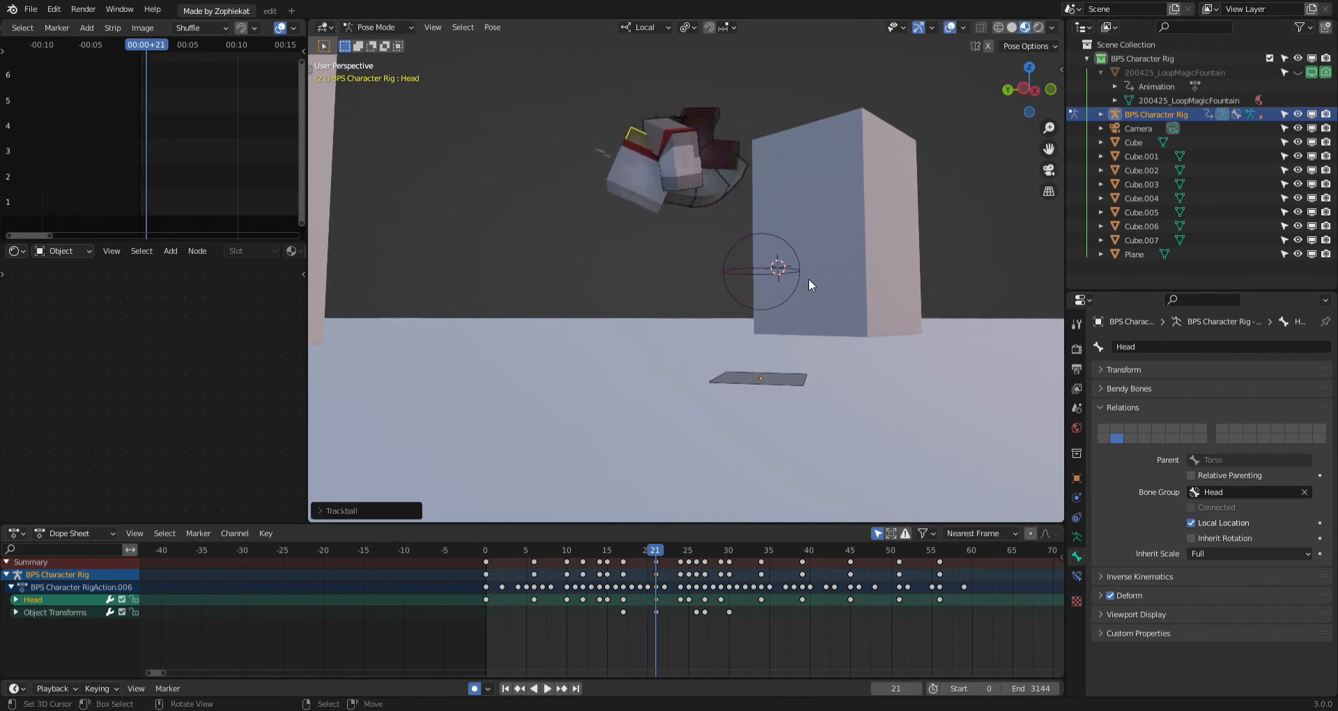
Touch up the head's rotation at frame 21 from the front and replay the takeoff.
{"action": "middle_click_drag", "start_coordinate": [808, 279], "coordinate": [715, 286]}
{"action": "key", "text": "r"}
{"action": "left_click", "coordinate": [713, 288]}
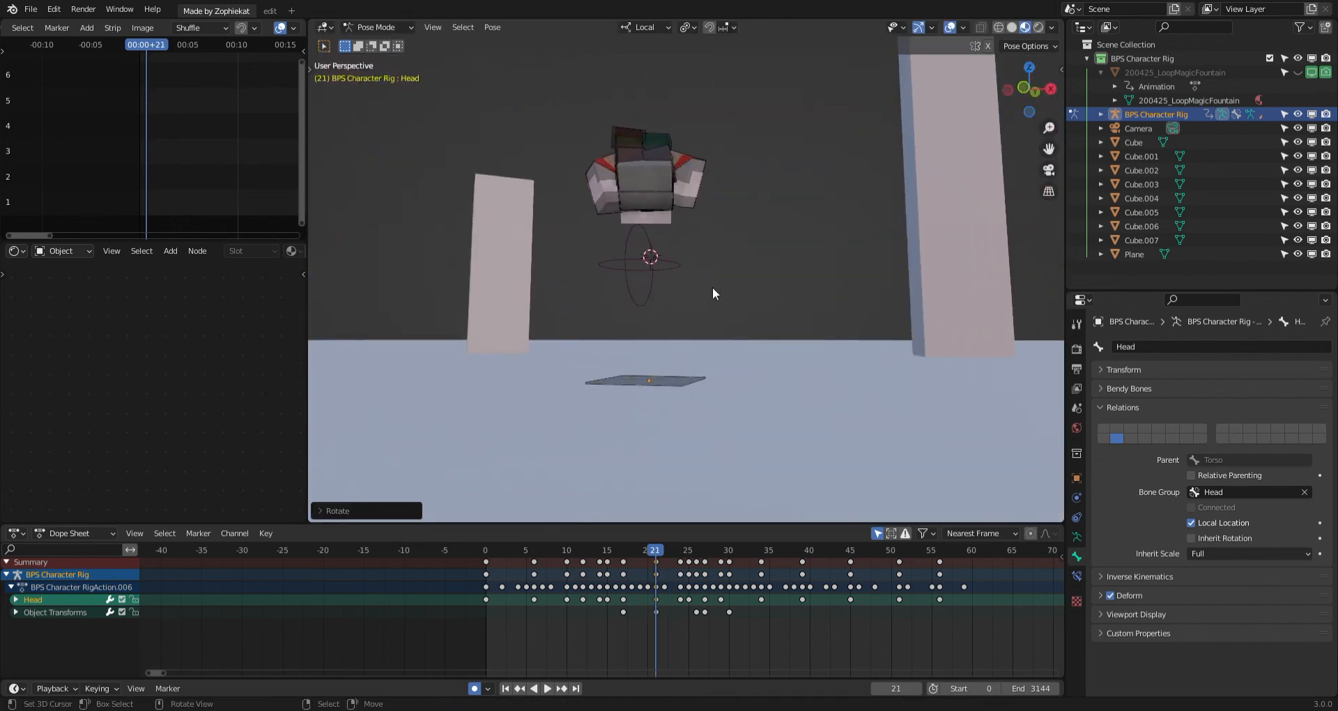
{"action": "key", "text": "space"}
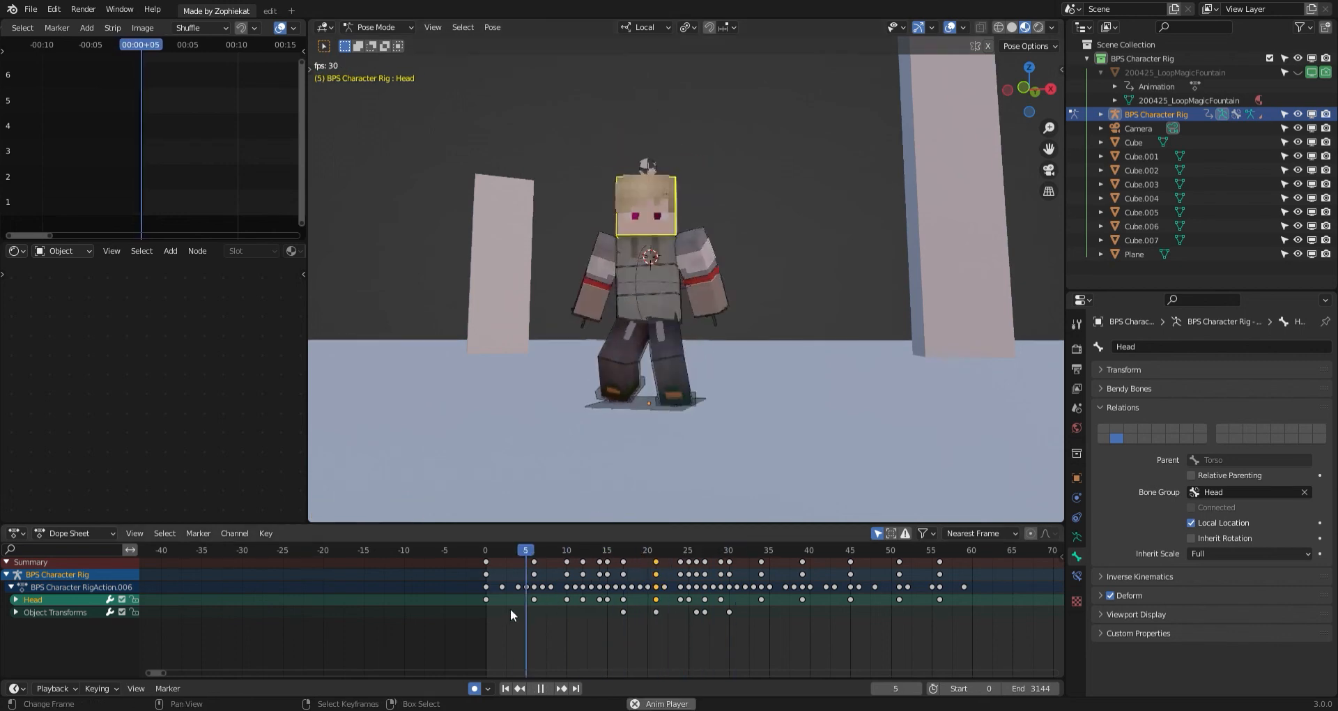
{"action": "key", "text": "space"}
Move and freely rotate the left leg's IK control at frame 21 of the flip.
{"action": "left_click", "coordinate": [685, 297]}
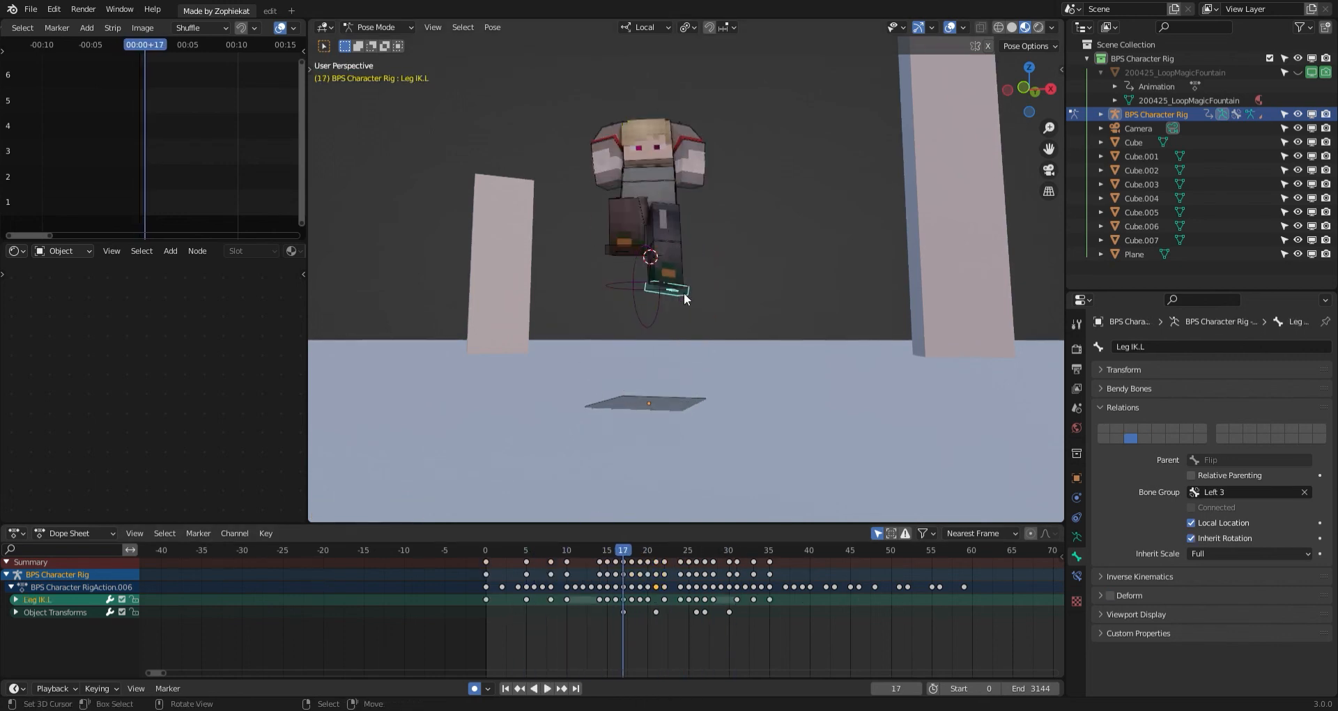
{"action": "key", "text": "Right"}
{"action": "key", "text": "Right"}
{"action": "key", "text": "Right"}
{"action": "key", "text": "Right"}
{"action": "key", "text": "Right"}
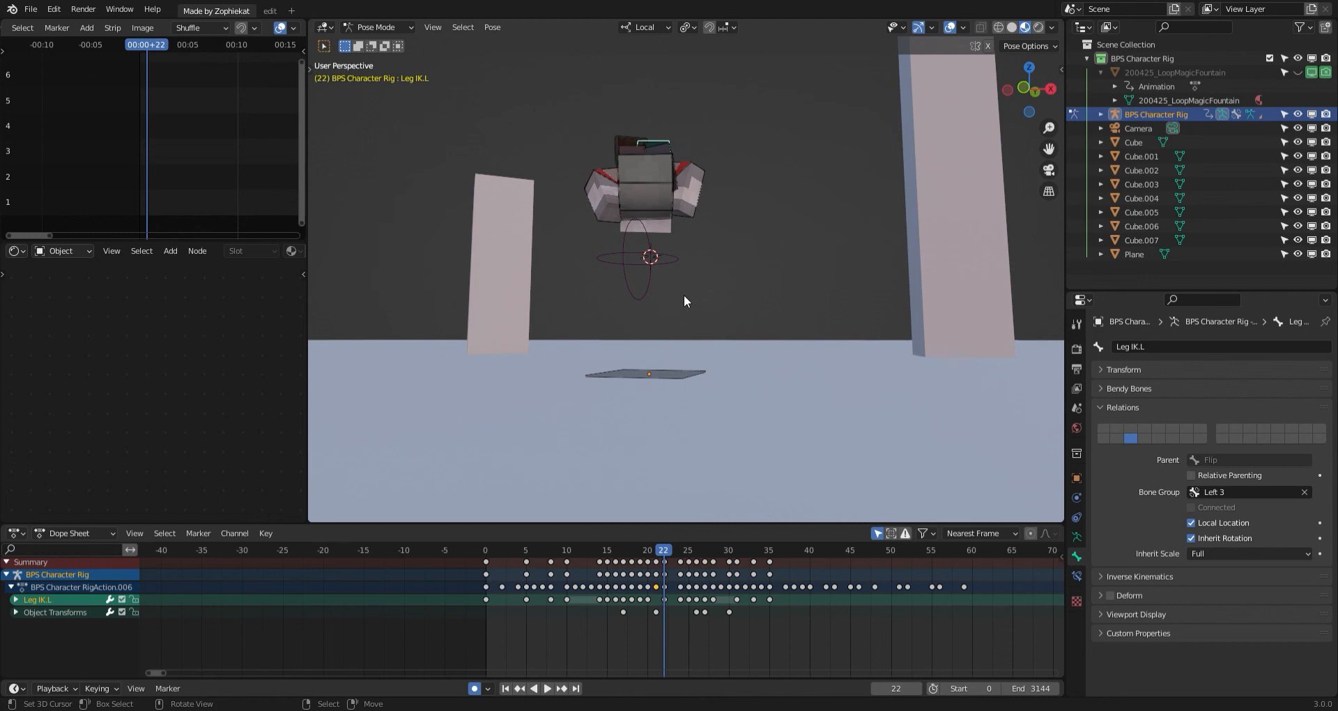
{"action": "key", "text": "Left"}
{"action": "key", "text": "Left"}
{"action": "key", "text": "Right"}
{"action": "key", "text": "g"}
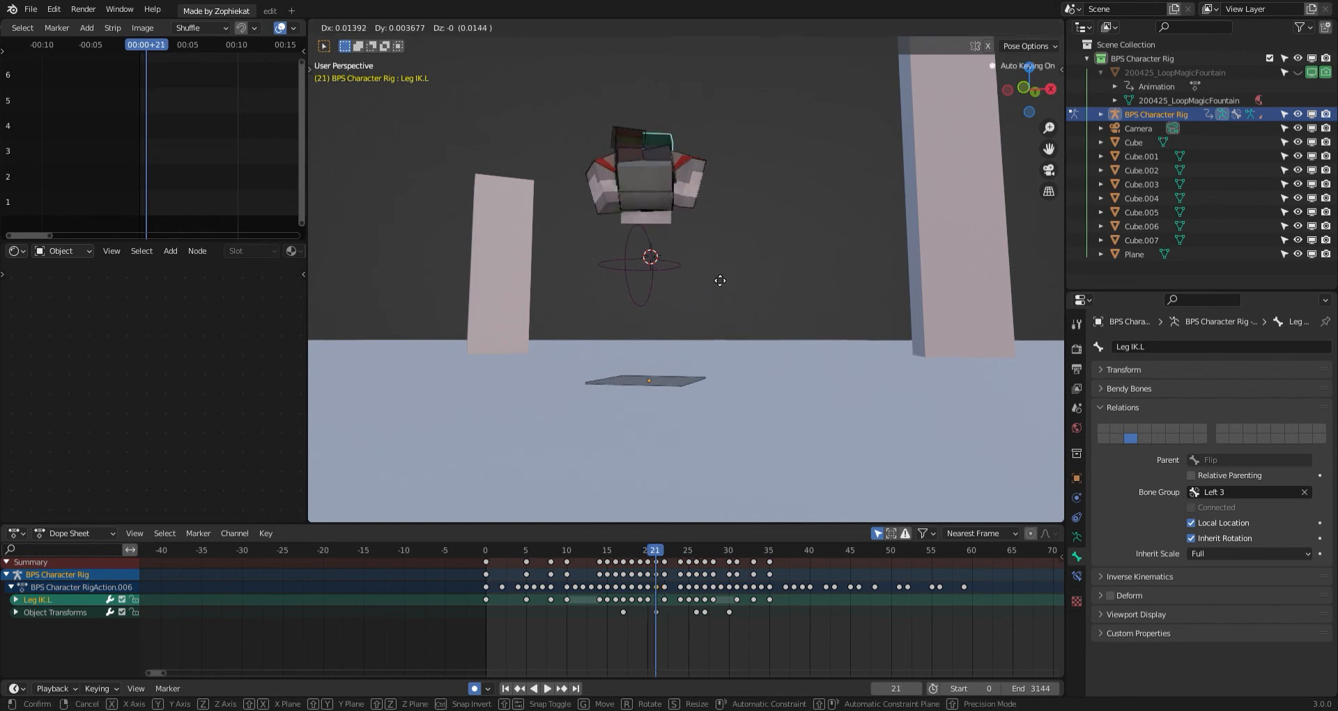
{"action": "left_click", "coordinate": [720, 280]}
{"action": "key", "text": "r"}
{"action": "key", "text": "r"}
{"action": "left_click", "coordinate": [719, 276]}
Adjust the rotation of the left leg's IK control at frame 20.
{"action": "key", "text": "Left"}
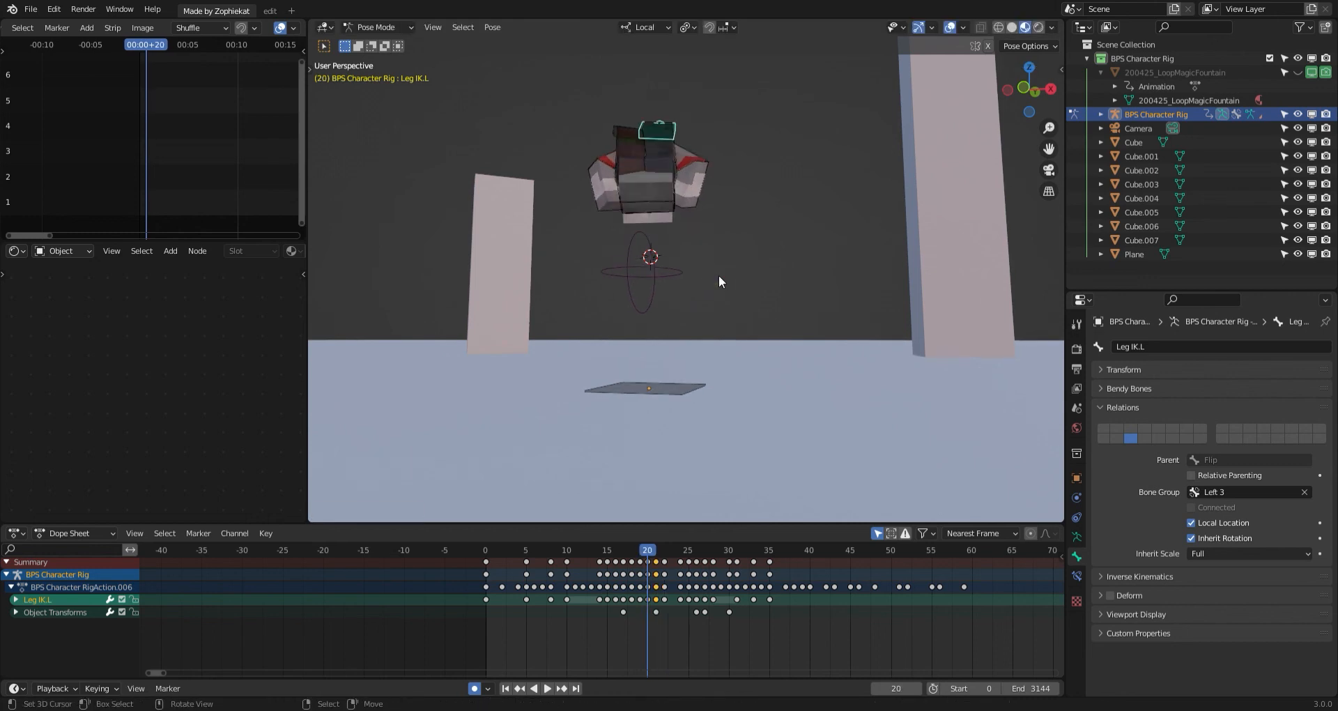
{"action": "key", "text": "r"}
{"action": "key", "text": "r"}
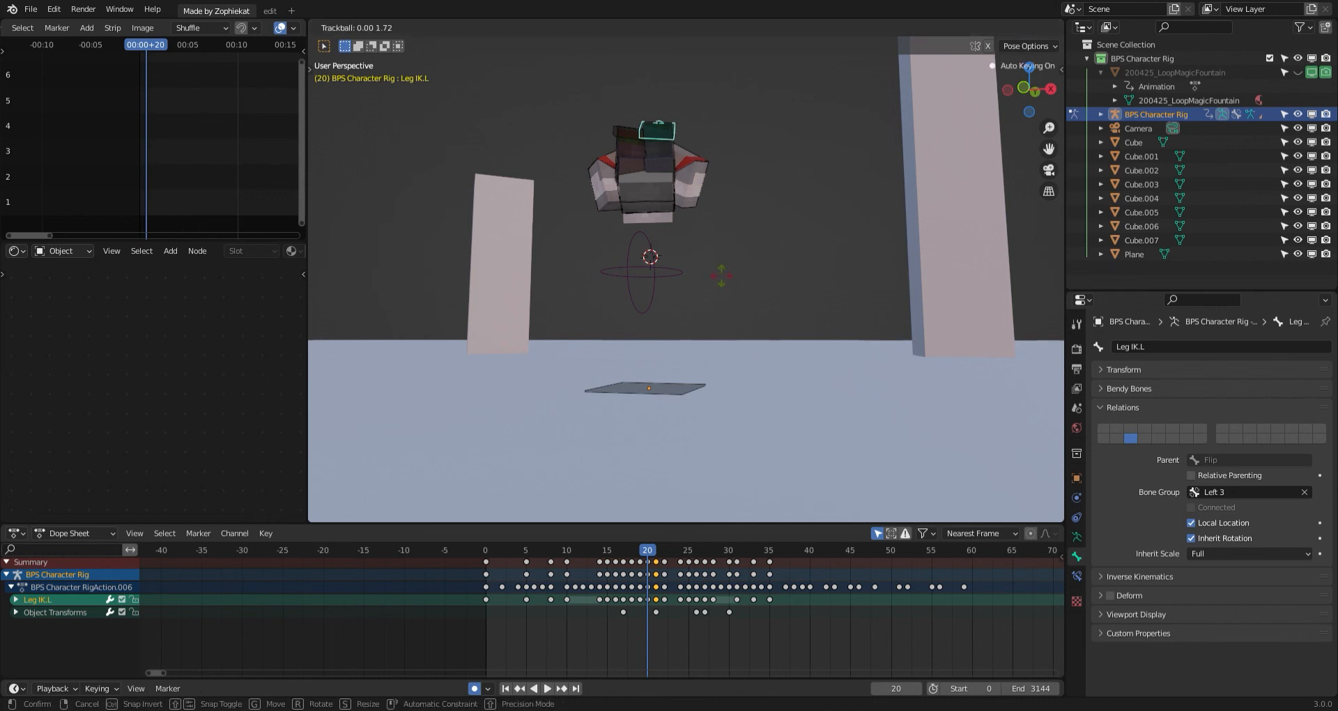
{"action": "left_click", "coordinate": [723, 276]}
{"action": "key", "text": "r"}
{"action": "left_click", "coordinate": [724, 273]}
Key a slight rotation of the left leg's IK control at frame 24.
{"action": "key", "text": "Right"}
{"action": "key", "text": "Right"}
{"action": "key", "text": "Right"}
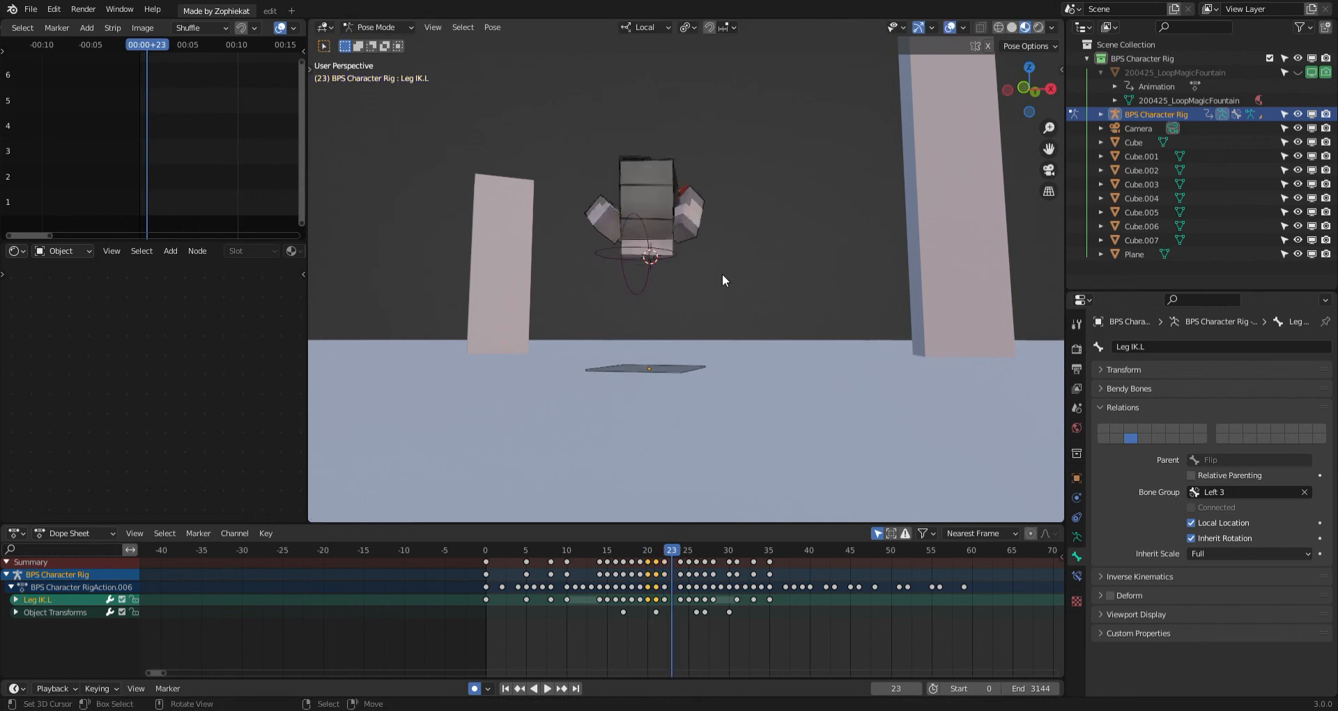
{"action": "key", "text": "Right"}
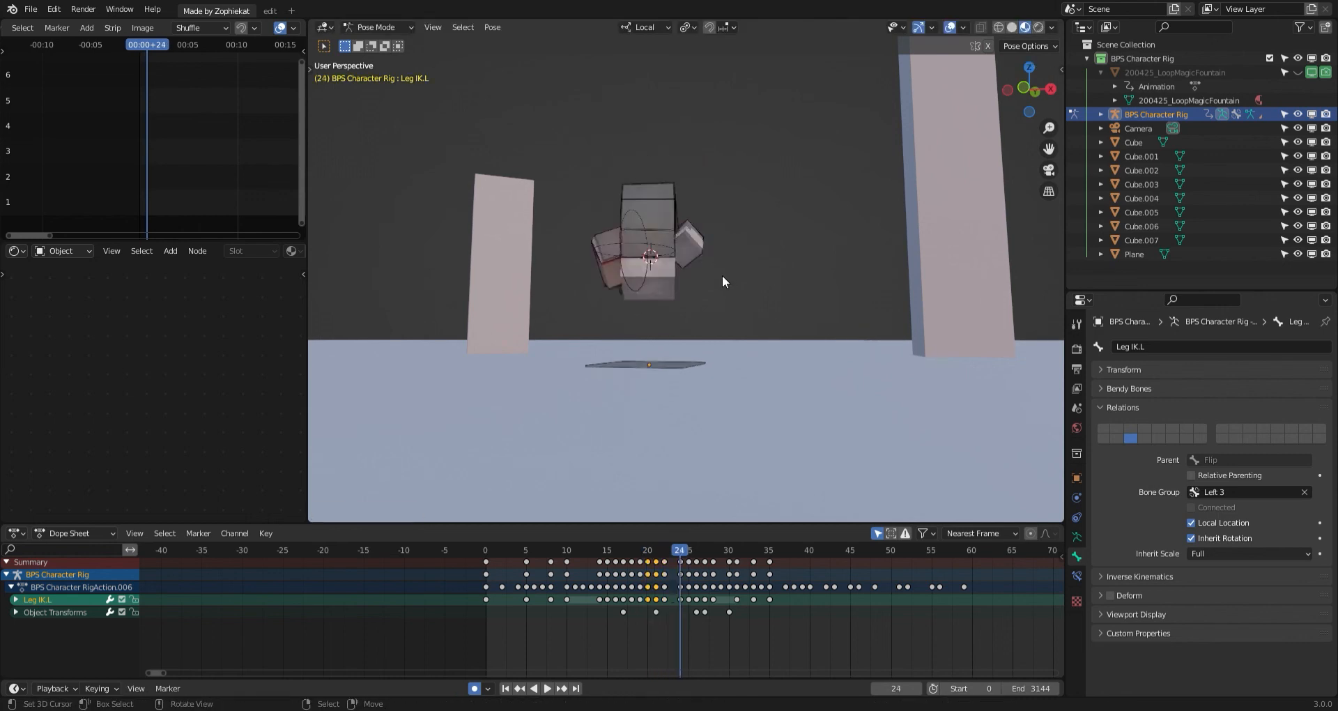
{"action": "key", "text": "r"}
{"action": "left_click", "coordinate": [718, 276]}
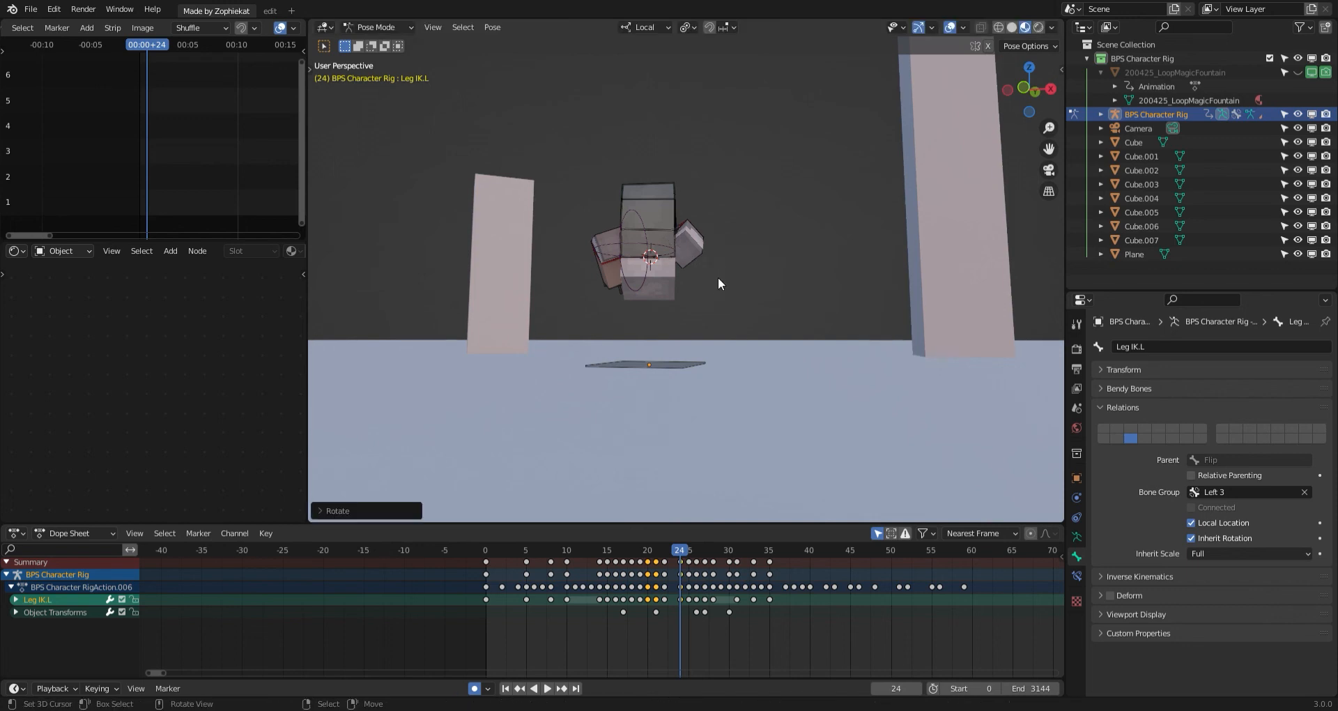
Rotate and reposition the left leg's IK control at frame 22 of the flip.
{"action": "key", "text": "Left"}
{"action": "key", "text": "Left"}
{"action": "key", "text": "r"}
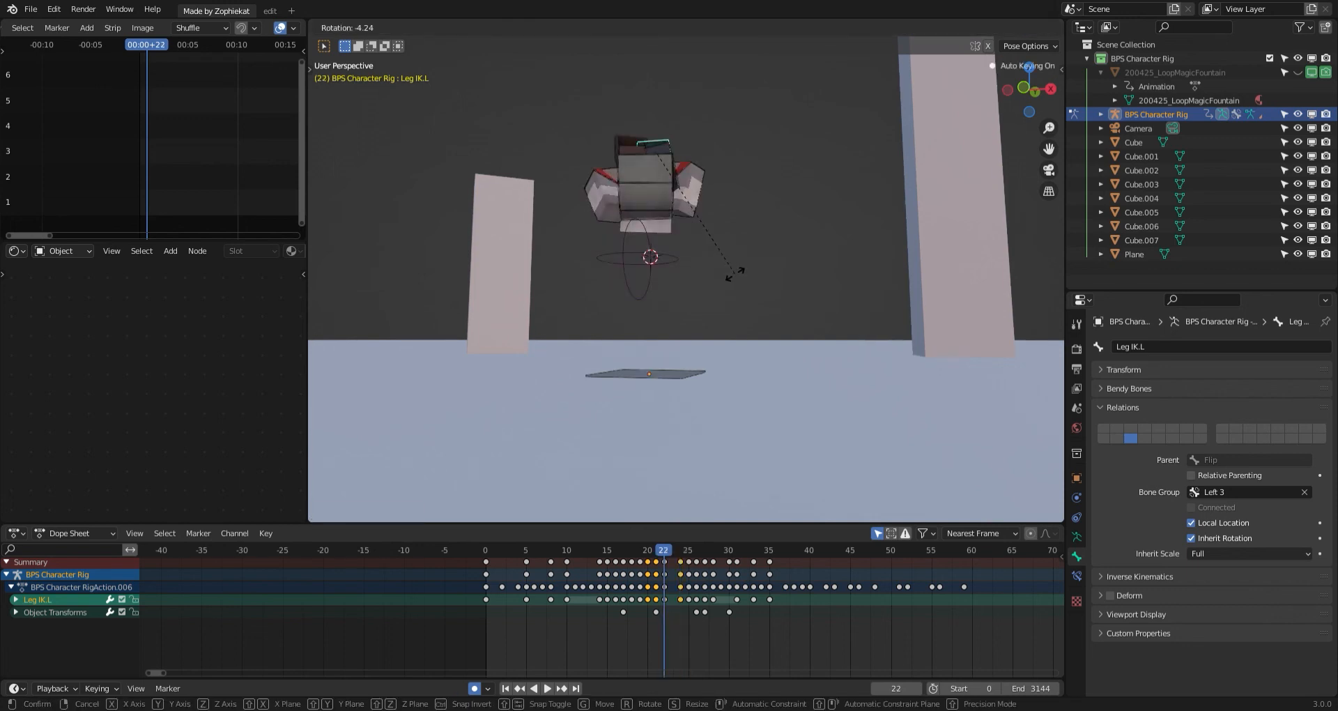
{"action": "key", "text": "r"}
{"action": "left_click", "coordinate": [712, 289]}
{"action": "key", "text": "g"}
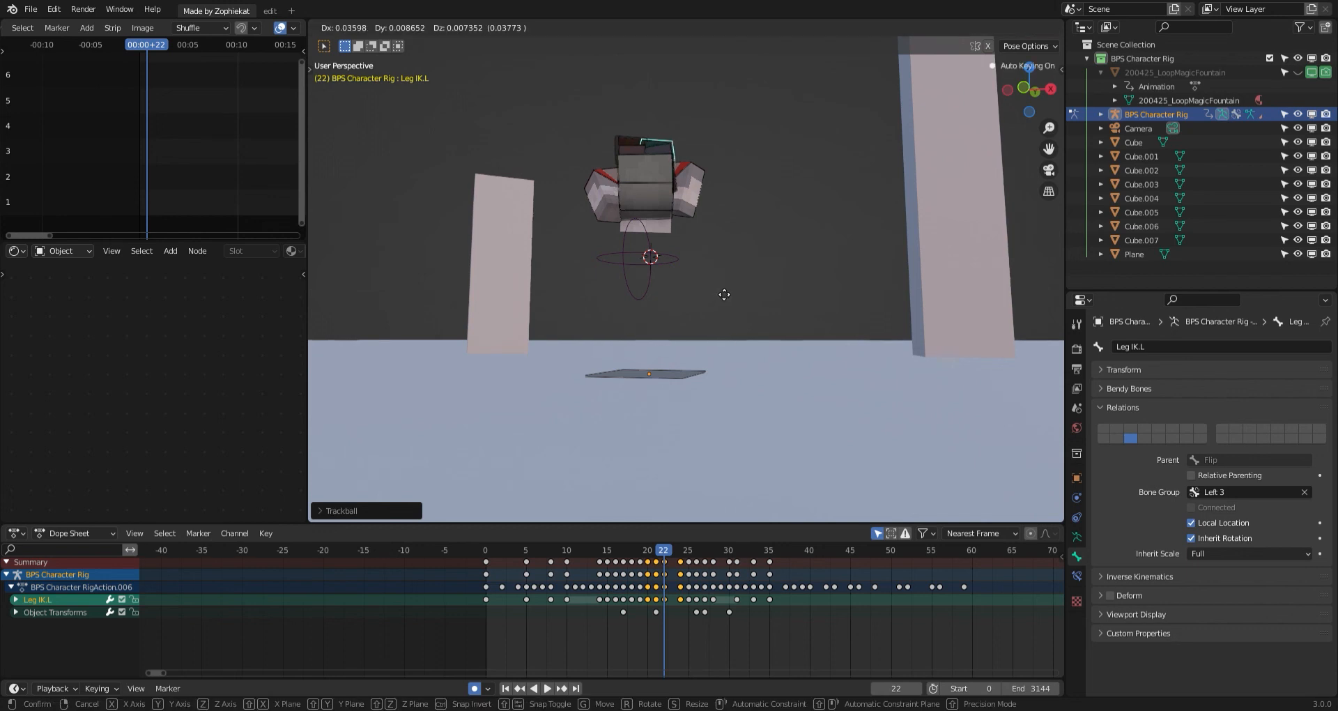
{"action": "key", "text": "r"}
{"action": "key", "text": "r"}
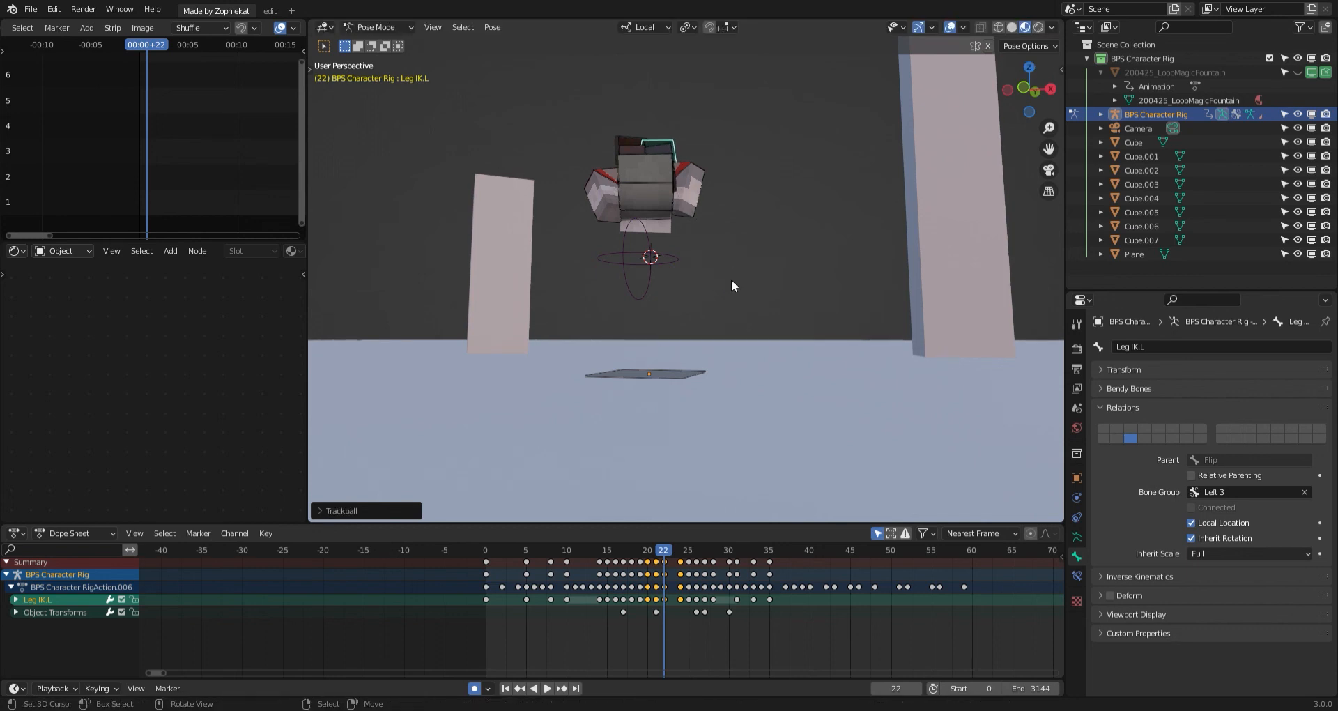
{"action": "left_click", "coordinate": [736, 279]}
Replay the crouch and backflip repeatedly from the front, with the viewport overlays hidden, to review the leg motion.
{"action": "left_click", "coordinate": [574, 551]}
{"action": "key", "text": "space"}
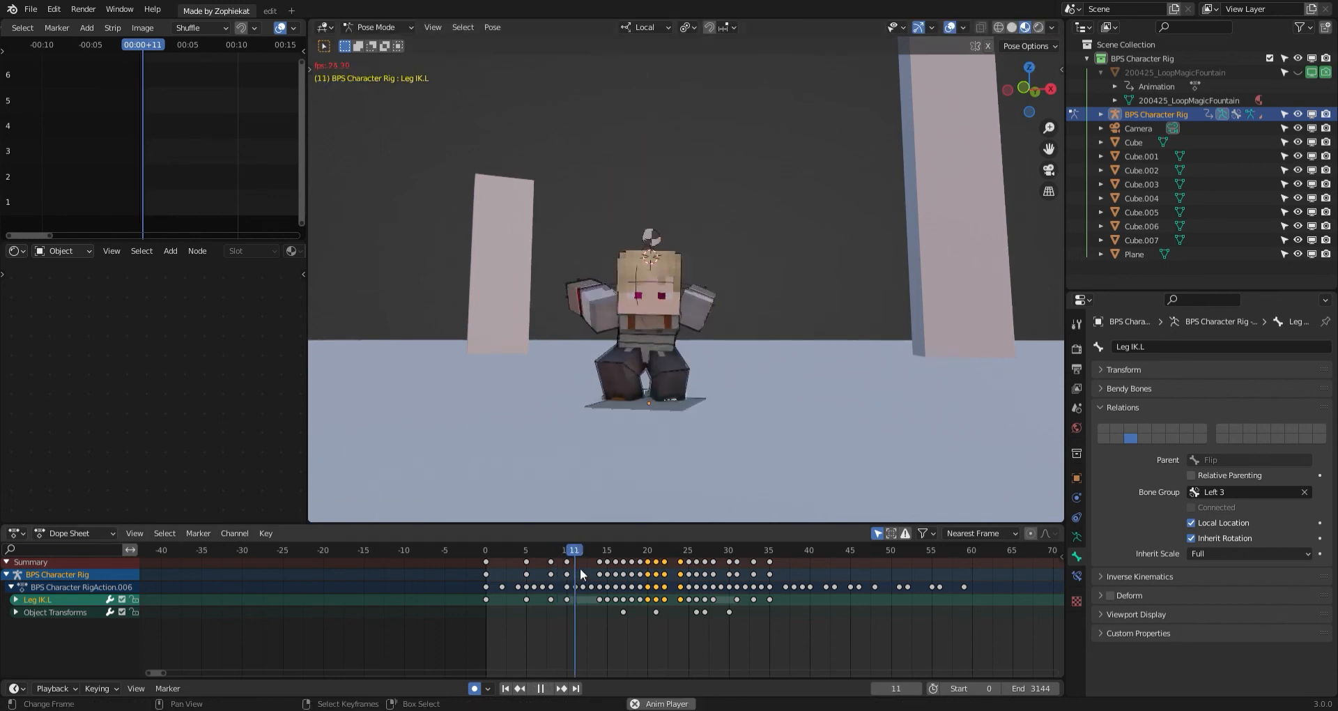
{"action": "left_click", "coordinate": [567, 550]}
{"action": "left_click", "coordinate": [524, 550]}
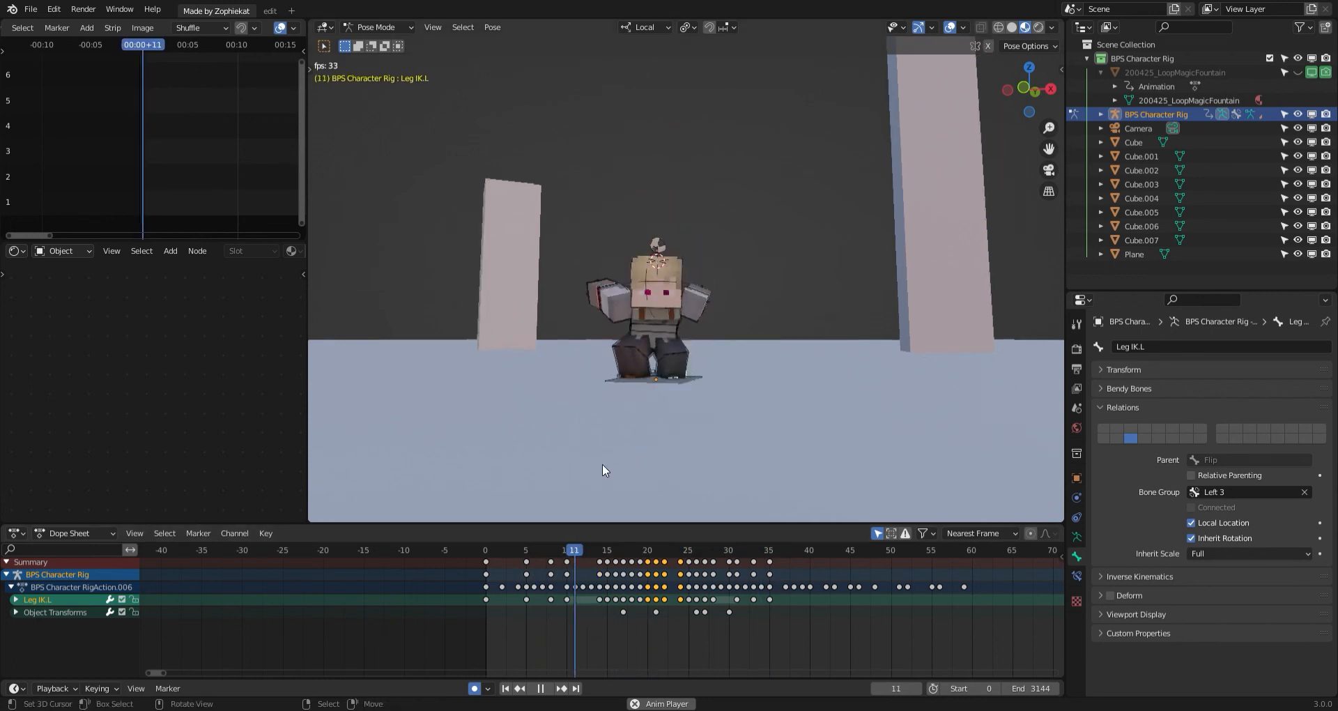
{"action": "left_click", "coordinate": [567, 551]}
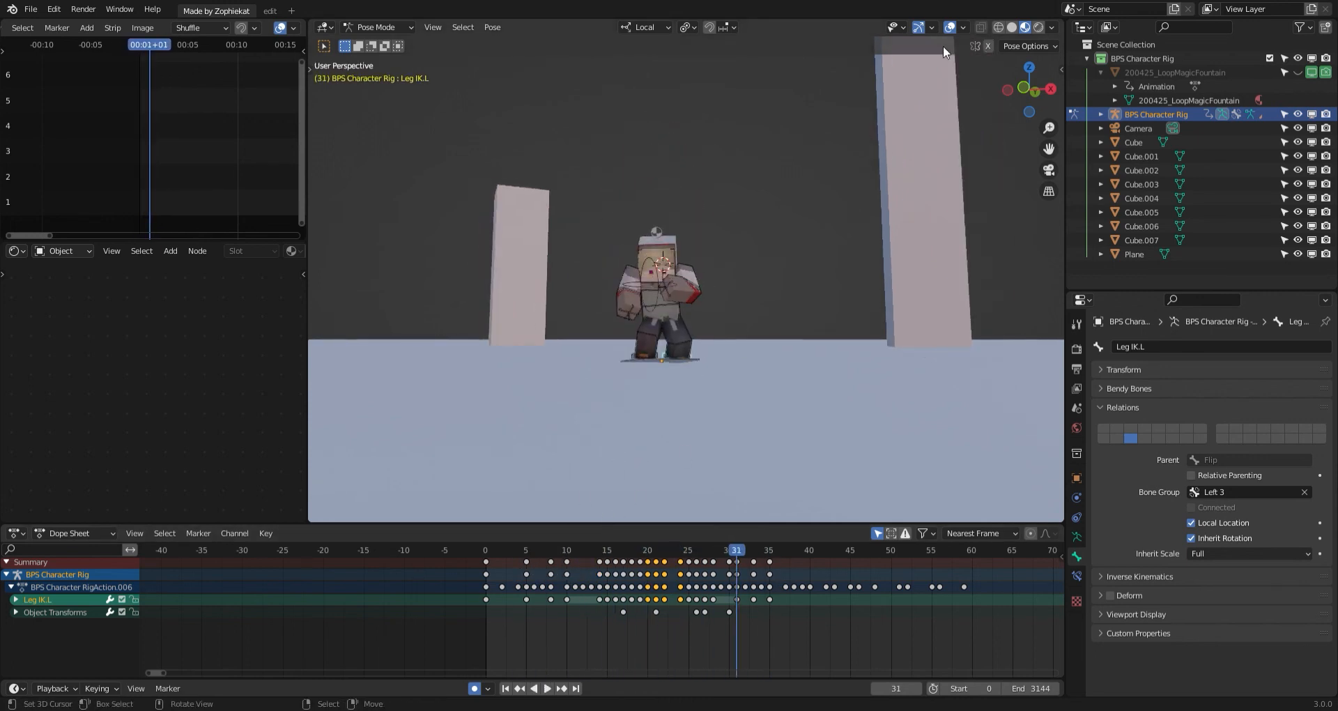
{"action": "left_click", "coordinate": [564, 605]}
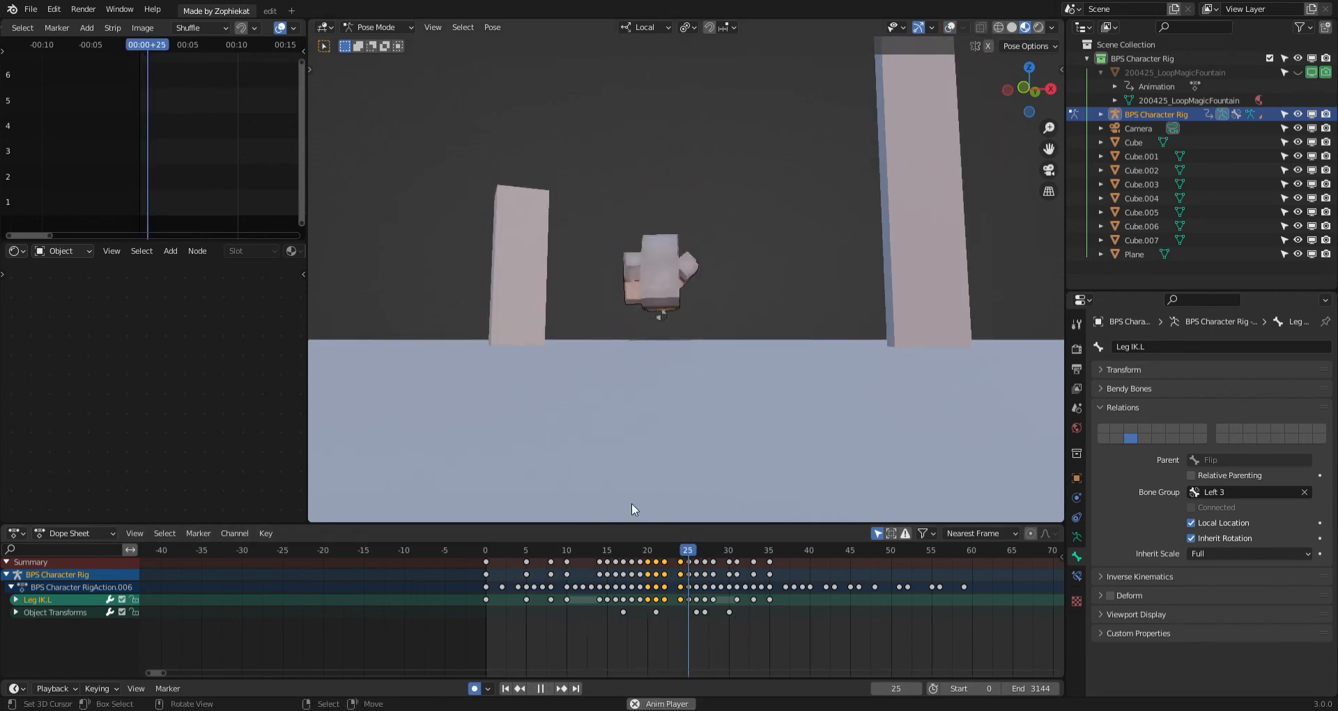
{"action": "left_click", "coordinate": [564, 557]}
{"action": "left_click", "coordinate": [556, 565]}
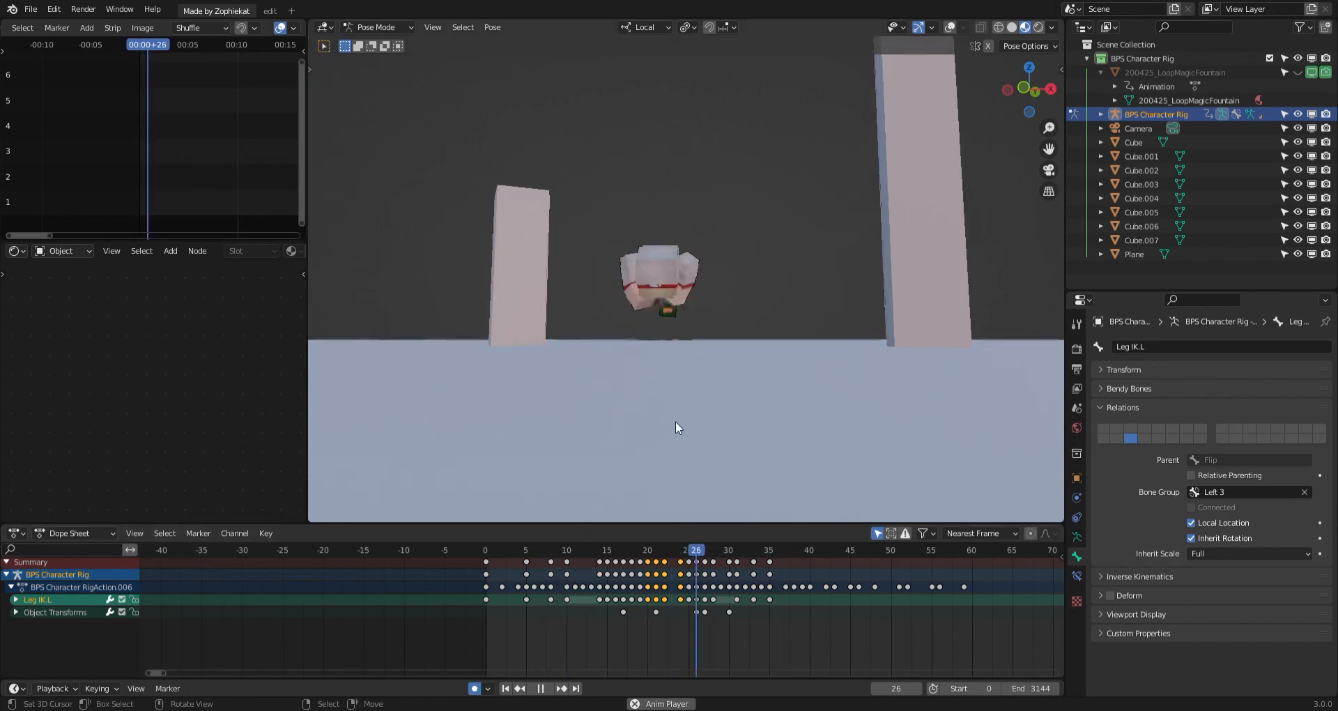
{"action": "mouse_move", "coordinate": [652, 444]}
{"action": "middle_mouse_down"}
{"action": "mouse_move", "coordinate": [513, 443]}
{"action": "mouse_move", "coordinate": [561, 564]}
{"action": "mouse_move", "coordinate": [658, 455]}
{"action": "middle_mouse_up"}
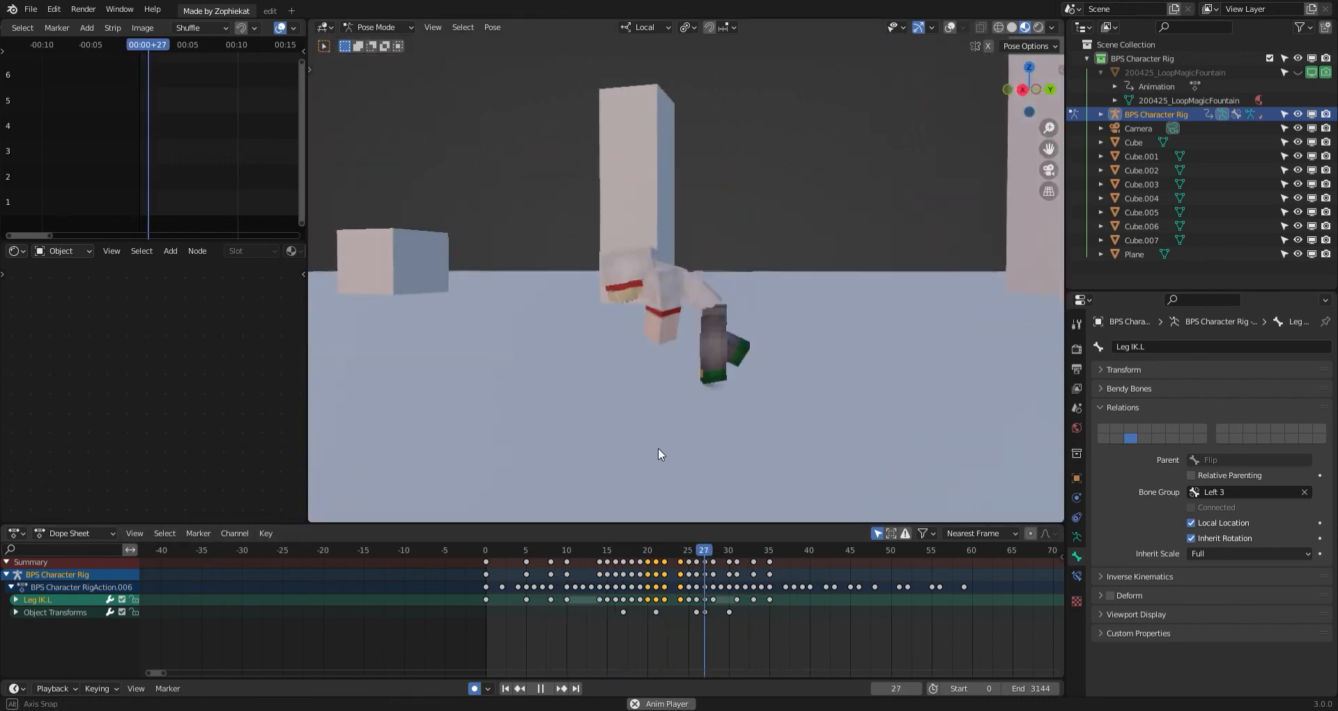
Replay the jump, flip and landing up close from several angles around the character.
{"action": "key", "text": "space"}
{"action": "key", "text": "a"}
{"action": "key", "text": "a"}
{"action": "key", "text": "a"}
{"action": "scroll", "coordinate": [631, 480], "scroll_direction": "up", "scroll_amount": 3}
{"action": "left_click", "coordinate": [558, 554]}
{"action": "key", "text": "space"}
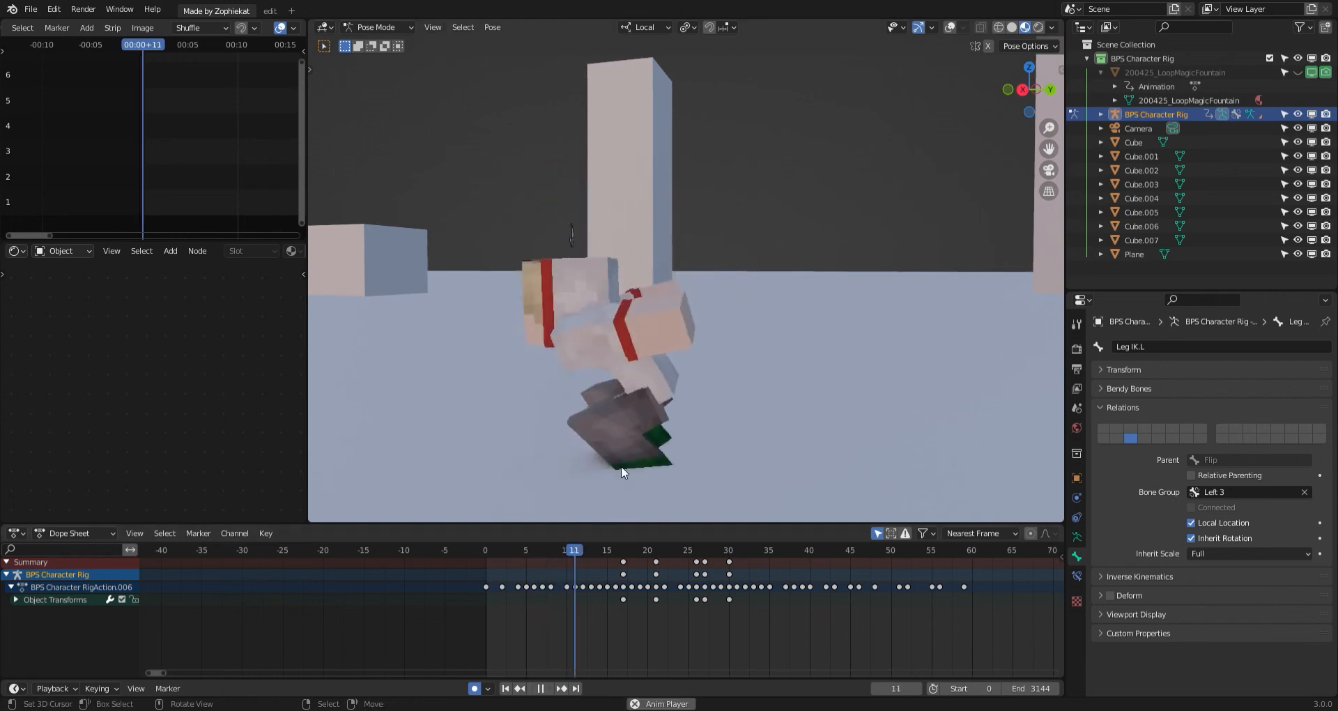
{"action": "middle_click_drag", "start_coordinate": [644, 458], "coordinate": [803, 468]}
{"action": "left_click", "coordinate": [547, 580]}
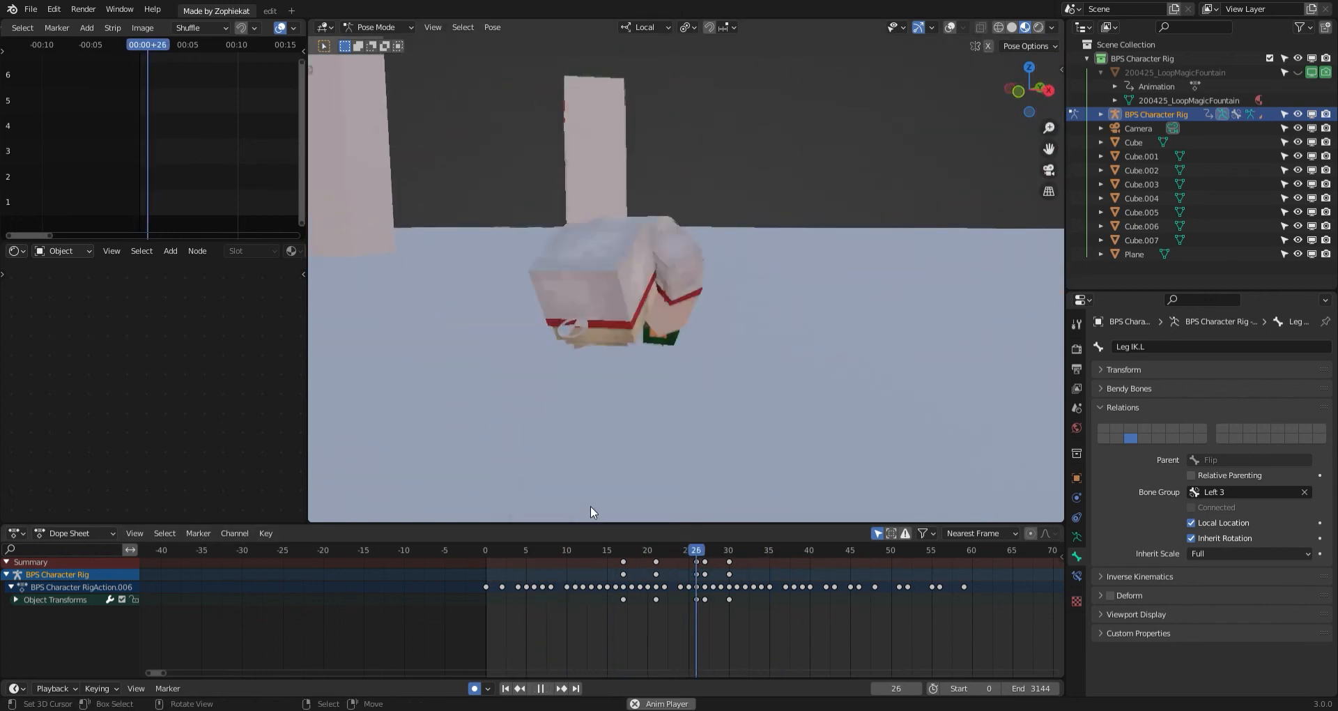
{"action": "middle_click_drag", "start_coordinate": [591, 506], "coordinate": [740, 293]}
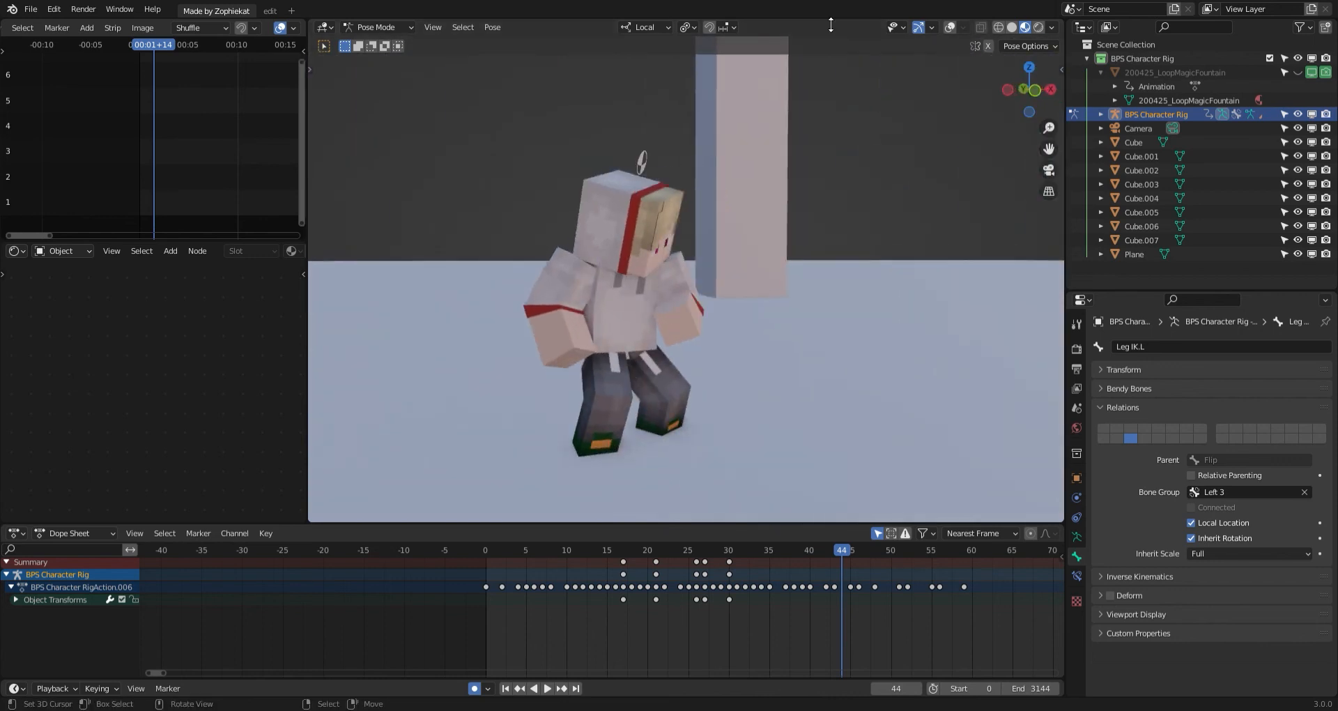
Show the viewport overlays again and select the right upper arm at frame 44.
{"action": "left_click", "coordinate": [949, 28]}
{"action": "left_click", "coordinate": [541, 296]}
{"action": "scroll", "coordinate": [540, 296], "scroll_direction": "up", "scroll_amount": 2}
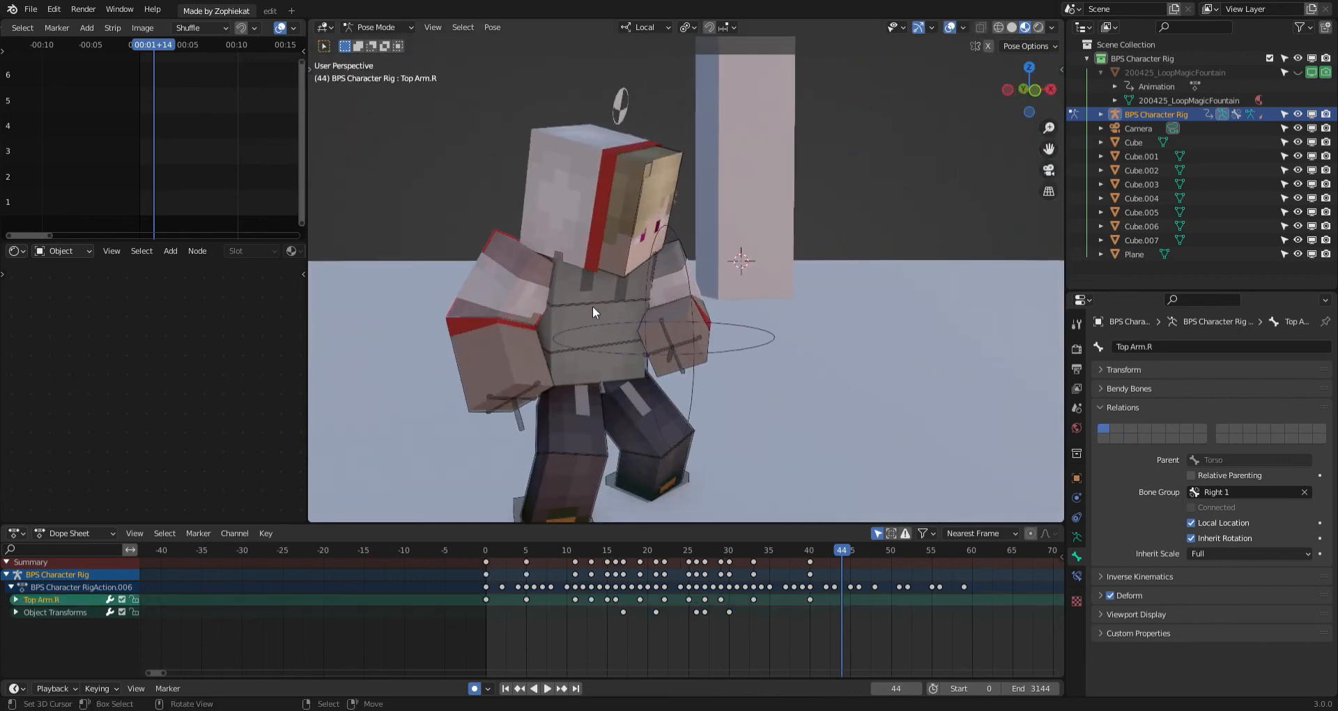
{"action": "key", "text": "r"}
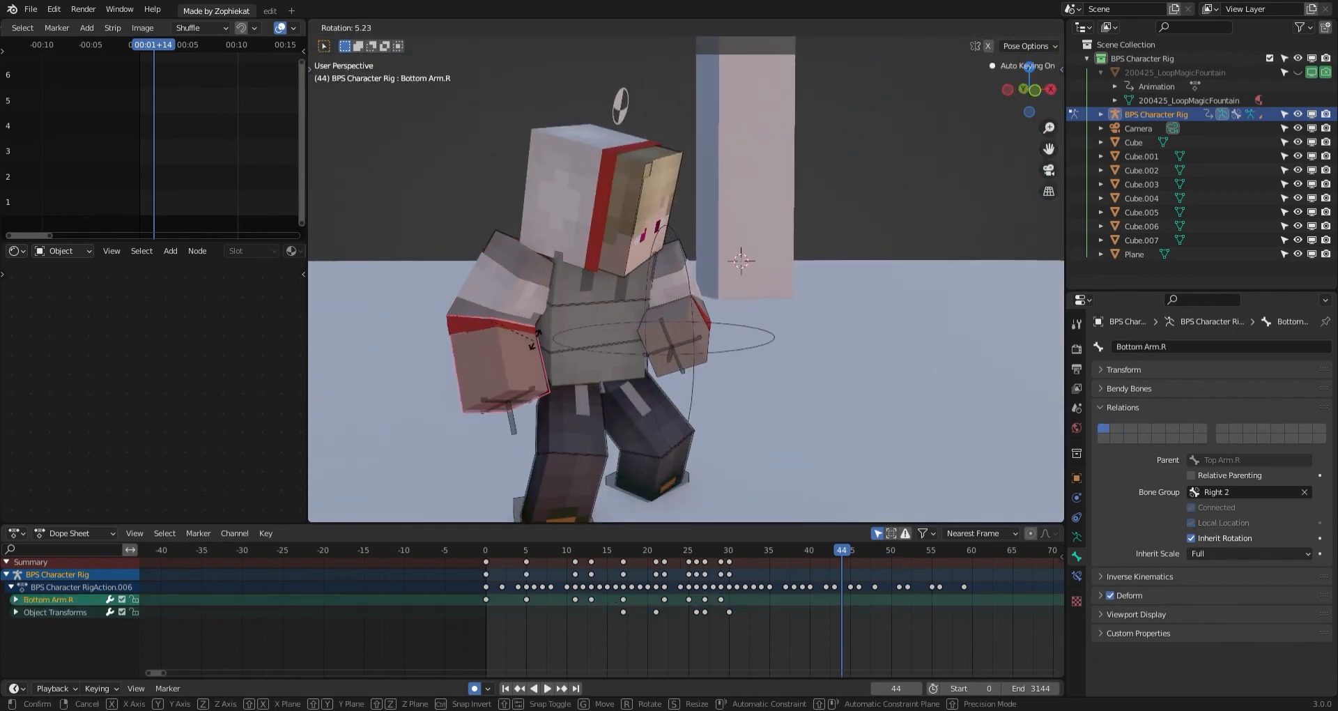
{"action": "right_click", "coordinate": [535, 296]}
{"action": "key", "text": "r"}
{"action": "right_click", "coordinate": [486, 366]}
{"action": "middle_click_drag", "start_coordinate": [520, 365], "coordinate": [549, 343]}
{"action": "key", "text": "r"}
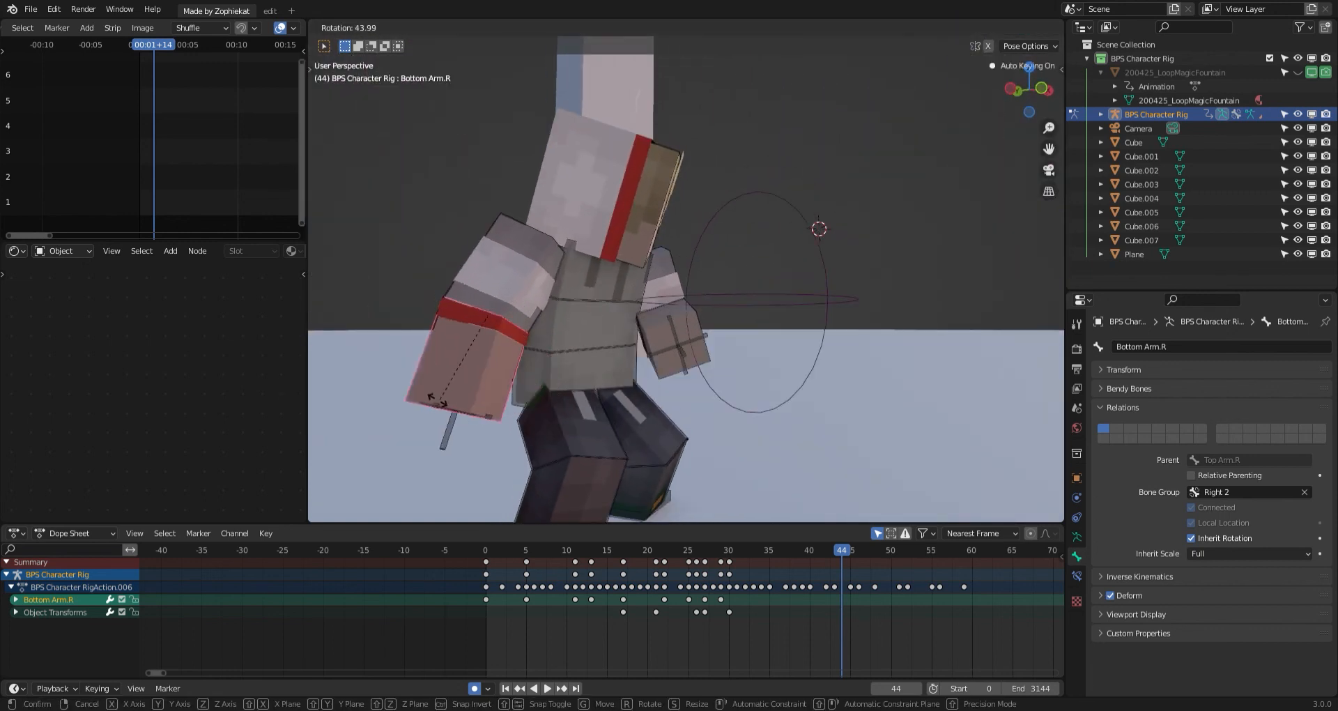
{"action": "right_click", "coordinate": [342, 352]}
Examine the head and left arm at frame 44 from the front.
{"action": "mouse_move", "coordinate": [648, 287]}
{"action": "middle_mouse_down"}
{"action": "mouse_move", "coordinate": [677, 264]}
{"action": "mouse_move", "coordinate": [650, 265]}
{"action": "middle_mouse_up"}
{"action": "left_click", "coordinate": [632, 171]}
{"action": "middle_click_drag", "start_coordinate": [659, 163], "coordinate": [667, 186]}
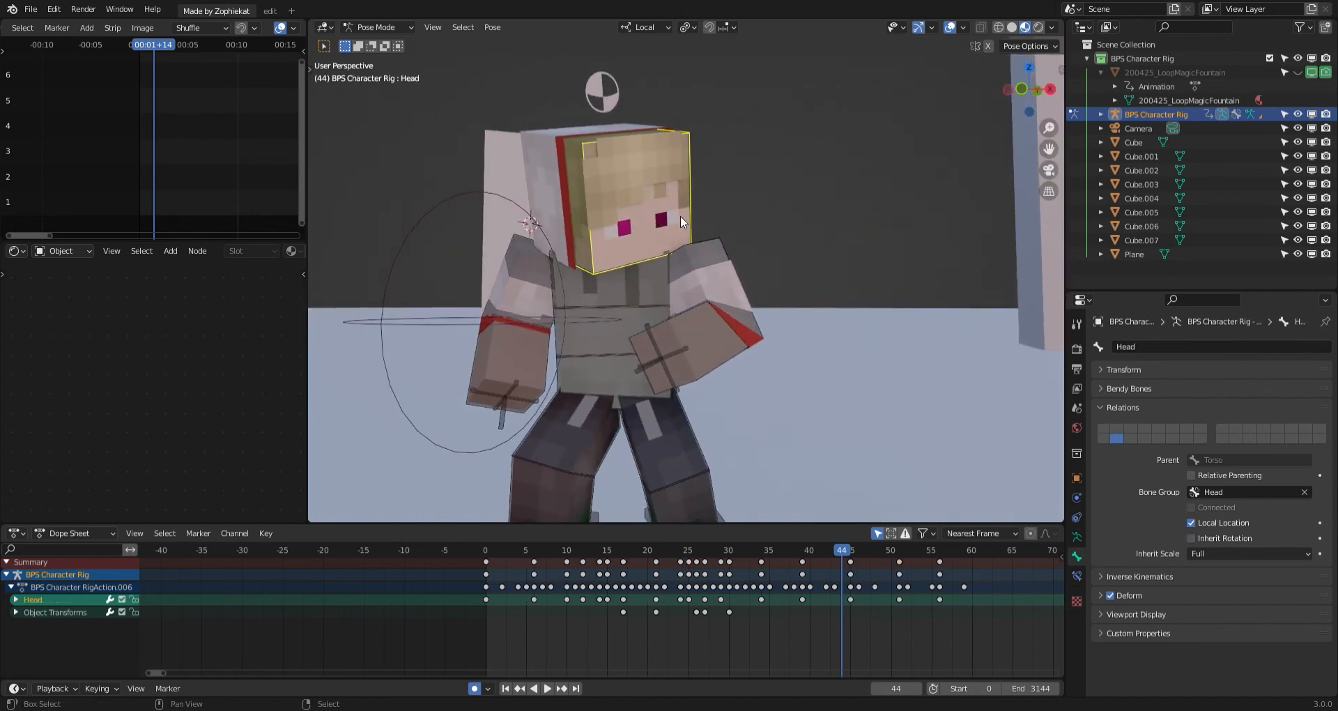
{"action": "right_click", "coordinate": [697, 264]}
Replay and scrub the takeoff and flip from the front to examine the legs around frame 21.
{"action": "scroll", "coordinate": [728, 399], "scroll_direction": "down", "scroll_amount": 2}
{"action": "left_click", "coordinate": [642, 591]}
{"action": "key", "text": "space"}
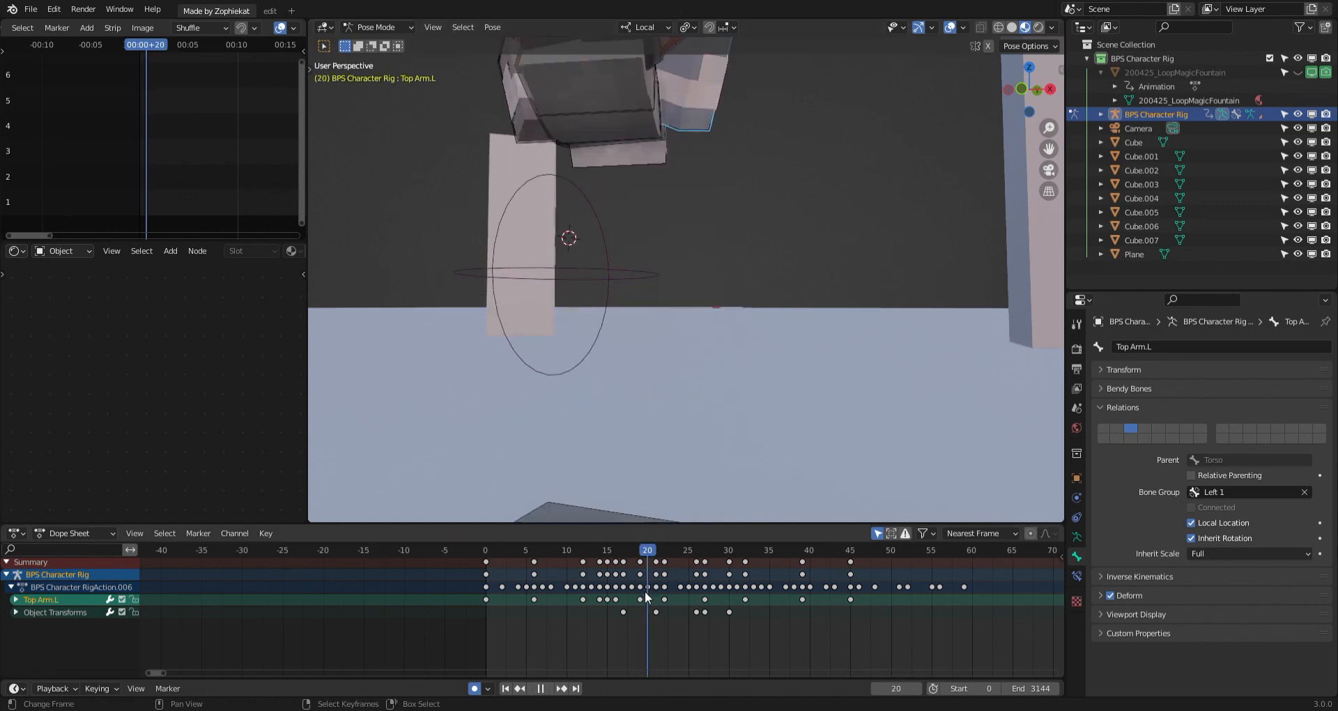
{"action": "key", "text": "space"}
{"action": "scroll", "coordinate": [682, 454], "scroll_direction": "down", "scroll_amount": 3}
{"action": "middle_click_drag", "start_coordinate": [681, 453], "coordinate": [690, 452]}
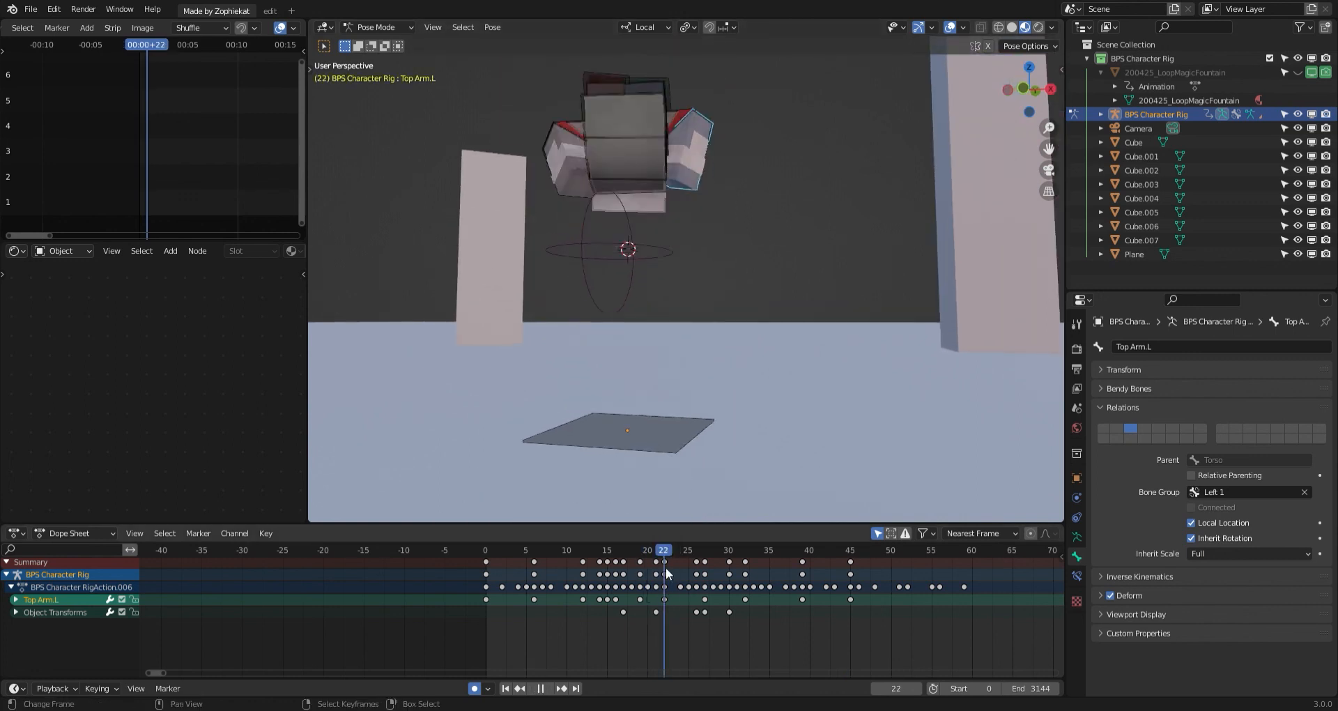
{"action": "key", "text": "space"}
{"action": "left_click", "coordinate": [620, 569]}
{"action": "left_click_drag", "start_coordinate": [620, 569], "coordinate": [656, 571]}
{"action": "left_click", "coordinate": [610, 579]}
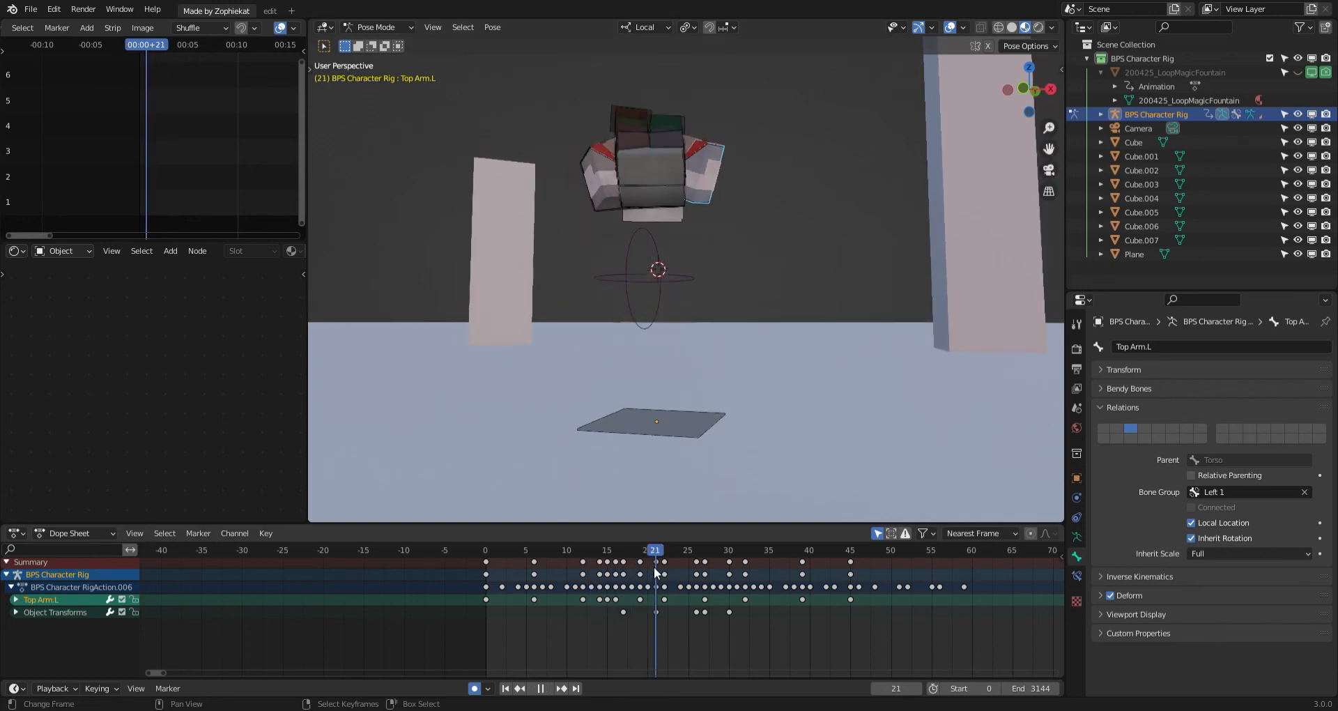
Move and rotate the right leg IK control at frame 20 and keyframe the adjusted pose.
{"action": "left_click", "coordinate": [616, 119]}
{"action": "left_click_drag", "start_coordinate": [617, 607], "coordinate": [628, 600]}
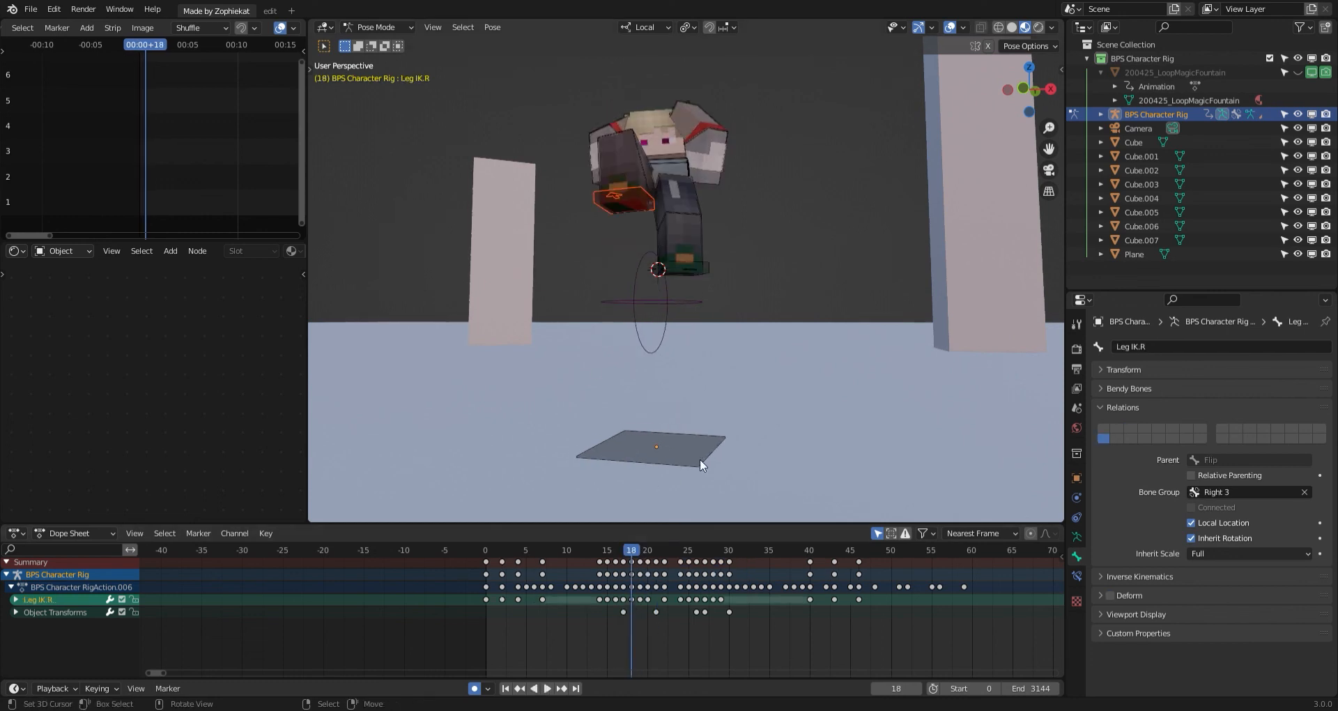
{"action": "middle_click_drag", "start_coordinate": [700, 459], "coordinate": [693, 469]}
{"action": "left_click_drag", "start_coordinate": [634, 588], "coordinate": [637, 588]}
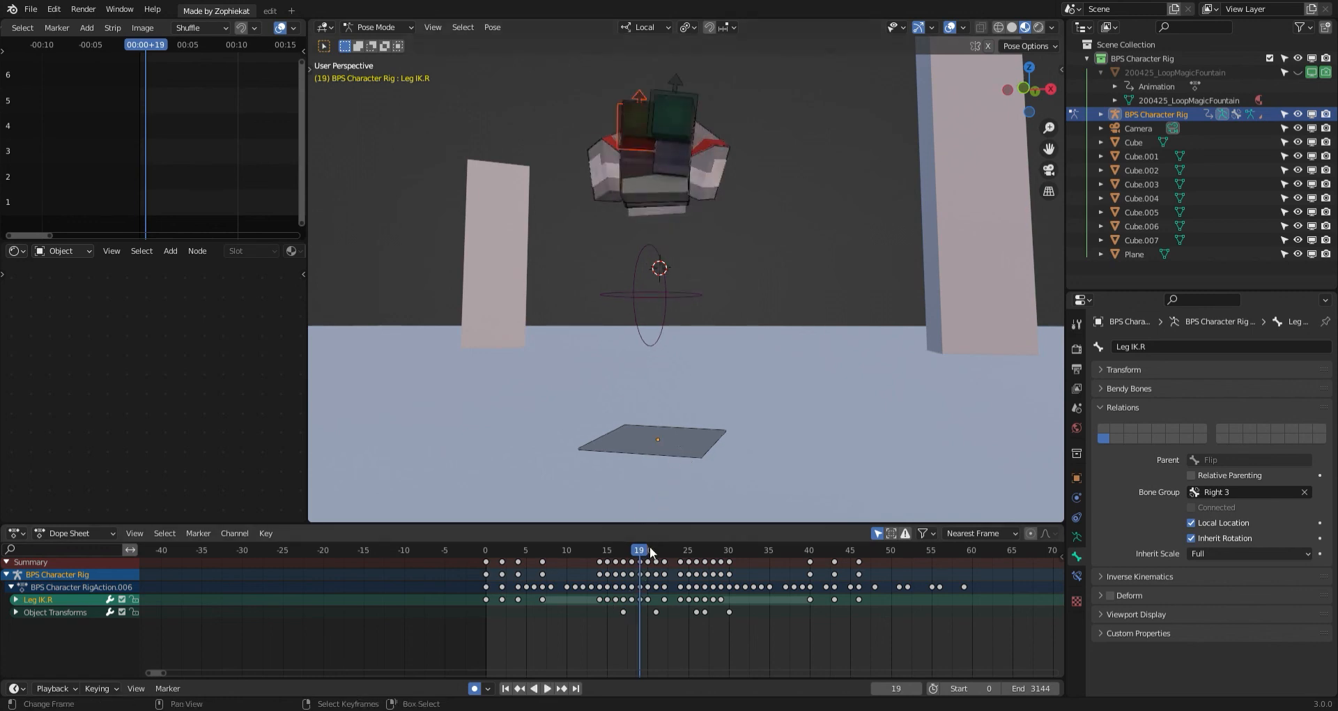
{"action": "left_click", "coordinate": [645, 574]}
{"action": "key", "text": "g"}
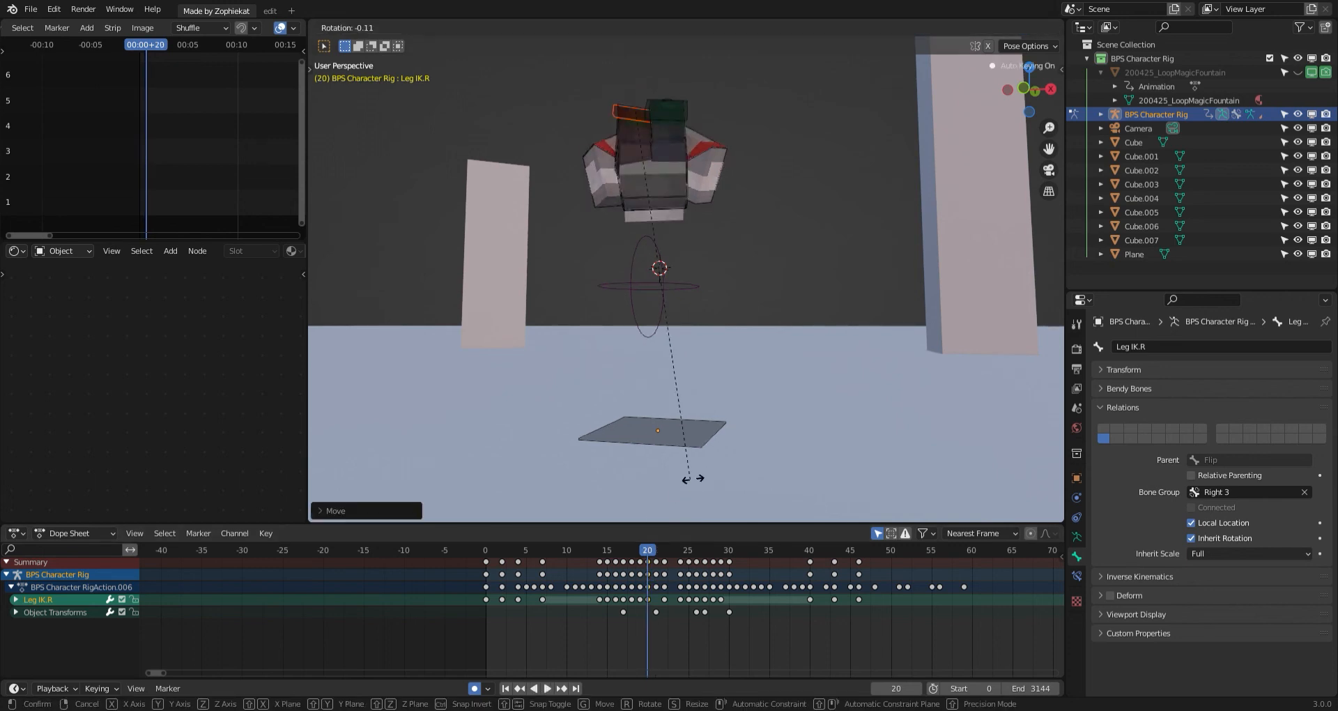
{"action": "key", "text": "r"}
{"action": "left_click", "coordinate": [699, 479]}
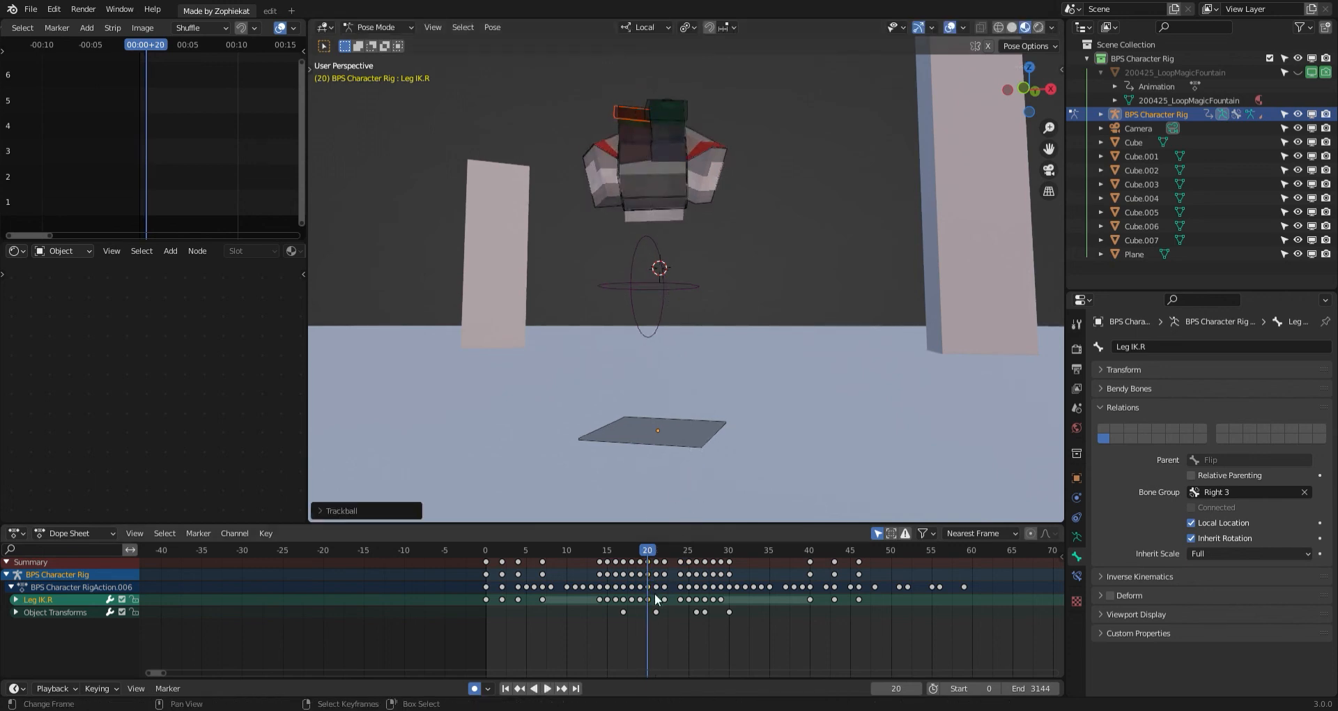
{"action": "key", "text": "i"}
Select the Flip bone, hide the viewport overlays and nudge the bone slightly at frame 20.
{"action": "key", "text": "space"}
{"action": "mouse_move", "coordinate": [662, 588]}
{"action": "left_mouse_down"}
{"action": "mouse_move", "coordinate": [688, 585]}
{"action": "mouse_move", "coordinate": [611, 595]}
{"action": "mouse_move", "coordinate": [653, 573]}
{"action": "left_mouse_up"}
{"action": "left_click", "coordinate": [641, 300]}
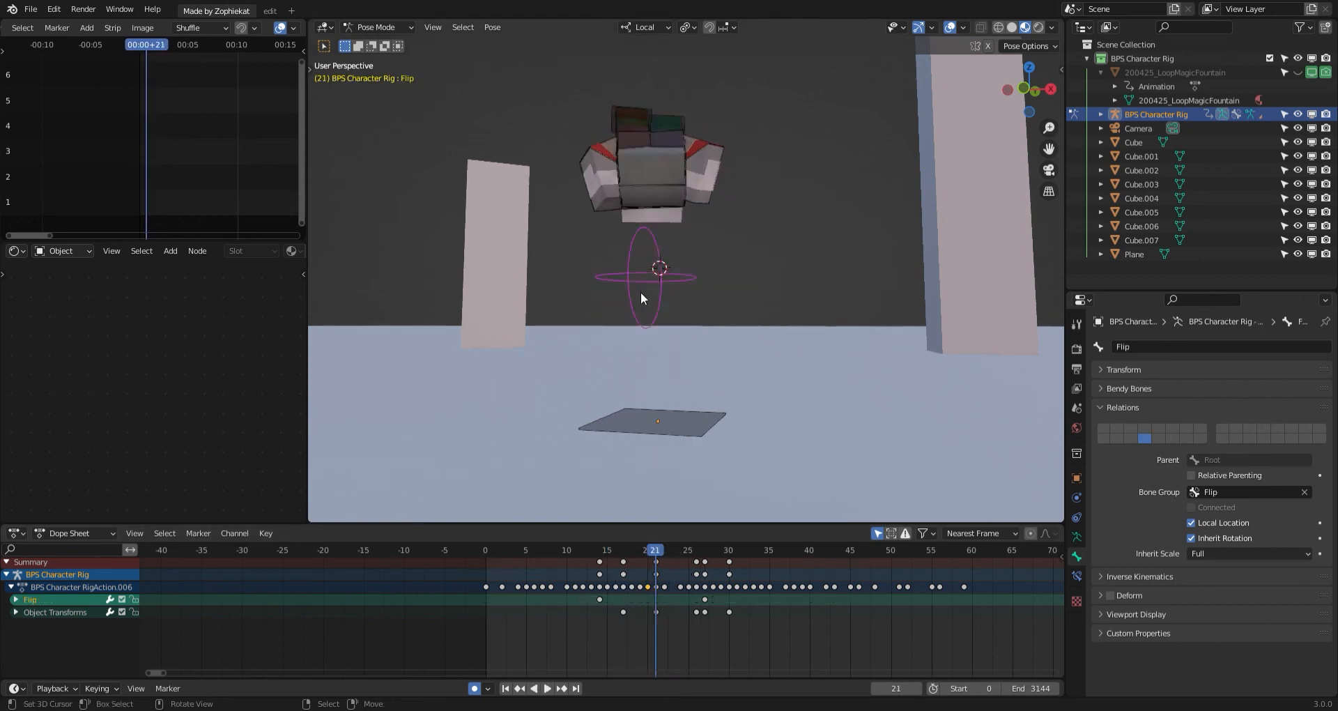
{"action": "left_click", "coordinate": [951, 27]}
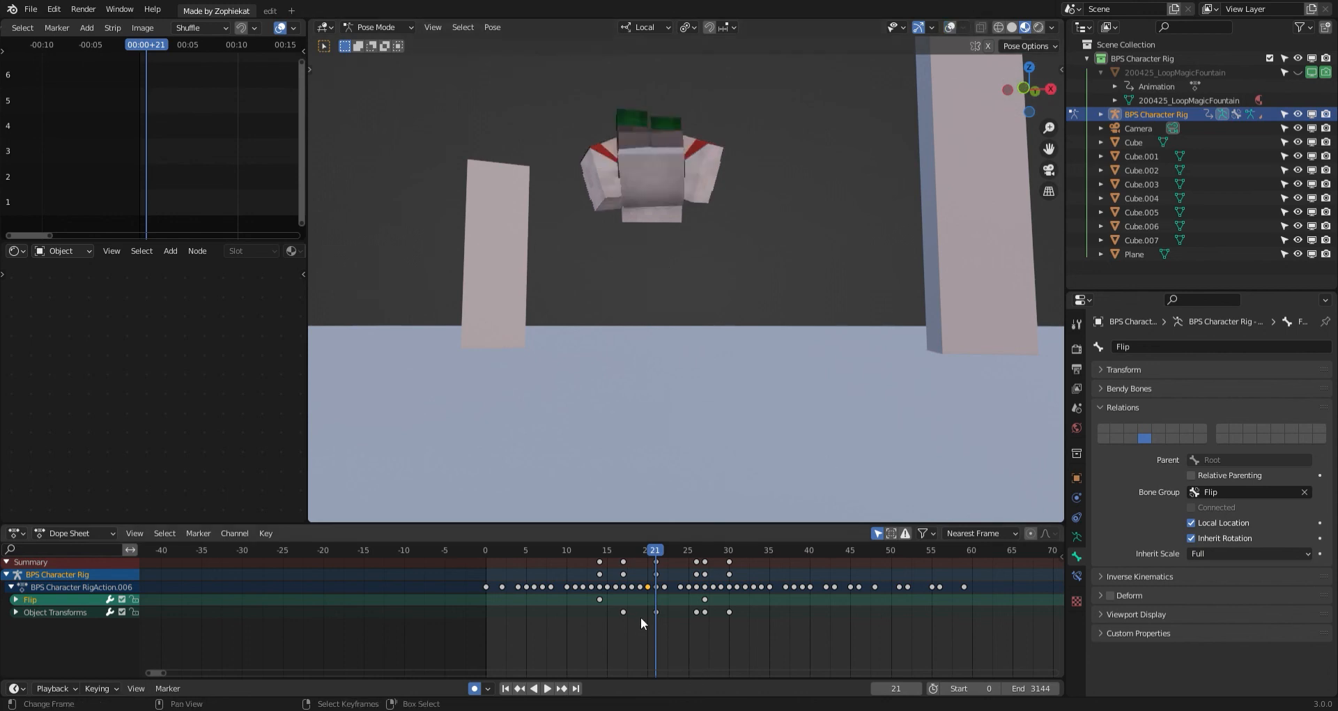
{"action": "left_click_drag", "start_coordinate": [641, 617], "coordinate": [650, 561]}
{"action": "key", "text": "g"}
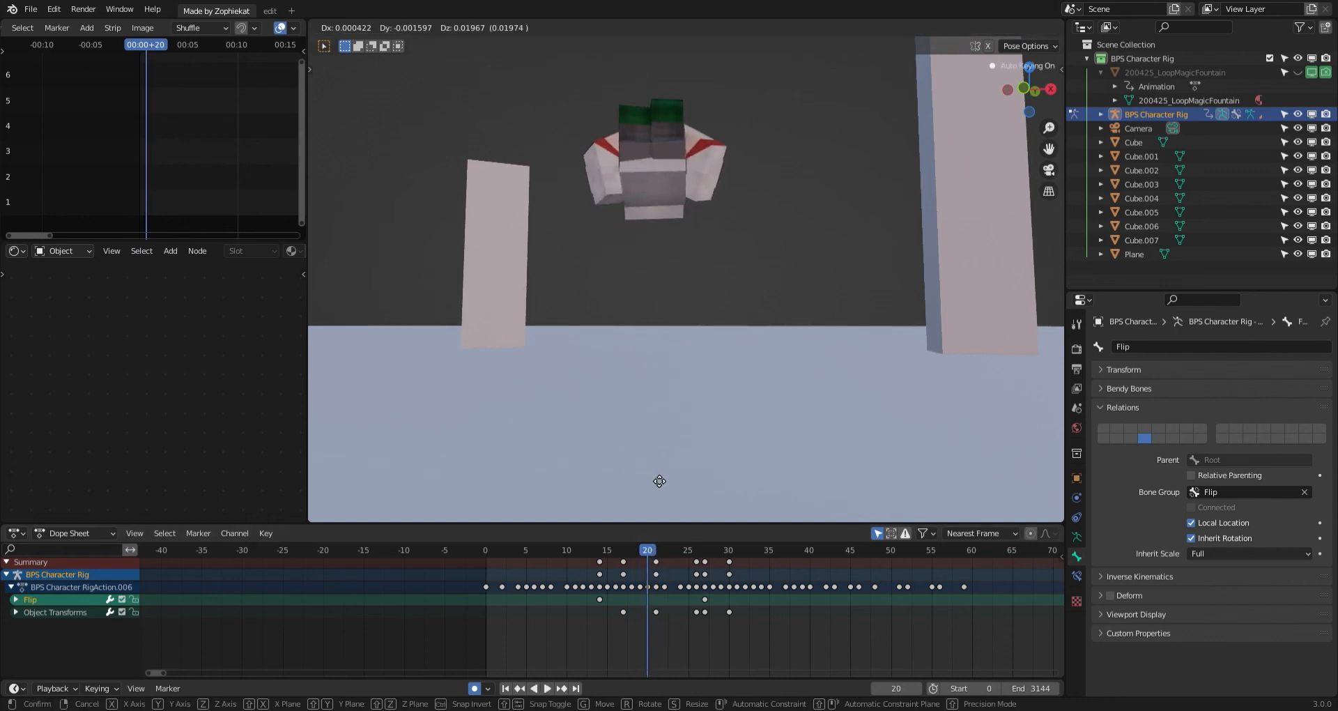
{"action": "left_click", "coordinate": [660, 480]}
Replay the takeoff and flip from the front to check the adjusted motion around frame 20.
{"action": "left_click", "coordinate": [566, 624]}
{"action": "key", "text": "space"}
{"action": "left_click", "coordinate": [569, 611]}
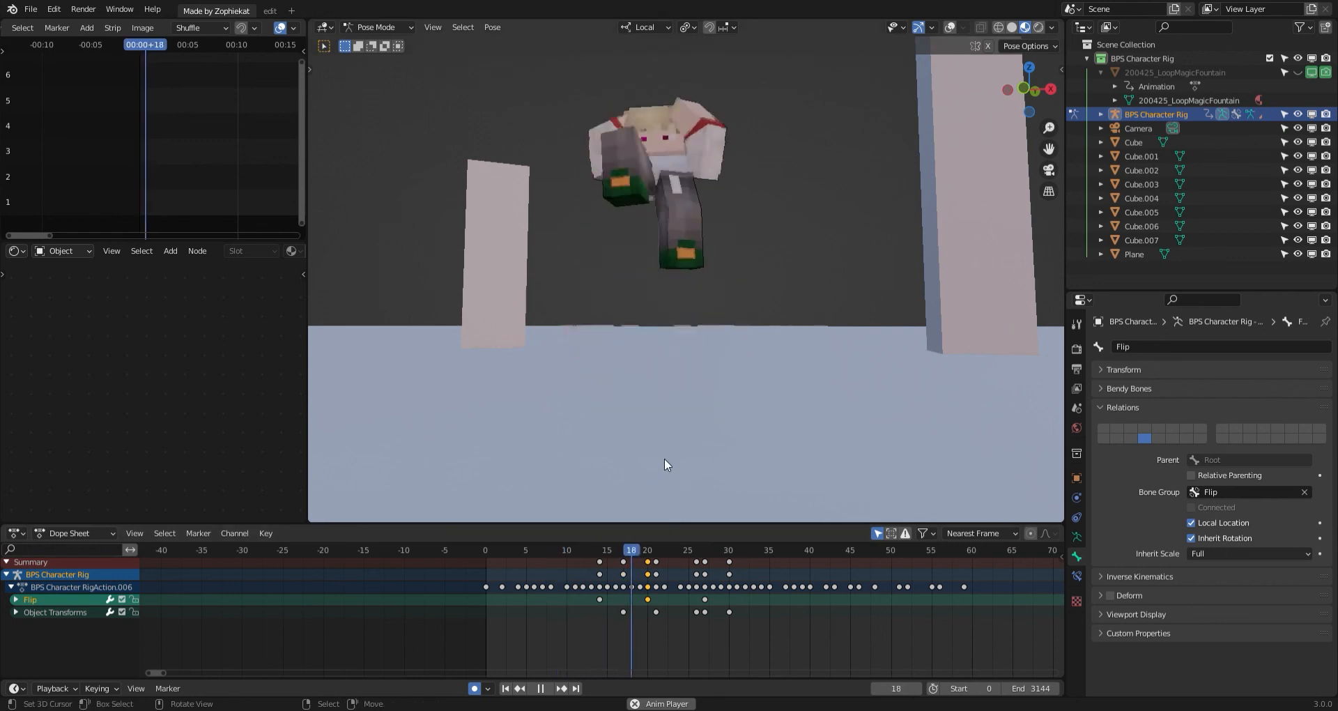
{"action": "left_click", "coordinate": [538, 626]}
{"action": "left_click", "coordinate": [499, 603]}
{"action": "middle_click_drag", "start_coordinate": [757, 473], "coordinate": [750, 440]}
{"action": "left_click", "coordinate": [591, 566]}
{"action": "left_click", "coordinate": [496, 629]}
{"action": "key", "text": "space"}
{"action": "left_click", "coordinate": [659, 447]}
{"action": "scroll", "coordinate": [578, 480], "scroll_direction": "up", "scroll_amount": 4}
{"action": "left_click", "coordinate": [469, 617]}
{"action": "scroll", "coordinate": [590, 463], "scroll_direction": "down", "scroll_amount": 4}
Replay the full jump, flip and landing from a side angle and return to frame 0.
{"action": "key", "text": "space"}
{"action": "left_click", "coordinate": [331, 618]}
{"action": "middle_click_drag", "start_coordinate": [710, 481], "coordinate": [483, 461]}
{"action": "left_click", "coordinate": [438, 573]}
{"action": "left_click", "coordinate": [385, 562]}
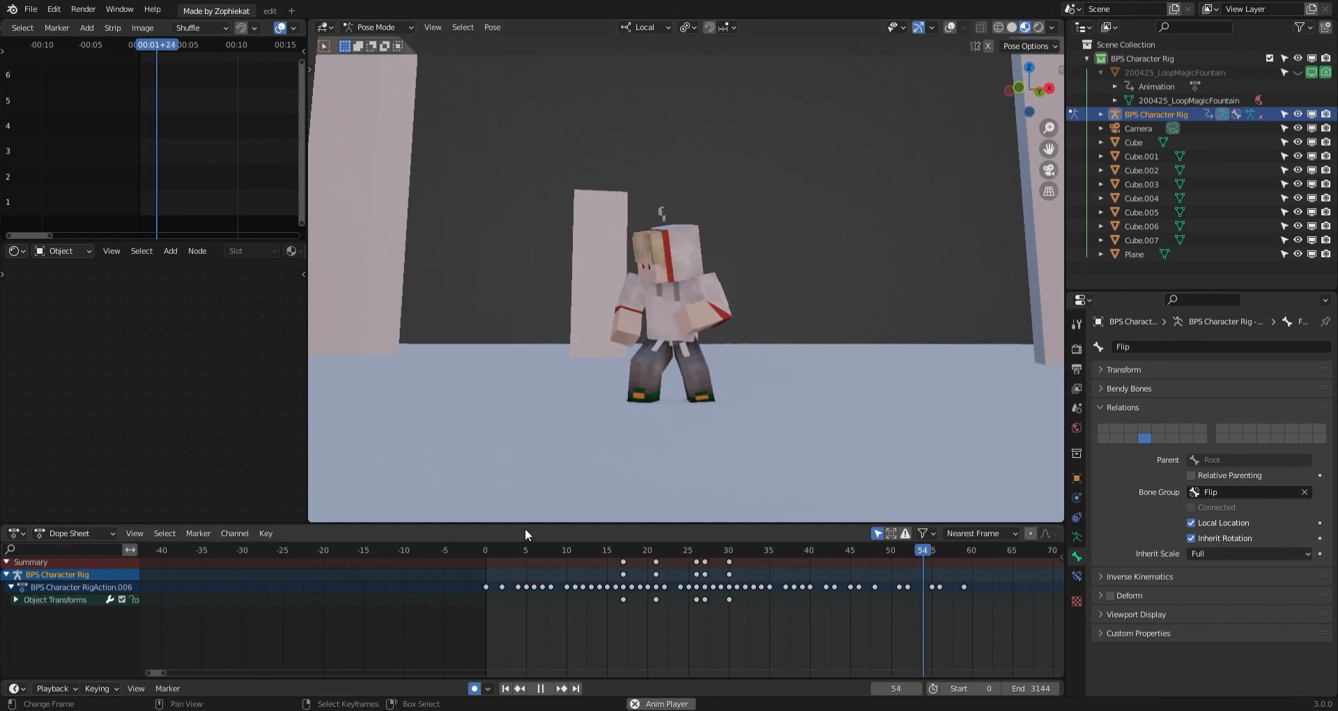
{"action": "key", "text": "space"}
{"action": "left_click", "coordinate": [444, 619]}
{"action": "key", "text": "space"}
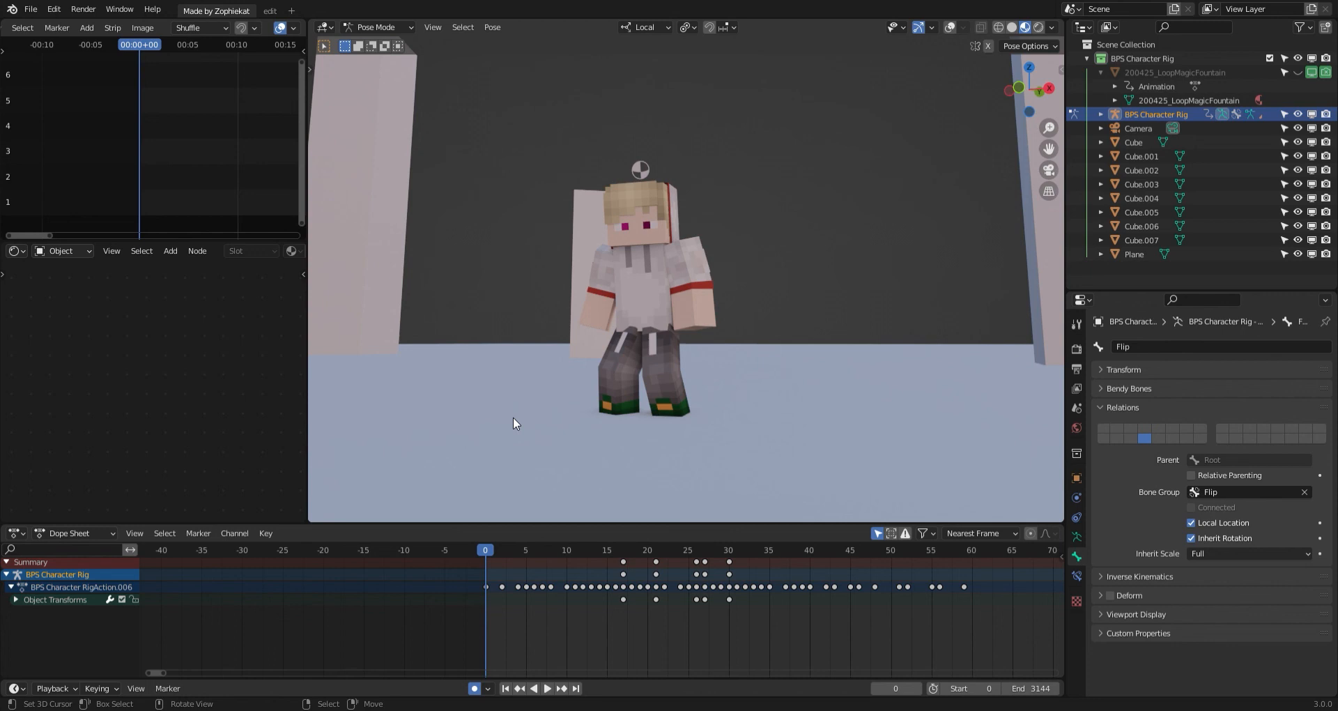
Show the viewport overlays again and select the right upper arm at frame 0.
{"action": "middle_click_drag", "start_coordinate": [546, 343], "coordinate": [605, 330]}
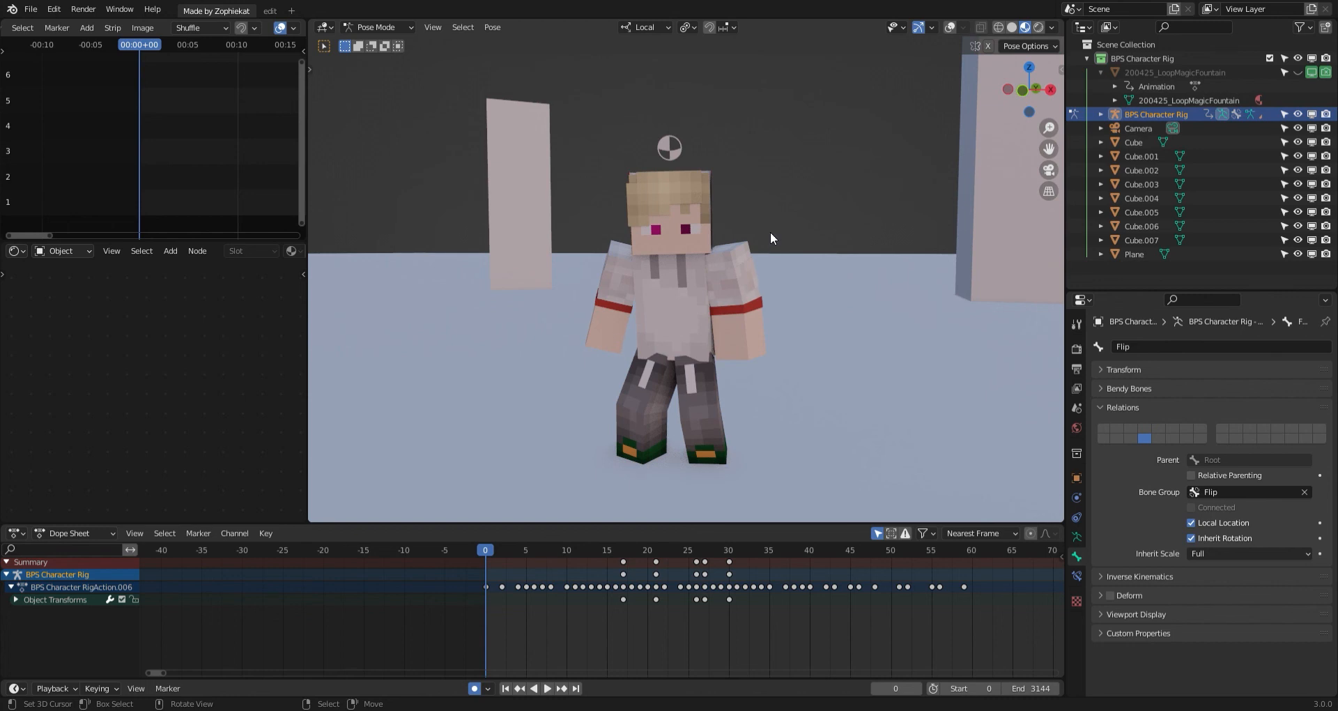
{"action": "left_click", "coordinate": [953, 28]}
{"action": "right_click", "coordinate": [650, 256]}
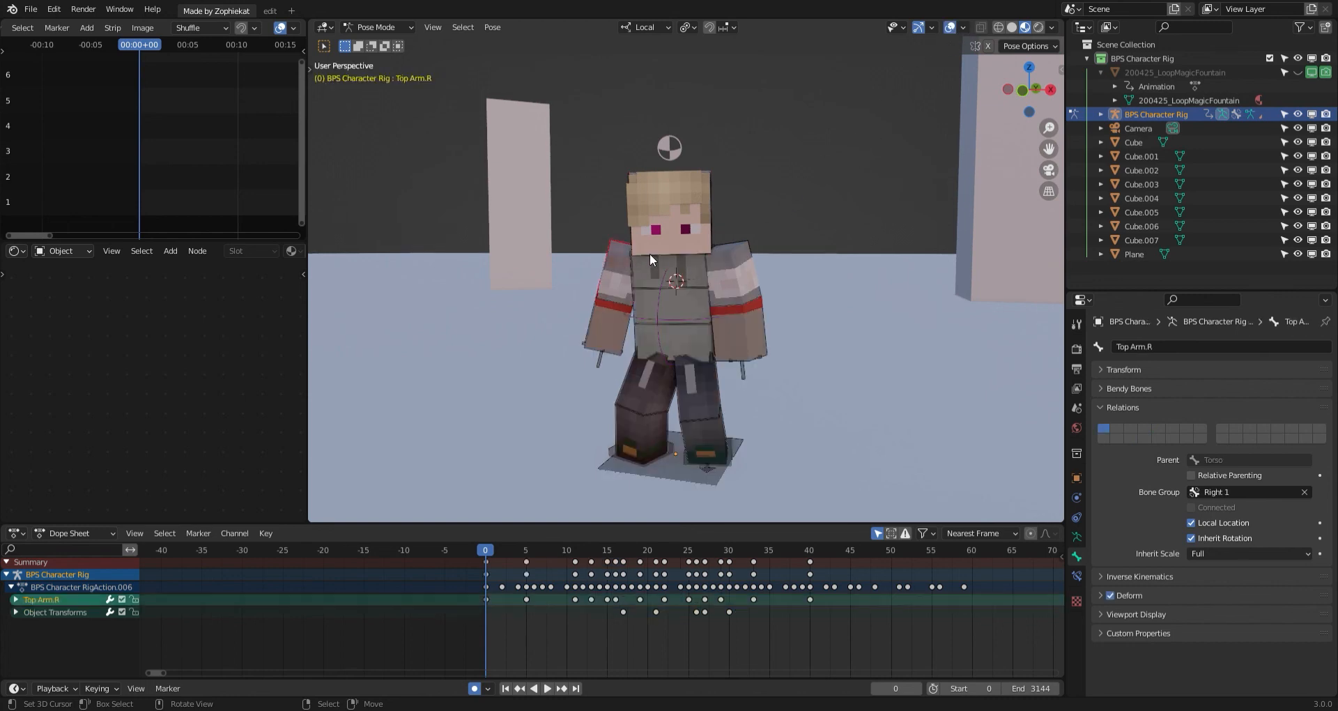
Try moving and rotating the right upper arm at frame 0.
{"action": "scroll", "coordinate": [664, 251], "scroll_direction": "up", "scroll_amount": 2}
{"action": "middle_click_drag", "start_coordinate": [668, 249], "coordinate": [791, 202]}
{"action": "key", "text": "g"}
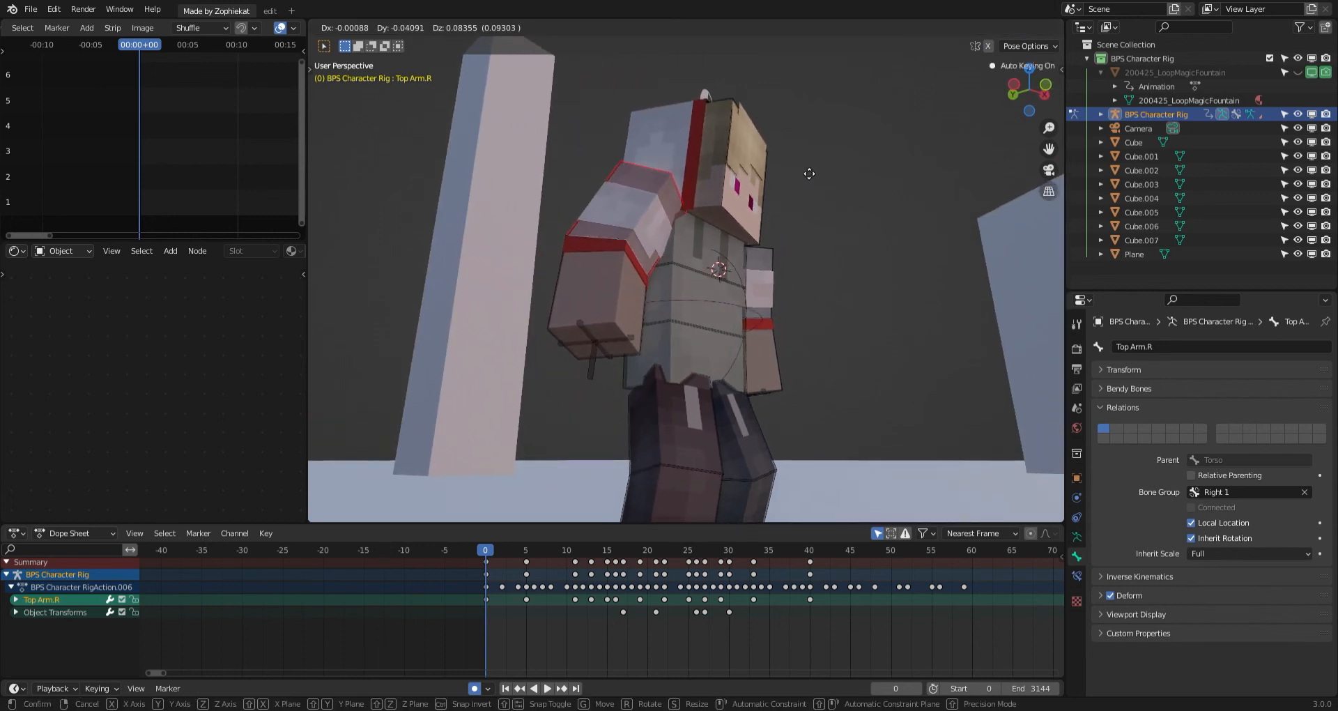
{"action": "right_click", "coordinate": [802, 163]}
{"action": "middle_click_drag", "start_coordinate": [803, 163], "coordinate": [739, 186]}
{"action": "key", "text": "r"}
{"action": "right_click", "coordinate": [750, 197]}
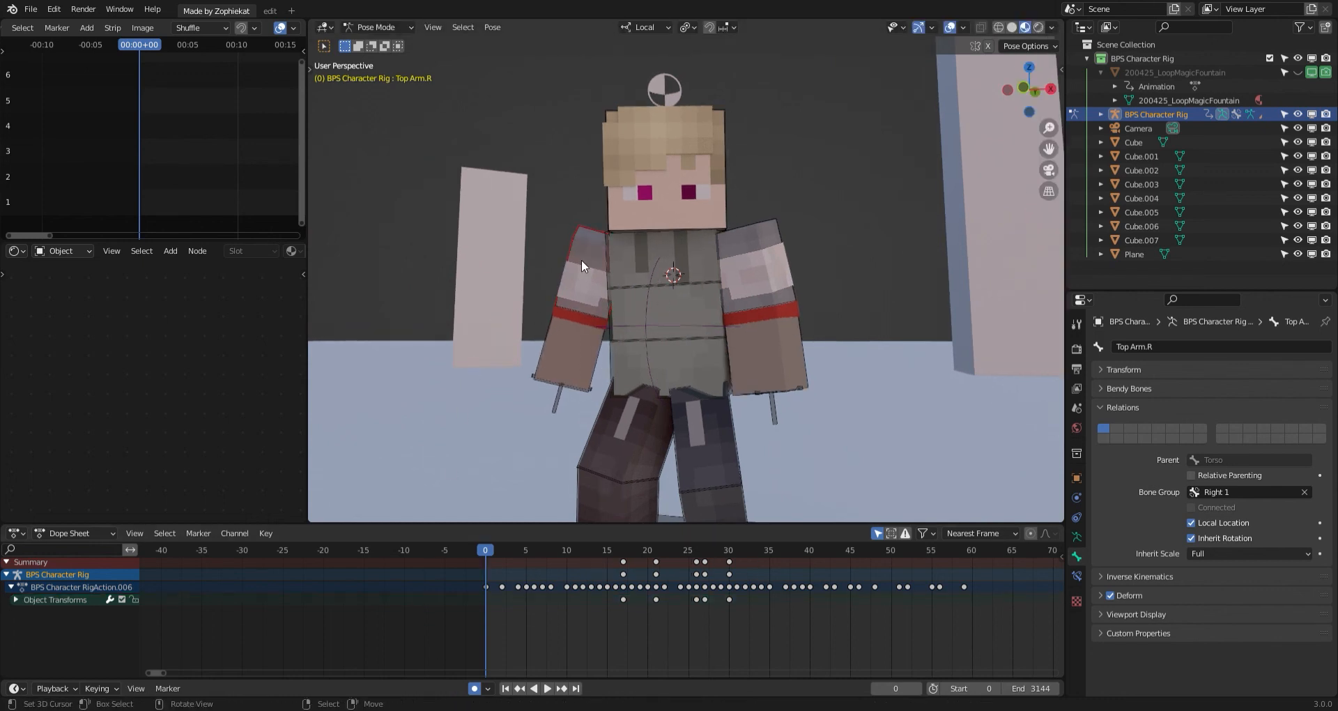
Switch the rig to Object Mode and back to Pose Mode, and select the Torso bone.
{"action": "key", "text": "ctrl+Tab"}
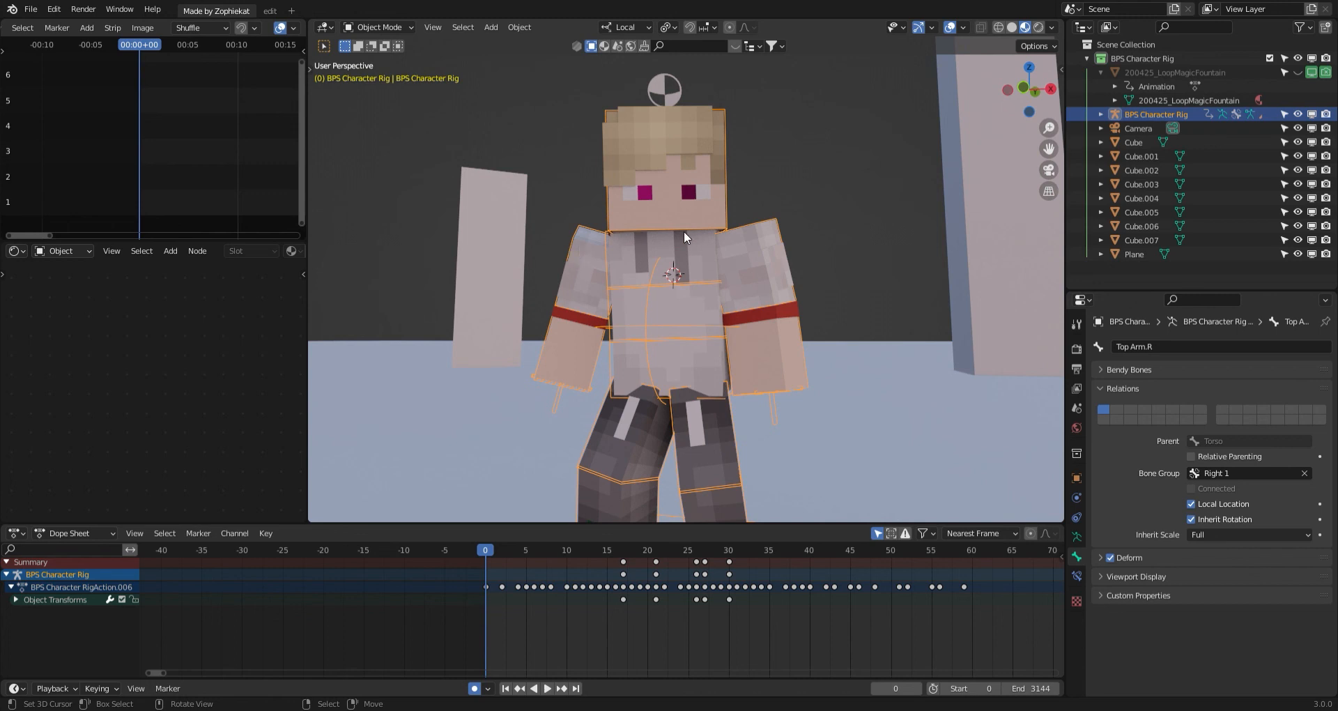
{"action": "right_click", "coordinate": [687, 346]}
{"action": "right_click", "coordinate": [686, 328]}
{"action": "key", "text": "ctrl+Tab"}
{"action": "right_click", "coordinate": [695, 262]}
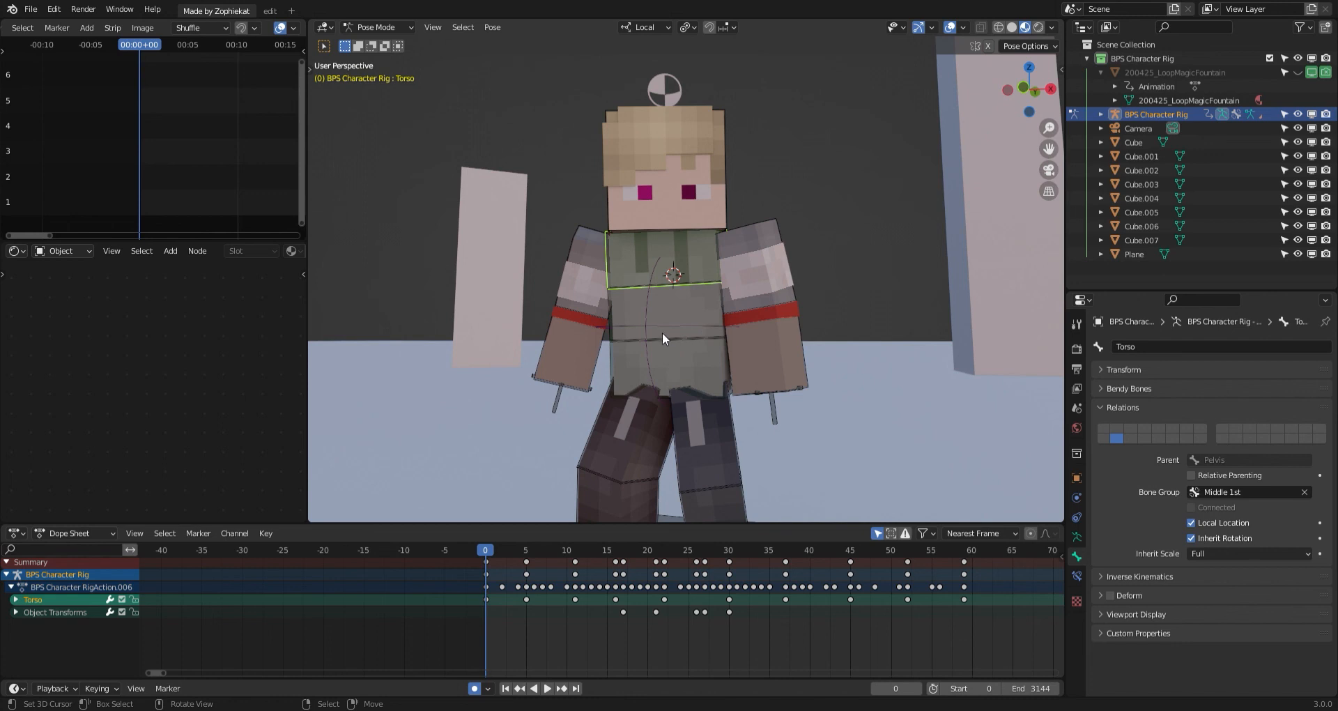
Switch to Object Mode with the whole character rig selected and try moving it.
{"action": "key", "text": "ctrl+Tab"}
{"action": "key", "text": "alt+a"}
{"action": "right_click", "coordinate": [652, 251]}
{"action": "key", "text": "g"}
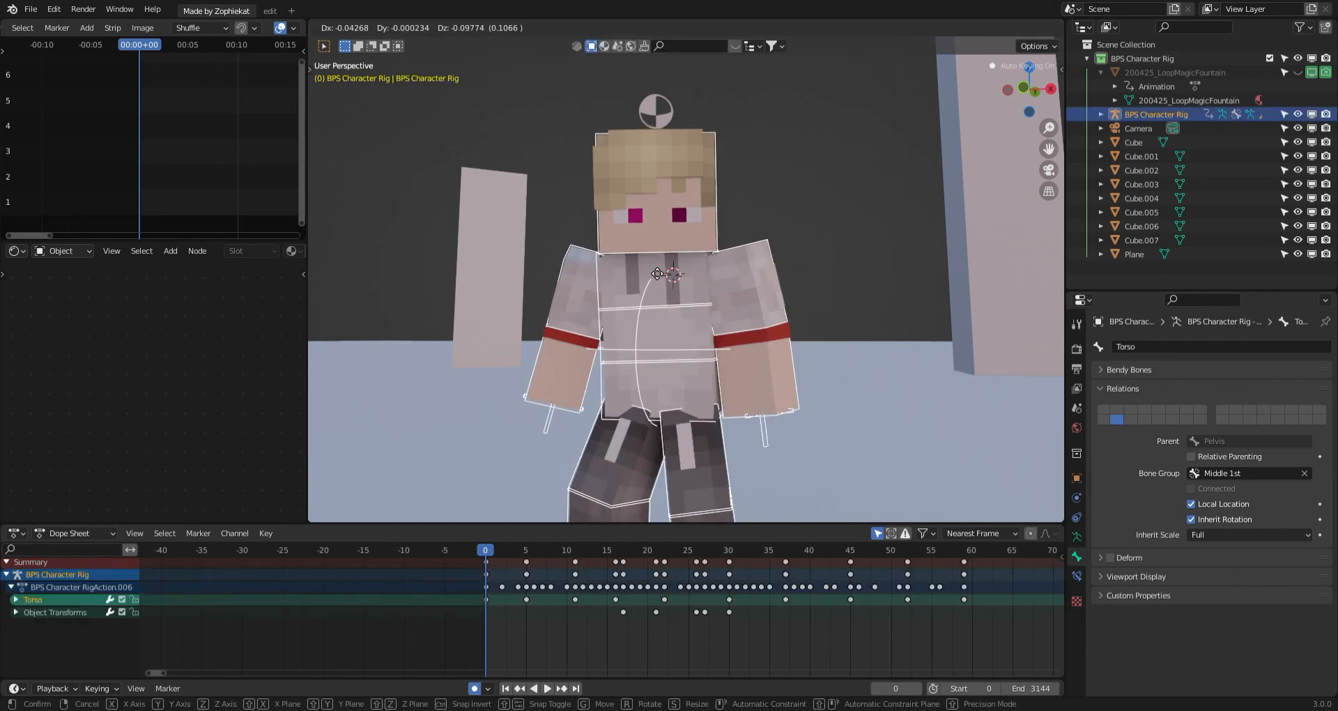
{"action": "right_click", "coordinate": [659, 268]}
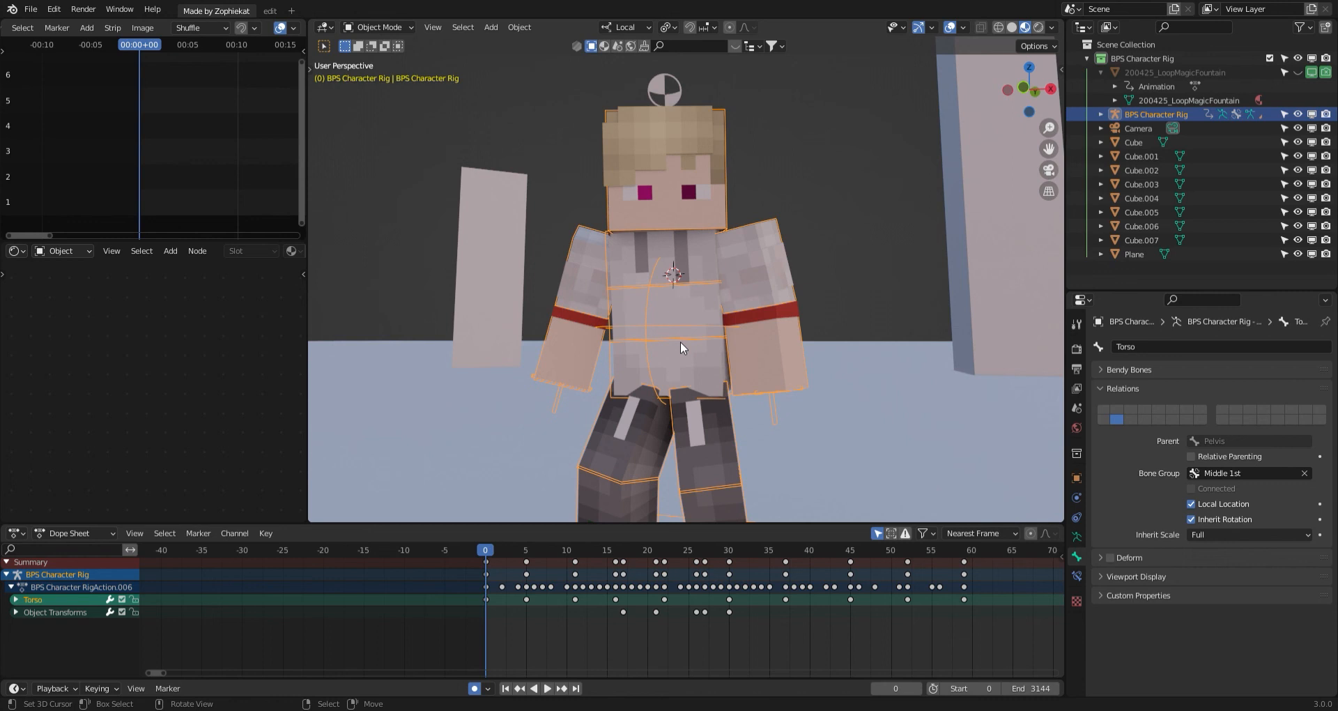
Deselect the character rig in Object Mode and select it again.
{"action": "left_click", "coordinate": [734, 190]}
{"action": "left_click", "coordinate": [729, 191]}
{"action": "left_click", "coordinate": [730, 190]}
{"action": "left_click", "coordinate": [730, 191]}
{"action": "left_click", "coordinate": [730, 190]}
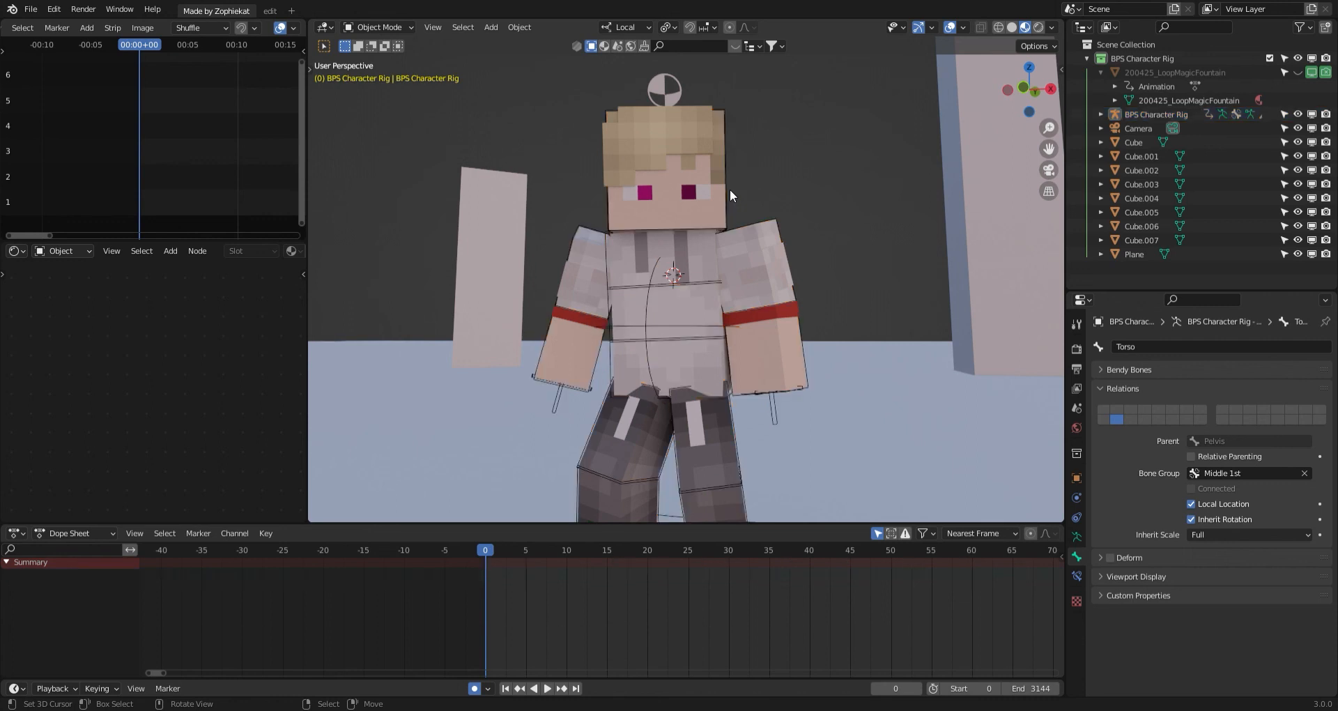
{"action": "left_click", "coordinate": [729, 189]}
{"action": "right_click", "coordinate": [731, 189]}
{"action": "right_click", "coordinate": [730, 190]}
Try moving the whole character rig and rotating it with the trackball in Object Mode.
{"action": "key", "text": "g"}
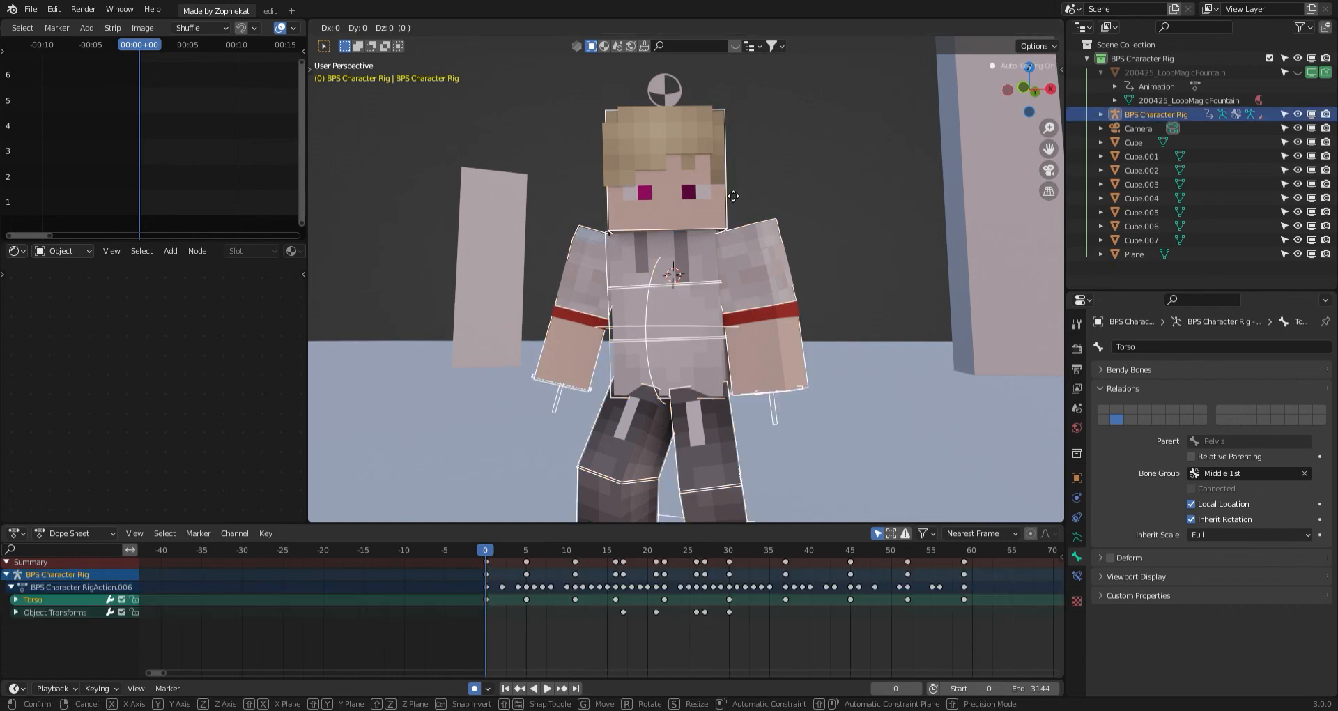
{"action": "right_click", "coordinate": [707, 184]}
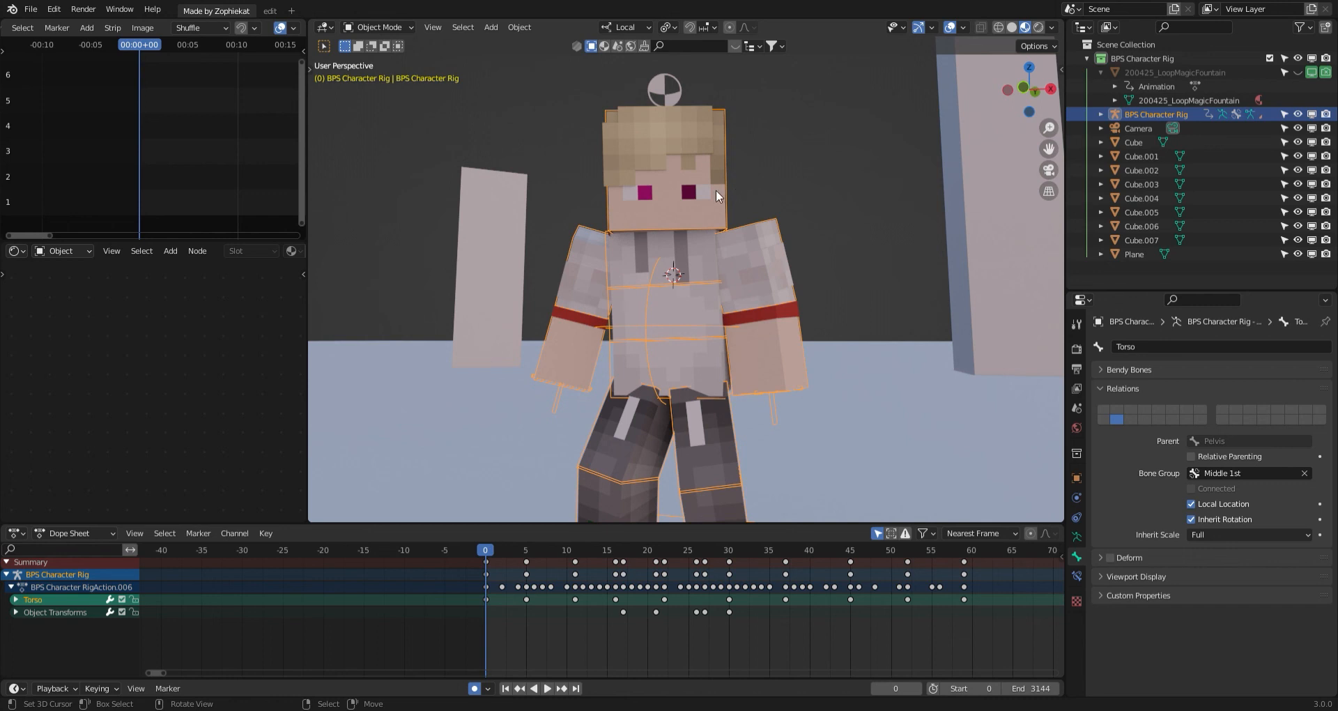
{"action": "key", "text": "r"}
{"action": "key", "text": "r"}
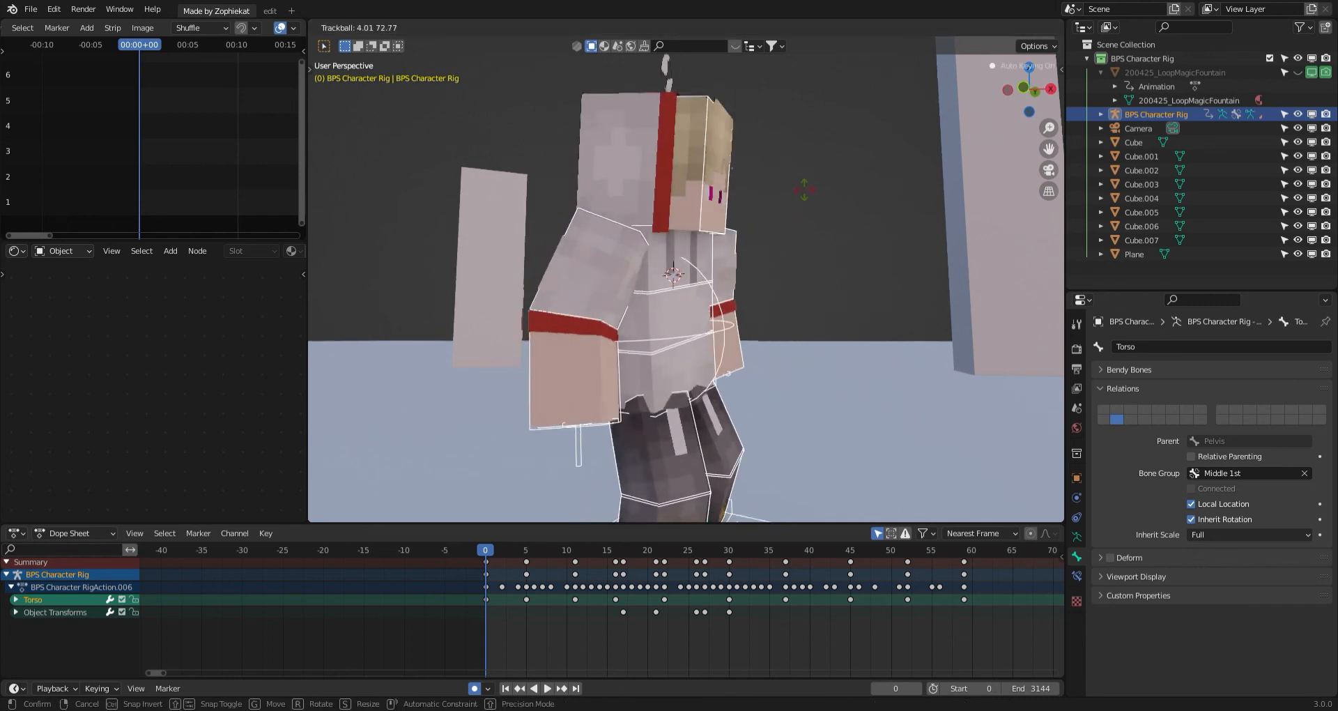
{"action": "right_click", "coordinate": [789, 189]}
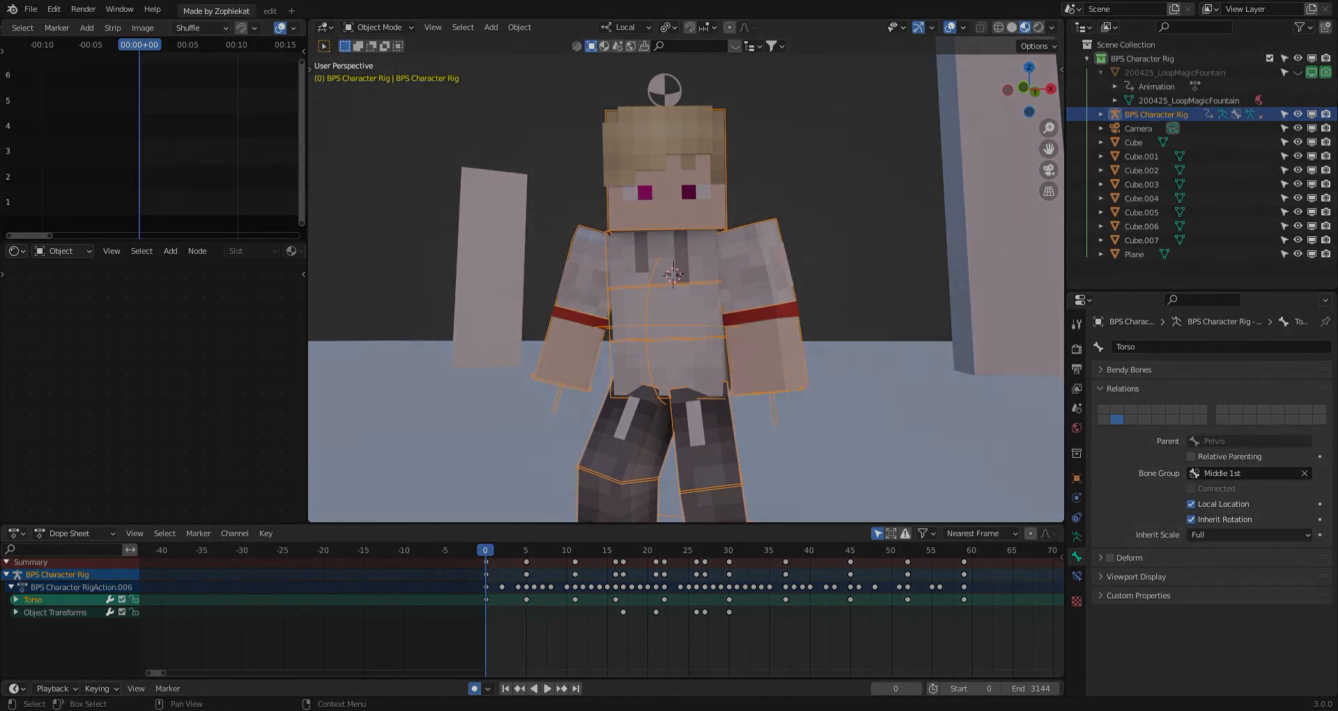